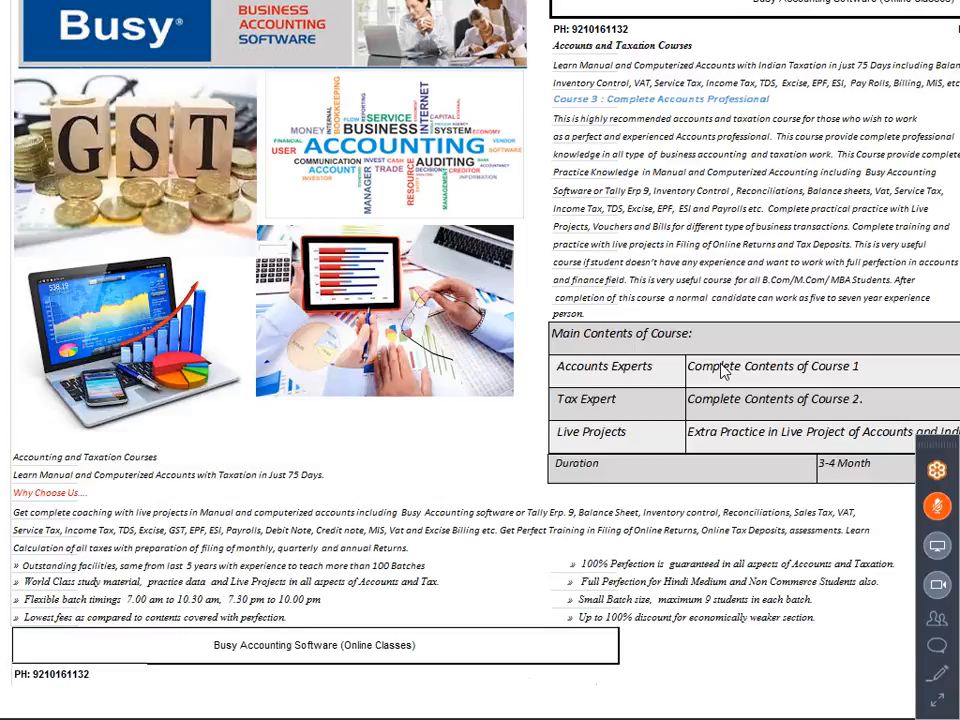
# Unmute the meeting microphone and briefly check the audio and attendees in the full meeting control panel.
pyautogui.click(938, 512)
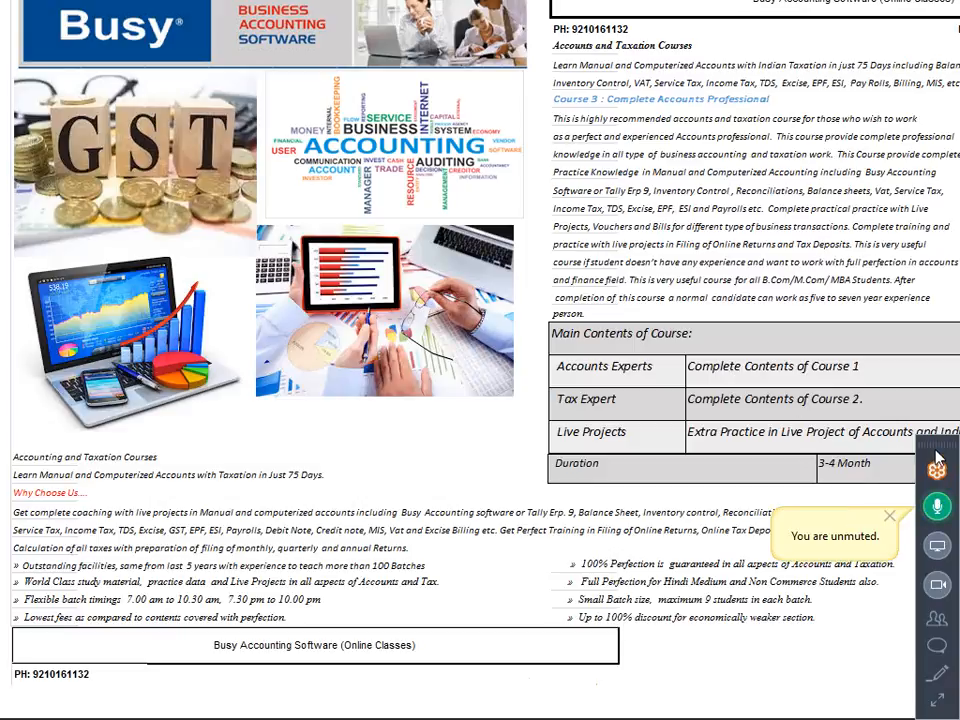
pyautogui.click(936, 700)
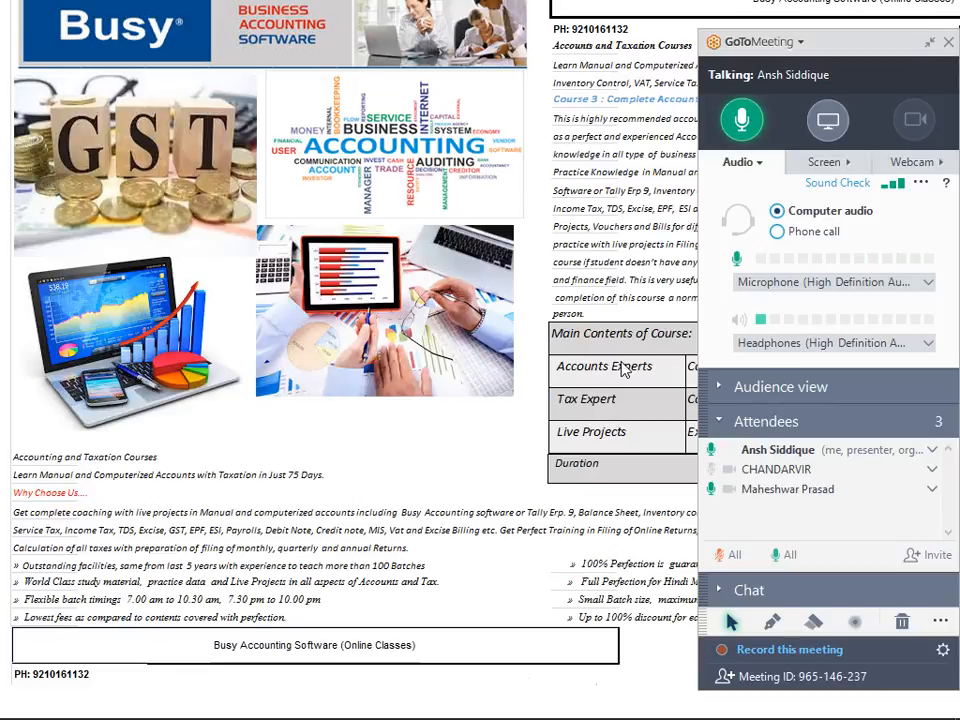
pyautogui.click(930, 43)
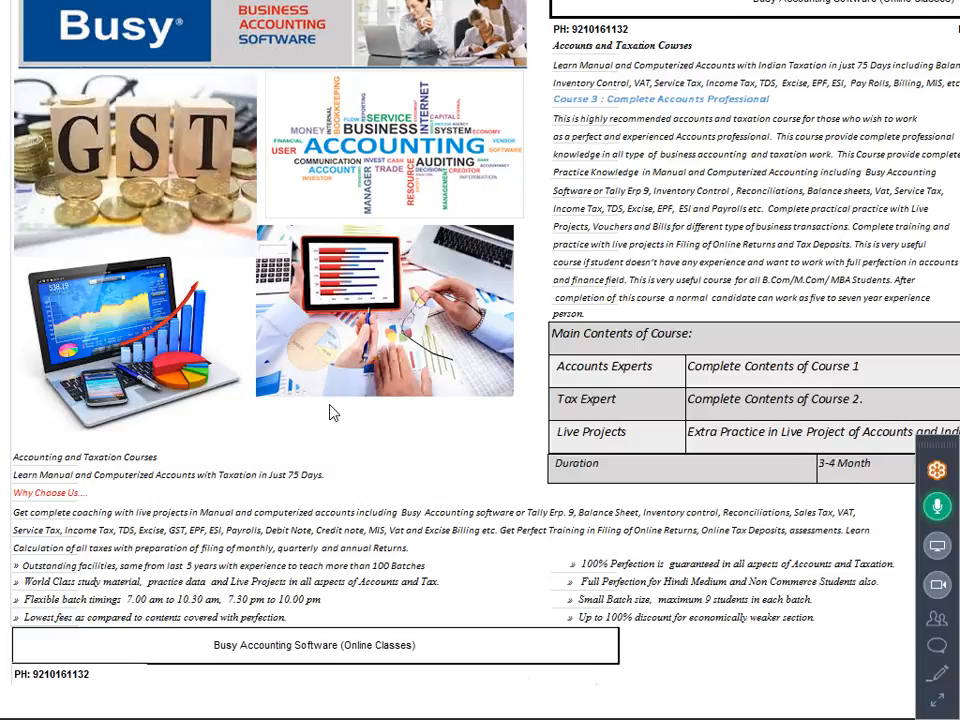
# Switch to Busy and start a new purchase voucher in the Main series dated 01-04-2017, keeping voucher number 6 and type C/C-Form.
pyautogui.hotkey('alt', 'Tab')
pyautogui.hotkey('alt', 'Tab')
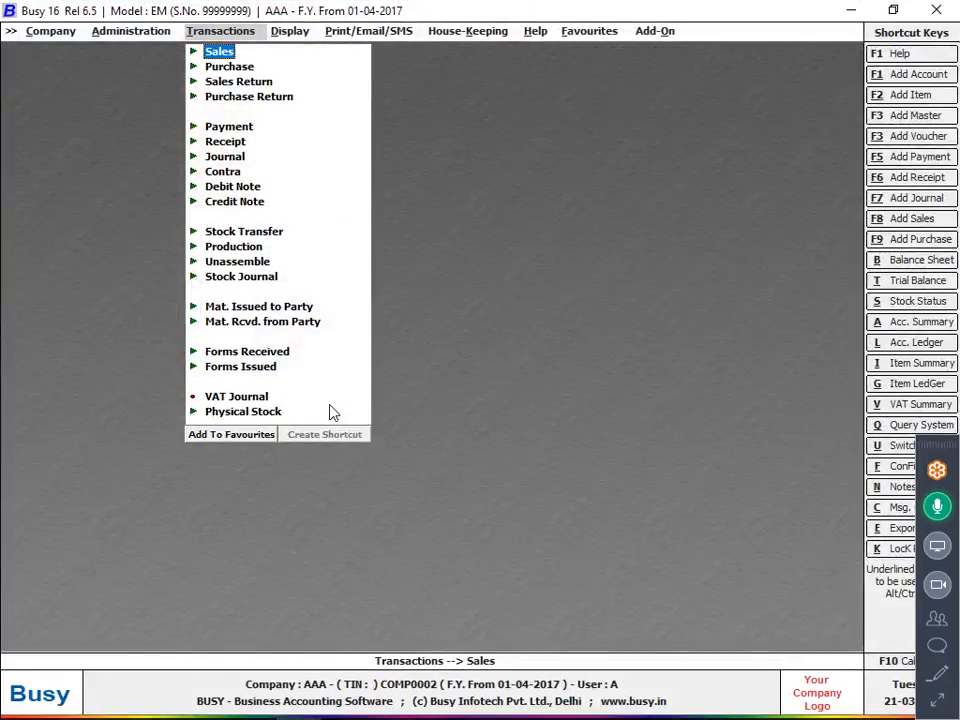
pyautogui.press('Left')
pyautogui.press('Right')
pyautogui.press('Down')
pyautogui.press('Return')
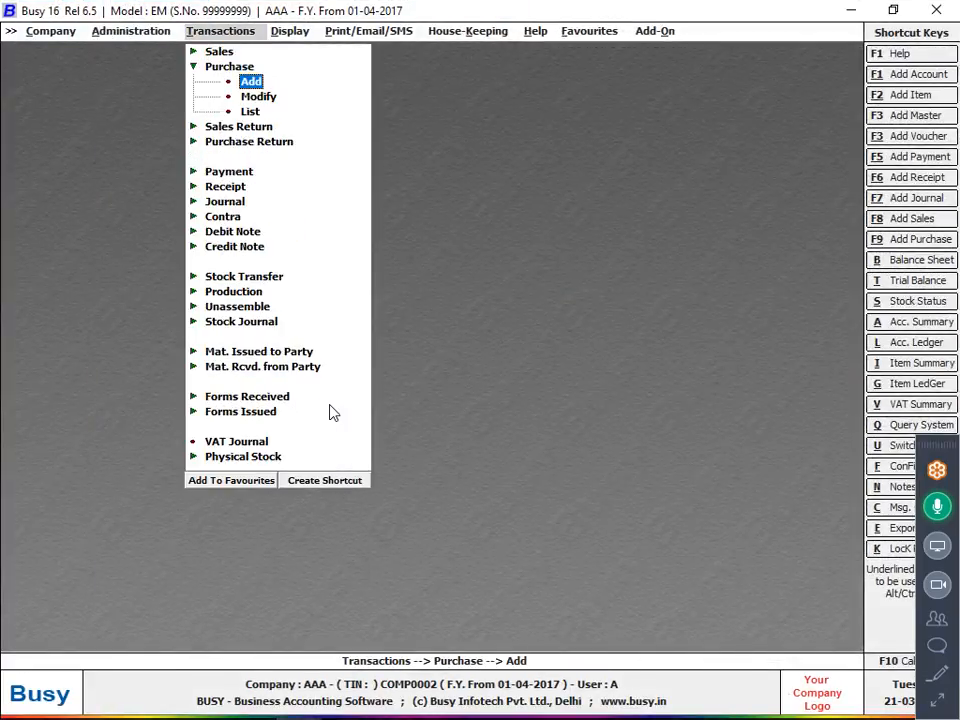
pyautogui.press('Return')
pyautogui.press('Return')
pyautogui.press('Return')
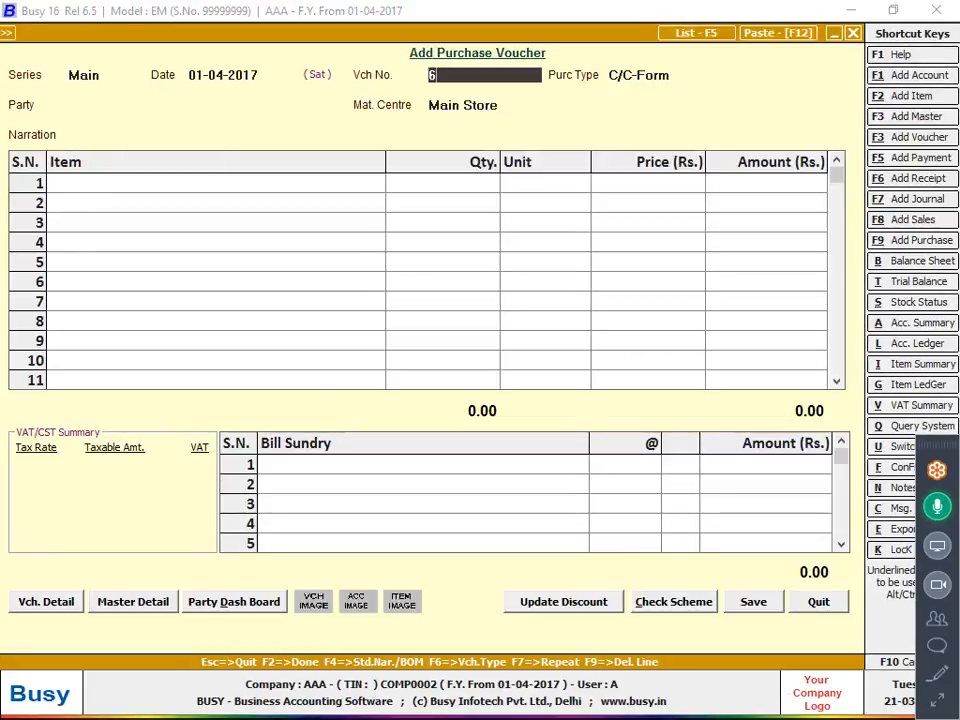
pyautogui.press('Return')
pyautogui.press('Return')
# Start a new party account named Star Electronic Private from the voucher, and start sharing the screen in the meeting.
pyautogui.hotkey('alt', 'c')
pyautogui.write('s')
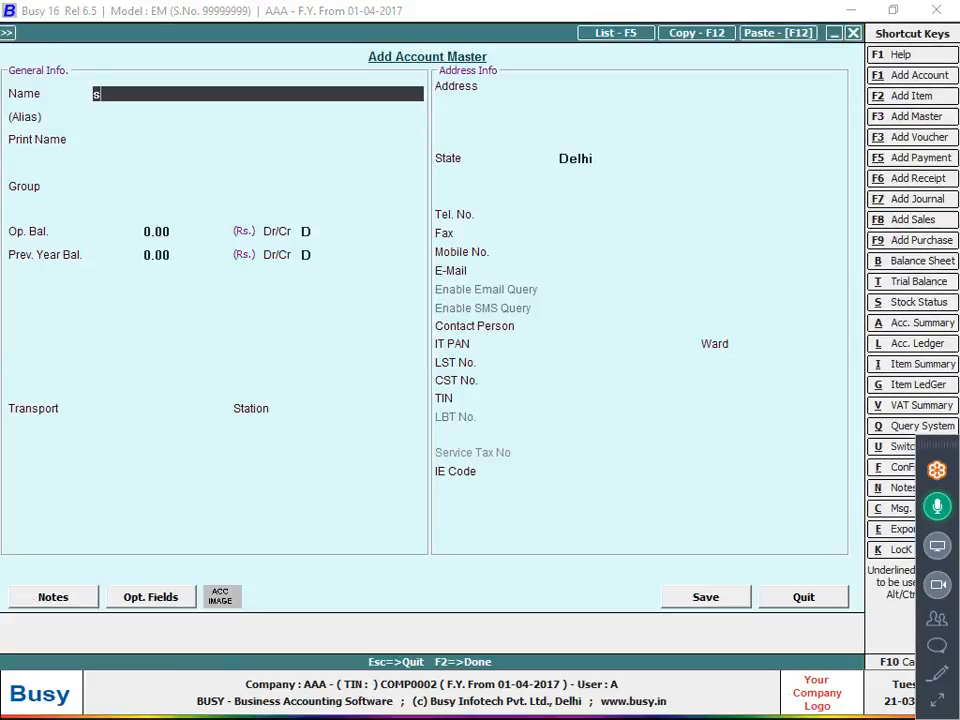
pyautogui.write('tar elect')
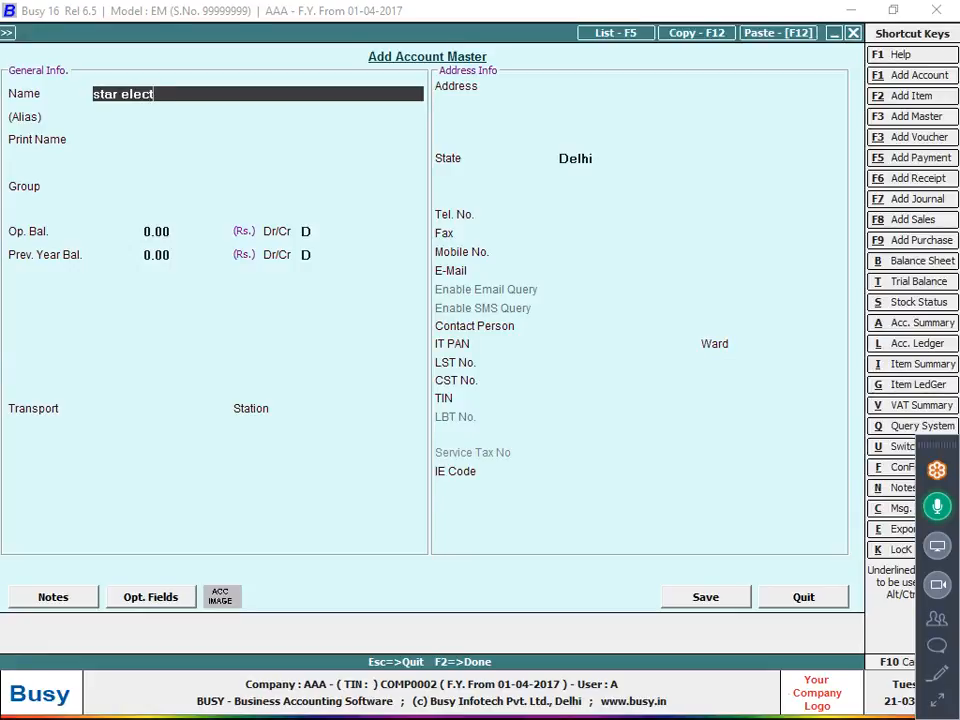
pyautogui.write('ronic private')
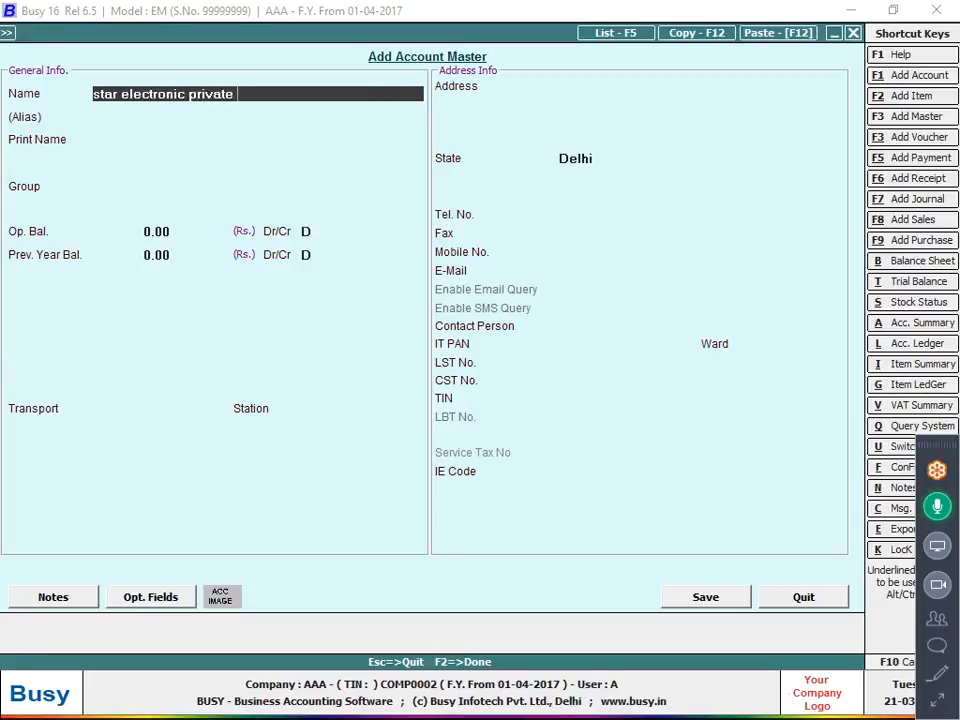
pyautogui.press('Return')
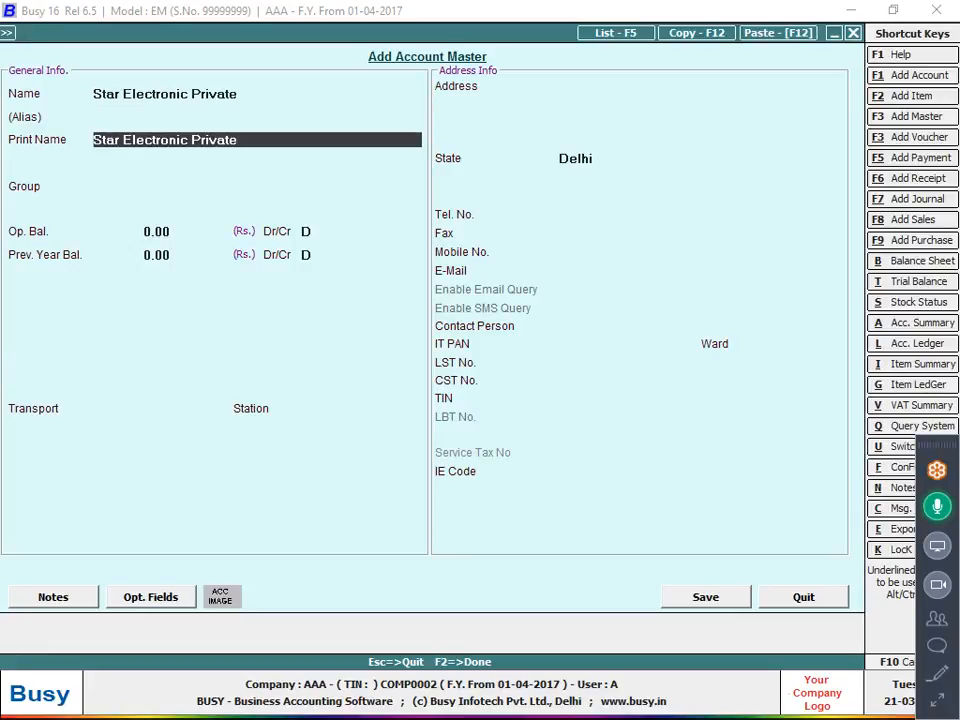
pyautogui.click(938, 547)
# Assign the new account to the Sundry Debtors group, keeping its opening balances at zero.
pyautogui.click(103, 186)
pyautogui.write('sun')
pyautogui.press('Down')
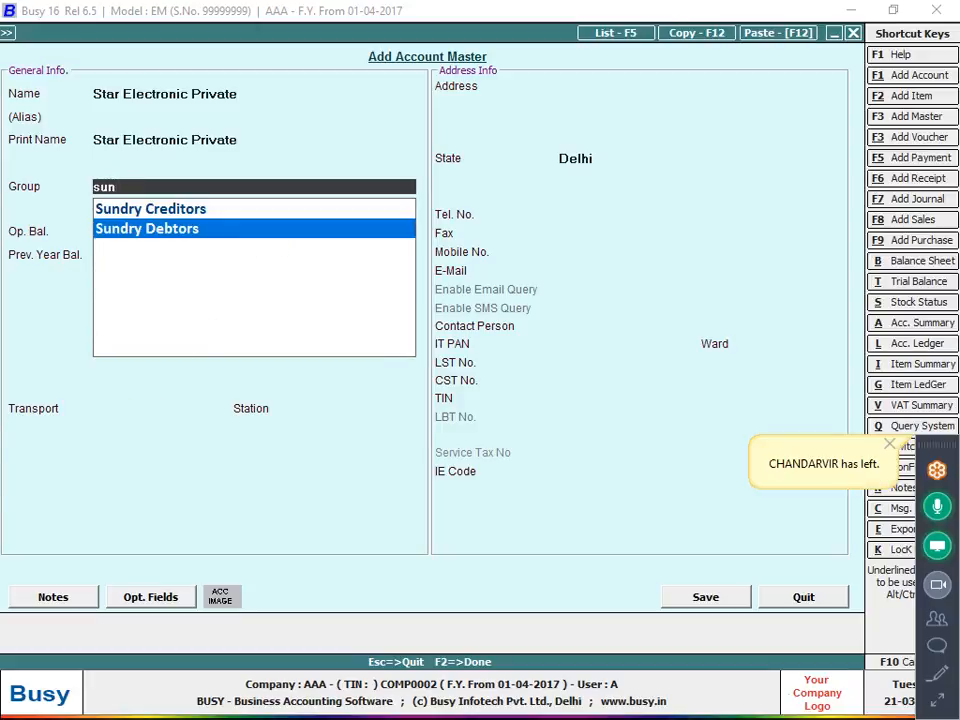
pyautogui.press('Return')
pyautogui.press('Return')
pyautogui.press('Return')
pyautogui.press('Return')
pyautogui.press('Return')
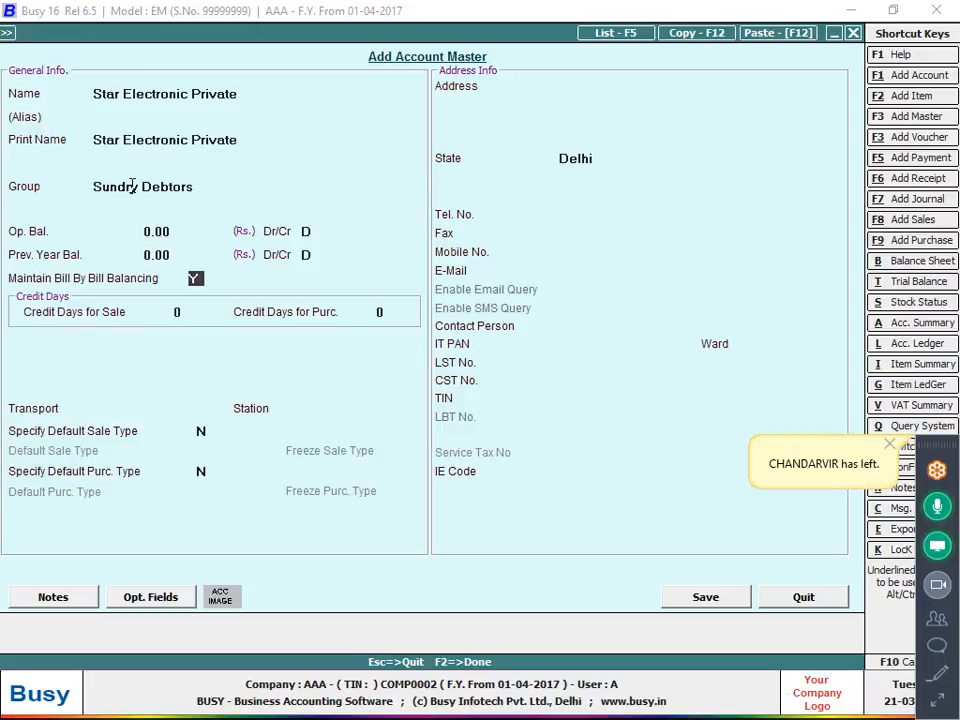
# Set the account's group to Sundry Creditors, turn off bill-by-bill balancing, and save the account.
pyautogui.press('Up')
pyautogui.press('Up')
pyautogui.press('Up')
pyautogui.press('Up')
pyautogui.press('Up')
pyautogui.press('Up')
pyautogui.press('Up')
pyautogui.press('Down')
pyautogui.write('s')
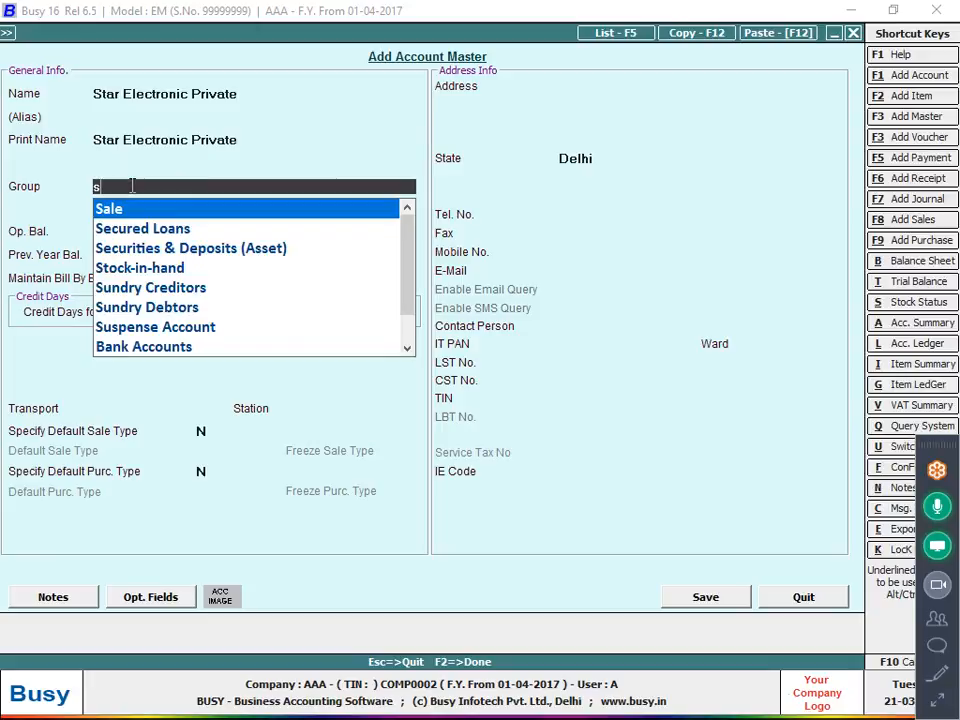
pyautogui.write('un')
pyautogui.press('Return')
pyautogui.press('Return')
pyautogui.press('Return')
# Use the new party with the Main Store material centre and leave the voucher's transport details blank.
pyautogui.press('Return')
pyautogui.press('Return')
pyautogui.press('n')
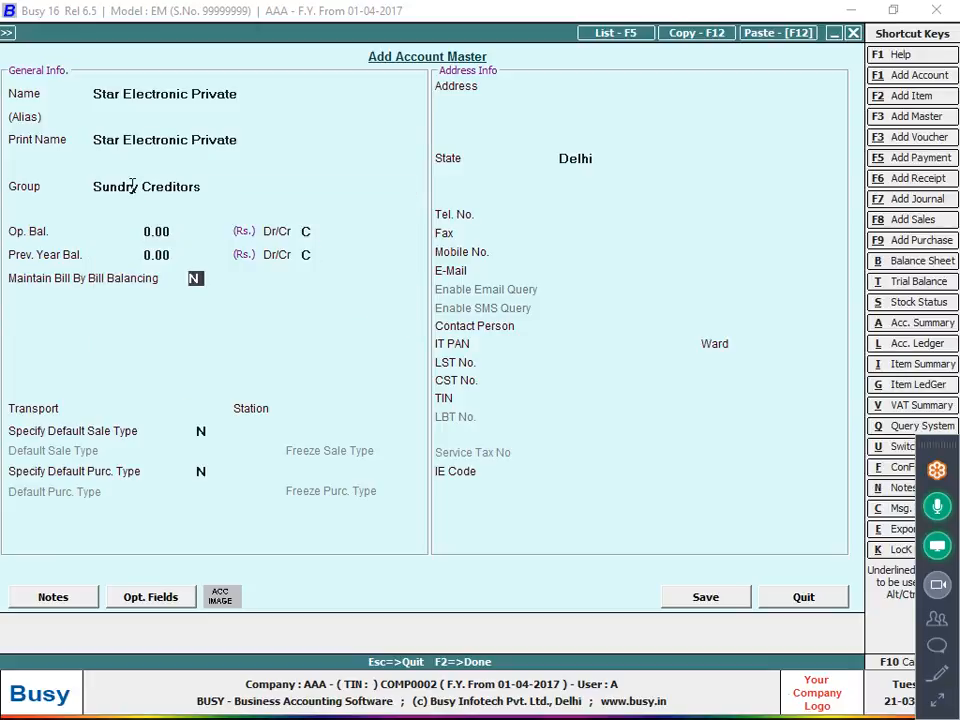
pyautogui.press('F2')
pyautogui.press('Return')
pyautogui.press('Return')
pyautogui.press('Return')
pyautogui.press('Return')
pyautogui.press('Return')
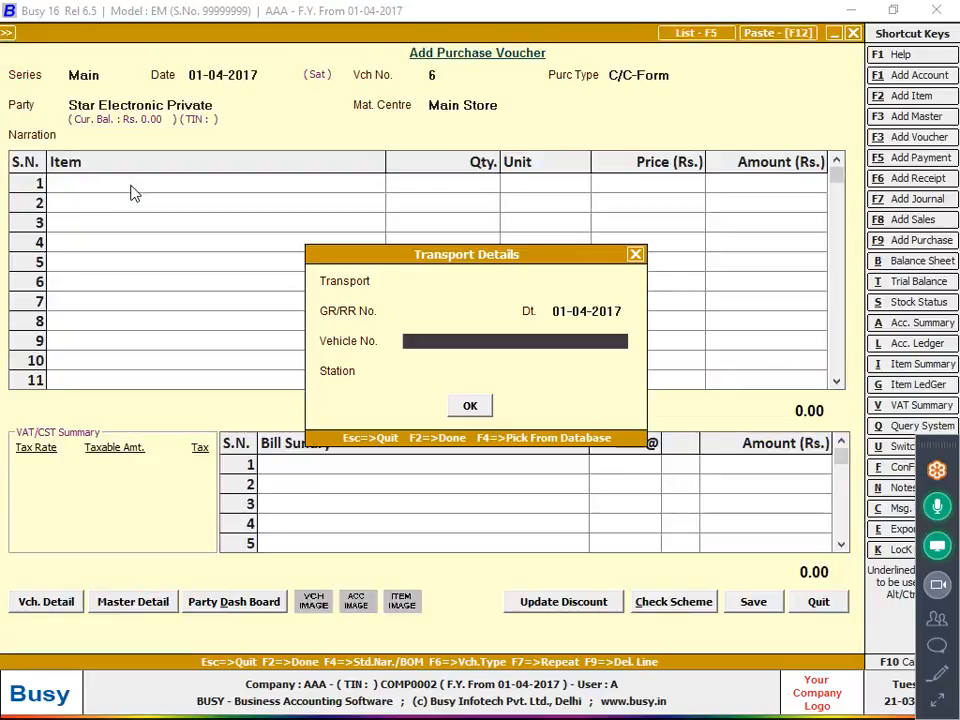
pyautogui.press('Return')
pyautogui.press('Return')
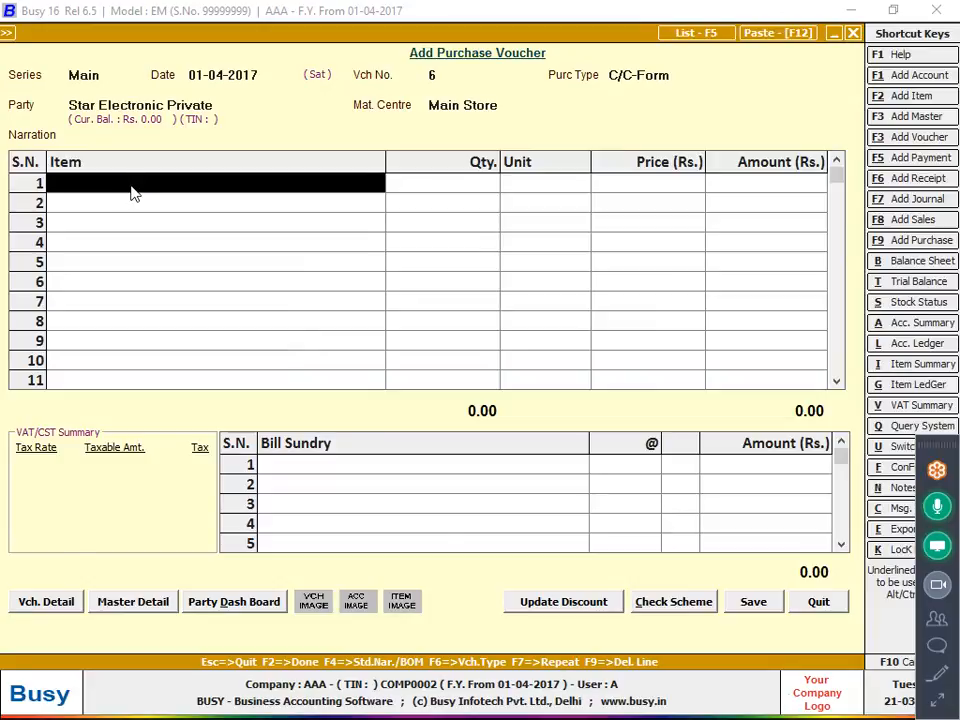
# Create a new item named HP -150004 in the General group with Pcs. as its unit.
pyautogui.hotkey('alt', 'c')
pyautogui.write('HP -')
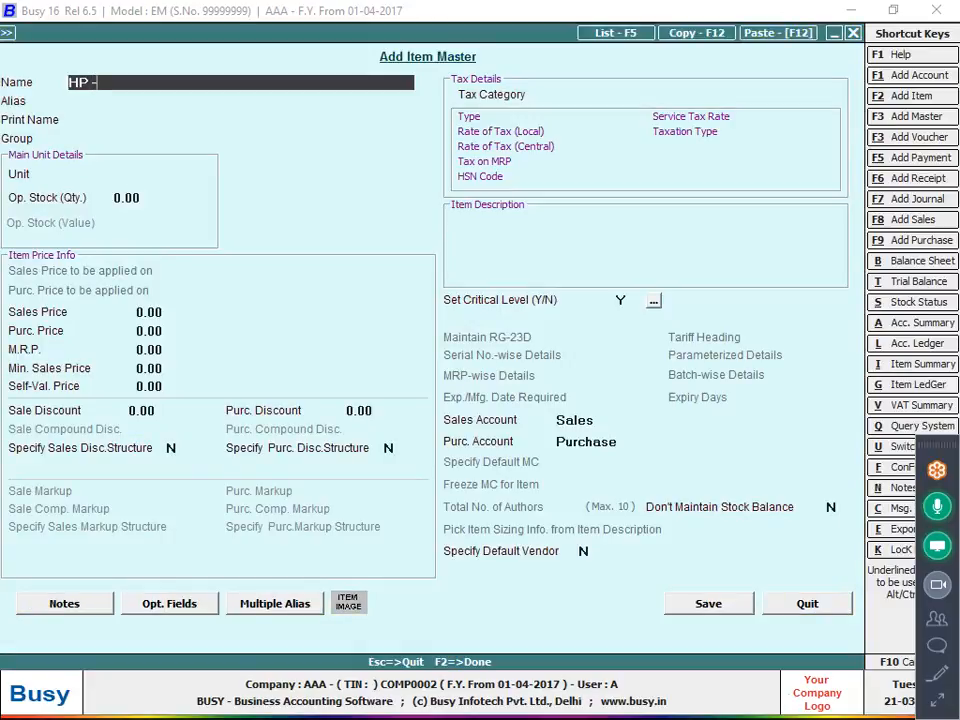
pyautogui.write('150004')
pyautogui.press('Return')
pyautogui.press('Return')
pyautogui.press('Return')
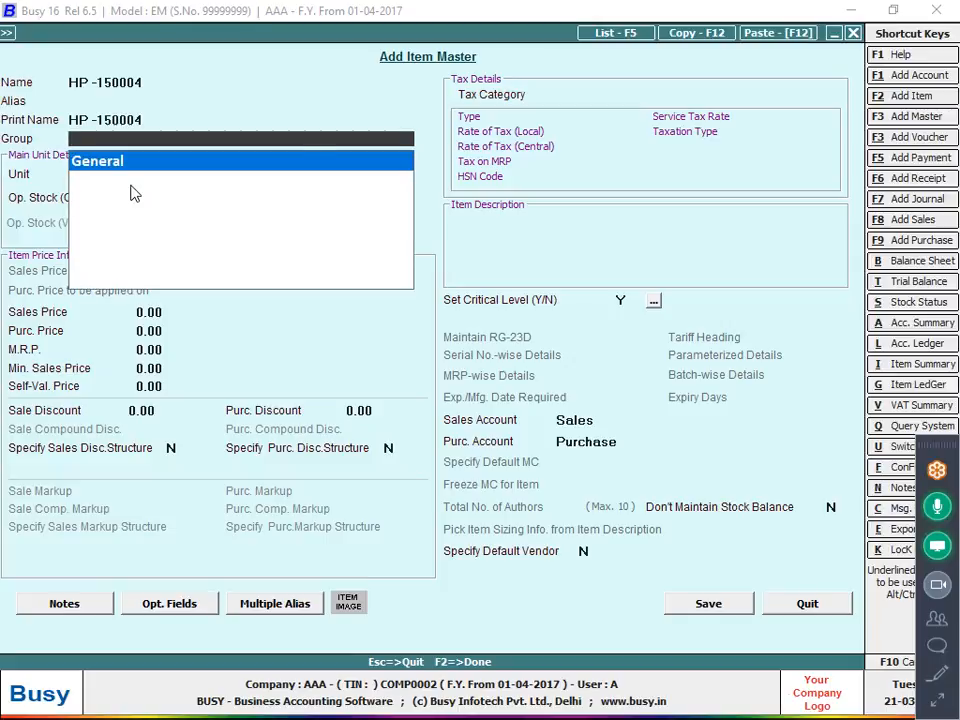
pyautogui.press('Return')
pyautogui.press('Return')
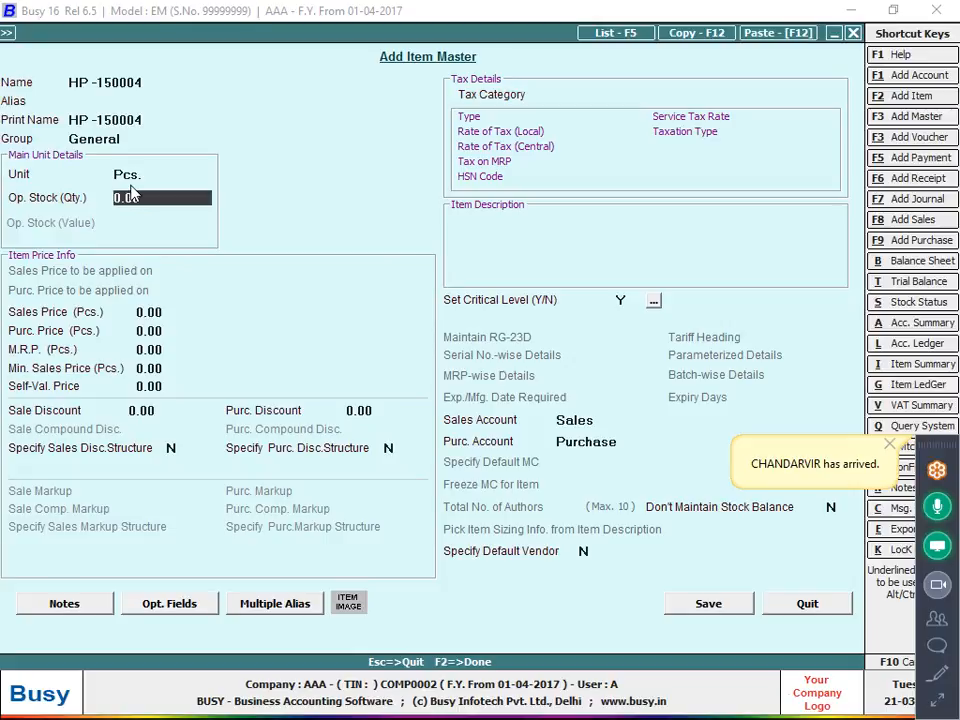
# Give the HP -150004 item the alias 15004 and save the item master.
pyautogui.press('Up')
pyautogui.press('Up')
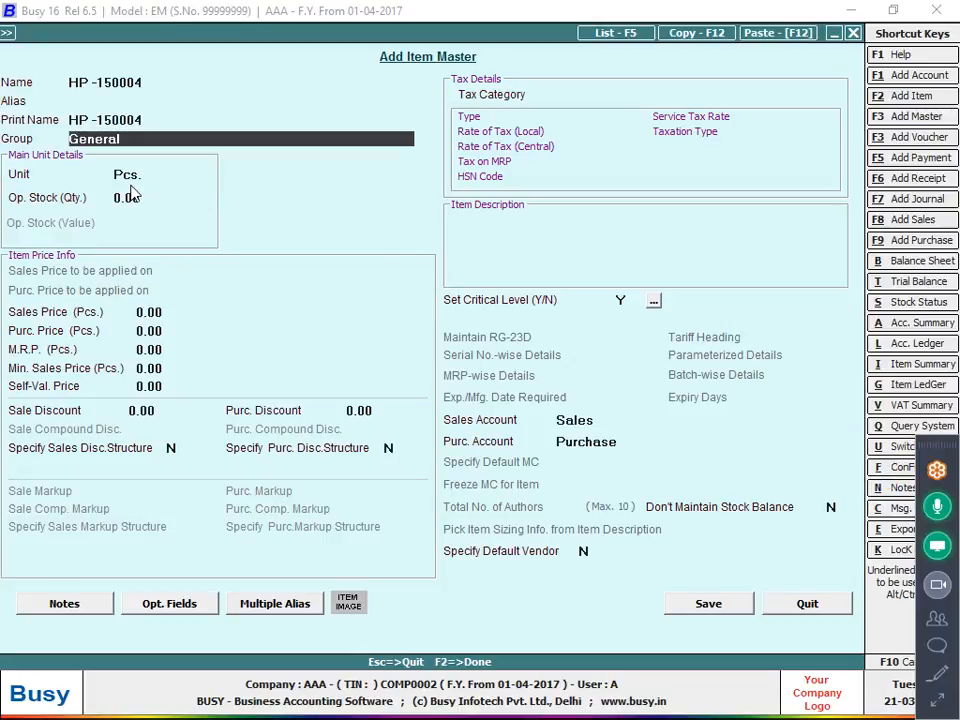
pyautogui.press('Up')
pyautogui.press('Up')
pyautogui.press('Up')
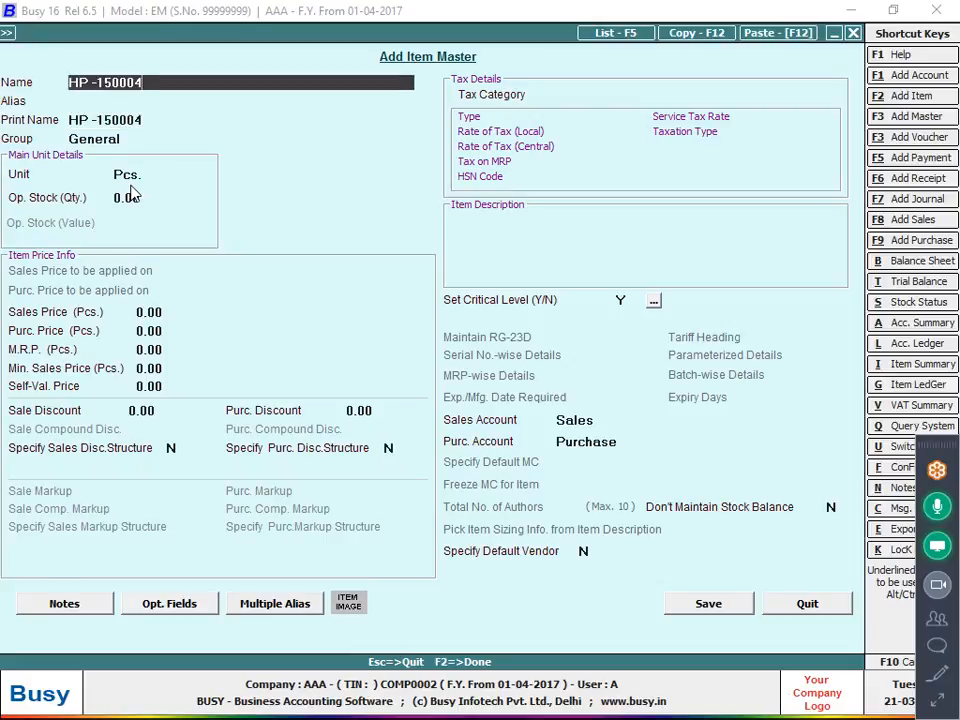
pyautogui.press('Return')
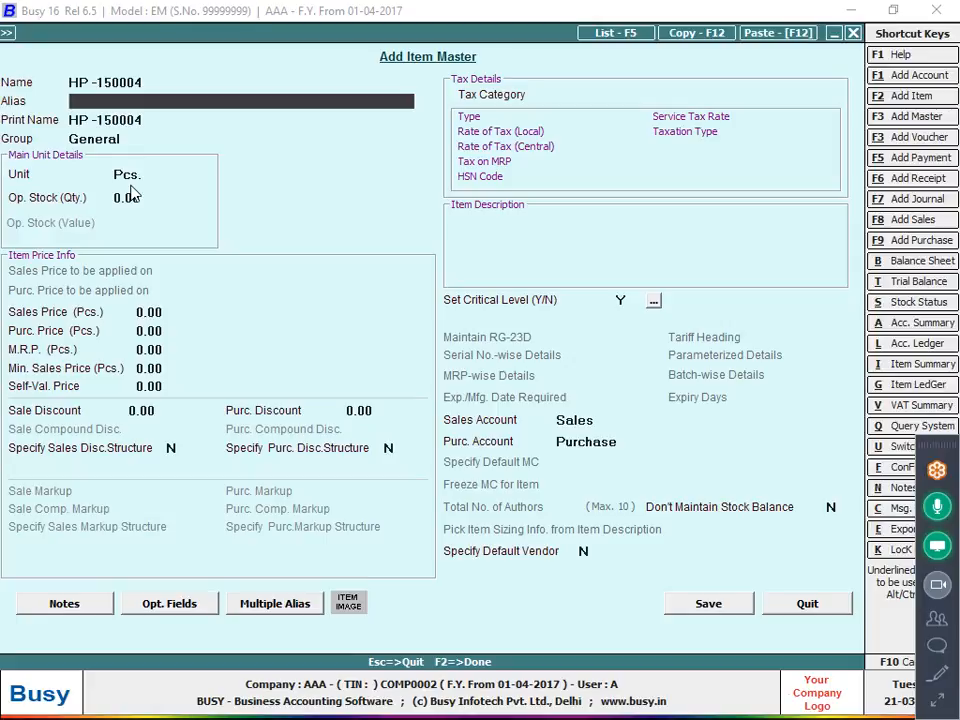
pyautogui.write('15004')
pyautogui.press('Return')
pyautogui.press('Up')
pyautogui.press('F2')
# Enter HP -150004 on the first voucher line with a quantity of 100 Pcs. at a price of 50.
pyautogui.press('Return')
pyautogui.write('1')
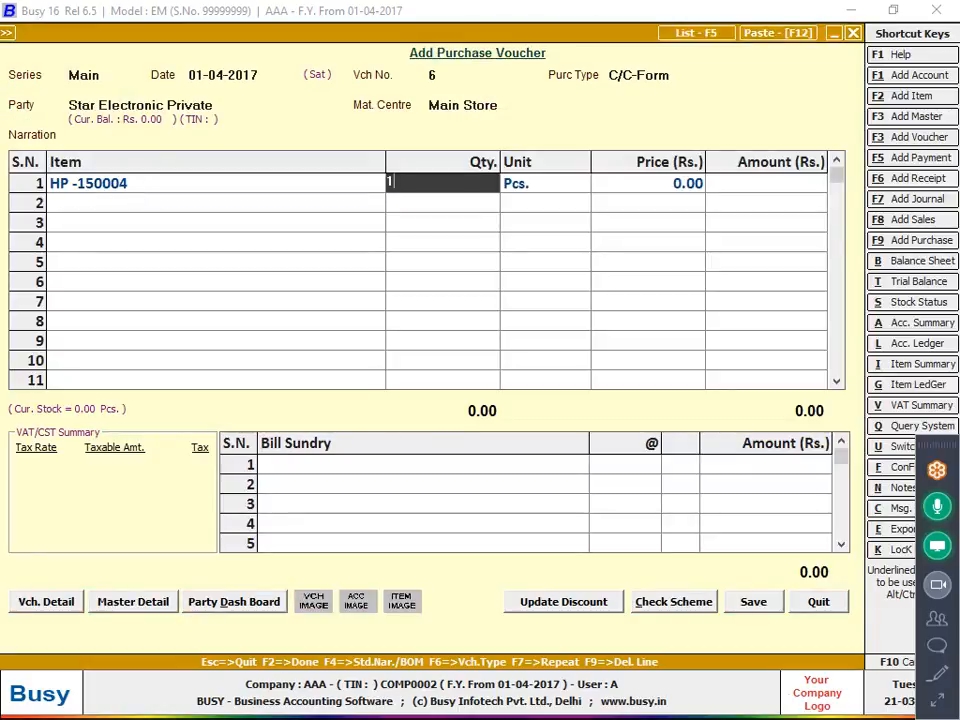
pyautogui.write('00')
pyautogui.press('Return')
pyautogui.write('50')
pyautogui.press('Return')
# Finish the voucher without bill sundries, accept the default sales tax reporting details, and save it.
pyautogui.press('Return')
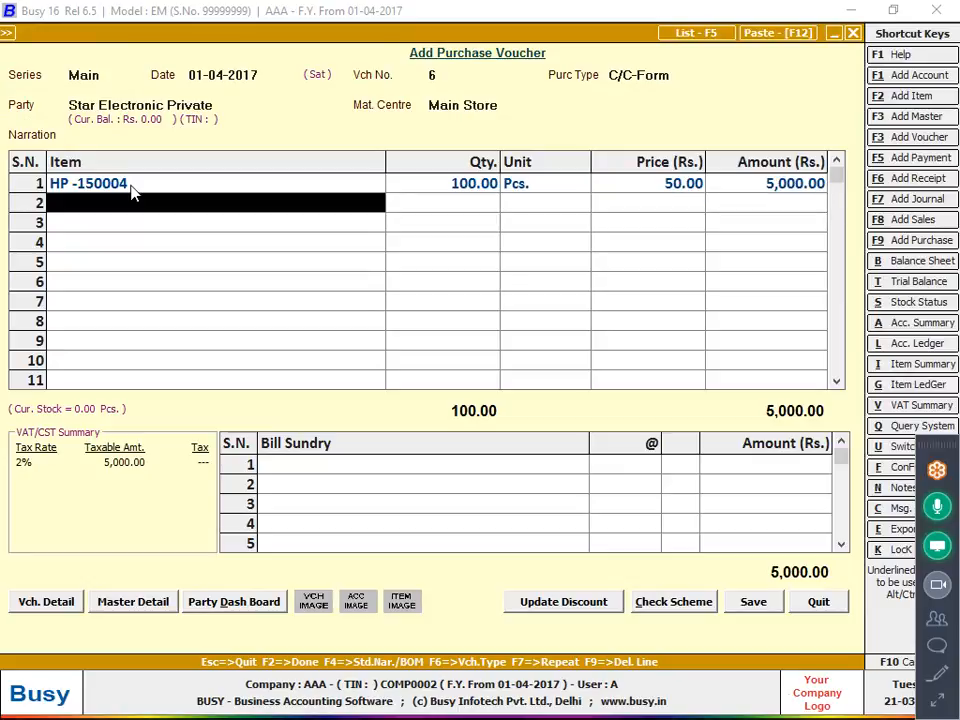
pyautogui.press('Return')
pyautogui.press('Return')
pyautogui.press('Return')
pyautogui.press('Return')
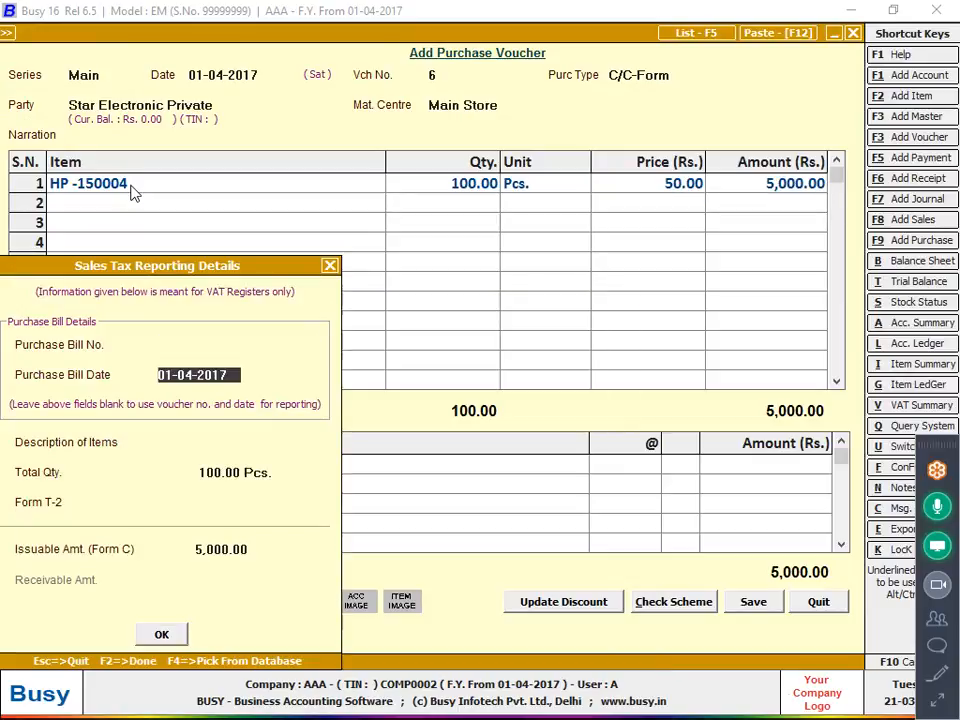
pyautogui.press('Return')
pyautogui.press('Return')
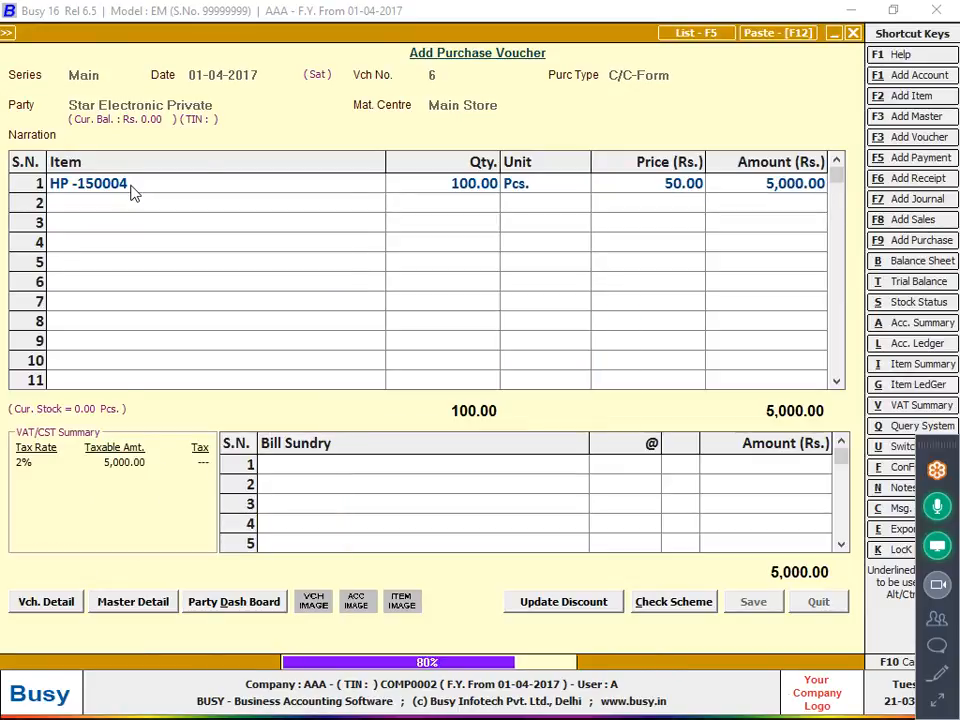
# List the purchase vouchers and open the Star Electronic Private voucher from the Purchase Register.
pyautogui.press('F5')
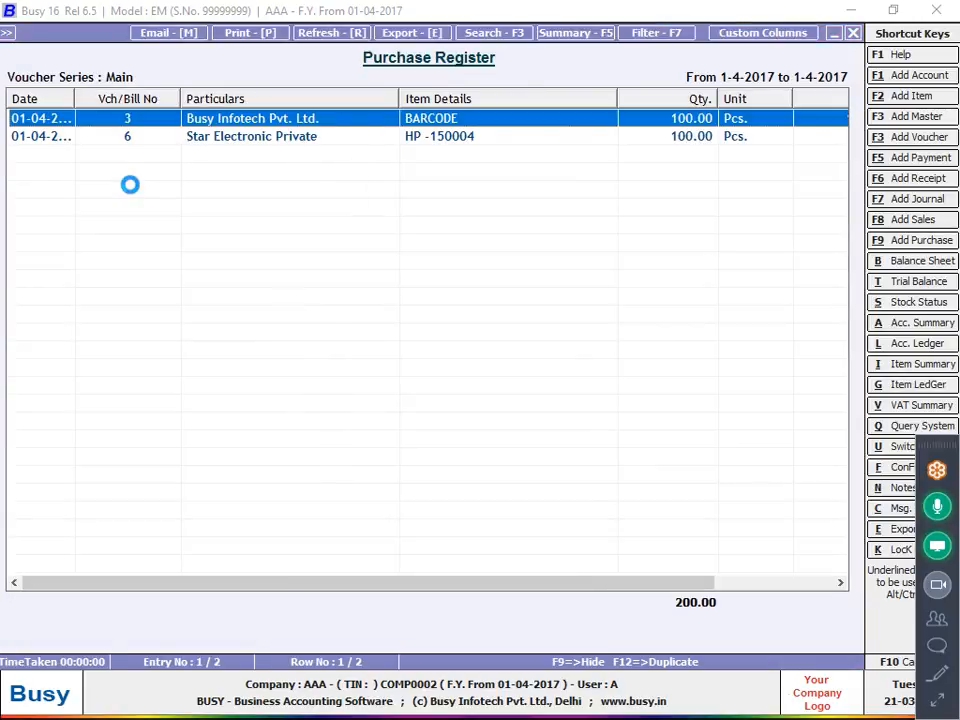
pyautogui.press('Return')
pyautogui.press('Escape')
pyautogui.press('Down')
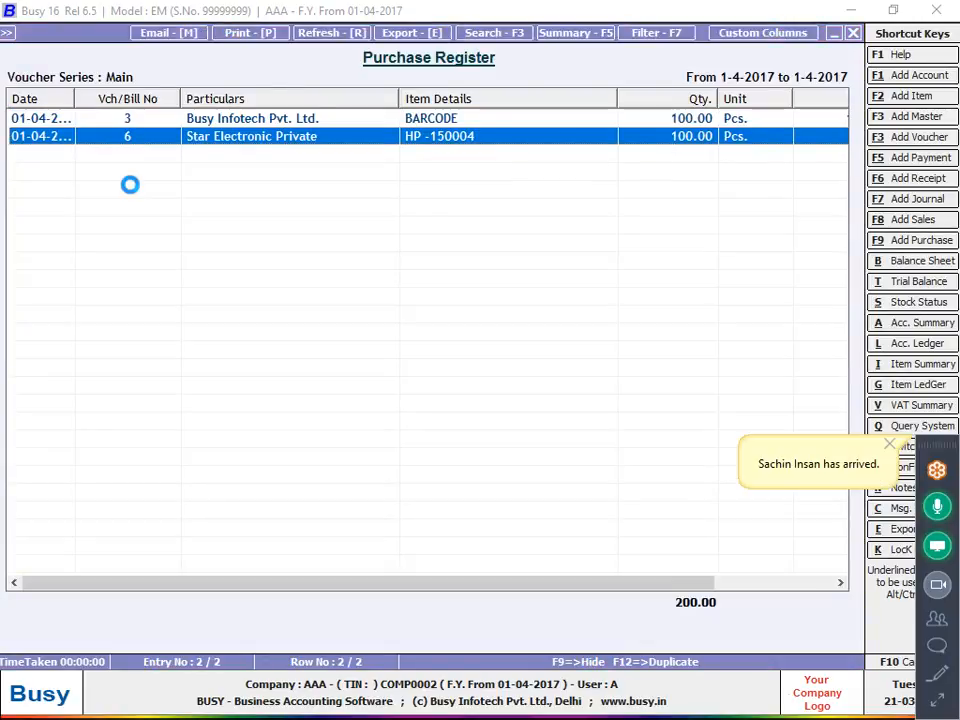
pyautogui.press('Return')
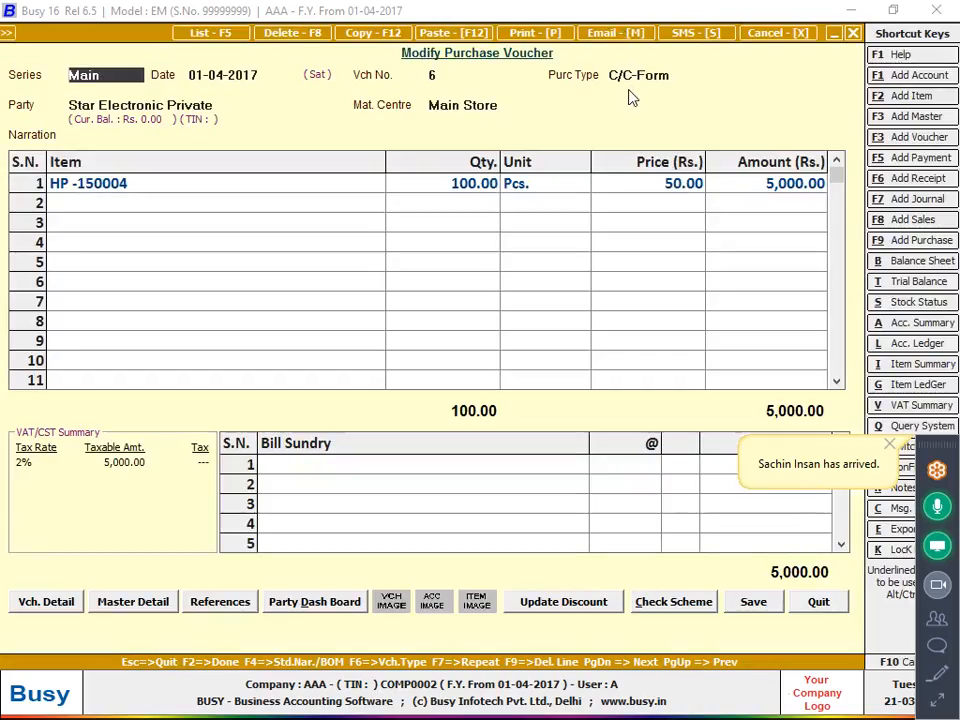
# Preview the printed purchase invoice for this voucher, then close the preview and return to the main menu.
pyautogui.click(533, 33)
pyautogui.click(437, 380)
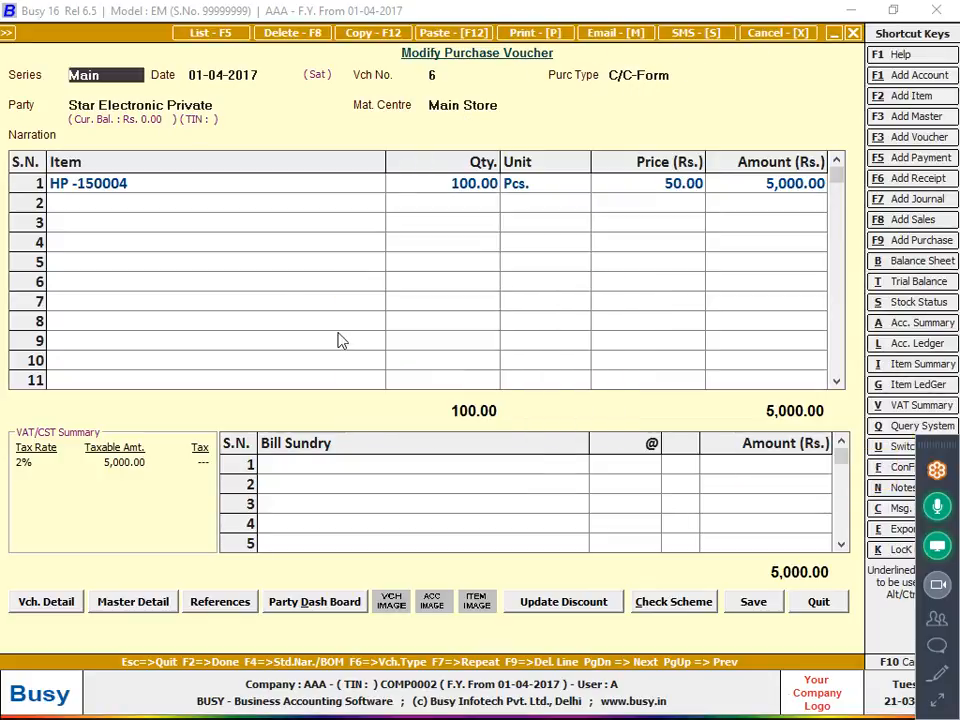
pyautogui.click(205, 178)
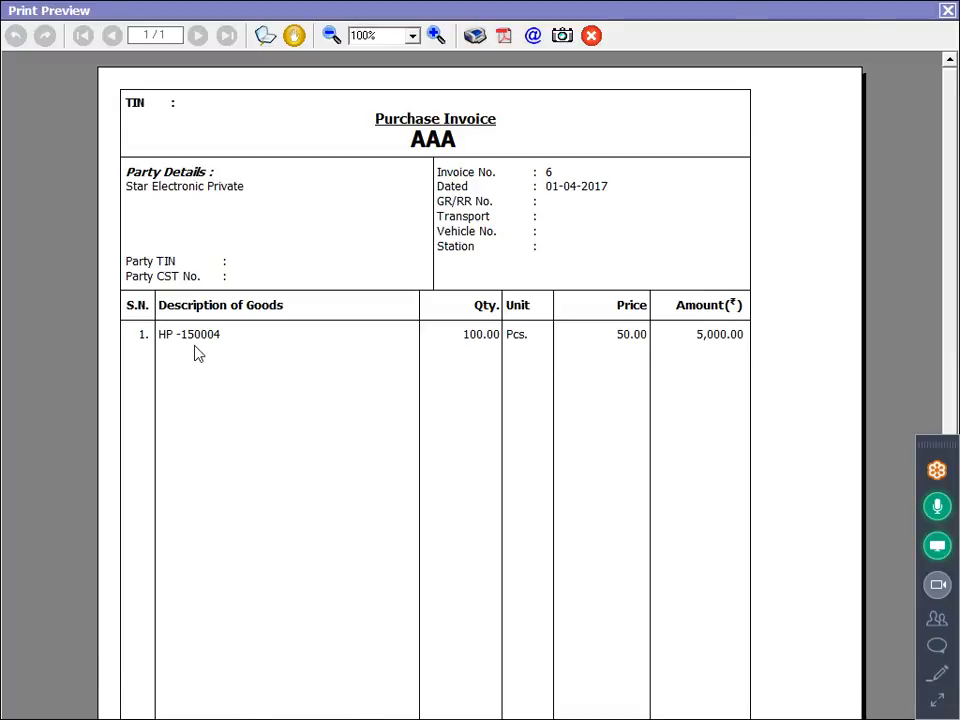
pyautogui.press('Escape')
pyautogui.press('Escape')
pyautogui.press('Return')
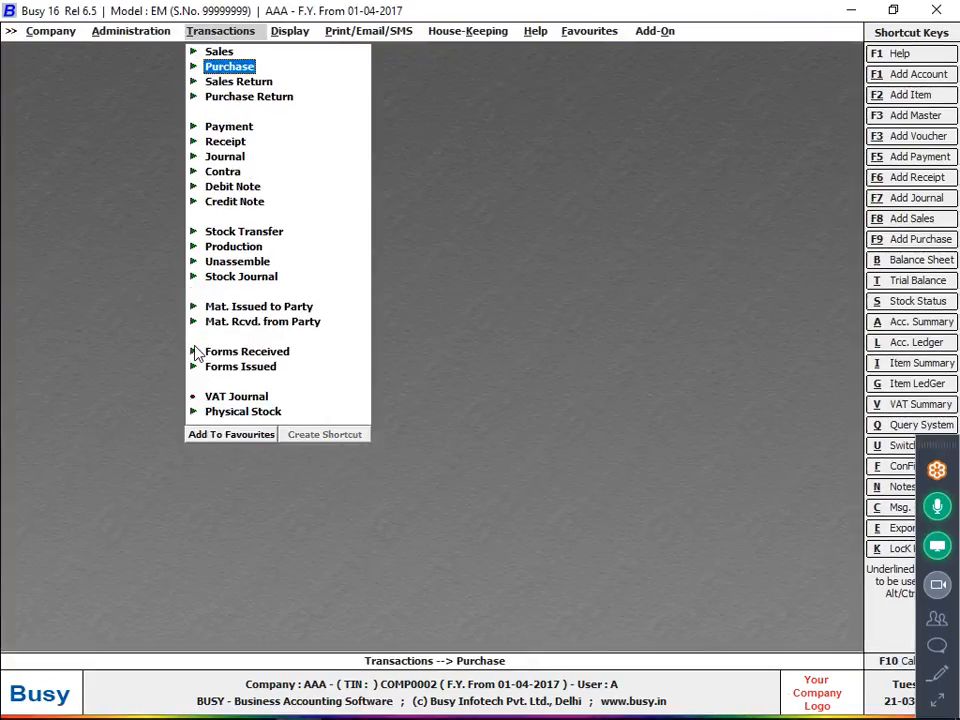
# Open the advanced invoice and document printing configuration and select Purchase Invoice as the document type.
pyautogui.press('Left')
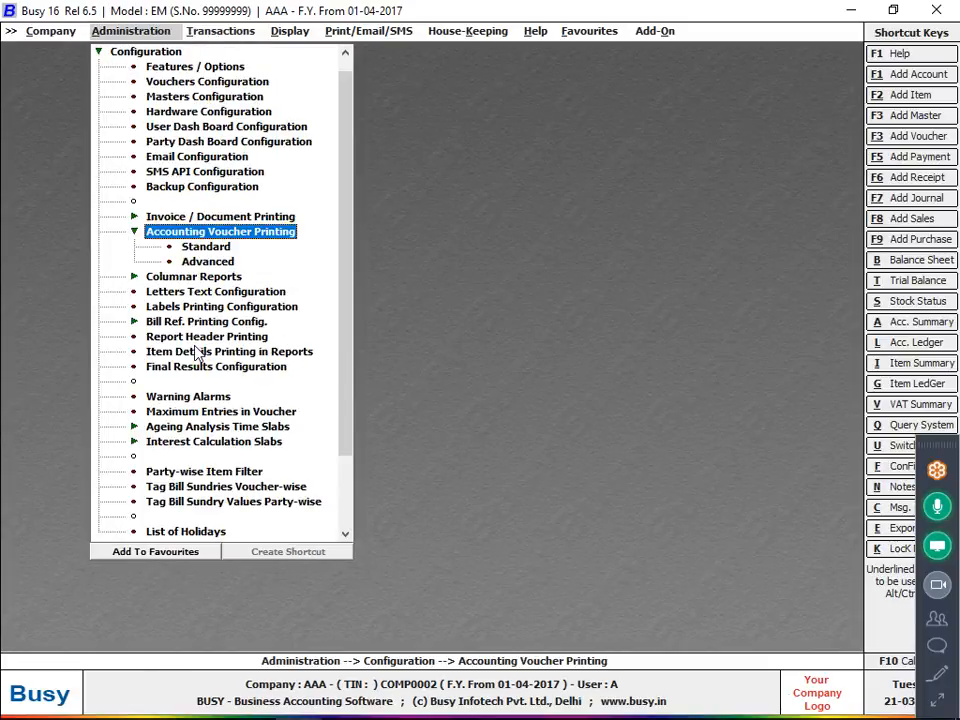
pyautogui.press('Up')
pyautogui.press('Return')
pyautogui.press('Down')
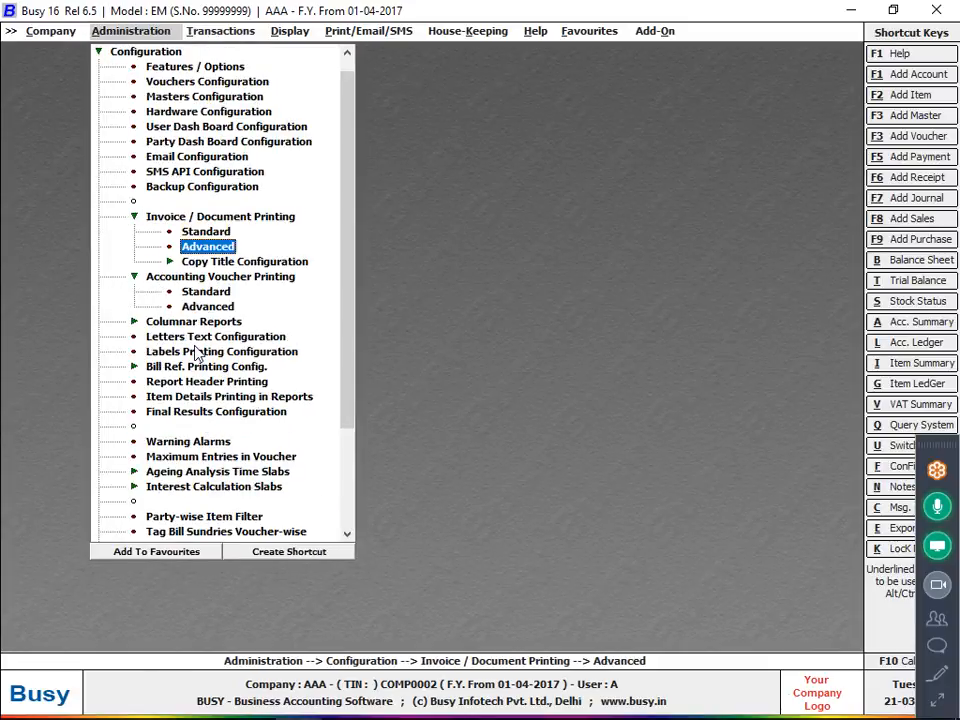
pyautogui.press('Return')
pyautogui.press('Down')
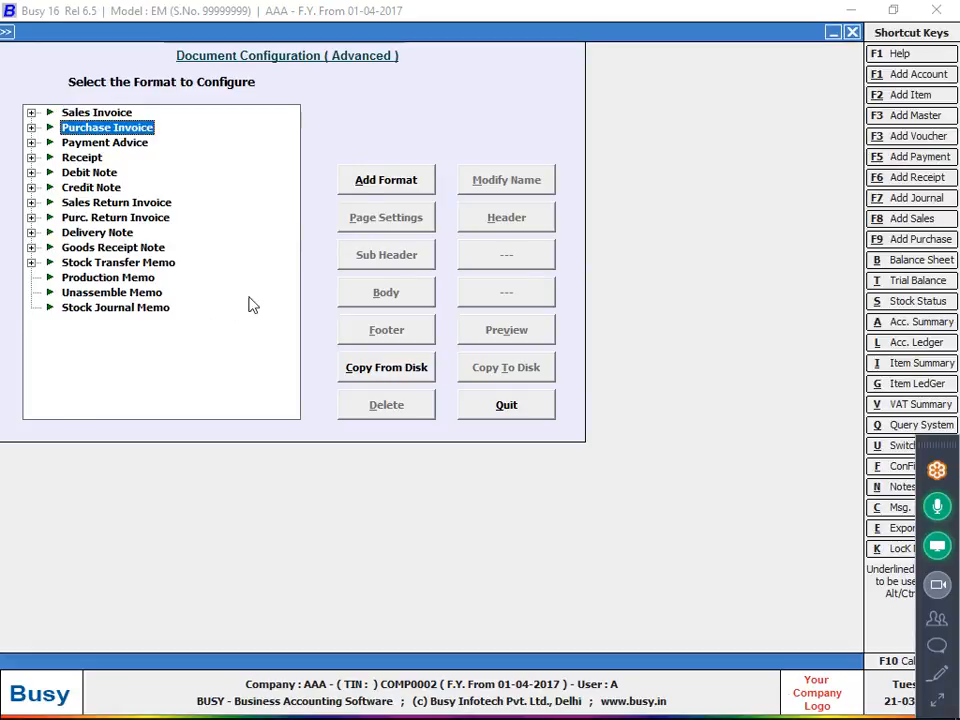
# Add a new format under Purchase Invoice, entering a person's first name as the format name, and save it.
pyautogui.click(365, 188)
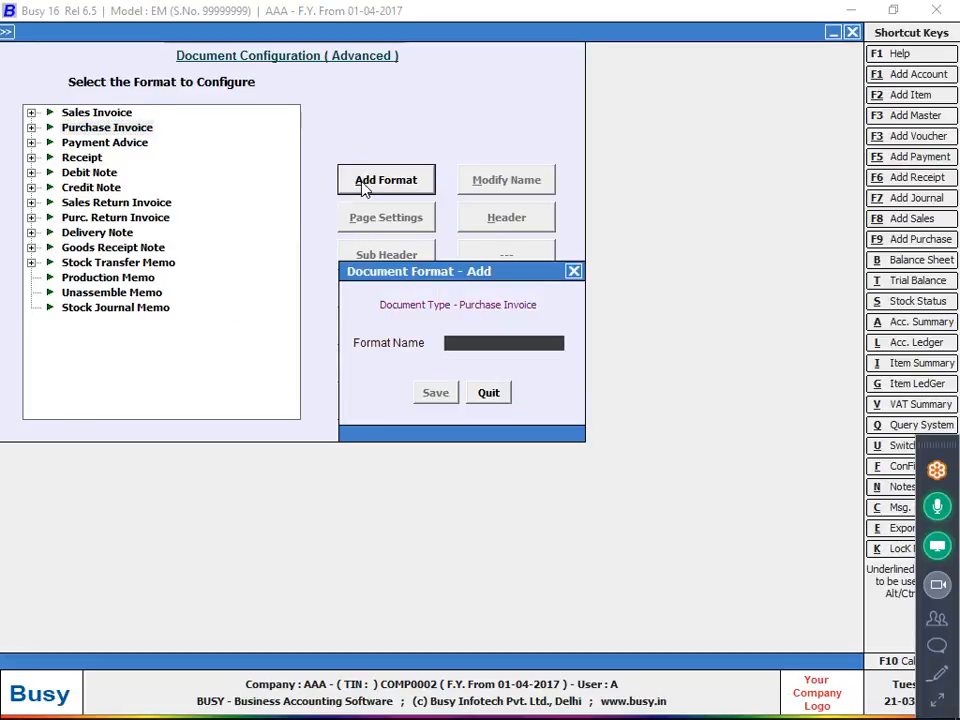
pyautogui.write('SAC')
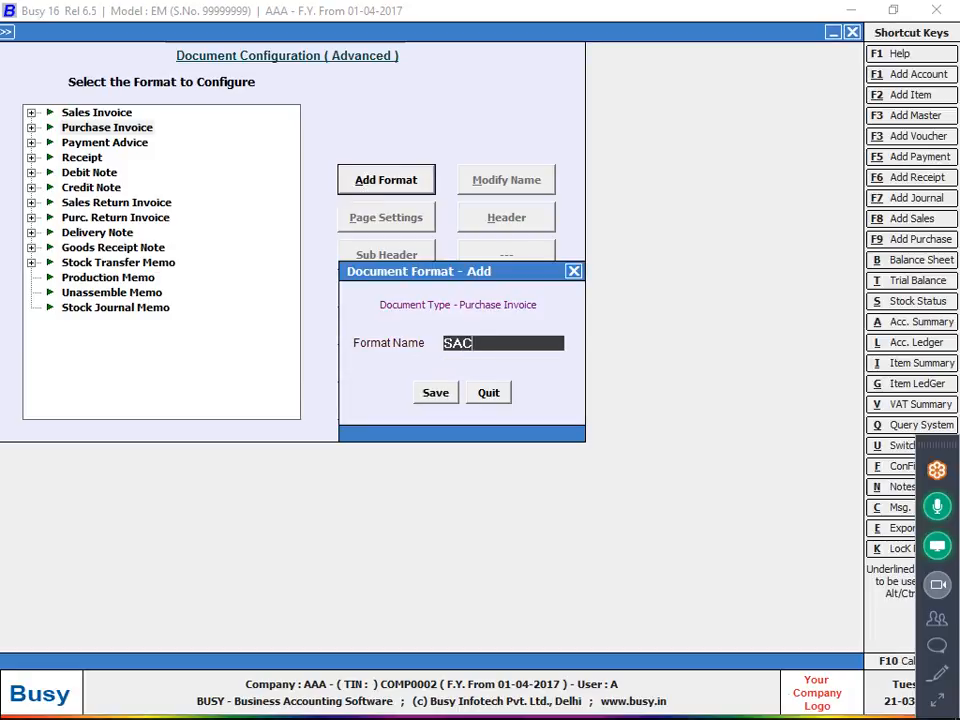
pyautogui.write('HIN')
pyautogui.press('Return')
pyautogui.press('Return')
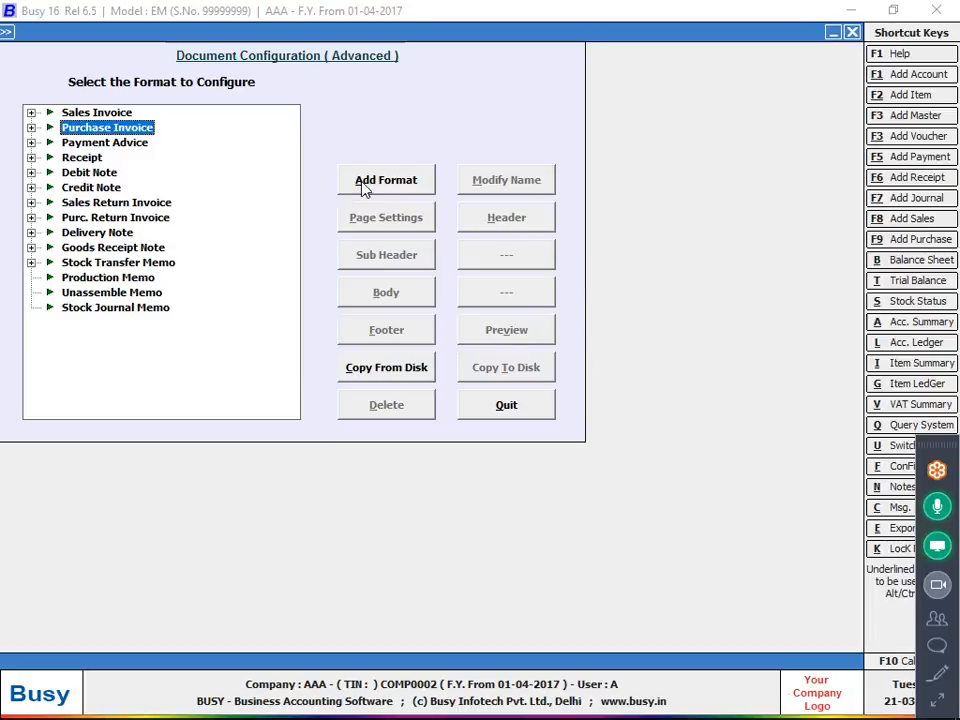
# Select the newly added purchase invoice format, load the default script into its header, and save the header.
pyautogui.press('Right')
pyautogui.press('Down')
pyautogui.press('Down')
pyautogui.press('Down')
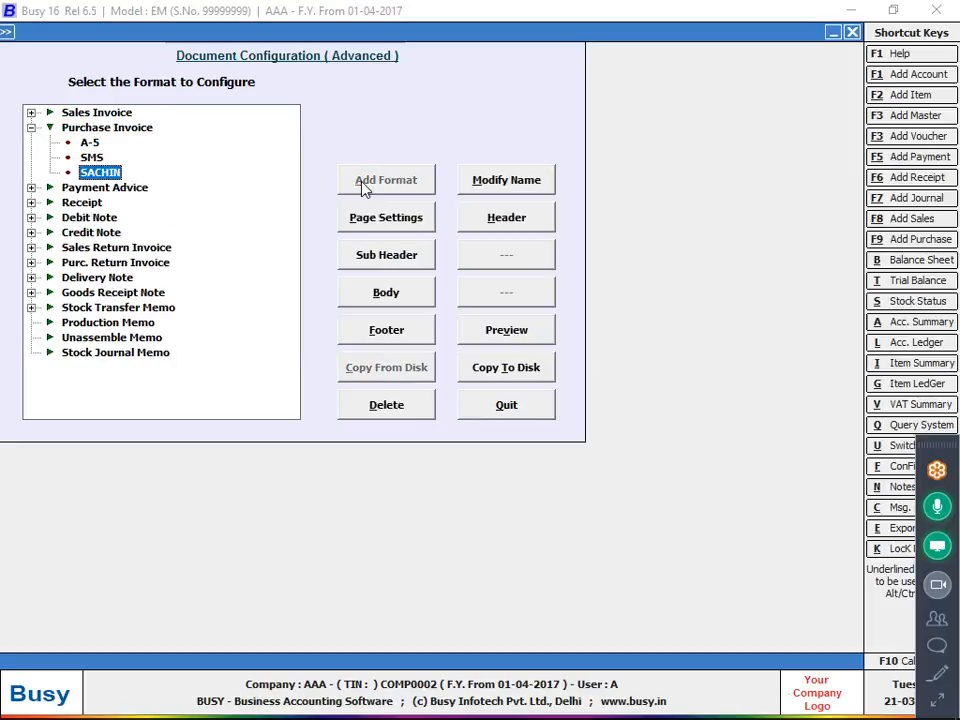
pyautogui.click(505, 220)
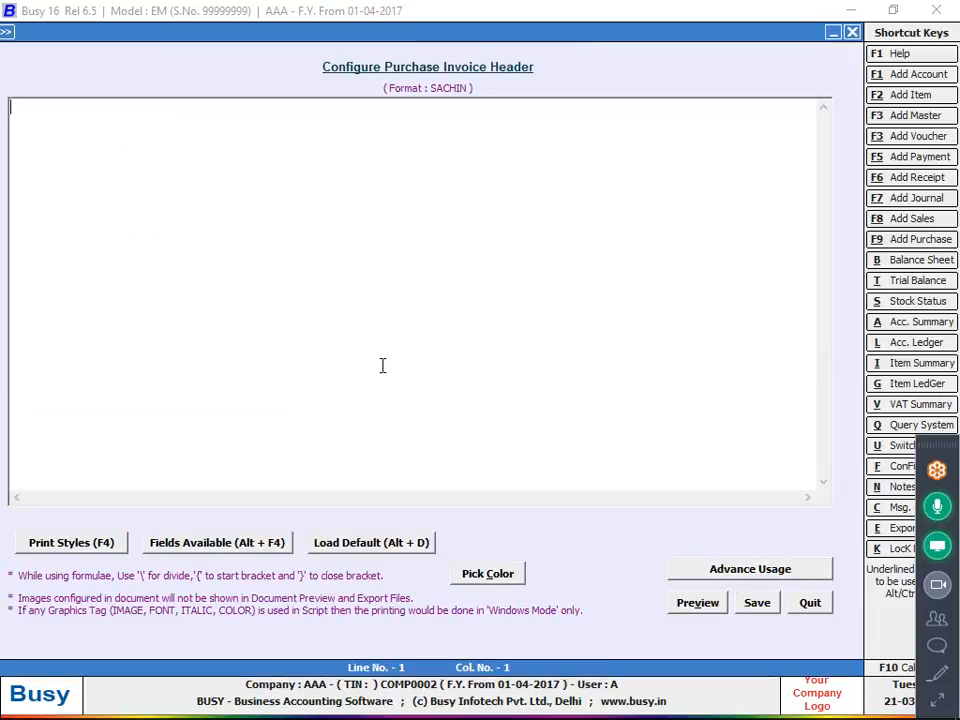
pyautogui.click(345, 553)
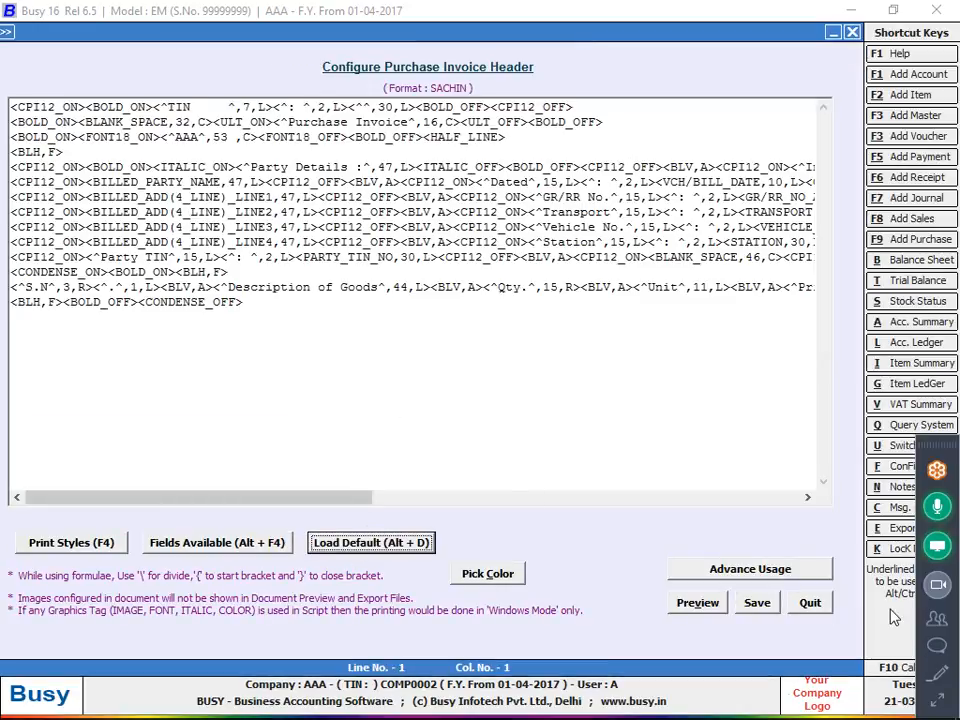
pyautogui.click(760, 604)
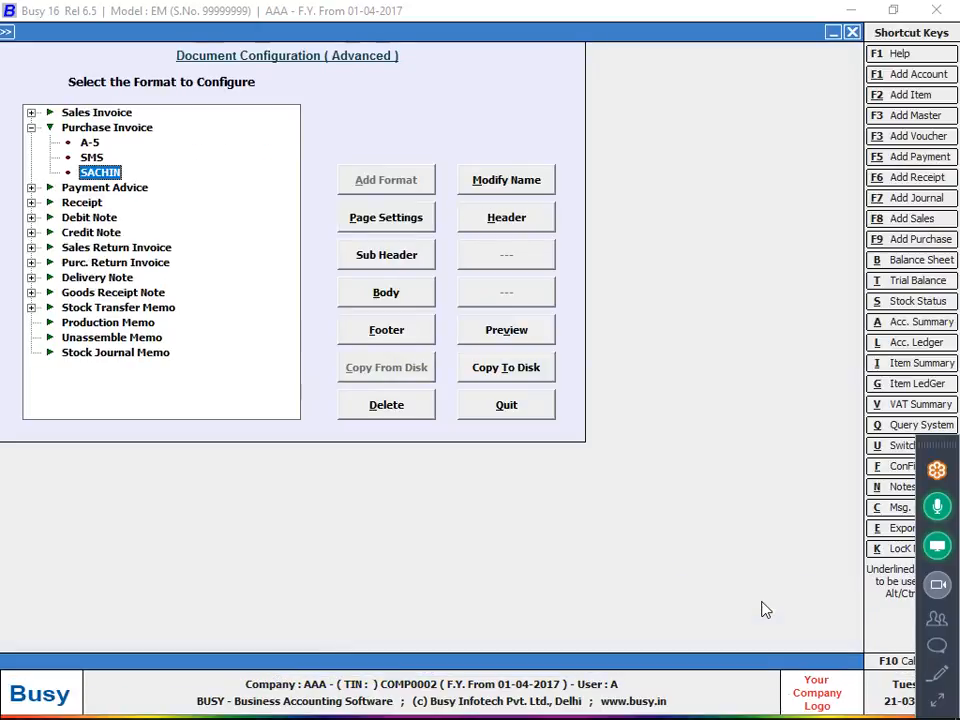
# Load the default body script for the format and start a second Items Information line with a copy of the <CONDENSE_ON> tag.
pyautogui.click(399, 302)
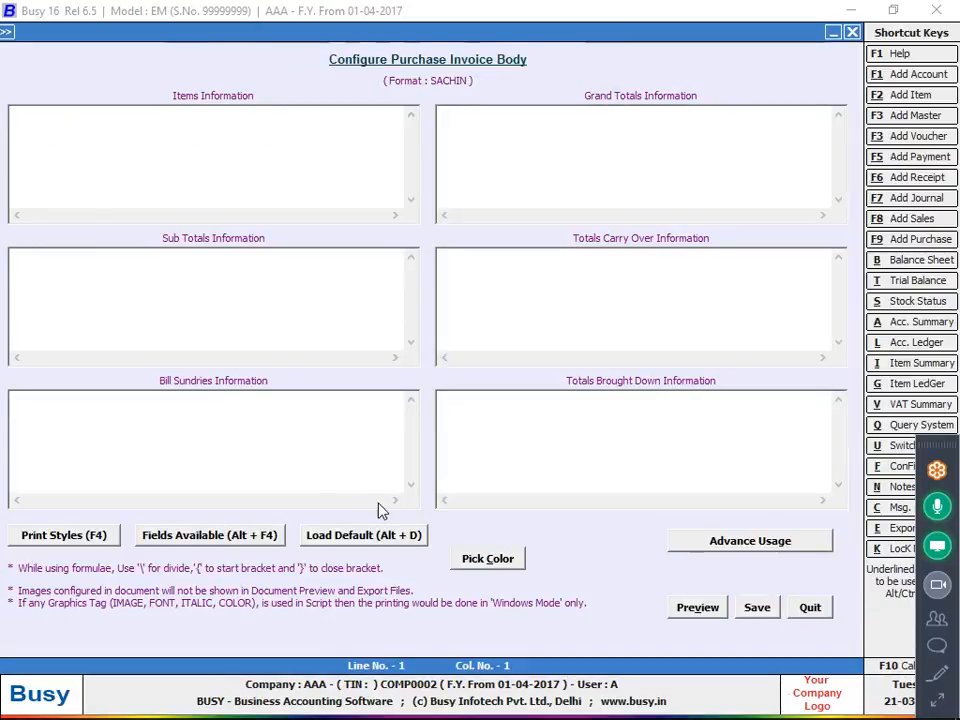
pyautogui.click(388, 535)
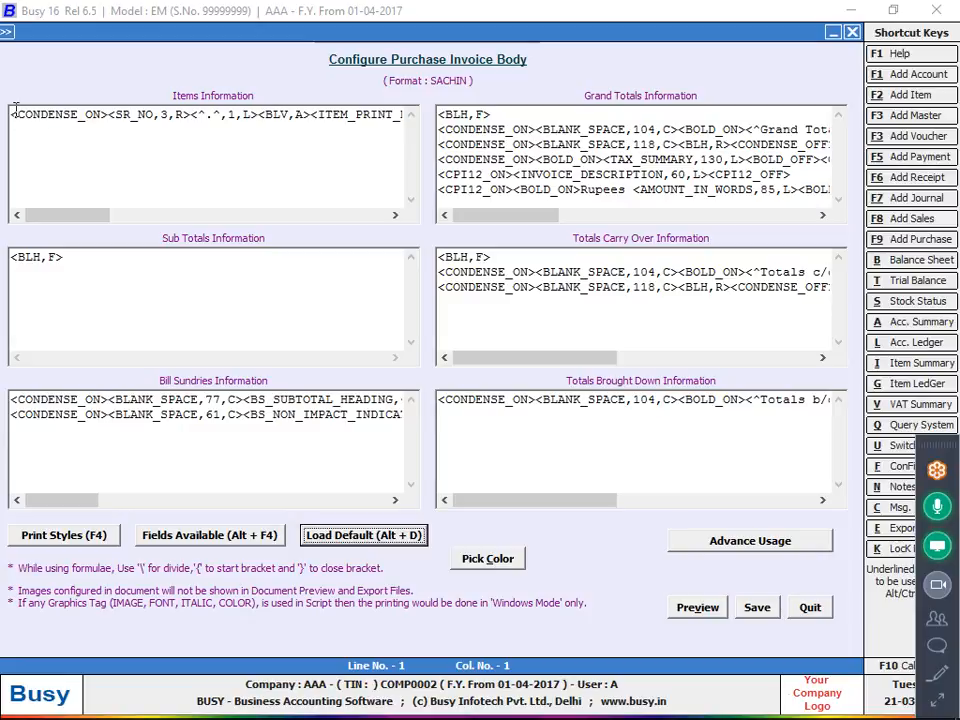
pyautogui.moveTo(11, 115); pyautogui.dragTo(107, 105)
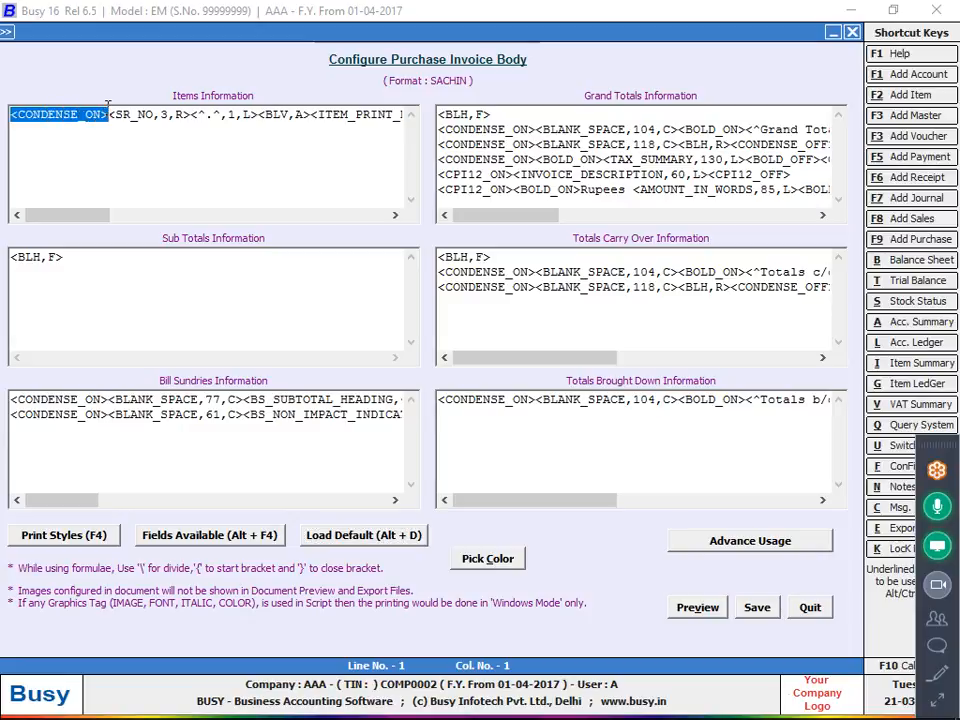
pyautogui.rightClick(94, 112)
pyautogui.click(132, 169)
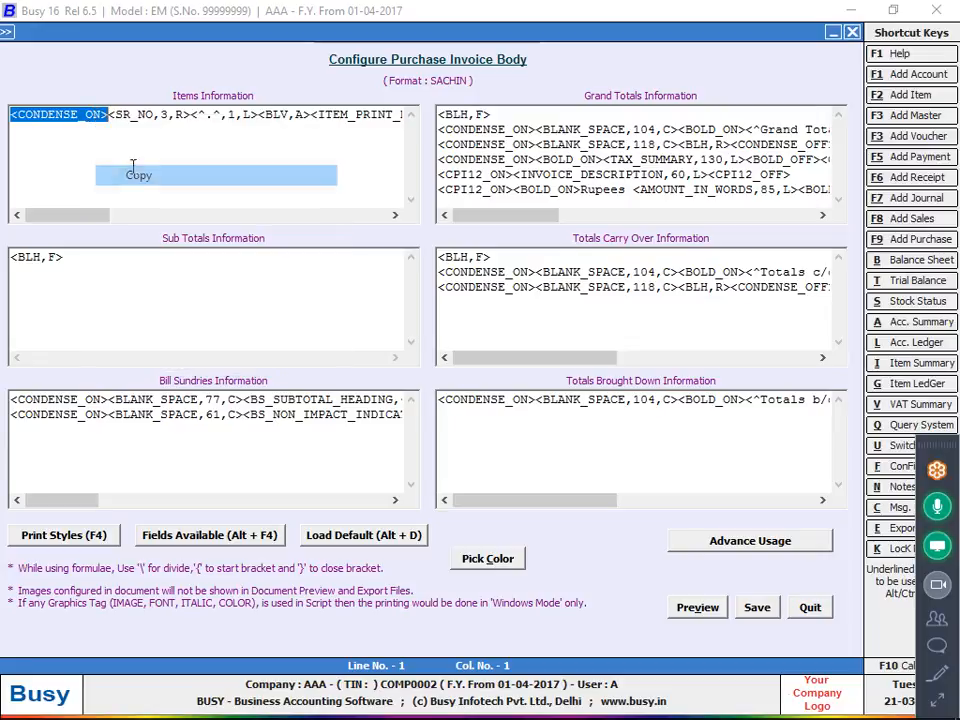
pyautogui.click(62, 135)
pyautogui.press('End')
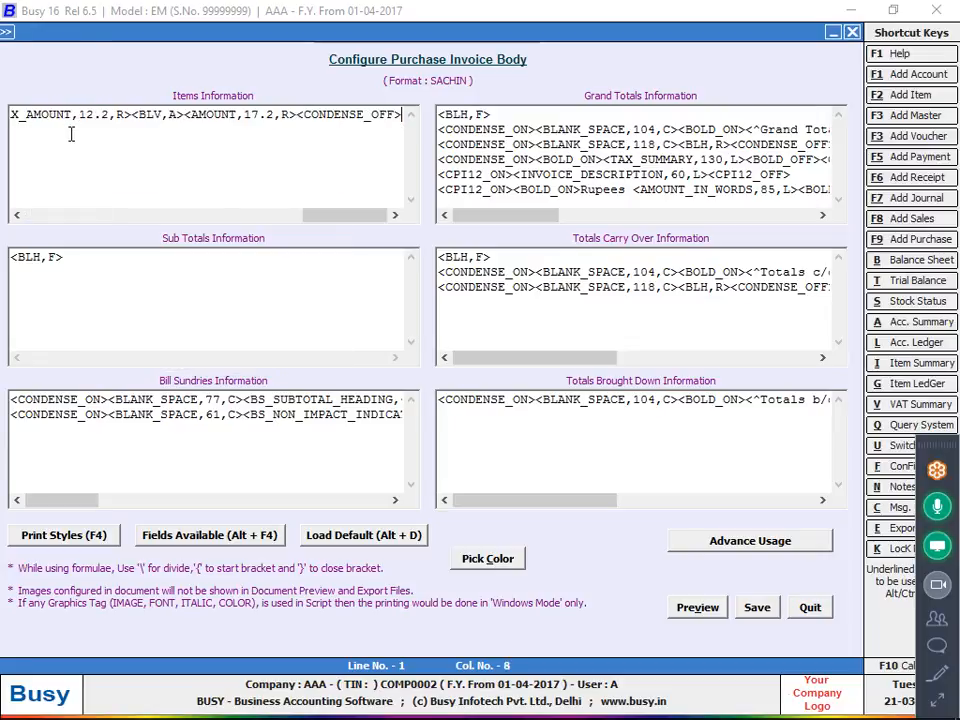
pyautogui.press('Return')
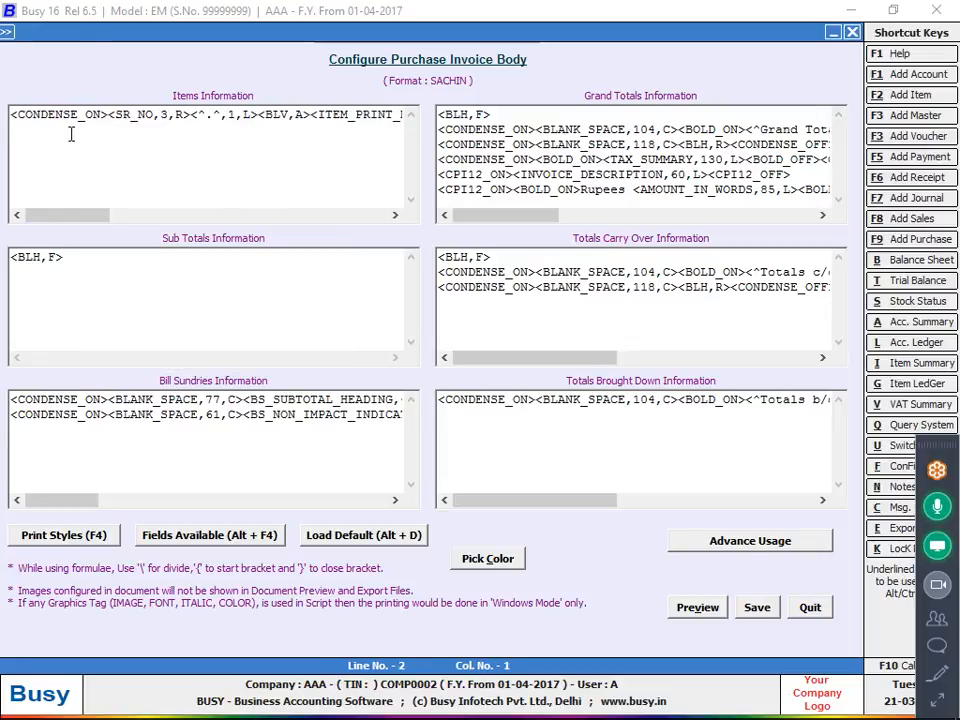
pyautogui.hotkey('ctrl', 'v')
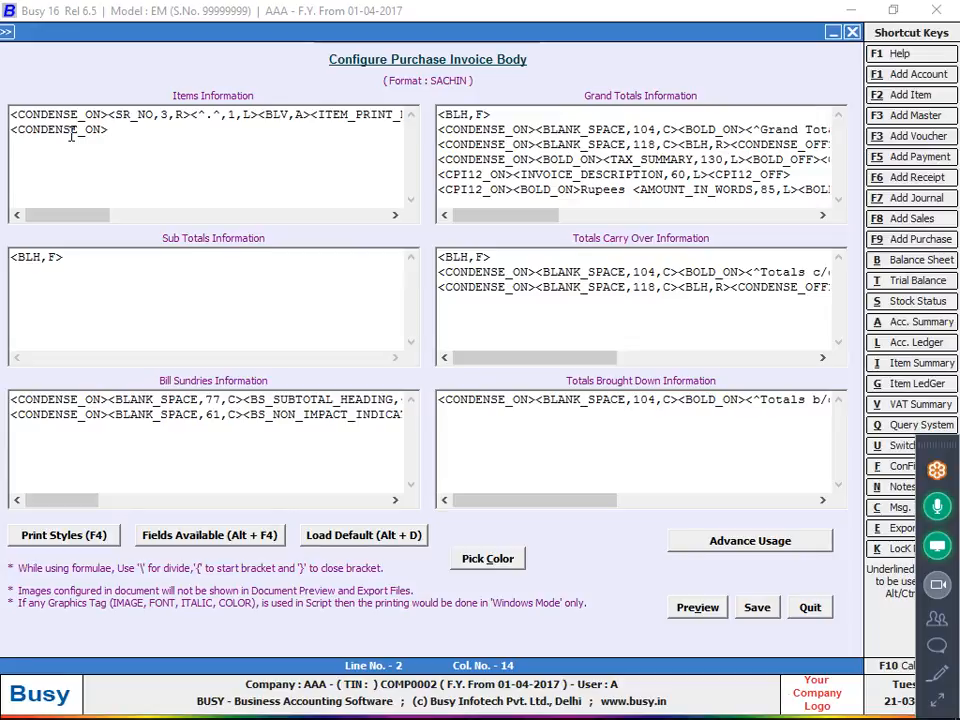
# Insert the ITEM_ALIAS field from the ITEM category after <CONDENSE_ON> on the second Items Information line.
pyautogui.click(203, 535)
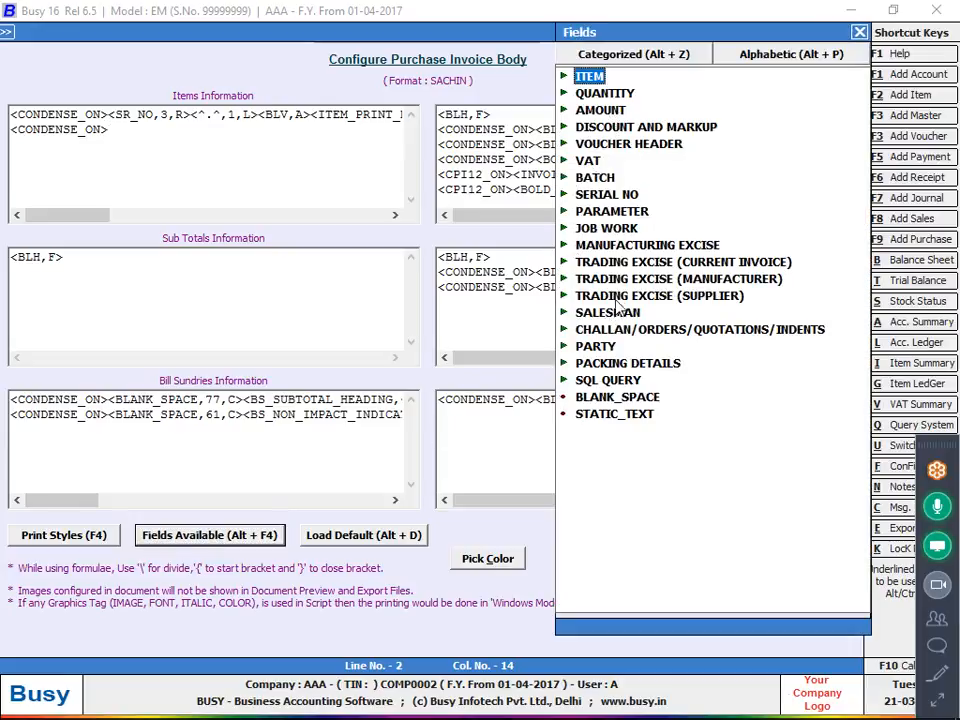
pyautogui.doubleClick(589, 77)
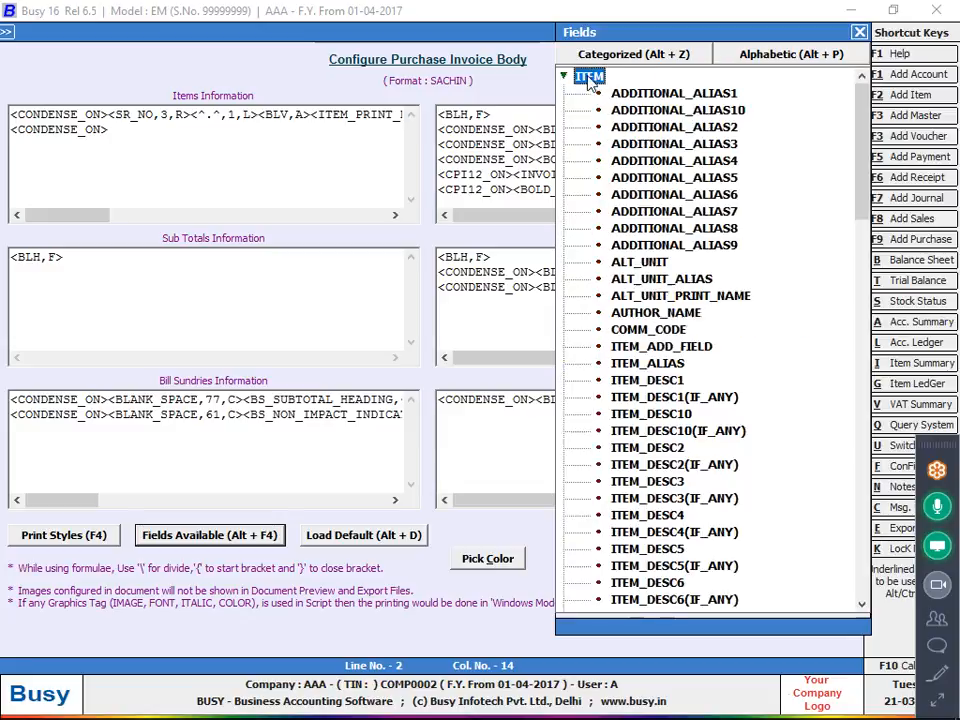
pyautogui.scroll(-1, 648, 212)
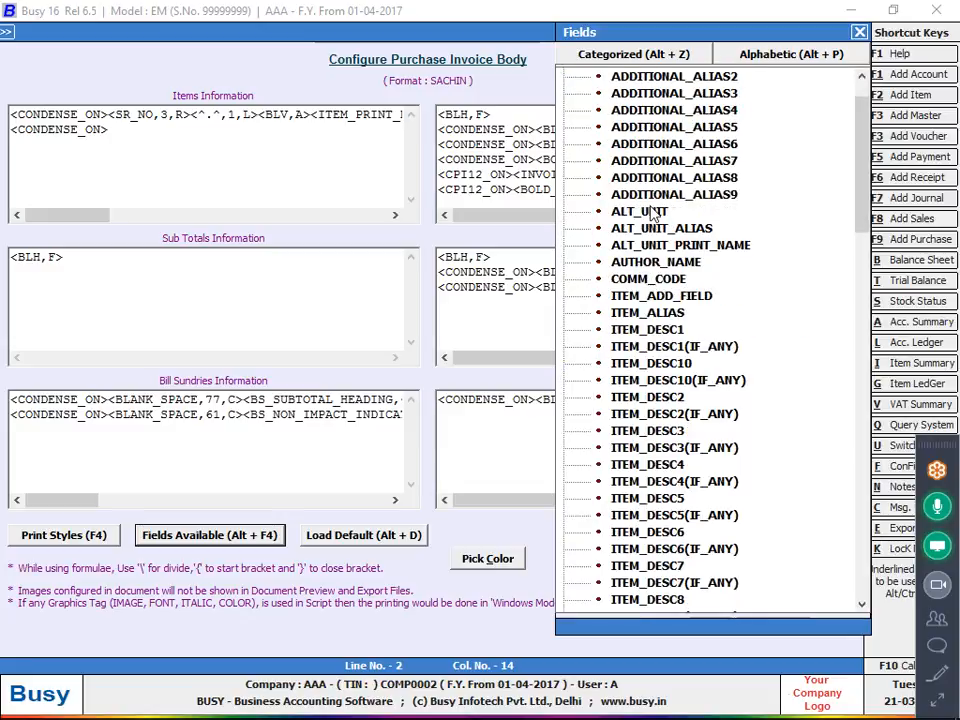
pyautogui.scroll(-1, 648, 212)
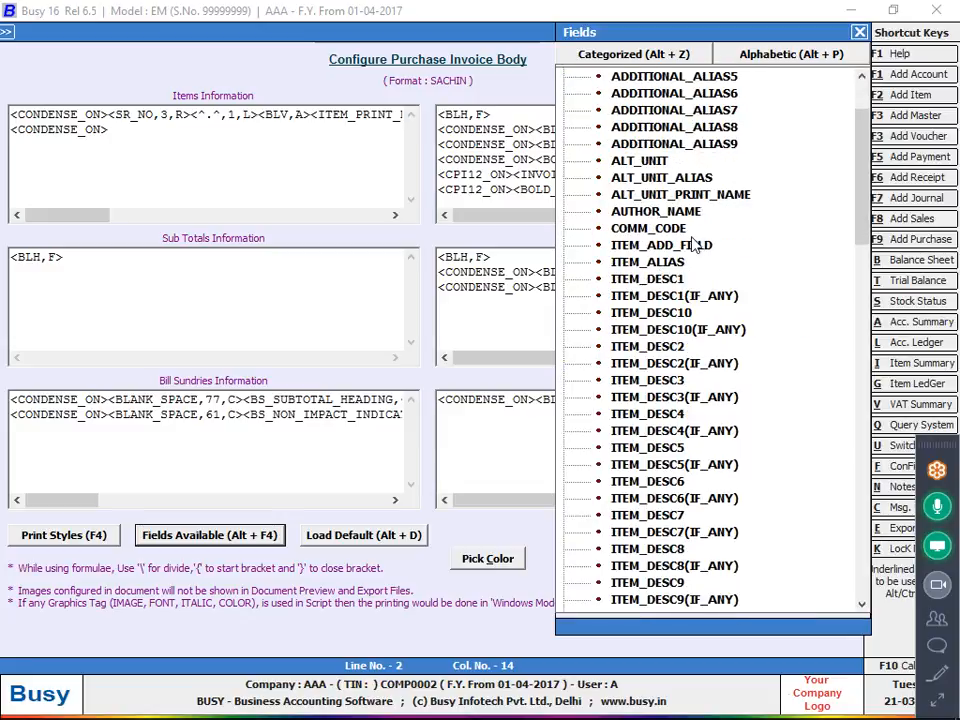
pyautogui.scroll(2, 677, 262)
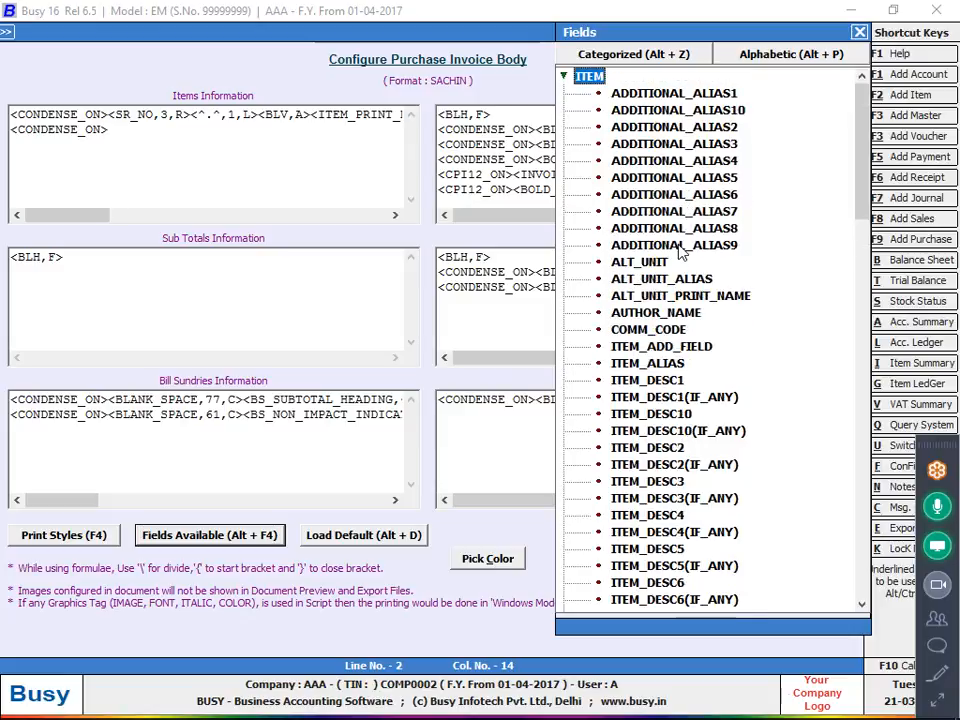
pyautogui.click(676, 368)
pyautogui.doubleClick(676, 368)
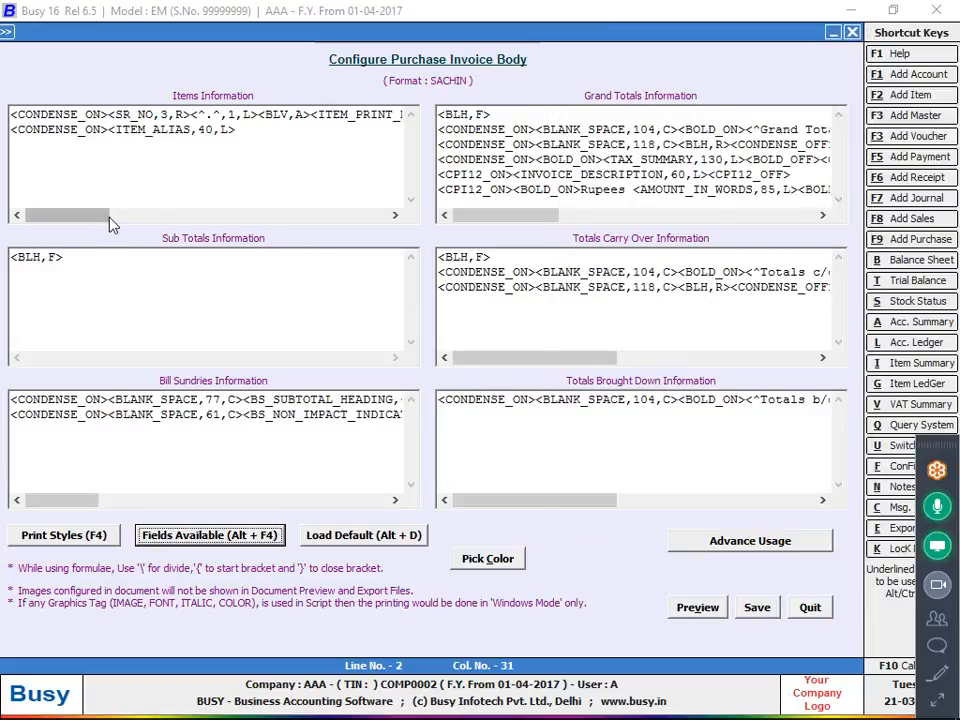
# Insert a BLANK_SPACE field between <CONDENSE_ON> and the item alias field, and set its width to 4.
pyautogui.click(106, 129)
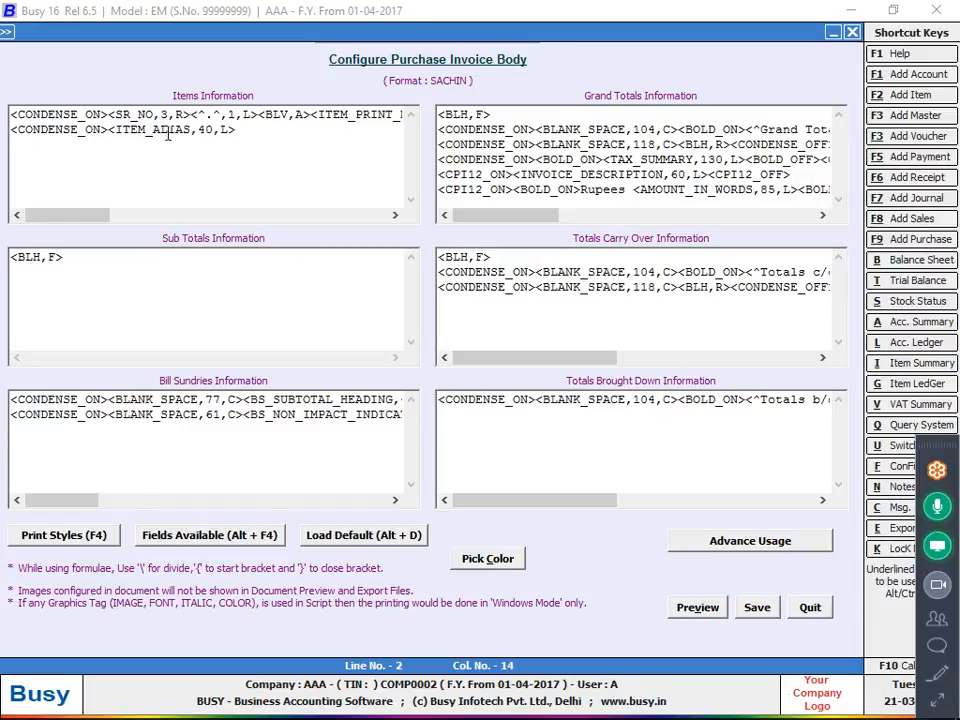
pyautogui.hotkey('alt', 'F4')
pyautogui.press('Escape')
pyautogui.hotkey('alt', 'F4')
pyautogui.doubleClick(617, 397)
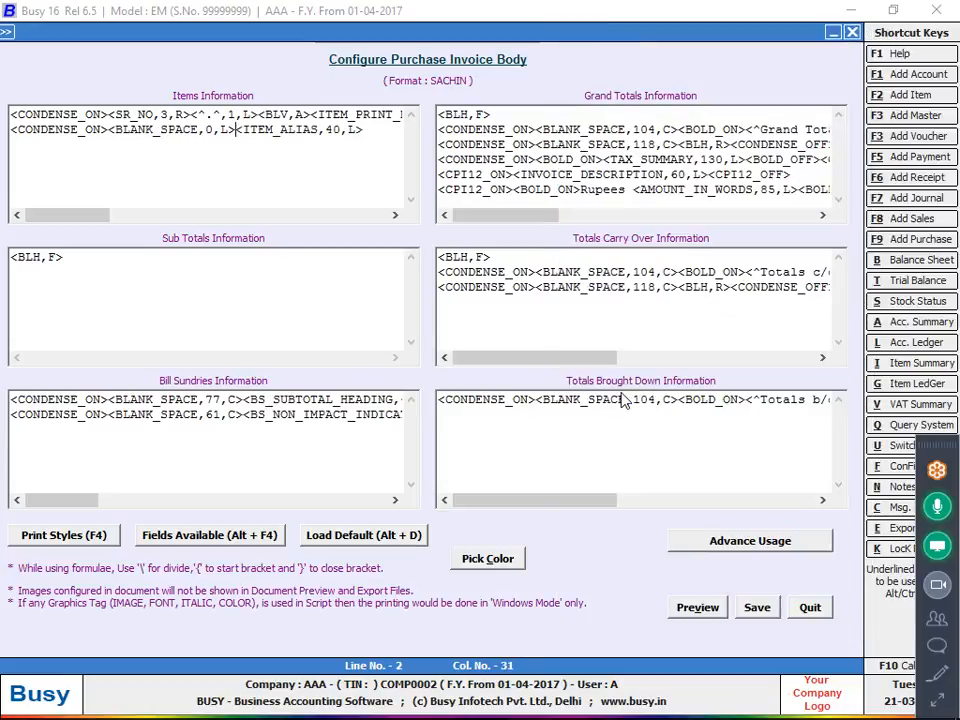
pyautogui.press('Left')
pyautogui.press('Left')
pyautogui.press('Left')
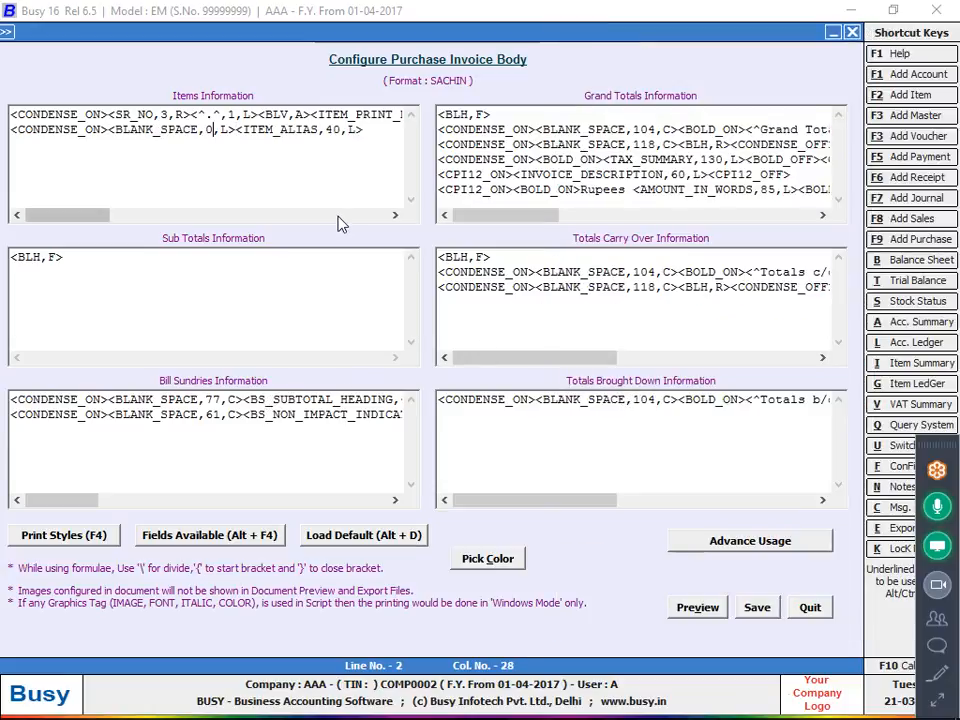
pyautogui.press('BackSpace')
pyautogui.write('4')
# Add the CONDENSE_OFF print style after the item alias field and save the body configuration.
pyautogui.press('Right')
pyautogui.press('Right')
pyautogui.press('Right')
pyautogui.press('Right')
pyautogui.press('Right')
pyautogui.press('Right')
pyautogui.press('Right')
pyautogui.press('Right')
pyautogui.press('Right')
pyautogui.press('Right')
pyautogui.press('Right')
pyautogui.press('Right')
pyautogui.press('Right')
pyautogui.press('Right')
pyautogui.press('Right')
pyautogui.press('Right')
pyautogui.press('Right')
pyautogui.press('Right')
pyautogui.press('Right')
pyautogui.press('Right')
pyautogui.press('F4')
pyautogui.press('c')
pyautogui.press('Down')
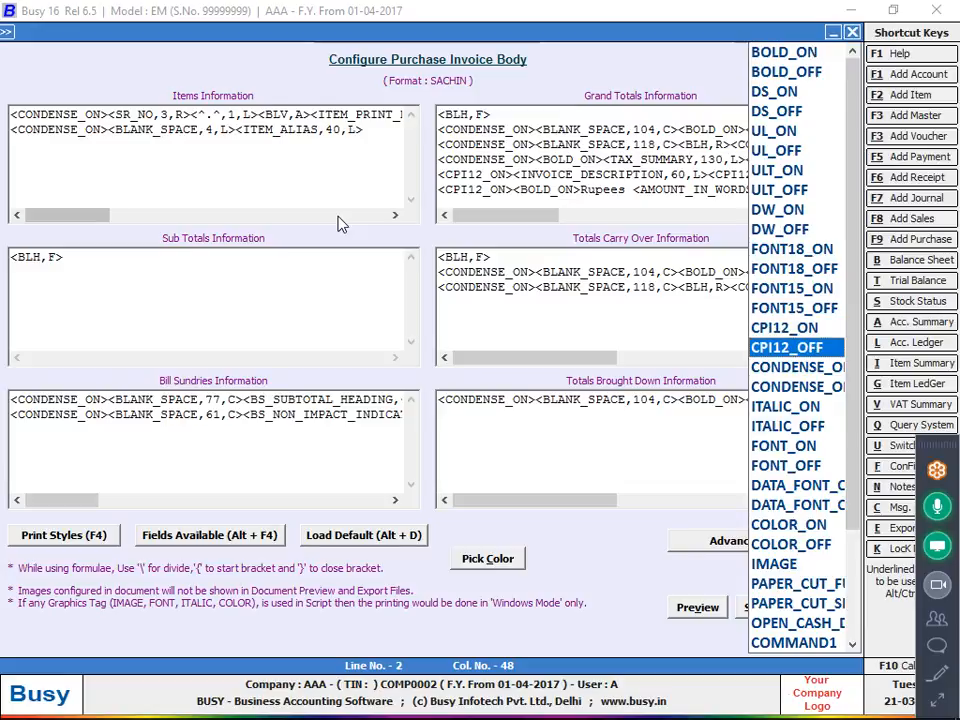
pyautogui.press('Down')
pyautogui.press('Down')
pyautogui.press('Return')
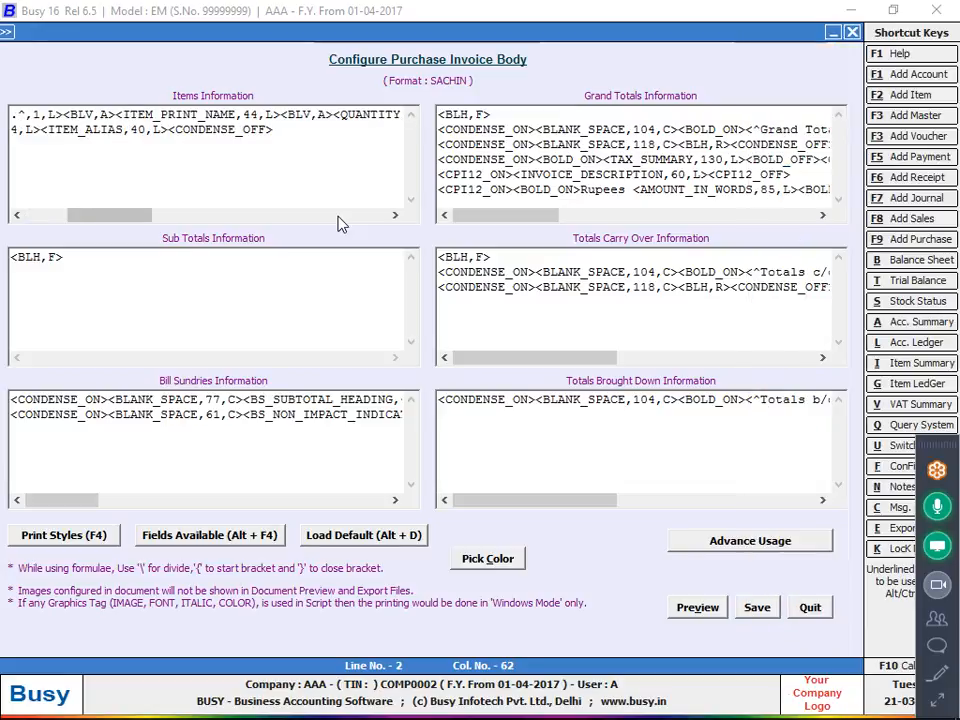
pyautogui.click(759, 610)
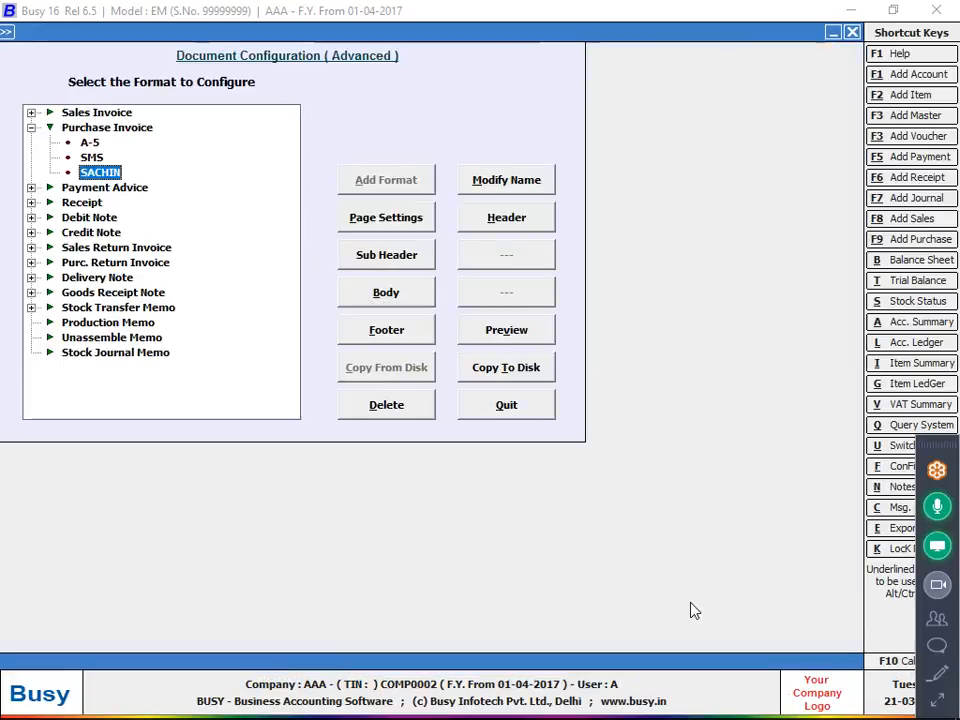
# Leave the document configuration and open purchase voucher 6 of the Main series, dated 01-04-2017, for modification.
pyautogui.press('Escape')
pyautogui.press('Right')
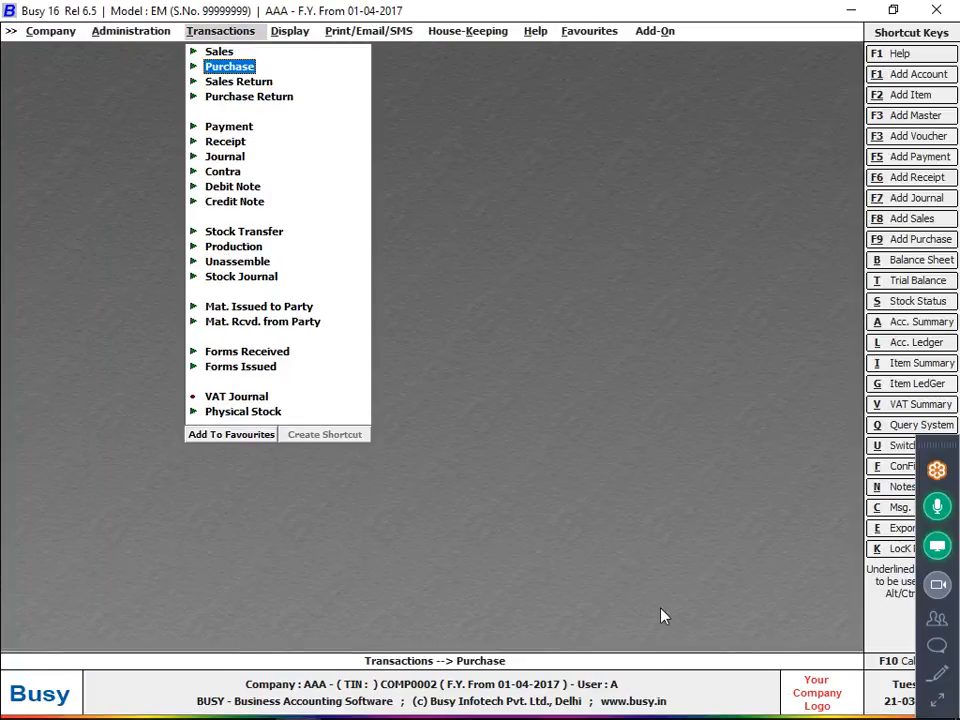
pyautogui.press('Return')
pyautogui.press('Up')
pyautogui.press('Return')
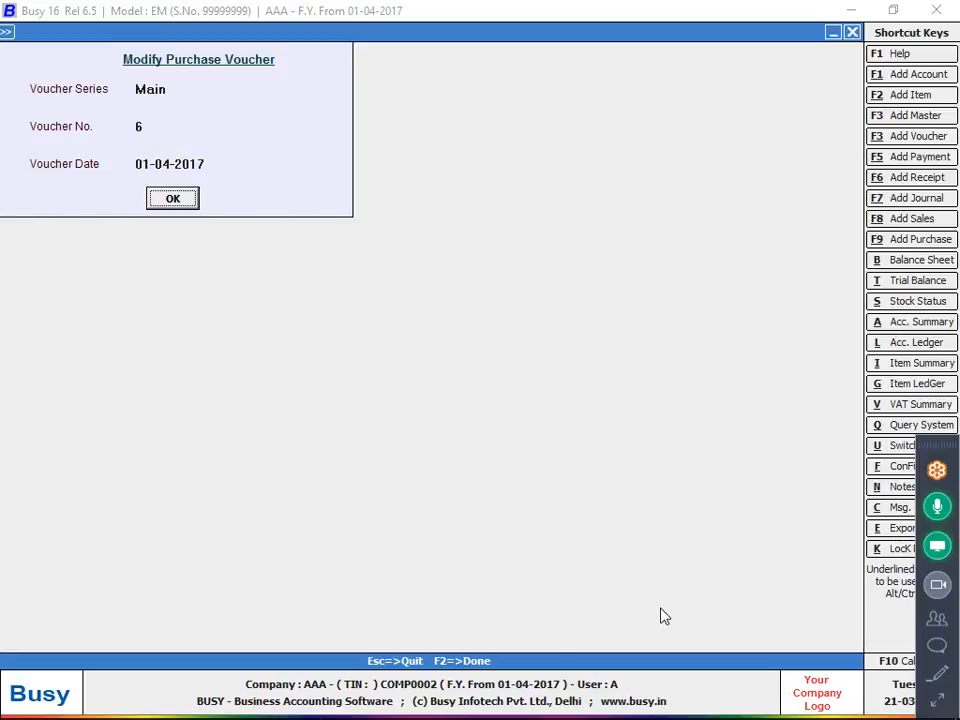
pyautogui.press('F2')
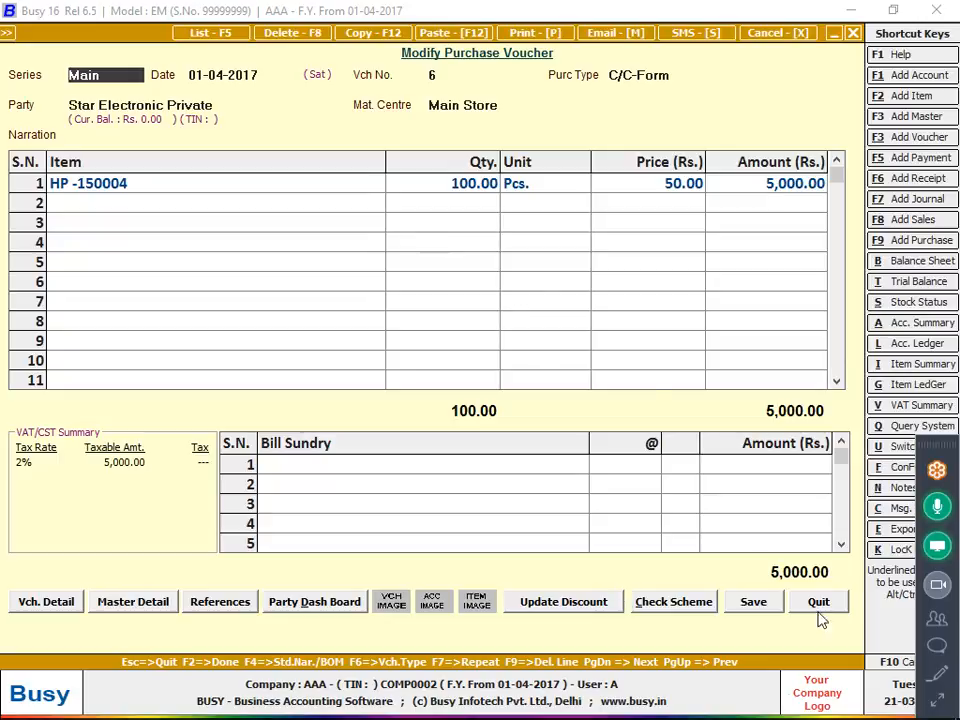
# Save the purchase voucher again, accepting the existing sales tax reporting details.
pyautogui.click(739, 606)
pyautogui.click(516, 412)
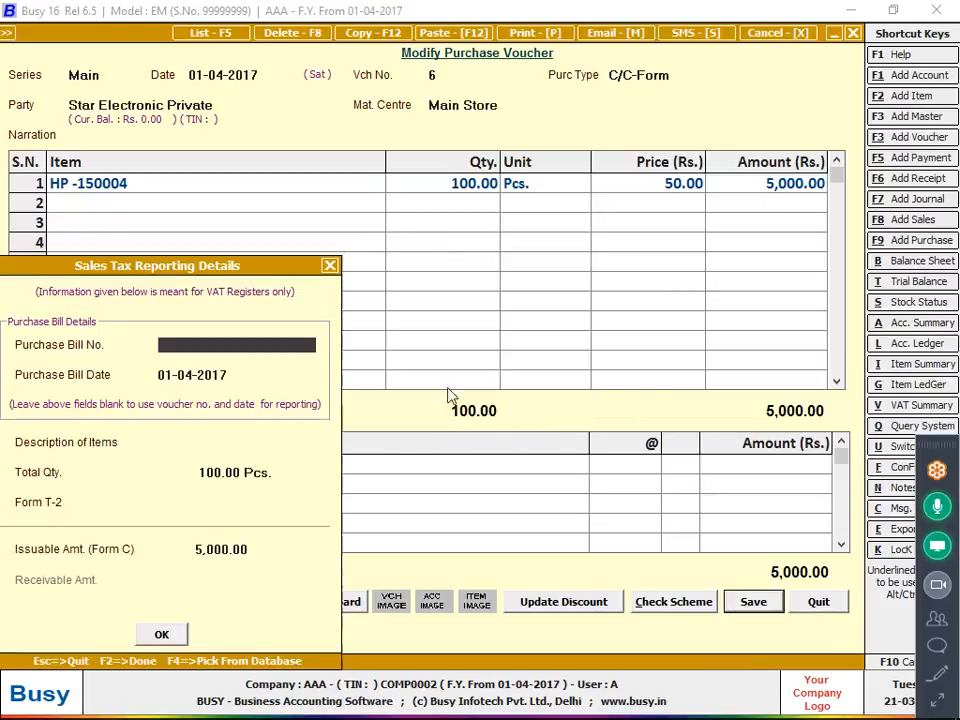
pyautogui.click(161, 634)
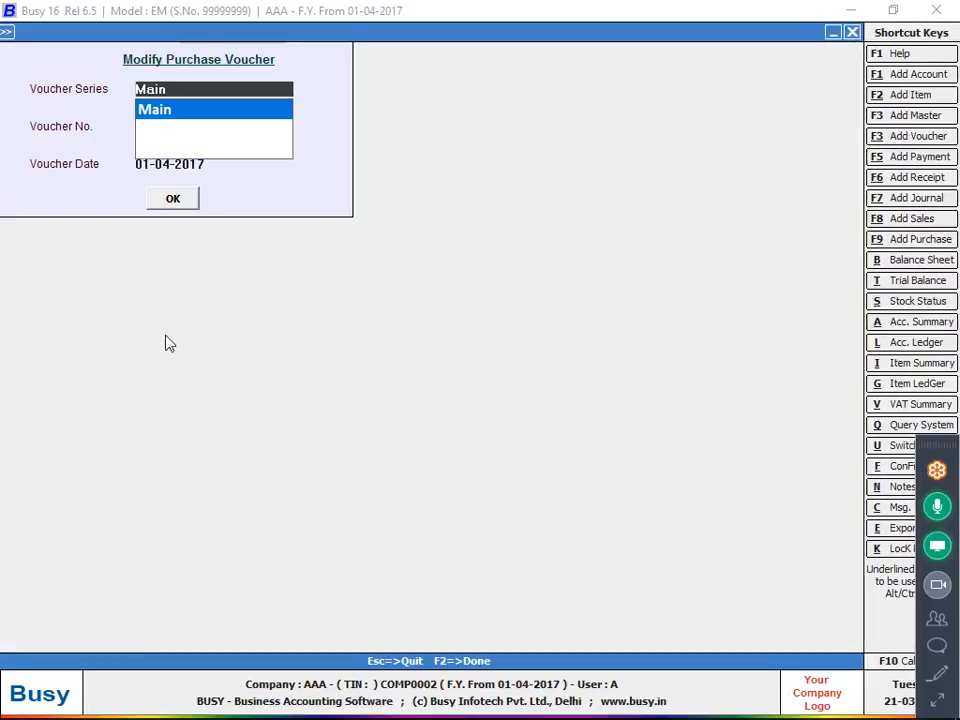
# Reopen purchase voucher 6, preview its printed purchase invoice, and close the preview.
pyautogui.press('Return')
pyautogui.write('6')
pyautogui.press('Return')
pyautogui.press('Return')
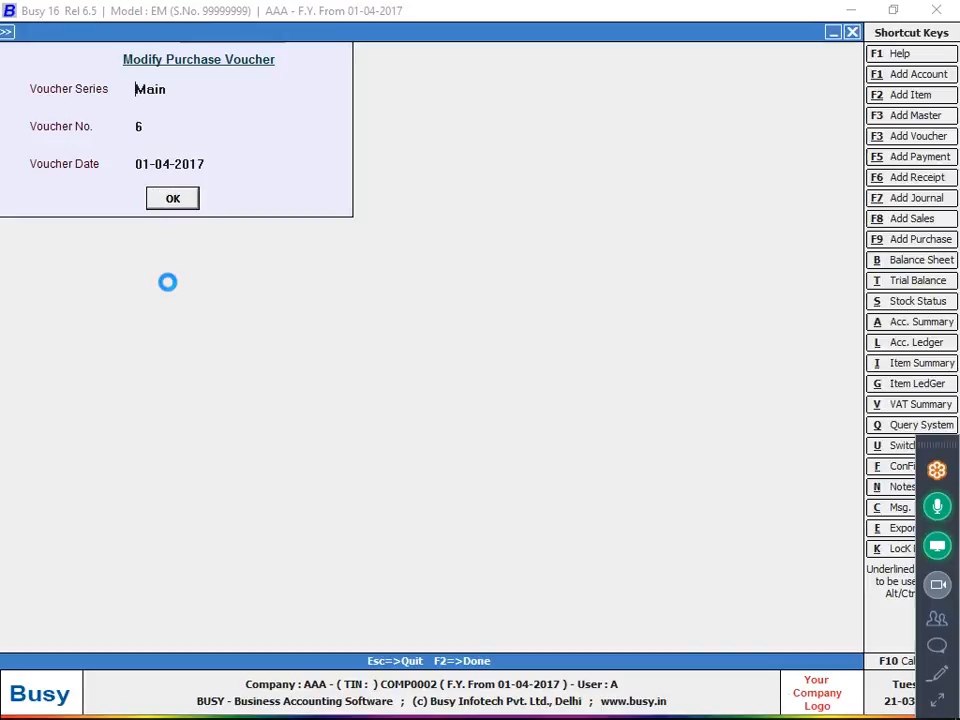
pyautogui.hotkey('alt', 'p')
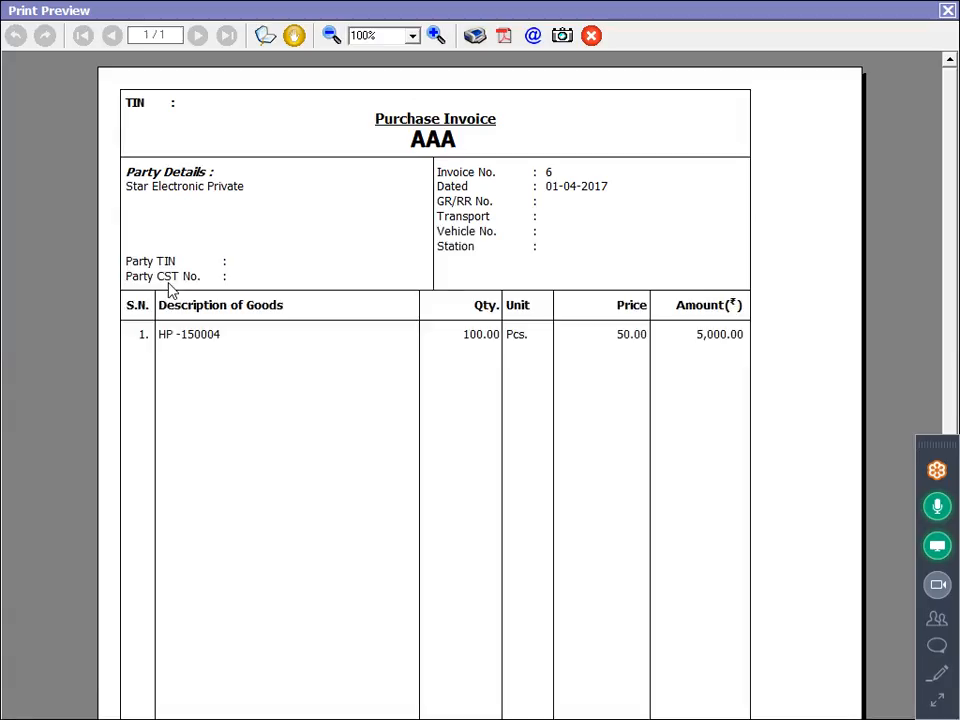
pyautogui.press('Escape')
# Preview purchase voucher 6 with the custom invoice format, check where the item line prints, and close the preview.
pyautogui.hotkey('alt', 'p')
pyautogui.press('Return')
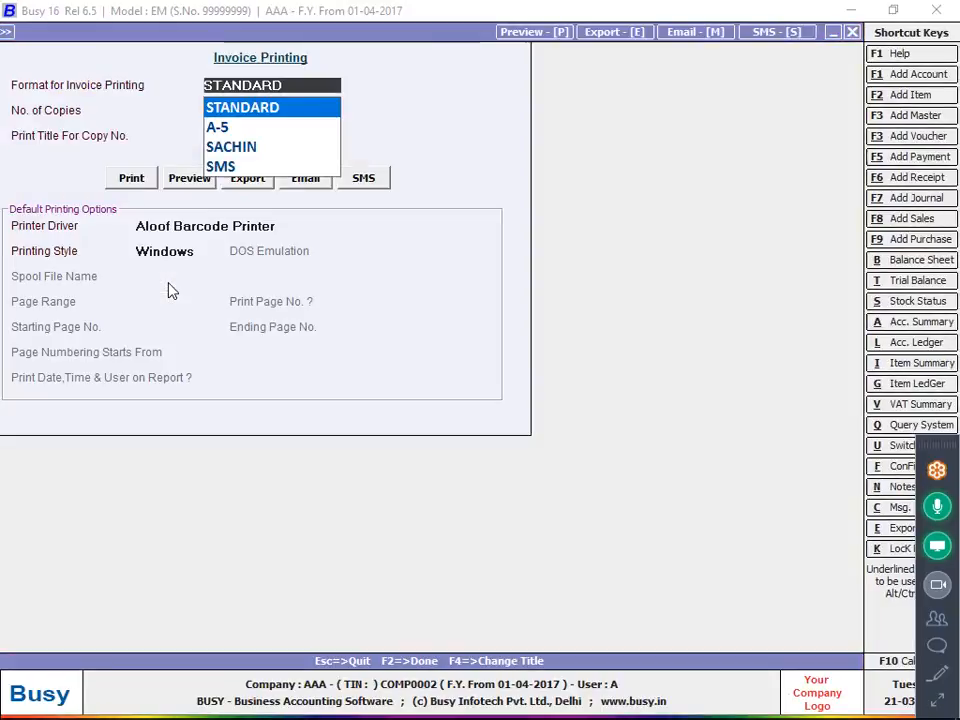
pyautogui.press('Down')
pyautogui.press('Down')
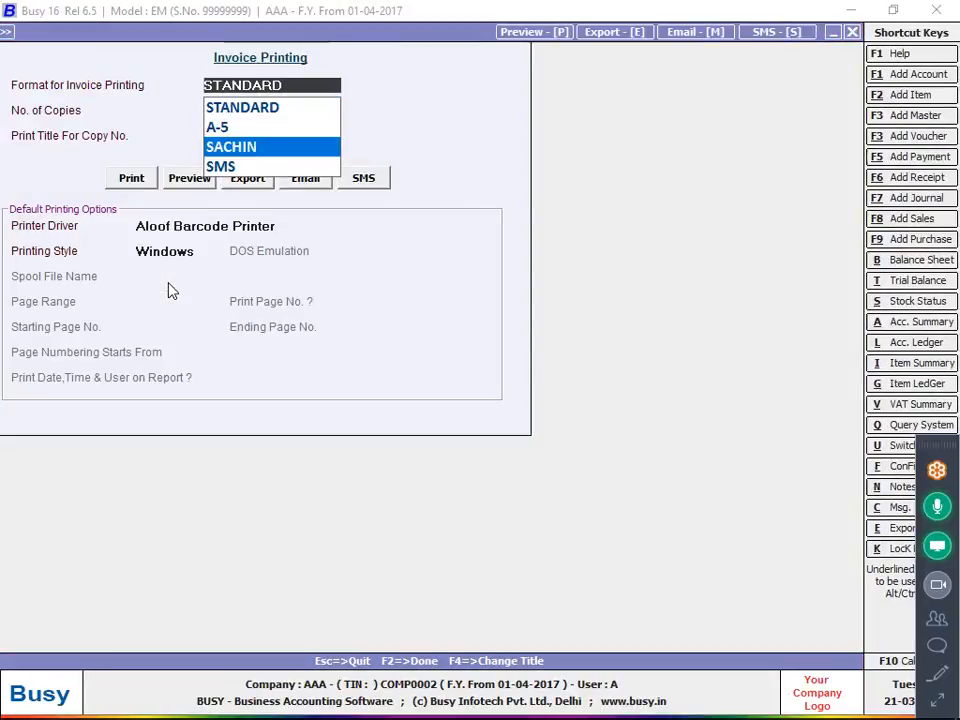
pyautogui.press('Return')
pyautogui.click(189, 178)
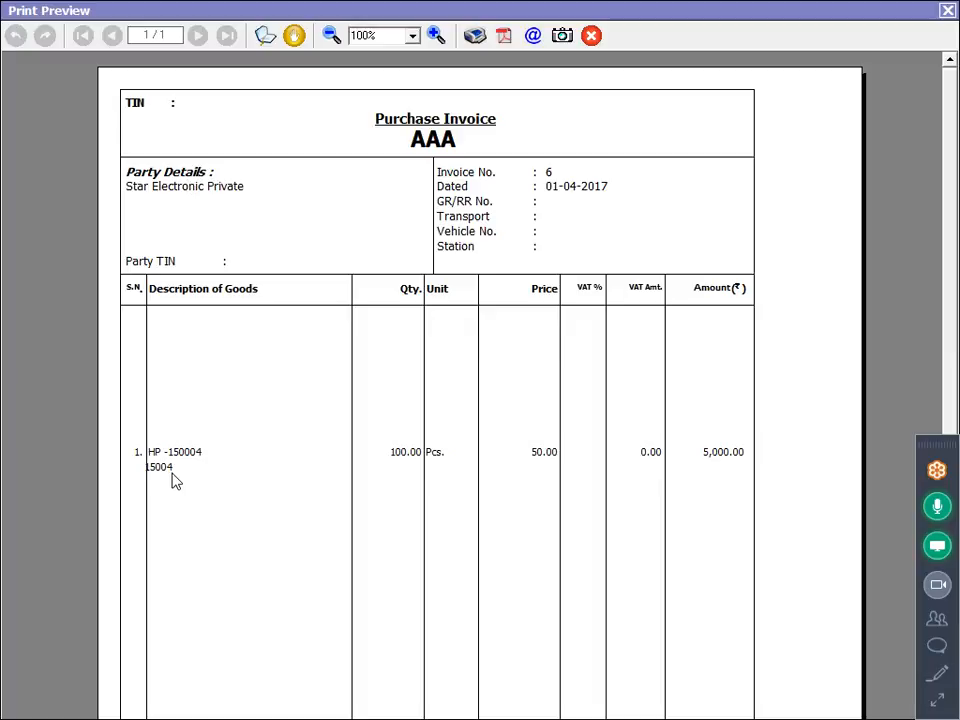
pyautogui.press('Escape')
pyautogui.press('Escape')
pyautogui.press('Escape')
pyautogui.press('Escape')
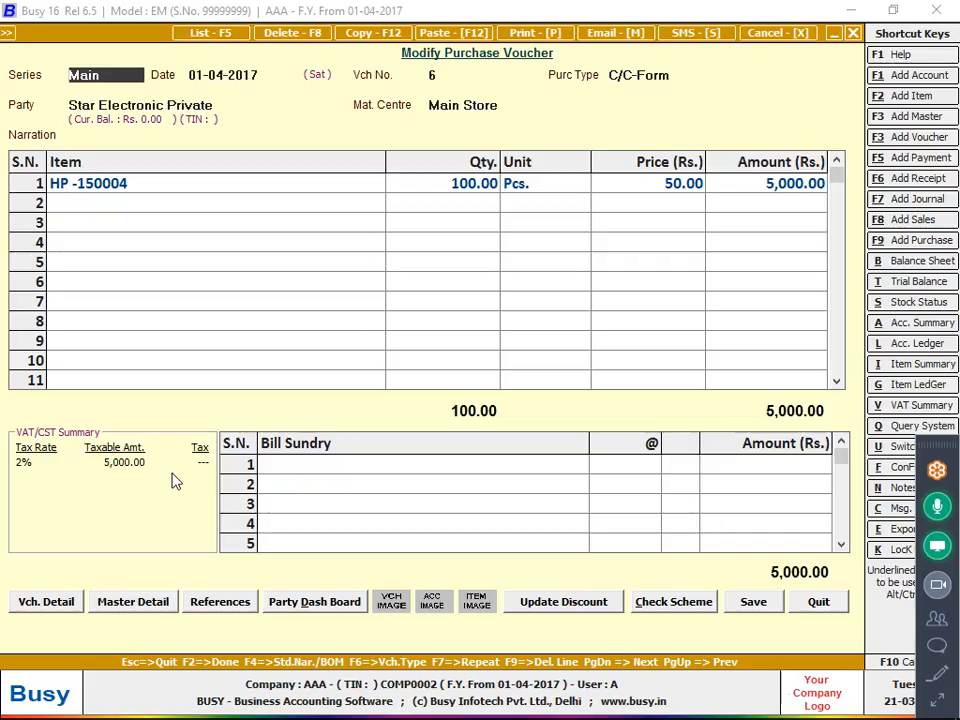
# Open the header script of the custom Purchase Invoice format in advanced document configuration, check its line count, and leave it.
pyautogui.press('Left')
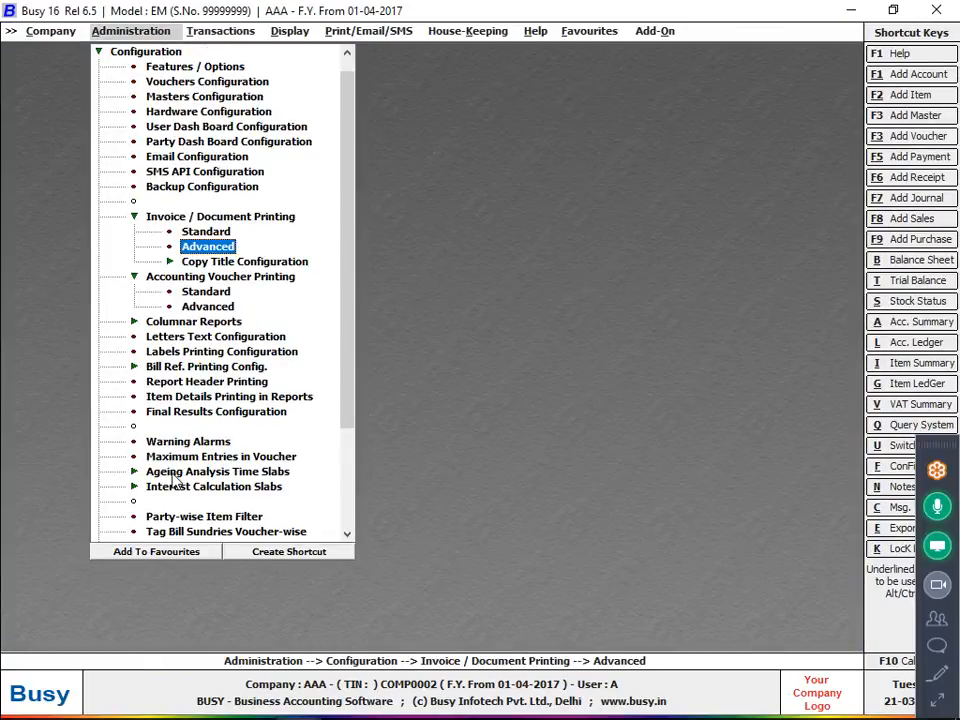
pyautogui.press('Return')
pyautogui.press('Down')
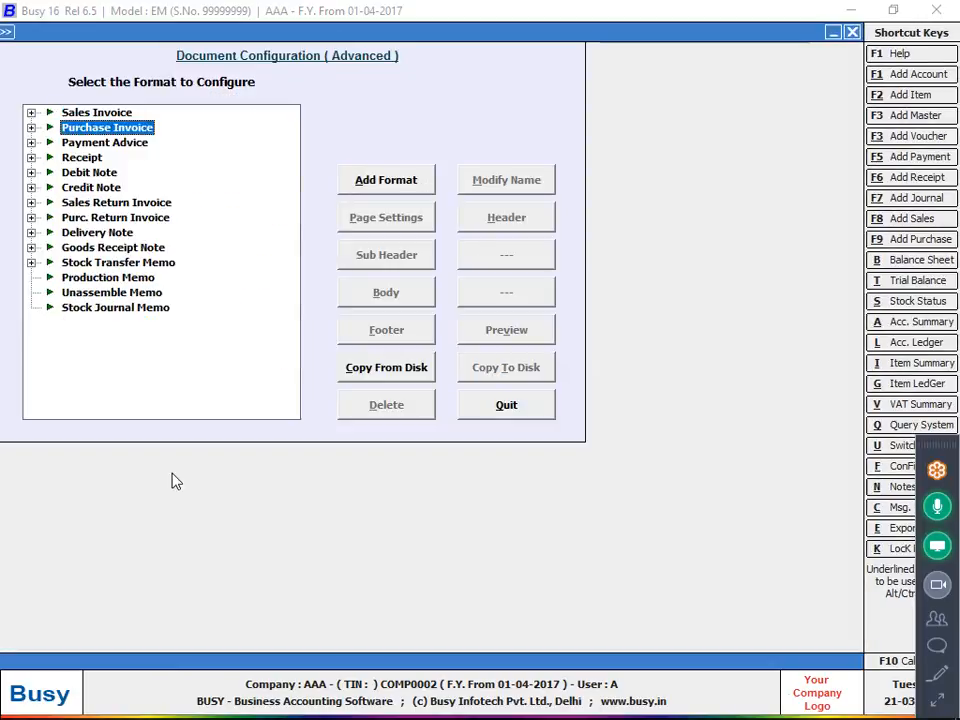
pyautogui.press('Right')
pyautogui.press('Right')
pyautogui.press('Down')
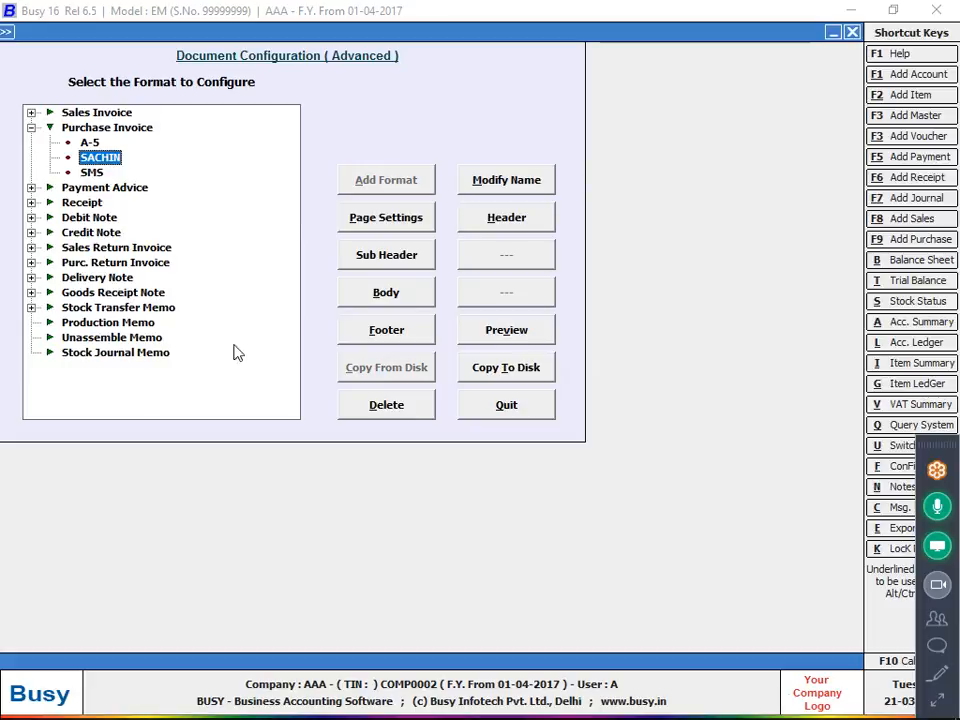
pyautogui.click(517, 221)
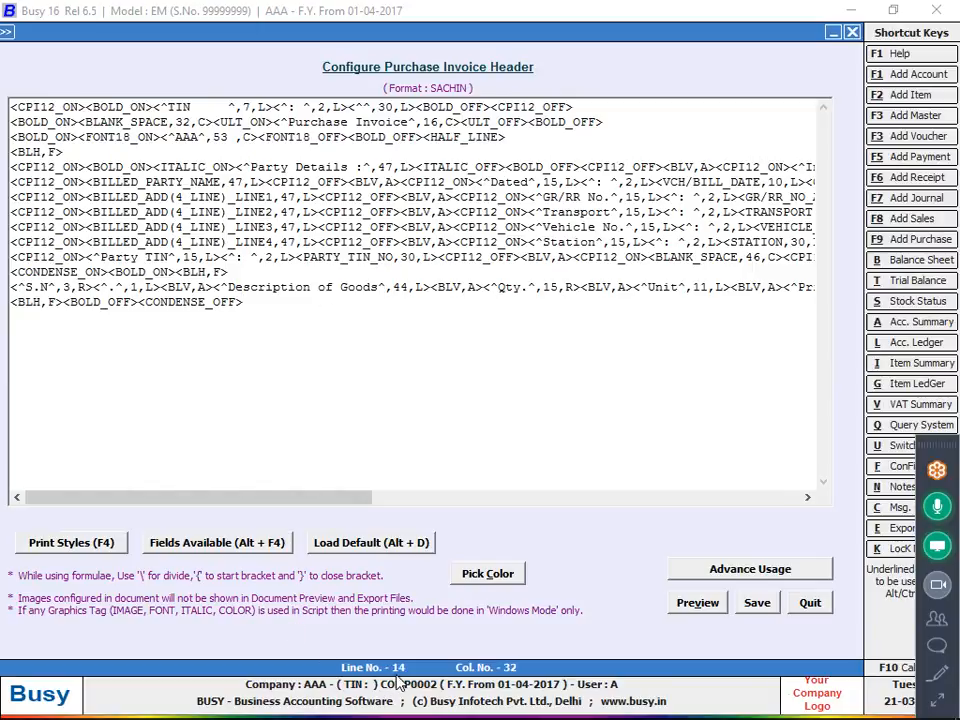
pyautogui.press('Escape')
pyautogui.press('Return')
# Set the number of header lines to 14 in the custom purchase invoice format's page settings and save them.
pyautogui.click(386, 218)
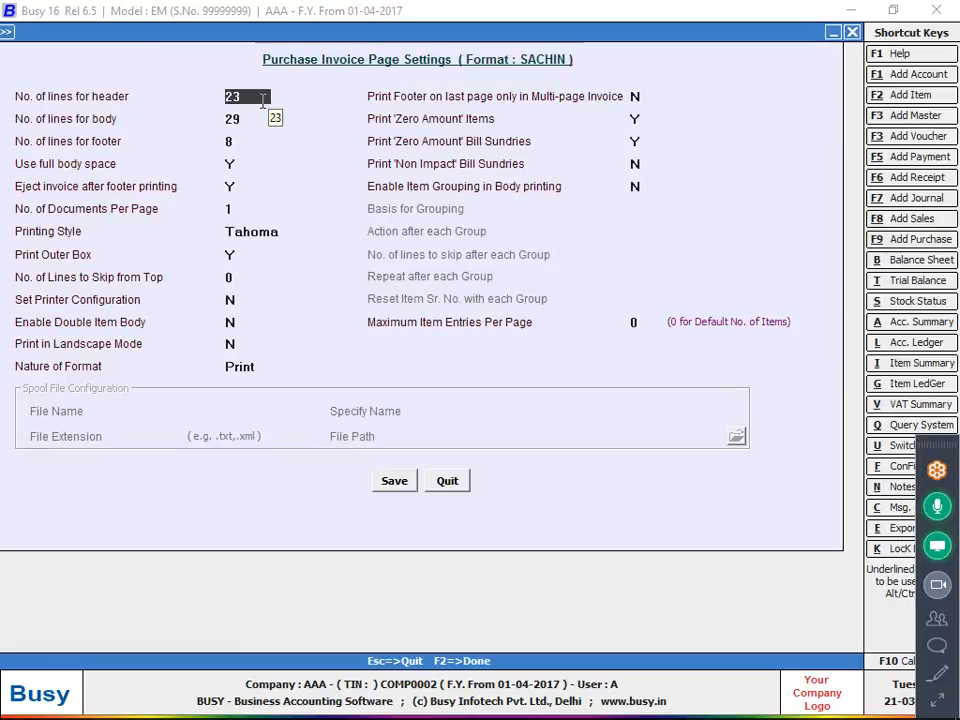
pyautogui.write('14')
pyautogui.press('Return')
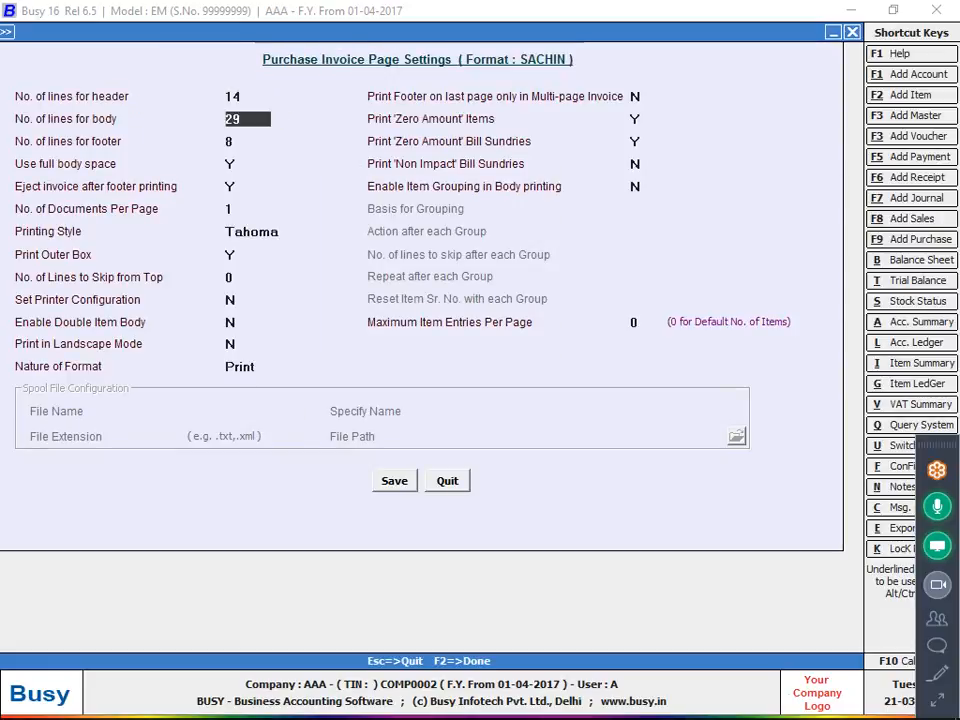
pyautogui.press('F2')
pyautogui.press('Return')
pyautogui.press('Escape')
# Open purchase voucher 6 of the Main series, dated 01-04-2017, for modification again.
pyautogui.press('Right')
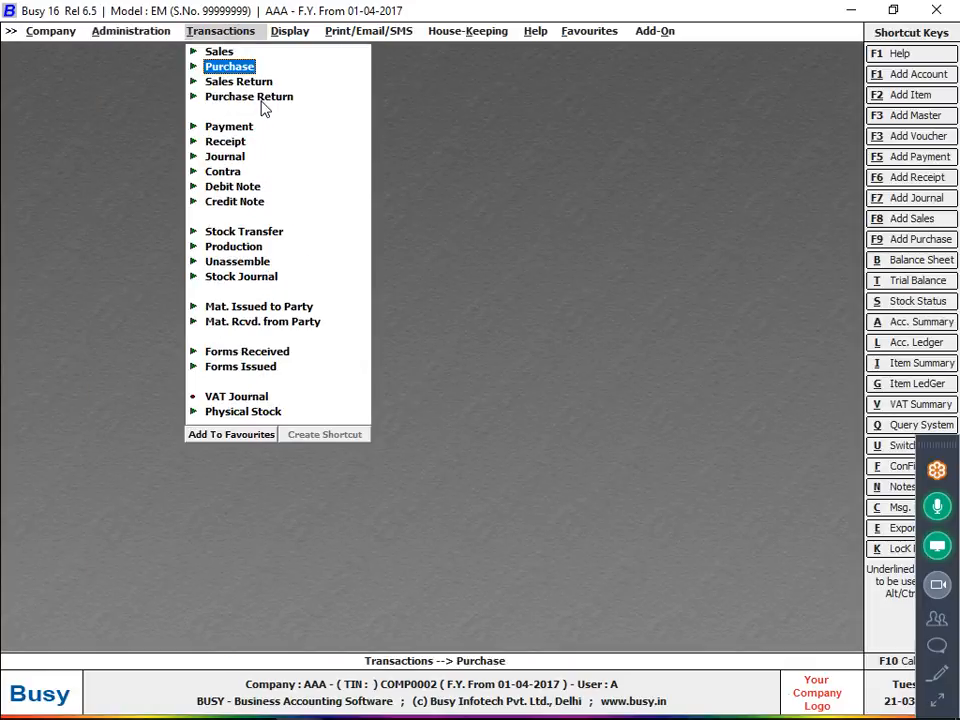
pyautogui.press('Return')
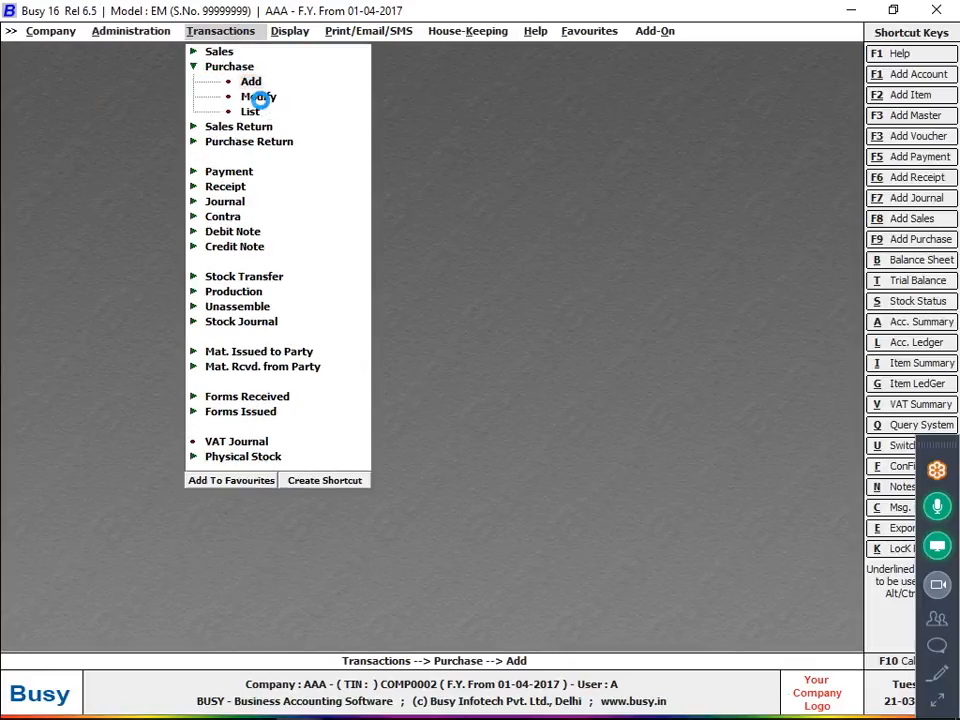
pyautogui.press('Return')
pyautogui.press('Escape')
pyautogui.press('y')
pyautogui.press('Down')
pyautogui.press('Return')
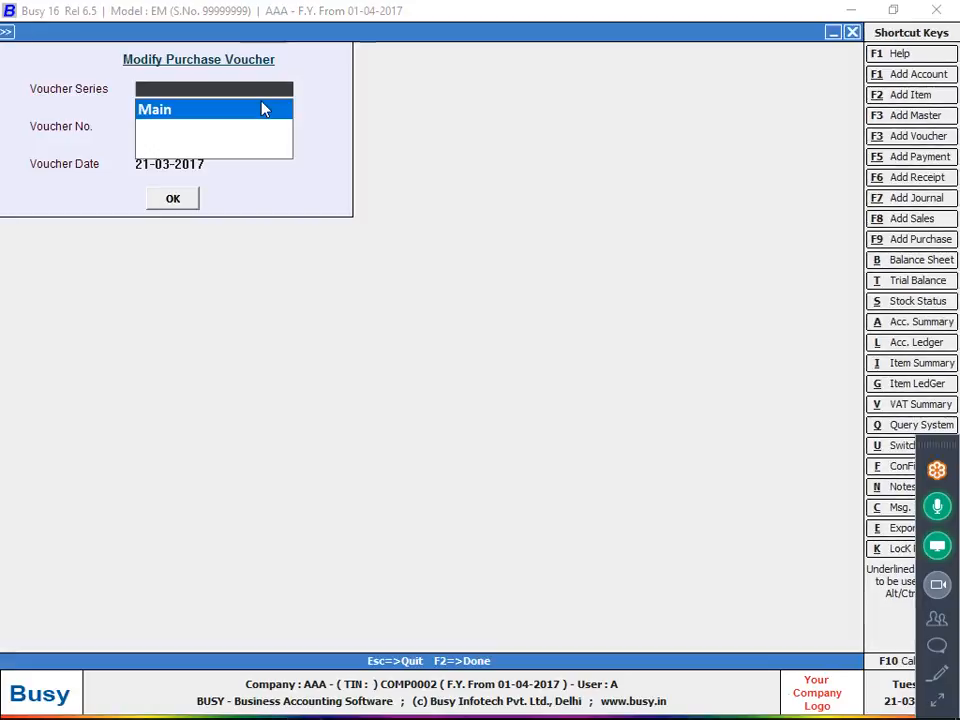
pyautogui.press('Return')
pyautogui.press('Return')
pyautogui.press('Return')
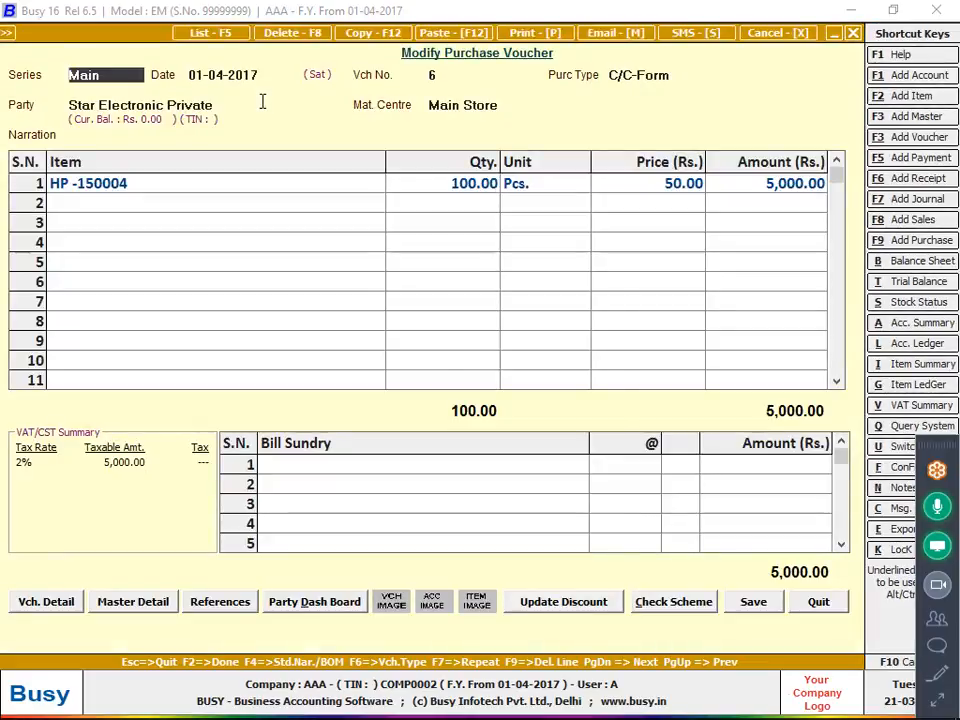
# Preview the voucher's invoice in the custom format again, then close the preview and quit the voucher.
pyautogui.hotkey('alt', 'p')
pyautogui.press('Return')
pyautogui.press('Down')
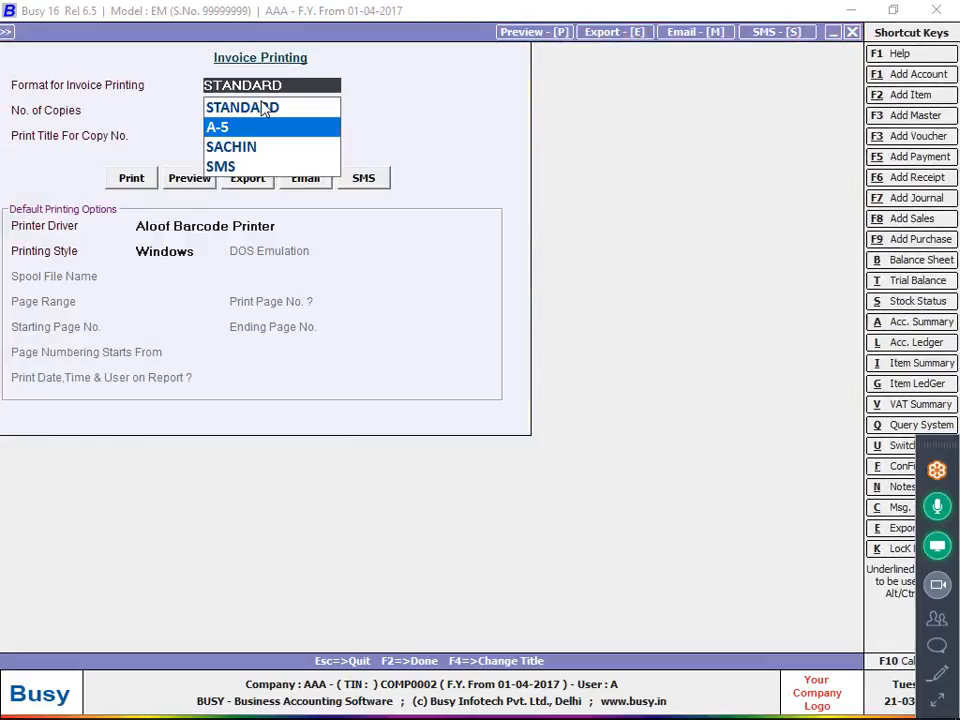
pyautogui.press('Down')
pyautogui.press('Return')
pyautogui.press('Return')
pyautogui.press('Right')
pyautogui.press('Return')
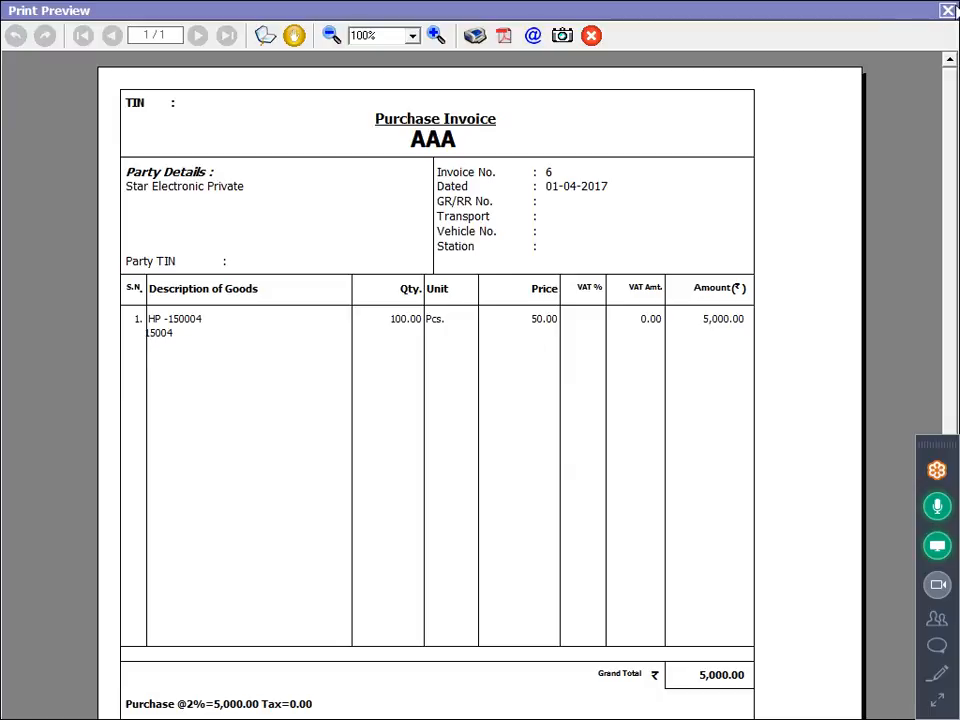
pyautogui.click(947, 10)
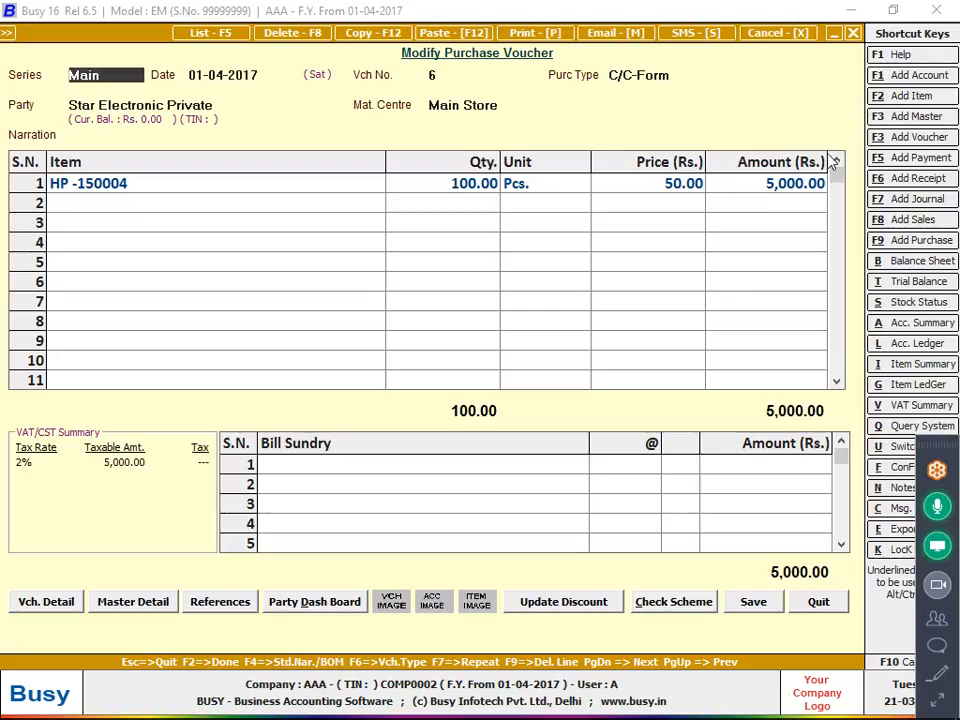
pyautogui.press('Escape')
pyautogui.press('Return')
pyautogui.press('Escape')
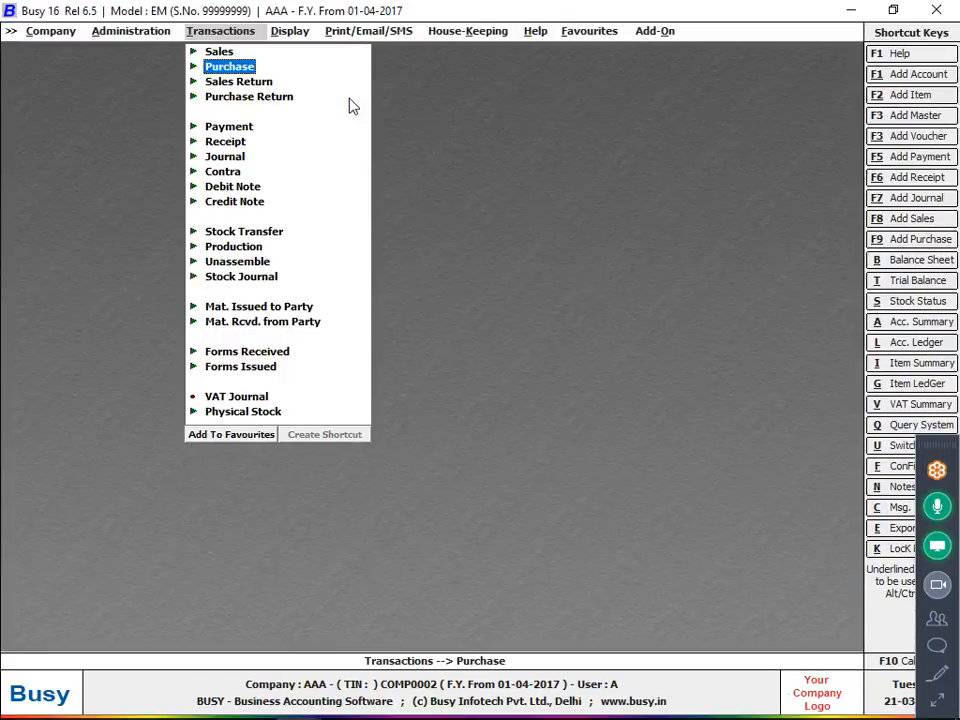
pyautogui.press('Escape')
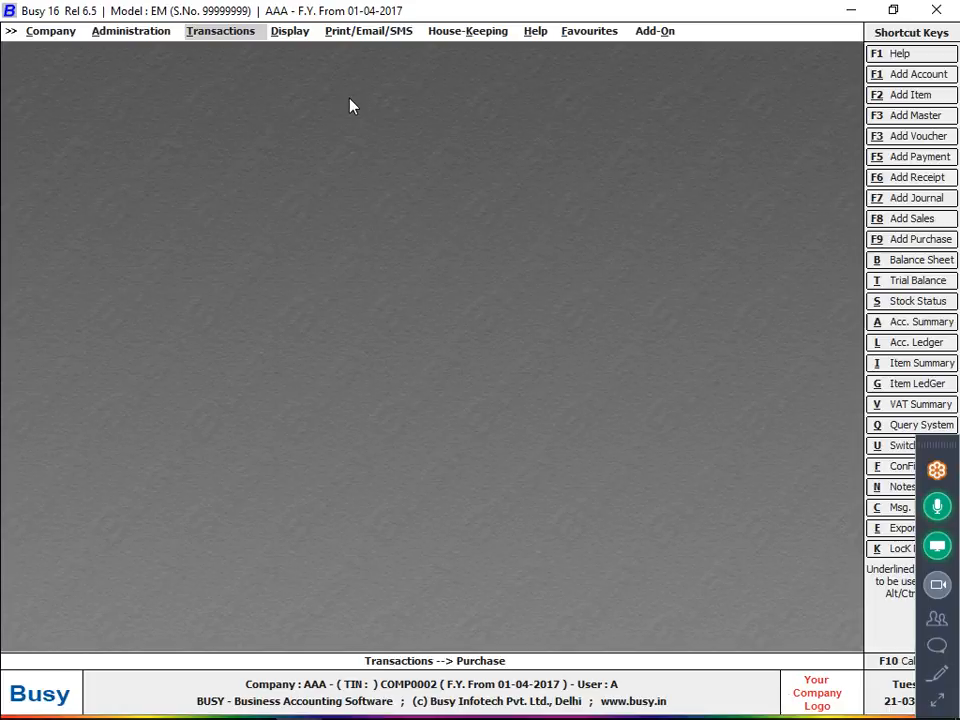
# Start a new purchase voucher in the Main series with voucher number 4 and purchase type C/C-Form.
pyautogui.press('Return')
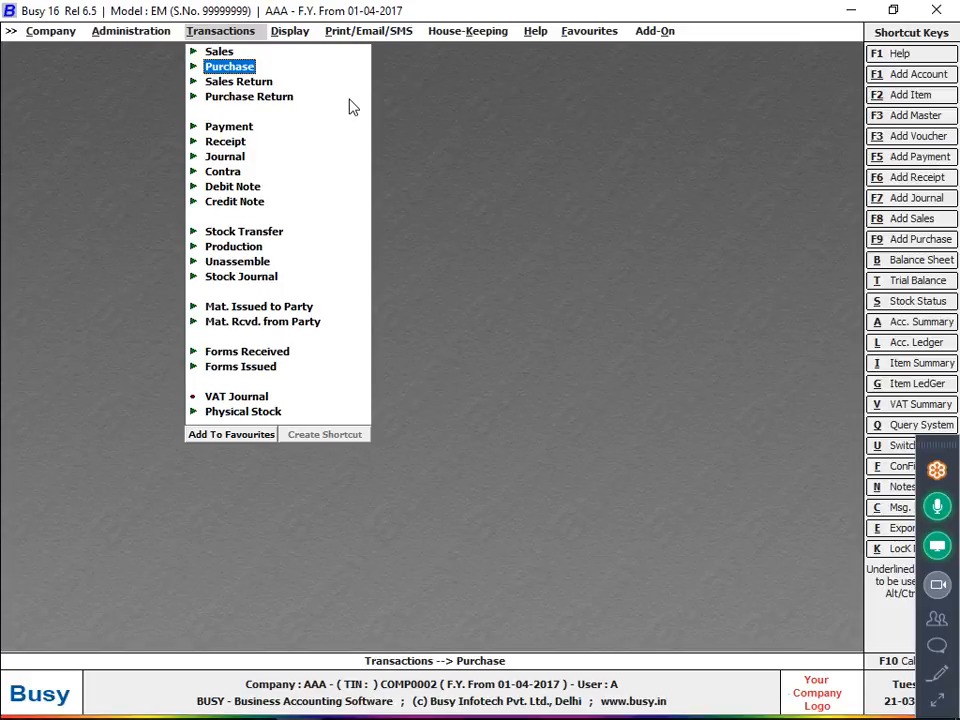
pyautogui.press('Return')
pyautogui.press('Return')
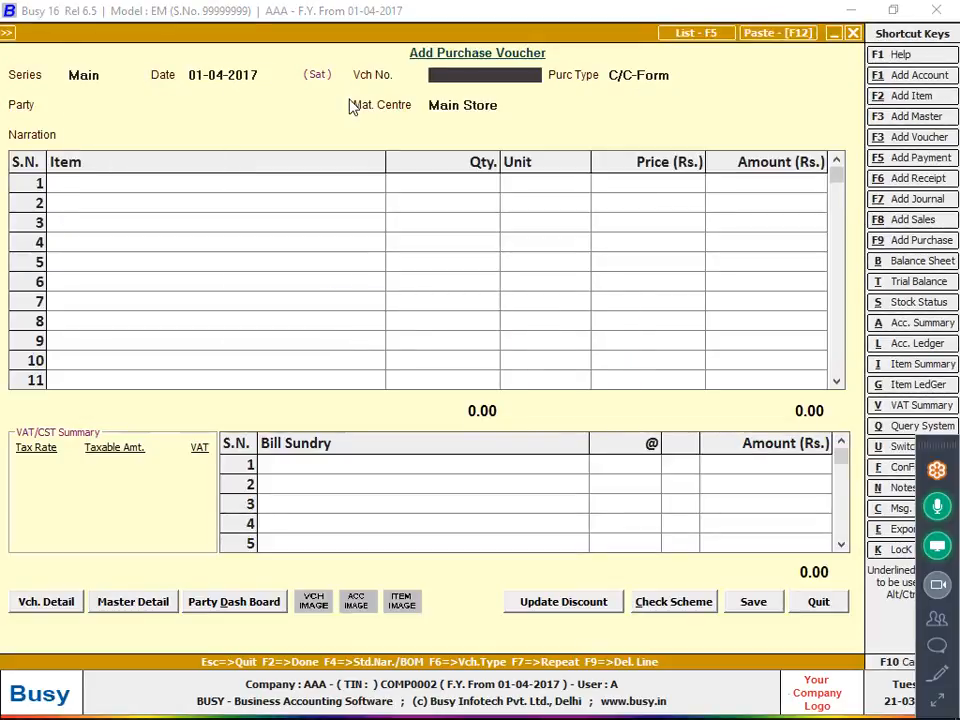
pyautogui.write('6')
pyautogui.press('Return')
pyautogui.press('Return')
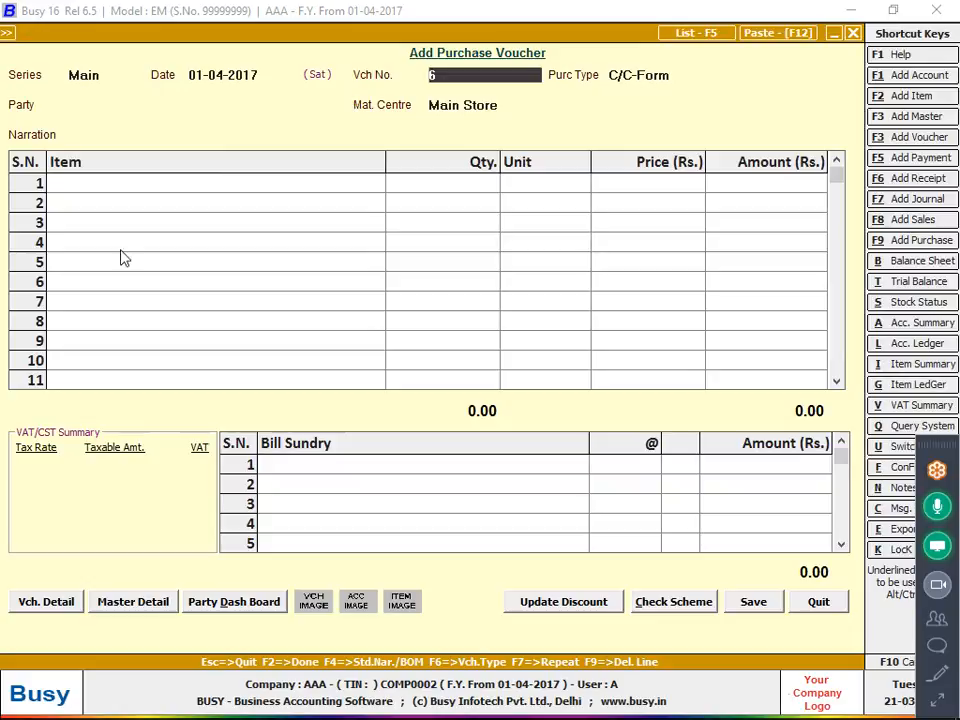
pyautogui.click(28, 608)
pyautogui.press('Return')
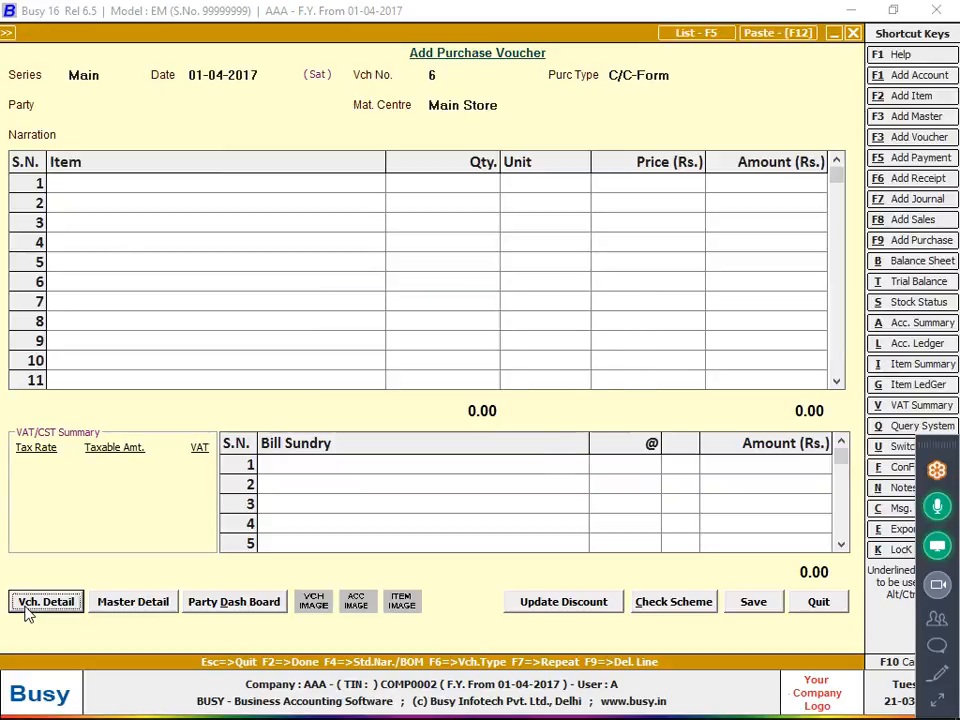
pyautogui.write('4')
pyautogui.press('Return')
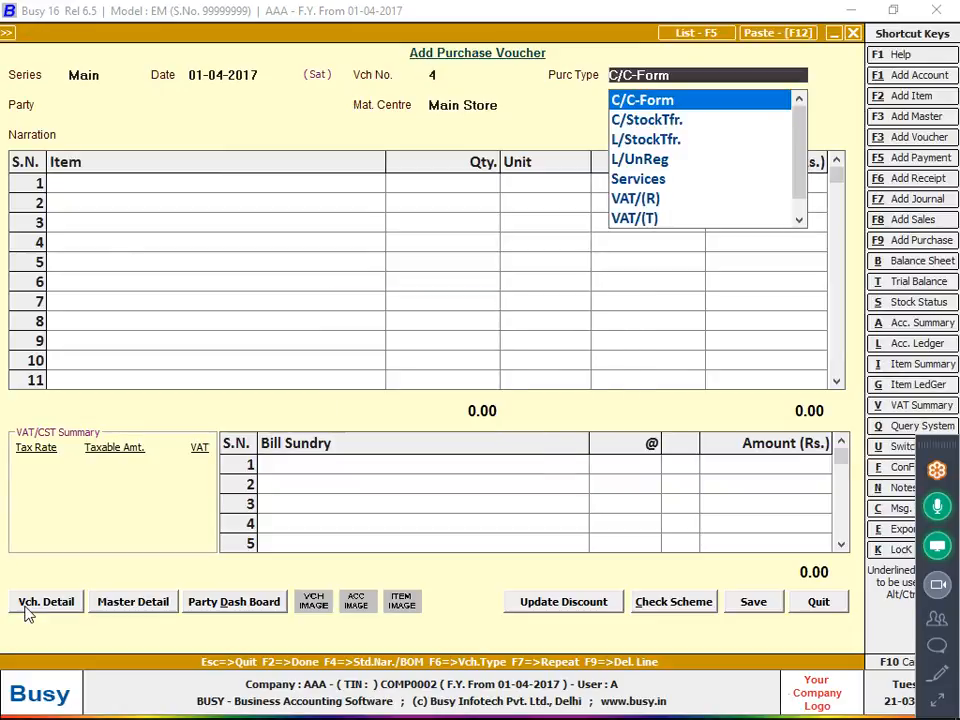
pyautogui.press('Return')
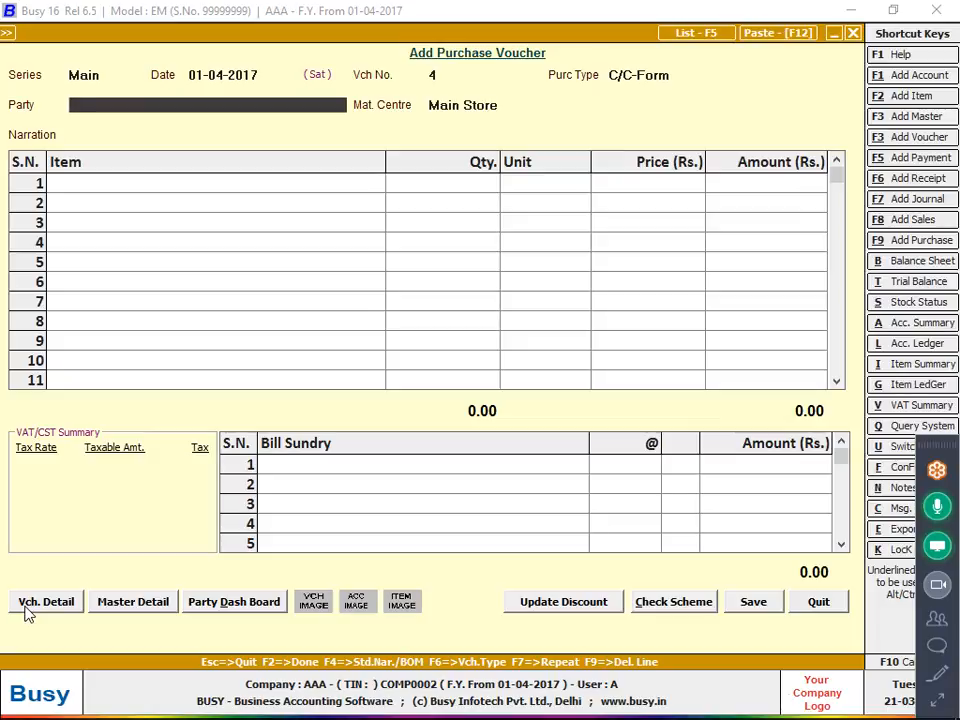
# Enable item-wise discount with the structure Simple Discount, % of Price in the purchase voucher configuration and save it.
pyautogui.click(28, 608)
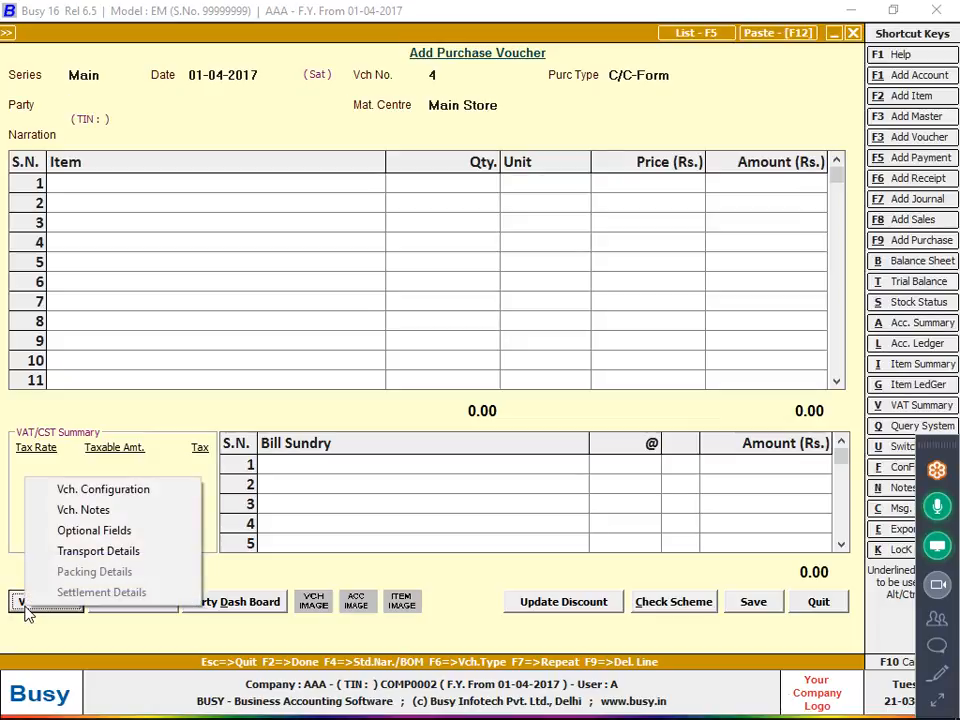
pyautogui.click(133, 491)
pyautogui.click(535, 228)
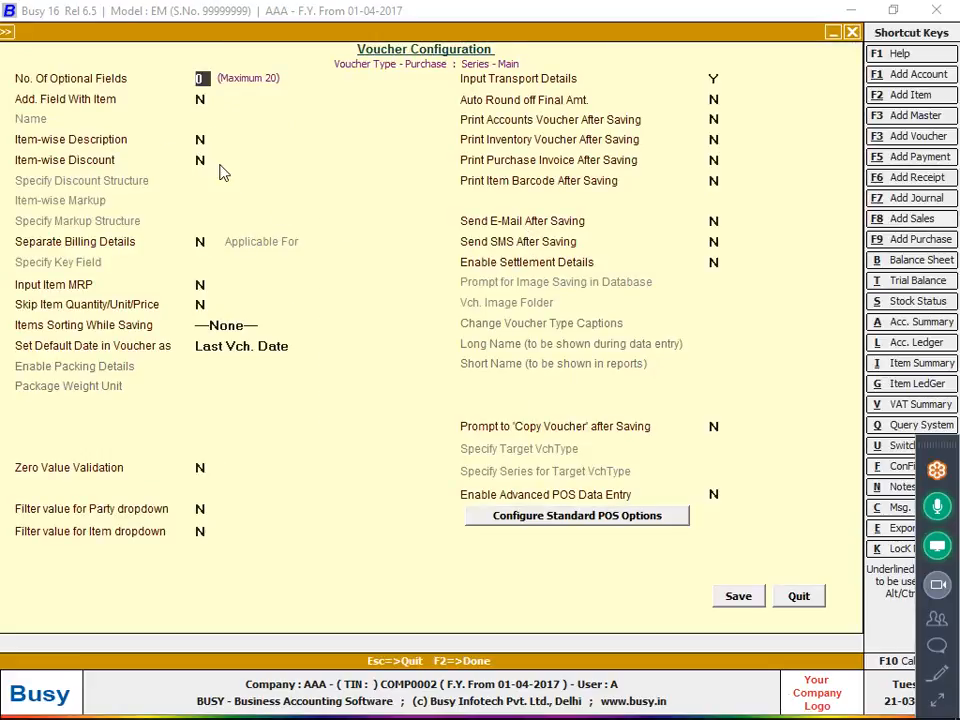
pyautogui.click(200, 160)
pyautogui.write('Y')
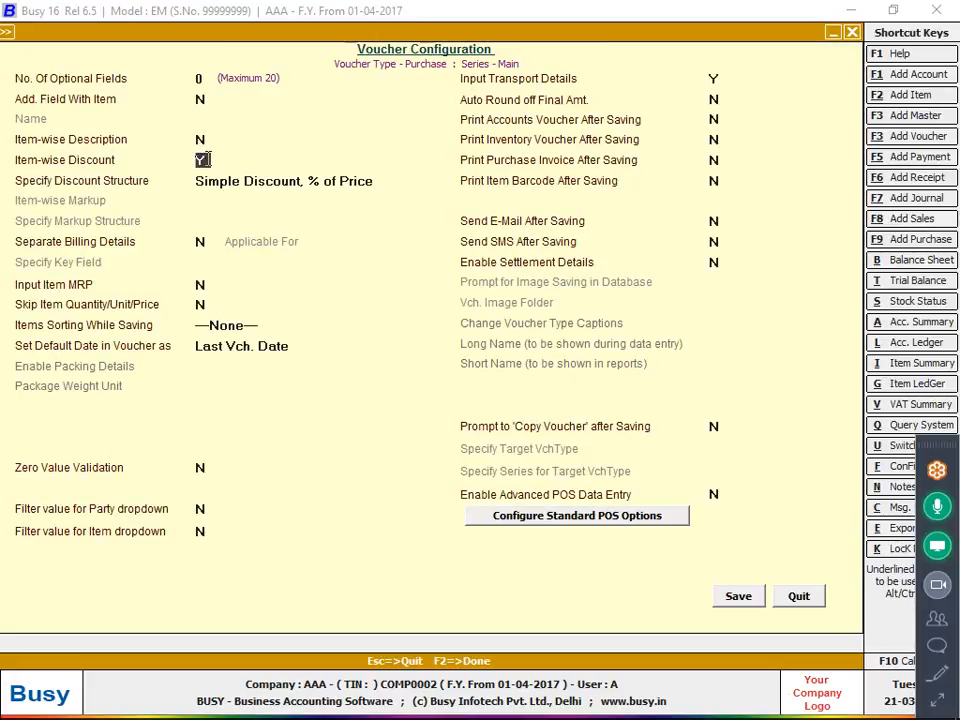
pyautogui.click(394, 180)
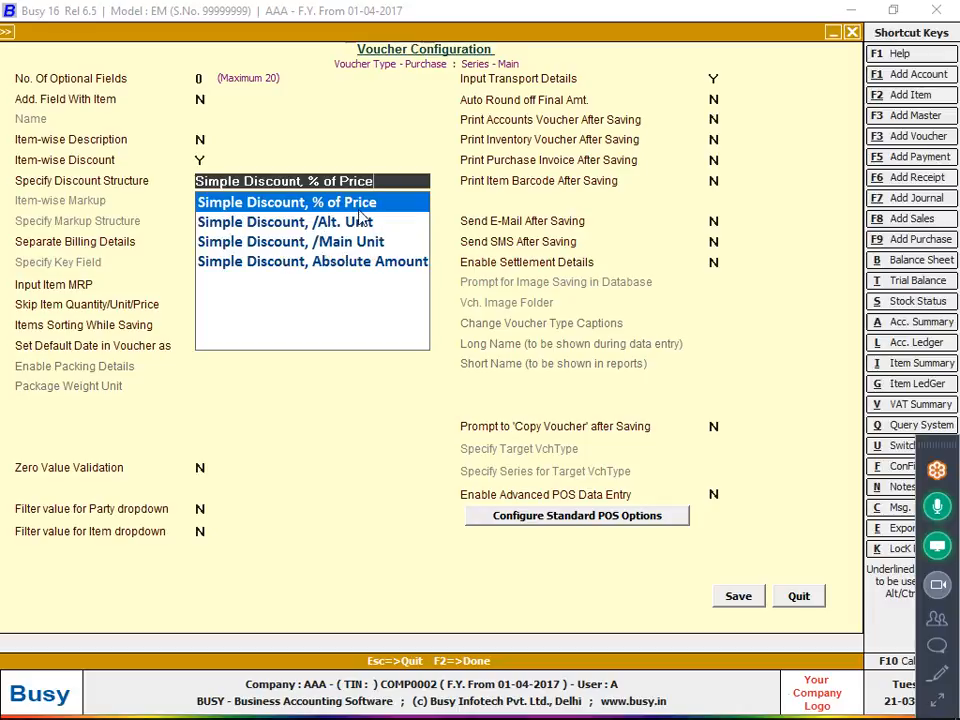
pyautogui.press('Return')
pyautogui.click(739, 596)
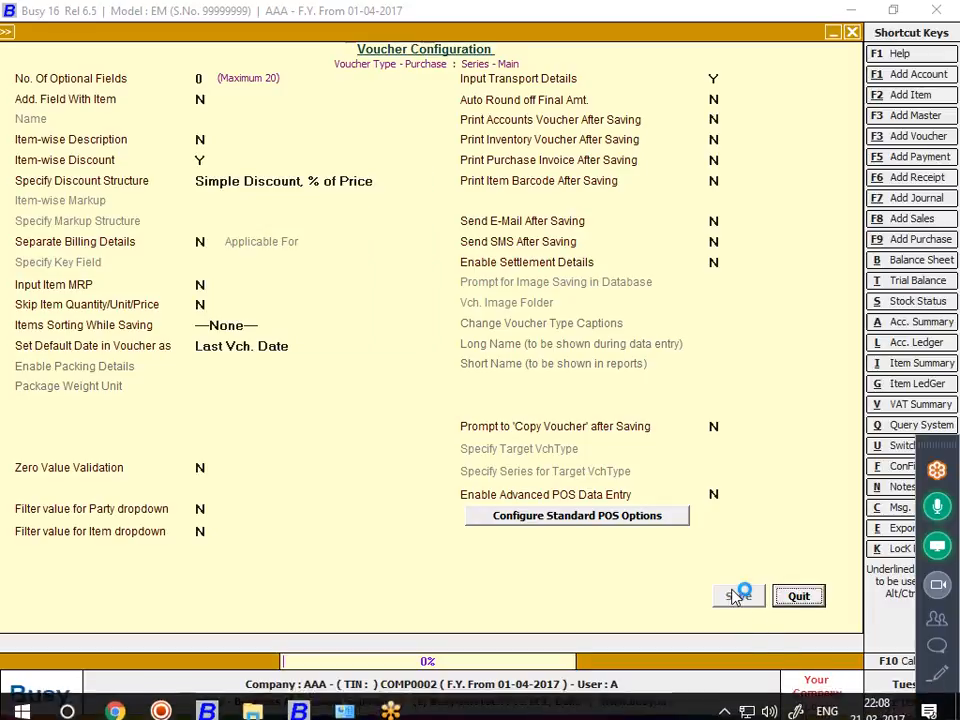
# Discard the draft voucher and start a new C/C-Form purchase voucher numbered 6, dated 01-04-2017, accepting the duplicate number.
pyautogui.press('Escape')
pyautogui.press('Escape')
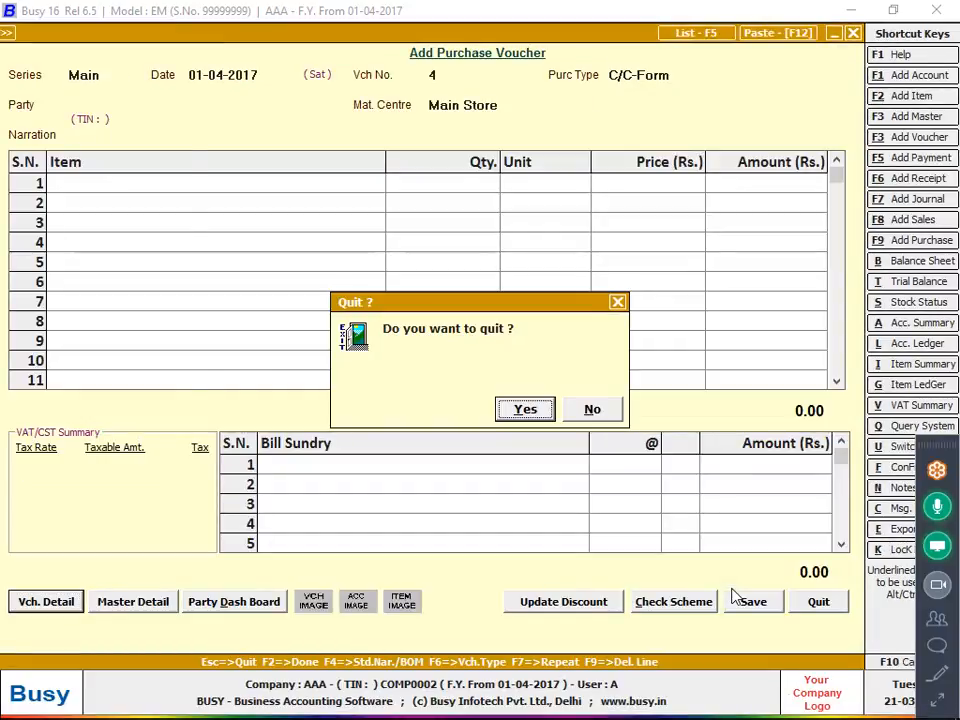
pyautogui.press('Return')
pyautogui.press('Return')
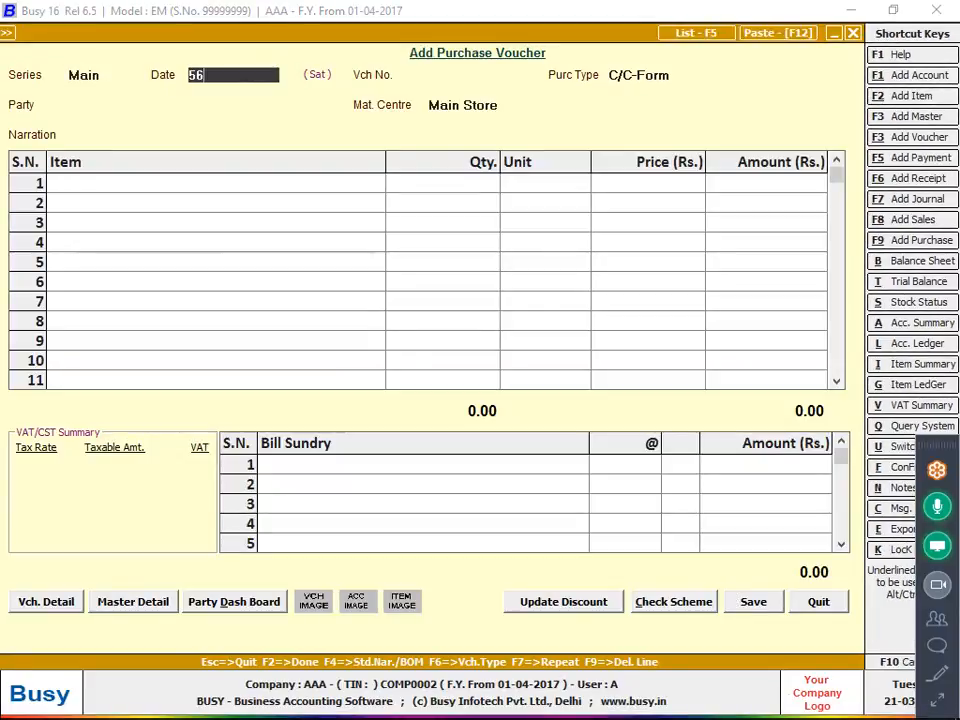
pyautogui.press('Return')
pyautogui.press('Return')
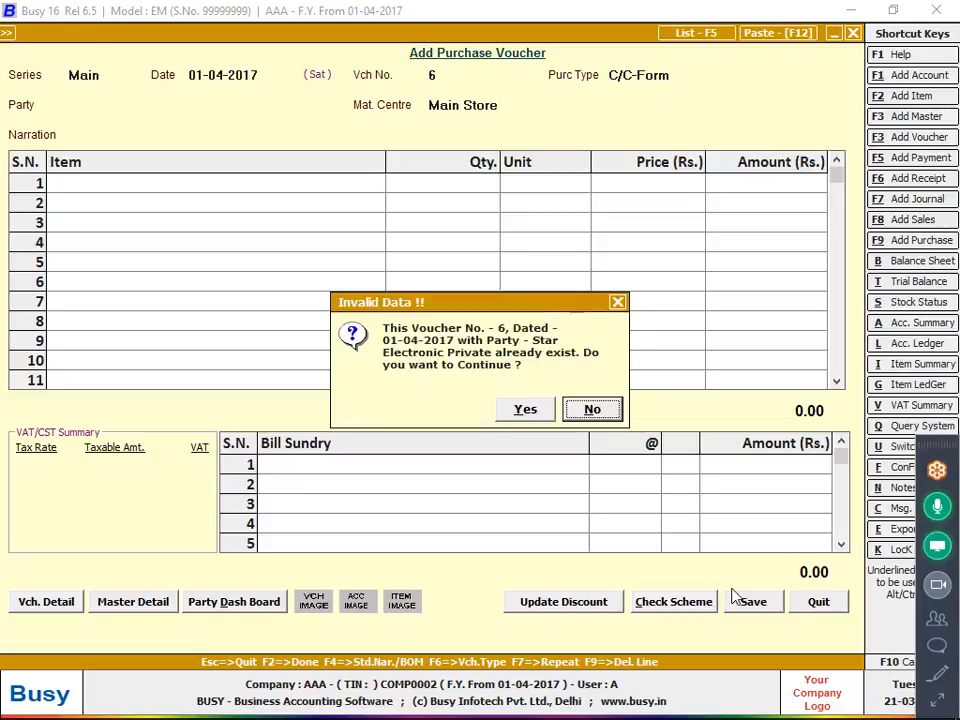
pyautogui.press('Return')
pyautogui.press('Return')
pyautogui.press('Left')
# Choose Star Electronic Private as the party with Main Store as material centre, accepting the duplicate voucher number for this party.
pyautogui.press('Return')
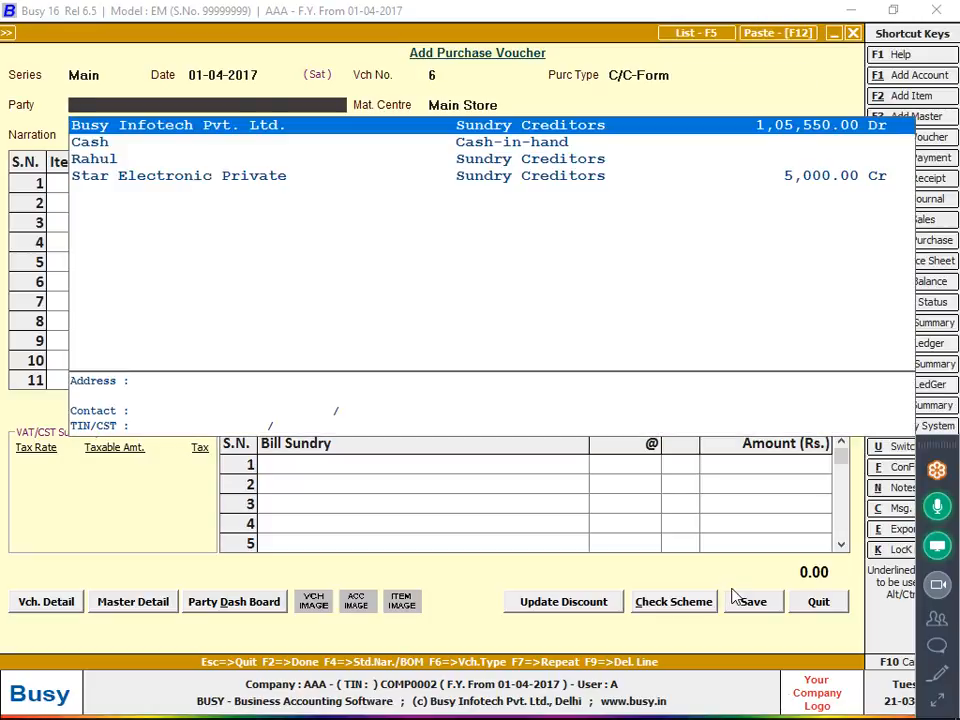
pyautogui.press('Down')
pyautogui.press('Down')
pyautogui.press('Down')
pyautogui.press('Return')
pyautogui.press('Return')
pyautogui.press('Left')
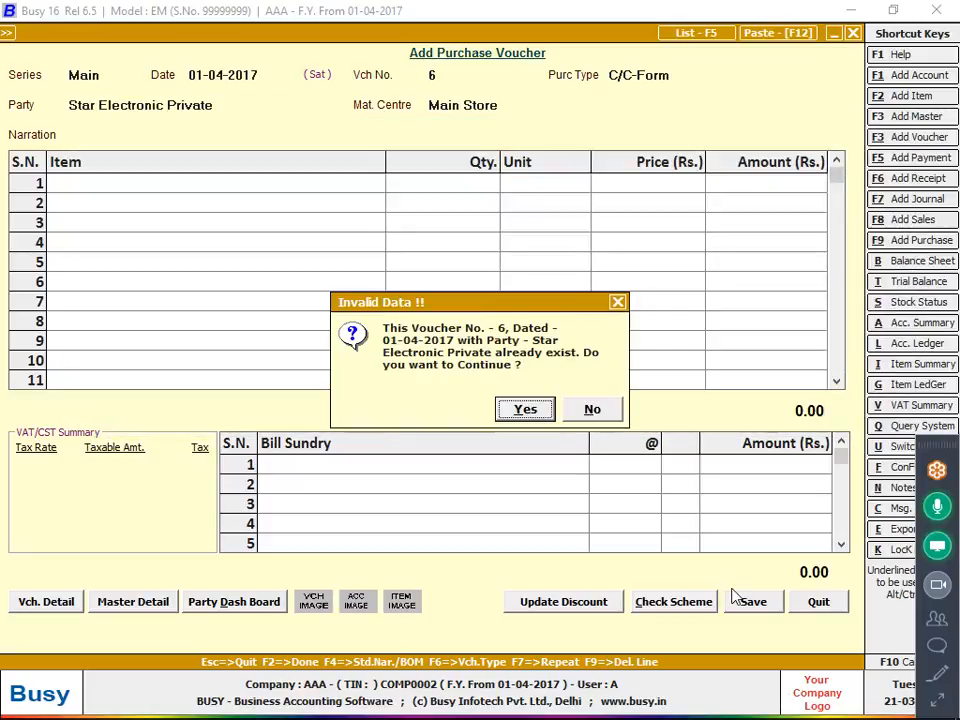
pyautogui.press('Return')
pyautogui.press('Return')
pyautogui.press('Return')
pyautogui.press('Return')
pyautogui.press('Return')
pyautogui.press('Return')
# Add item HP -150004 to the first row with a quantity of 1.
pyautogui.press('Return')
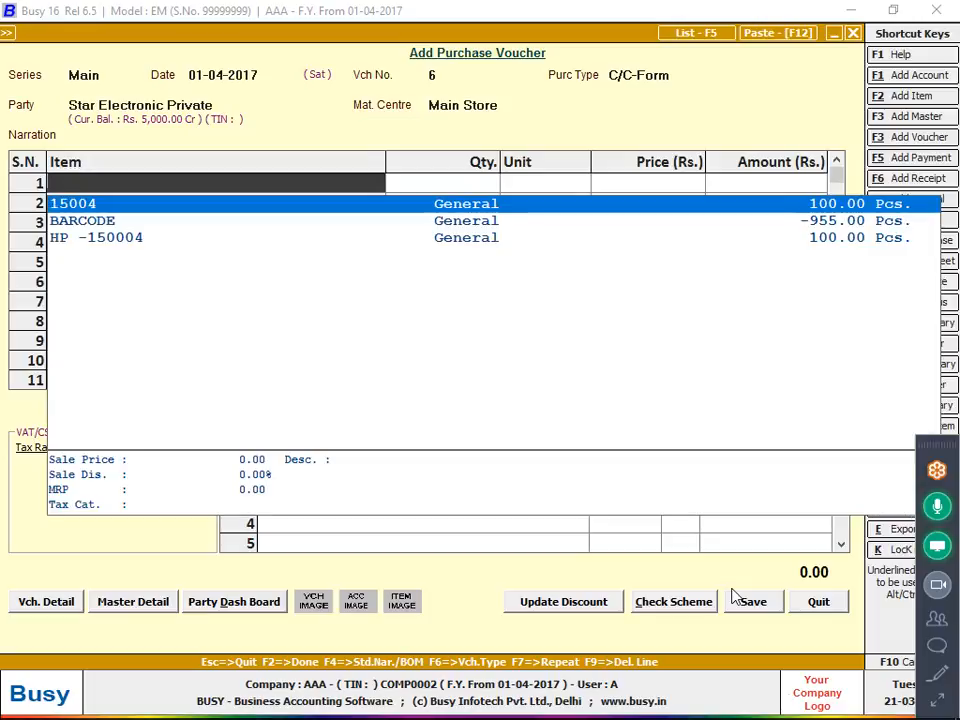
pyautogui.press('Down')
pyautogui.press('Down')
pyautogui.press('Return')
pyautogui.write('1')
# Set the item's price to 1000 per piece with a 7% discount.
pyautogui.press('Return')
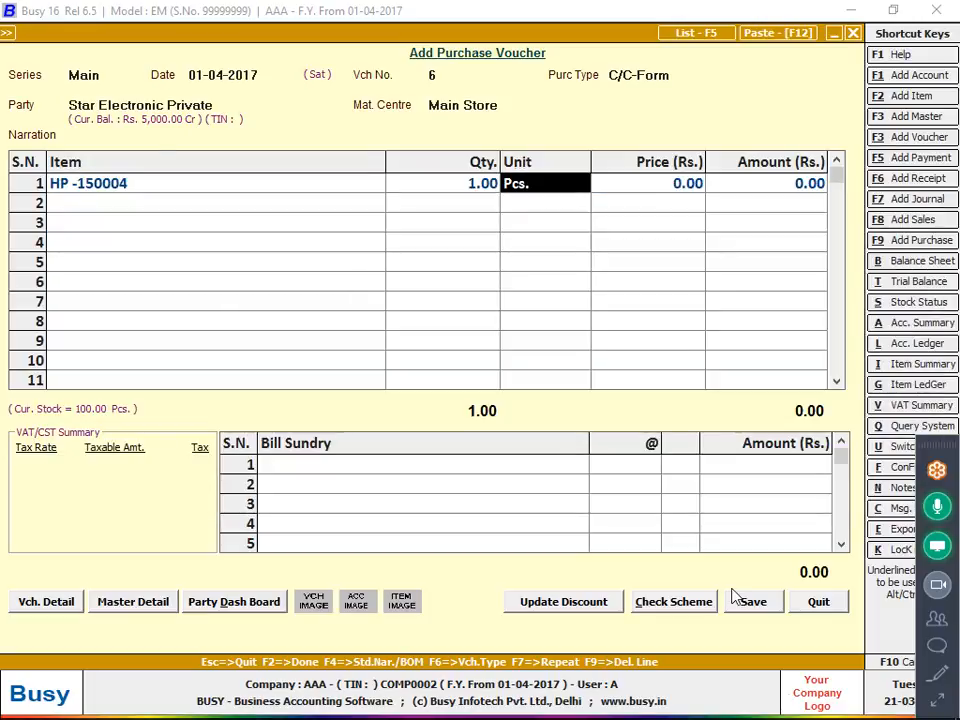
pyautogui.press('Return')
pyautogui.press('Return')
pyautogui.press('Up')
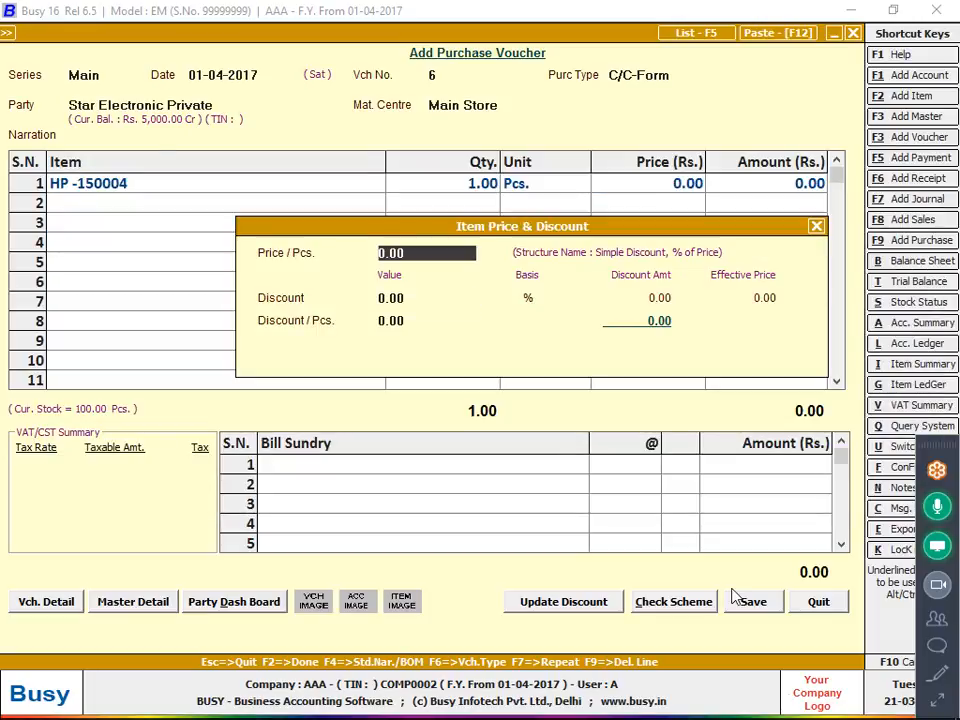
pyautogui.write('1000')
pyautogui.press('Return')
pyautogui.write('7')
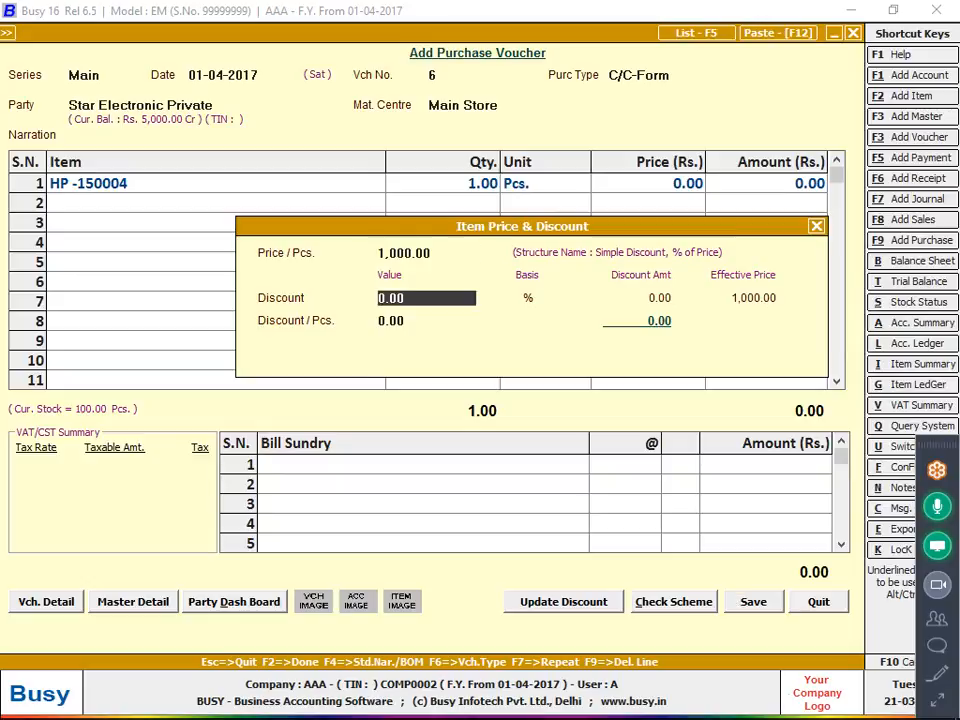
pyautogui.press('Return')
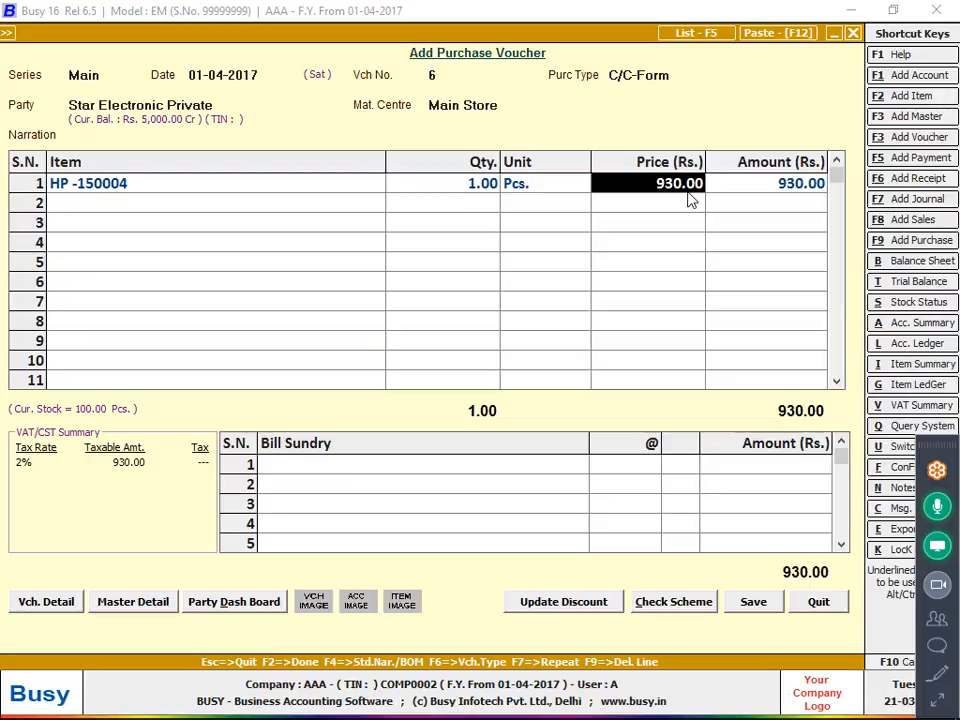
# Add the Discount bill sundry without a rate and return to the HP -150004 item row.
pyautogui.press('Tab')
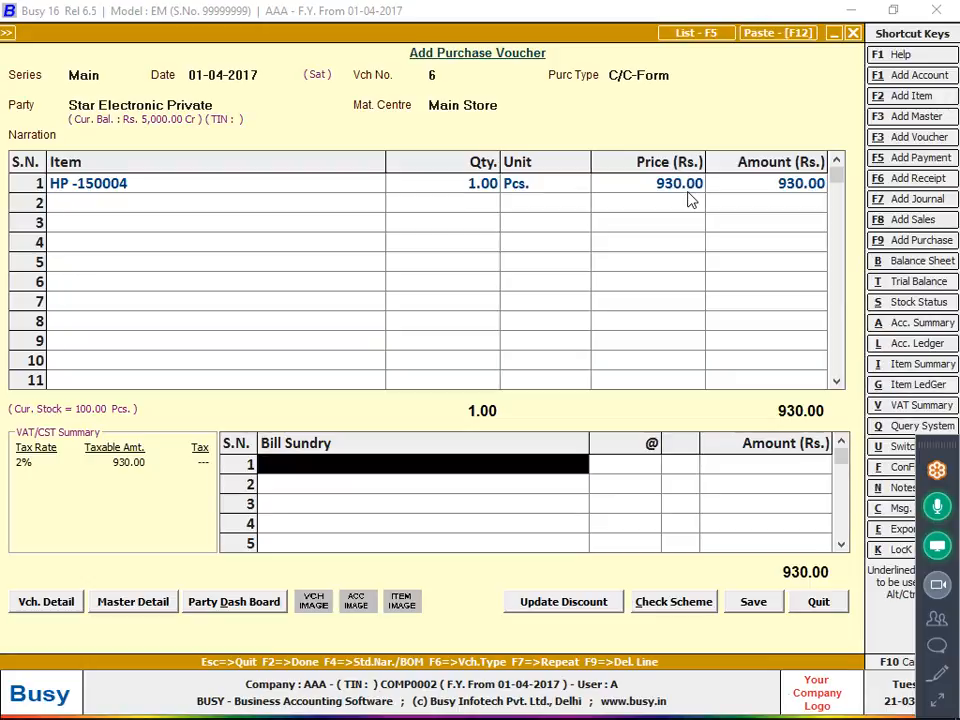
pyautogui.write('dis')
pyautogui.press('Return')
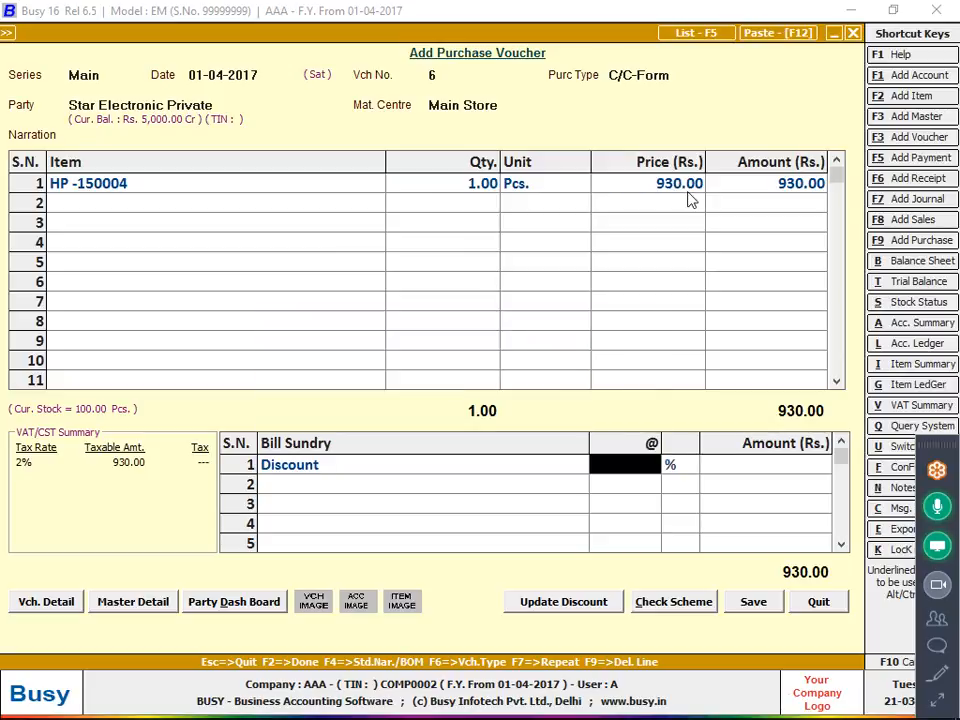
pyautogui.press('Escape')
pyautogui.press('Escape')
pyautogui.press('Escape')
pyautogui.press('Escape')
pyautogui.press('Escape')
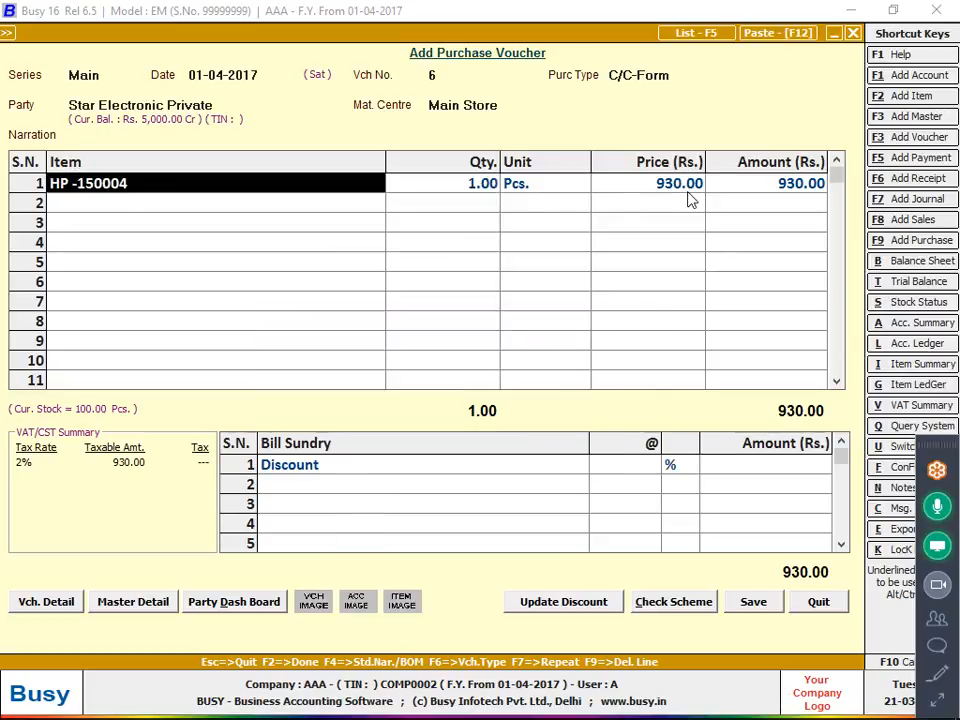
# Modify the HP -150004 item master and start a new tax category named 7% of type Goods.
pyautogui.hotkey('alt', 'm')
pyautogui.click(722, 92)
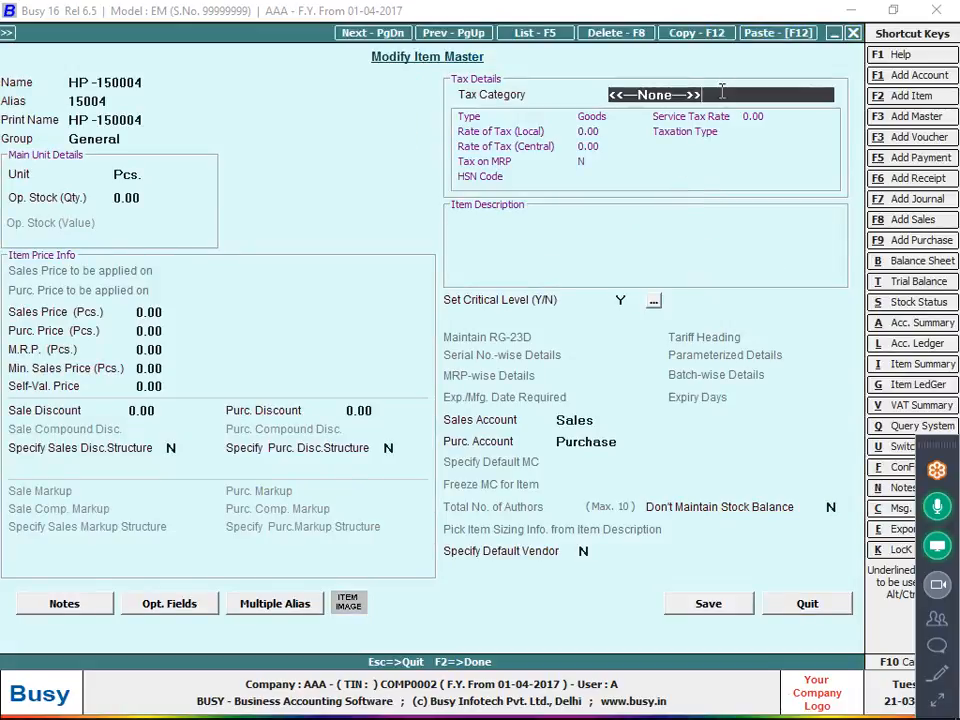
pyautogui.press('space')
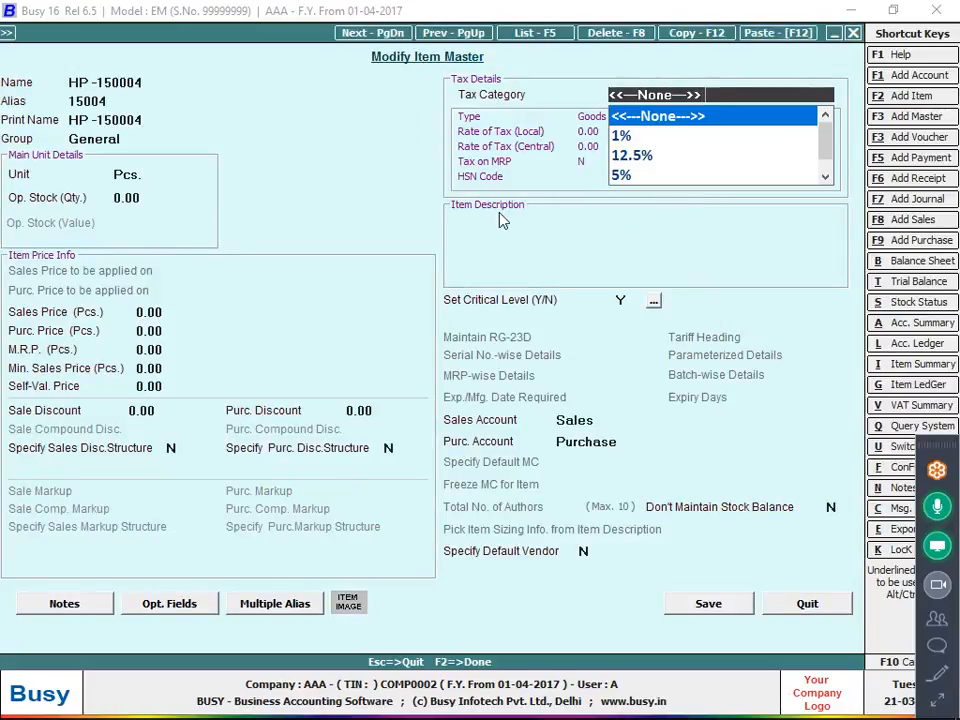
pyautogui.press('F3')
pyautogui.write('7')
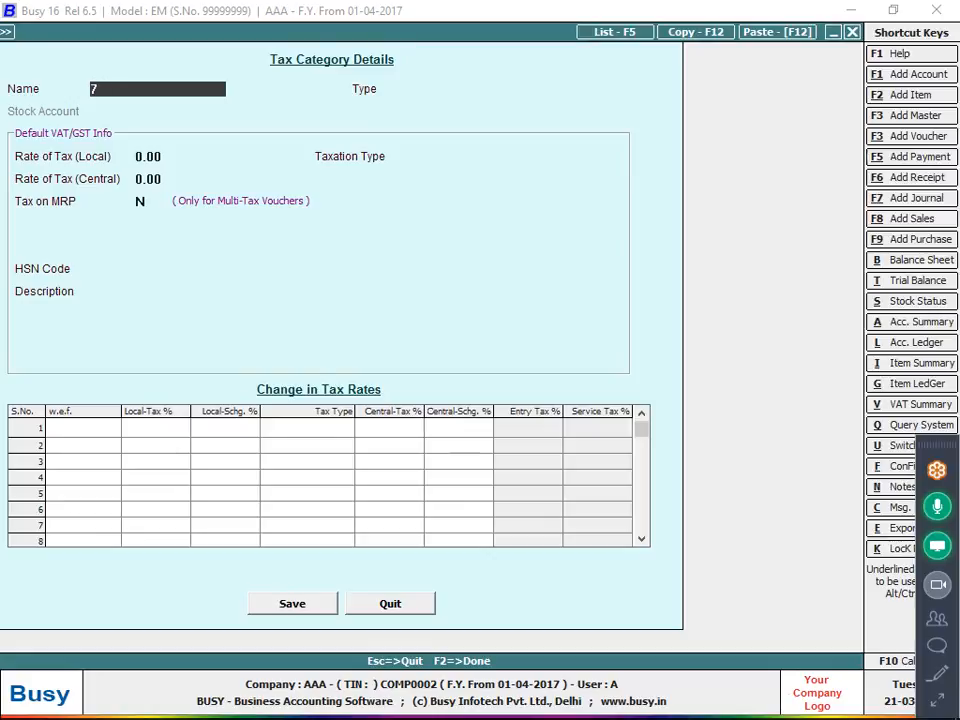
pyautogui.write('%')
pyautogui.press('Return')
# Set the category's local tax rate to 7, save it, and save the item master with this category.
pyautogui.press('Return')
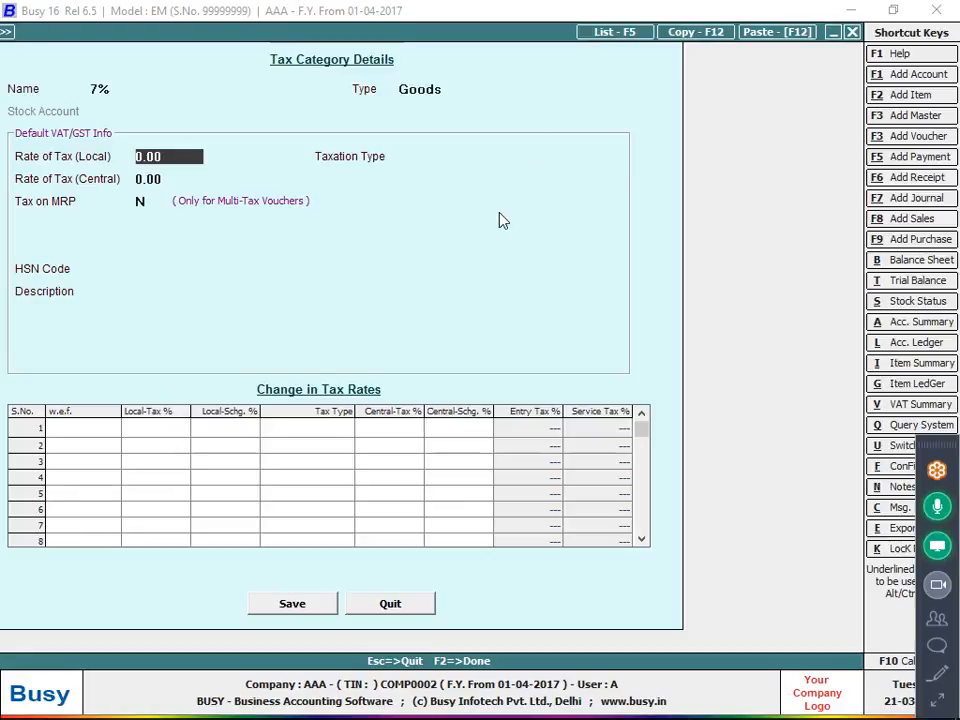
pyautogui.write('7')
pyautogui.press('Return')
pyautogui.press('Return')
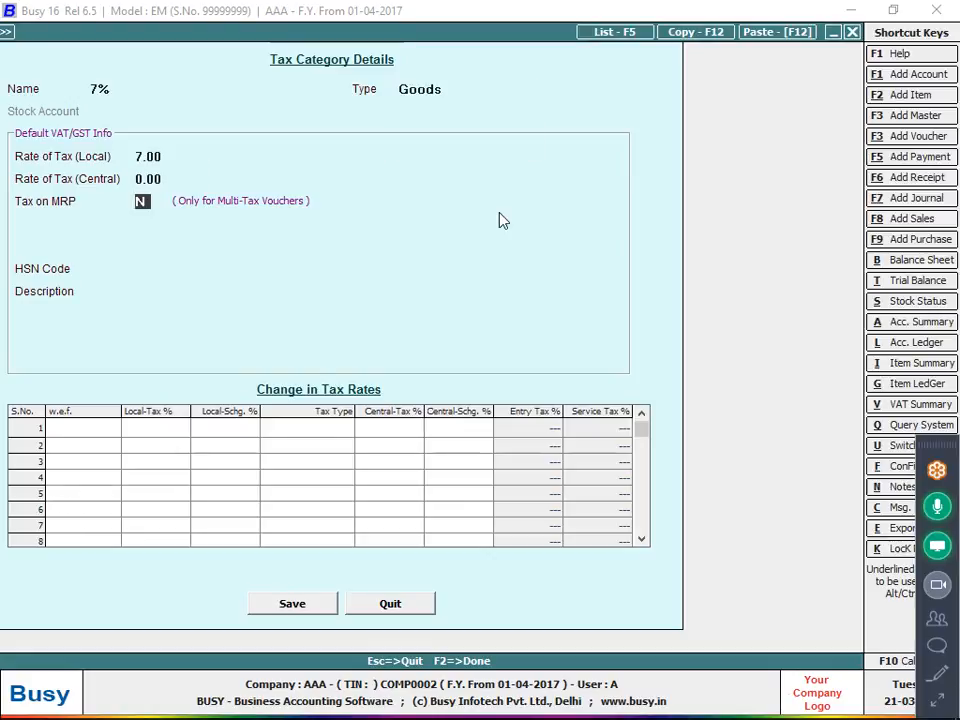
pyautogui.press('F2')
pyautogui.press('Return')
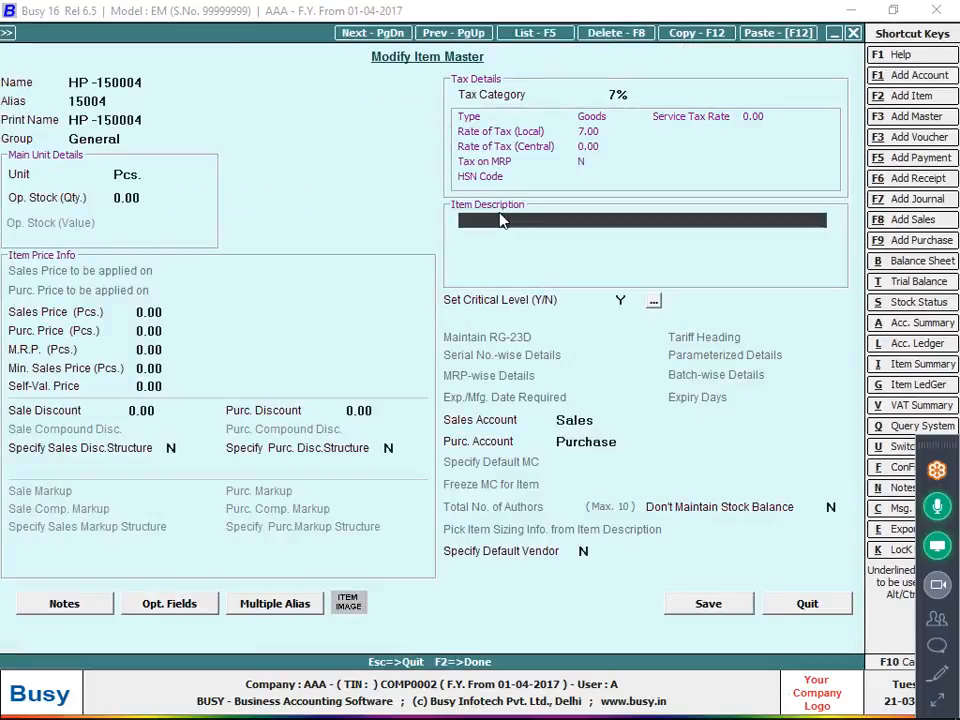
pyautogui.press('F2')
pyautogui.press('Return')
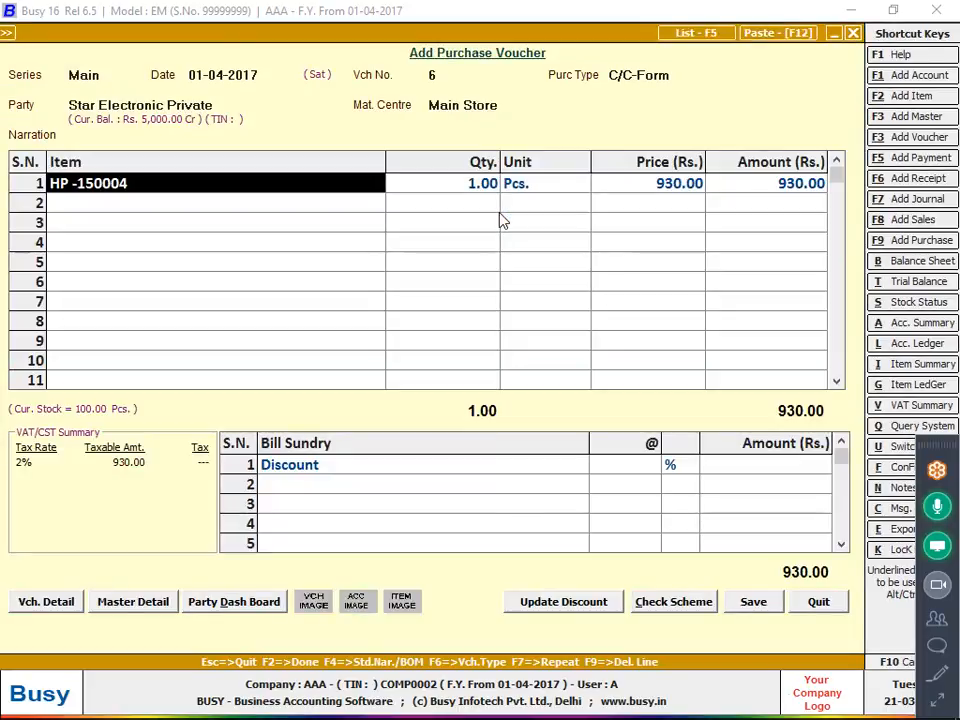
# Delete the item row and re-enter HP -150004 with a quantity of 1000.
pyautogui.press('F9')
pyautogui.write('H')
pyautogui.press('Return')
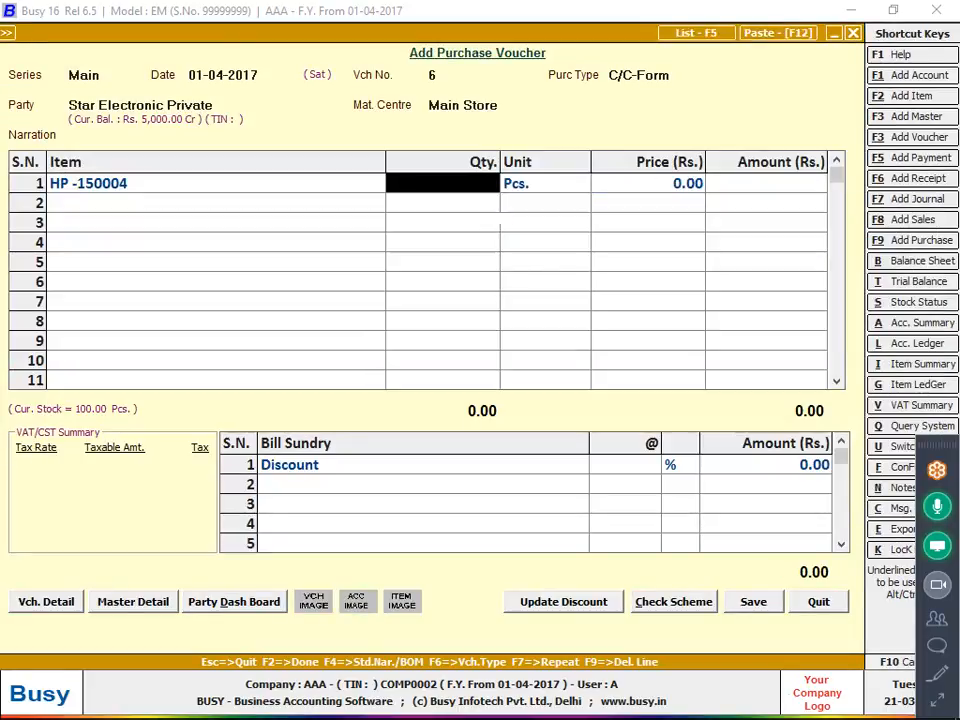
pyautogui.write('1000')
pyautogui.press('Return')
# Dismiss the item discount entry and set the HP -150004 price directly to 100.
pyautogui.press('Return')
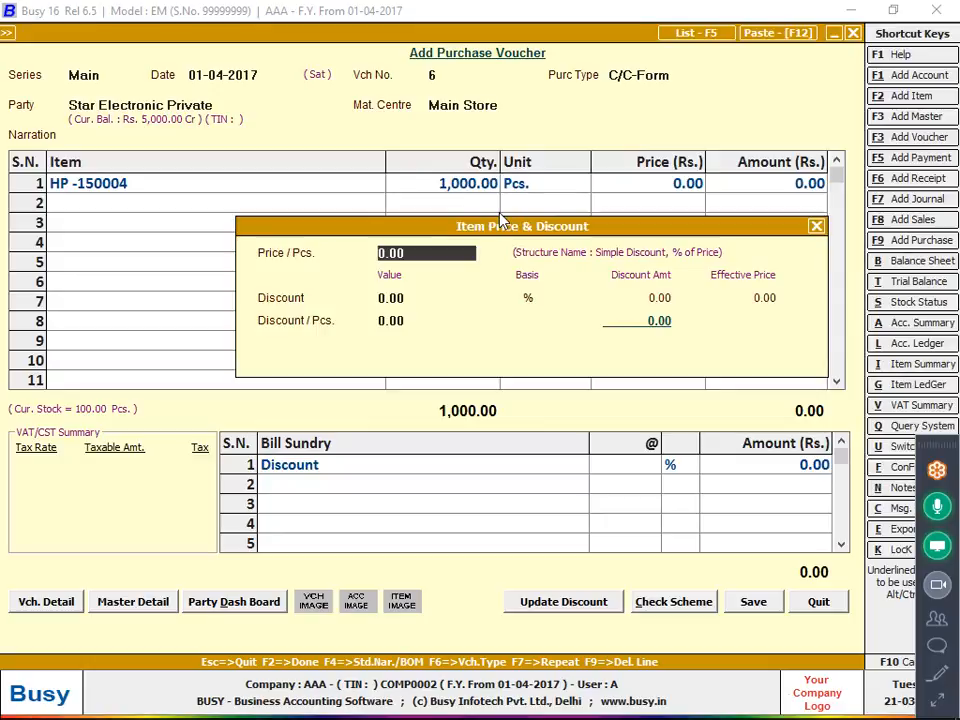
pyautogui.press('Escape')
pyautogui.press('Escape')
pyautogui.write('100')
pyautogui.press('Return')
pyautogui.press('Left')
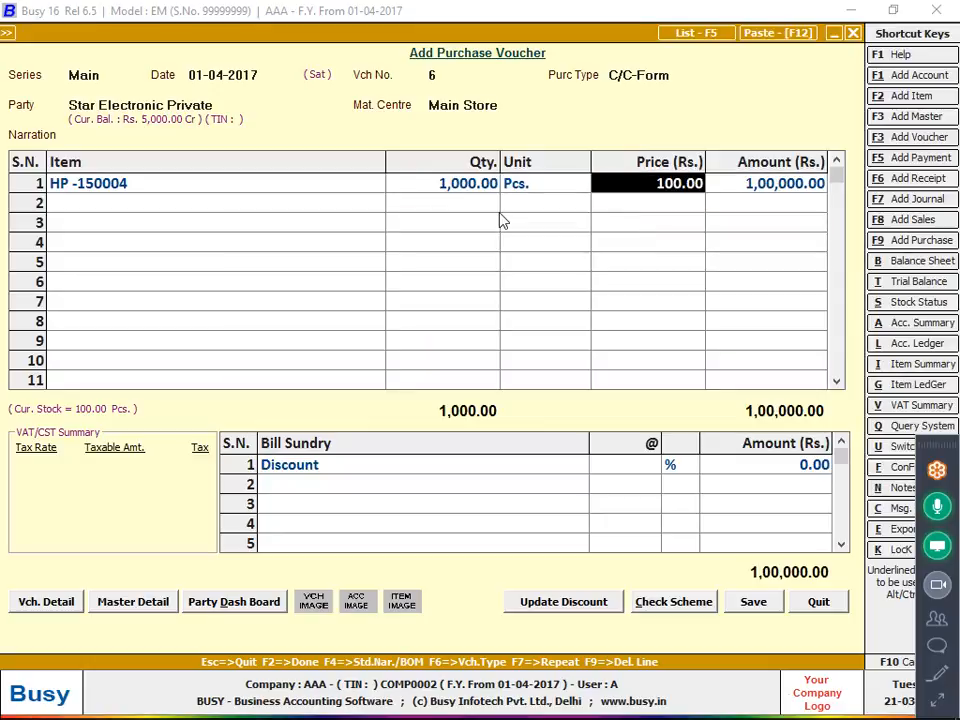
pyautogui.press('Left')
# Try selective calculation in the Discount bill sundry master, applied on Disc. Amount1 and Tax Amount instead of List Amount, and quit the form.
pyautogui.press('Tab')
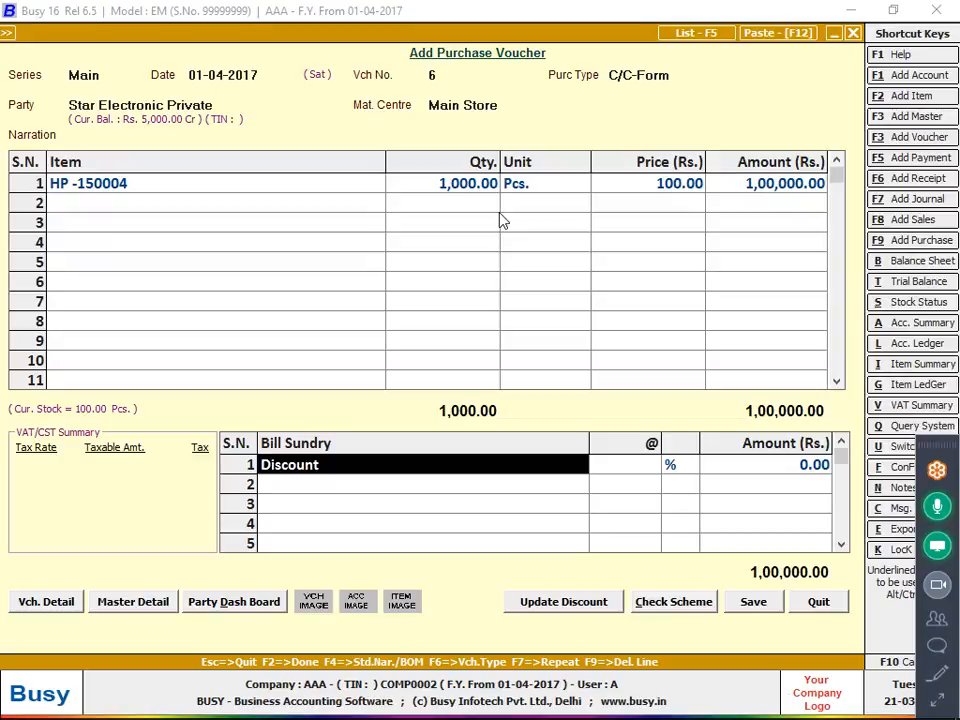
pyautogui.hotkey('alt', 'm')
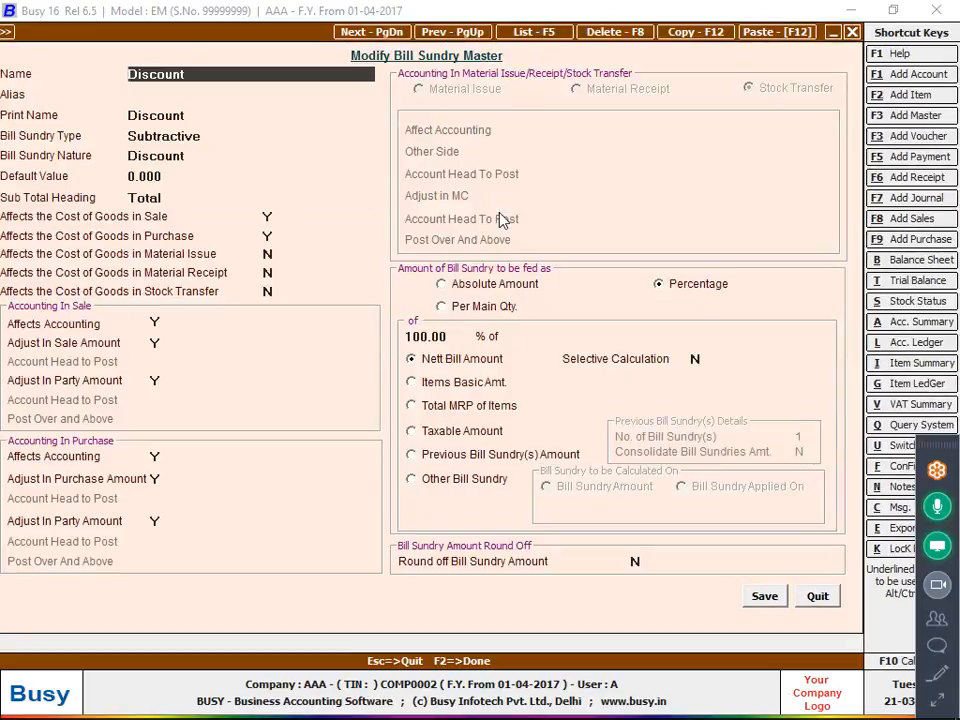
pyautogui.click(697, 359)
pyautogui.write('Y')
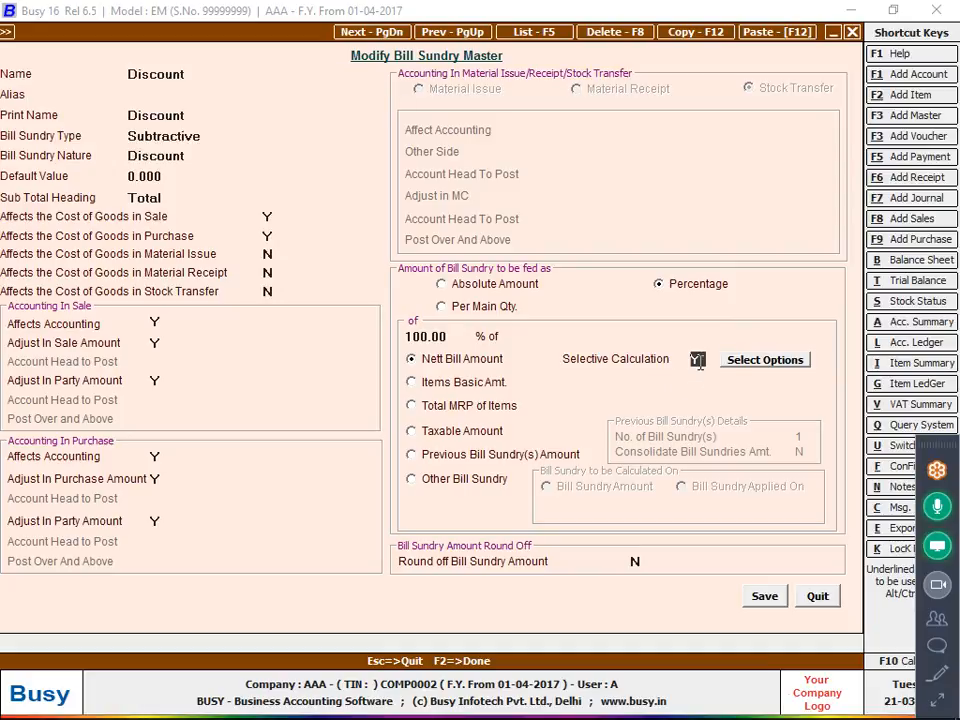
pyautogui.click(756, 360)
pyautogui.click(463, 337)
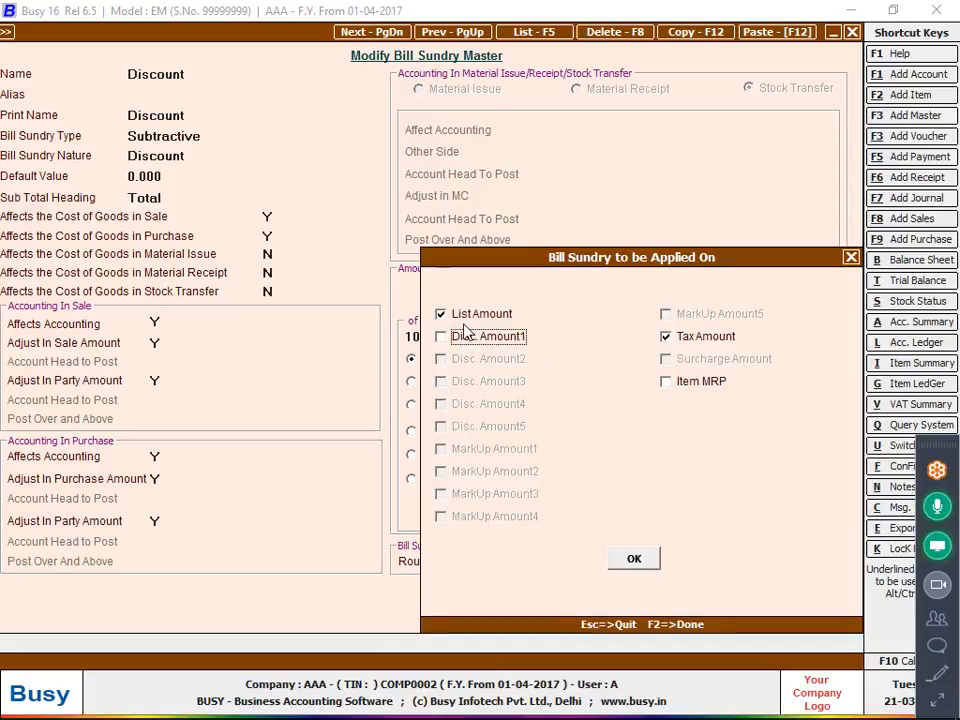
pyautogui.click(498, 317)
pyautogui.click(497, 338)
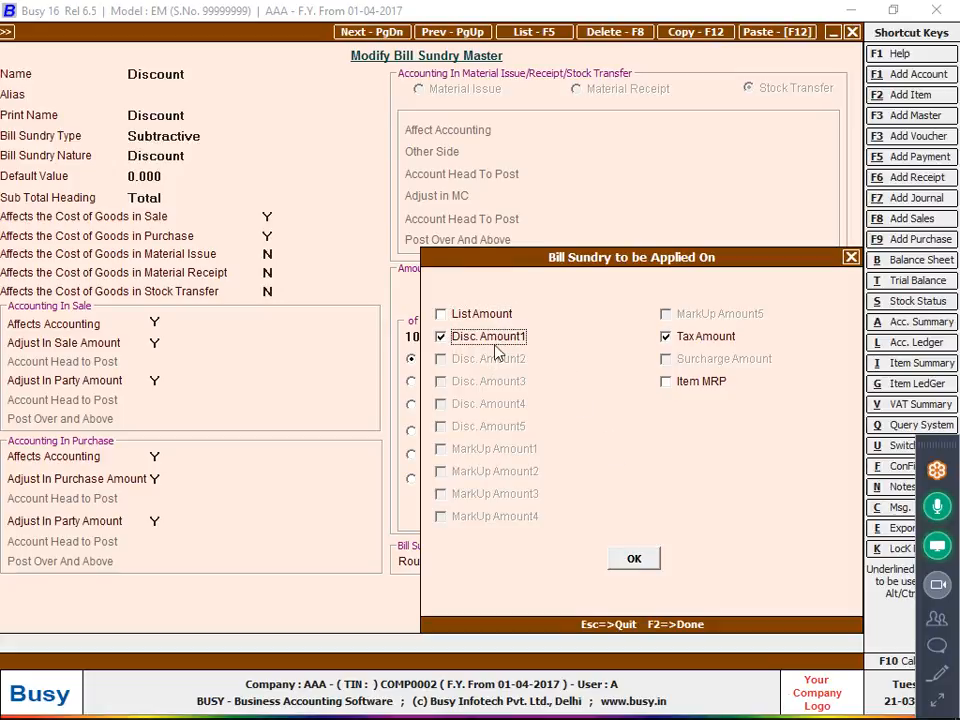
pyautogui.press('F2')
pyautogui.press('Escape')
pyautogui.press('Return')
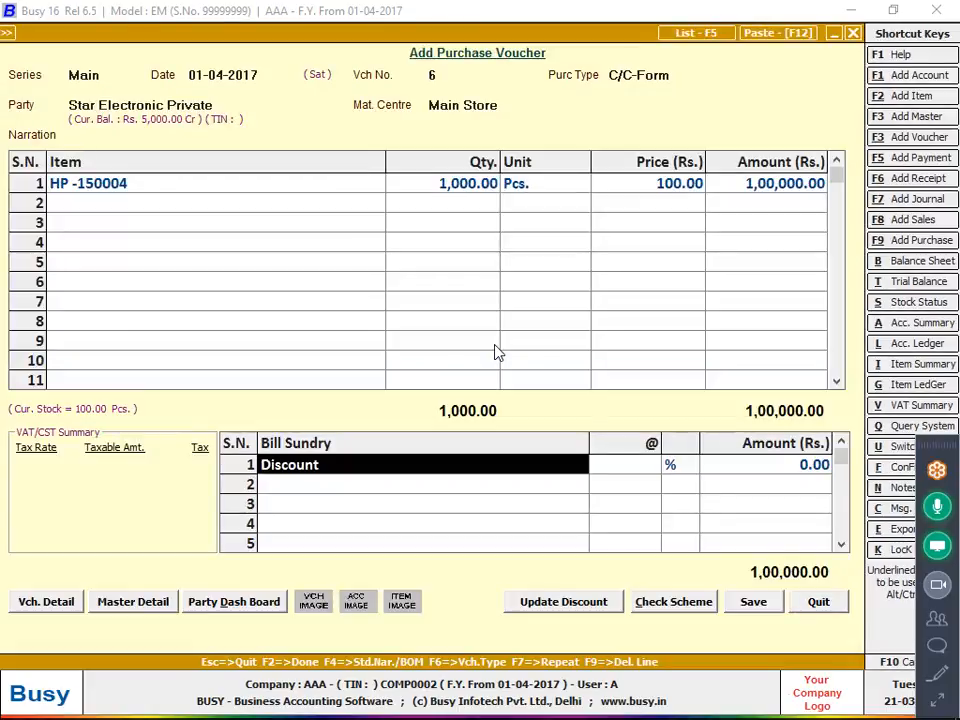
pyautogui.click(282, 190)
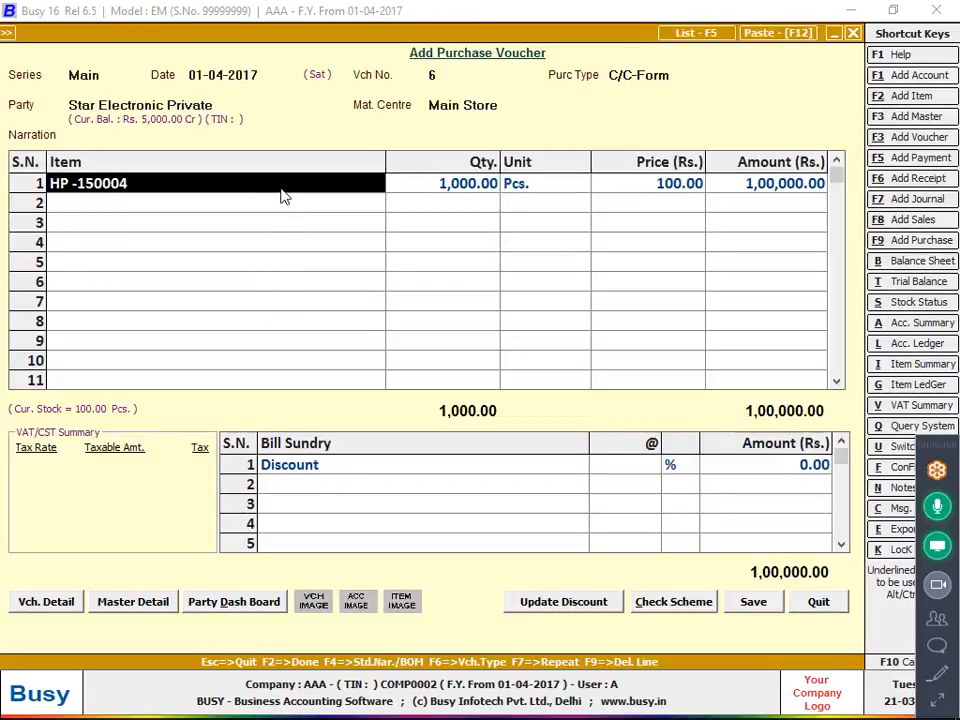
pyautogui.press('Return')
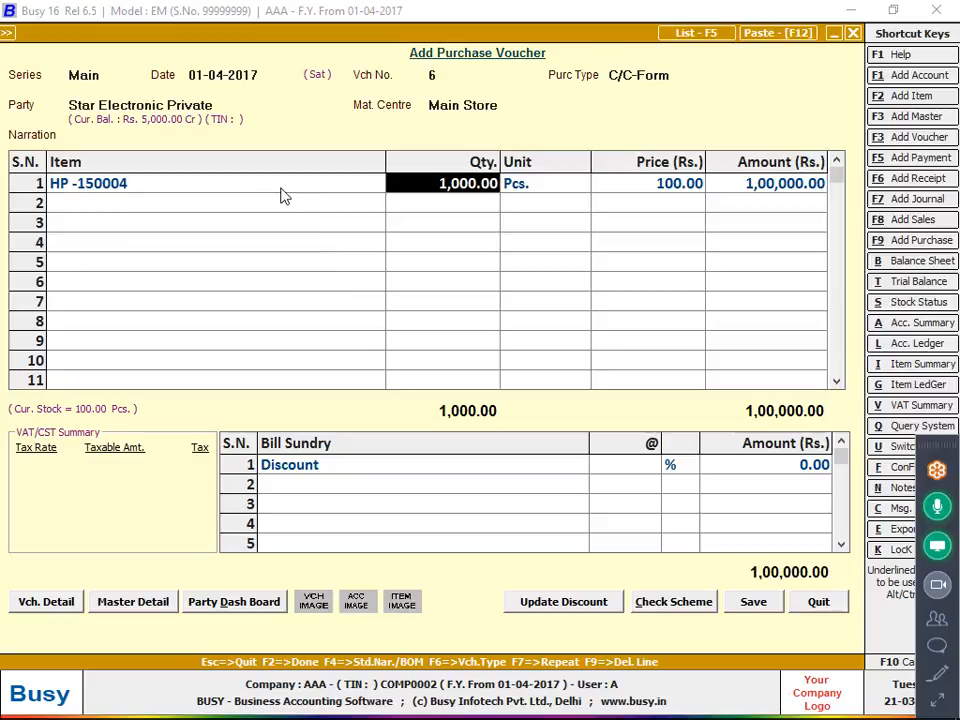
pyautogui.click(30, 605)
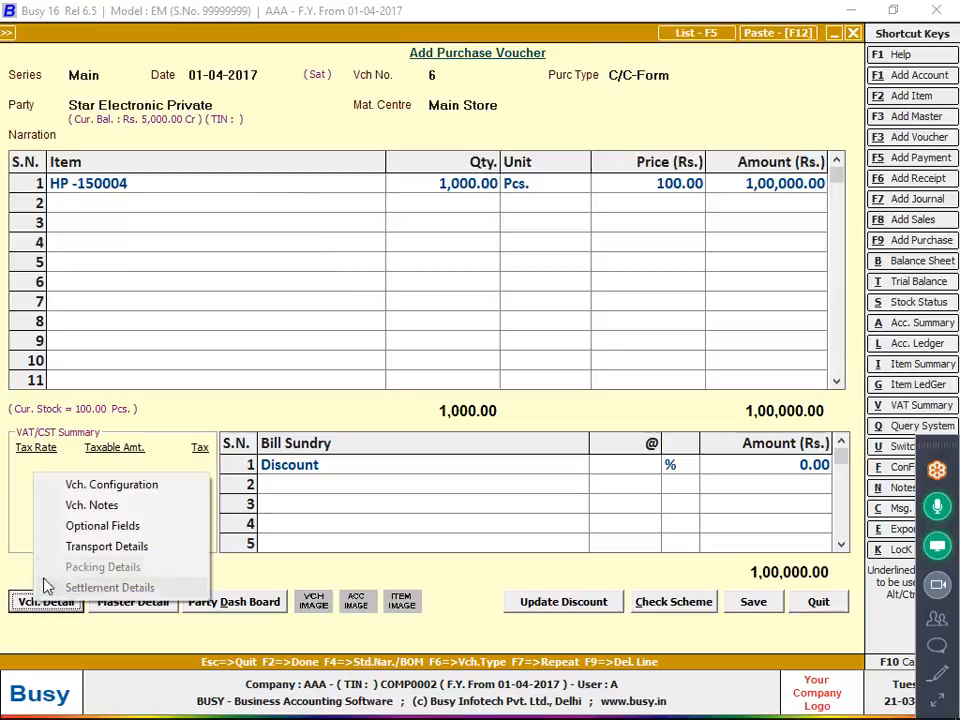
# Enter a sale discount of 7 and a purchase discount of 6 in the HP -150004 item master and quit the form.
pyautogui.click(168, 182)
pyautogui.hotkey('alt', 'm')
pyautogui.press('Return')
pyautogui.press('Return')
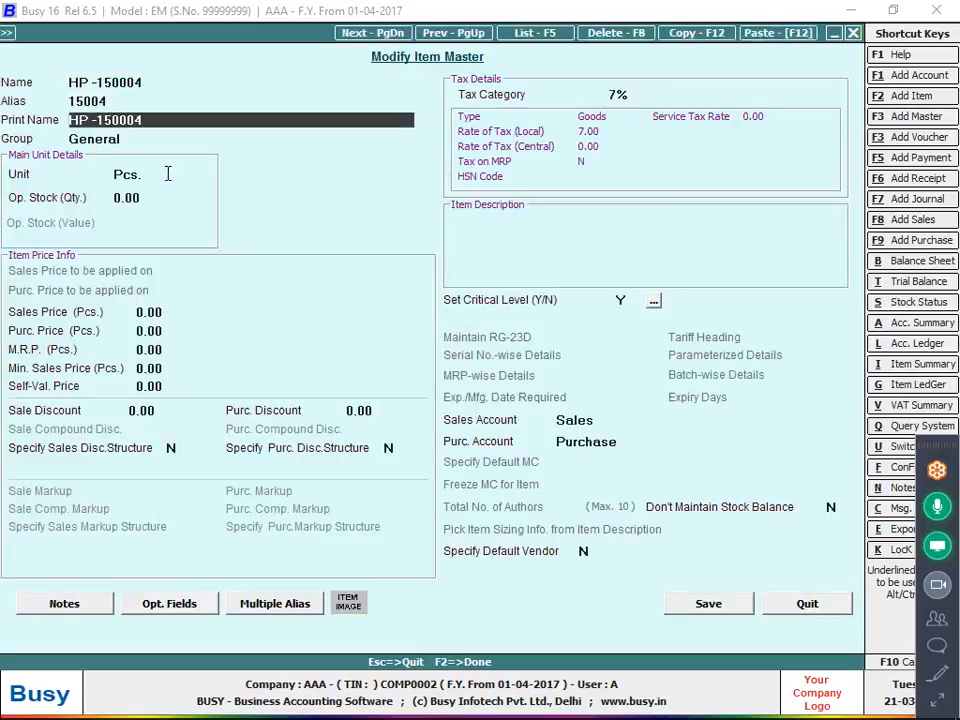
pyautogui.press('Return')
pyautogui.press('Return')
pyautogui.press('Return')
pyautogui.press('Return')
pyautogui.press('Return')
pyautogui.press('Return')
pyautogui.press('Return')
pyautogui.press('Return')
pyautogui.press('Return')
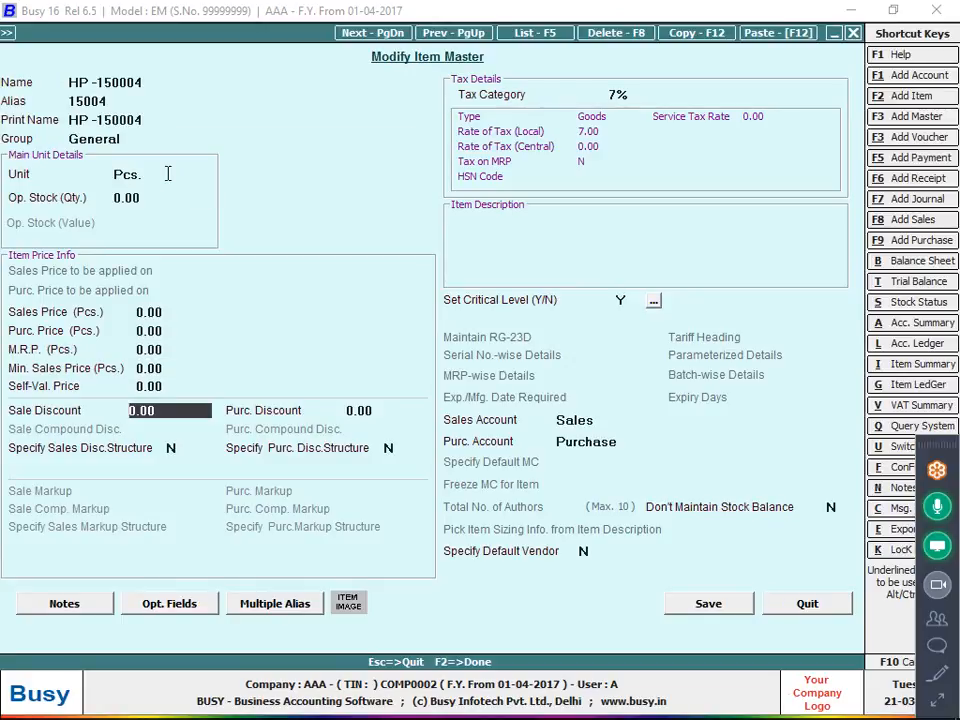
pyautogui.write('7')
pyautogui.press('Return')
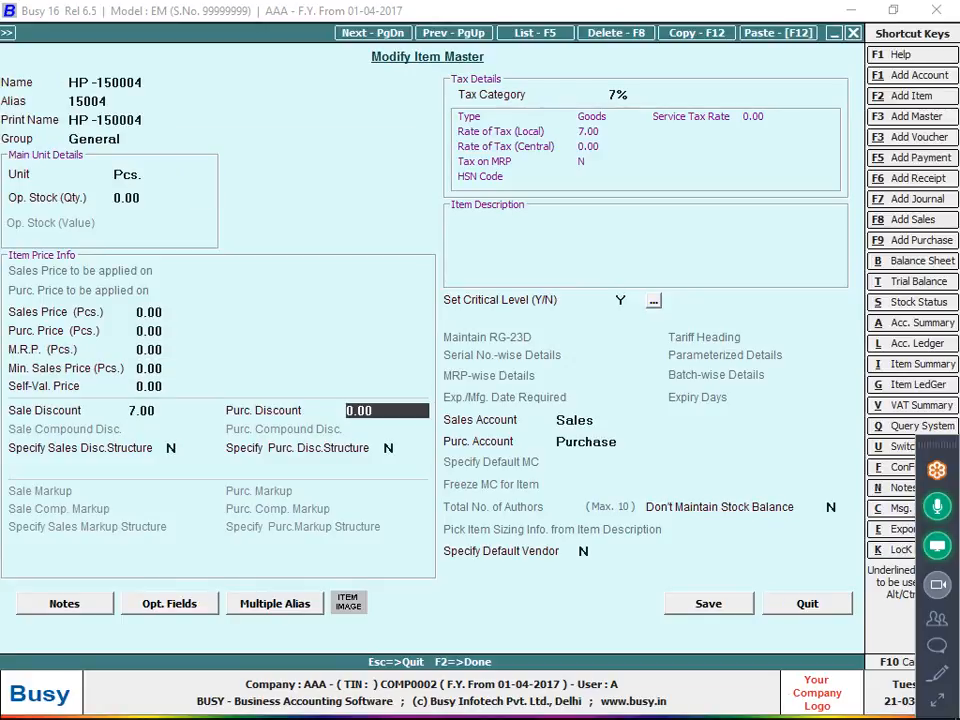
pyautogui.write('6')
pyautogui.press('Return')
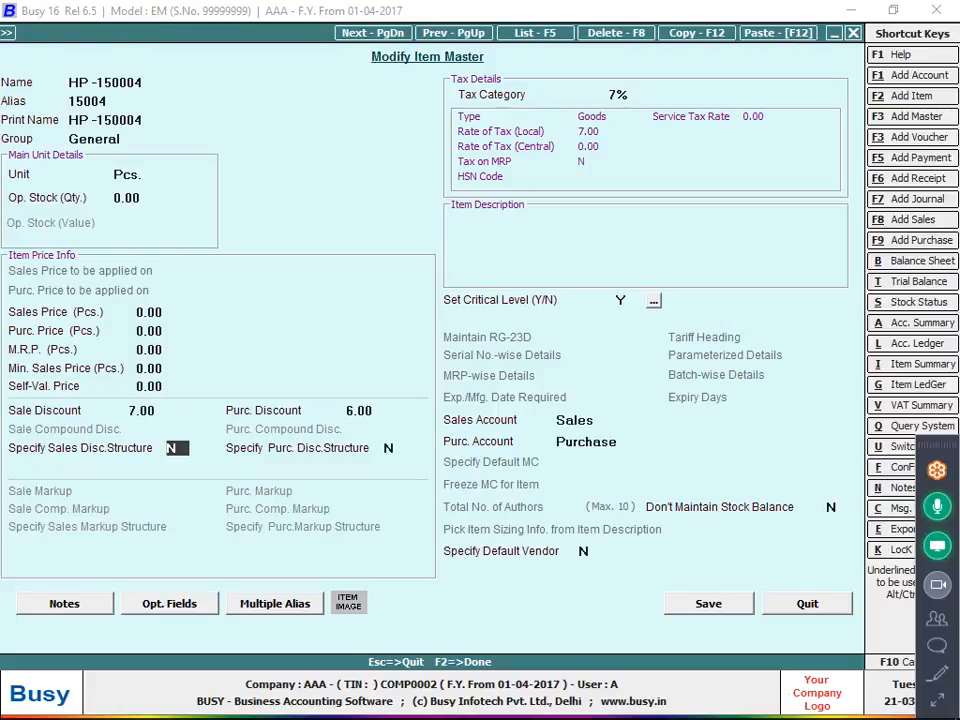
pyautogui.press('Escape')
pyautogui.press('Return')
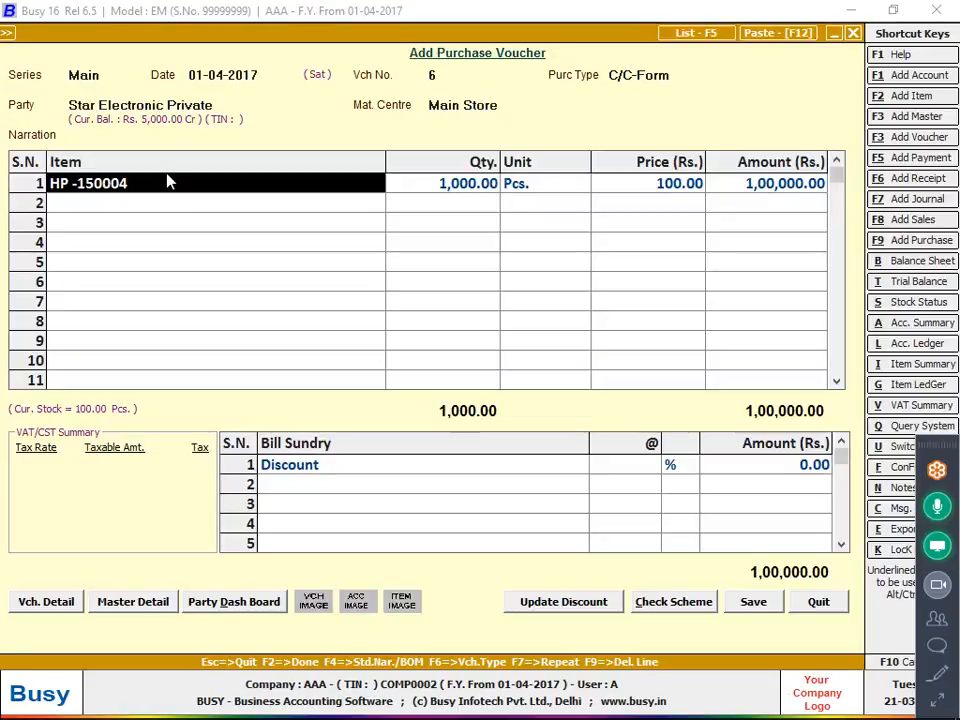
# Discard the draft purchase voucher and bring up the purchase transaction options.
pyautogui.press('Escape')
pyautogui.press('Return')
pyautogui.press('Escape')
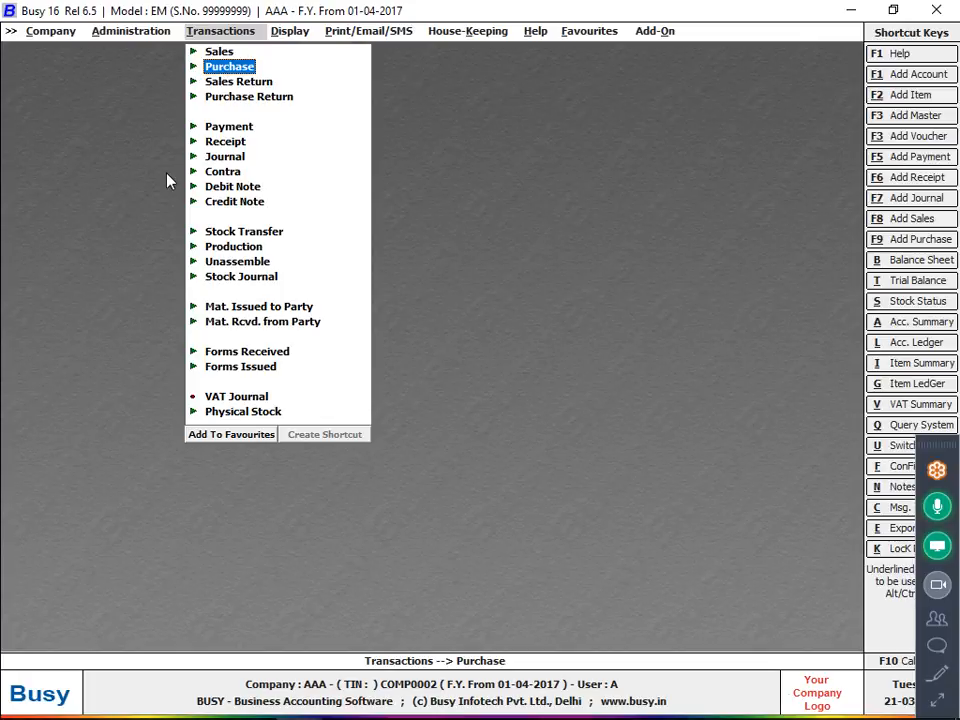
pyautogui.press('Return')
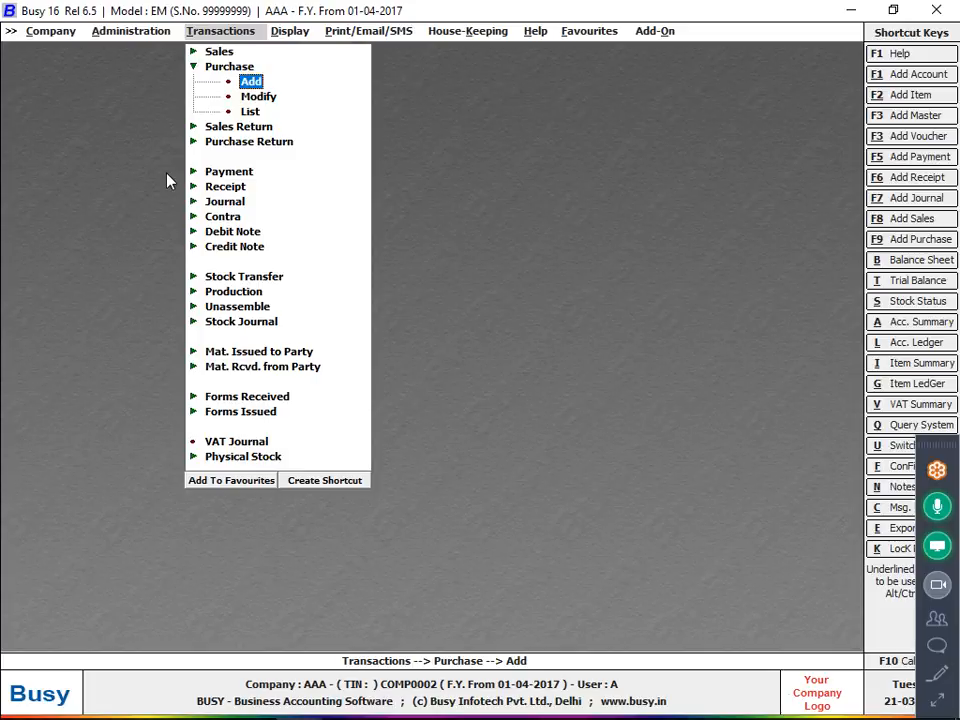
pyautogui.click(941, 443)
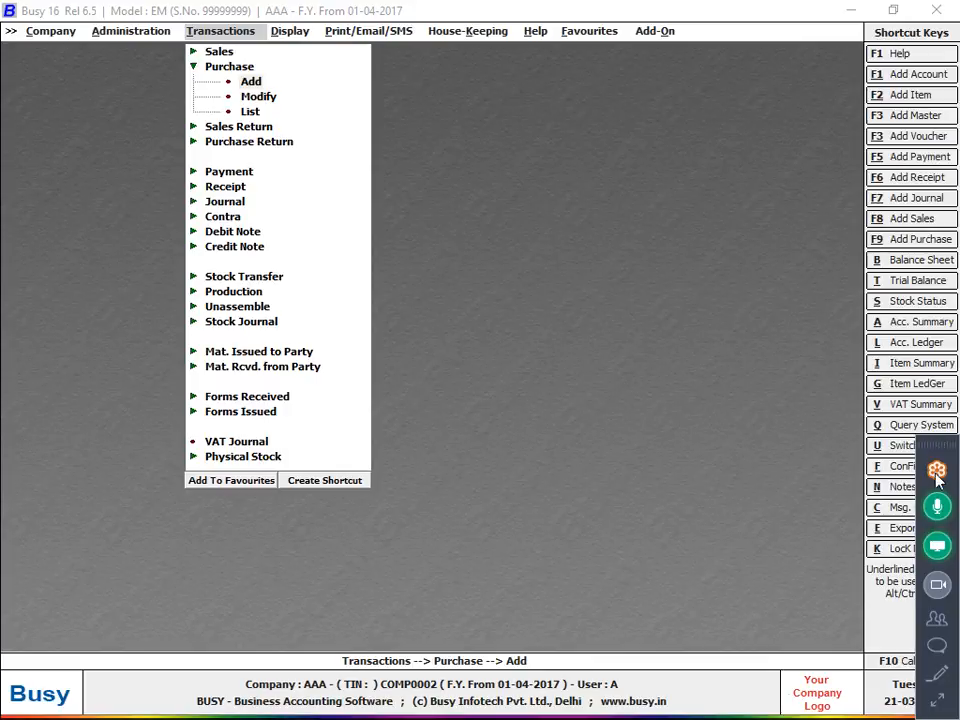
pyautogui.click(937, 470)
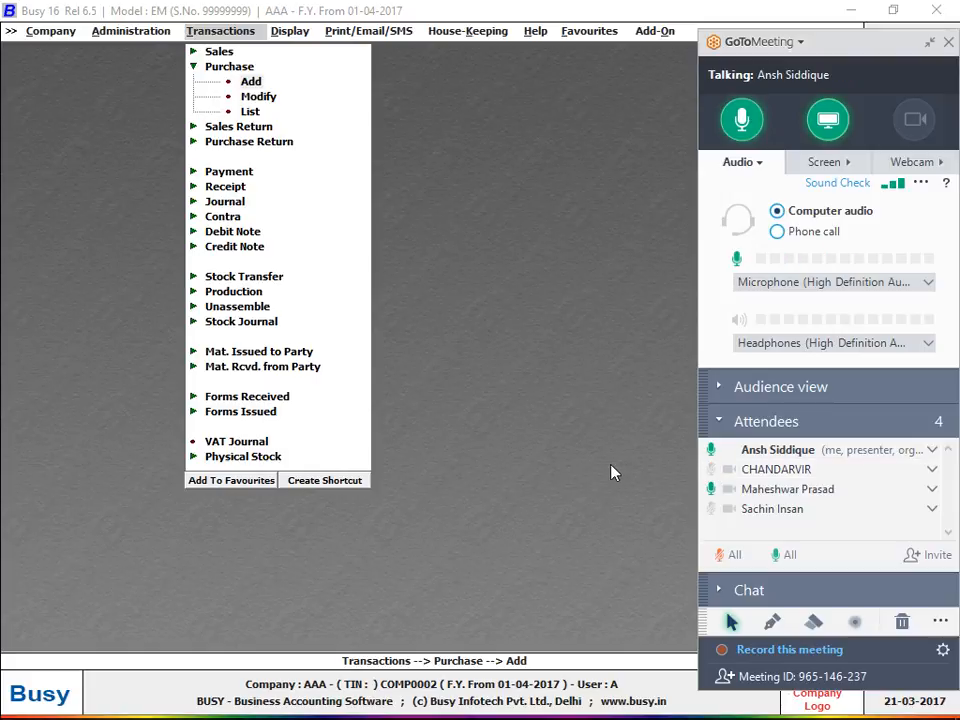
pyautogui.click(930, 42)
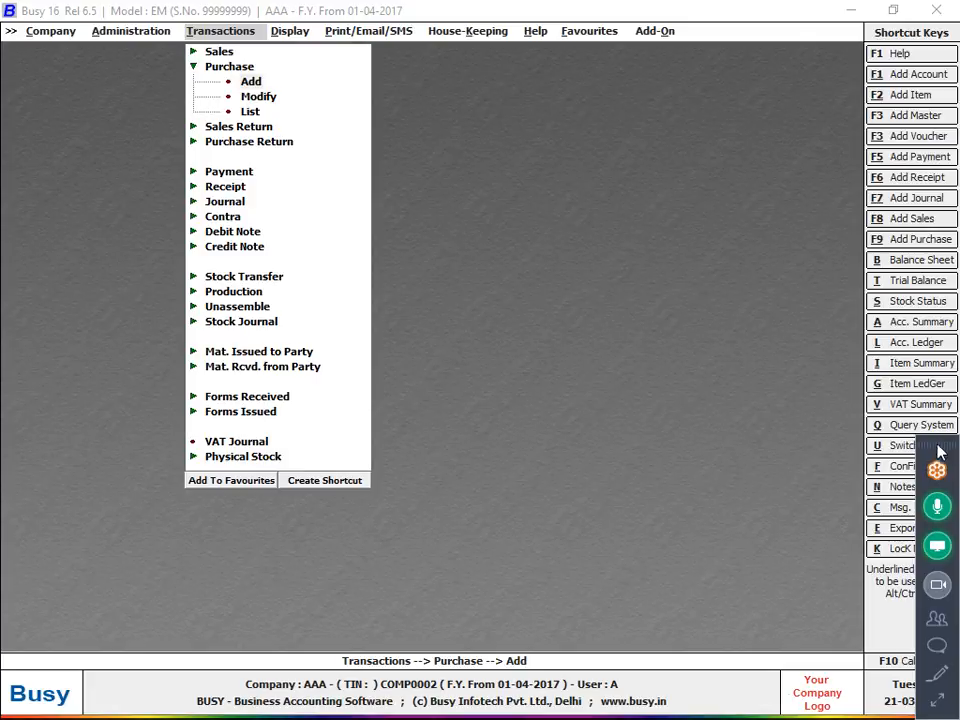
pyautogui.click(935, 703)
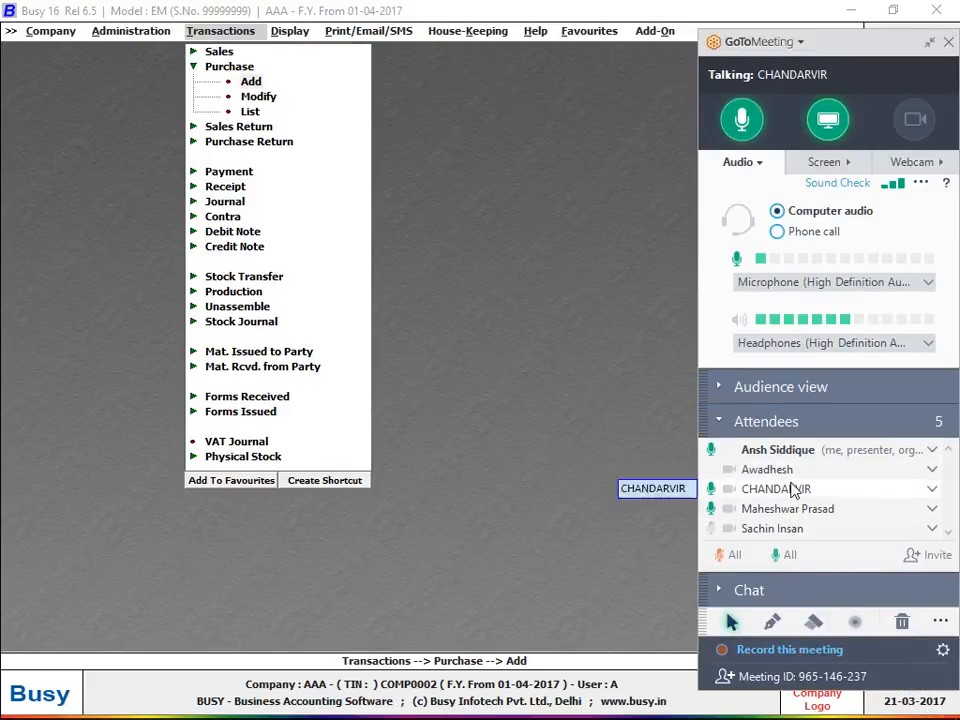
pyautogui.click(929, 48)
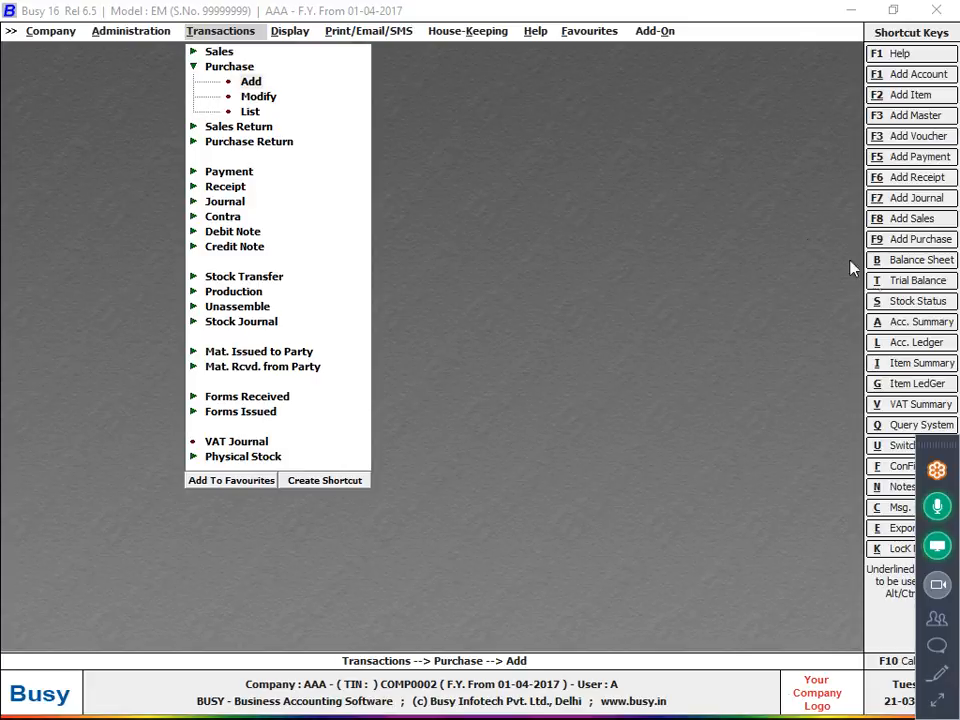
pyautogui.click(934, 704)
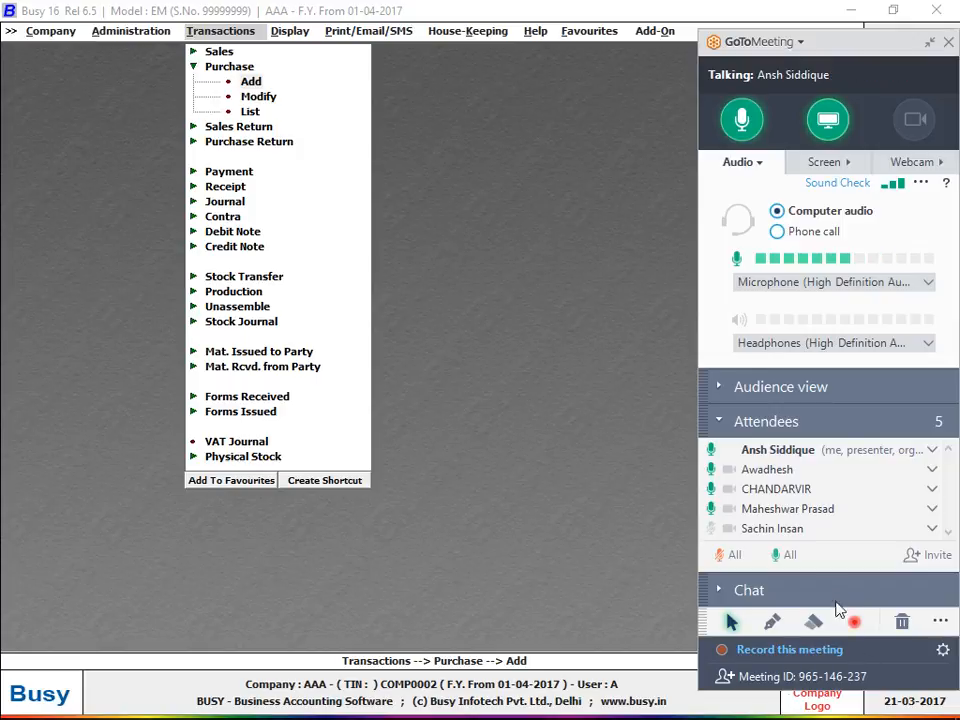
pyautogui.moveTo(762, 534)
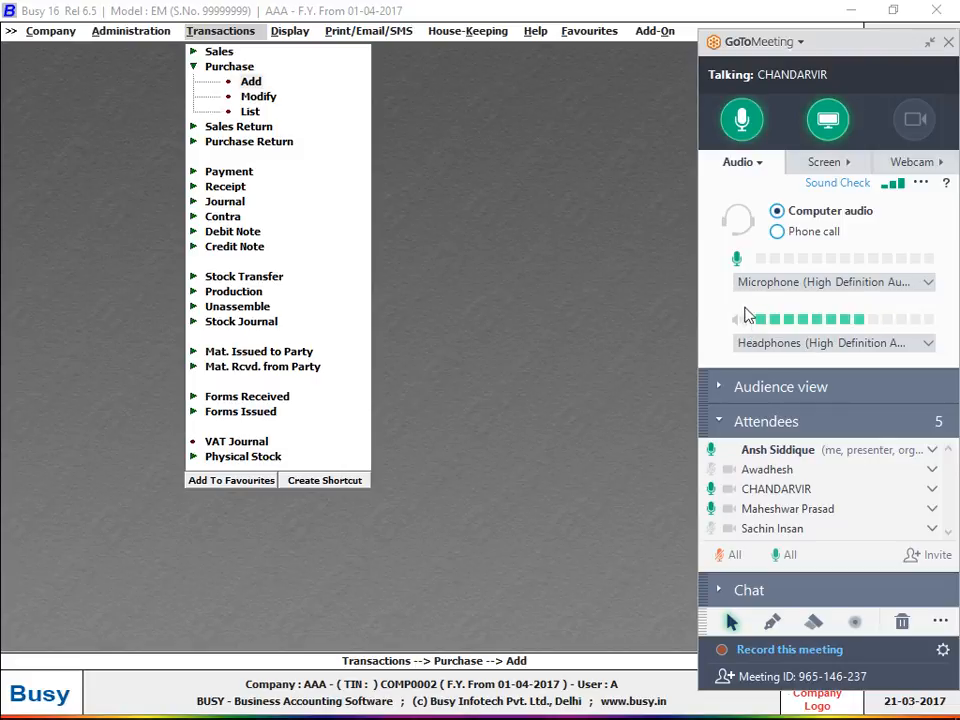
pyautogui.click(932, 42)
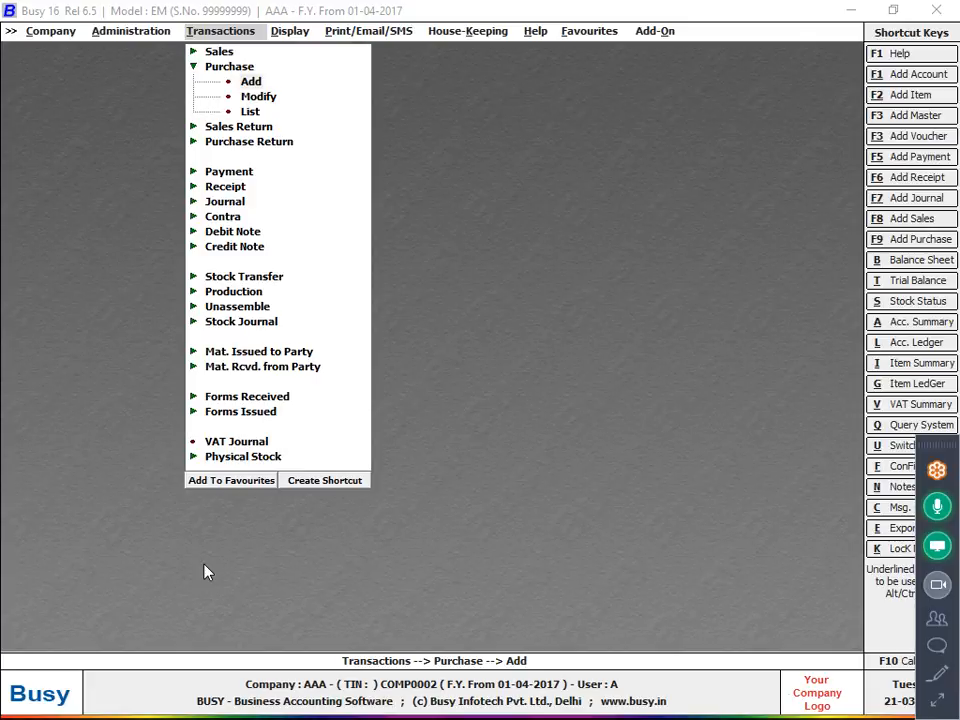
pyautogui.click(256, 67)
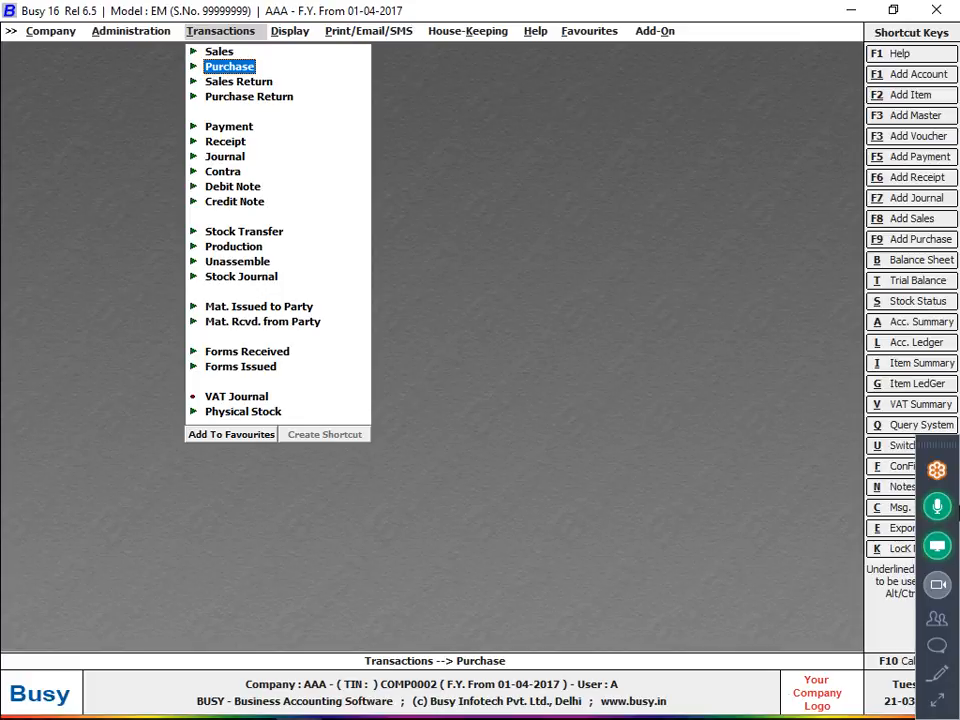
# Expand the GoToMeeting controls, collapse the attendee list and shrink the controls again.
pyautogui.click(937, 702)
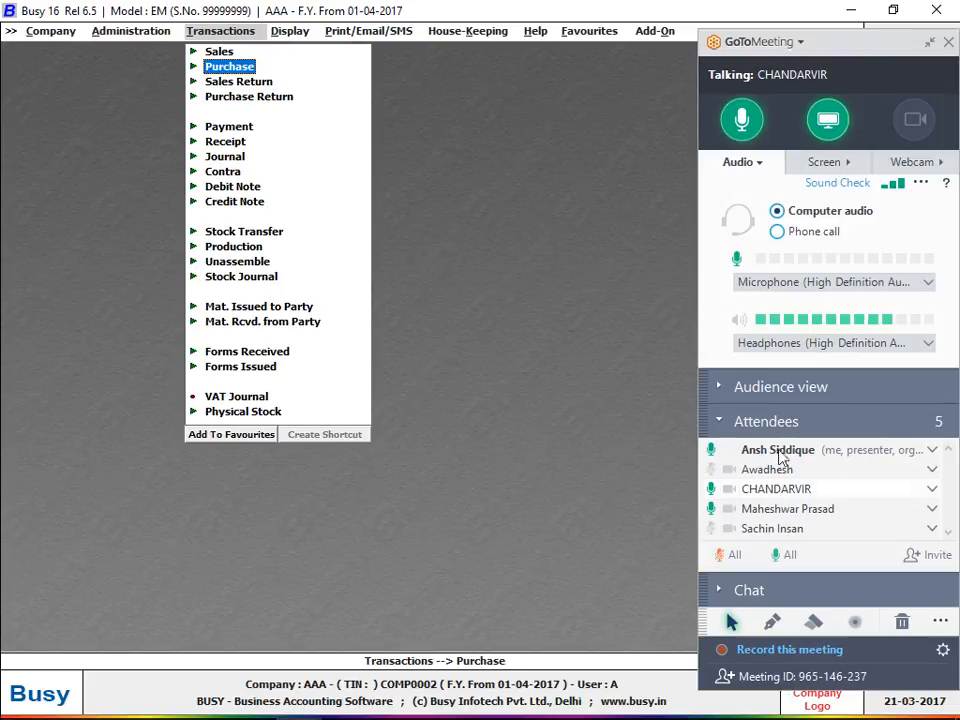
pyautogui.click(780, 421)
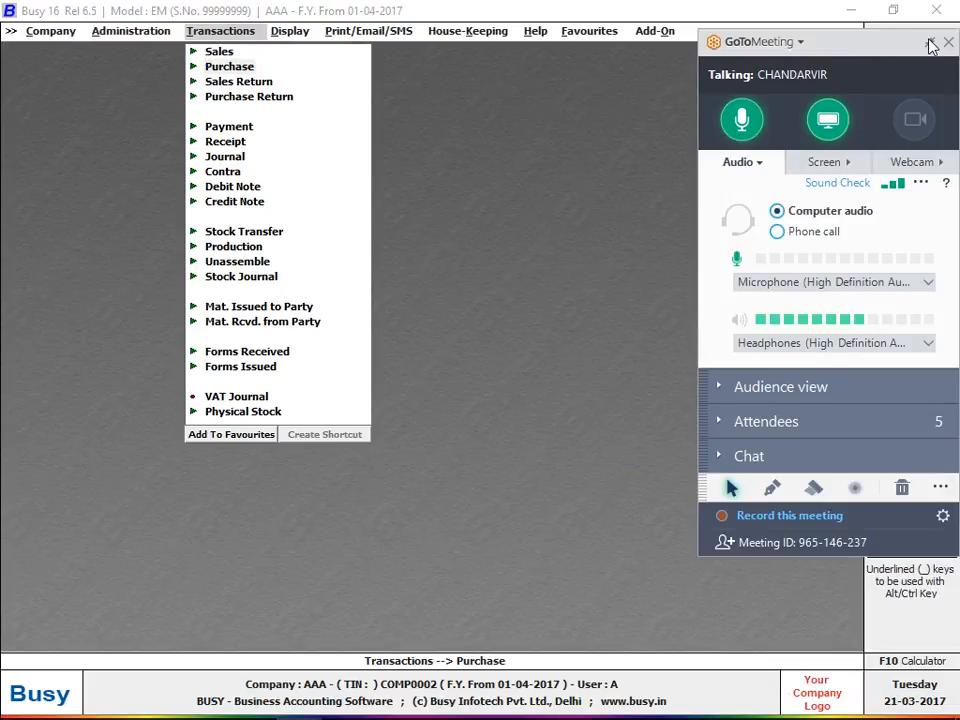
pyautogui.click(690, 182)
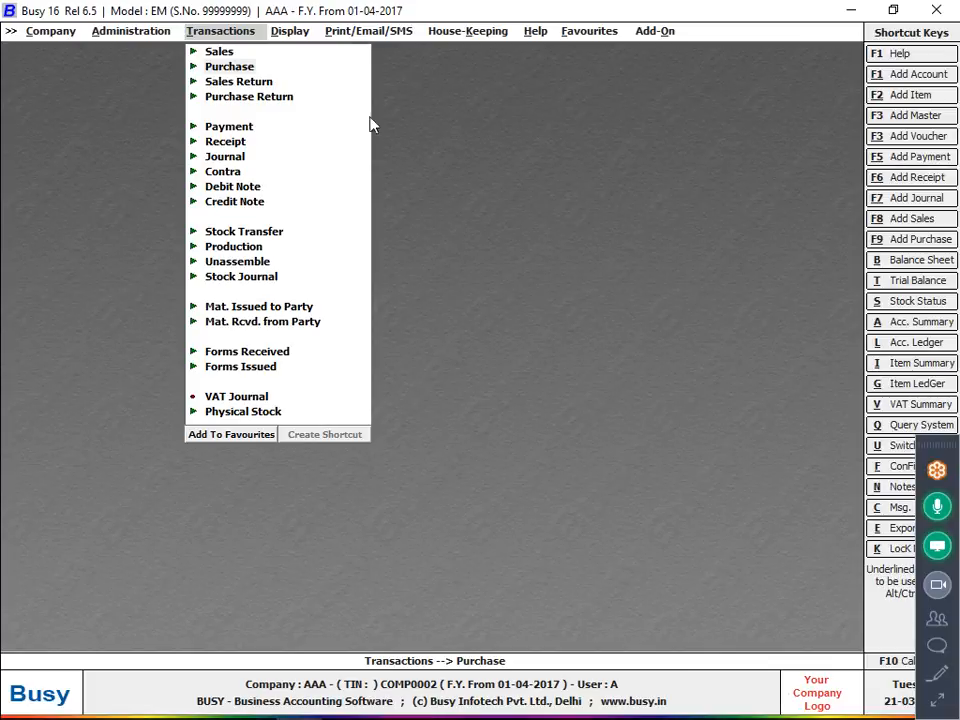
pyautogui.click(215, 66)
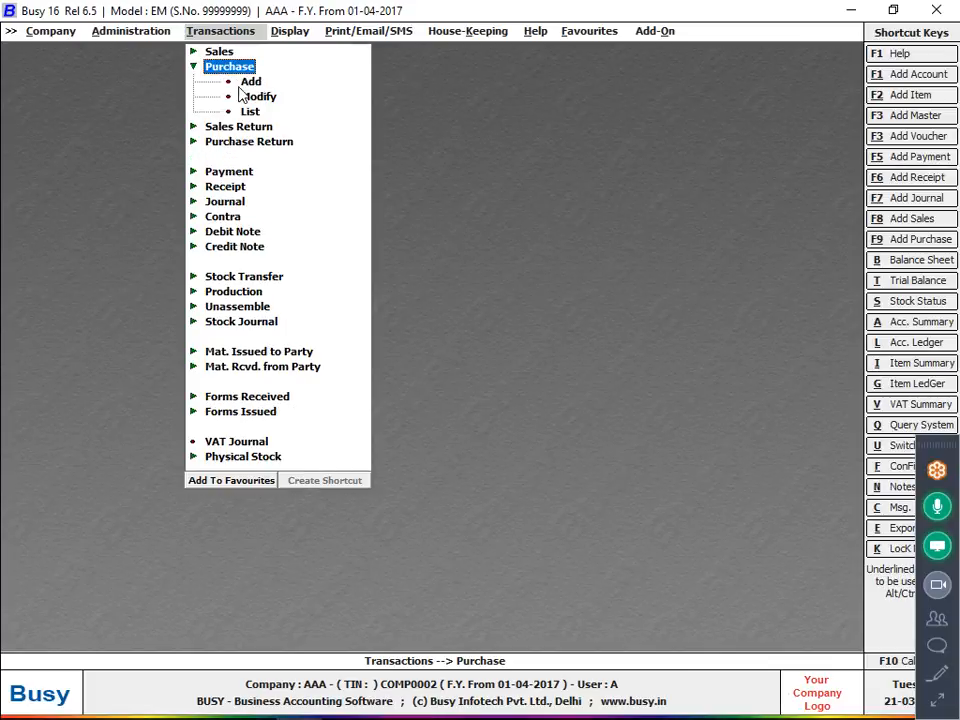
pyautogui.click(241, 88)
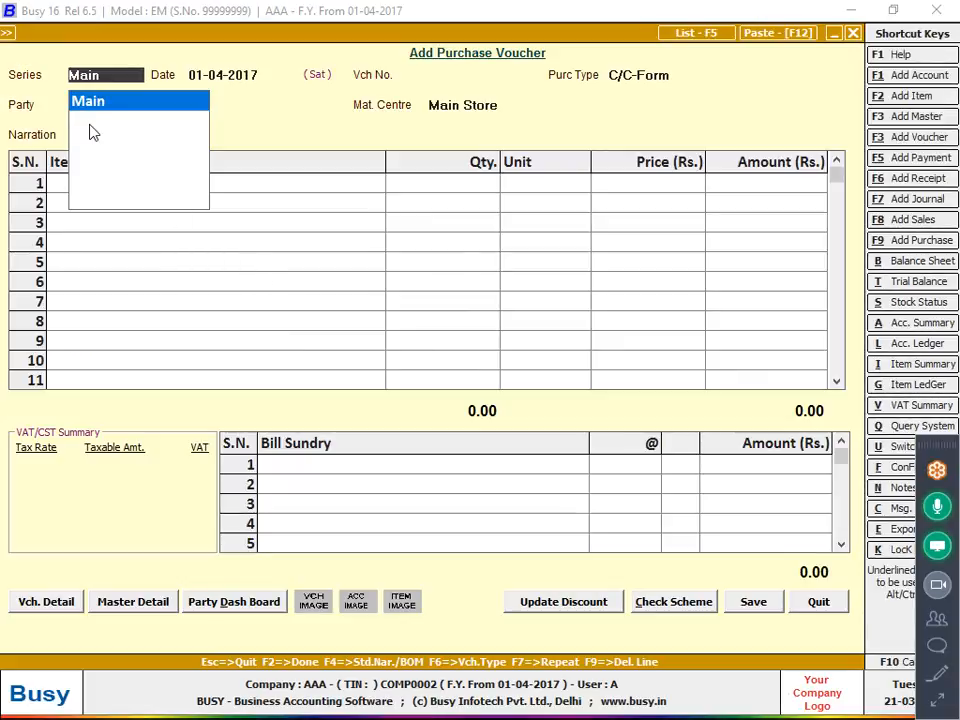
pyautogui.press('Escape')
pyautogui.press('Escape')
pyautogui.press('Escape')
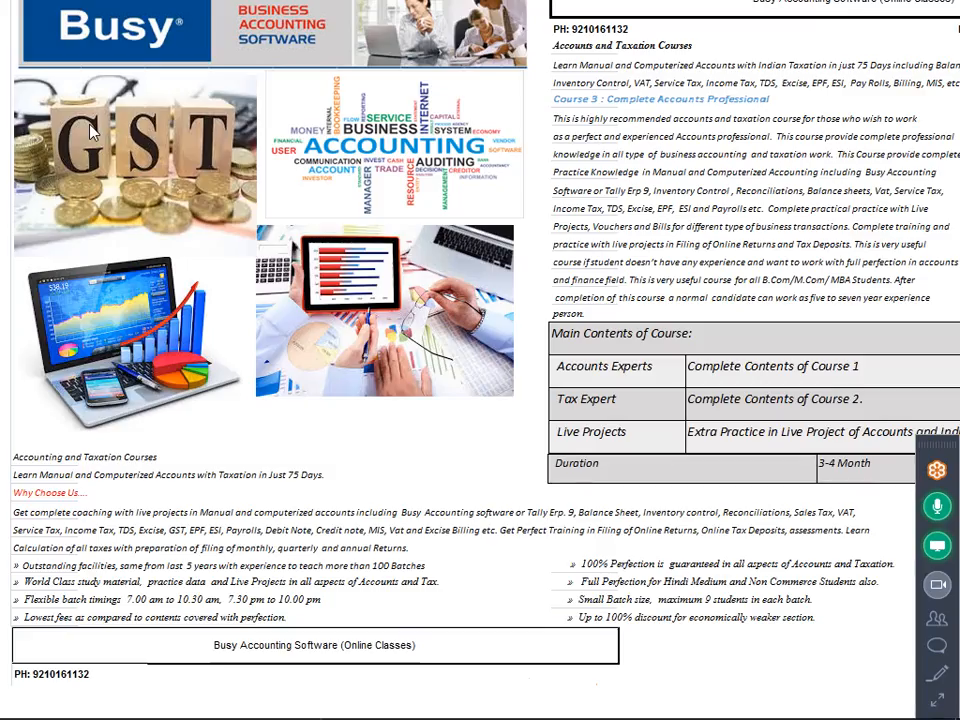
# Go to the Windows desktop, turn on its desktop icons and switch back to the Busy 16 window.
pyautogui.moveTo(800, 712)
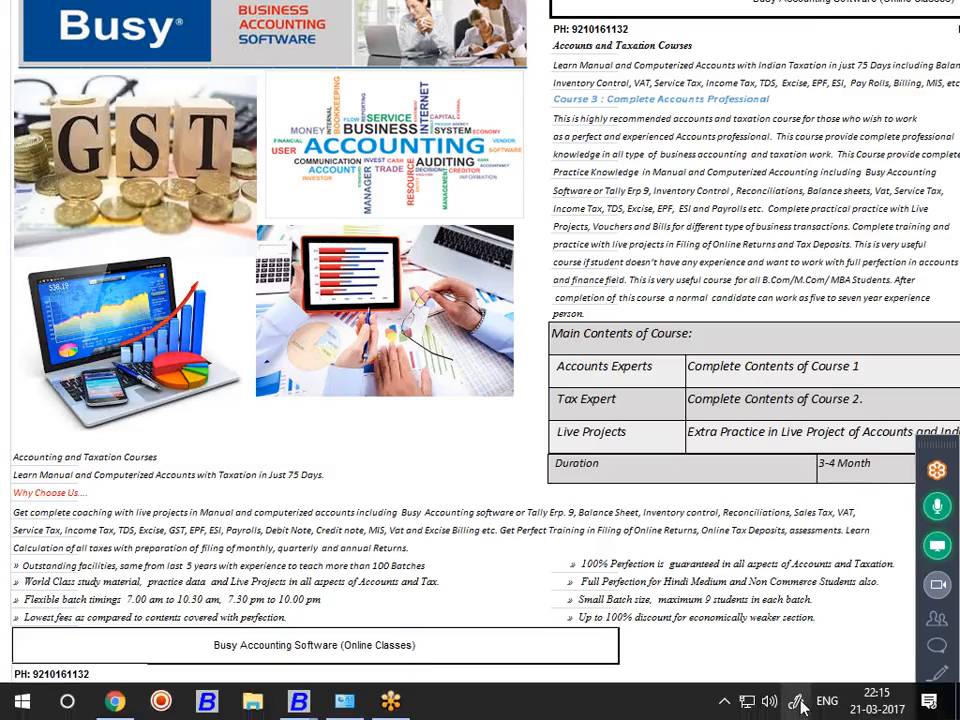
pyautogui.click(728, 699)
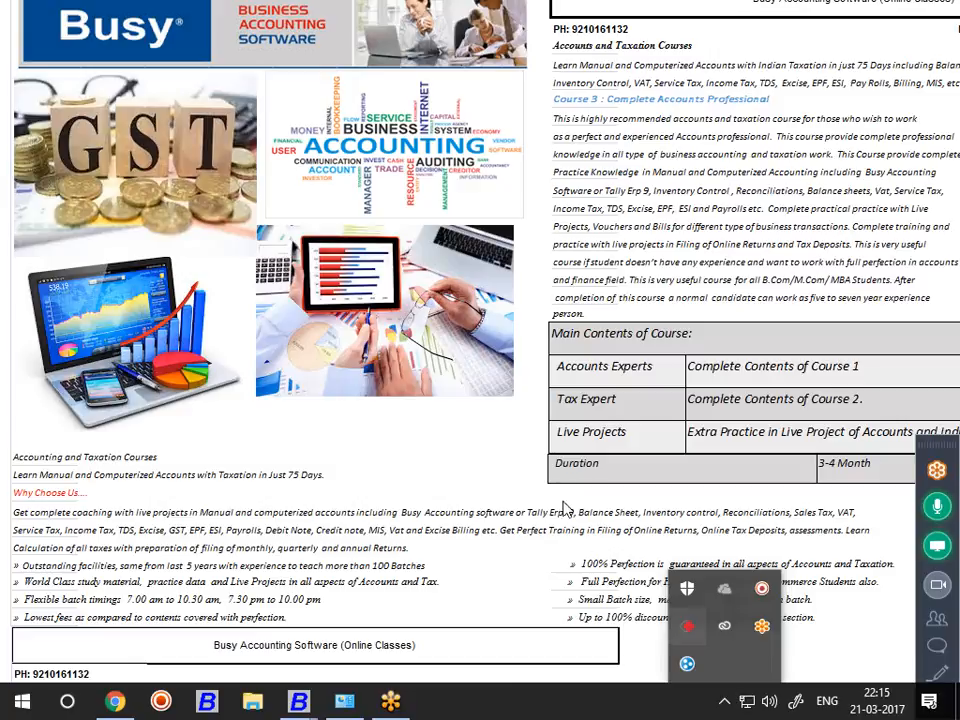
pyautogui.click(375, 190)
pyautogui.rightClick(375, 190)
pyautogui.click(407, 244)
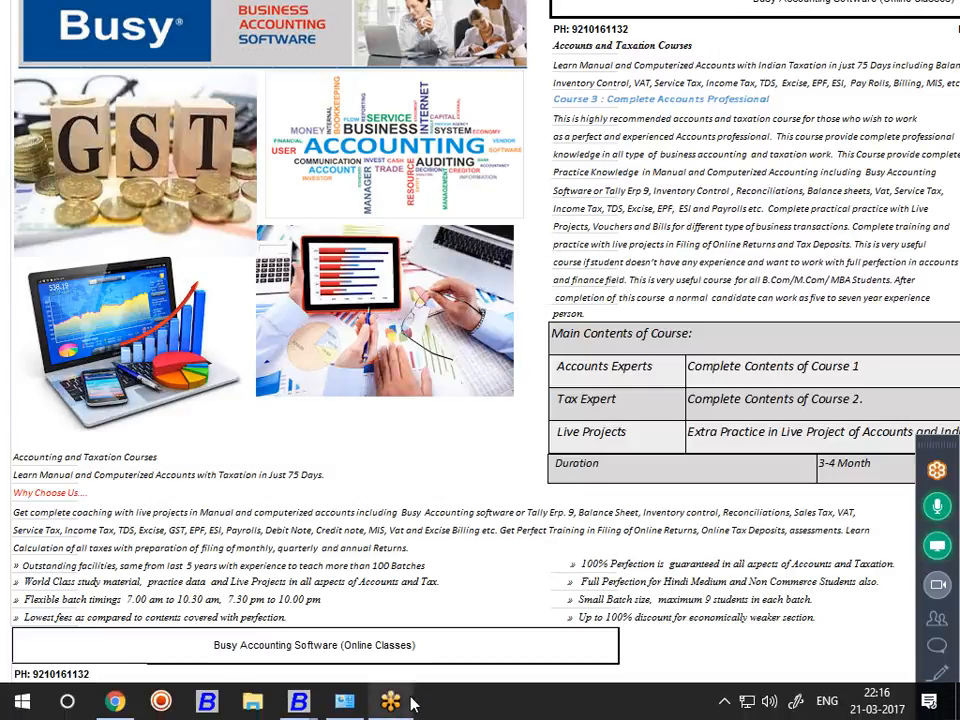
pyautogui.moveTo(312, 700)
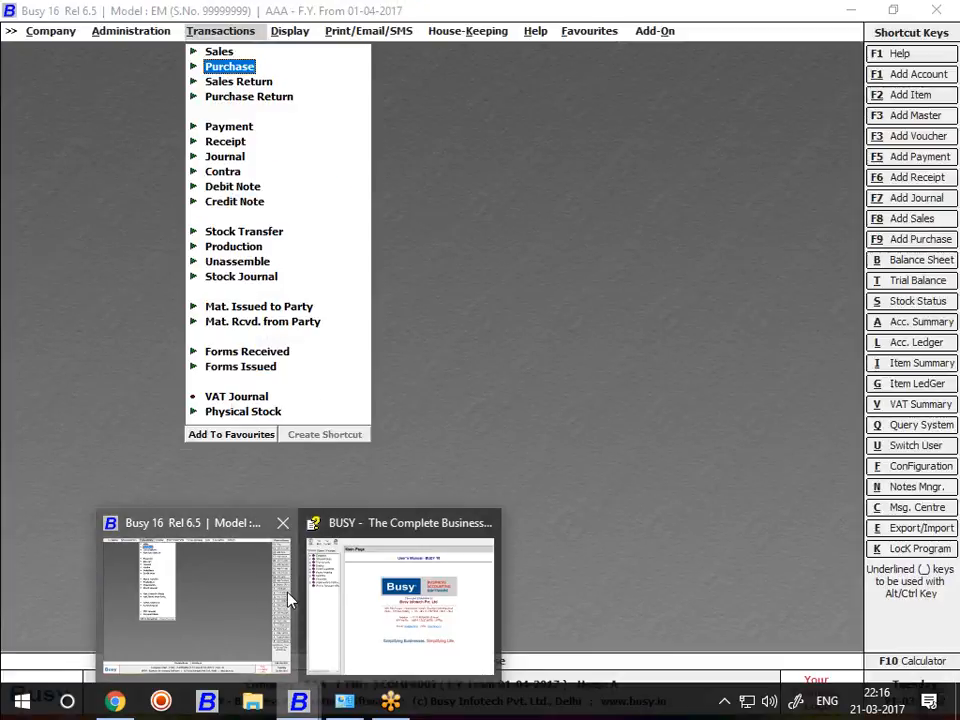
pyautogui.click(289, 598)
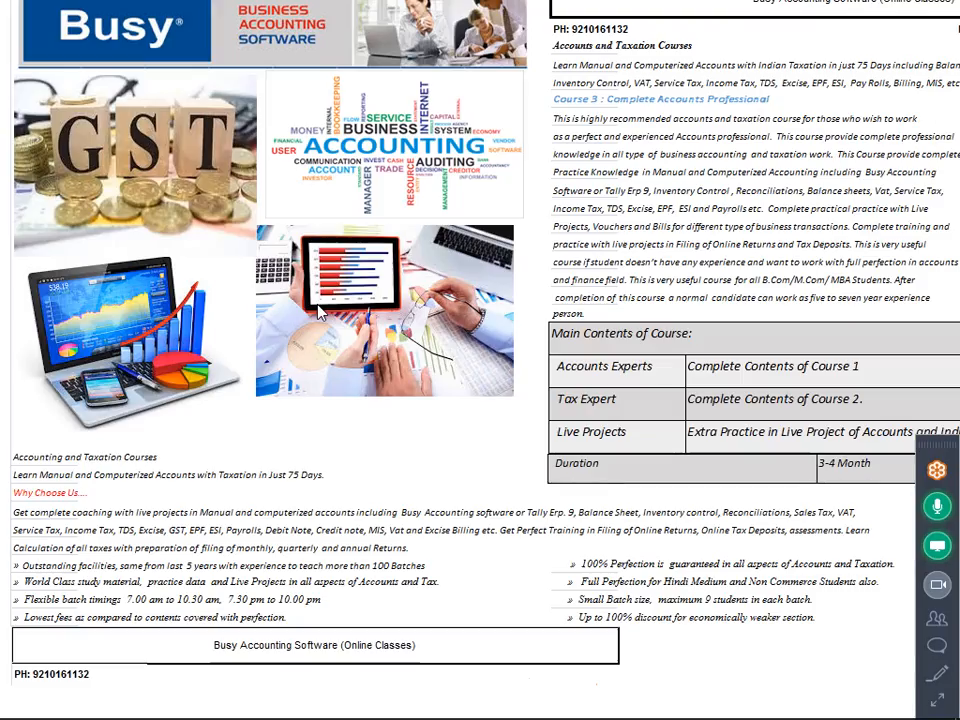
pyautogui.rightClick(370, 218)
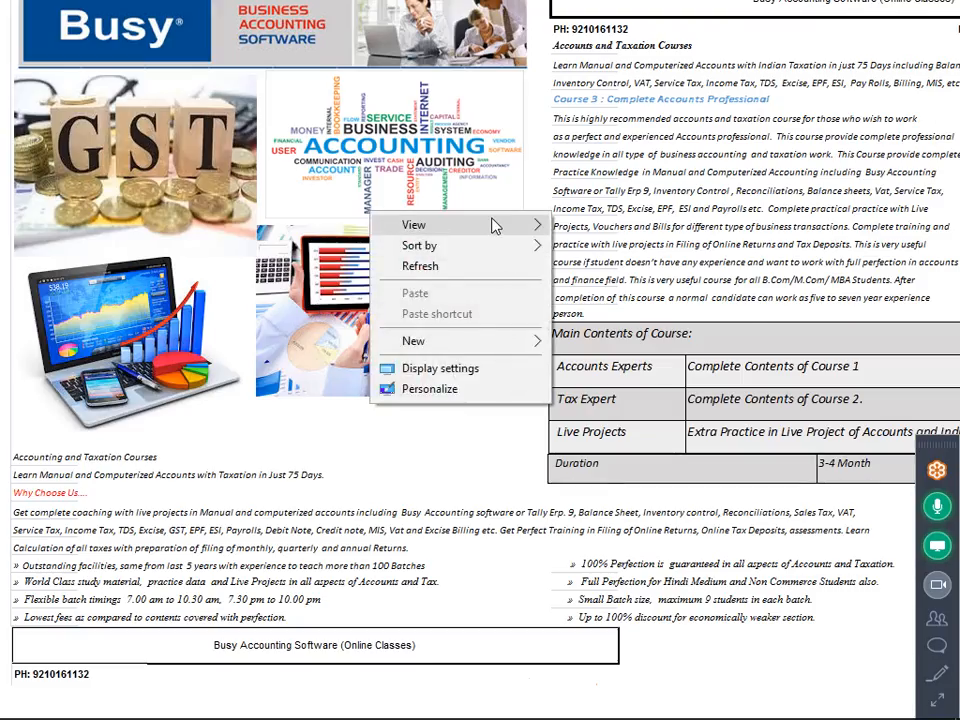
pyautogui.moveTo(493, 224)
pyautogui.click(650, 340)
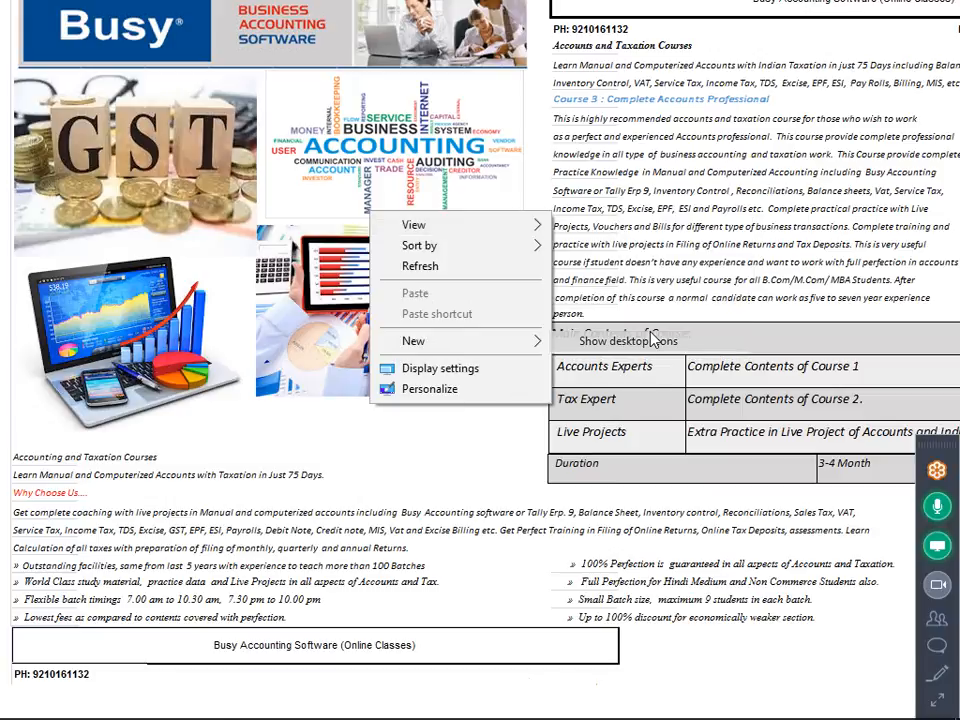
pyautogui.moveTo(298, 703)
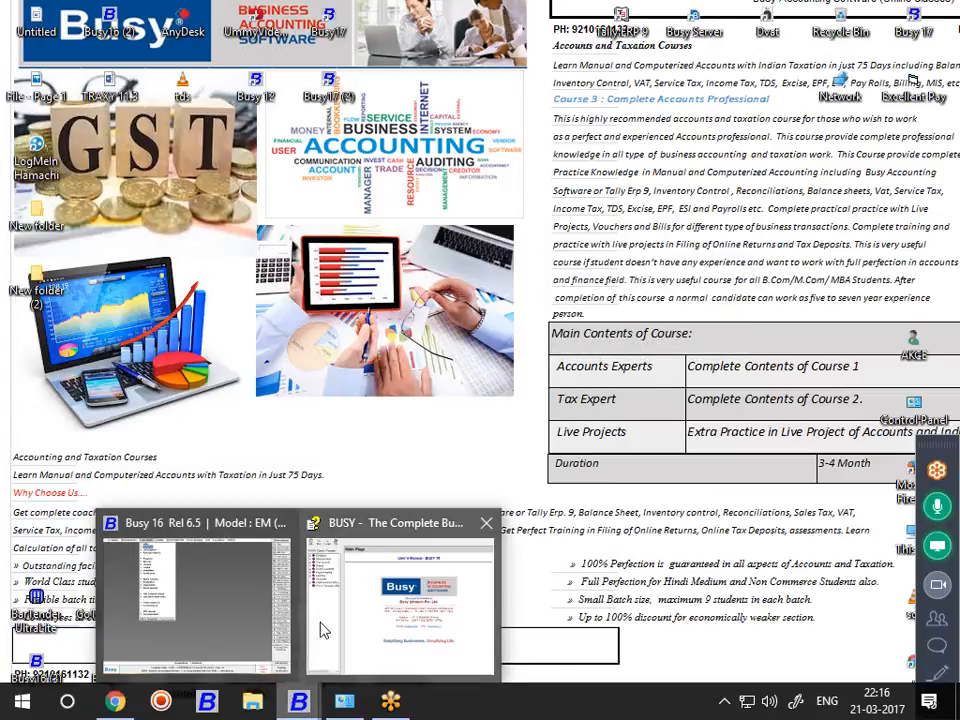
pyautogui.click(245, 640)
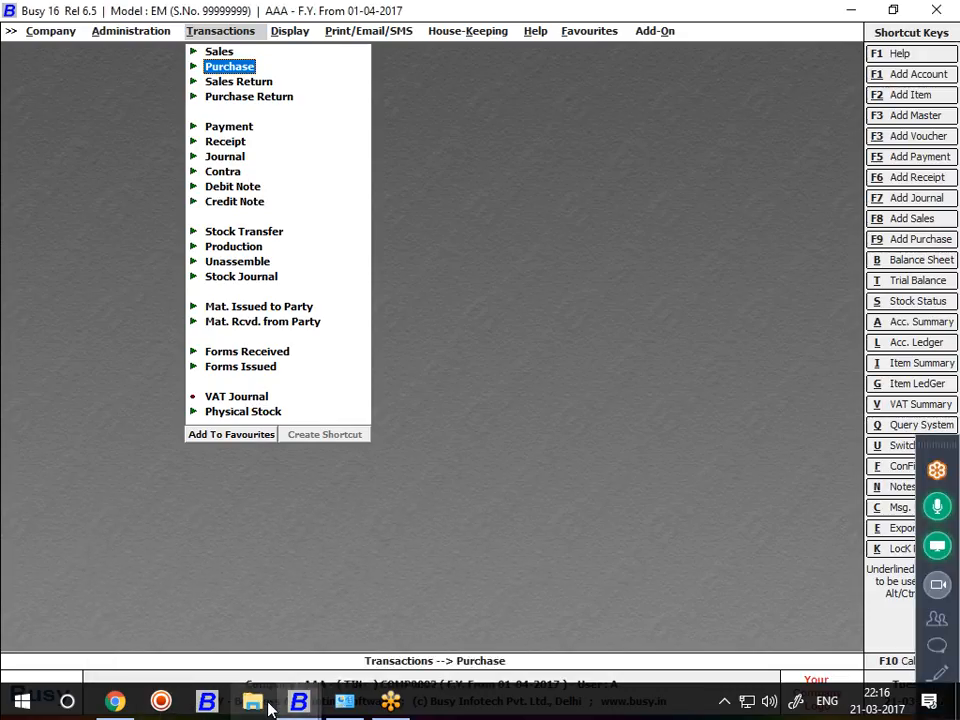
# Switch to File Explorer and open the NOTE folder inside Pictures.
pyautogui.click(268, 706)
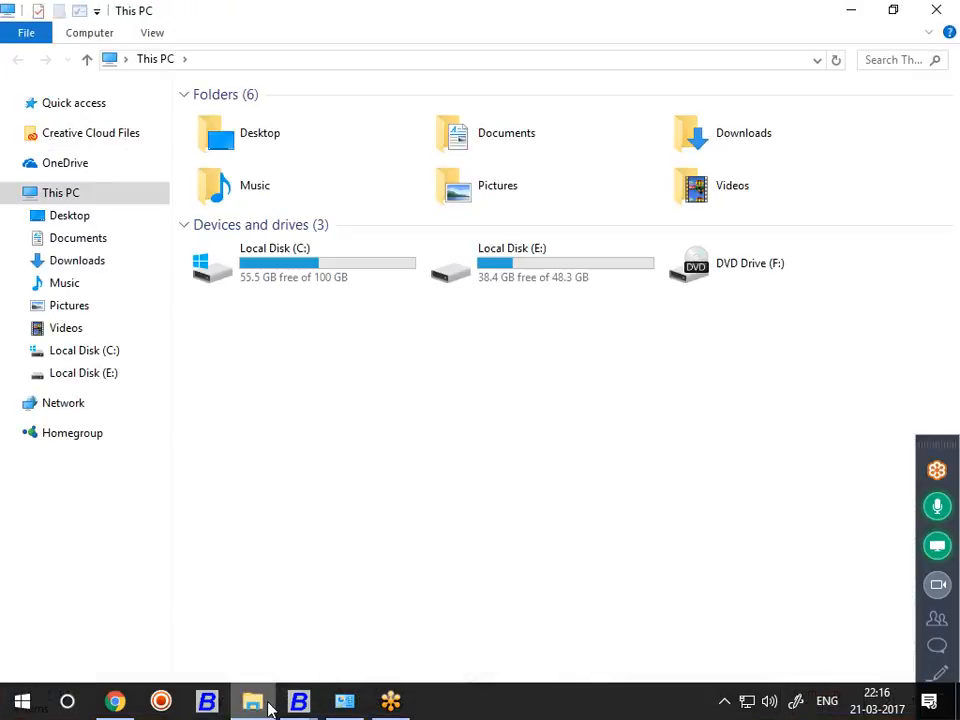
pyautogui.click(55, 327)
pyautogui.click(55, 310)
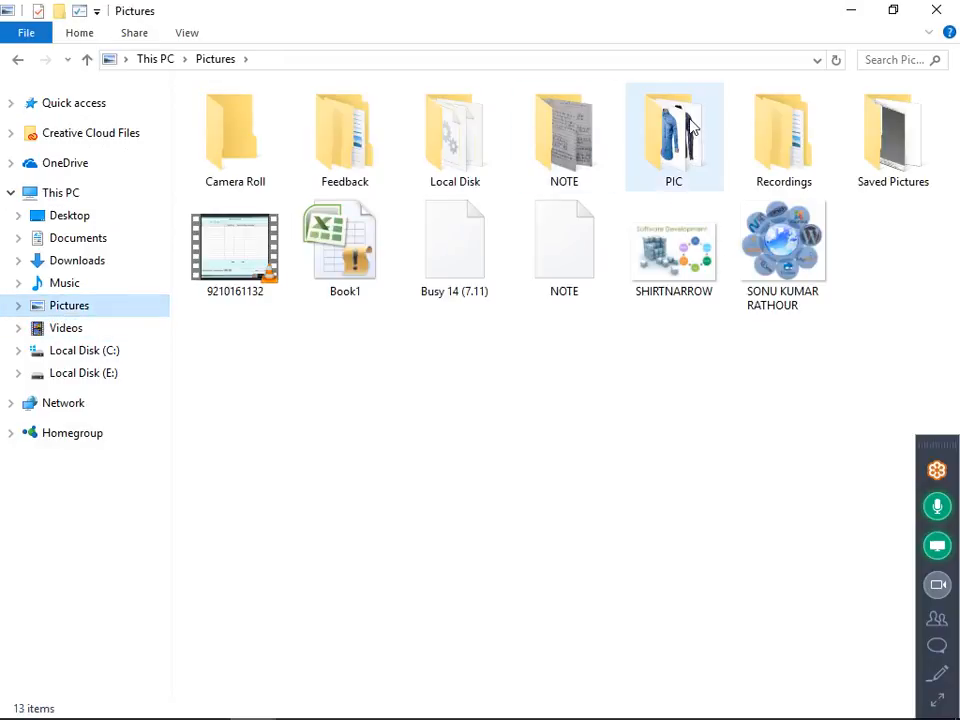
pyautogui.click(588, 132)
pyautogui.doubleClick(586, 133)
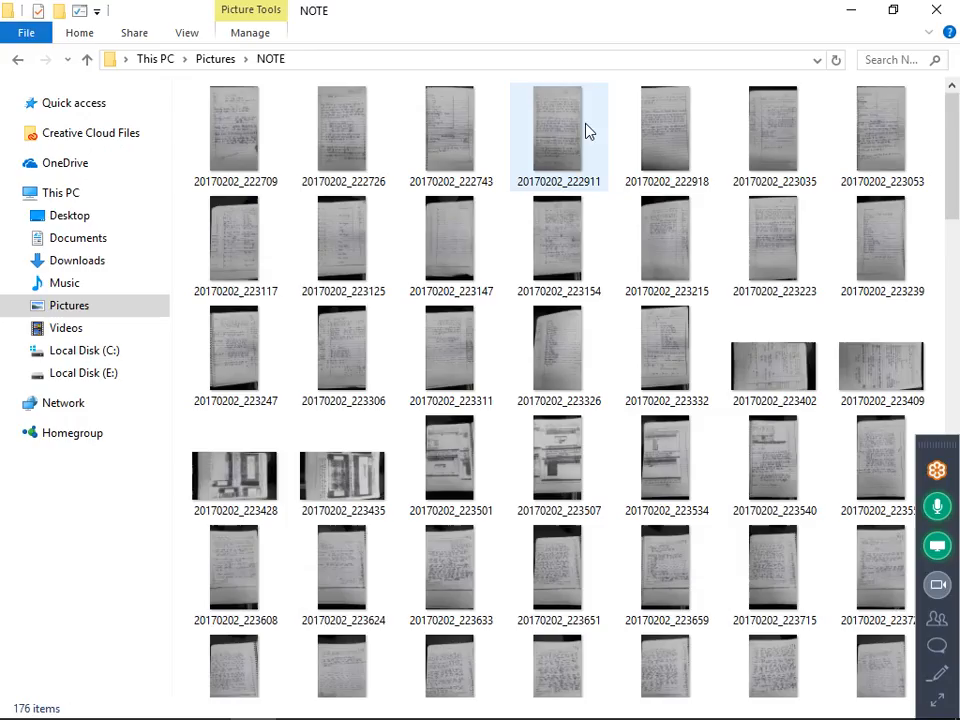
# Look through the scanned pages in the NOTE folder and open image 20170202_225202 with the Photos app.
pyautogui.scroll(-6, 579, 208)
pyautogui.scroll(-12, 576, 208)
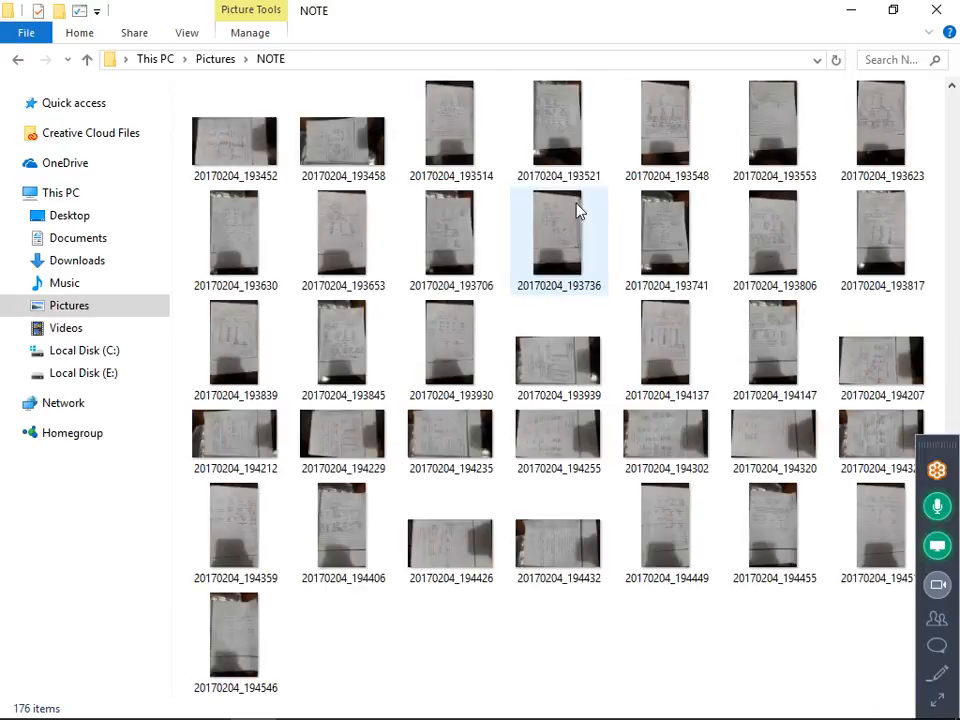
pyautogui.scroll(3, 437, 252)
pyautogui.scroll(5, 437, 252)
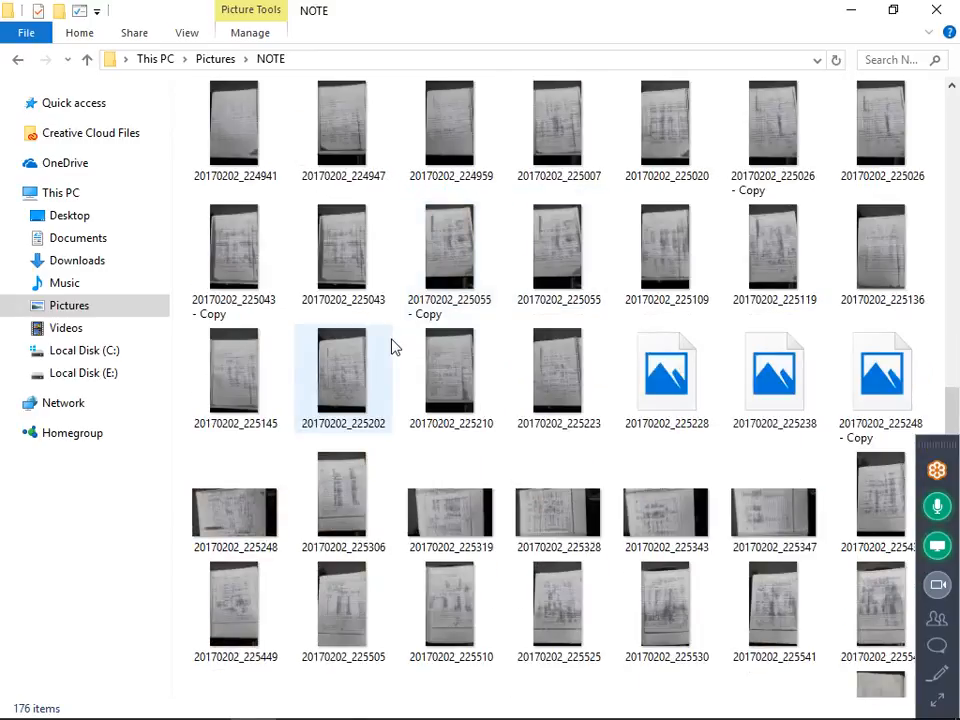
pyautogui.click(340, 381)
pyautogui.rightClick(340, 381)
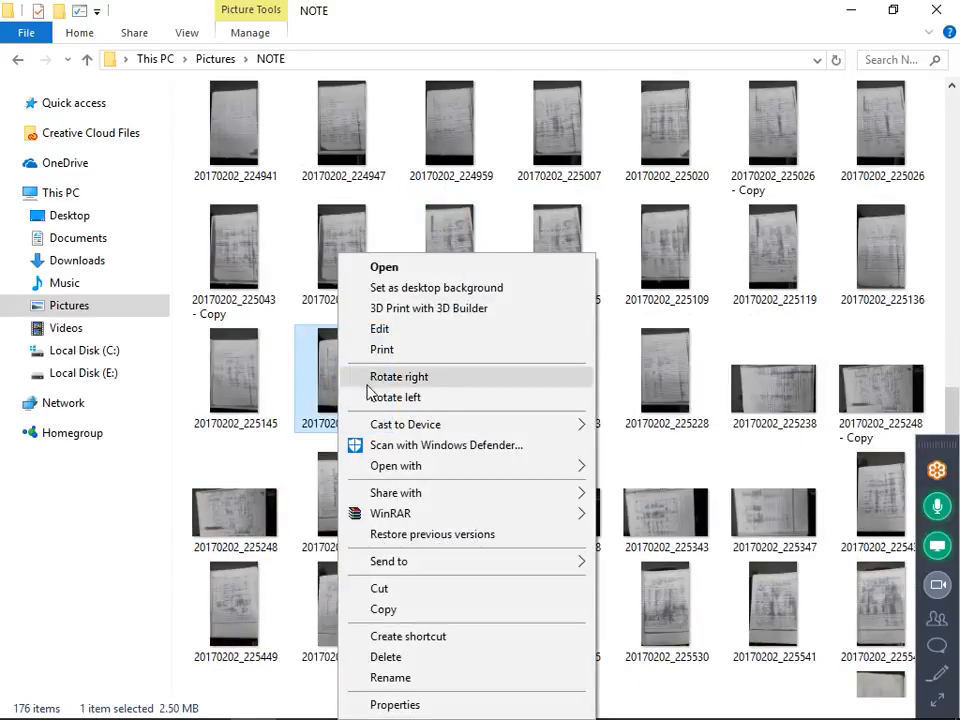
pyautogui.moveTo(534, 469)
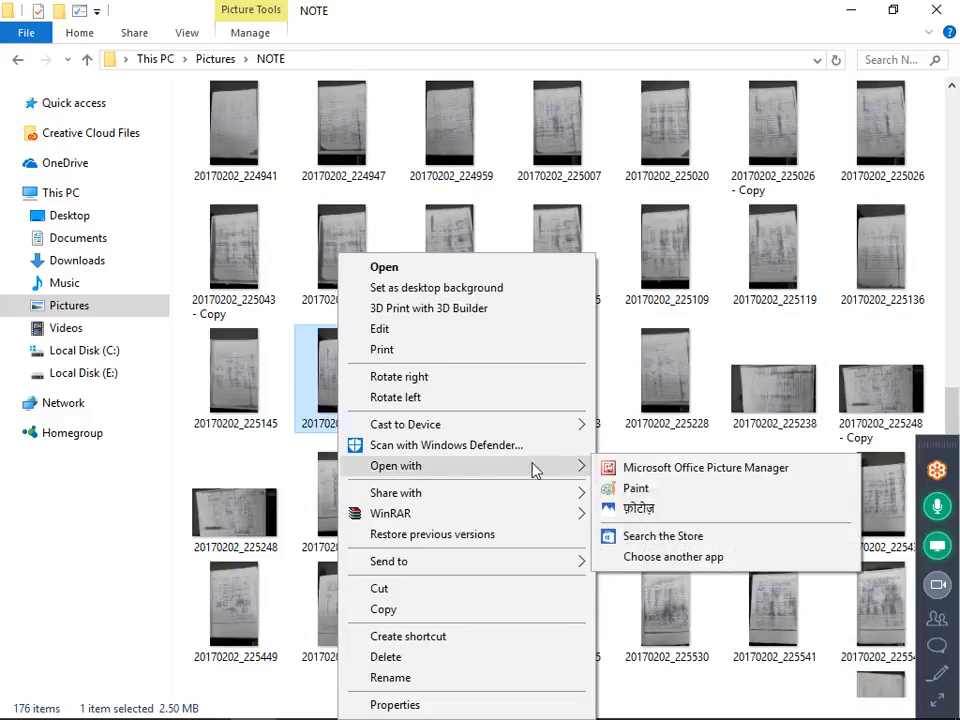
pyautogui.click(628, 509)
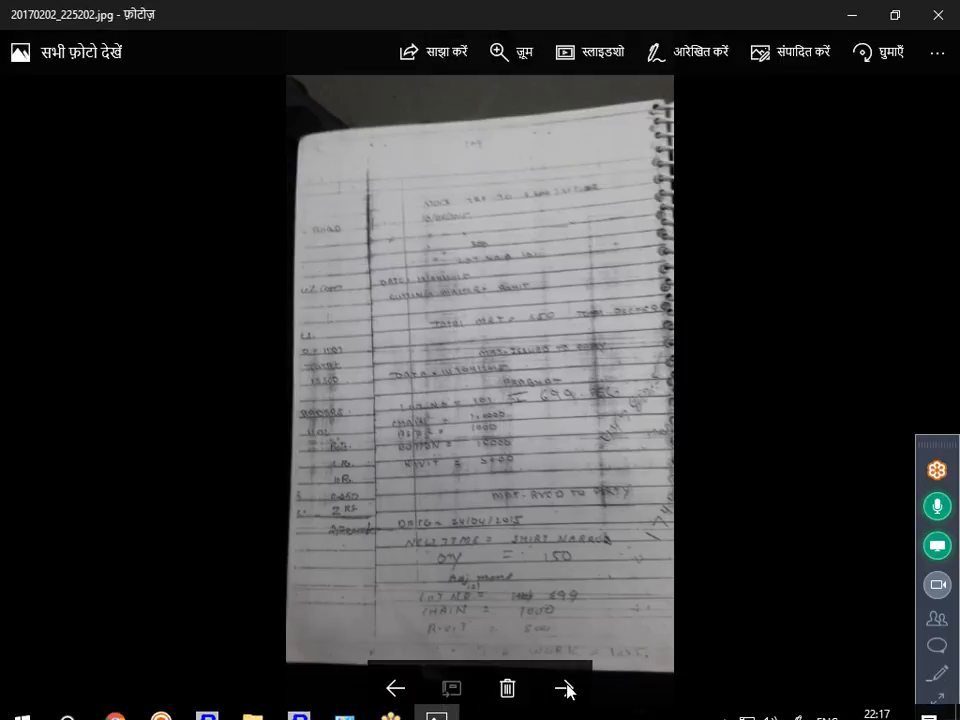
# Page forward through the handwritten note images from 20170202_225202 to 20170202_225248.
pyautogui.click(565, 688)
pyautogui.click(565, 688)
pyautogui.click(565, 688)
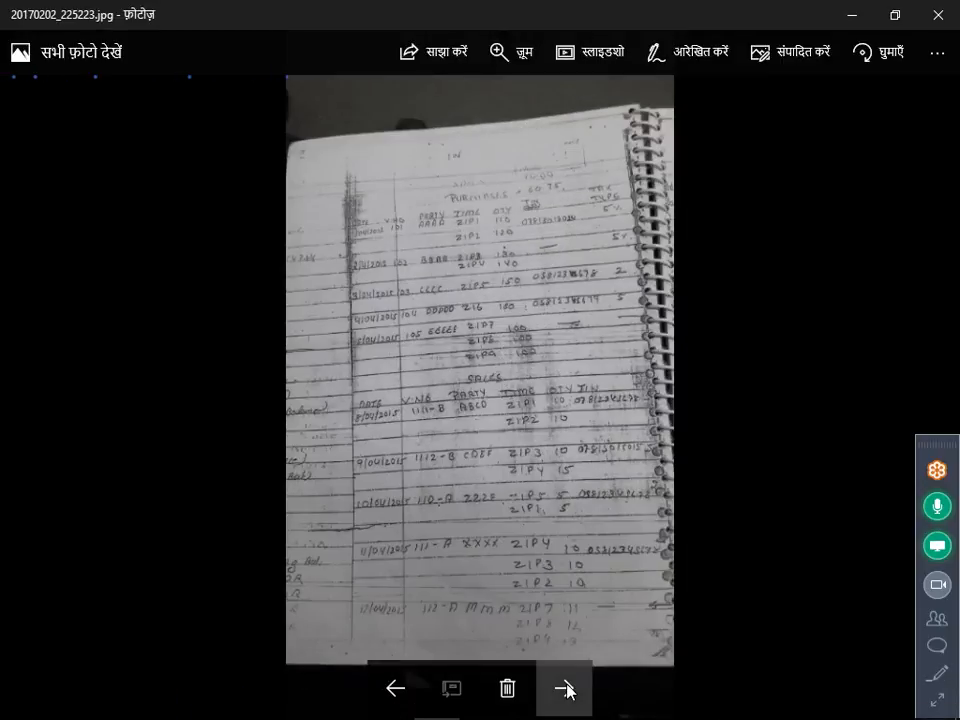
pyautogui.click(565, 688)
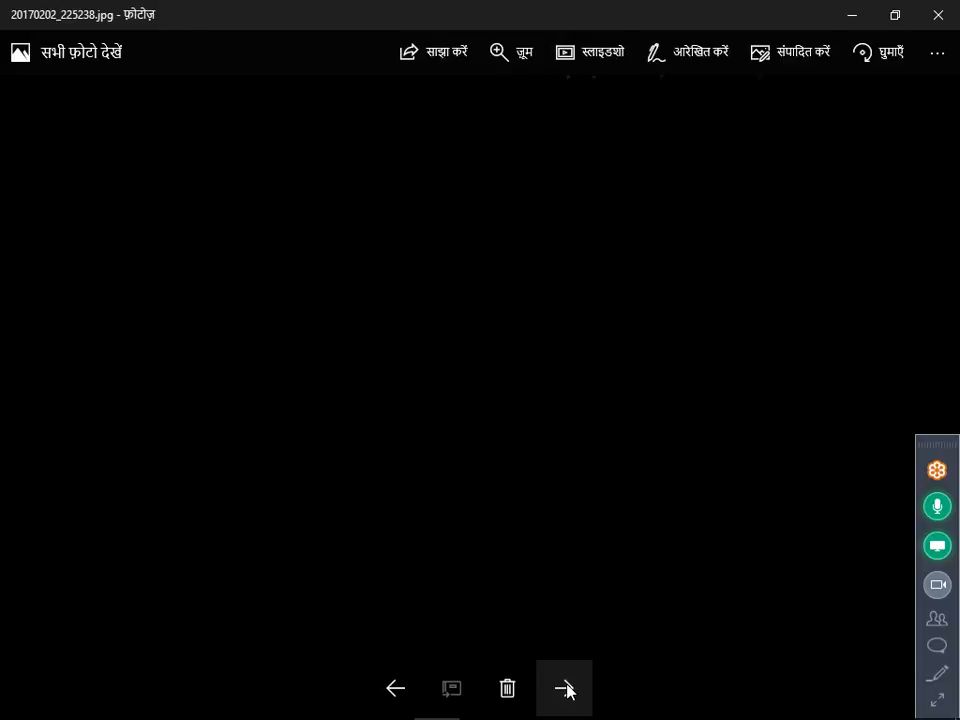
pyautogui.click(565, 688)
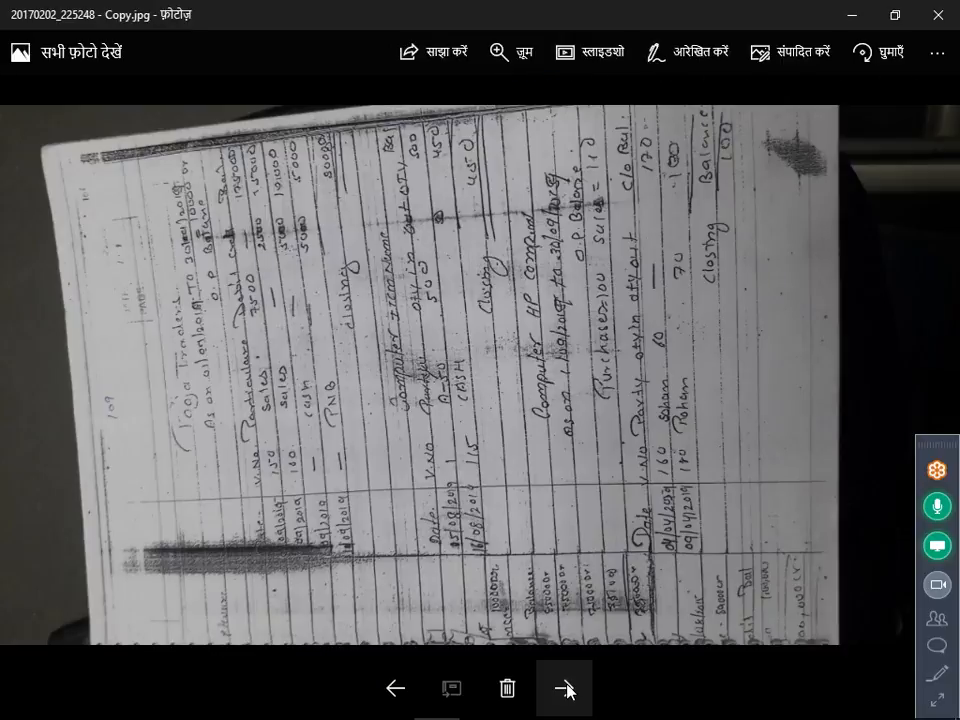
pyautogui.click(565, 688)
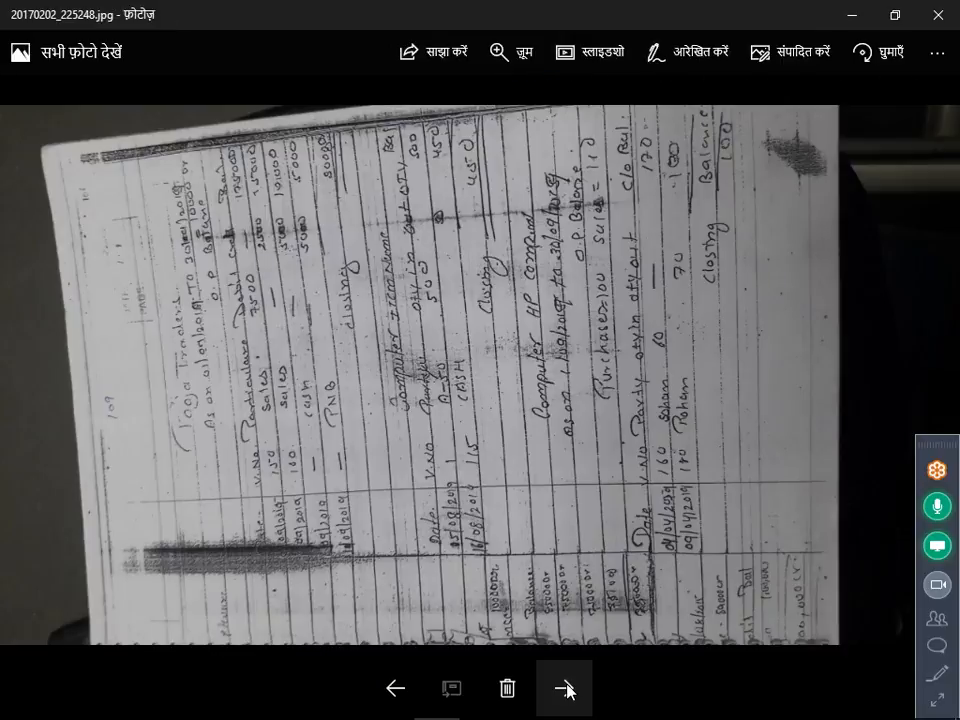
# Page forward through the handwritten note images from 20170202_225248 to 20170204_193237, magnifying 20170202_225505 on the way.
pyautogui.click(565, 688)
pyautogui.click(565, 688)
pyautogui.click(565, 688)
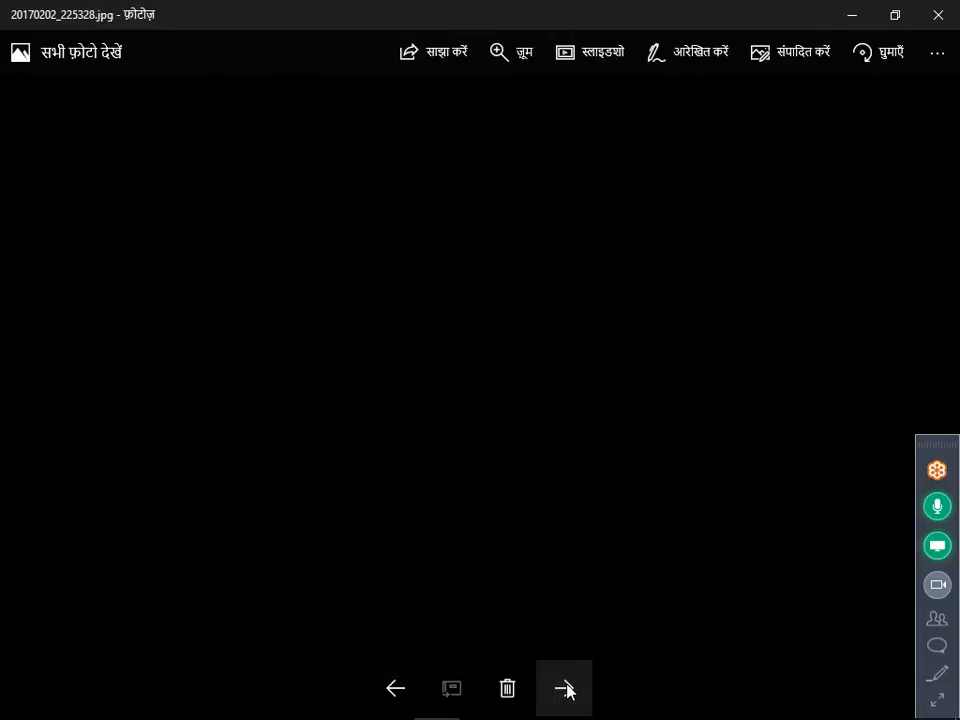
pyautogui.click(565, 688)
pyautogui.click(565, 688)
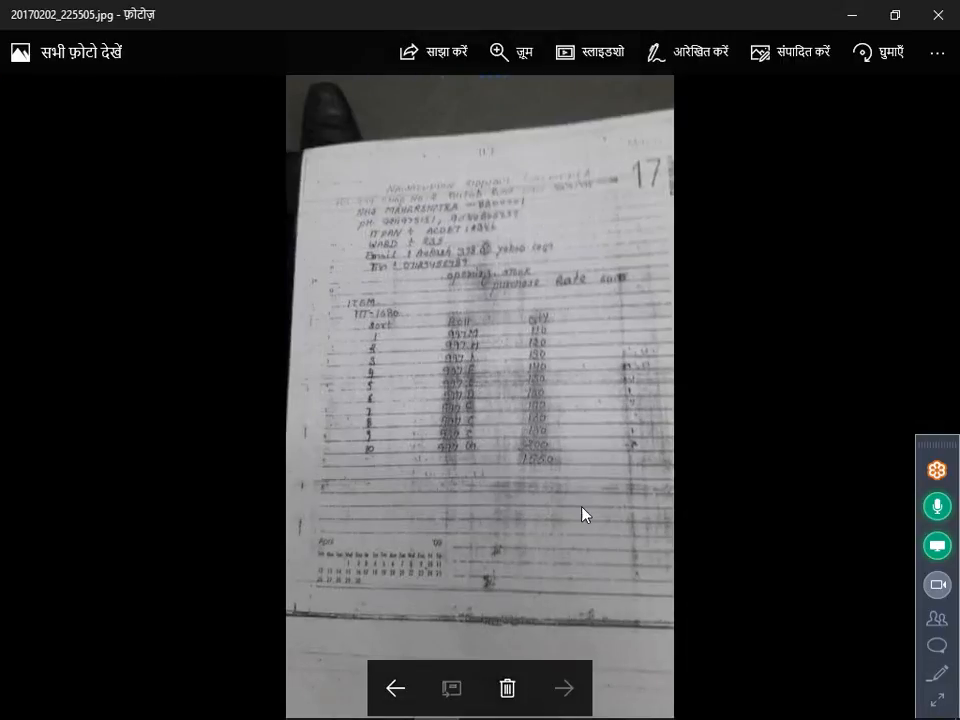
pyautogui.scroll(2, 583, 514)
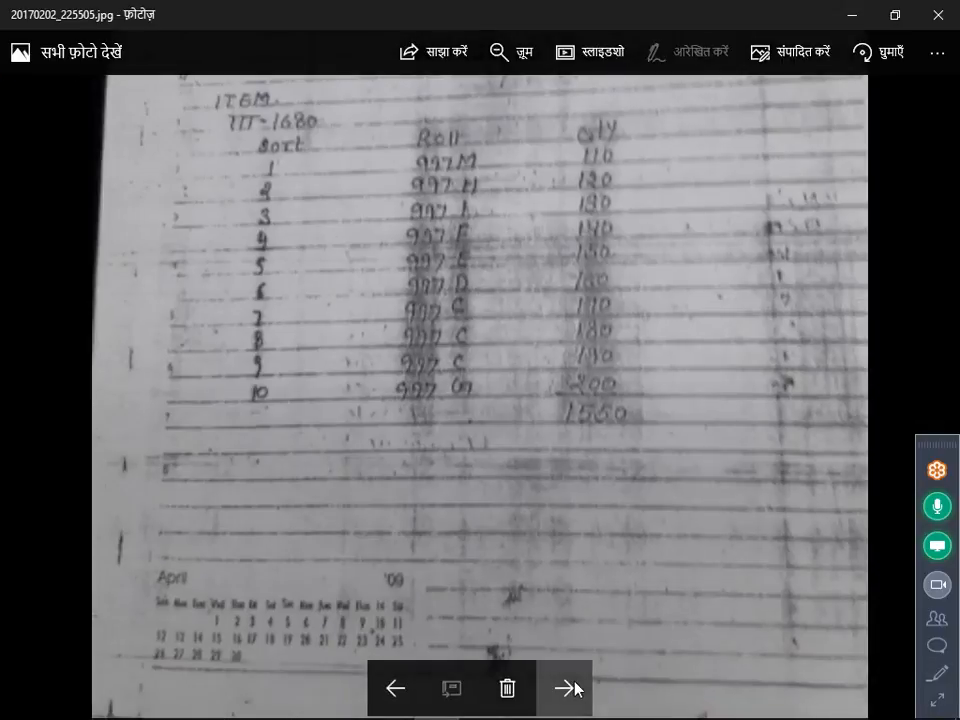
pyautogui.click(575, 688)
pyautogui.click(575, 688)
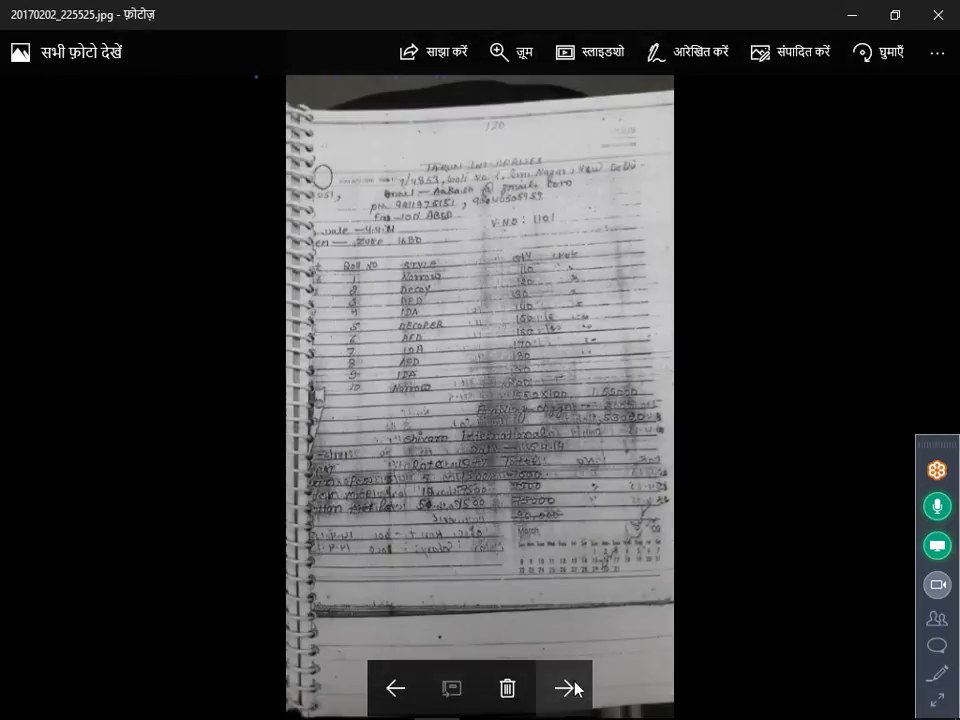
pyautogui.click(566, 688)
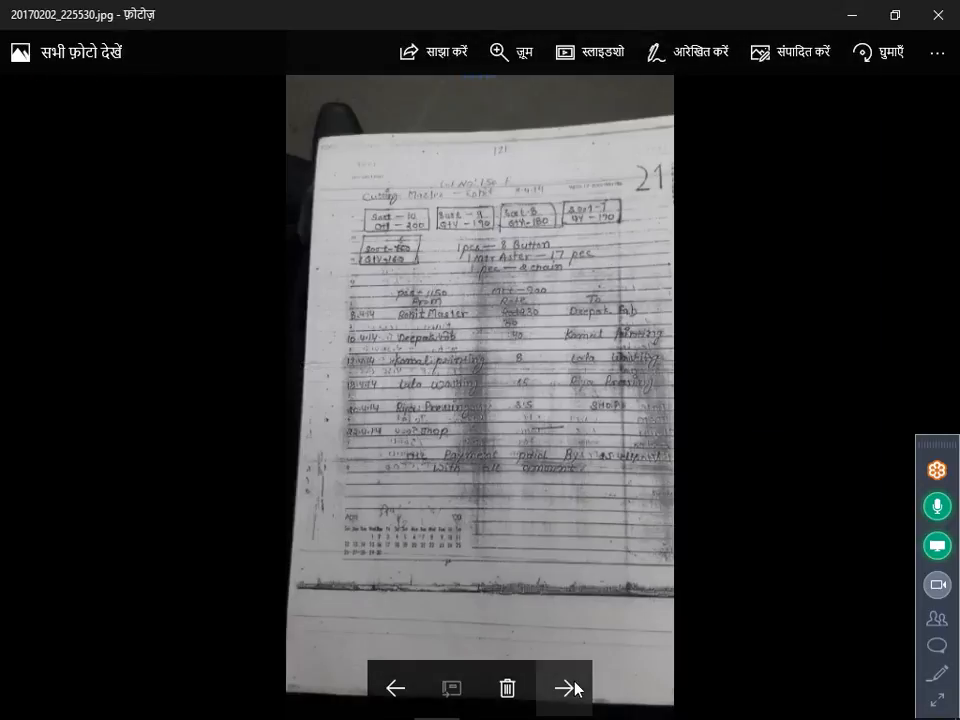
pyautogui.click(575, 688)
pyautogui.click(575, 688)
pyautogui.click(575, 688)
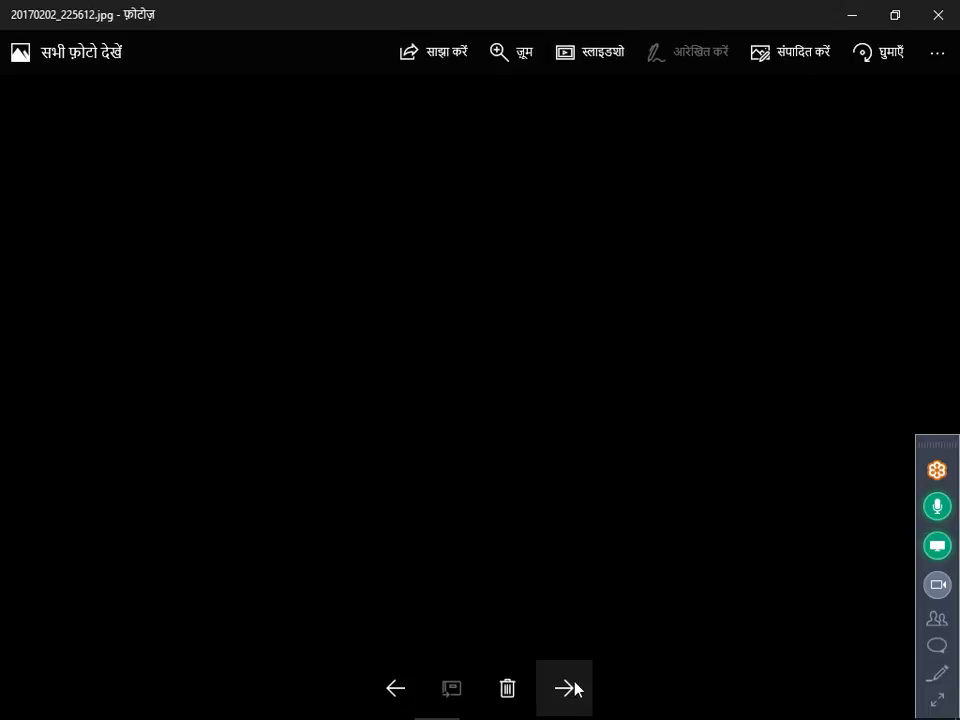
pyautogui.click(575, 688)
pyautogui.click(575, 688)
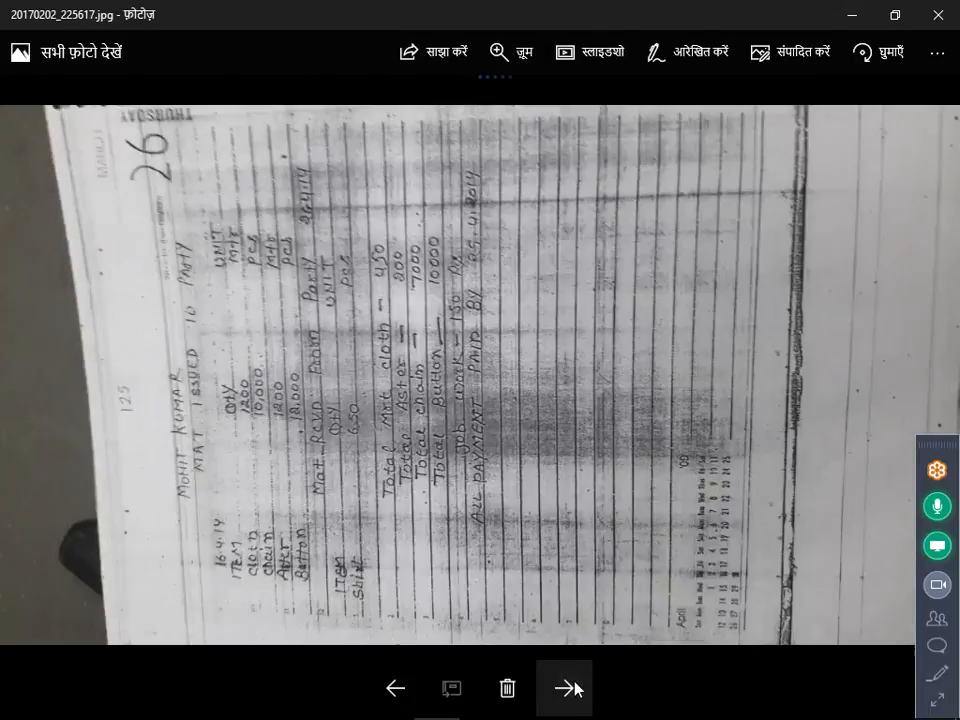
pyautogui.click(575, 688)
pyautogui.click(575, 688)
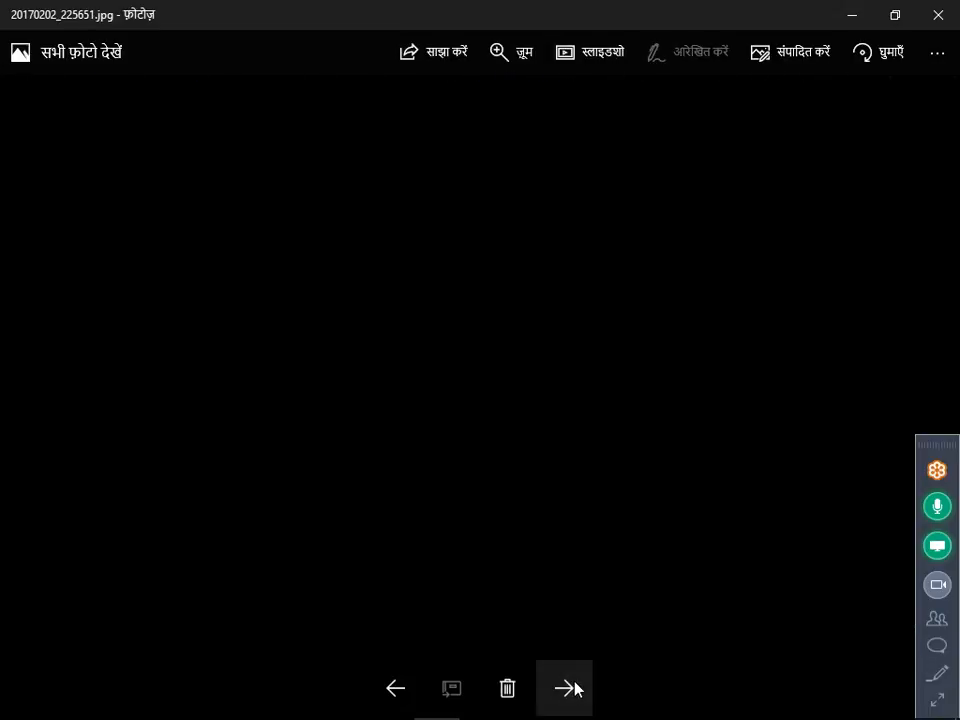
pyautogui.click(575, 688)
pyautogui.click(575, 688)
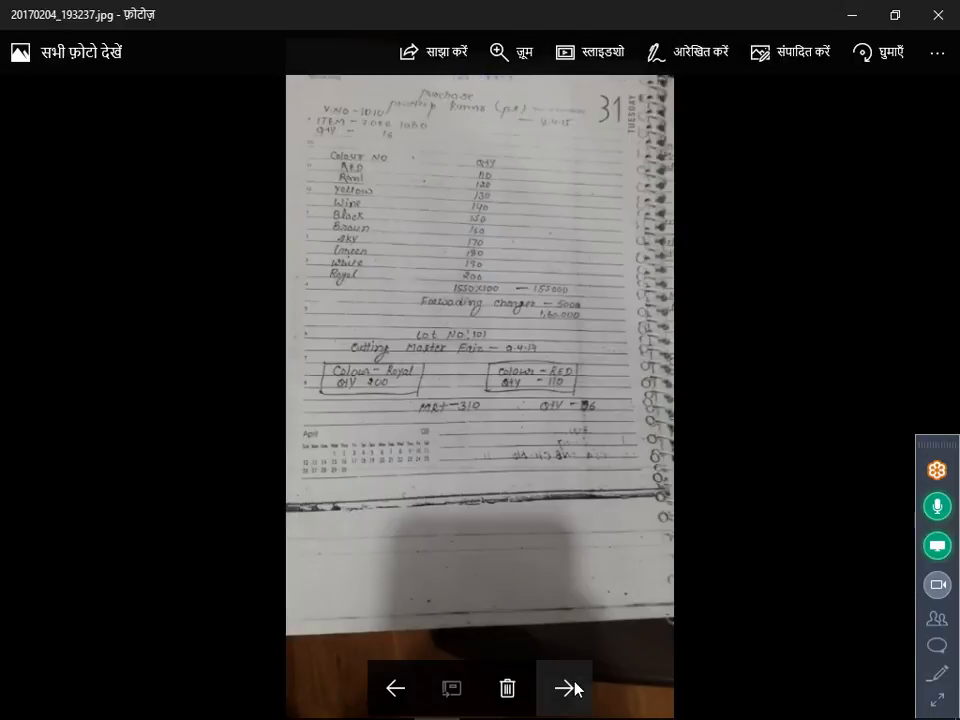
# Continue paging through the handwritten note images from 20170204_193237 to 20170204_193521.
pyautogui.click(575, 688)
pyautogui.click(575, 688)
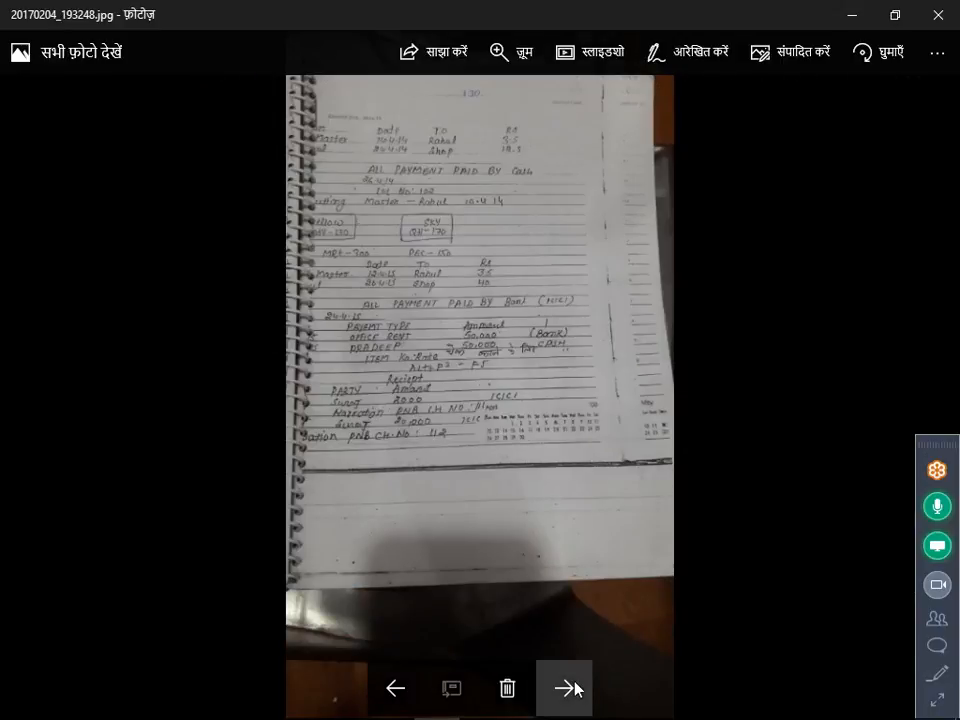
pyautogui.click(575, 688)
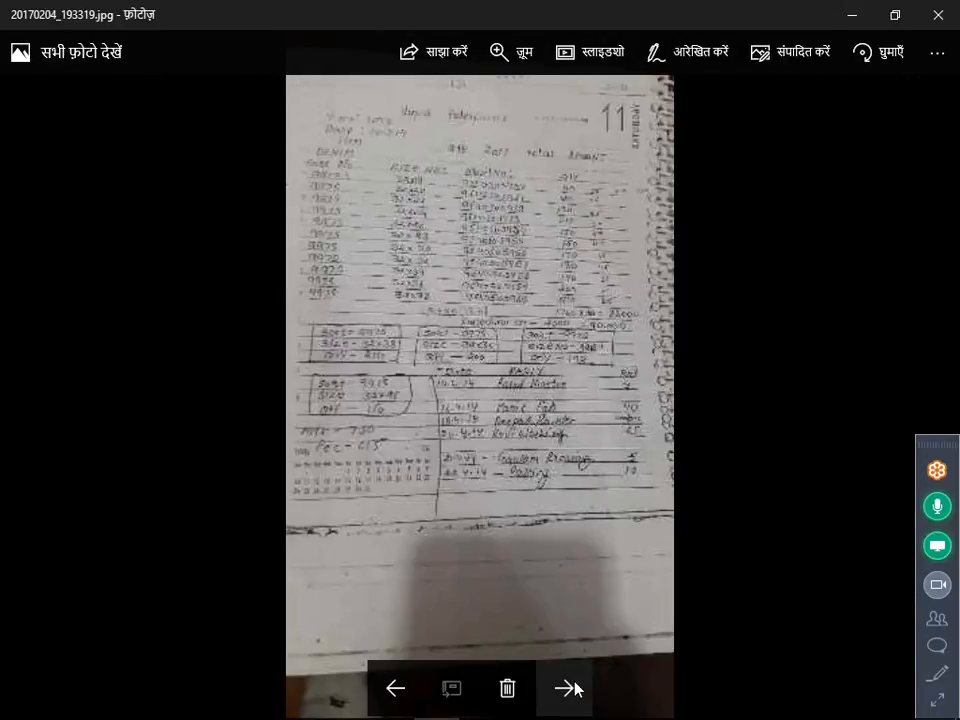
pyautogui.click(575, 688)
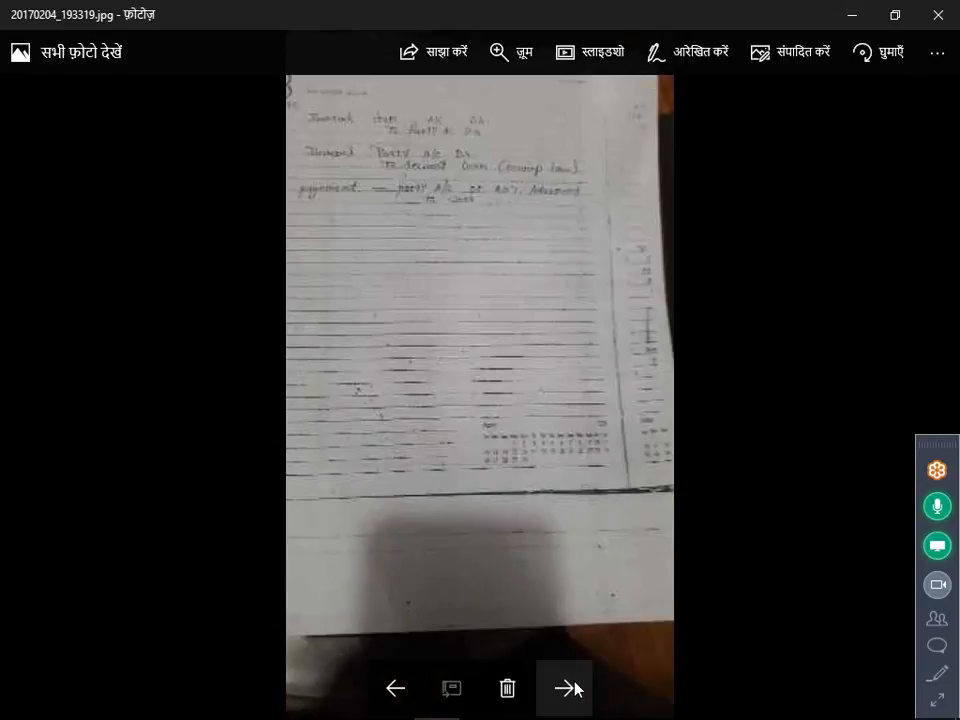
pyautogui.click(575, 688)
pyautogui.click(575, 688)
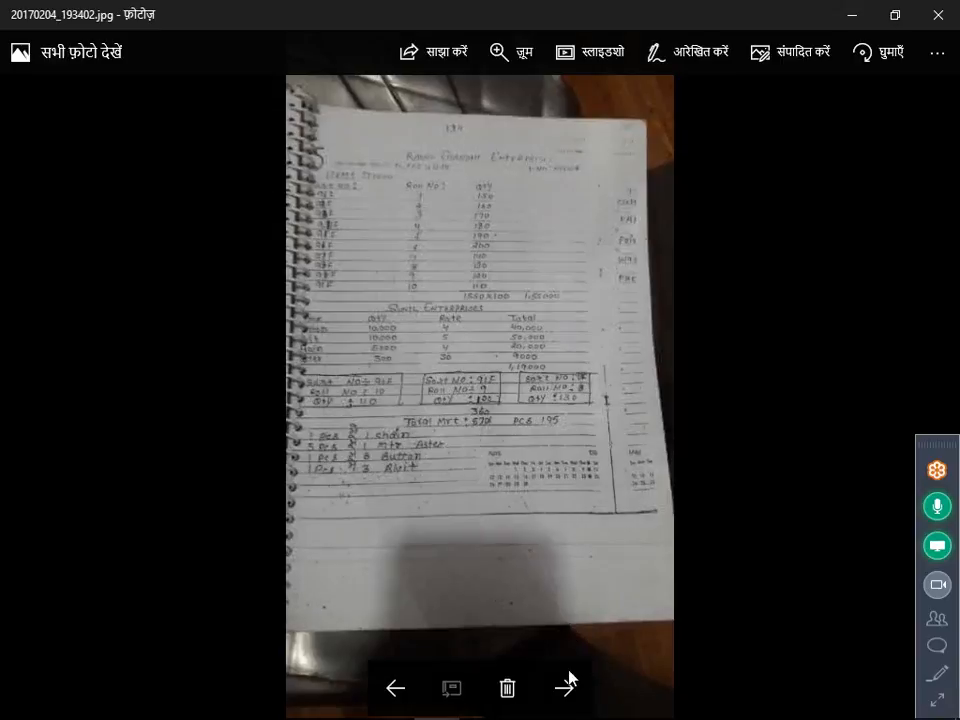
pyautogui.click(571, 679)
pyautogui.click(570, 679)
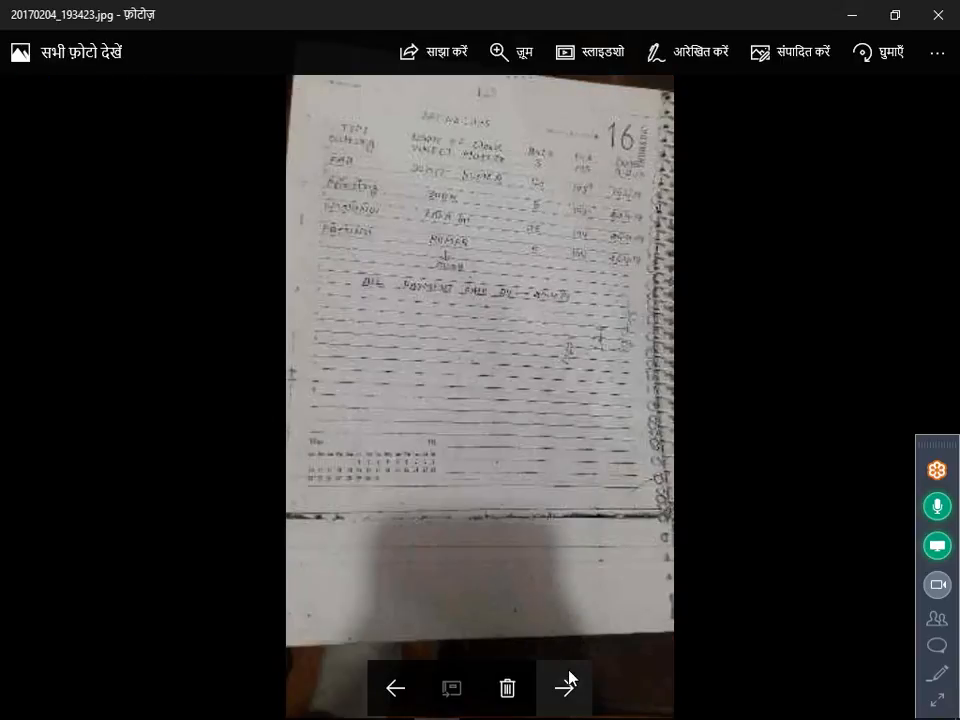
pyautogui.click(570, 679)
pyautogui.click(570, 679)
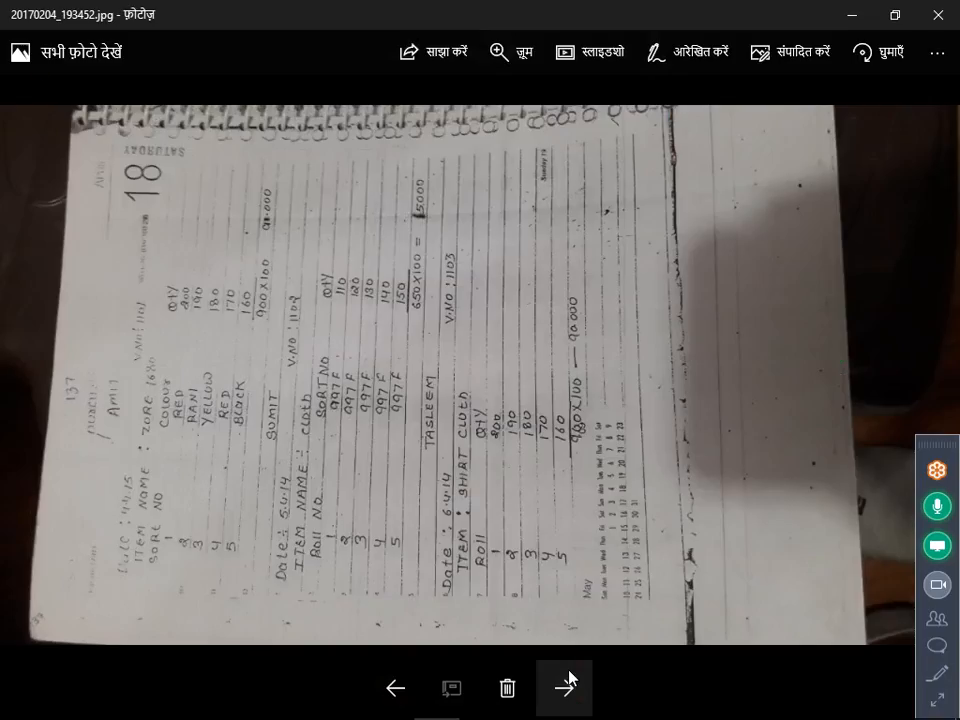
pyautogui.click(570, 679)
pyautogui.click(570, 679)
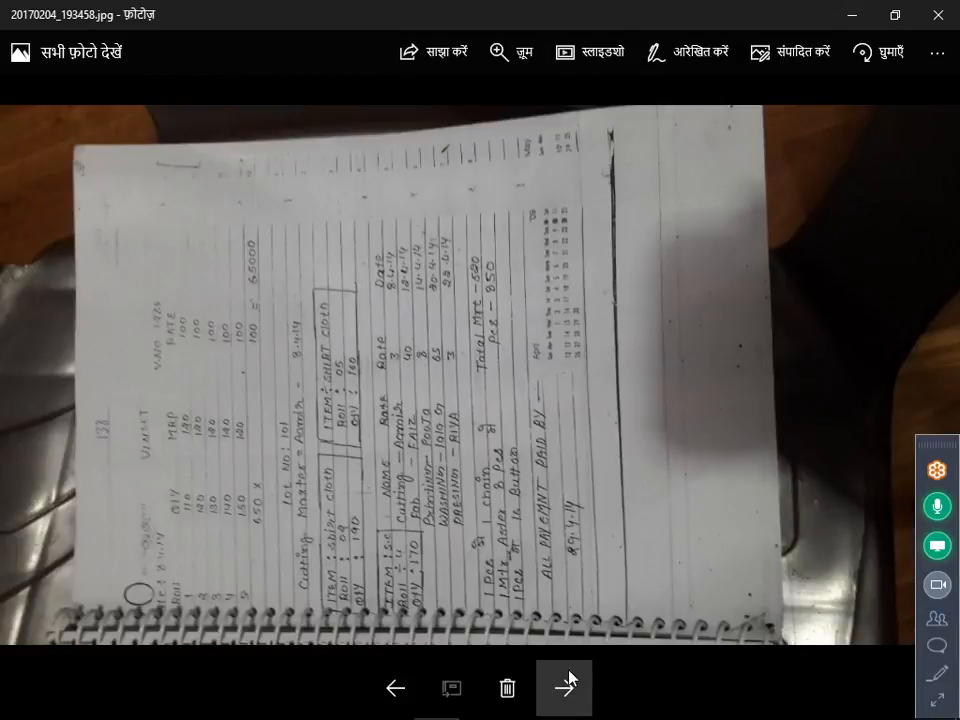
pyautogui.click(570, 679)
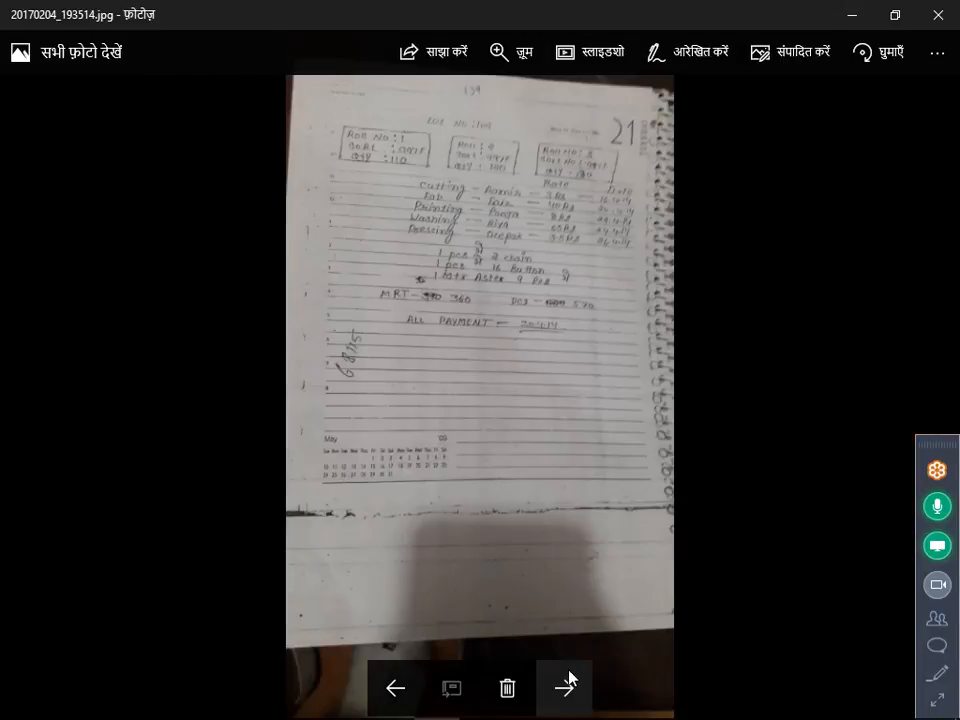
pyautogui.click(567, 682)
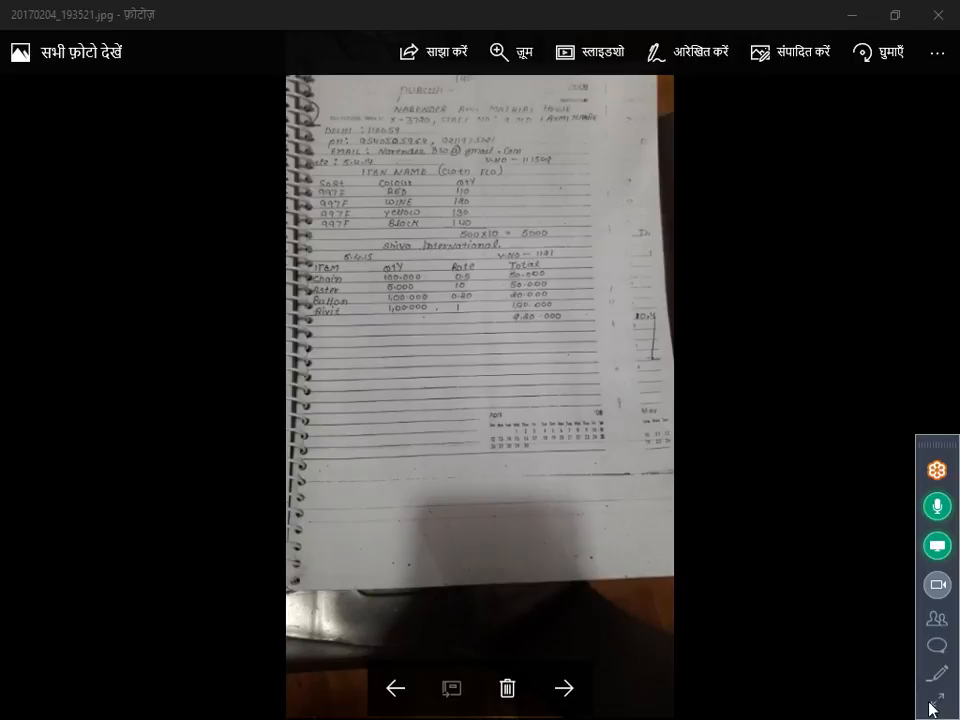
# Expand the GoToMeeting control panel and page forward to note image 20170204_193653.
pyautogui.click(933, 703)
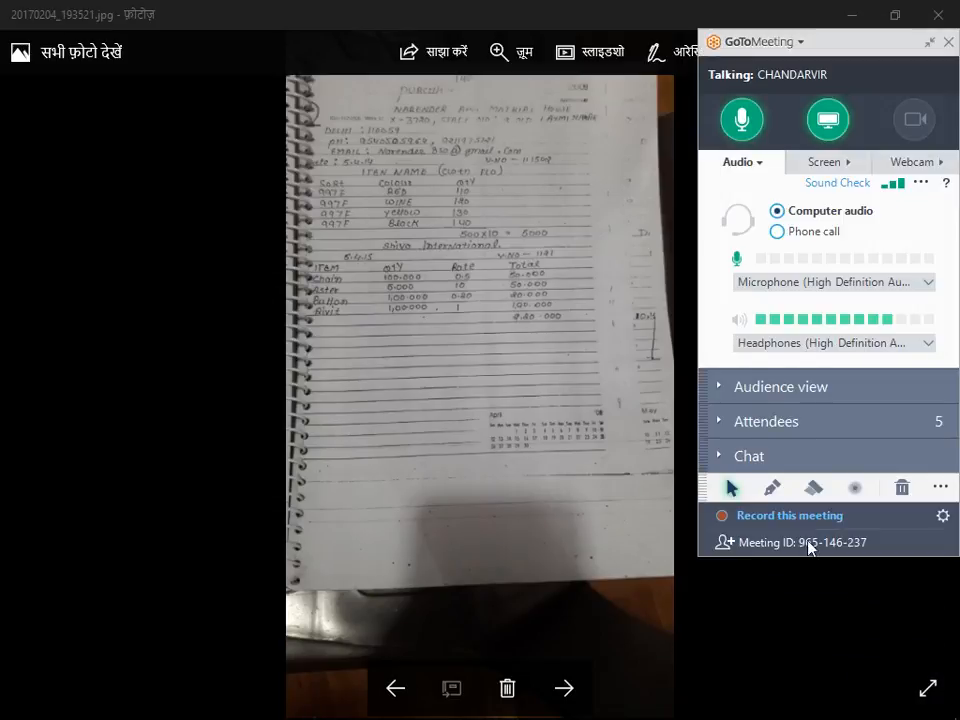
pyautogui.click(564, 684)
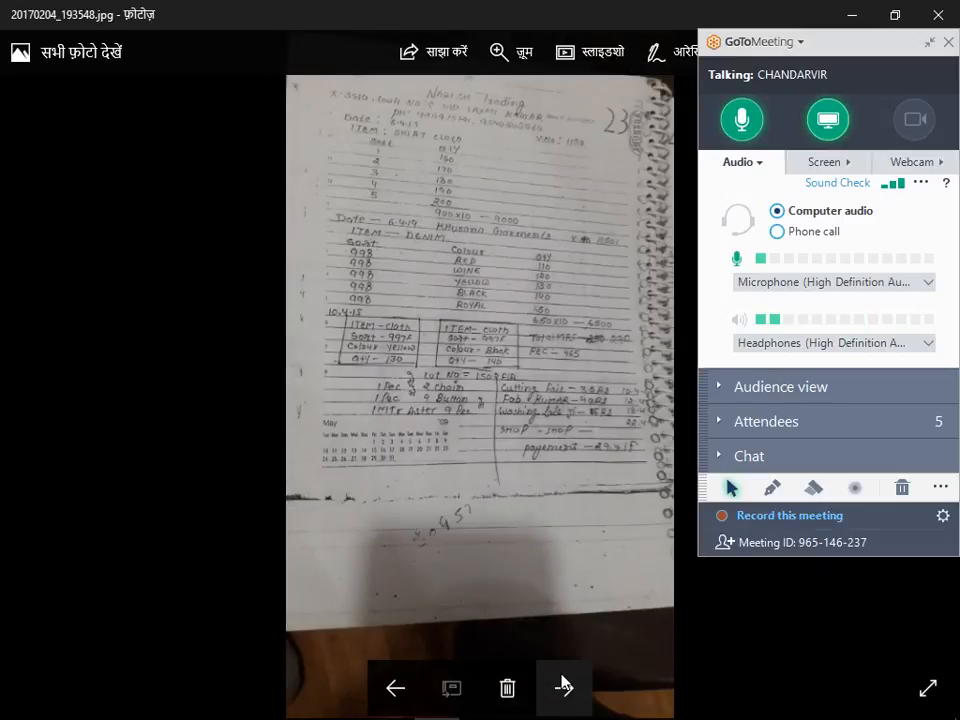
pyautogui.click(563, 684)
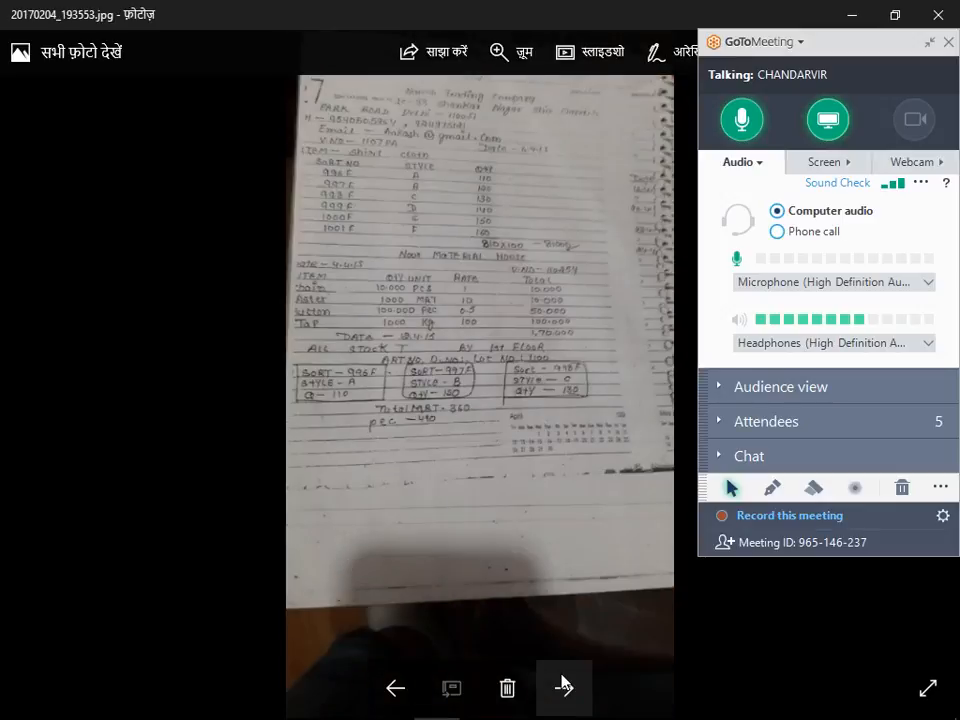
pyautogui.click(563, 684)
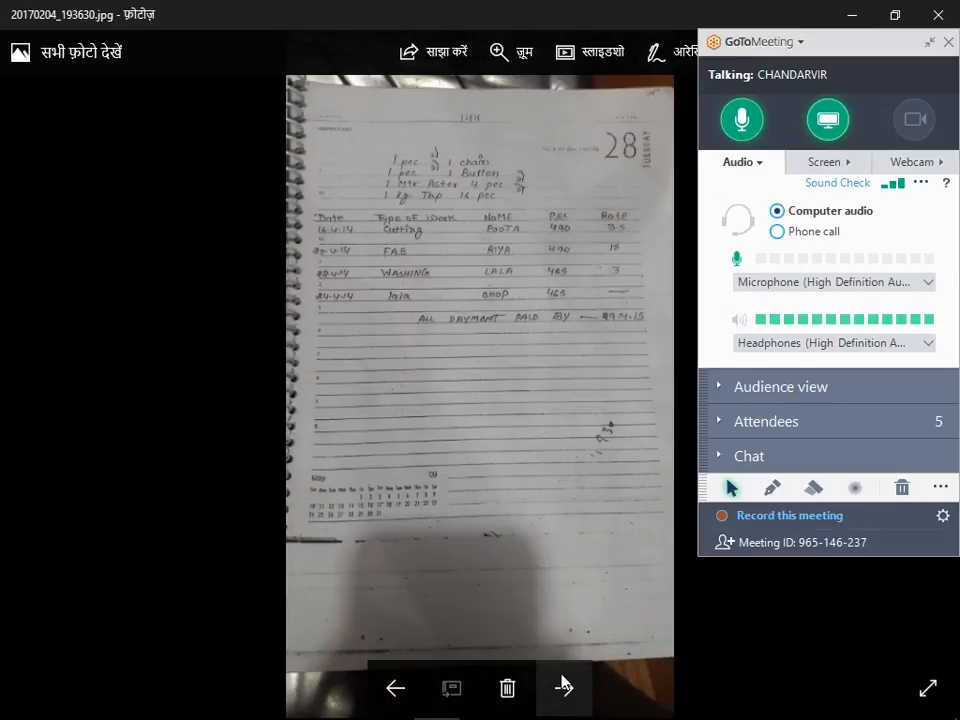
pyautogui.click(563, 686)
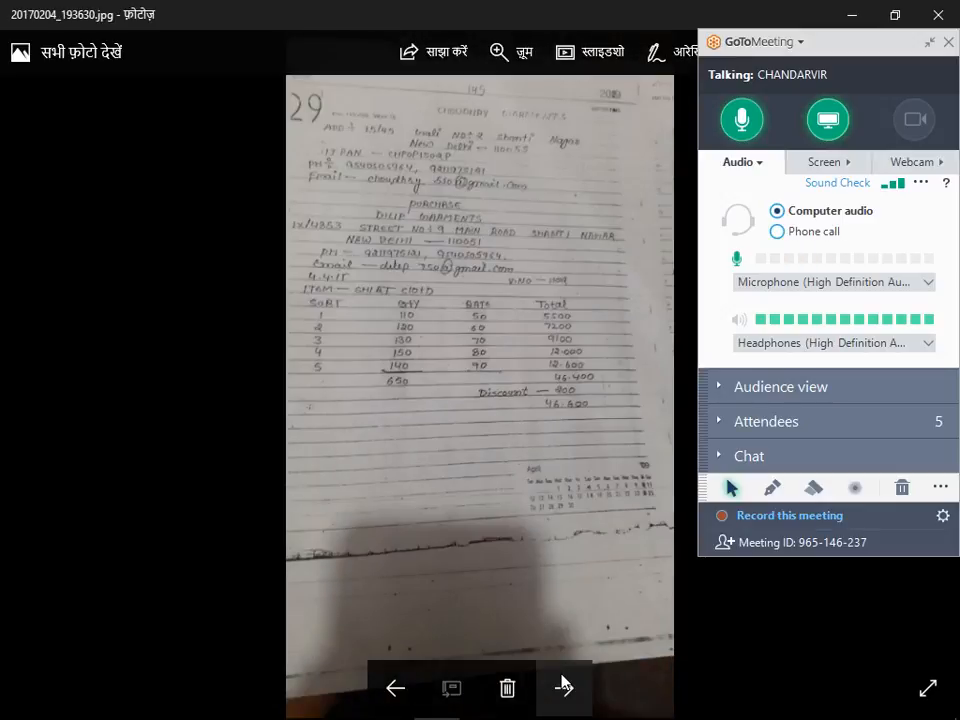
# Enlarge note image 20170204_193653, collapse the GoToMeeting panel and examine the shirt cloth purchase entry from its heading to the discount line.
pyautogui.doubleClick(533, 462)
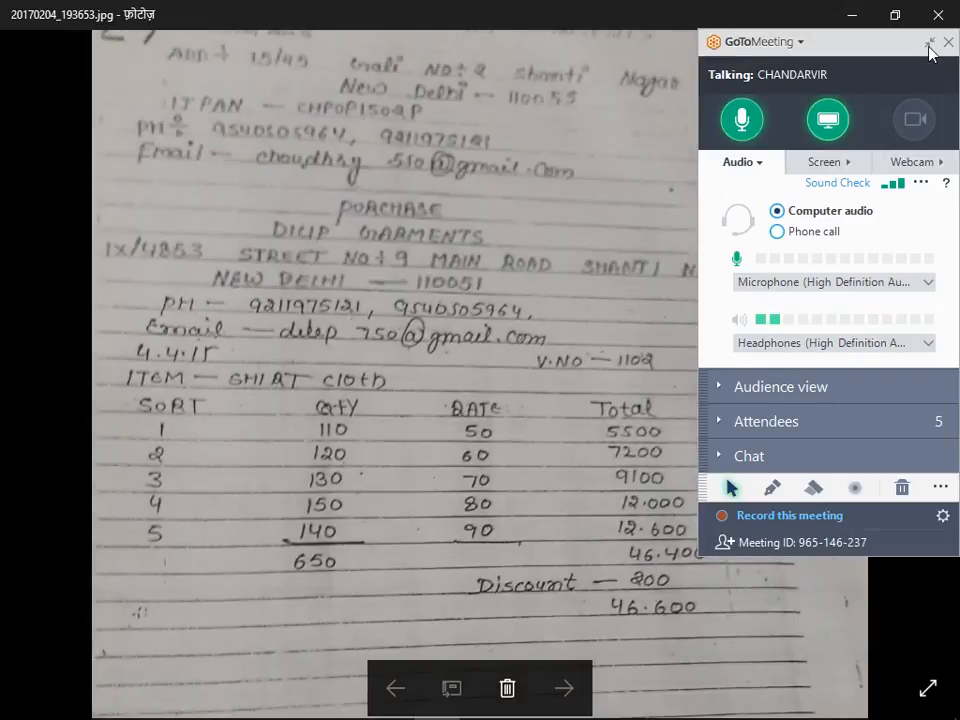
pyautogui.click(929, 42)
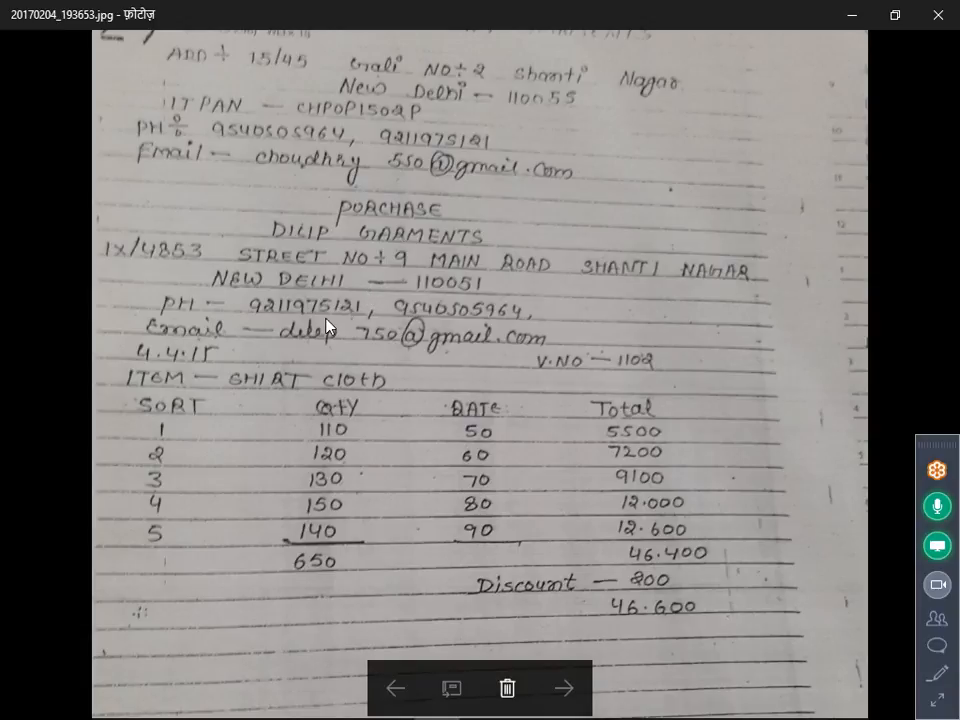
pyautogui.moveTo(326, 327); pyautogui.dragTo(274, 390)
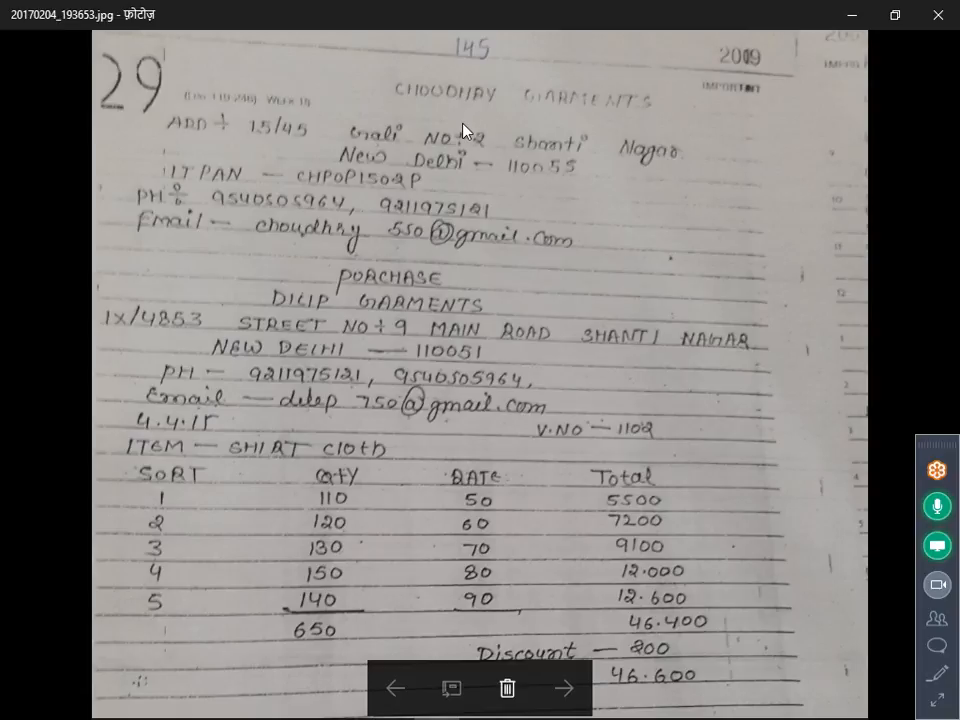
pyautogui.moveTo(229, 510); pyautogui.dragTo(229, 401)
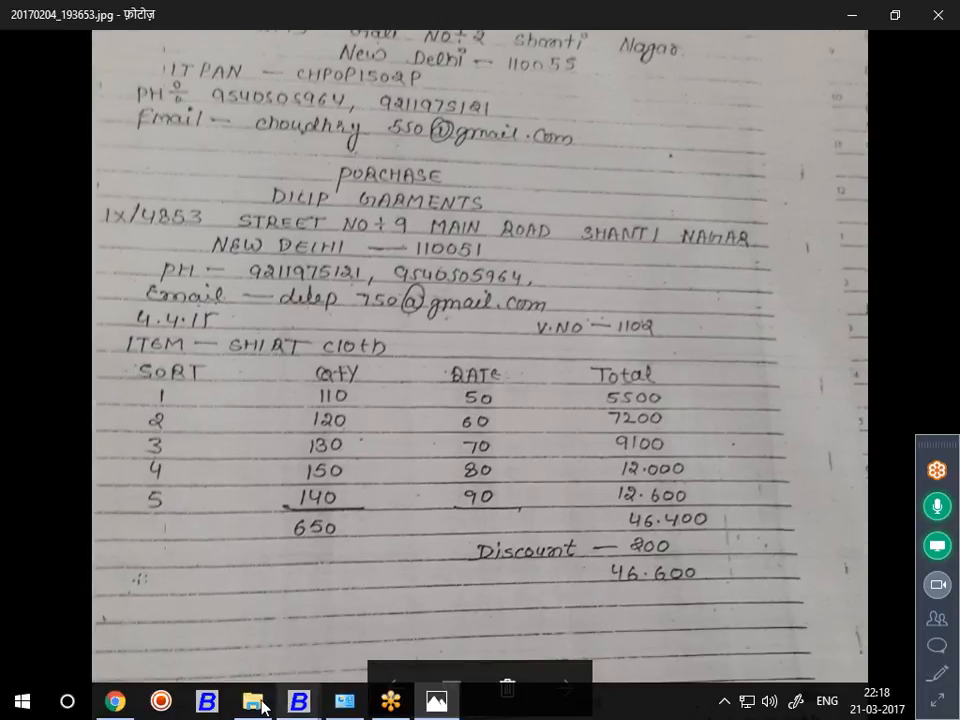
# Switch to the Busy 16 window and close company AAA.
pyautogui.click(288, 705)
pyautogui.click(257, 632)
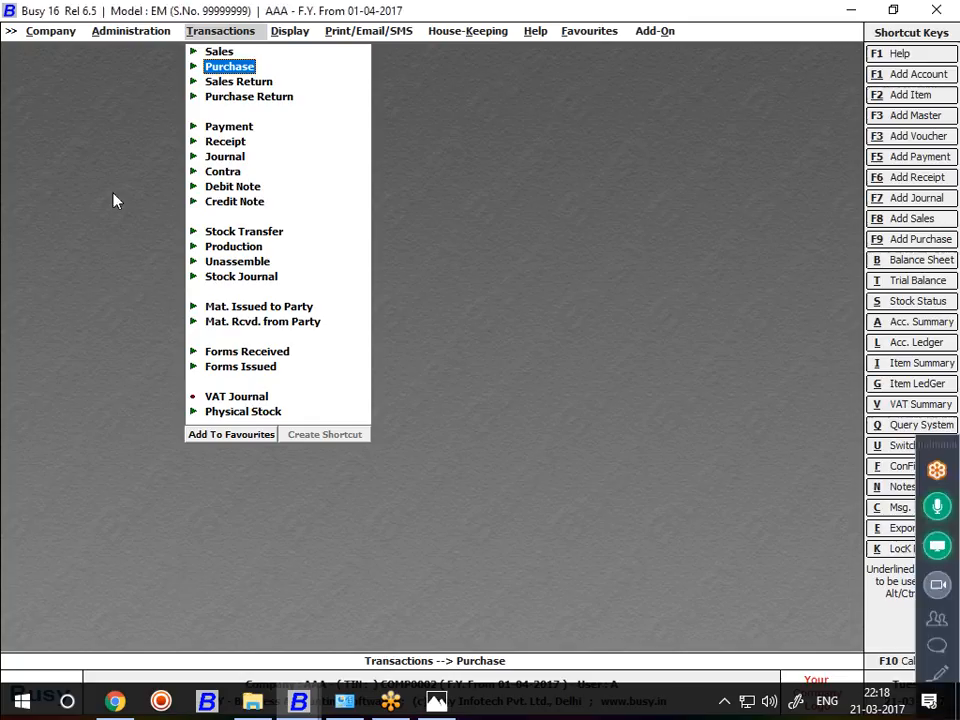
pyautogui.click(68, 29)
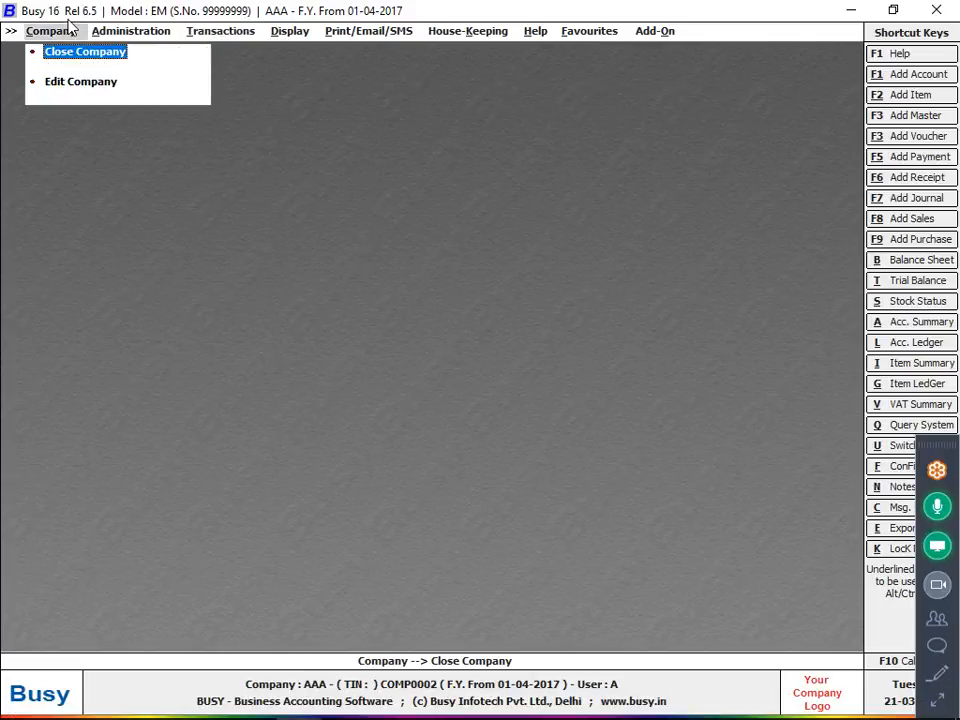
pyautogui.press('Return')
# Open the Set Data Directory settings for the company data.
pyautogui.press('Down')
pyautogui.press('Down')
pyautogui.press('Down')
pyautogui.press('Down')
pyautogui.press('Down')
pyautogui.press('Down')
pyautogui.press('Down')
pyautogui.press('Down')
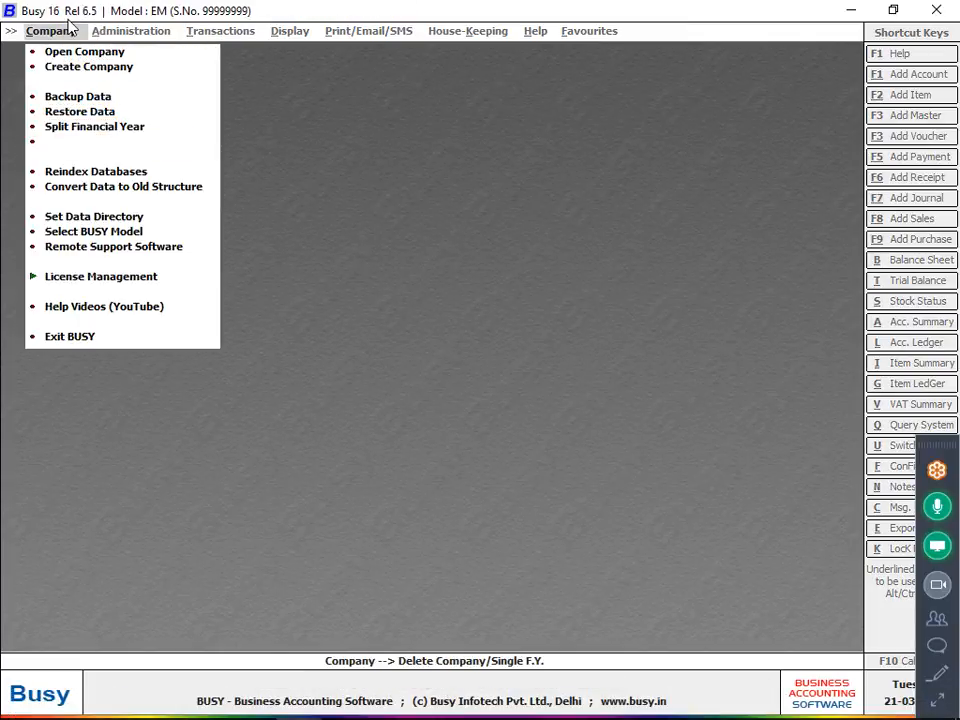
pyautogui.press('Return')
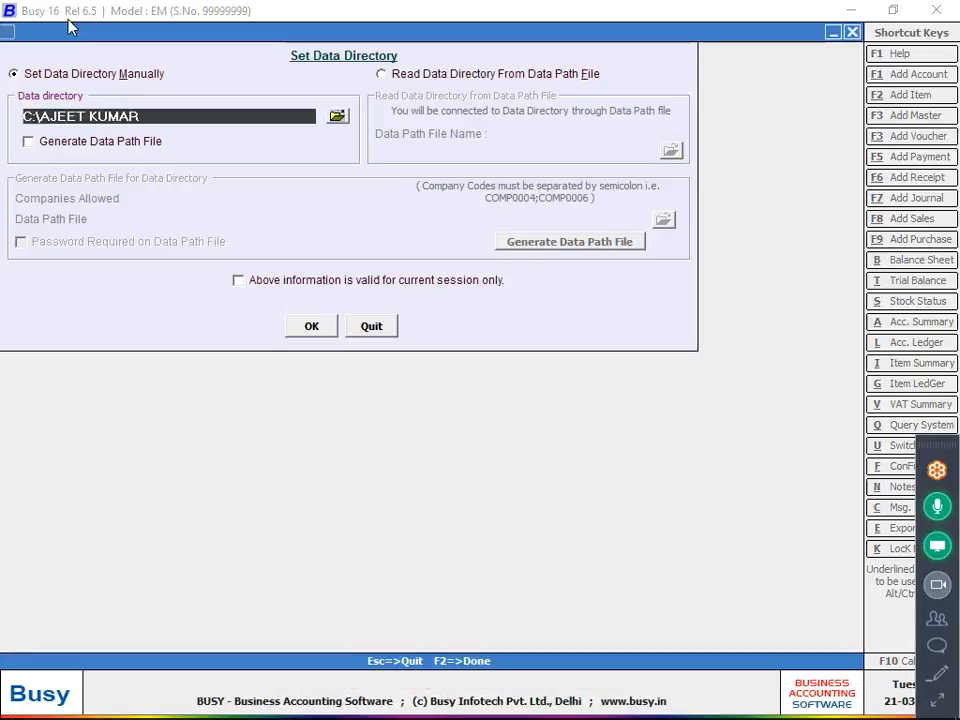
# Set the company data directory to the New folder directory on Local Disk (C:).
pyautogui.click(337, 117)
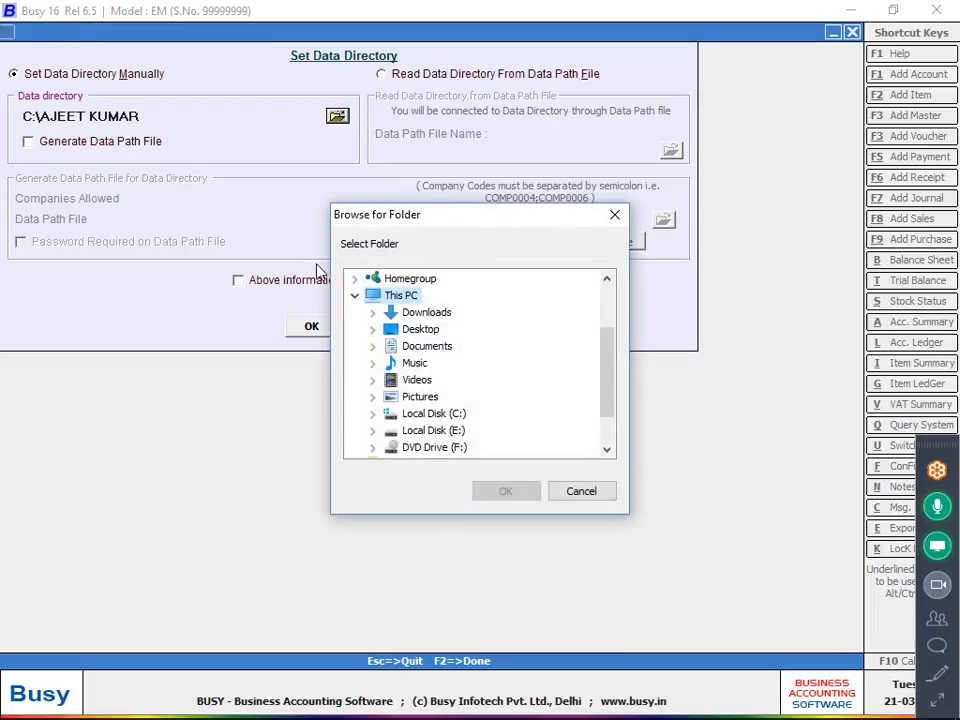
pyautogui.click(373, 431)
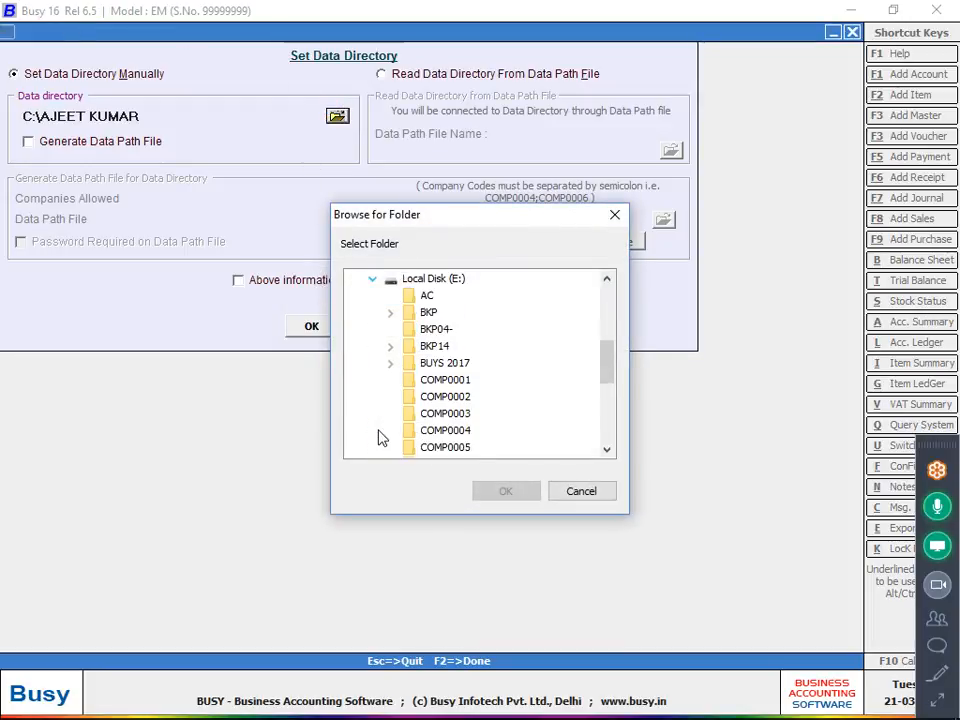
pyautogui.click(391, 365)
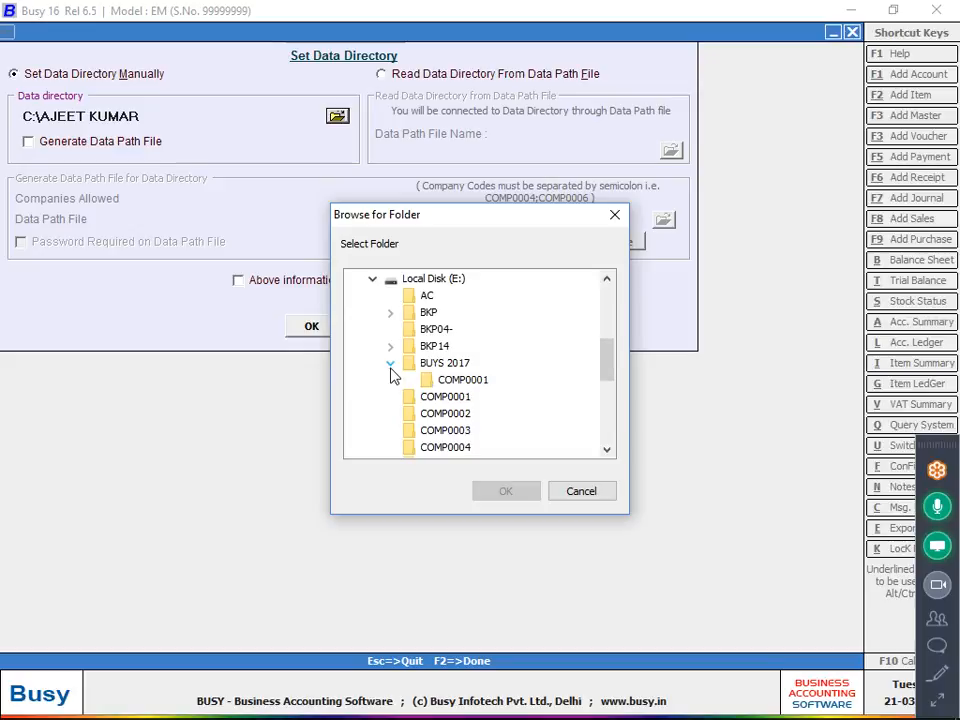
pyautogui.click(391, 365)
pyautogui.scroll(2, 391, 372)
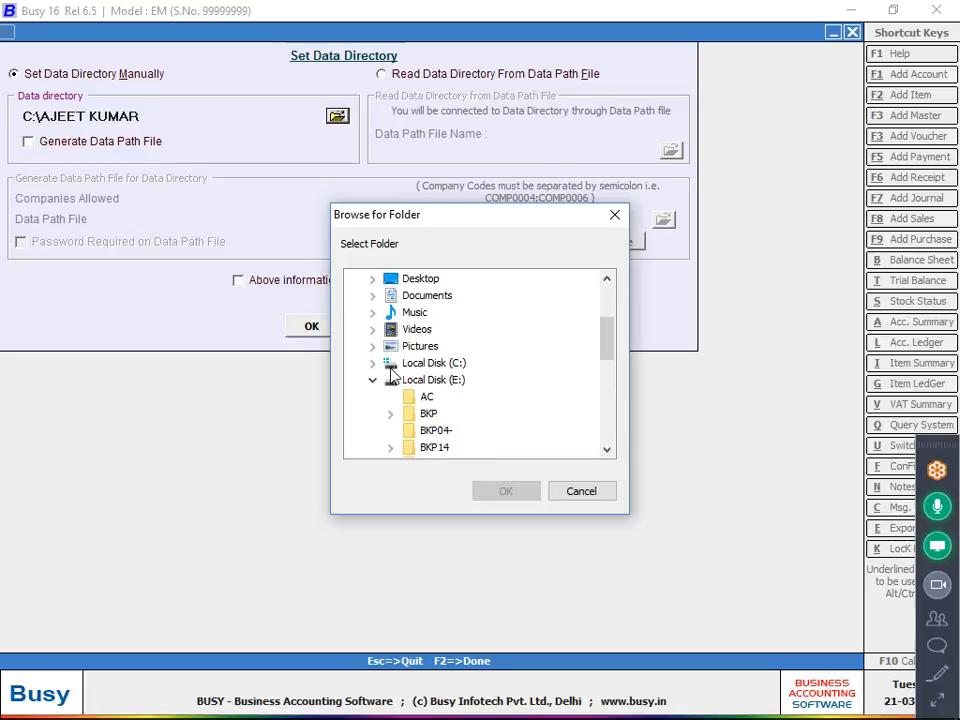
pyautogui.click(381, 363)
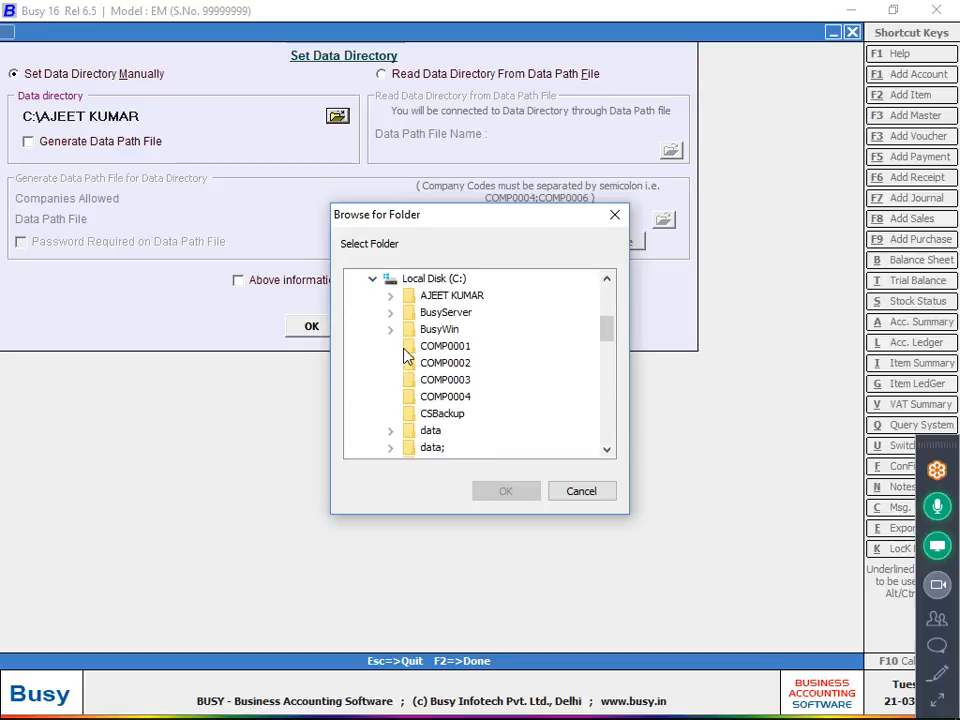
pyautogui.scroll(-3, 405, 355)
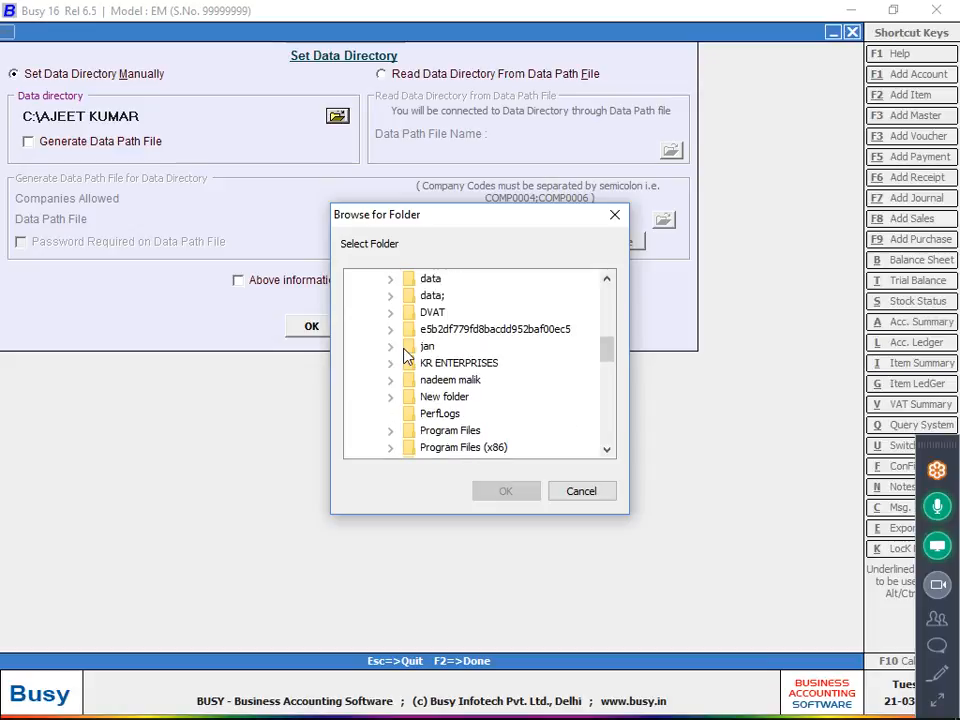
pyautogui.click(391, 397)
pyautogui.click(443, 312)
pyautogui.click(489, 486)
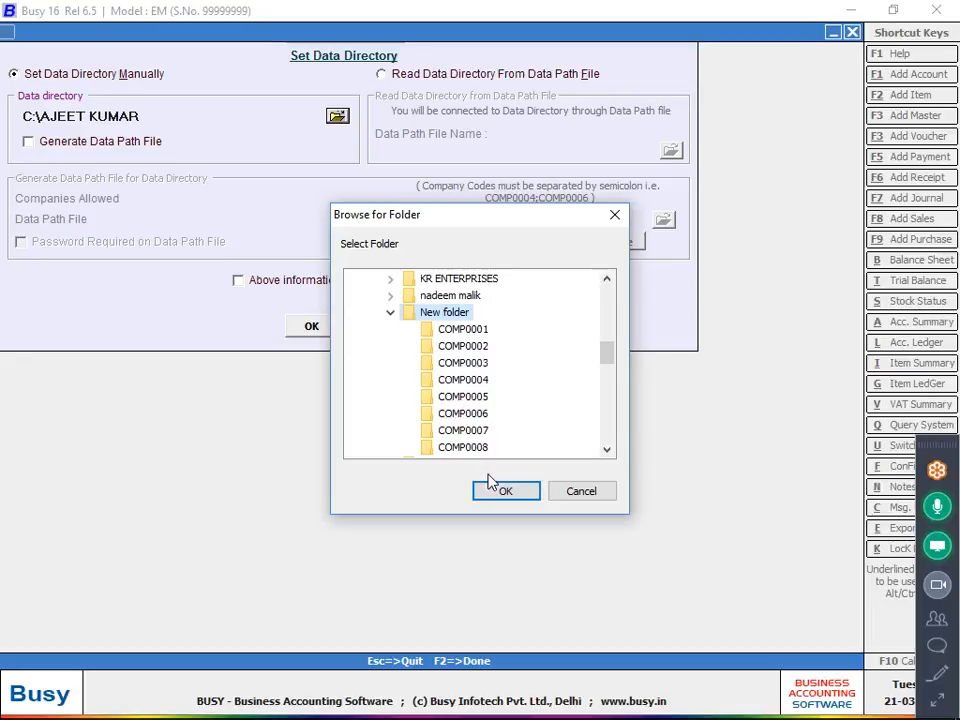
pyautogui.click(324, 338)
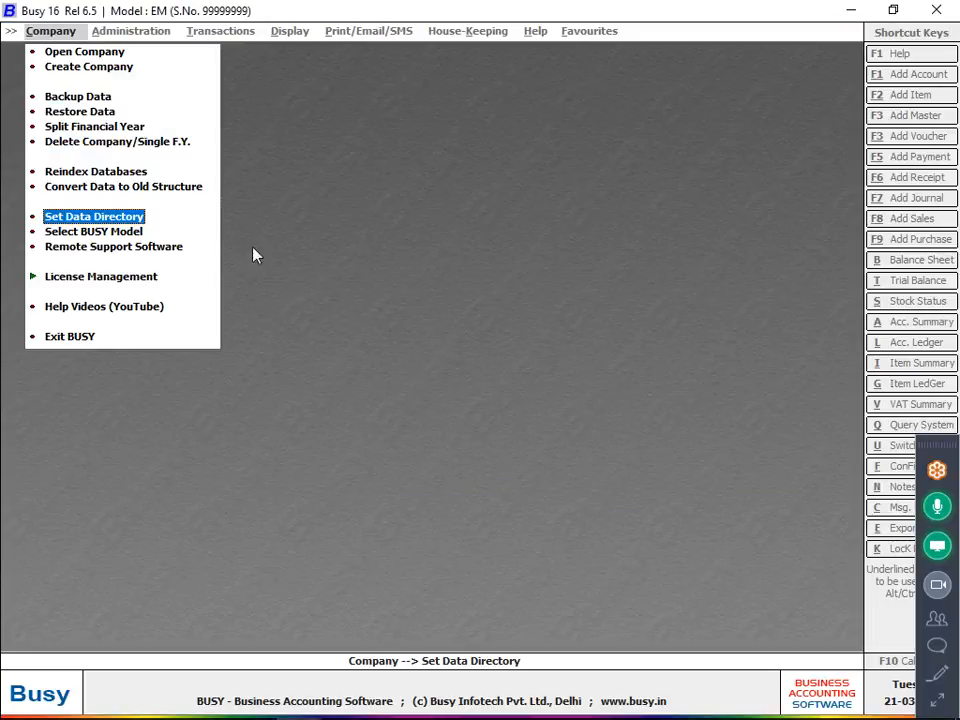
# Open company Choudhary GARMENTS and log in with its user name and password.
pyautogui.click(116, 48)
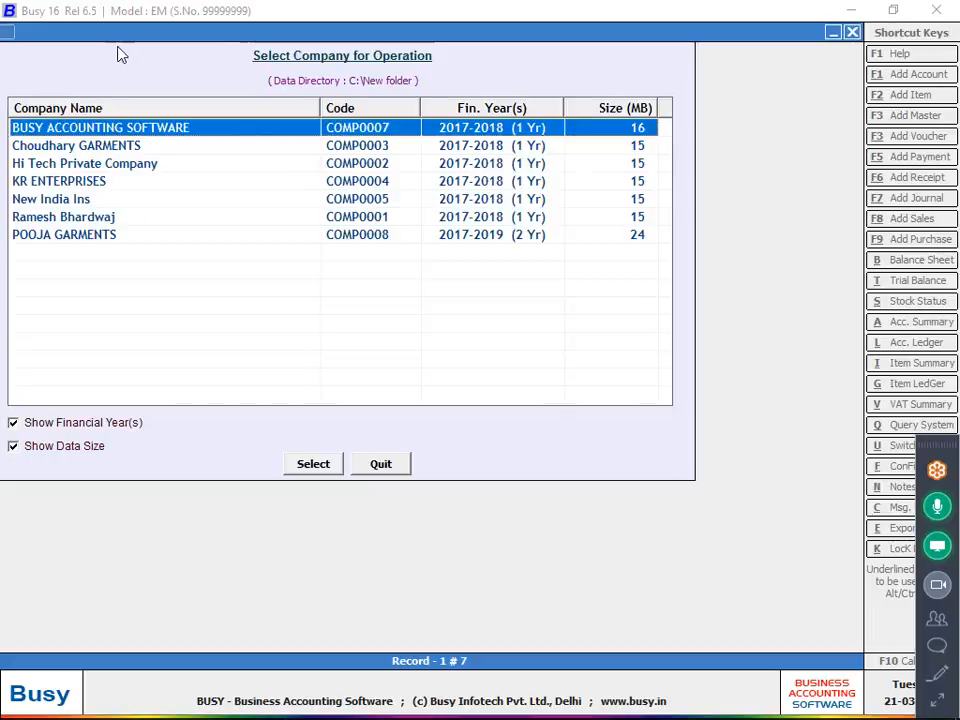
pyautogui.click(146, 150)
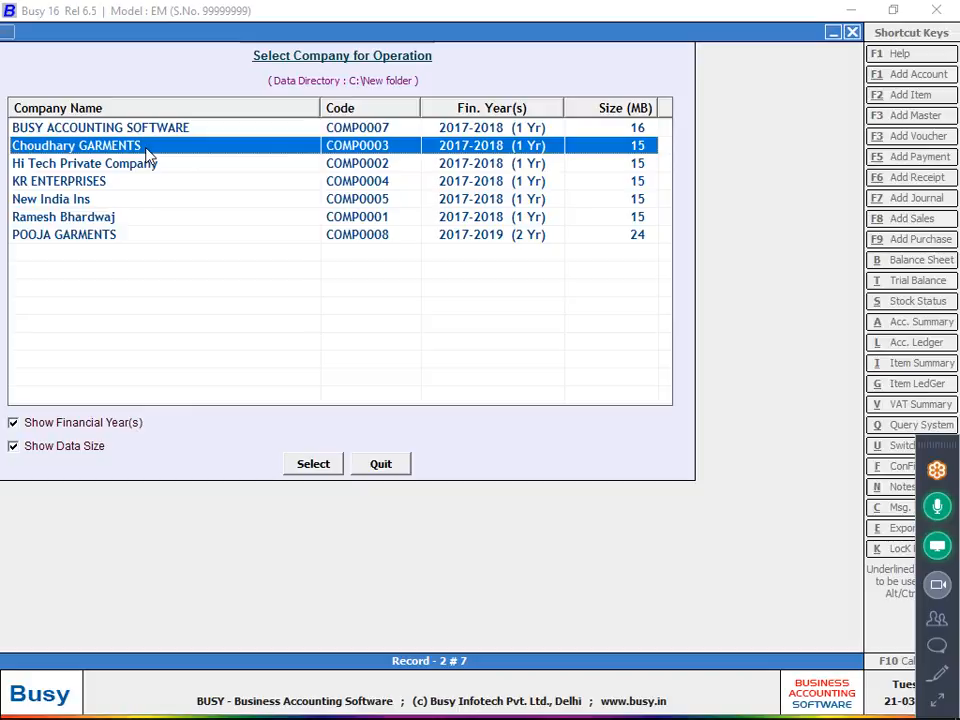
pyautogui.press('Return')
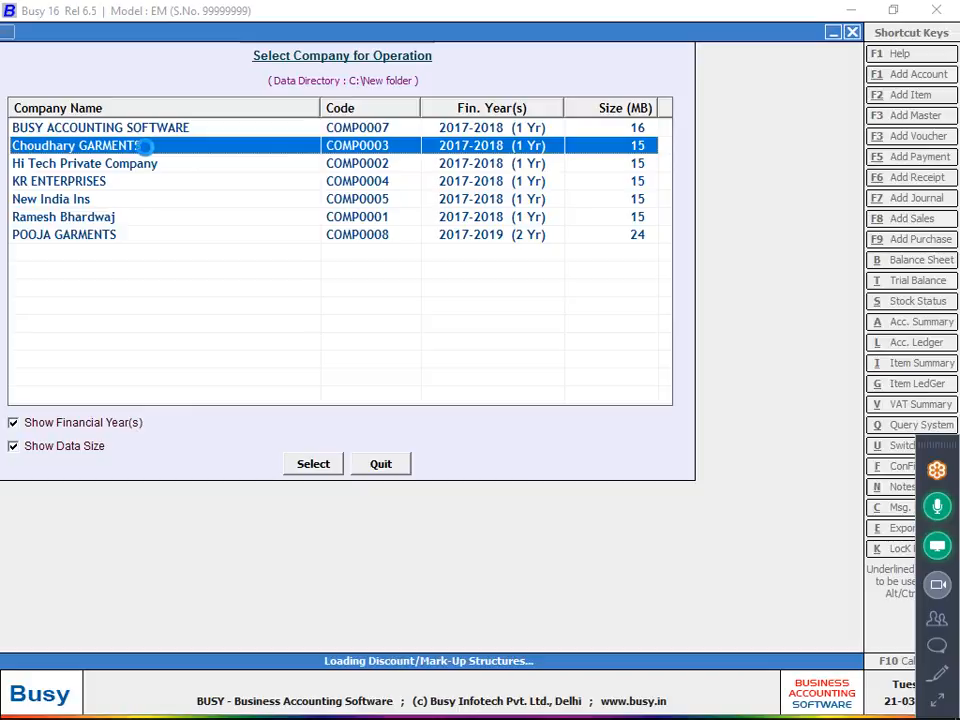
pyautogui.write('a')
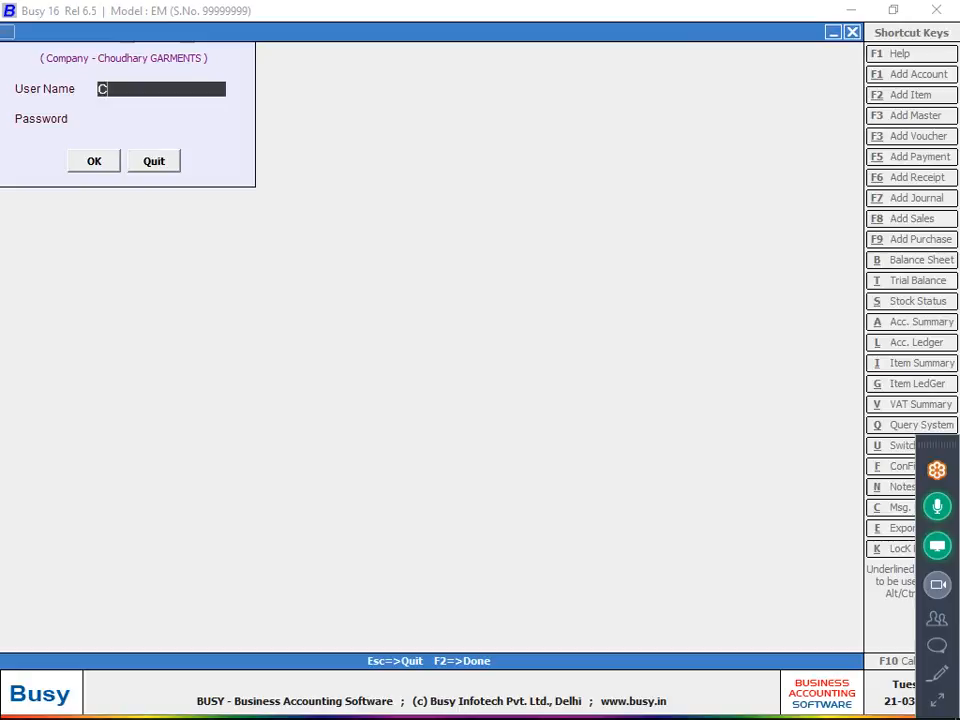
pyautogui.press('Return')
pyautogui.press('Return')
# Open a new purchase voucher and list the existing purchase vouchers of the Main series.
pyautogui.press('Right')
pyautogui.press('Right')
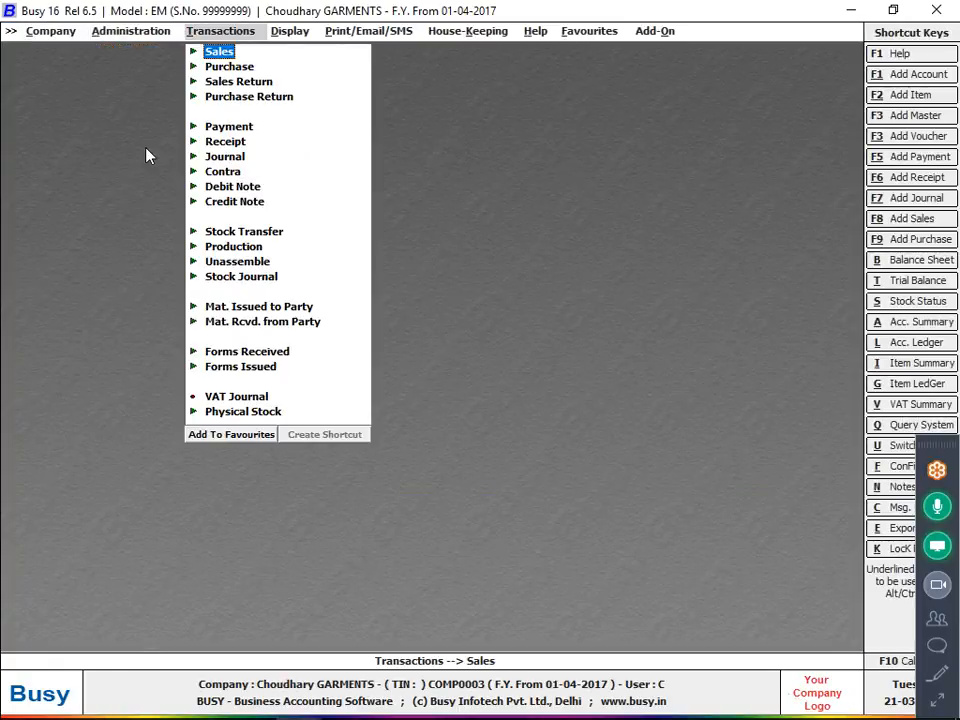
pyautogui.press('Down')
pyautogui.press('Return')
pyautogui.press('Return')
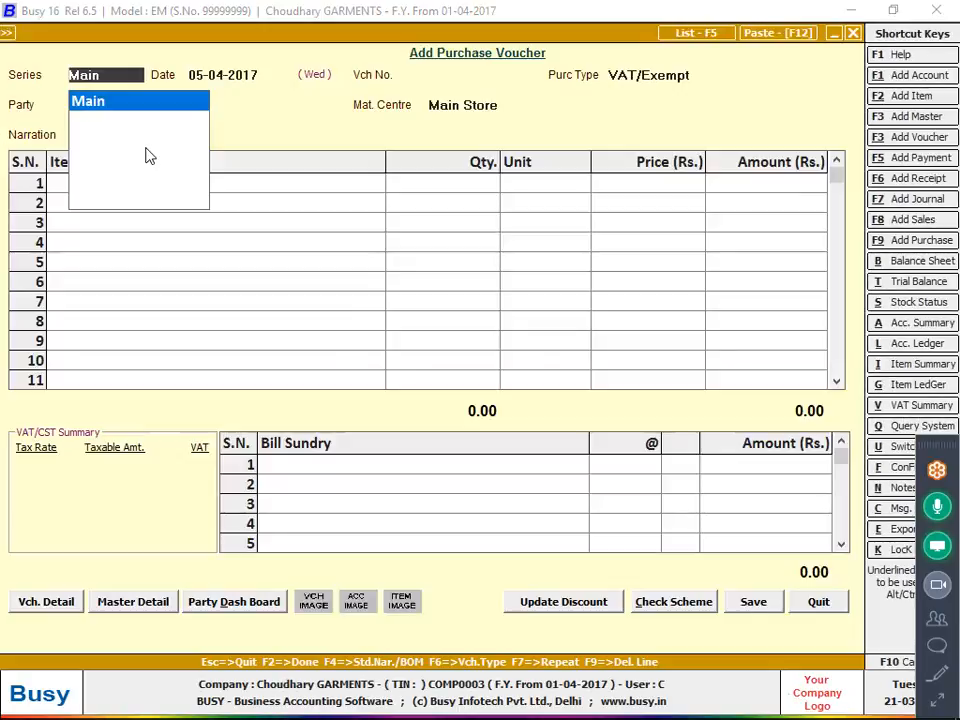
pyautogui.press('F5')
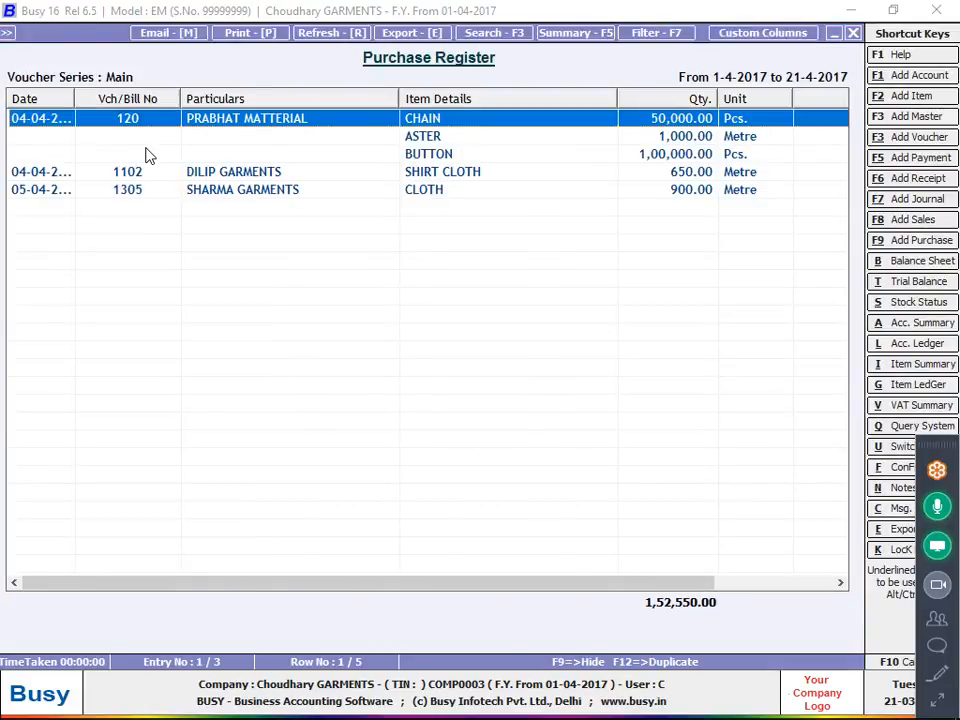
# Open purchase voucher 1102 of DILIP GARMENTS for SHIRT CLOTH from the Purchase Register.
pyautogui.press('Down')
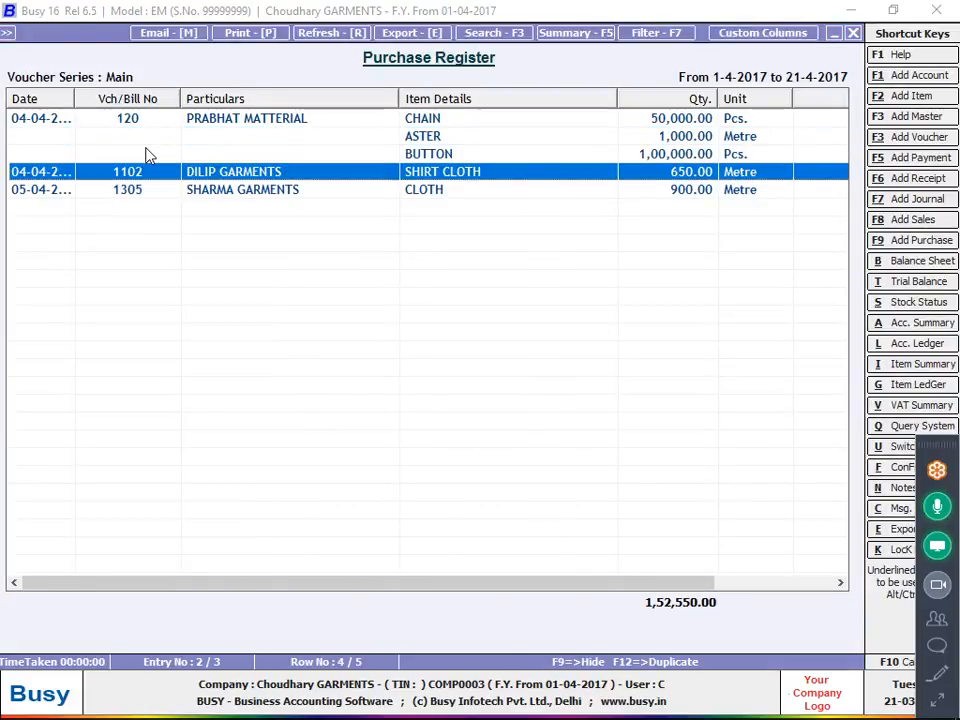
pyautogui.press('Up')
pyautogui.press('Up')
pyautogui.press('Down')
pyautogui.press('Down')
pyautogui.press('Return')
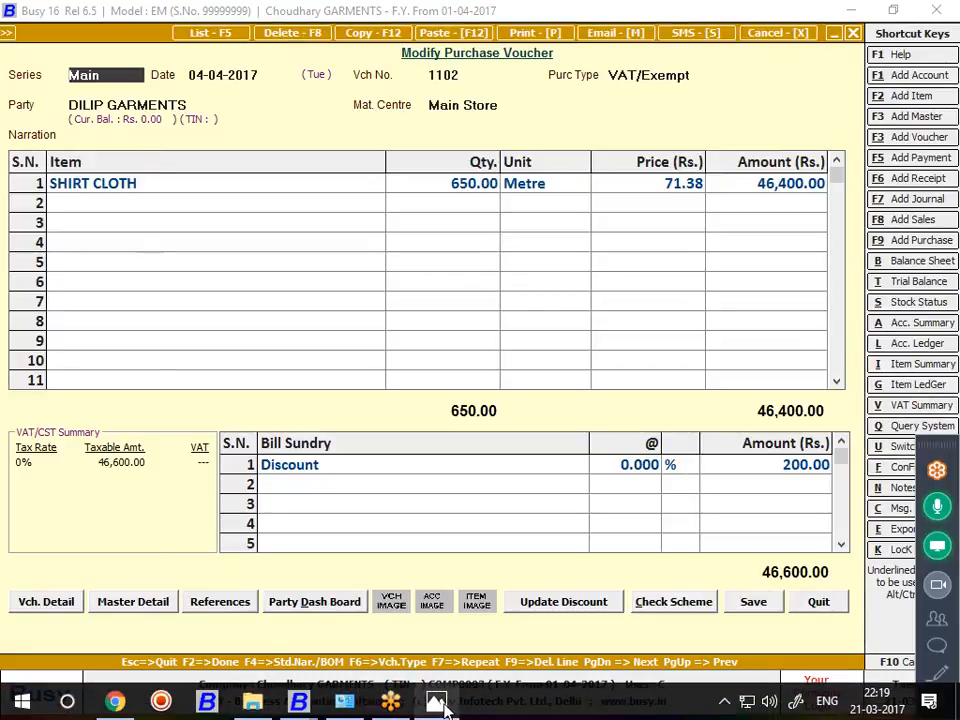
# Compare voucher 1102 with the handwritten note in image 20170204_193653 and return to Busy.
pyautogui.click(440, 703)
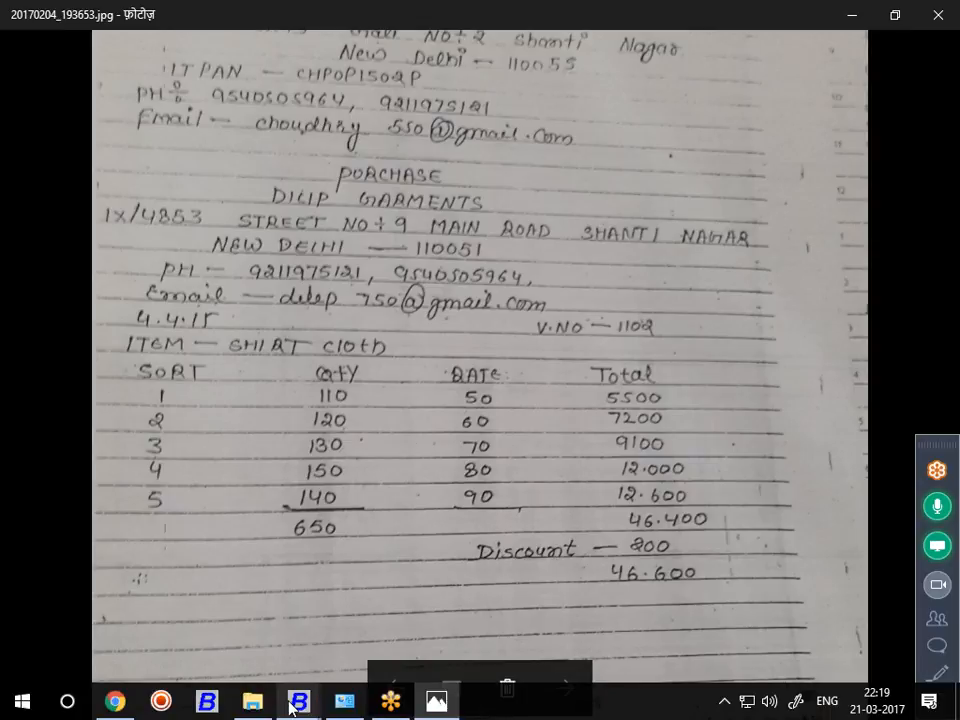
pyautogui.moveTo(299, 700)
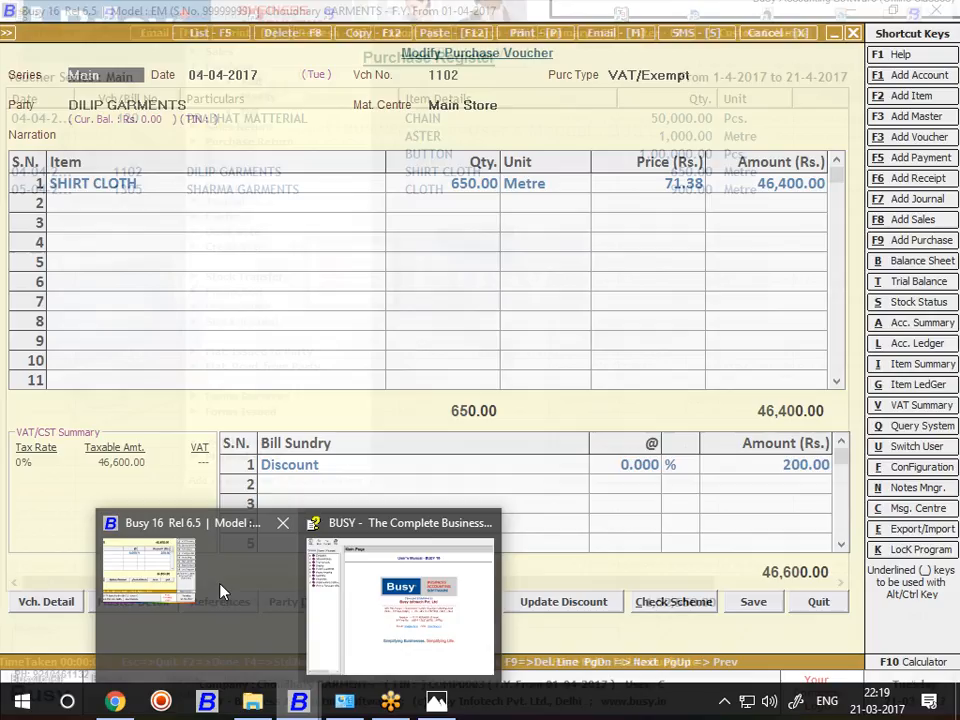
pyautogui.click(221, 591)
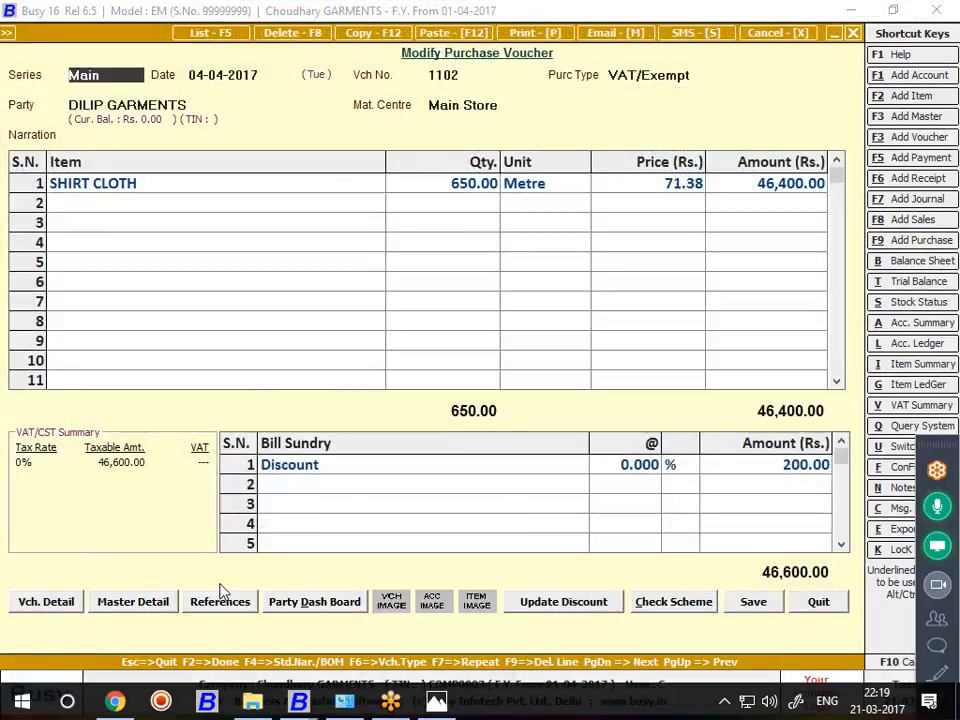
# Review the SHIRT CLOTH line of voucher 1102 with its sort-wise parameterized stock details, and quit the voucher.
pyautogui.press('Return')
pyautogui.press('Return')
pyautogui.press('Return')
pyautogui.press('Return')
pyautogui.press('Return')
pyautogui.press('Return')
pyautogui.press('Return')
pyautogui.press('Return')
pyautogui.press('Return')
pyautogui.press('Return')
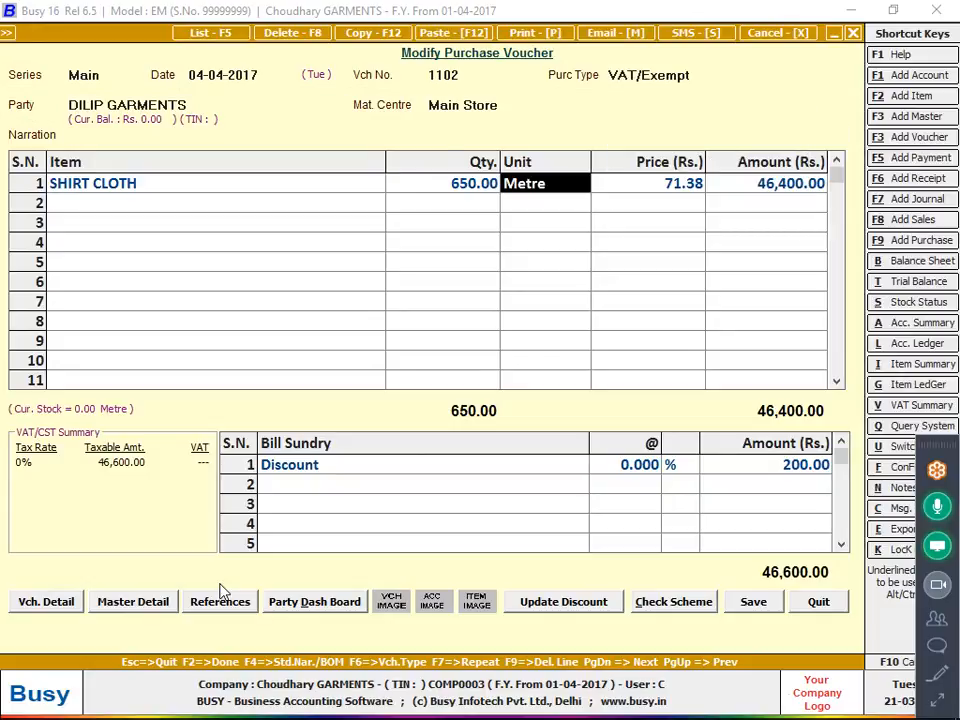
pyautogui.press('Return')
pyautogui.press('Return')
pyautogui.press('Return')
pyautogui.press('Return')
pyautogui.press('Return')
pyautogui.press('Return')
pyautogui.press('Return')
pyautogui.press('Return')
pyautogui.press('Return')
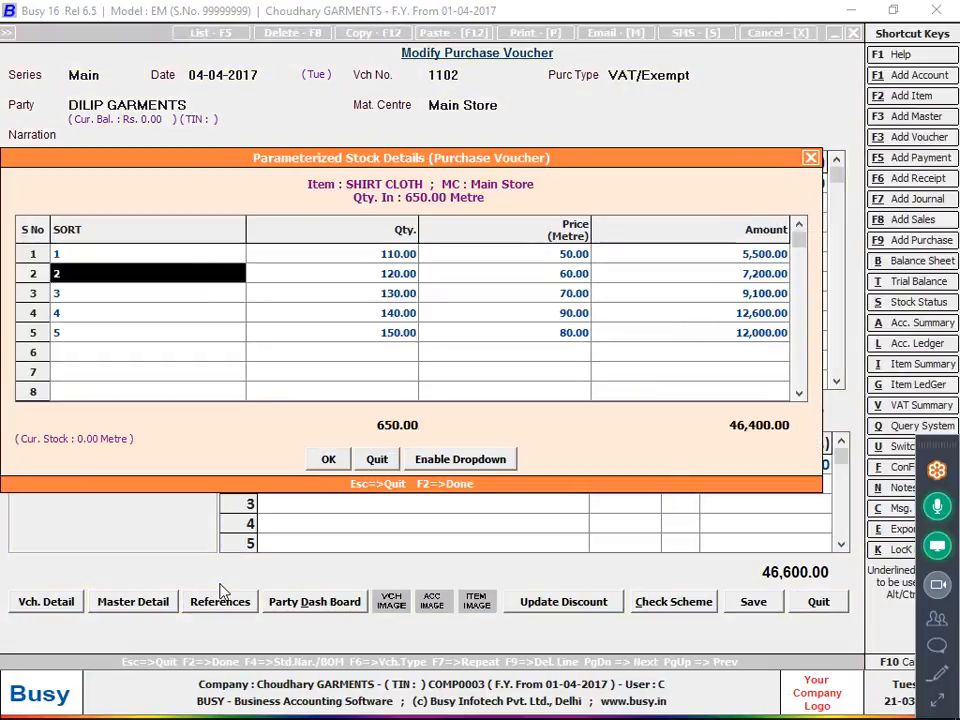
pyautogui.press('Return')
pyautogui.press('Return')
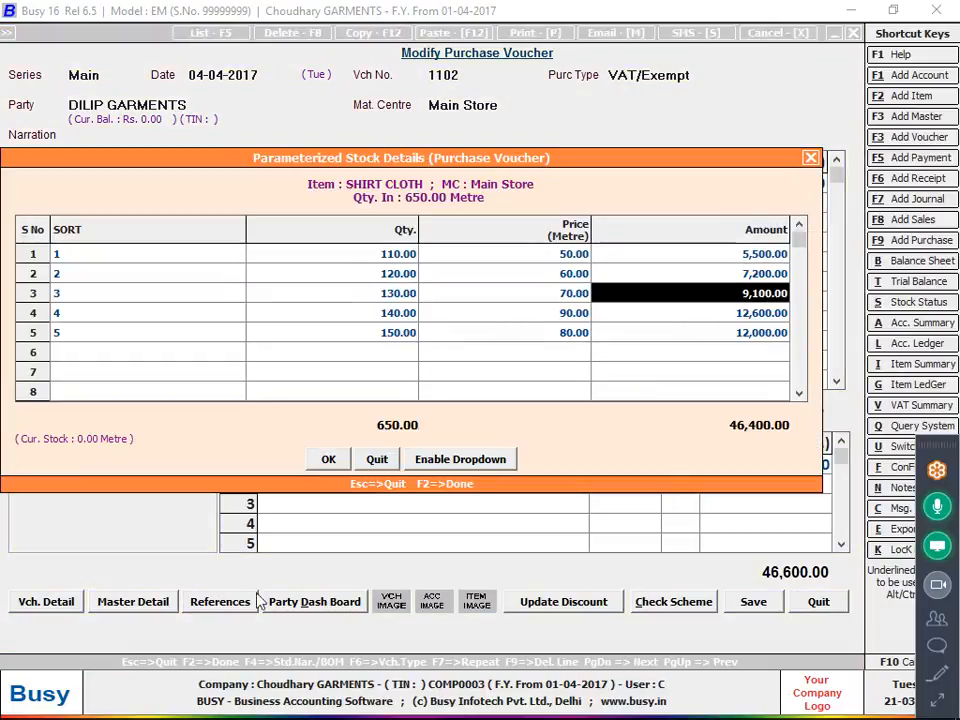
pyautogui.click(324, 459)
pyautogui.click(832, 594)
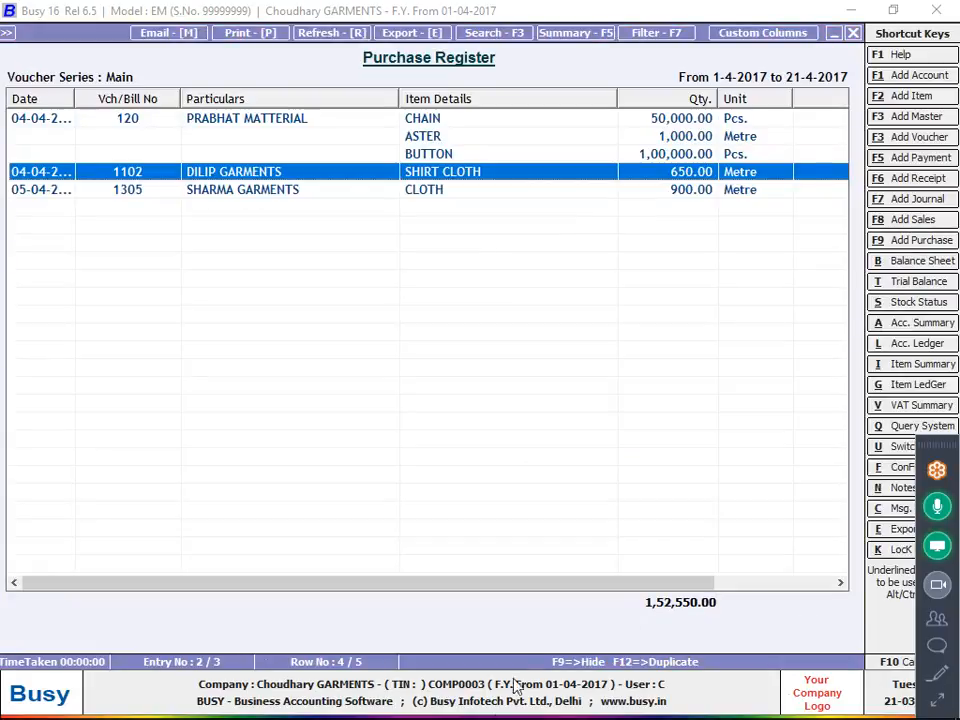
# Switch to the Photos window, page forward to note image 20170204_193706 and enlarge its cloth purchase entry.
pyautogui.click(436, 700)
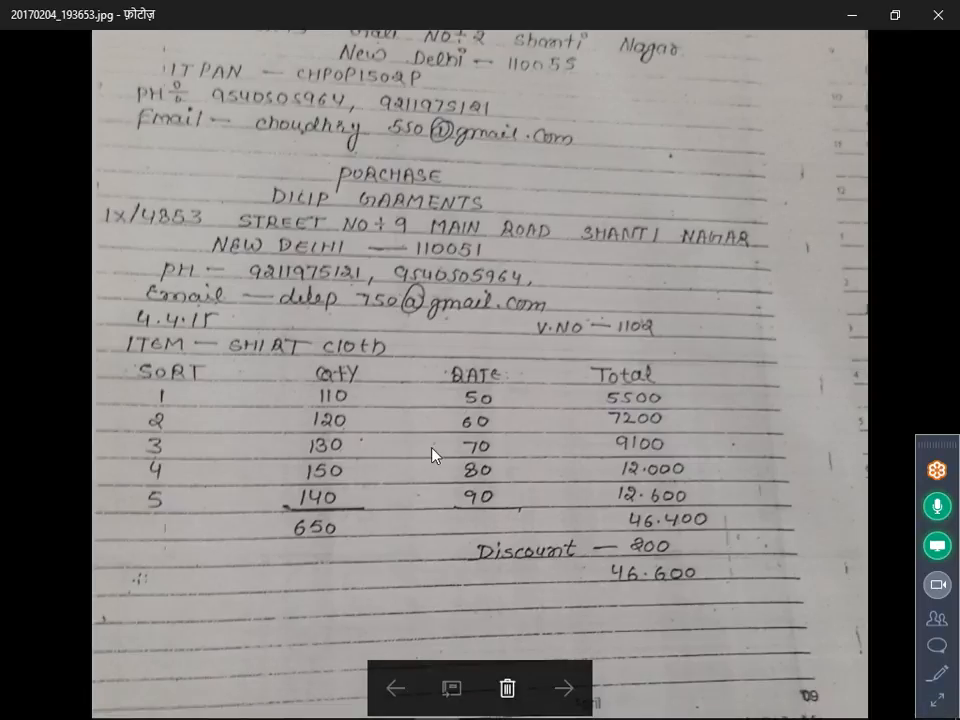
pyautogui.doubleClick(607, 509)
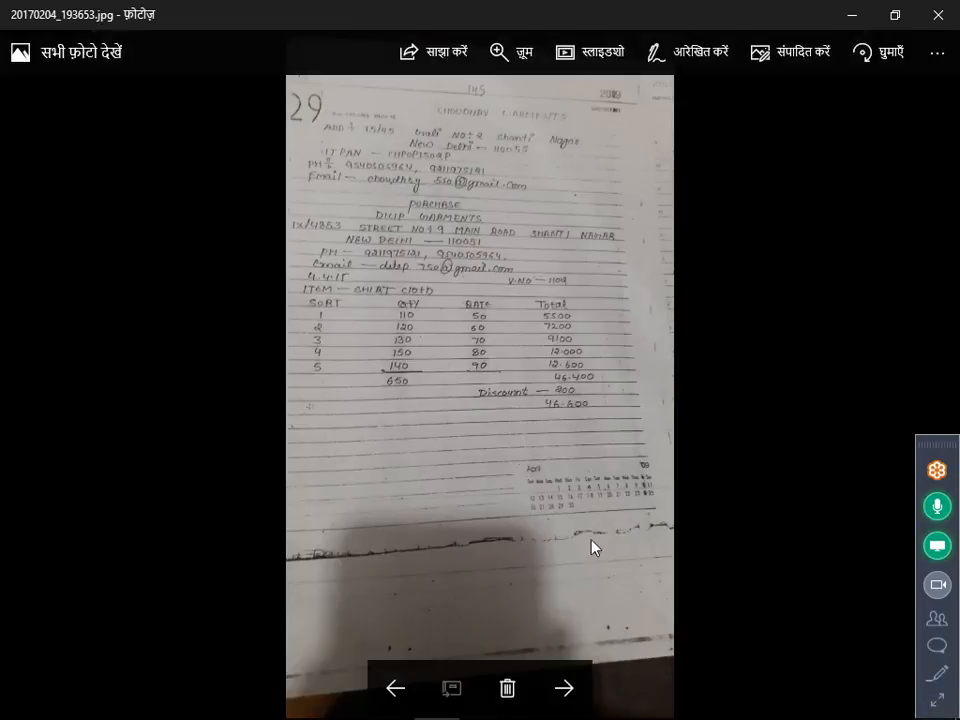
pyautogui.click(554, 668)
pyautogui.doubleClick(568, 482)
pyautogui.scroll(4, 583, 546)
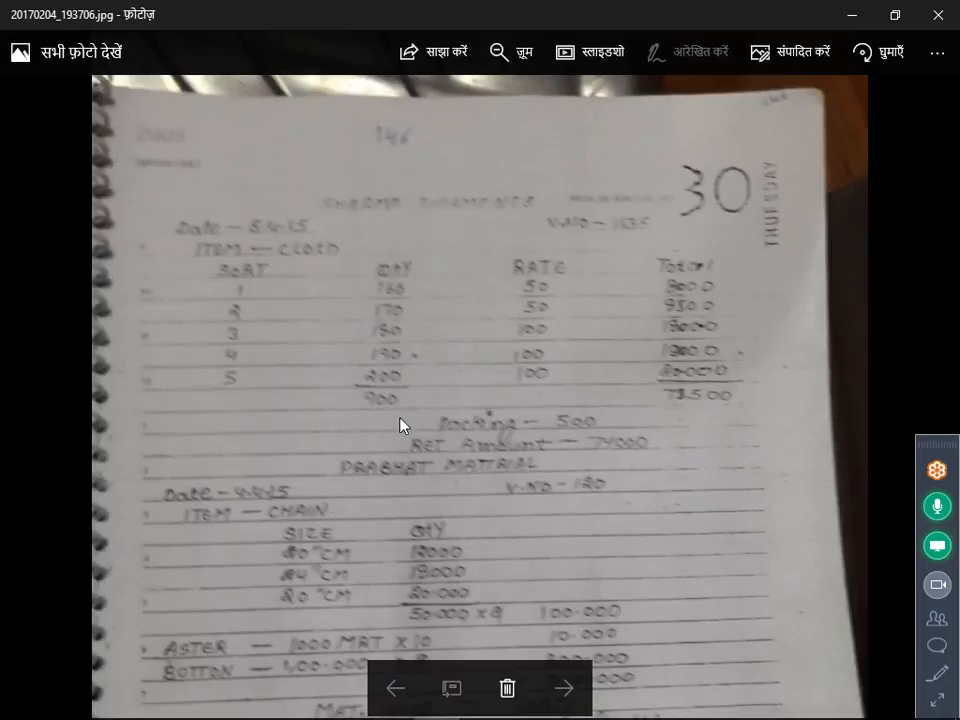
# Check the page after note image 20170204_193706, return to examine its chain, aster and button entries enlarged, and minimize the Photos window.
pyautogui.doubleClick(593, 516)
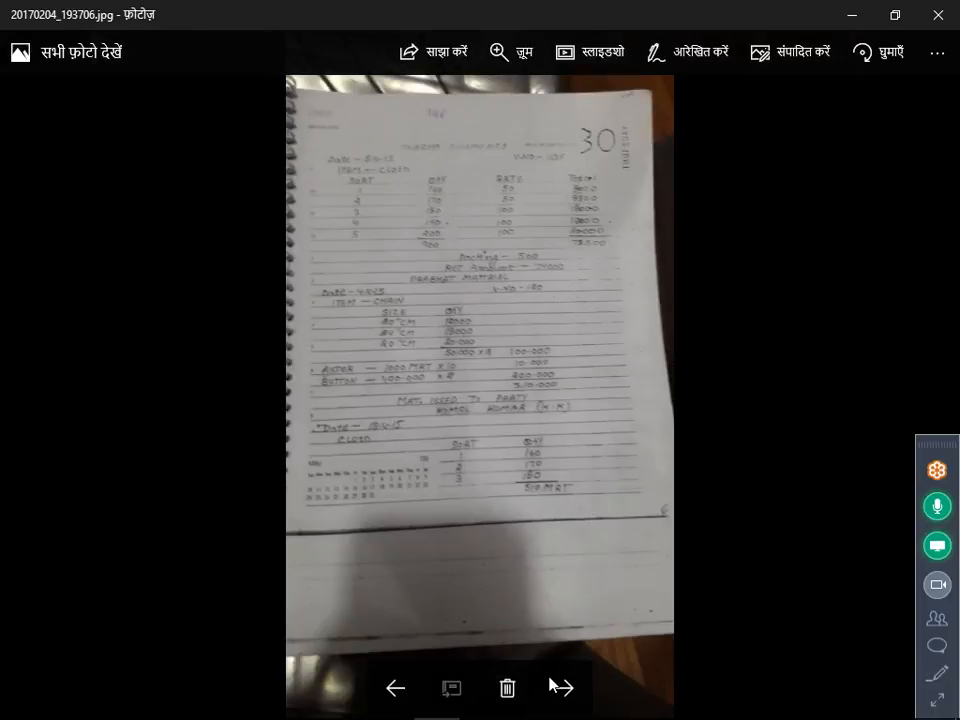
pyautogui.click(562, 687)
pyautogui.click(388, 692)
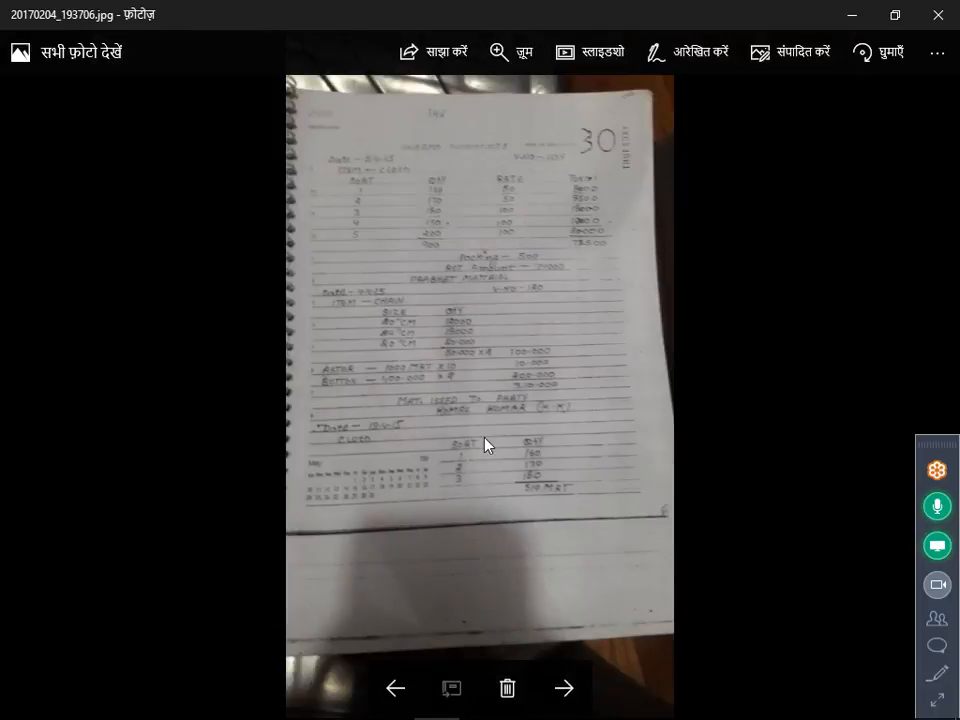
pyautogui.doubleClick(484, 443)
pyautogui.scroll(3, 388, 238)
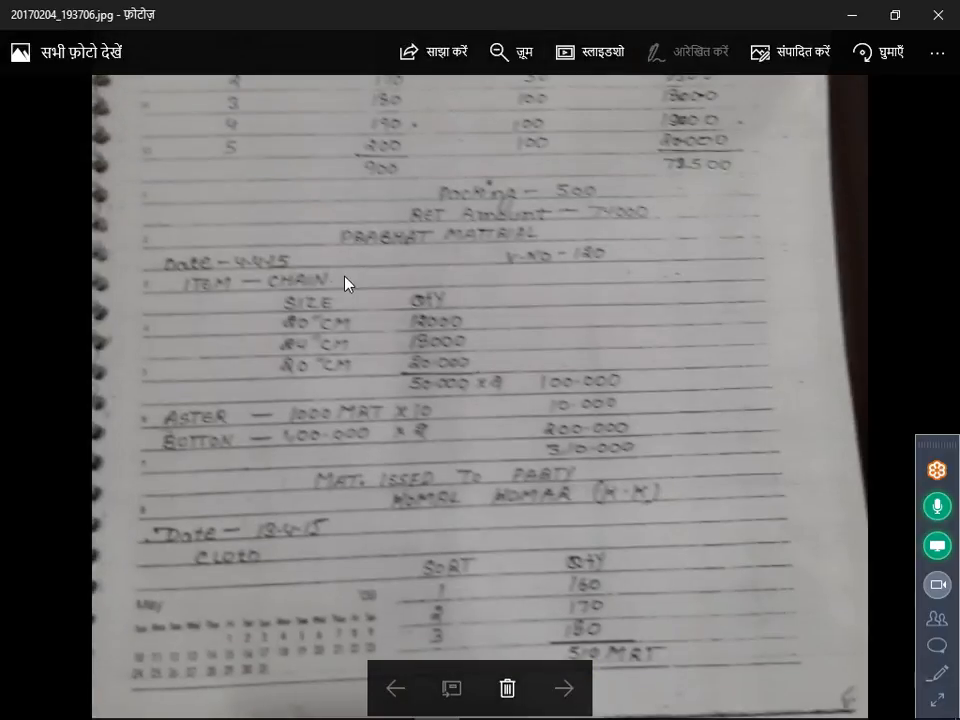
pyautogui.scroll(3, 349, 435)
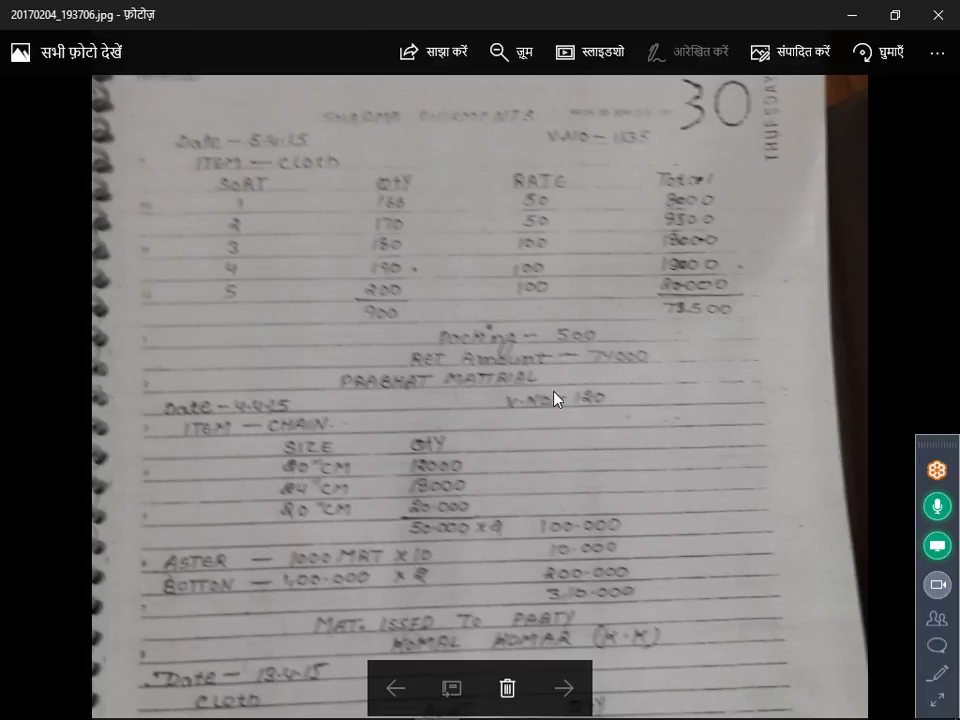
pyautogui.click(851, 15)
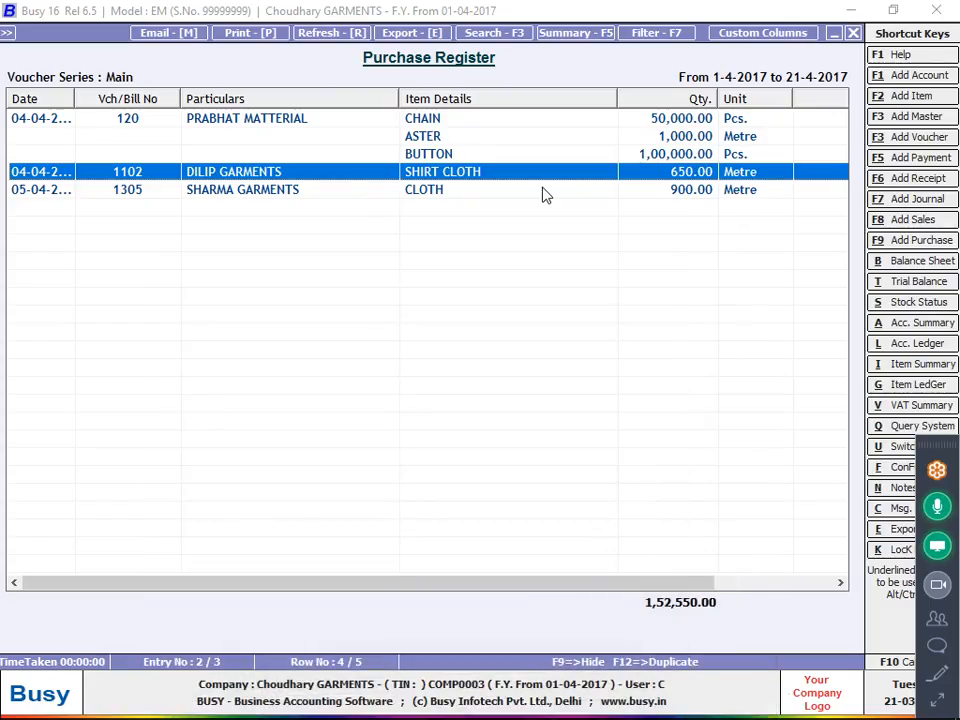
# Reopen voucher 1102 in Busy and open the Parameterized Details configuration in the Inventory features.
pyautogui.press('Return')
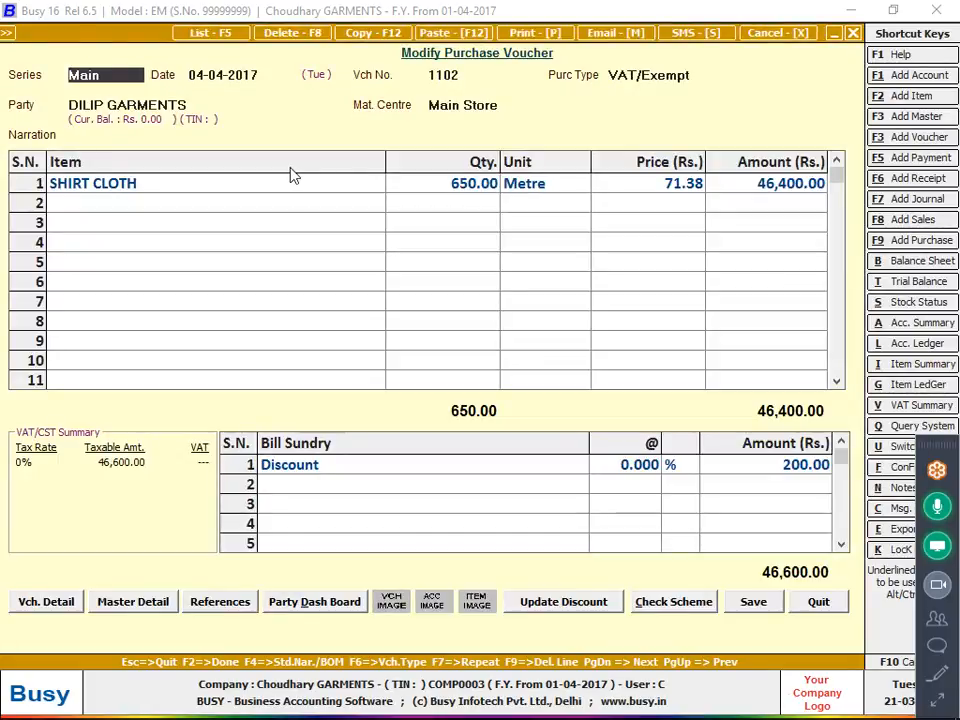
pyautogui.hotkey('alt', 'f')
pyautogui.press('Return')
pyautogui.press('Down')
pyautogui.press('Down')
pyautogui.press('Down')
pyautogui.press('Down')
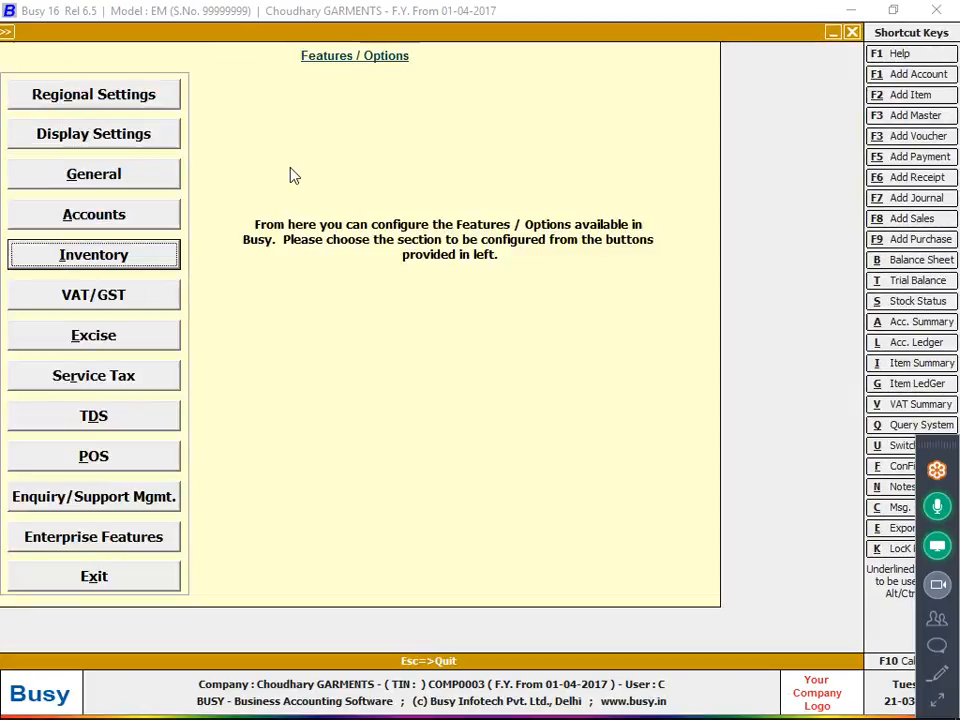
pyautogui.press('Return')
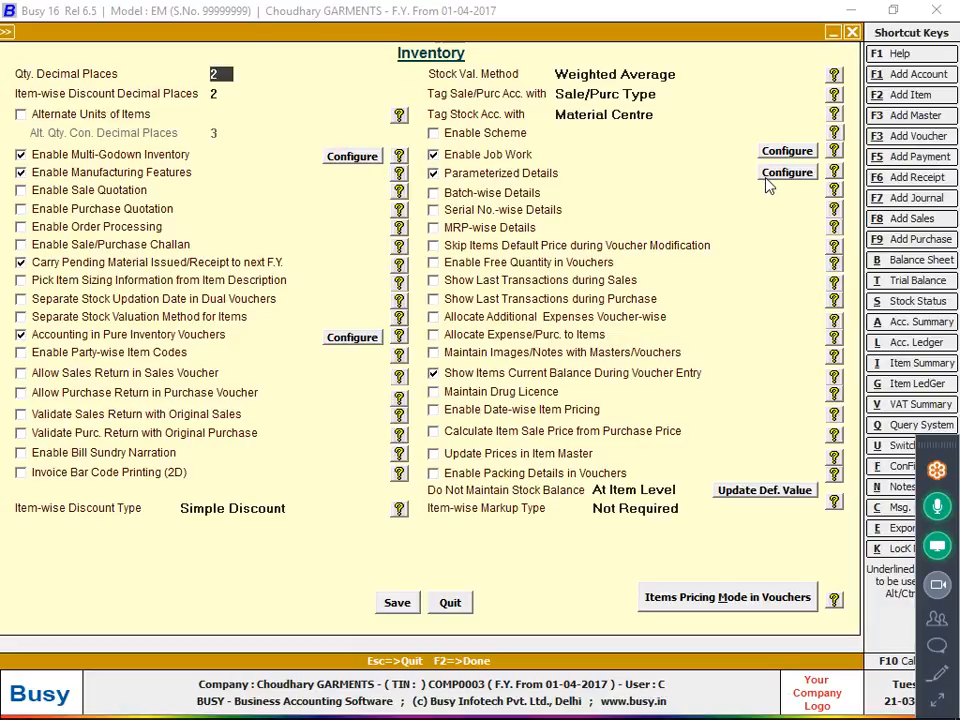
pyautogui.click(797, 177)
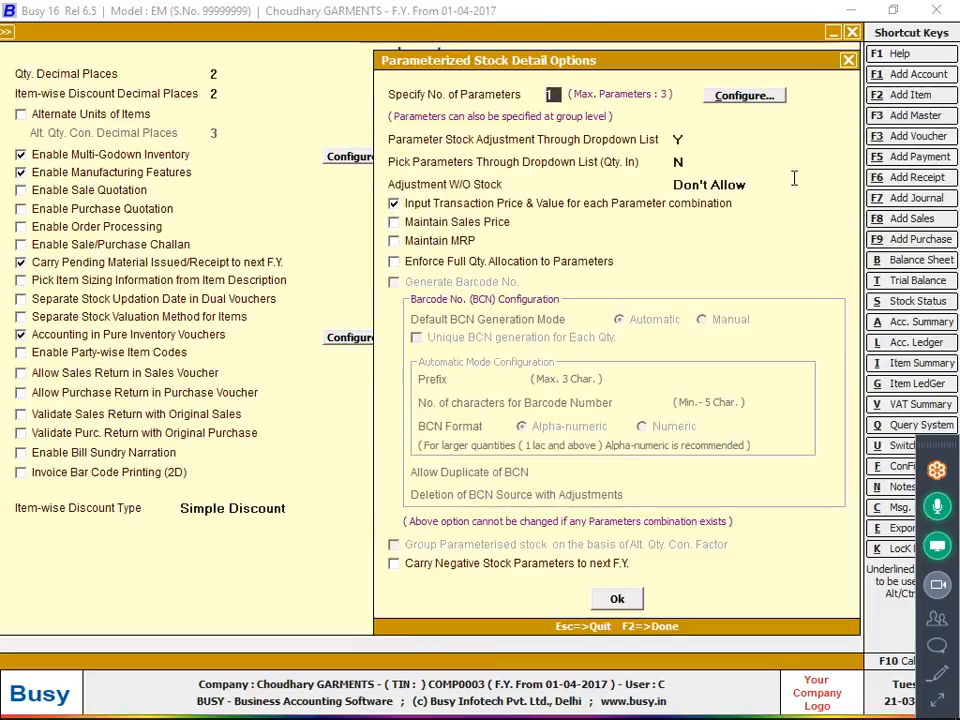
# Review the name and entry type configured for Parameter 1 of the parameterized stock details, and quit back to the Purchase Register.
pyautogui.click(762, 98)
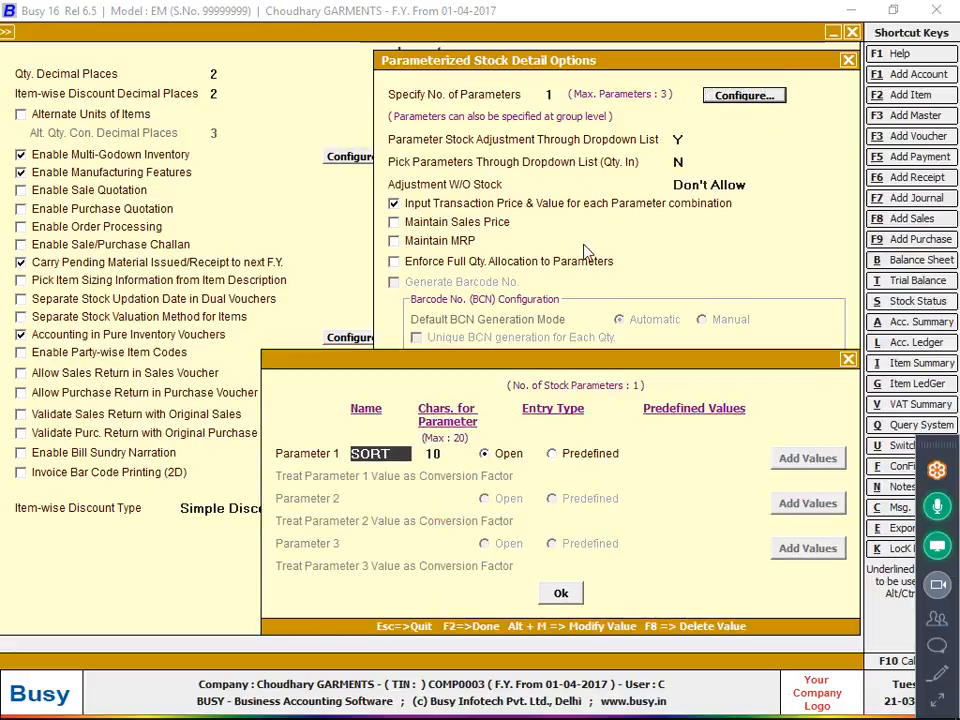
pyautogui.click(484, 453)
pyautogui.press('Escape')
pyautogui.press('Escape')
pyautogui.press('Escape')
pyautogui.press('Escape')
pyautogui.press('Escape')
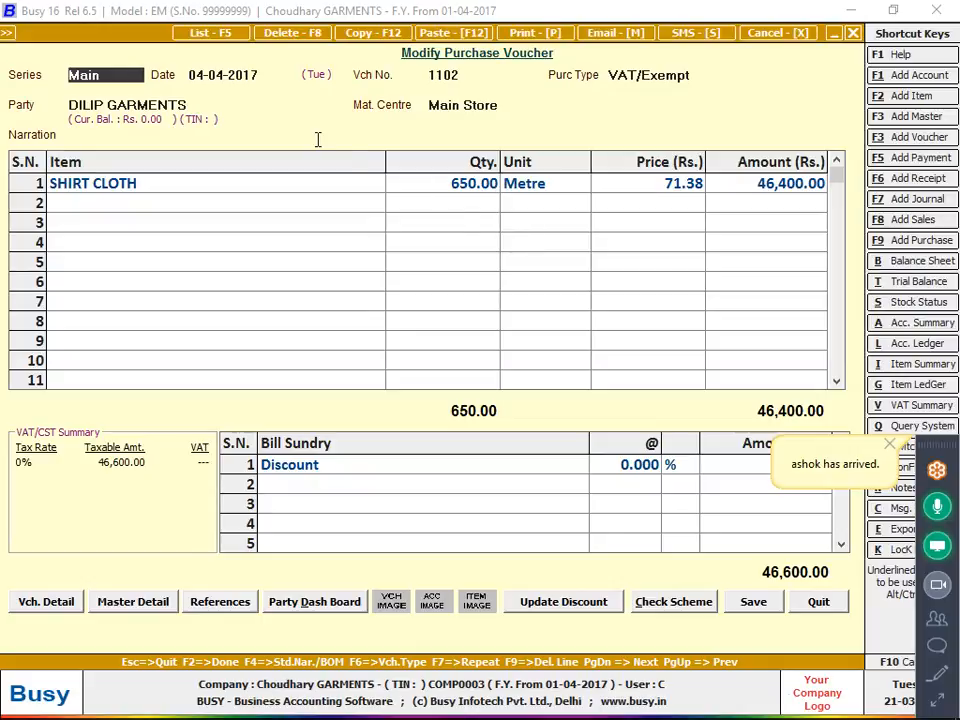
pyautogui.press('Escape')
pyautogui.press('Return')
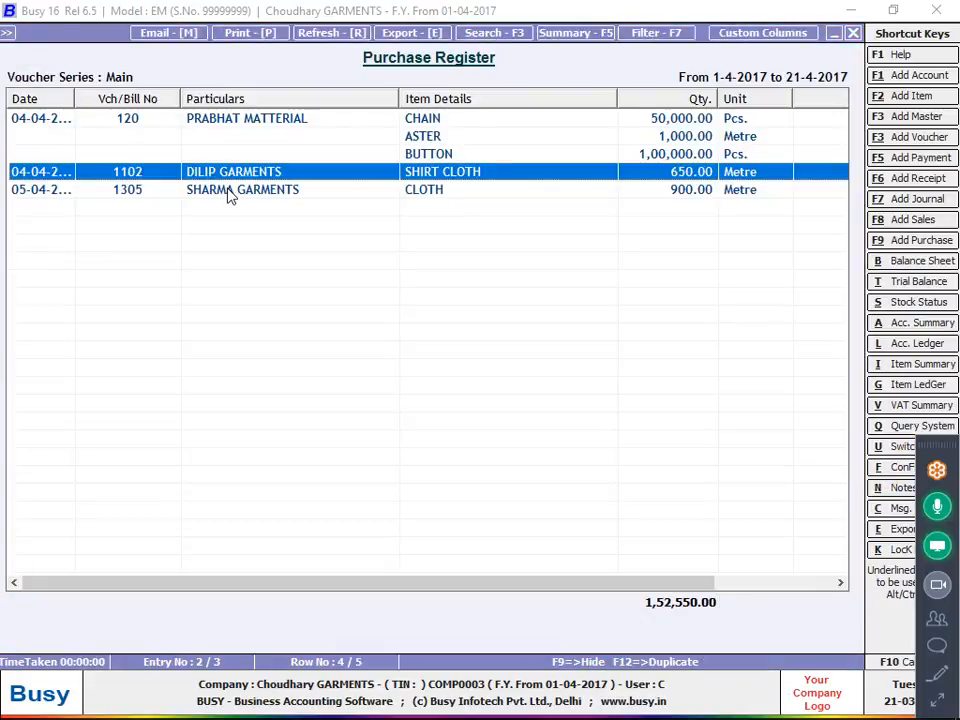
# From the CHAIN line of purchase voucher 120, open the item master and its RAW MATTERIAL group master for modification.
pyautogui.doubleClick(272, 118)
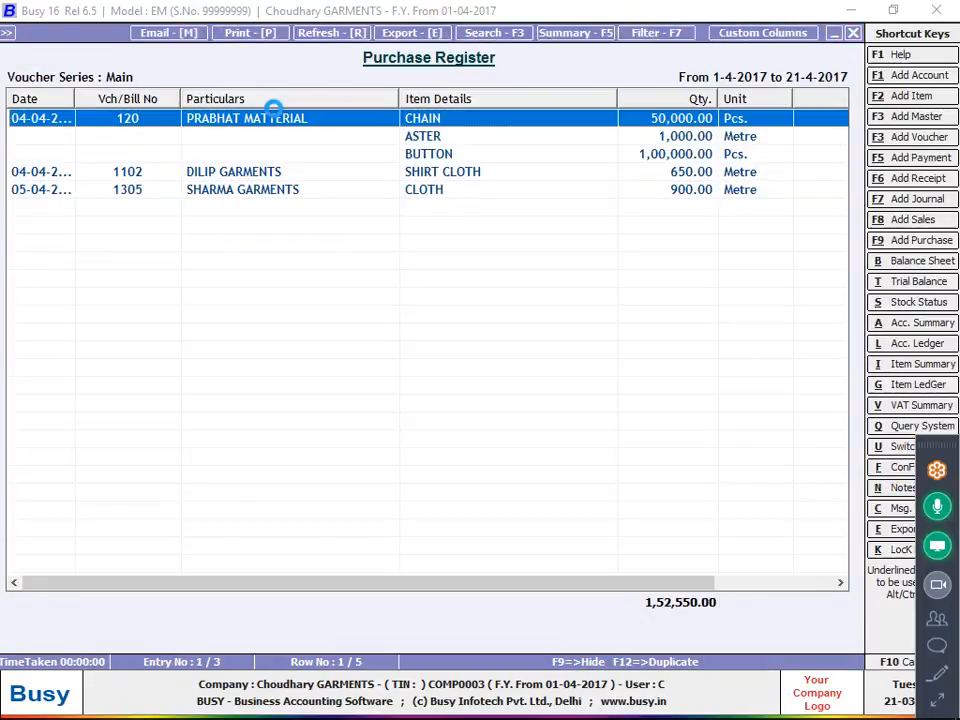
pyautogui.click(200, 177)
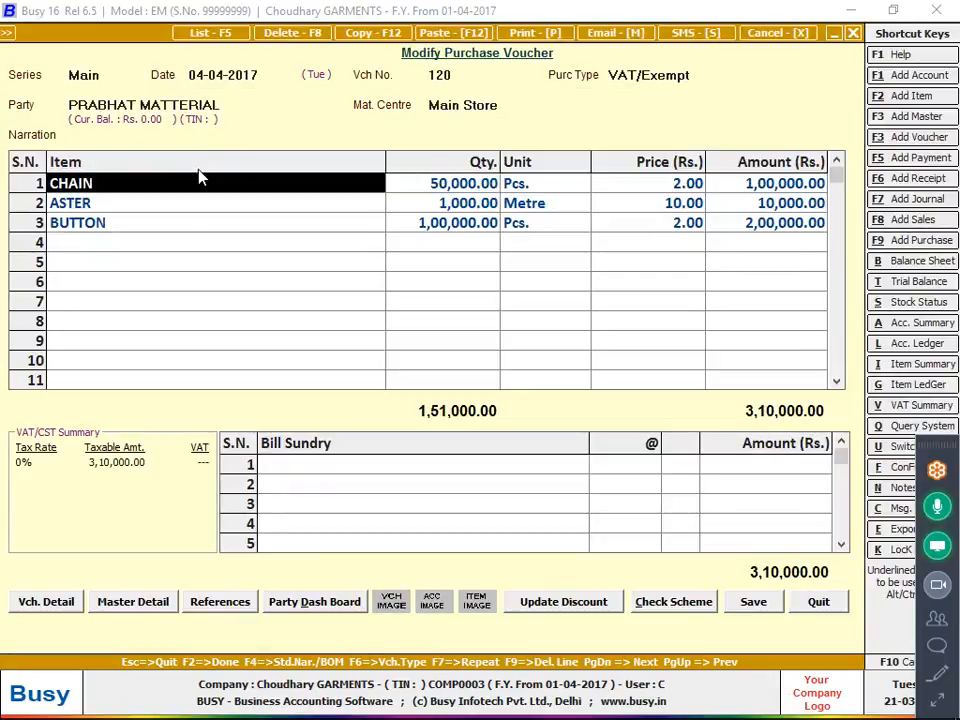
pyautogui.hotkey('alt', 'm')
pyautogui.press('Return')
pyautogui.press('Return')
pyautogui.press('Return')
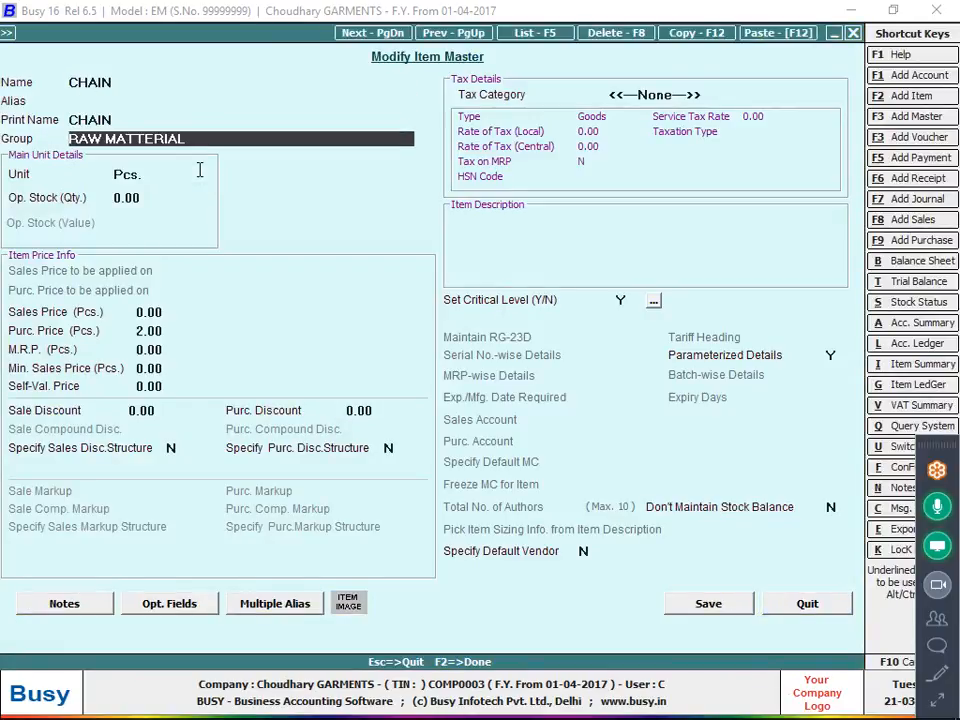
pyautogui.hotkey('alt', 'm')
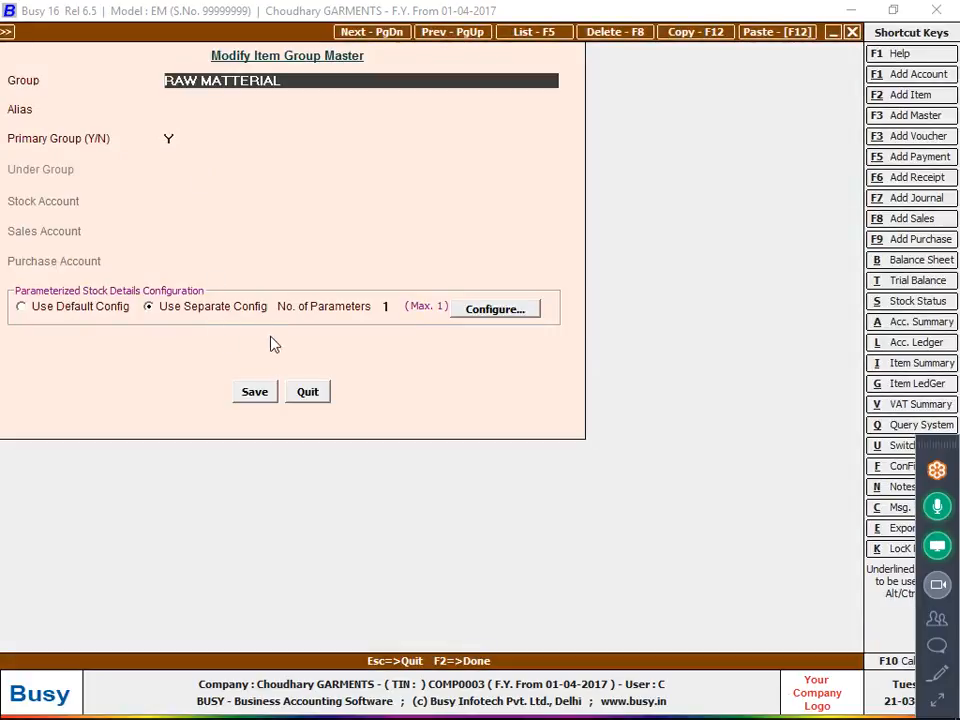
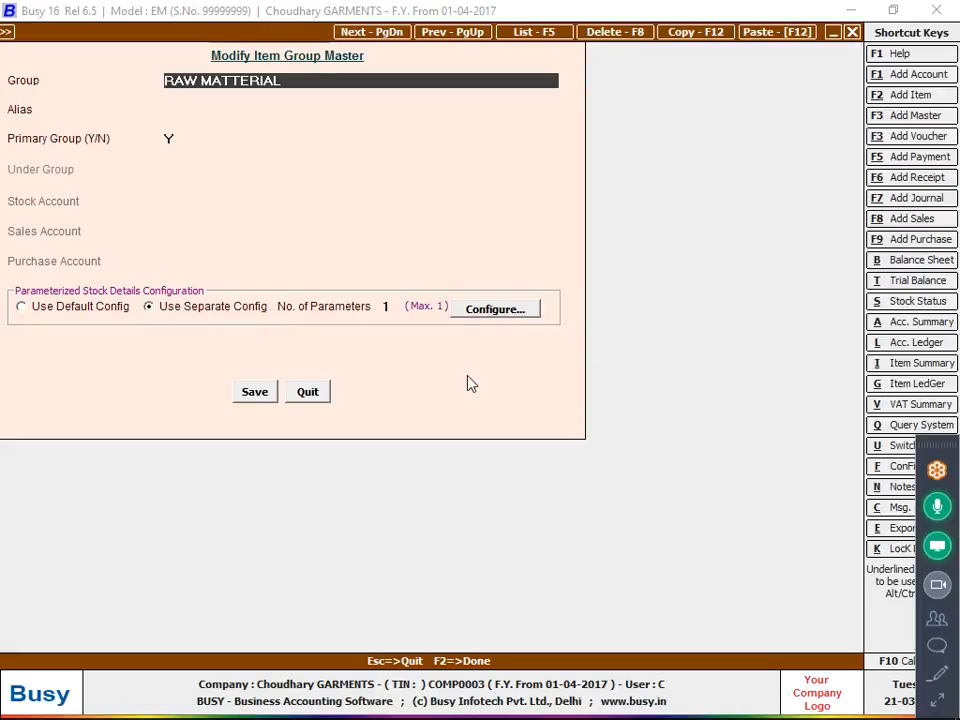
# Quit the RAW MATTERIAL group master and set the CHAIN item's group to General.
pyautogui.press('Escape')
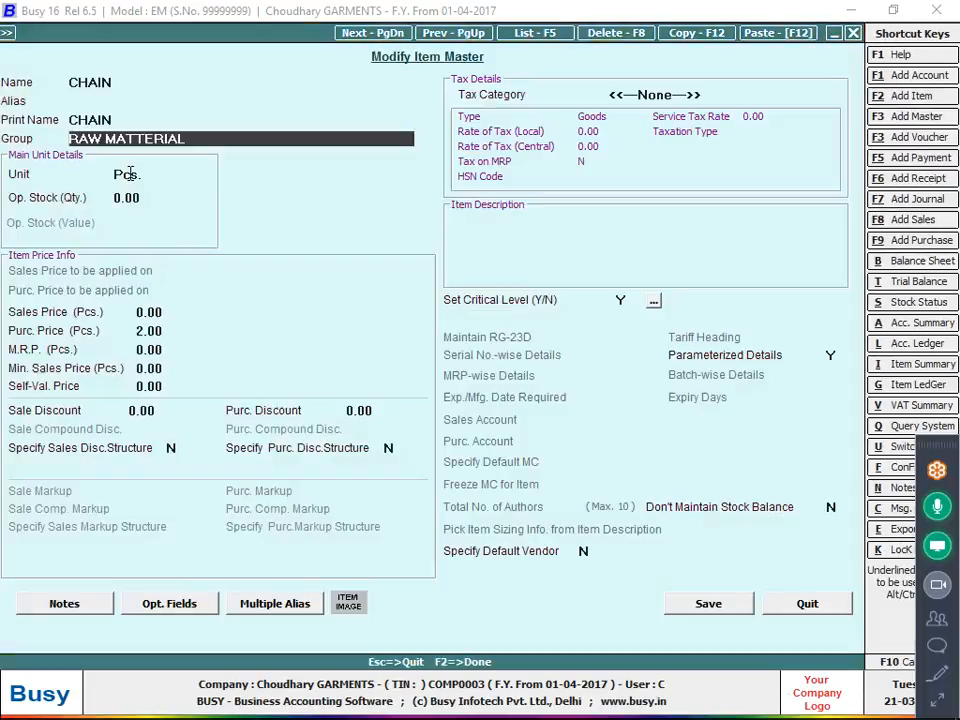
pyautogui.click(209, 146)
pyautogui.write('G')
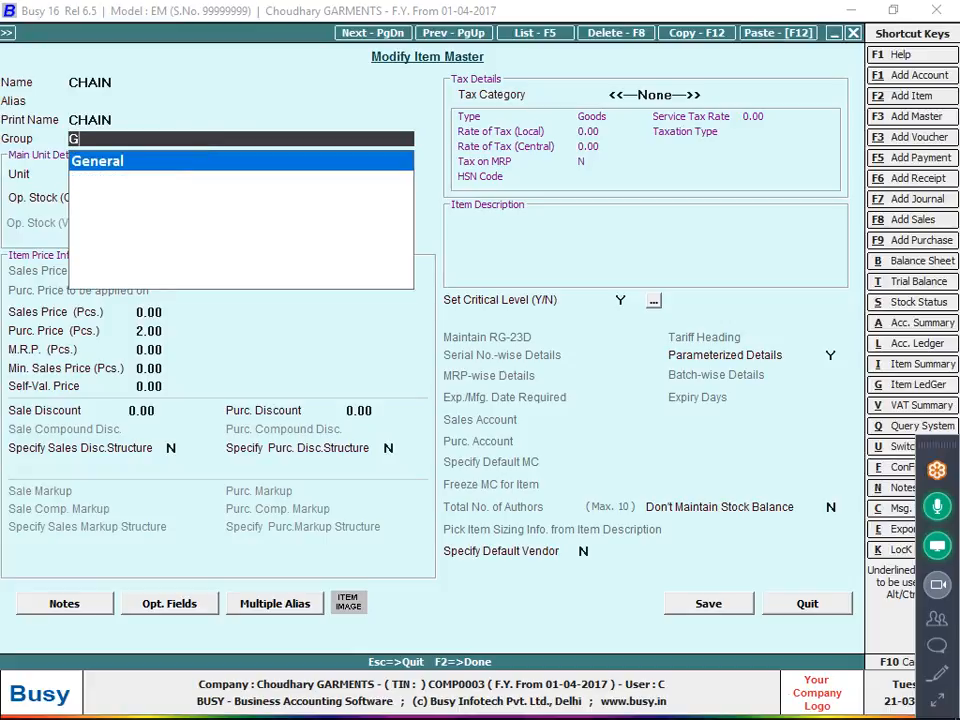
pyautogui.press('Return')
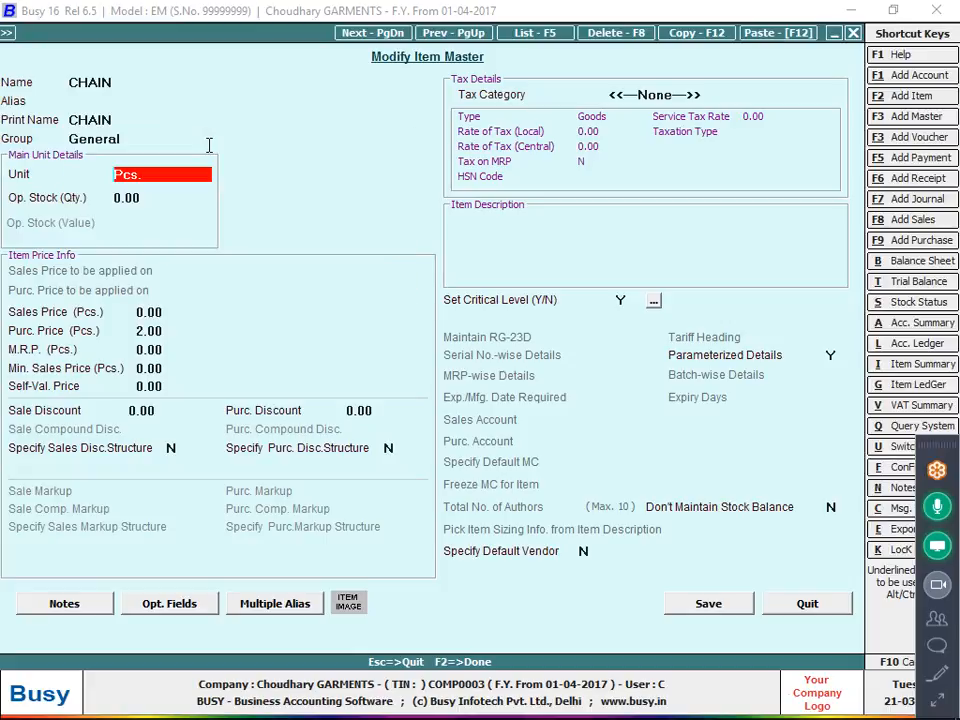
# Set the CHAIN item's group back to RAW MATTERIAL.
pyautogui.click(208, 123)
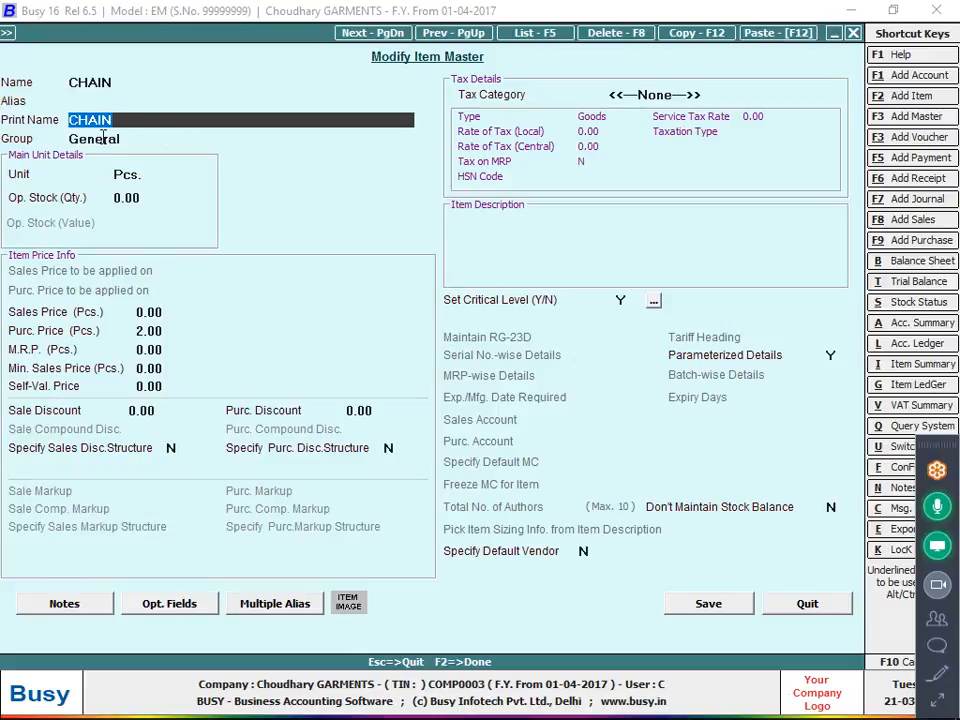
pyautogui.click(143, 139)
pyautogui.press('Down')
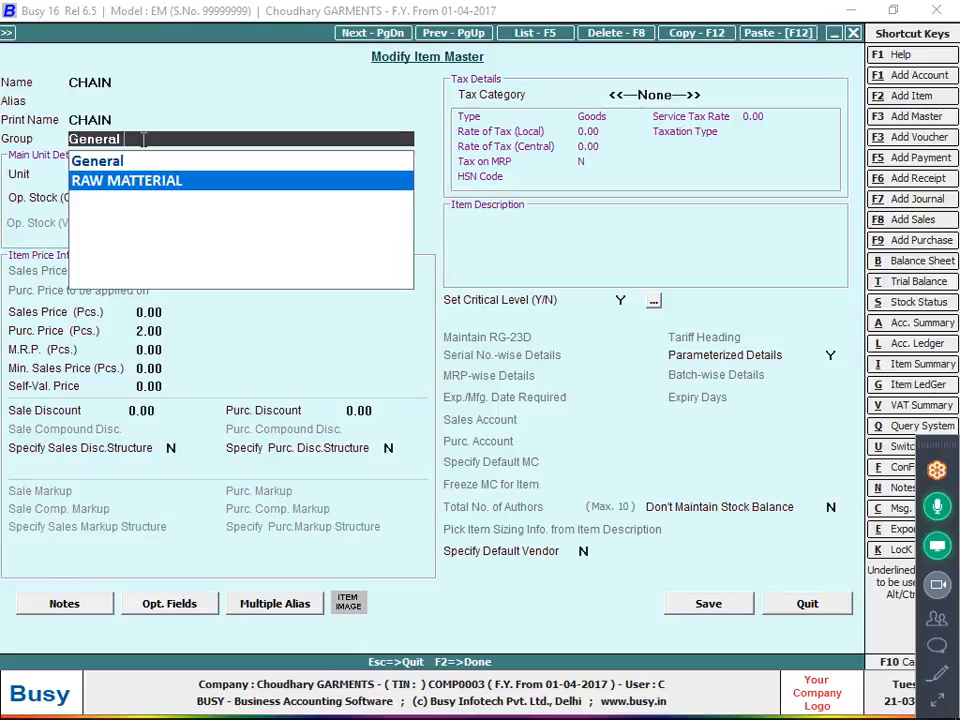
pyautogui.press('Return')
# Check the RAW MATTERIAL group's parameterized stock configuration, and quit the group and item masters without saving.
pyautogui.click(143, 139)
pyautogui.hotkey('alt', 'm')
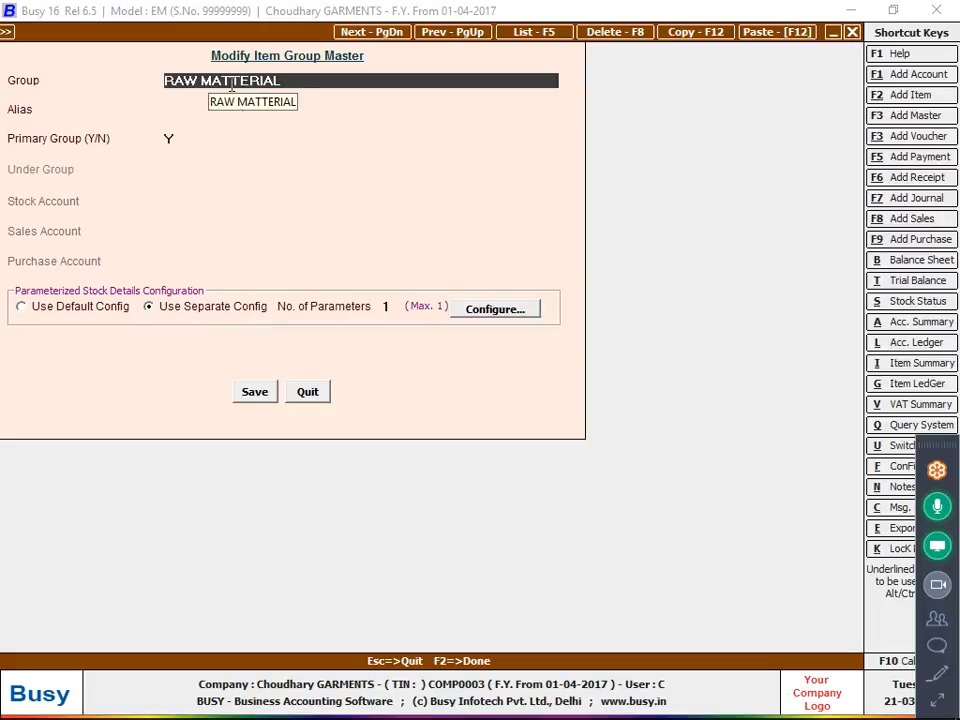
pyautogui.click(309, 391)
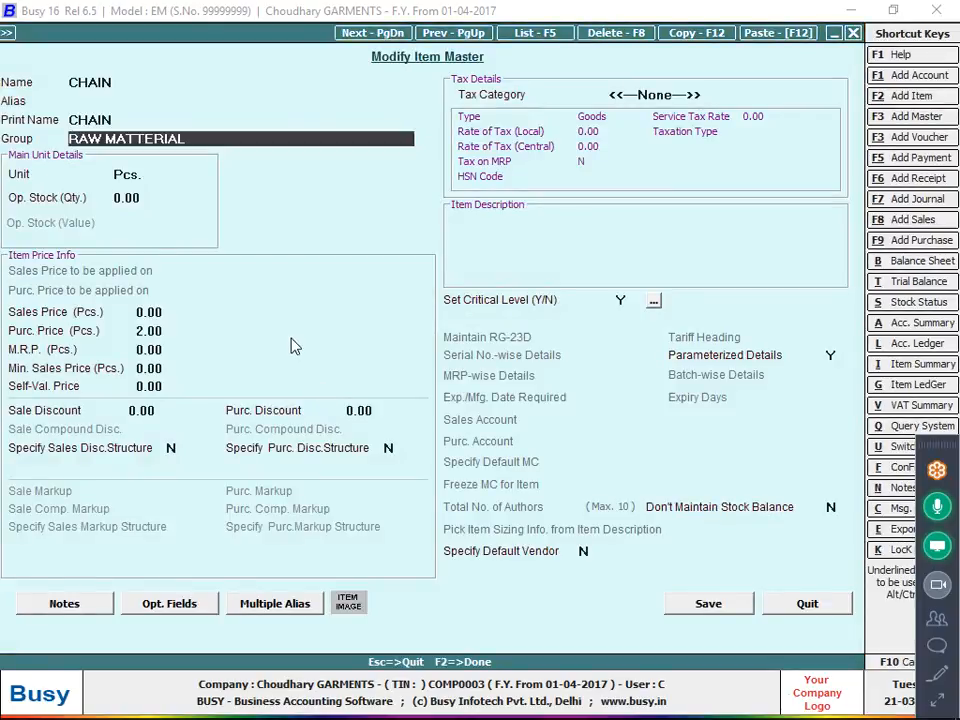
pyautogui.press('Escape')
pyautogui.press('y')
# Review the size-wise parameterized stock details of CHAIN in purchase voucher 120.
pyautogui.hotkey('alt', 'm')
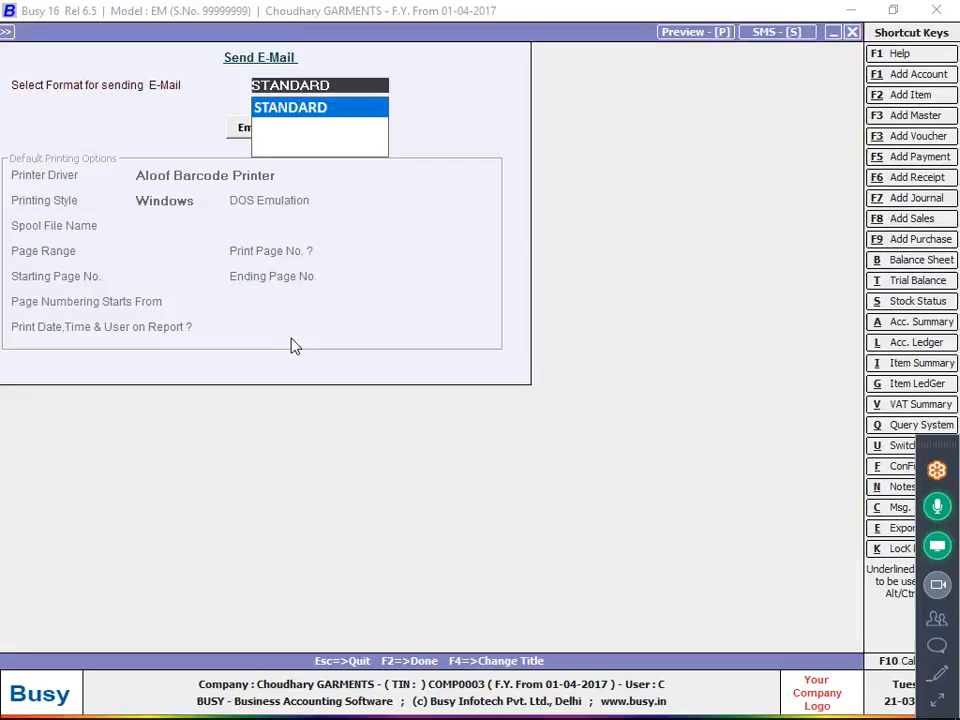
pyautogui.press('Escape')
pyautogui.press('Return')
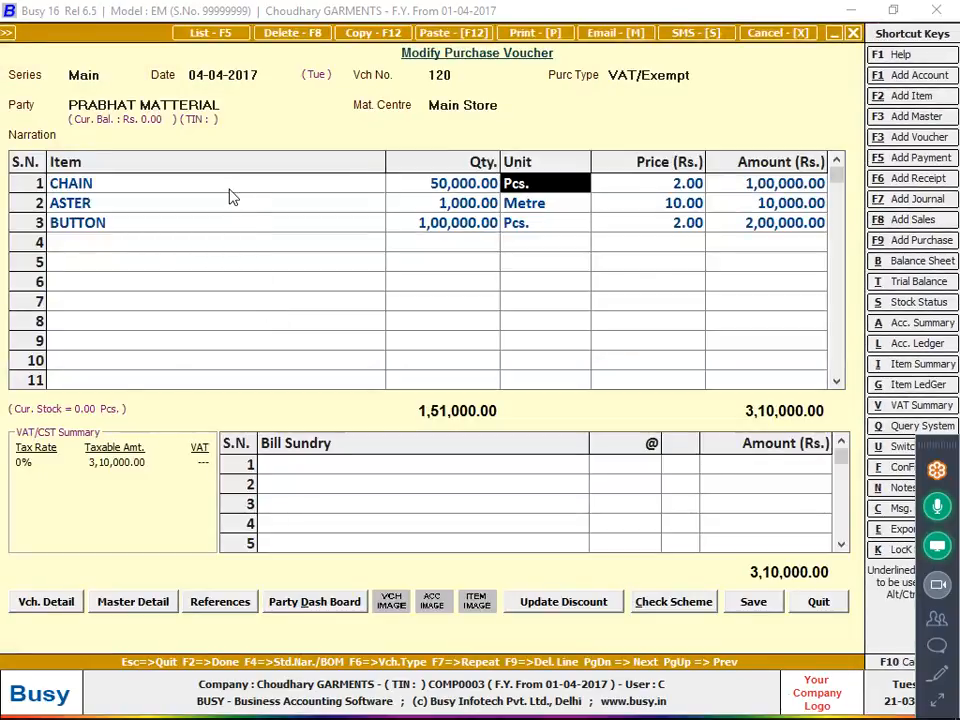
pyautogui.press('Return')
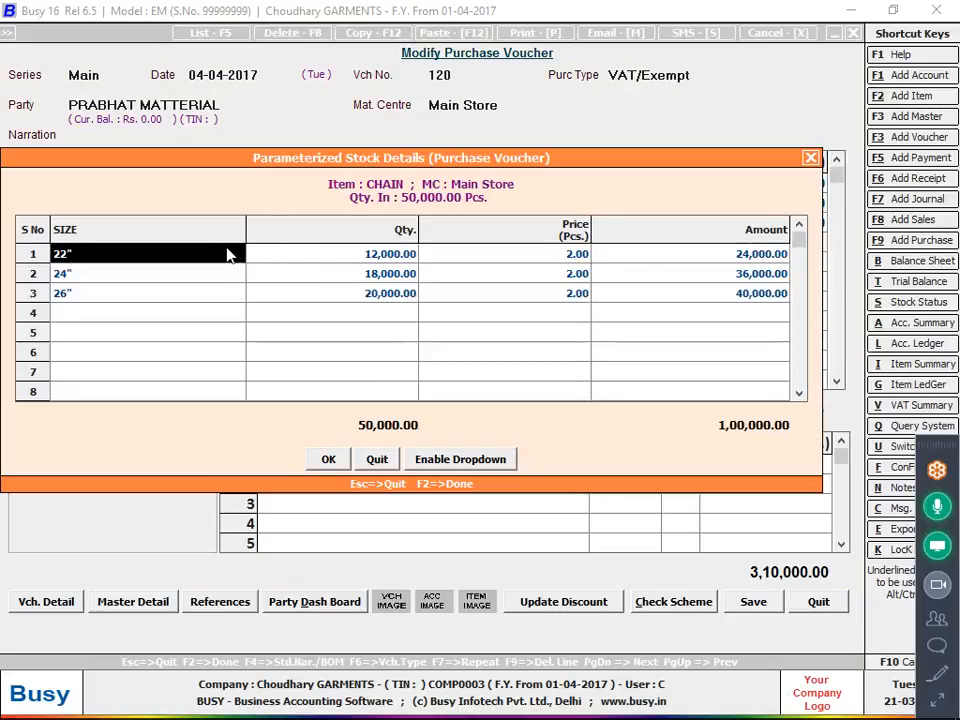
pyautogui.press('F2')
# Open voucher 1102 from the Purchase Register and review the sort-wise parameterized stock details of SHIRT CLOTH.
pyautogui.click(243, 176)
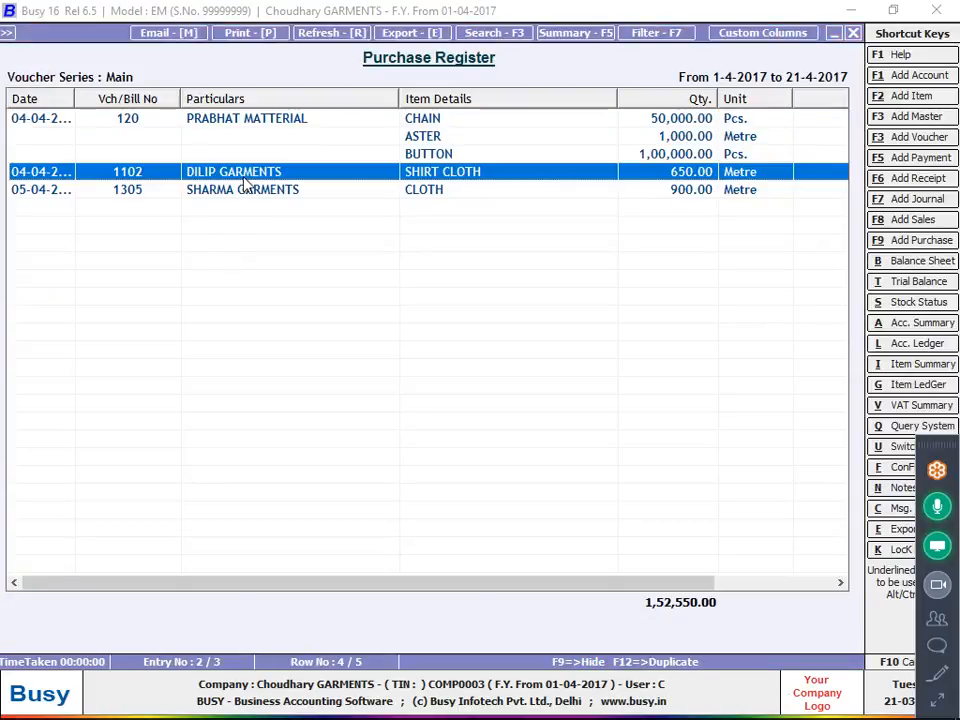
pyautogui.press('Return')
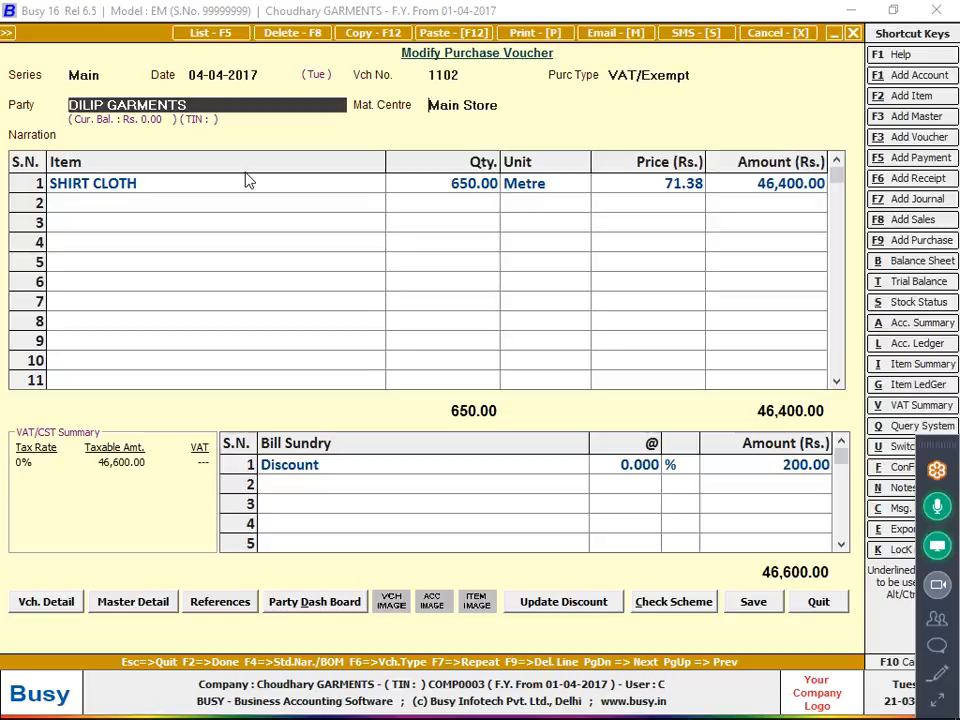
pyautogui.press('Return')
pyautogui.press('Return')
pyautogui.press('Return')
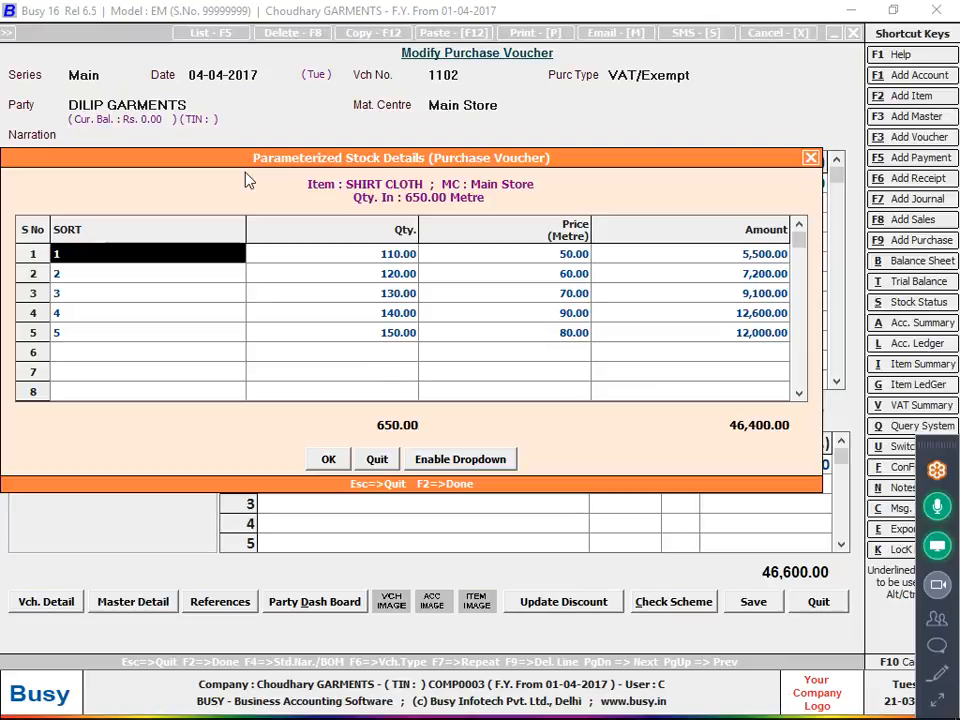
# Quit voucher 1102, the Purchase Register and the blank purchase voucher without saving, returning to the main menu.
pyautogui.press('Escape')
pyautogui.press('Escape')
pyautogui.press('Return')
pyautogui.press('Escape')
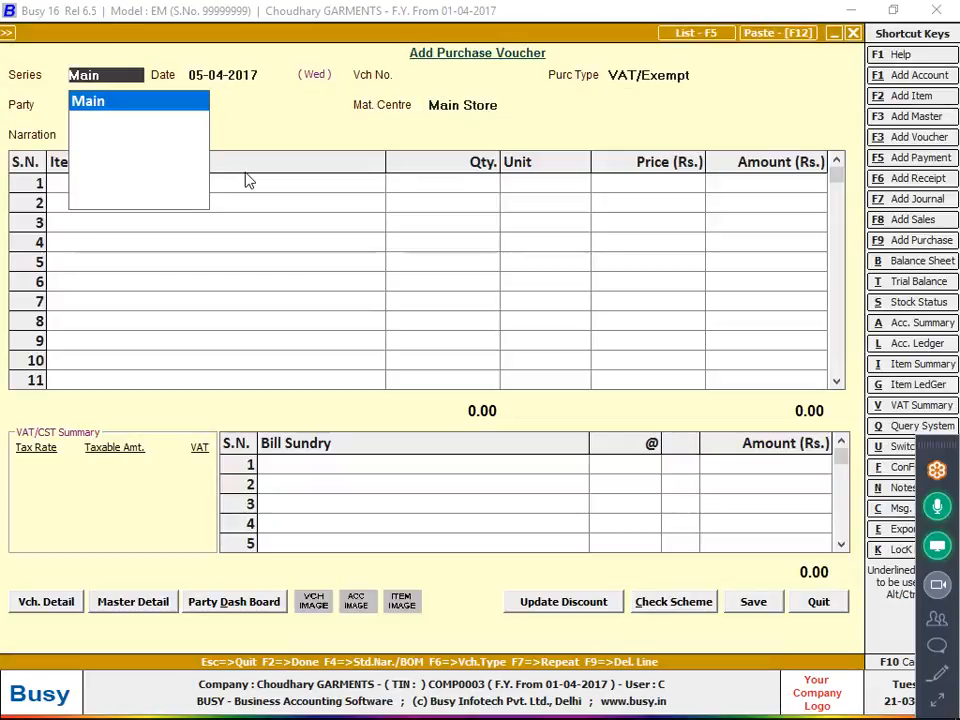
pyautogui.press('Escape')
pyautogui.press('Return')
pyautogui.press('Escape')
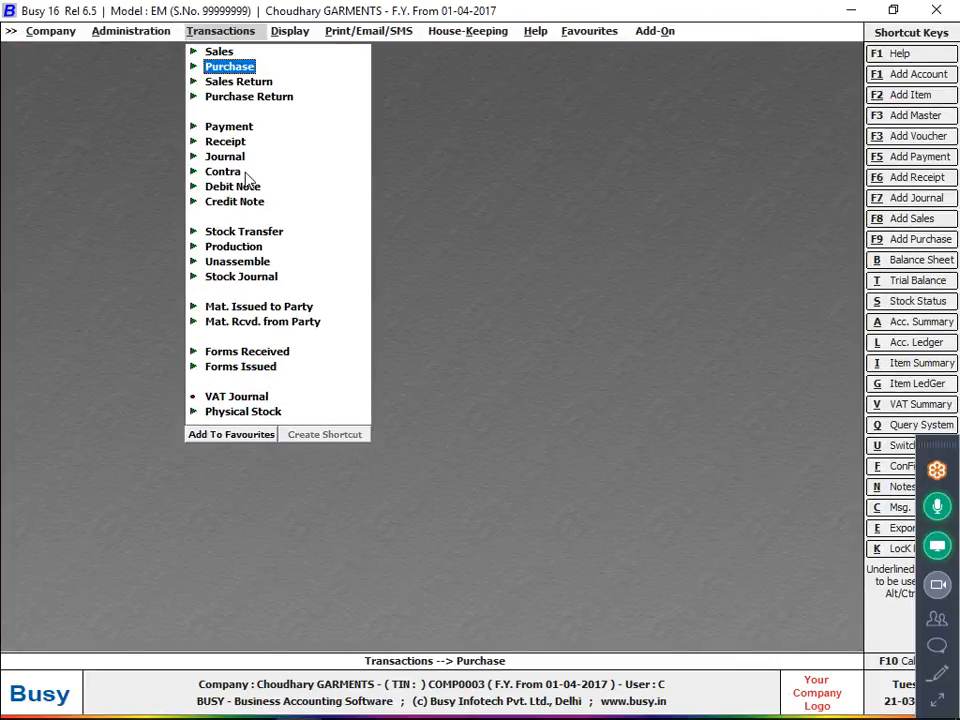
pyautogui.press('Down')
pyautogui.press('Down')
pyautogui.press('Down')
pyautogui.press('Down')
pyautogui.press('Down')
pyautogui.press('Down')
pyautogui.press('Down')
pyautogui.press('Down')
pyautogui.press('Down')
pyautogui.press('Down')
pyautogui.press('Down')
pyautogui.press('Down')
pyautogui.press('Down')
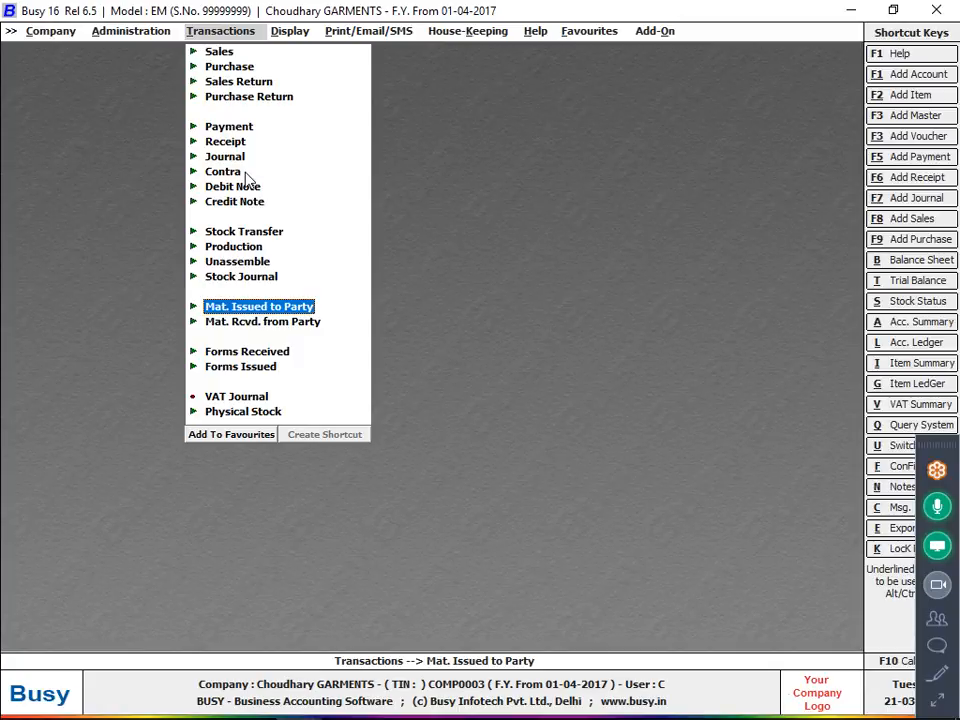
pyautogui.press('Up')
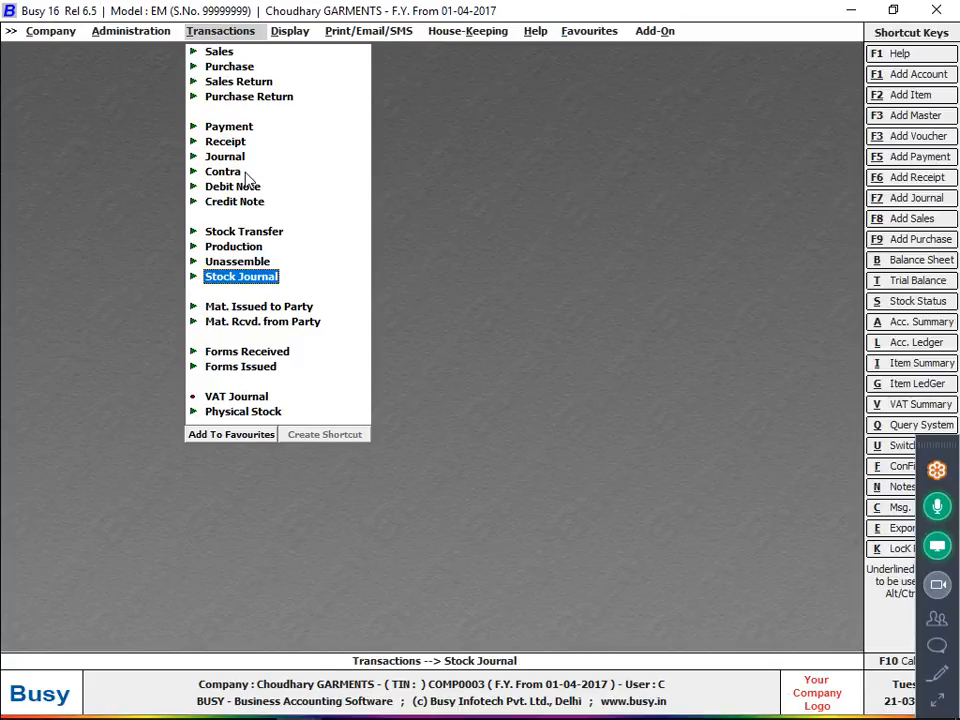
pyautogui.press('Up')
pyautogui.press('Up')
pyautogui.press('Up')
pyautogui.press('Up')
pyautogui.press('Up')
pyautogui.press('Up')
pyautogui.press('Up')
pyautogui.press('Up')
pyautogui.press('Up')
pyautogui.press('Up')
pyautogui.press('Up')
pyautogui.press('Up')
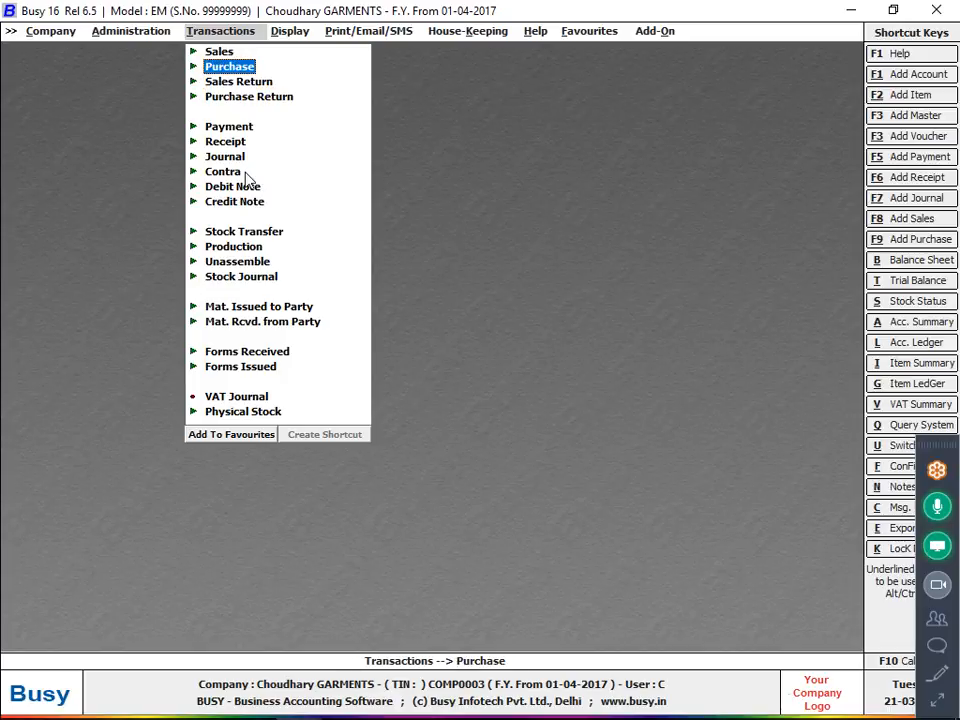
# Move the GoToMeeting control strip higher and expand it into the full control panel.
pyautogui.moveTo(938, 446); pyautogui.dragTo(908, 168)
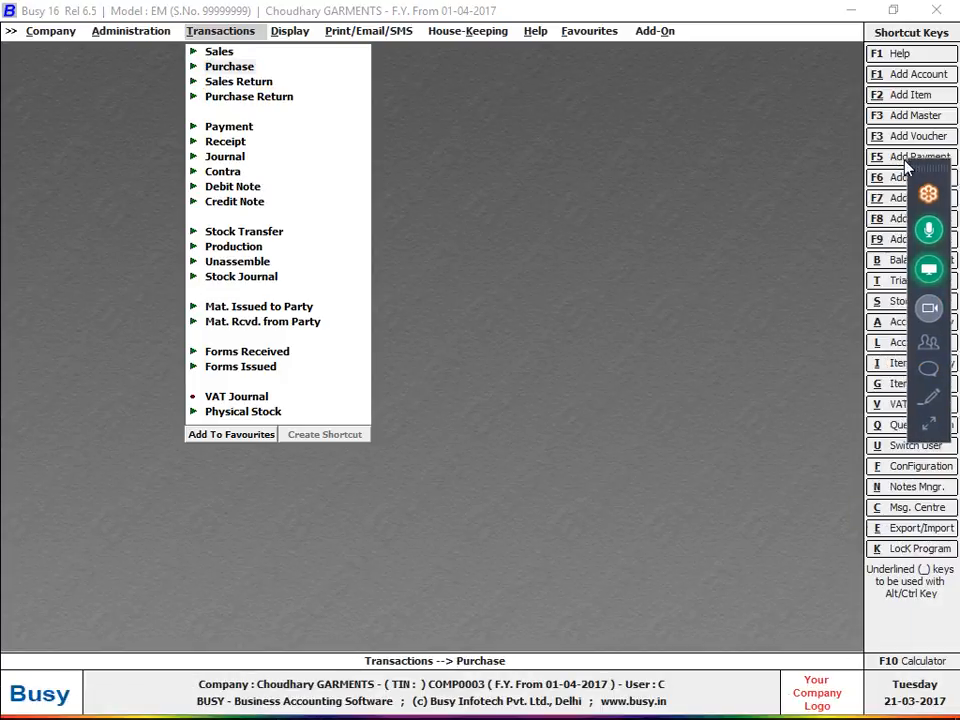
pyautogui.click(945, 422)
pyautogui.click(895, 428)
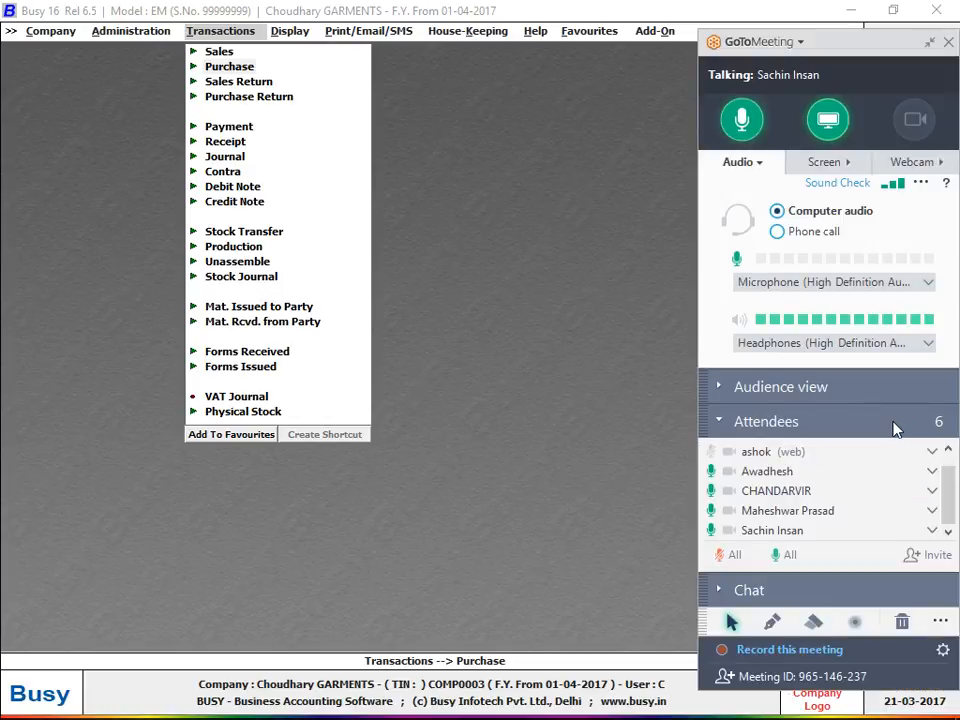
# Open purchase voucher 1305 dated 05-04-2017 for modification and quit it unchanged.
pyautogui.click(246, 70)
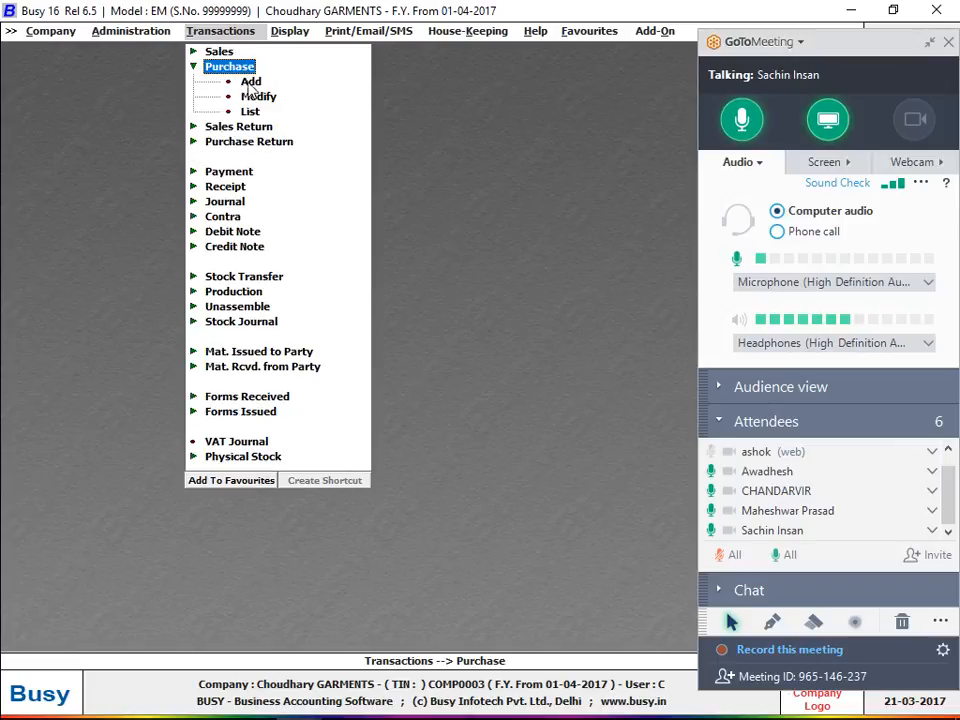
pyautogui.click(250, 100)
pyautogui.press('Return')
pyautogui.press('Return')
pyautogui.press('Return')
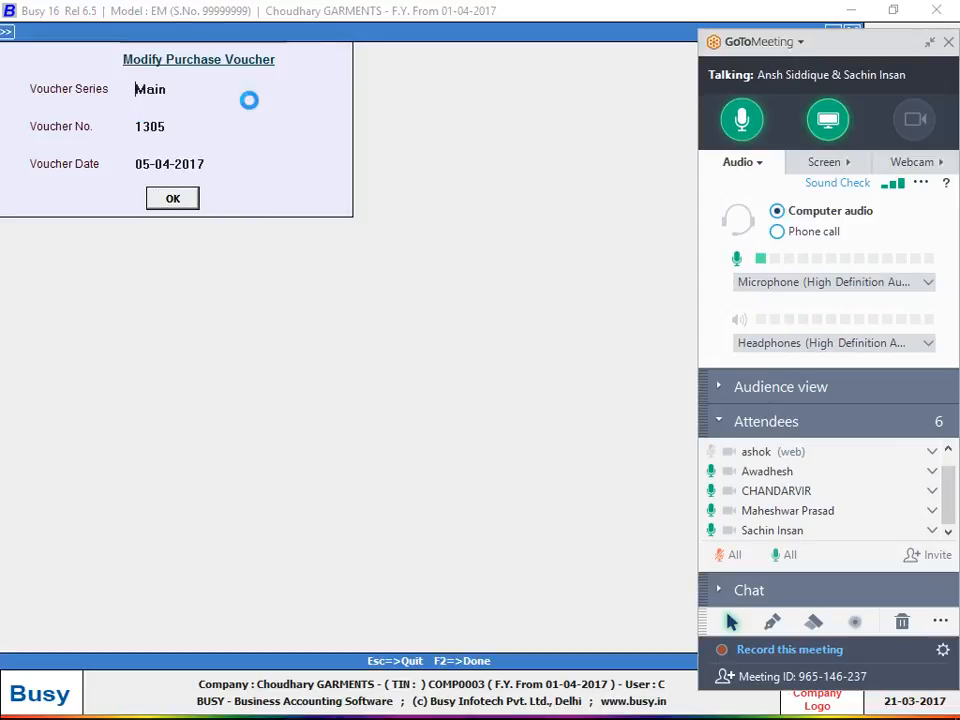
pyautogui.press('Return')
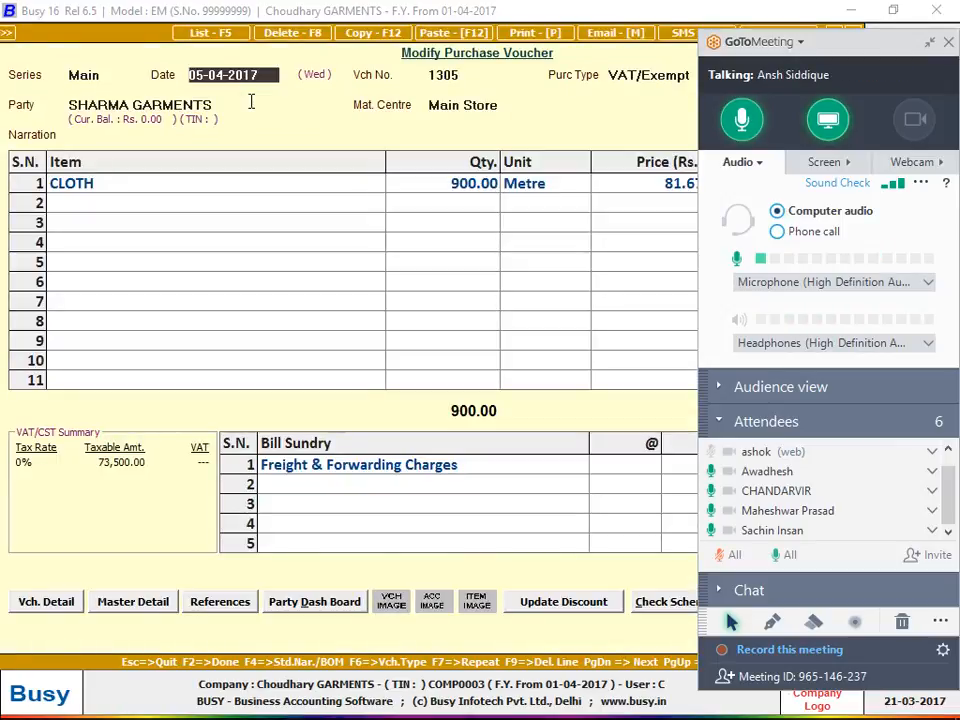
pyautogui.press('Escape')
# List the purchase vouchers of all series from 01-04-2017 to 21-04-2017 without parameterized details.
pyautogui.press('Down')
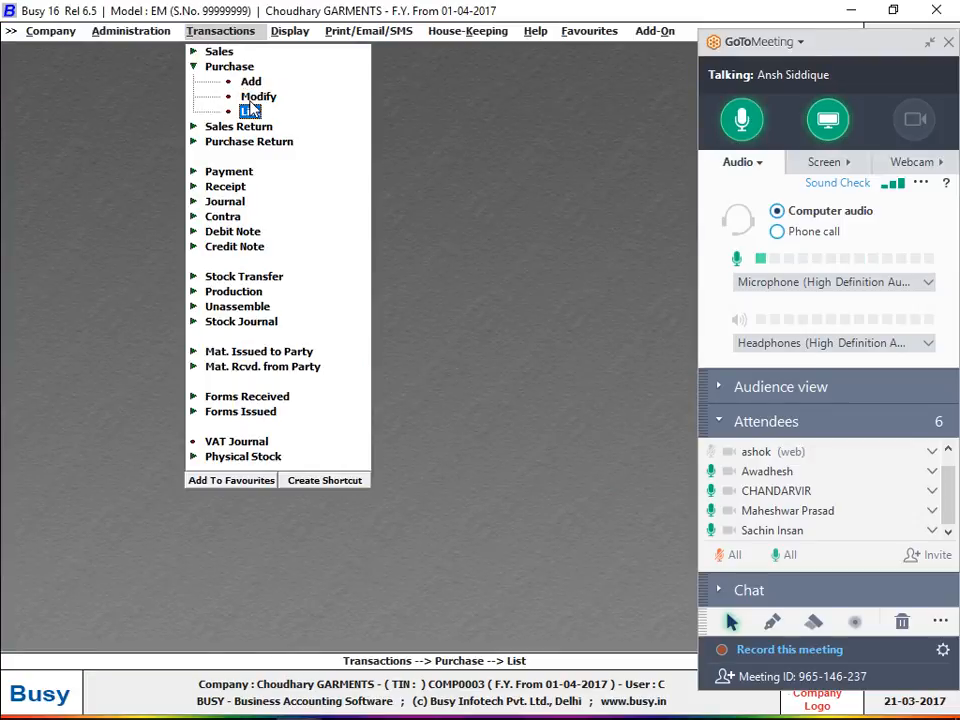
pyautogui.press('Return')
pyautogui.press('Return')
pyautogui.press('Return')
pyautogui.press('Return')
pyautogui.press('Return')
pyautogui.press('Return')
pyautogui.press('Return')
pyautogui.press('Return')
pyautogui.press('Return')
pyautogui.press('Return')
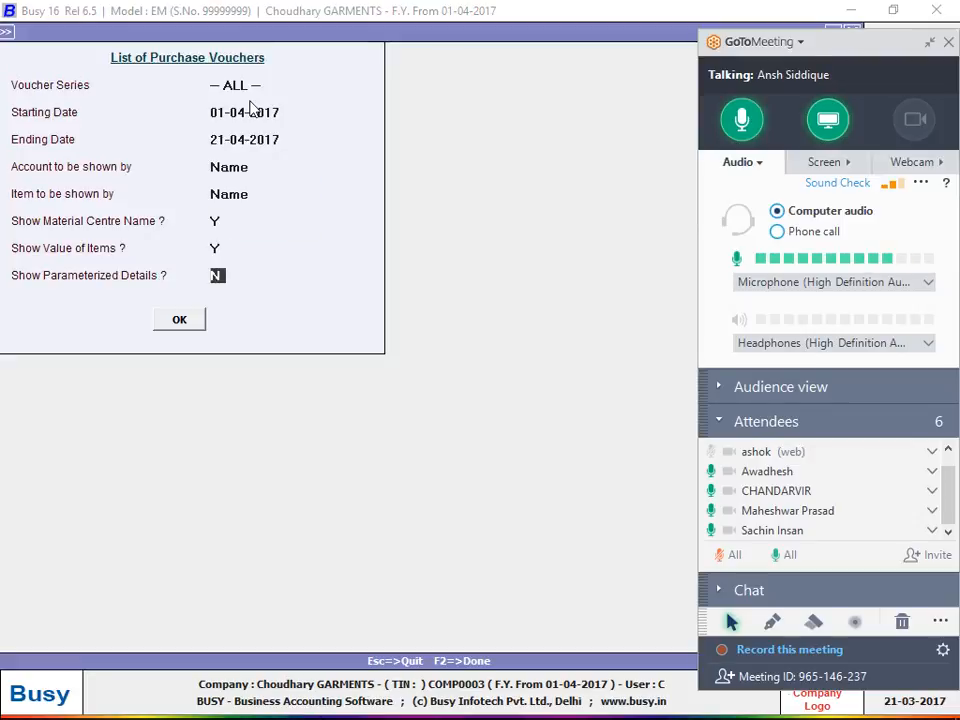
pyautogui.press('F2')
# Go through the listed purchase vouchers and open voucher 1305 of SHARMA GARMENTS.
pyautogui.press('Down')
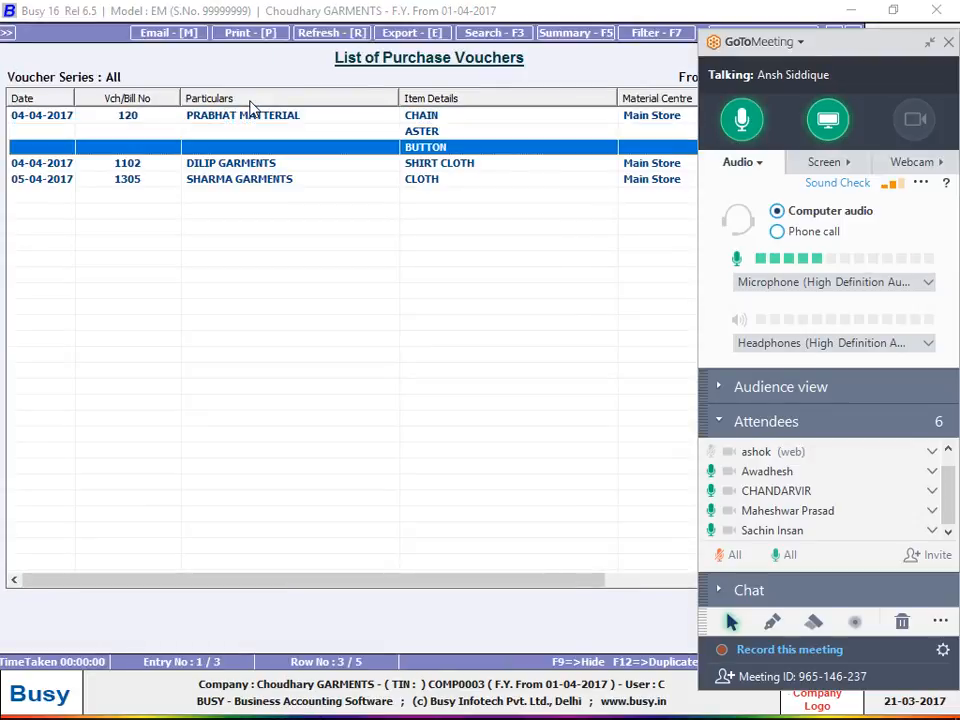
pyautogui.press('Up')
pyautogui.press('Up')
pyautogui.press('Down')
pyautogui.press('Down')
pyautogui.press('Down')
pyautogui.press('Down')
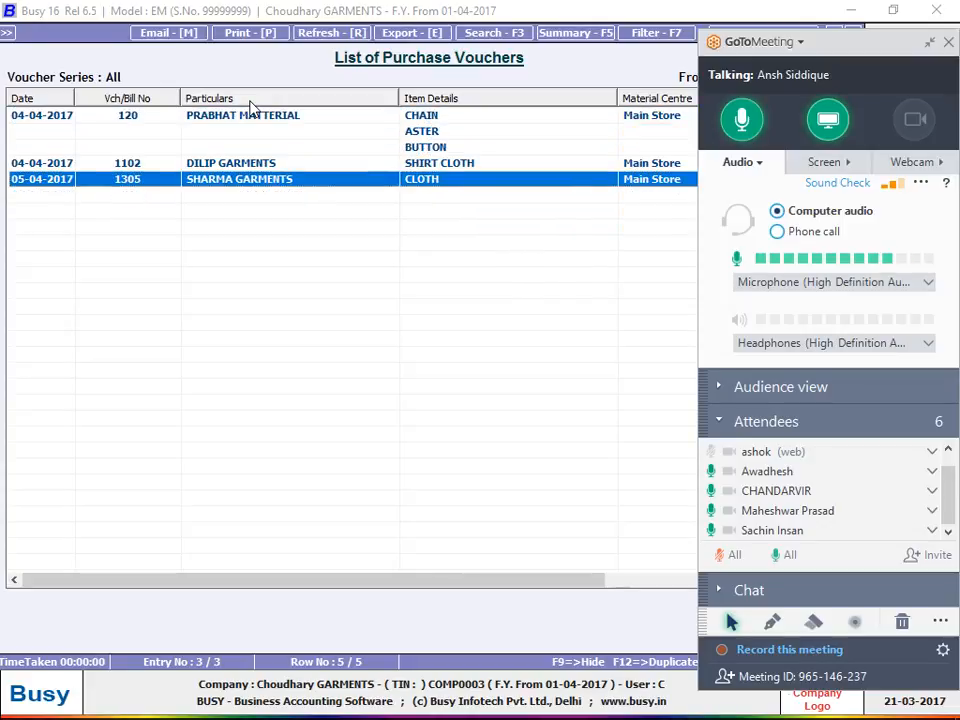
pyautogui.press('Return')
# From the CLOTH line of voucher 1305, open the item master and its General group master for modification.
pyautogui.press('Return')
pyautogui.press('Return')
pyautogui.press('Return')
pyautogui.press('Return')
pyautogui.press('Return')
pyautogui.press('Return')
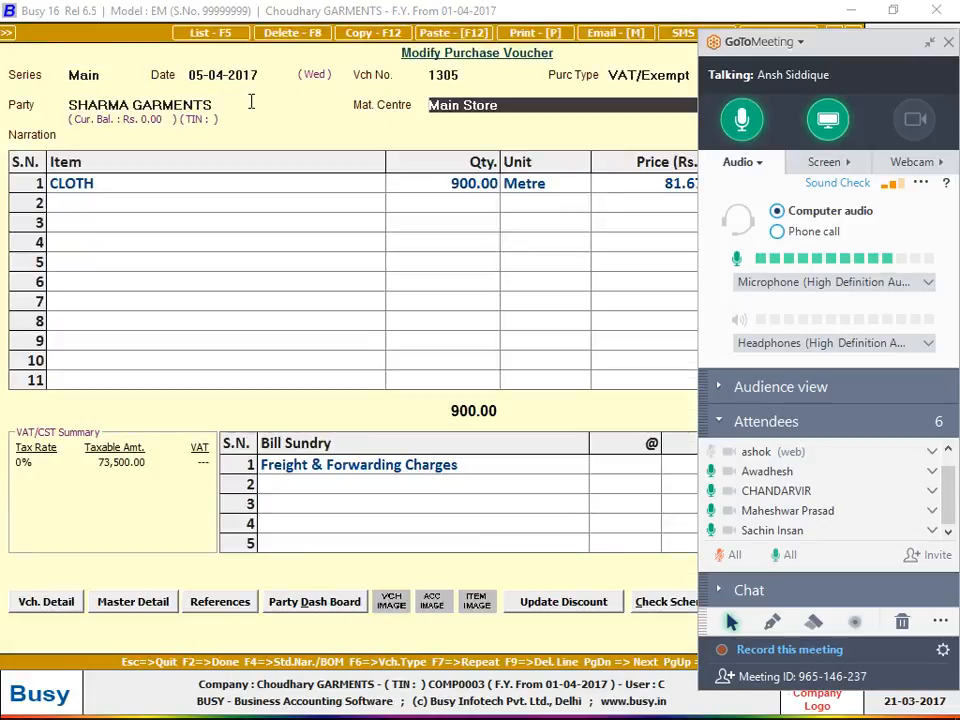
pyautogui.press('Return')
pyautogui.press('Left')
pyautogui.hotkey('alt', 'm')
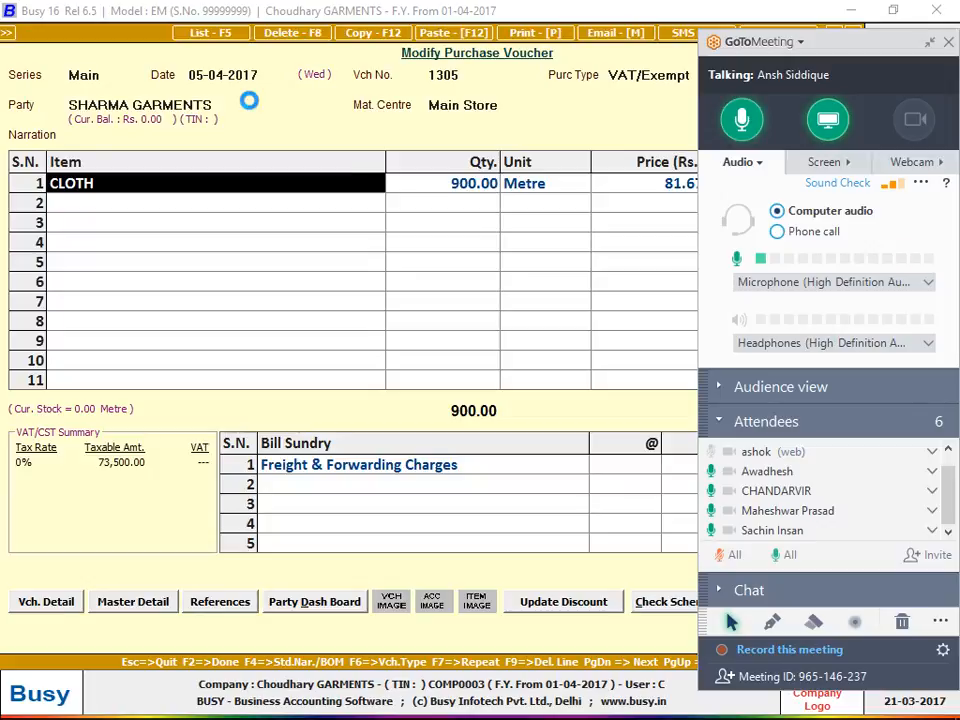
pyautogui.press('Return')
pyautogui.press('Return')
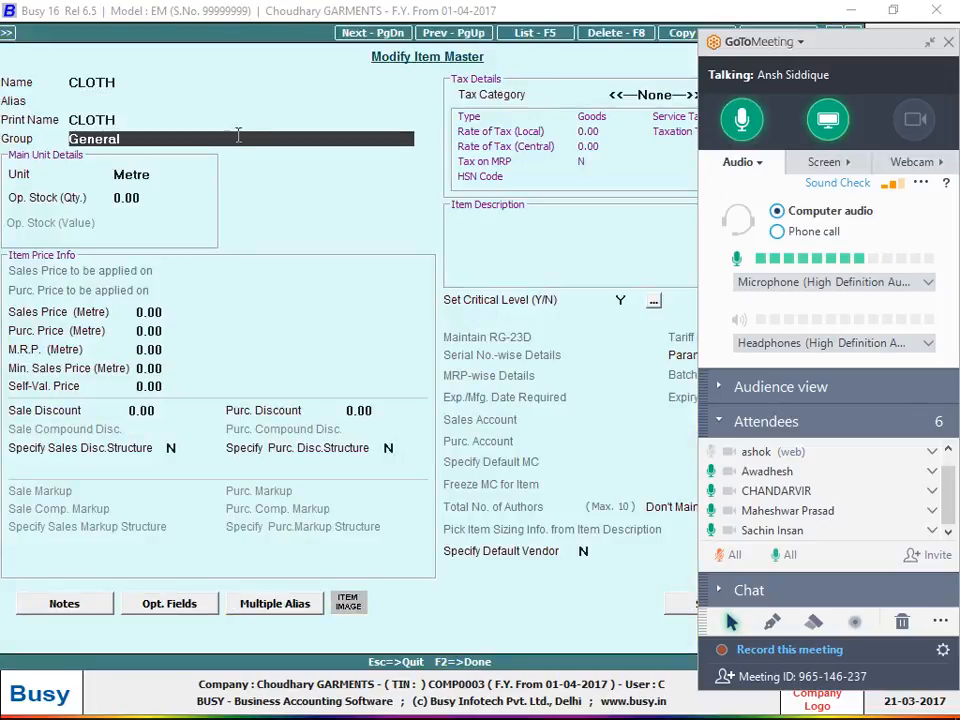
pyautogui.hotkey('alt', 'm')
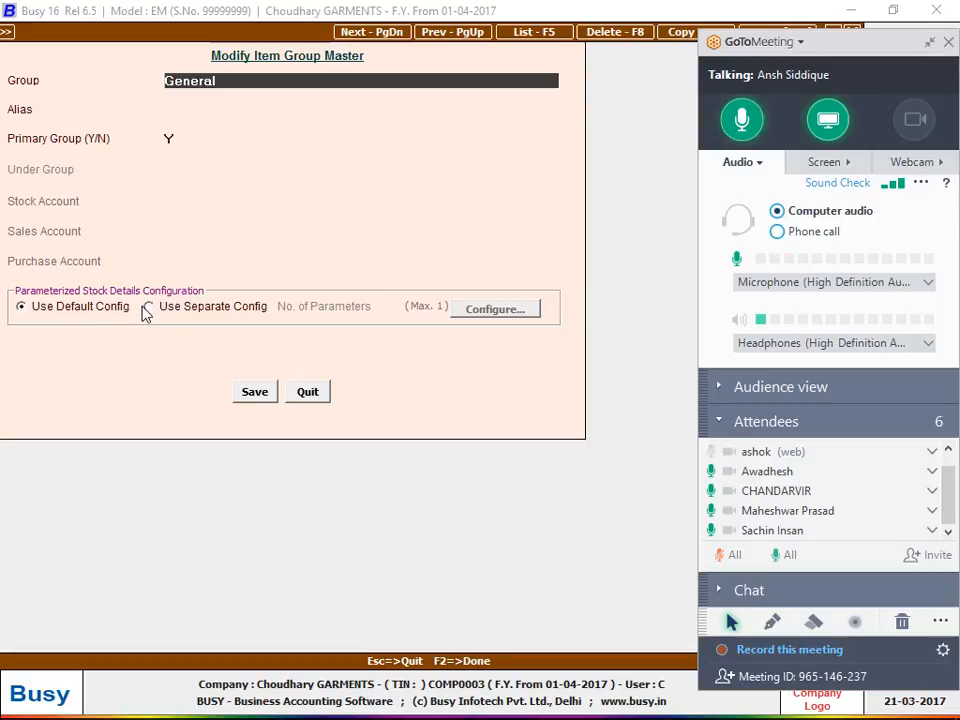
# Quit the General group master, the CLOTH item master and voucher 1305 back to the purchase voucher list.
pyautogui.press('Escape')
pyautogui.press('Escape')
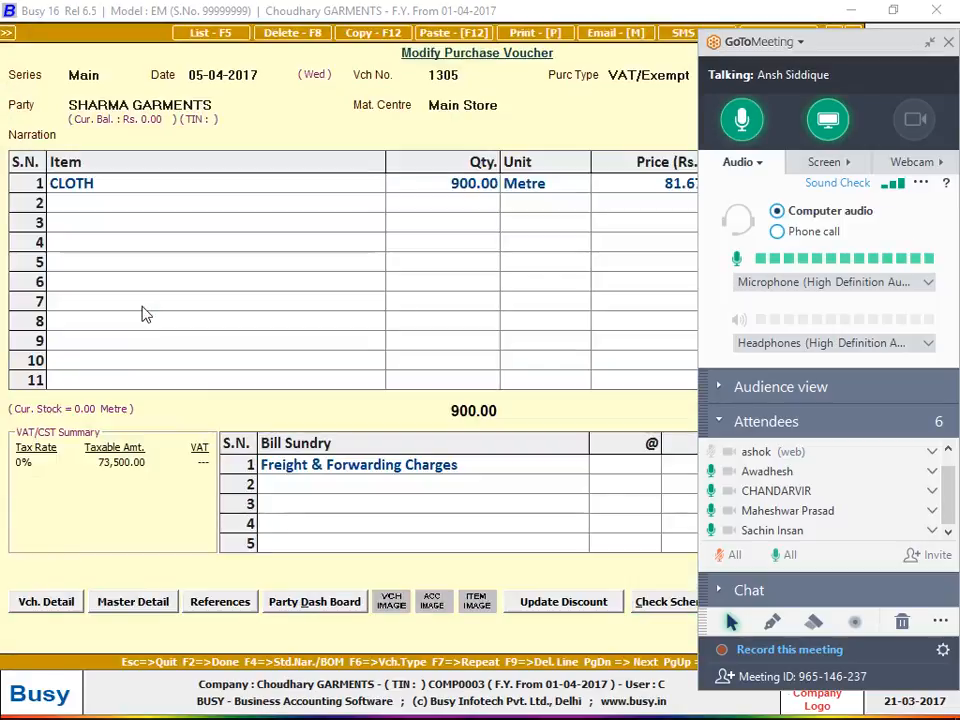
pyautogui.hotkey('alt', 'm')
pyautogui.press('Escape')
pyautogui.press('Escape')
pyautogui.press('Return')
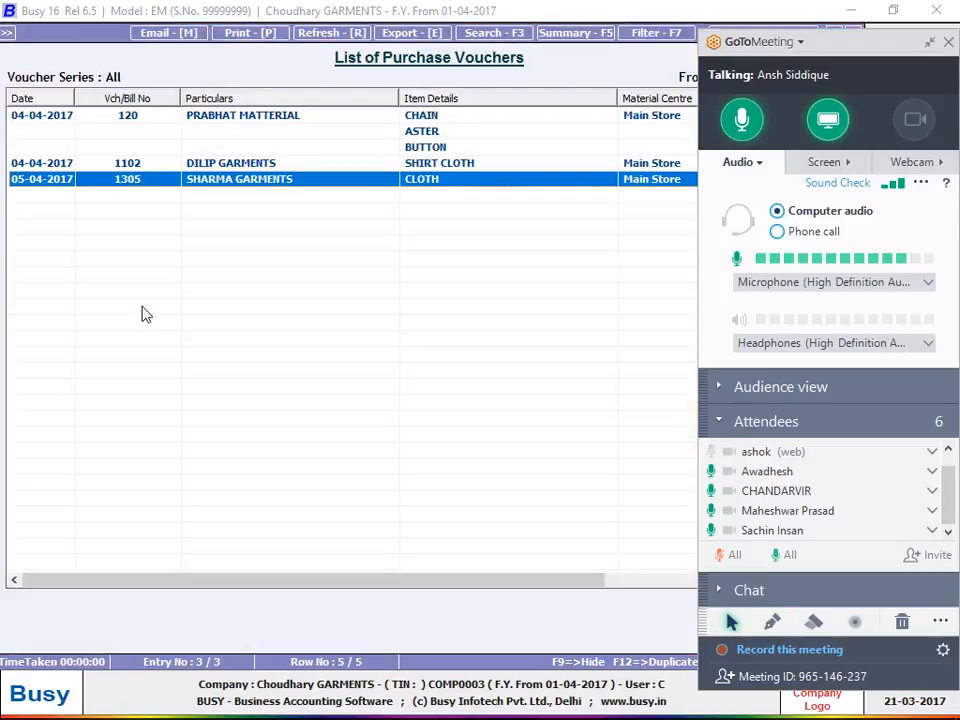
# Open voucher 1102 of DILIP GARMENTS from the list and quit it without changes.
pyautogui.click(191, 166)
pyautogui.doubleClick(191, 166)
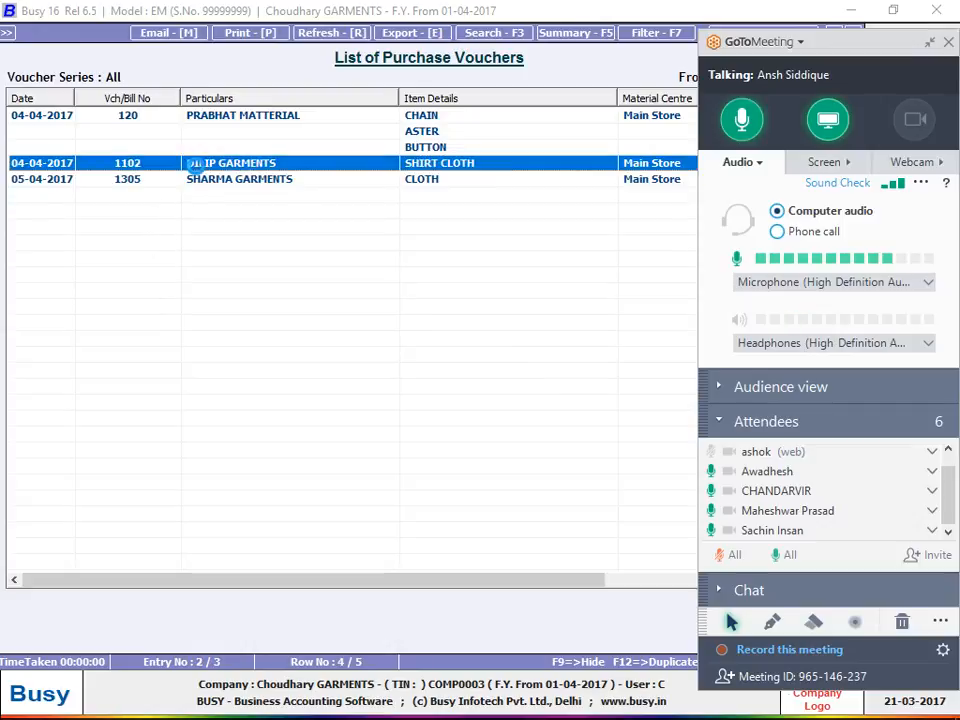
pyautogui.press('Return')
pyautogui.press('Return')
pyautogui.press('Return')
pyautogui.press('Escape')
pyautogui.press('Escape')
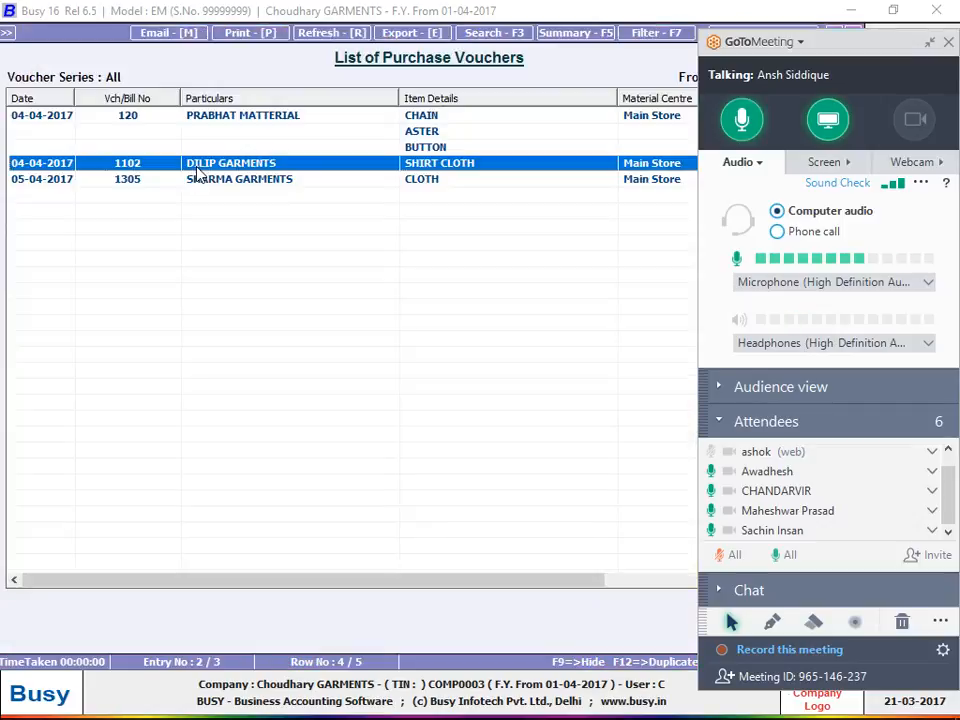
# Open voucher 120 of PRABHAT MATTERIAL and, from its CHAIN line, open the item master and its RAW MATTERIAL group for modification.
pyautogui.press('Up')
pyautogui.press('Return')
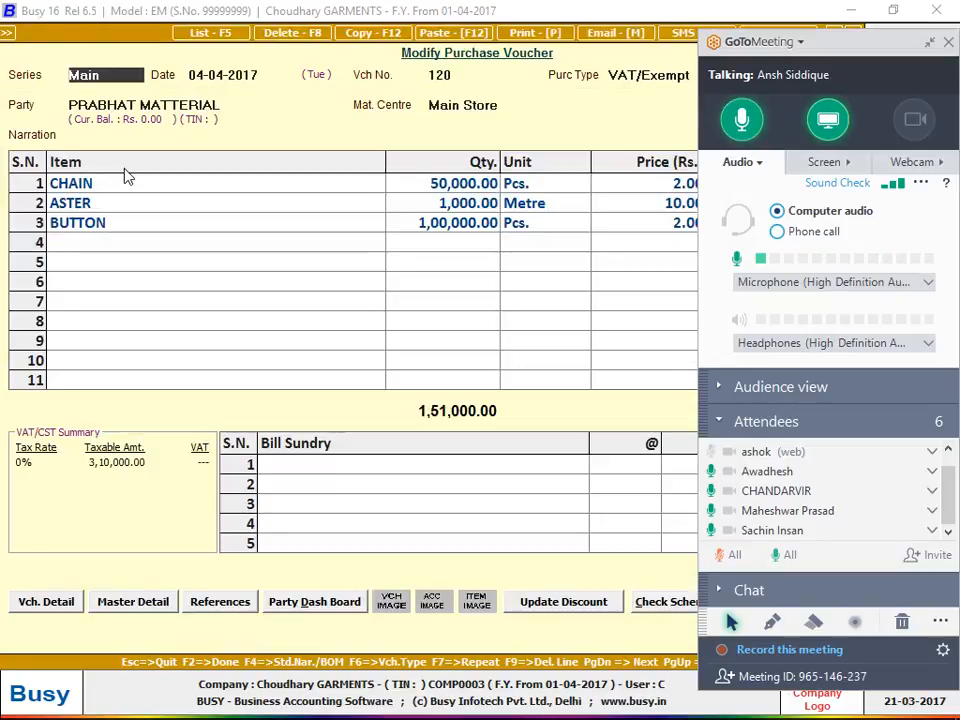
pyautogui.click(126, 176)
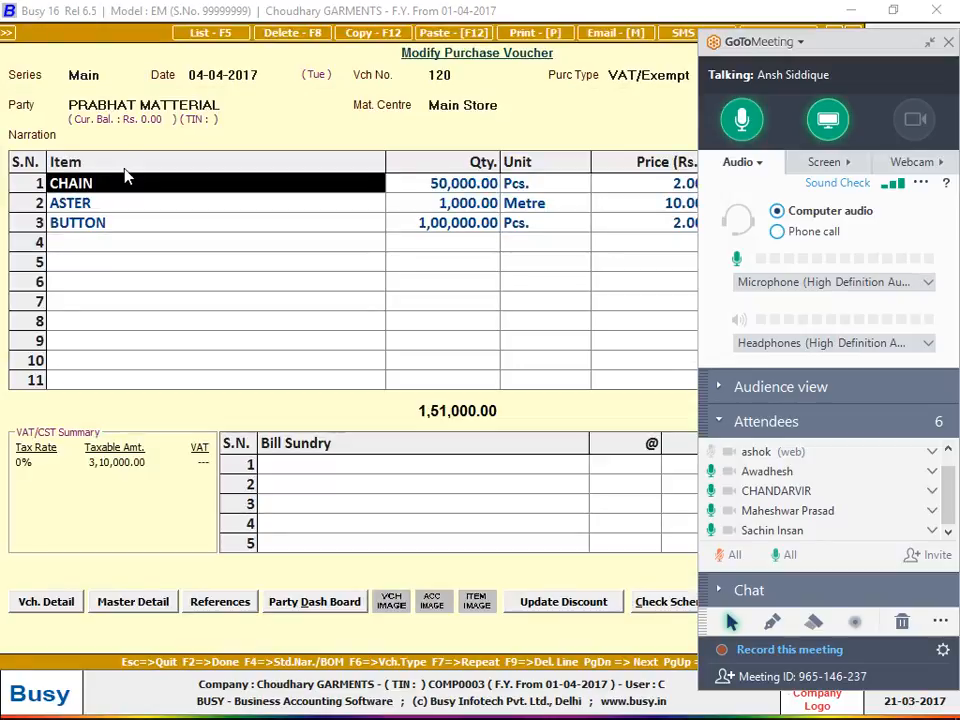
pyautogui.hotkey('alt', 'm')
pyautogui.press('Return')
pyautogui.press('Return')
pyautogui.press('Return')
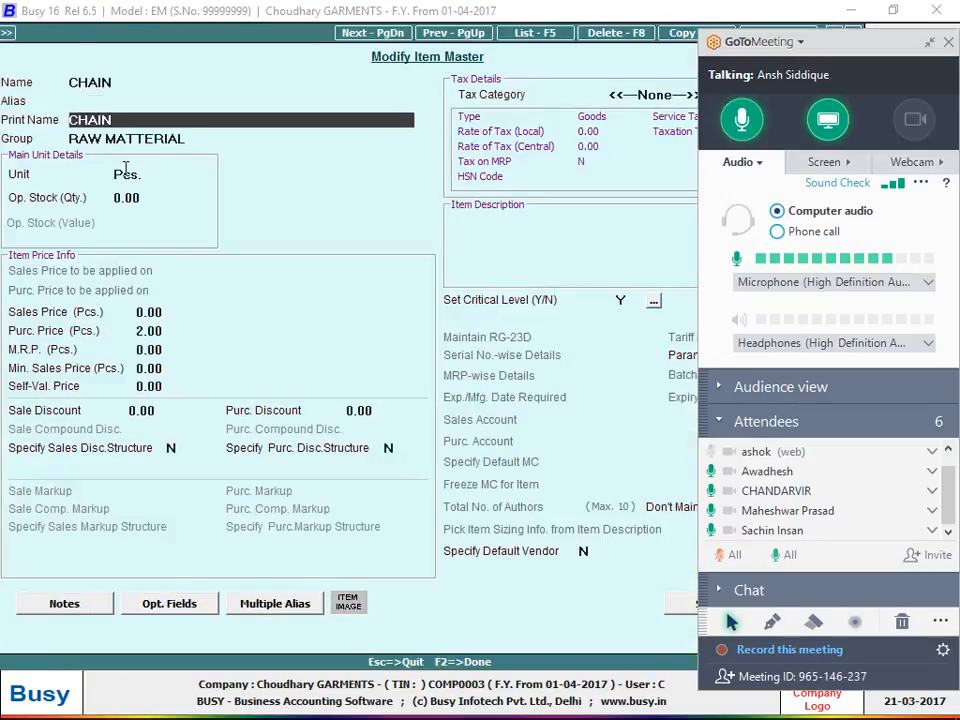
pyautogui.hotkey('alt', 'm')
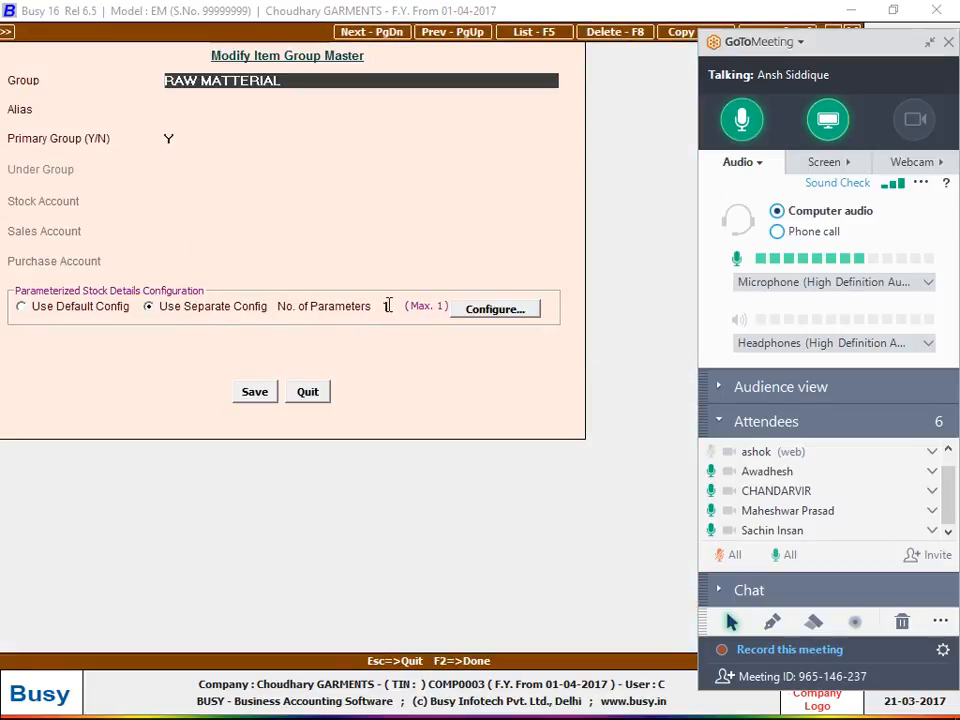
# Review the separate stock parameter configuration of the RAW MATTERIAL group, accept it and save the group master.
pyautogui.click(463, 310)
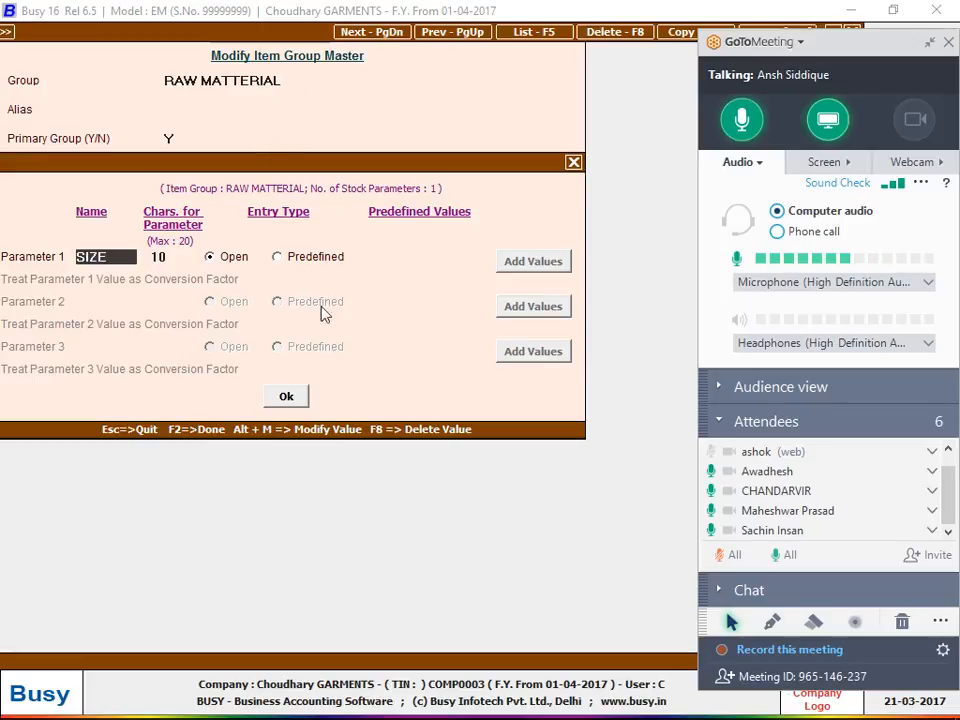
pyautogui.click(293, 397)
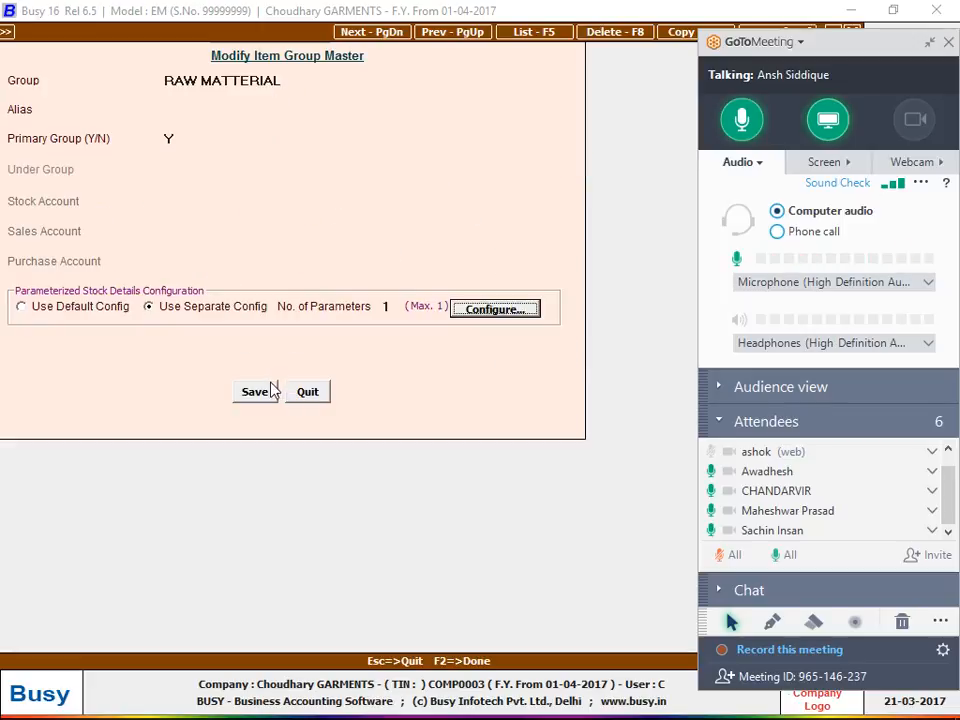
pyautogui.click(268, 391)
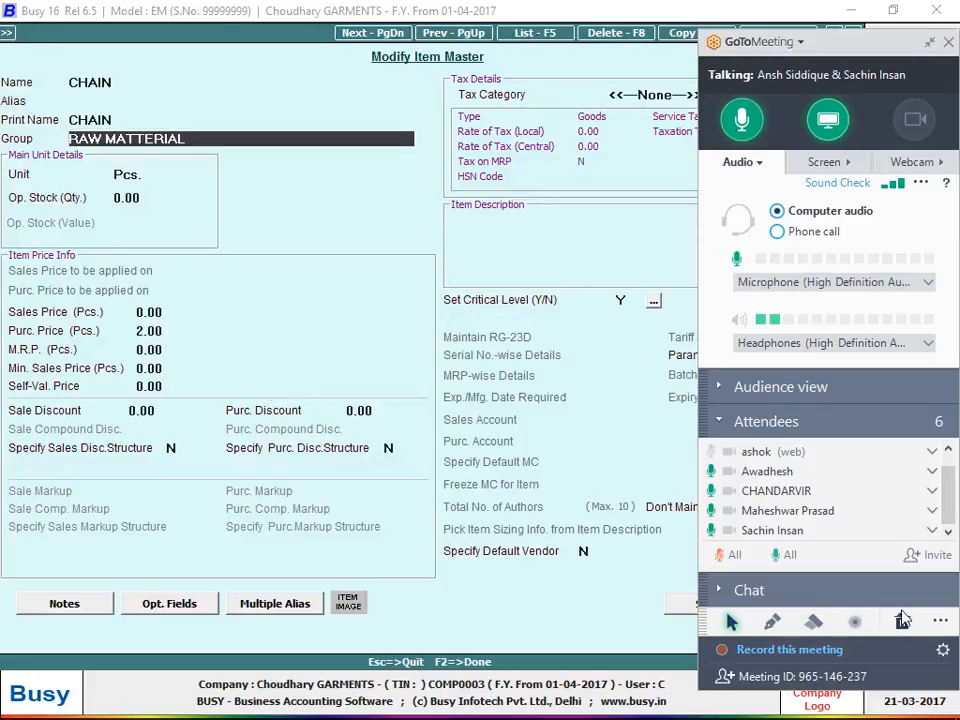
# Shrink the GoToMeeting controls and quit the CHAIN item master, voucher 120 and the purchase voucher list.
pyautogui.click(930, 42)
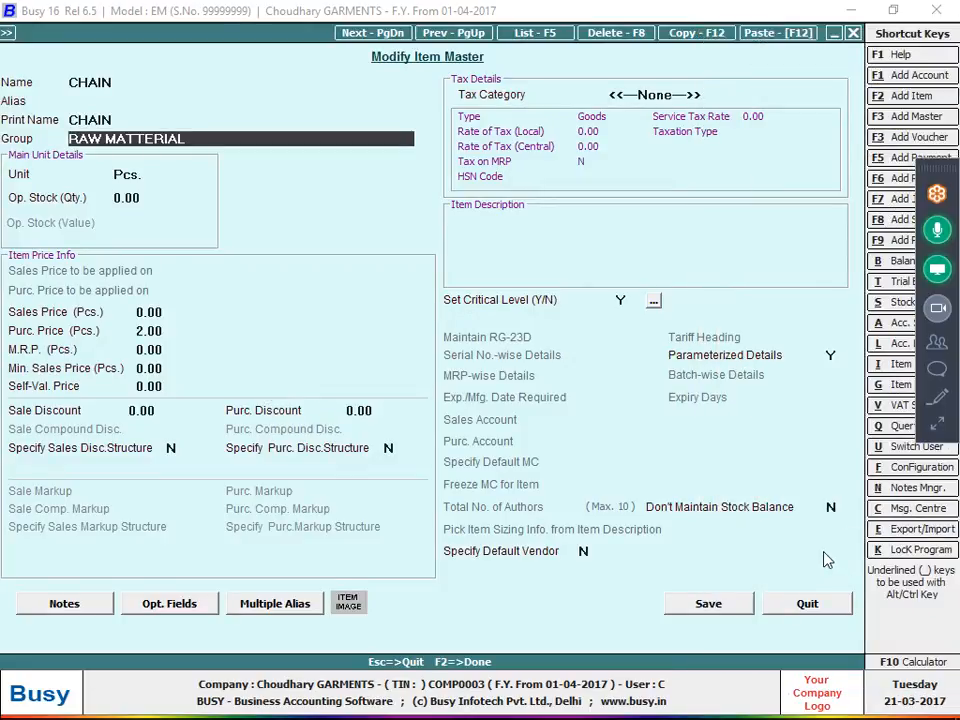
pyautogui.press('Escape')
pyautogui.press('Return')
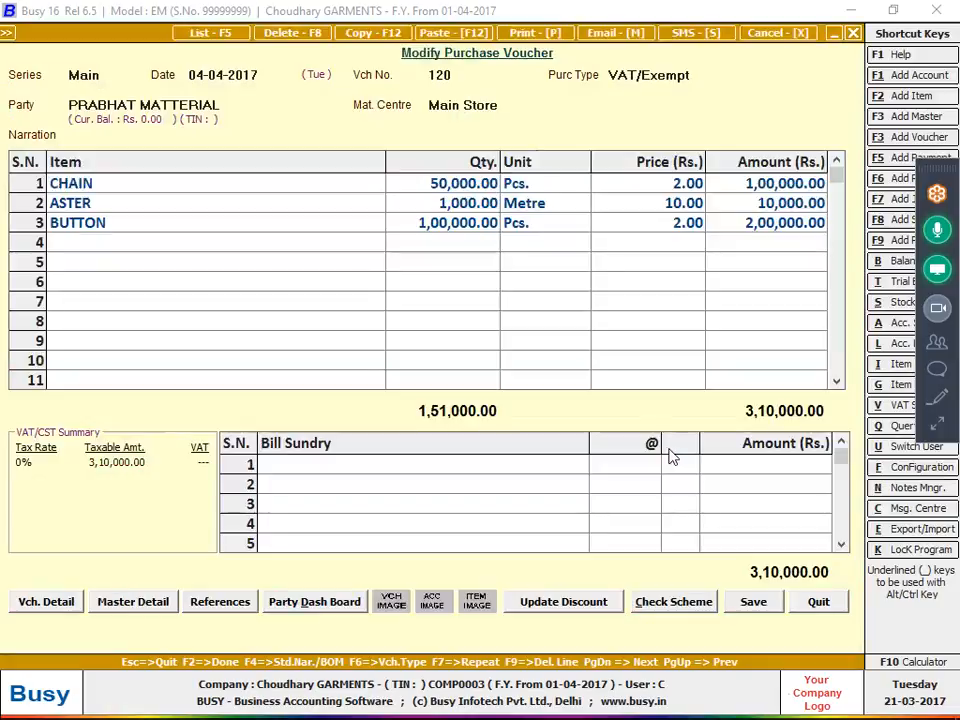
pyautogui.press('Escape')
pyautogui.press('Return')
pyautogui.press('Escape')
pyautogui.press('Escape')
pyautogui.press('Escape')
pyautogui.press('Escape')
pyautogui.press('Escape')
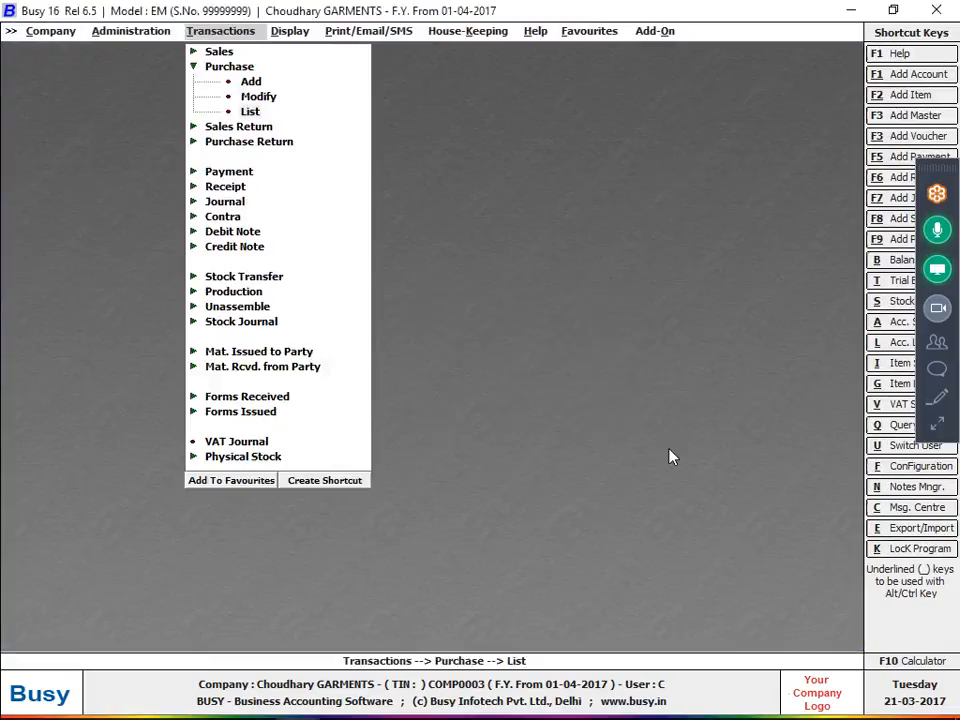
# Show the transaction options for Mat. Issued to Party vouchers, with Add selected.
pyautogui.press('Down')
pyautogui.press('Down')
pyautogui.press('Down')
pyautogui.press('Down')
pyautogui.press('Down')
pyautogui.press('Down')
pyautogui.press('Down')
pyautogui.press('Down')
pyautogui.press('Down')
pyautogui.press('Down')
pyautogui.press('Down')
pyautogui.press('Down')
pyautogui.press('Down')
pyautogui.press('Down')
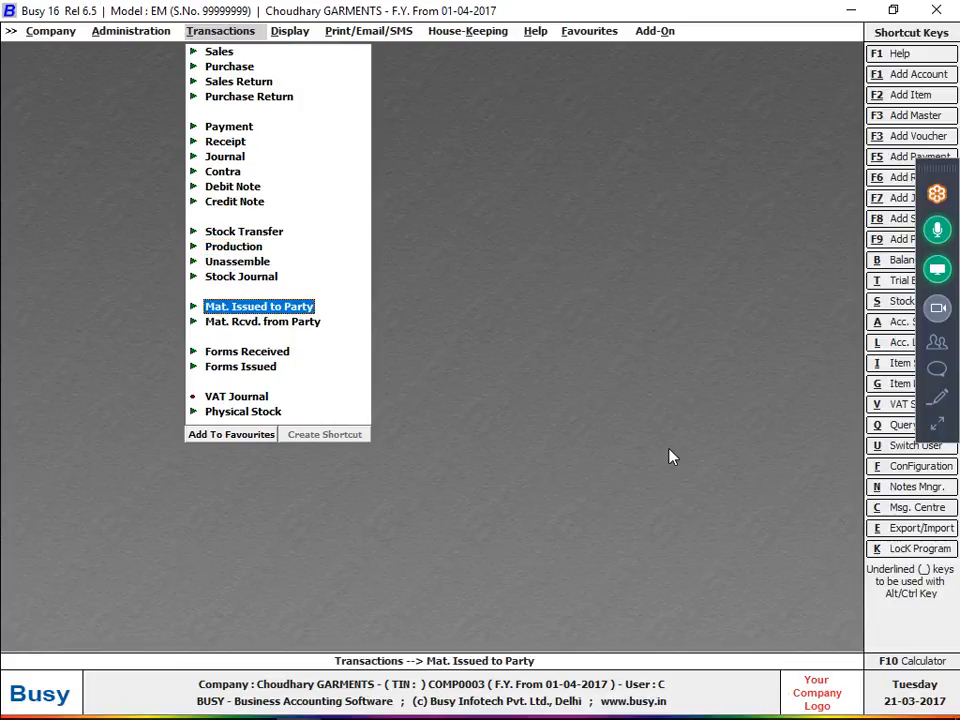
pyautogui.press('Up')
pyautogui.press('Return')
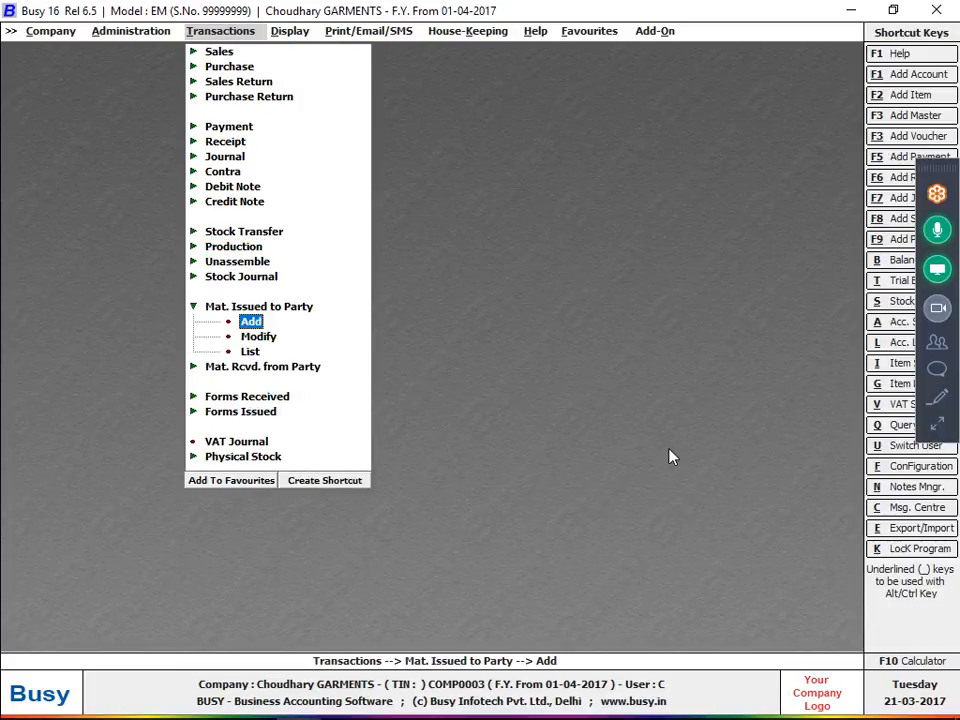
# Disable Job Work in the Inventory section of Features / Options, save it and quit the configuration.
pyautogui.hotkey('alt', 'f')
pyautogui.press('Return')
pyautogui.press('Down')
pyautogui.press('Down')
pyautogui.press('Down')
pyautogui.press('Down')
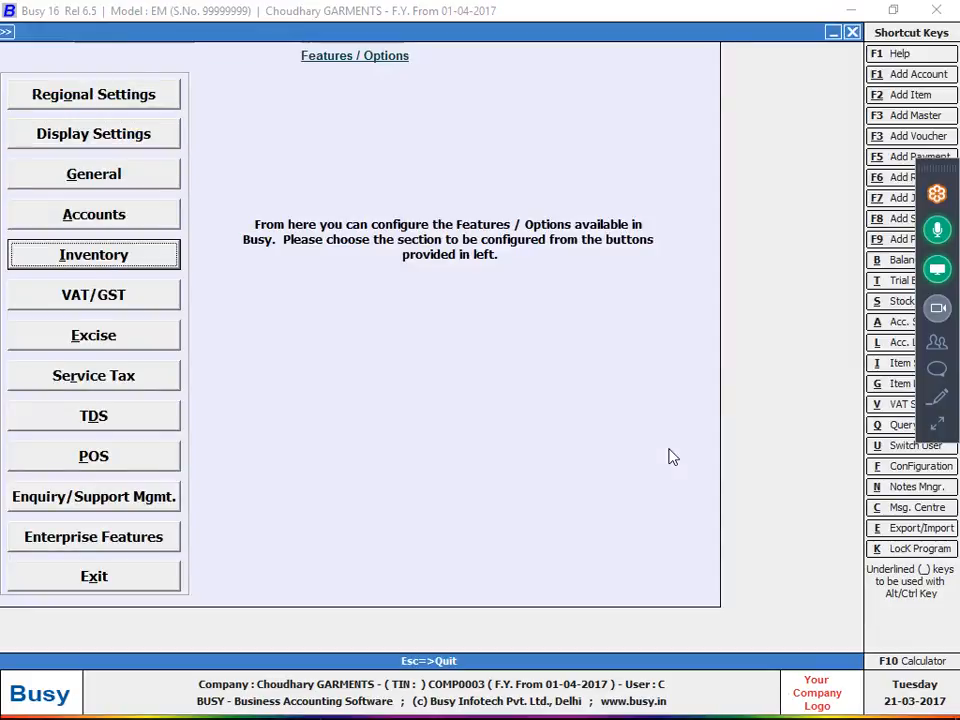
pyautogui.press('Up')
pyautogui.press('Down')
pyautogui.press('Return')
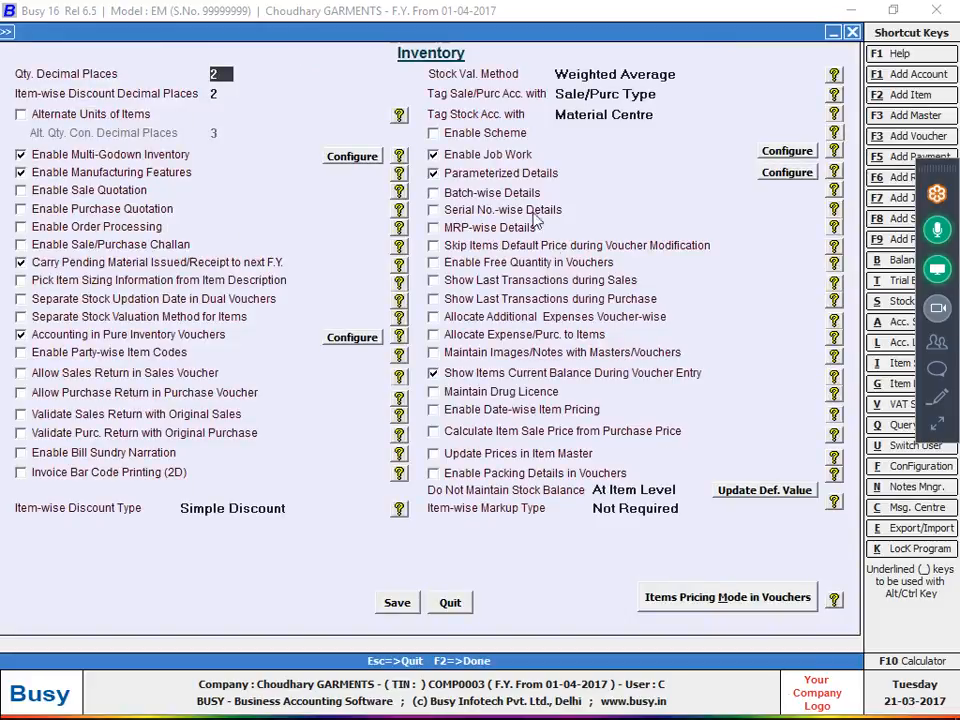
pyautogui.click(488, 154)
pyautogui.click(397, 603)
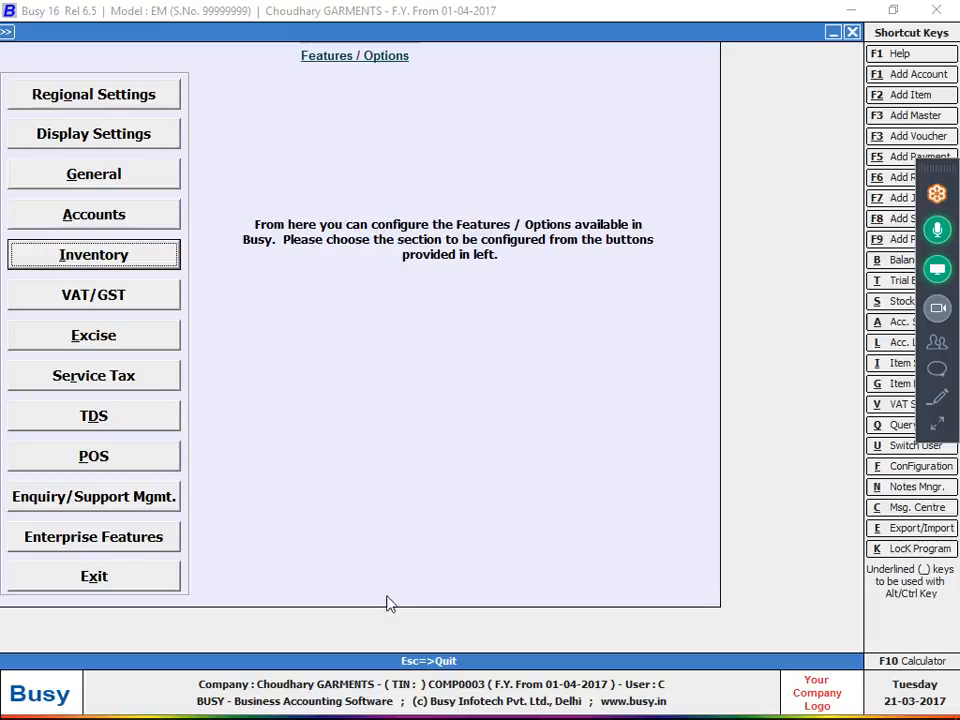
pyautogui.click(32, 259)
pyautogui.press('Escape')
pyautogui.press('Escape')
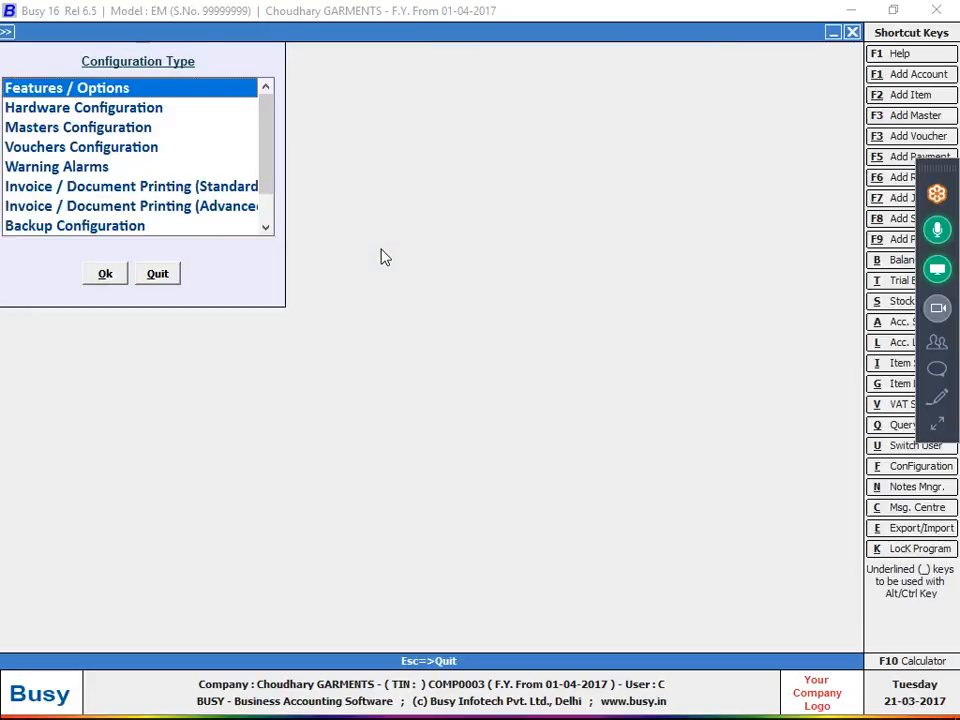
pyautogui.press('Escape')
# Start a batch deletion for selected vouchers and include the Material Issue and Material Receipt types.
pyautogui.hotkey('ctrl', 'alt', 'd')
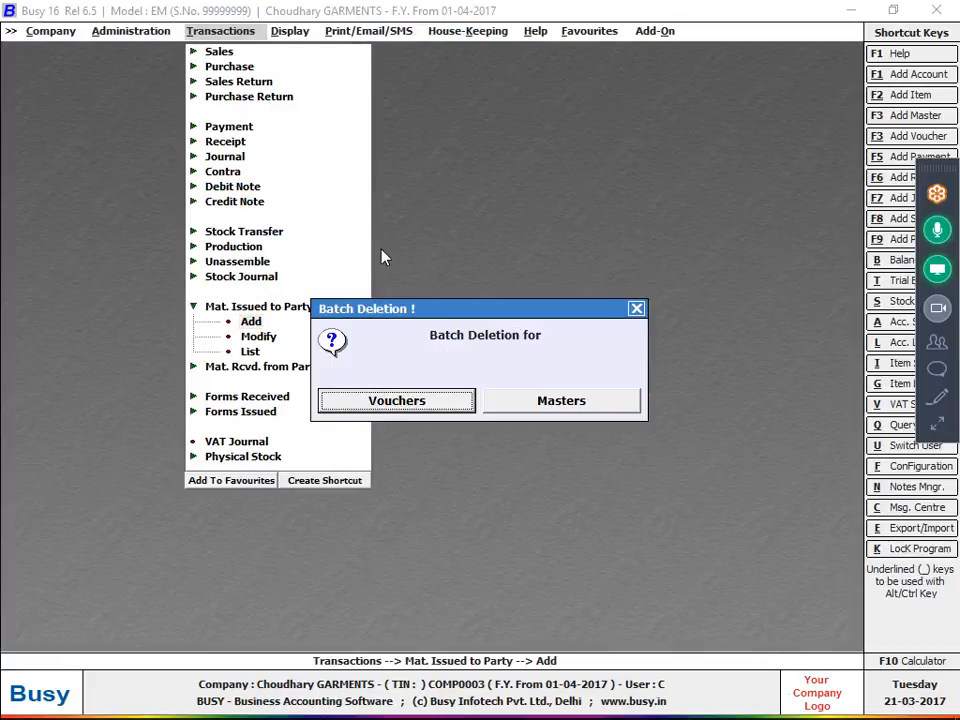
pyautogui.press('Return')
pyautogui.press('y')
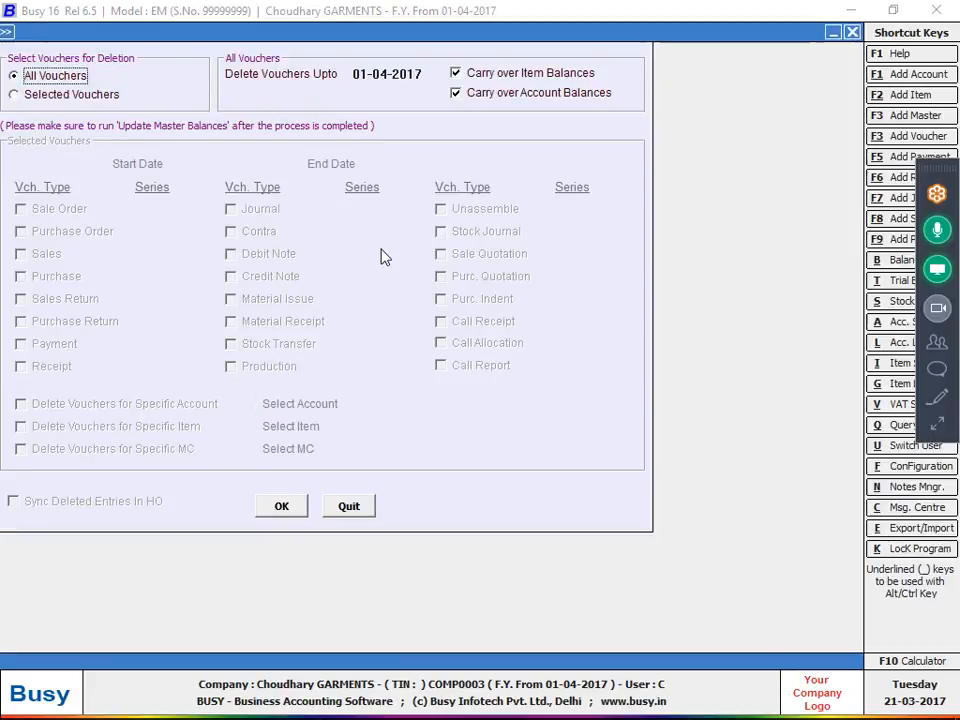
pyautogui.click(84, 95)
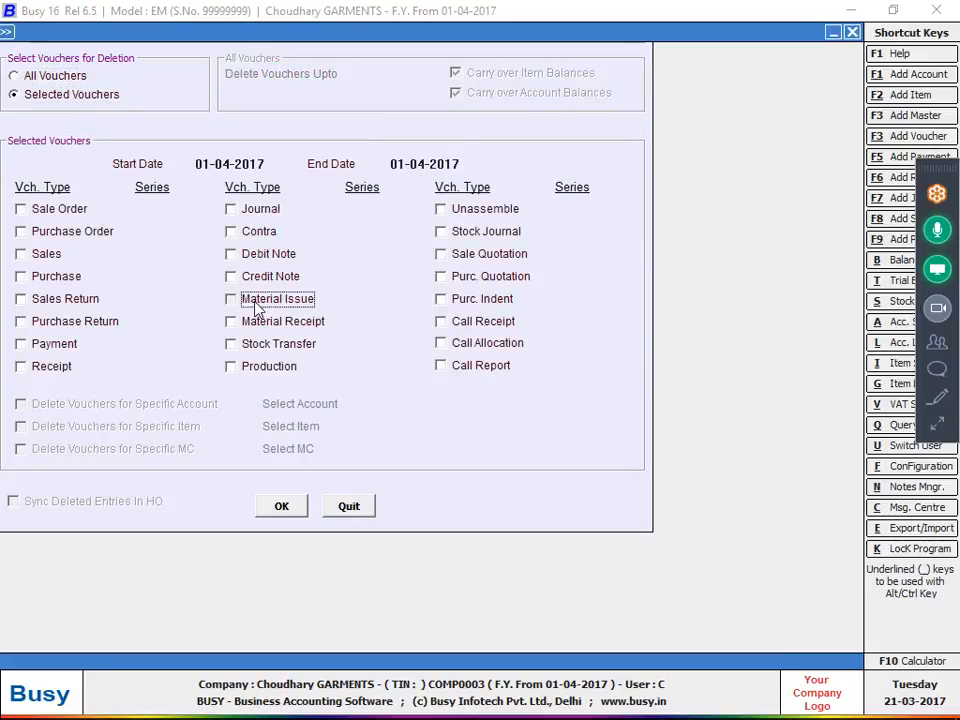
pyautogui.click(255, 299)
pyautogui.click(256, 321)
# Set the deletion end date to 30-04-2017, delete the selected vouchers and quit batch deletion.
pyautogui.click(425, 163)
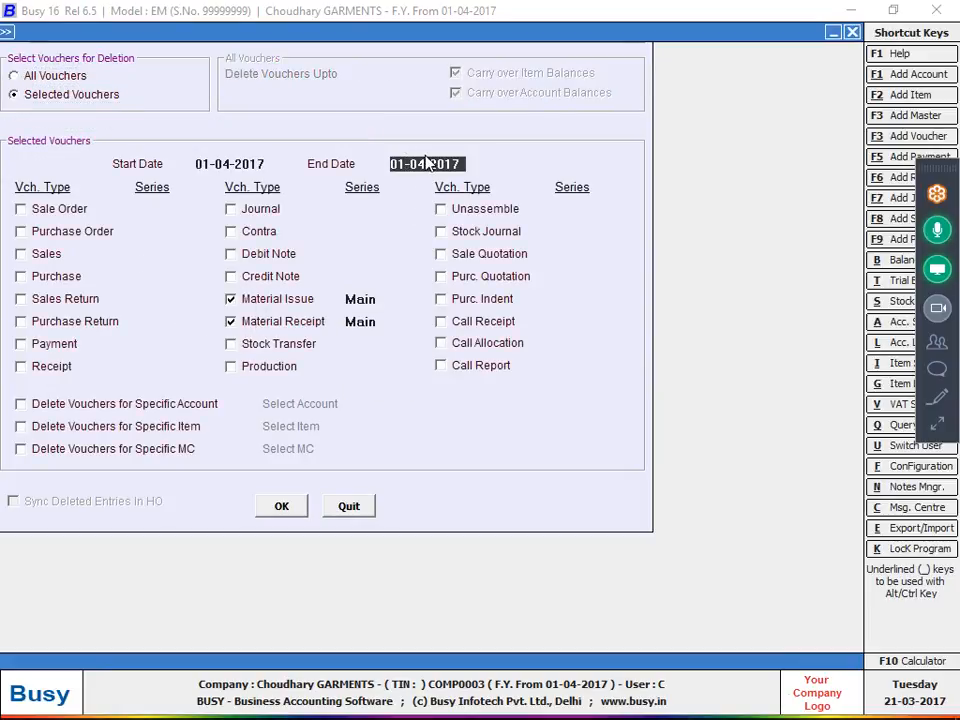
pyautogui.write('03-04-2017')
pyautogui.press('Return')
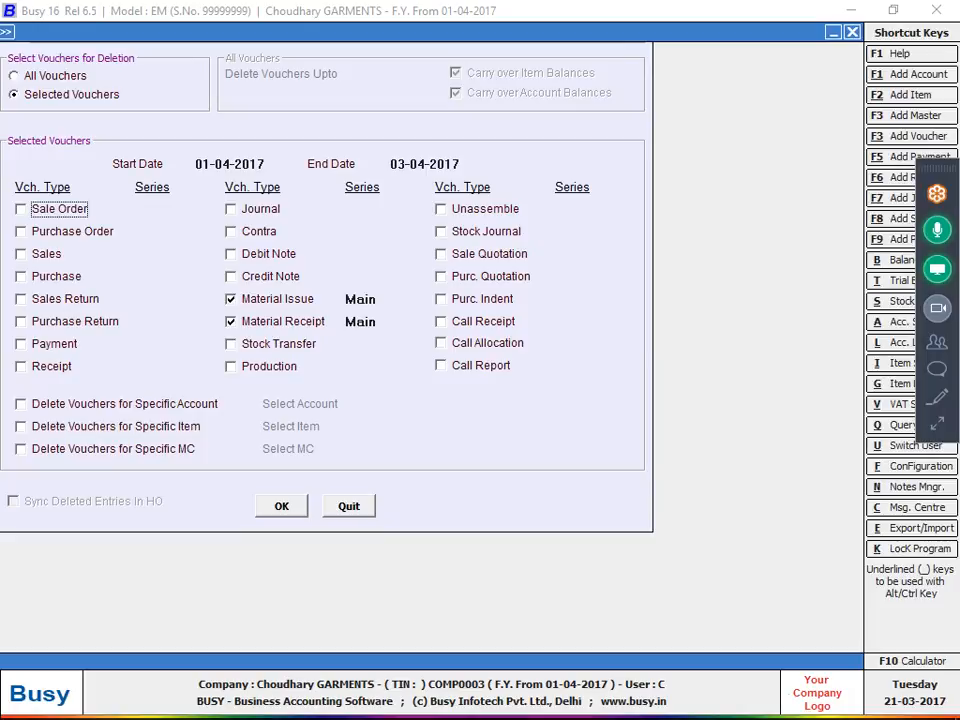
pyautogui.click(411, 163)
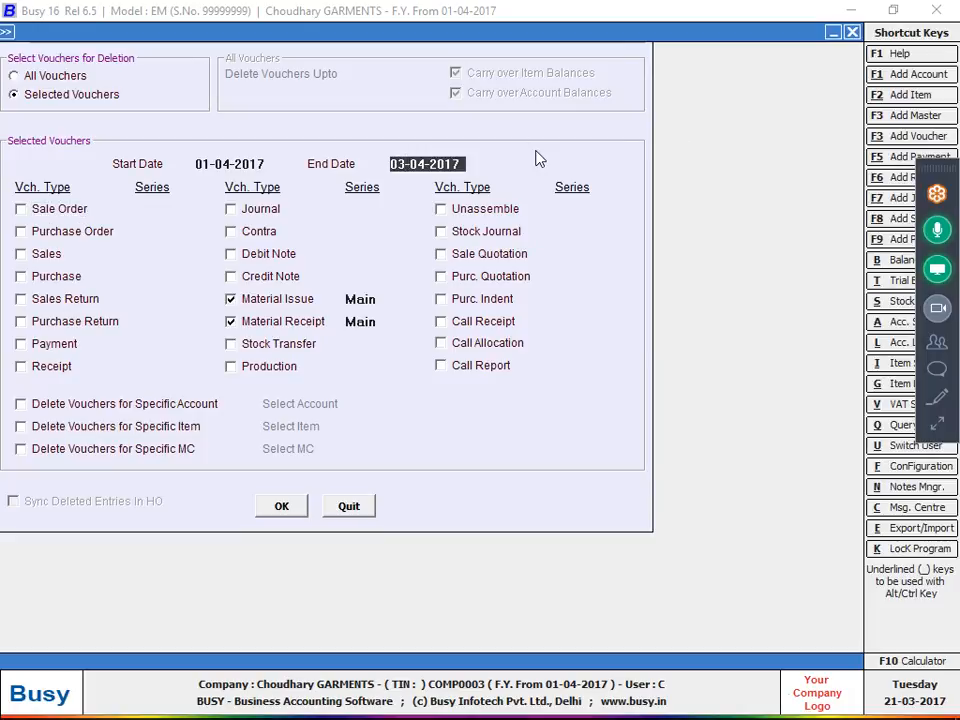
pyautogui.write('30')
pyautogui.click(280, 506)
pyautogui.click(515, 415)
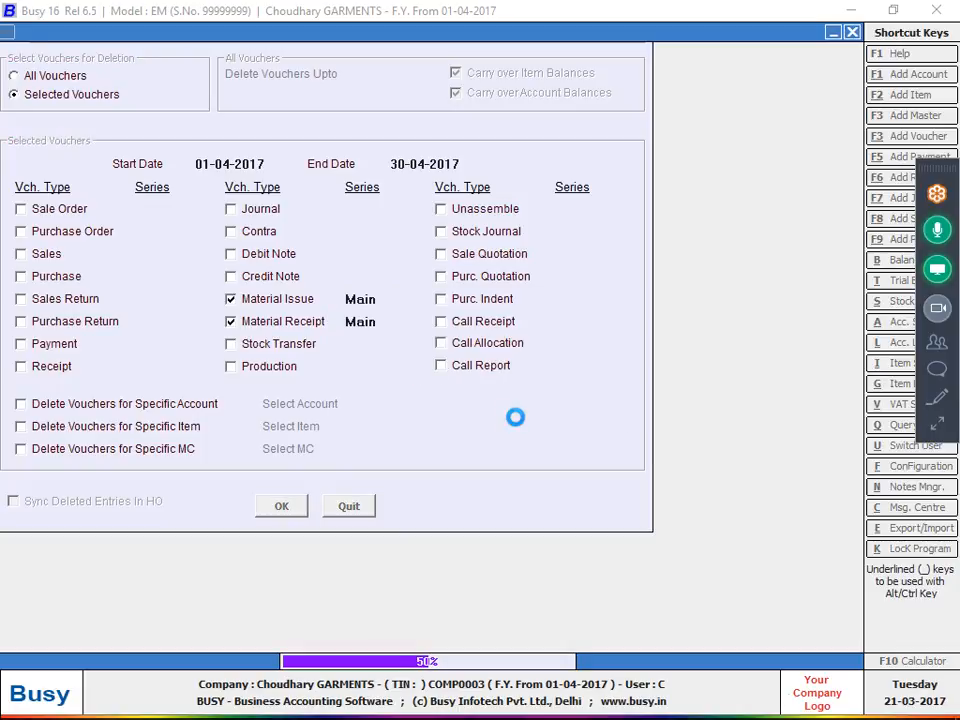
pyautogui.press('Return')
pyautogui.press('Escape')
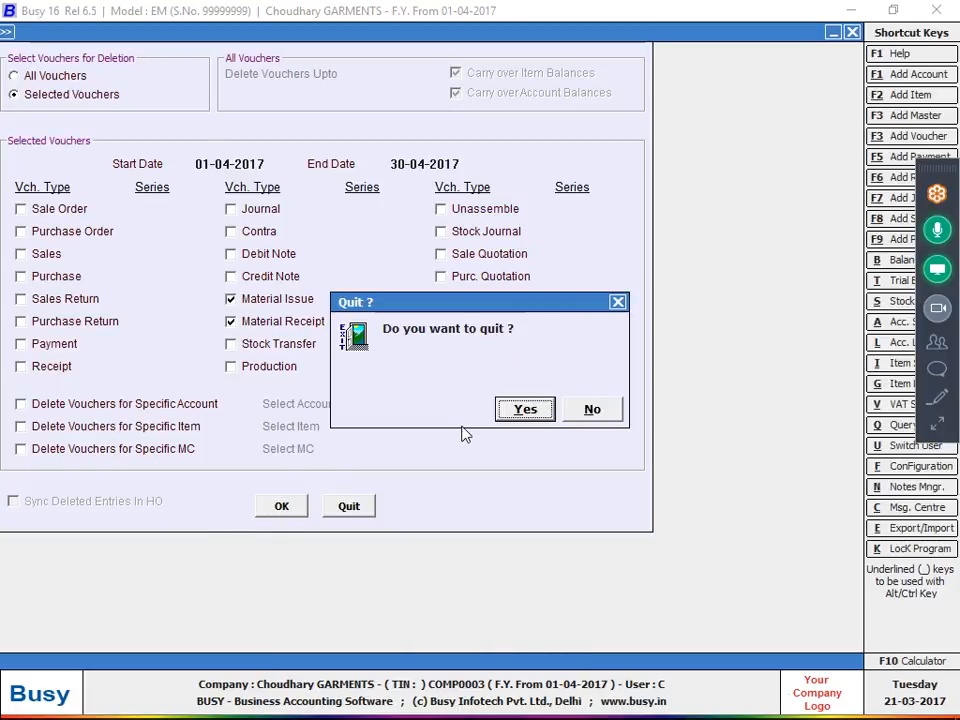
pyautogui.press('Return')
pyautogui.press('Escape')
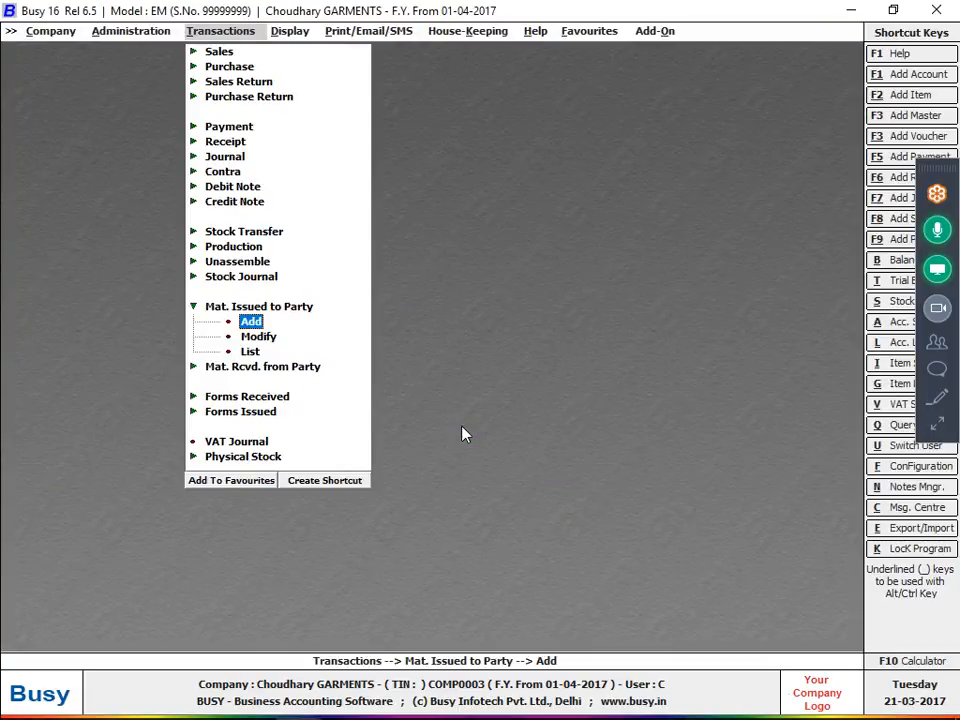
# Start a new Mat. Issued to Party voucher, look at its available Type options and quit it.
pyautogui.press('Return')
pyautogui.press('Return')
pyautogui.press('Return')
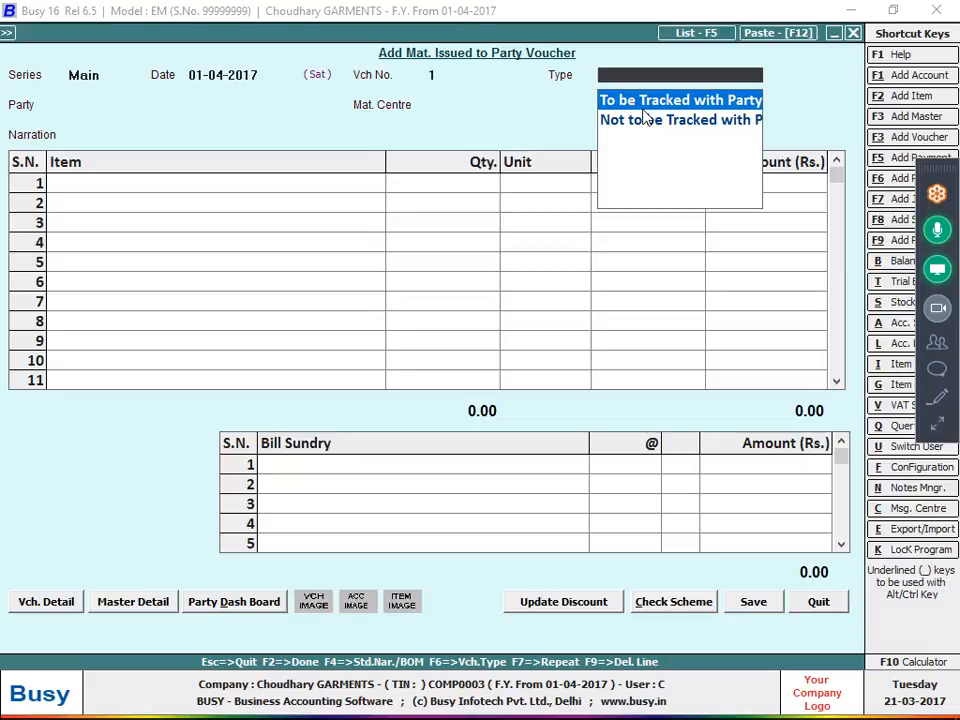
pyautogui.press('Escape')
pyautogui.press('Escape')
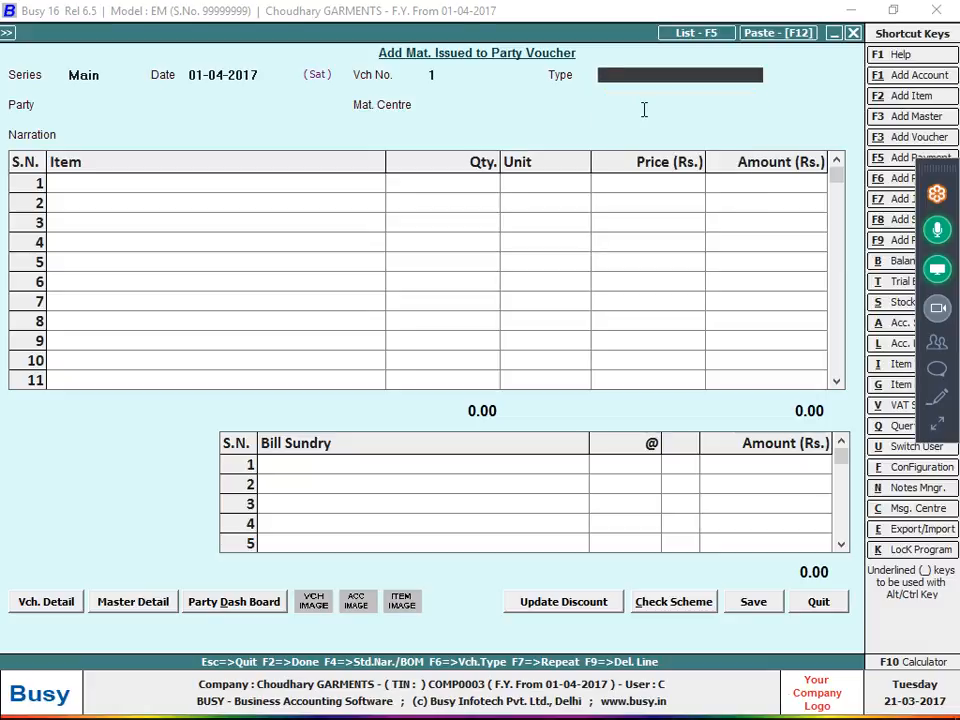
# Enable Job Work in the Inventory section of Features / Options and accept its Job Entries Configuration.
pyautogui.press('Down')
pyautogui.press('Return')
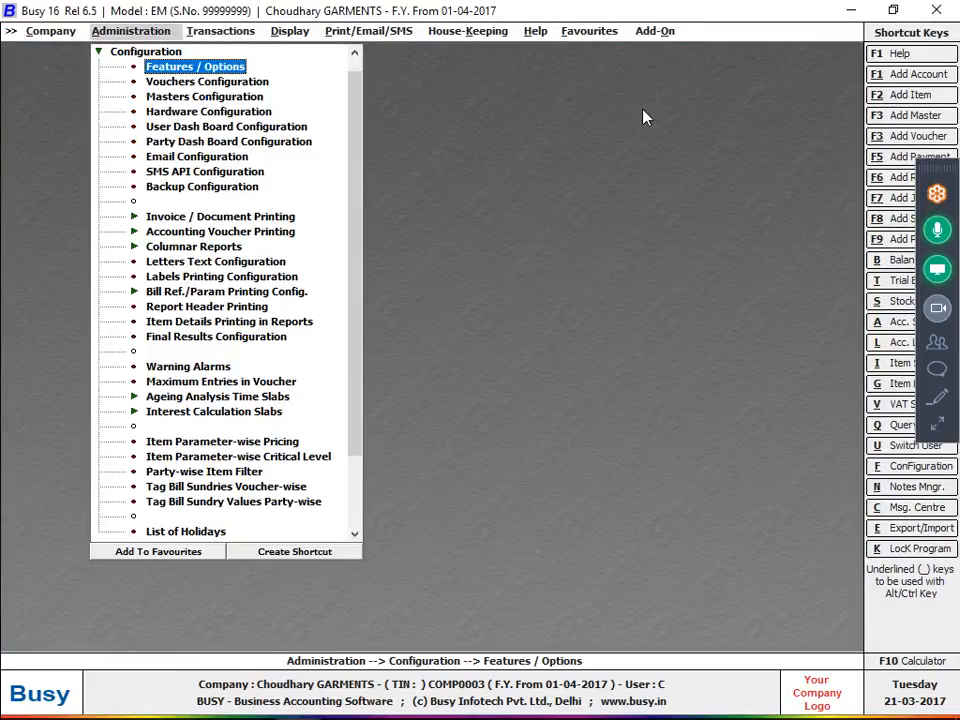
pyautogui.press('Return')
pyautogui.press('Down')
pyautogui.press('Down')
pyautogui.press('Down')
pyautogui.press('Down')
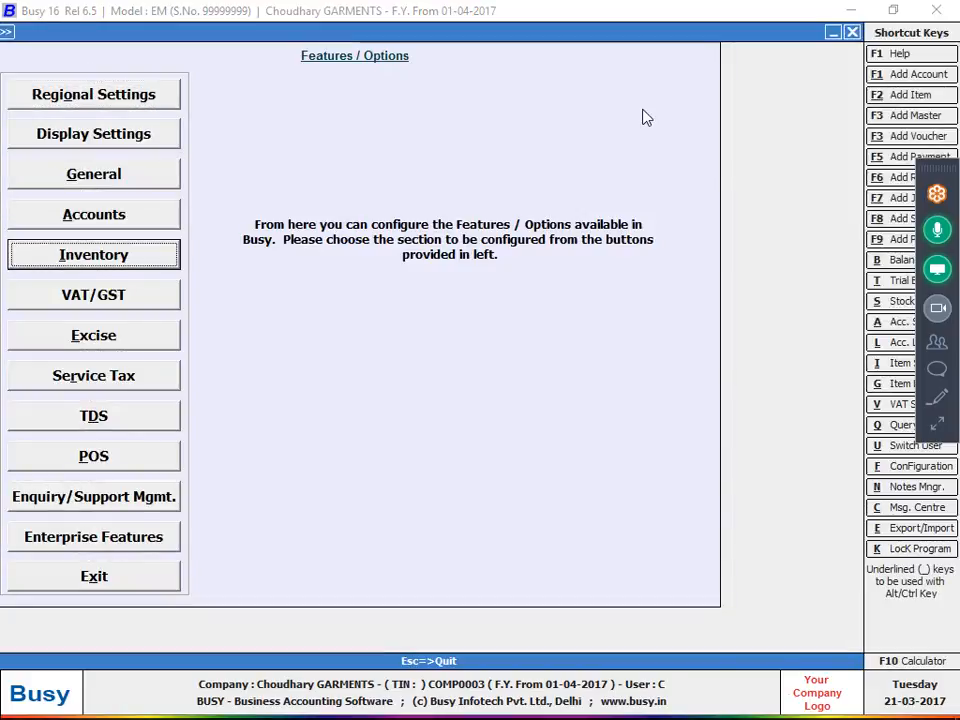
pyautogui.press('Return')
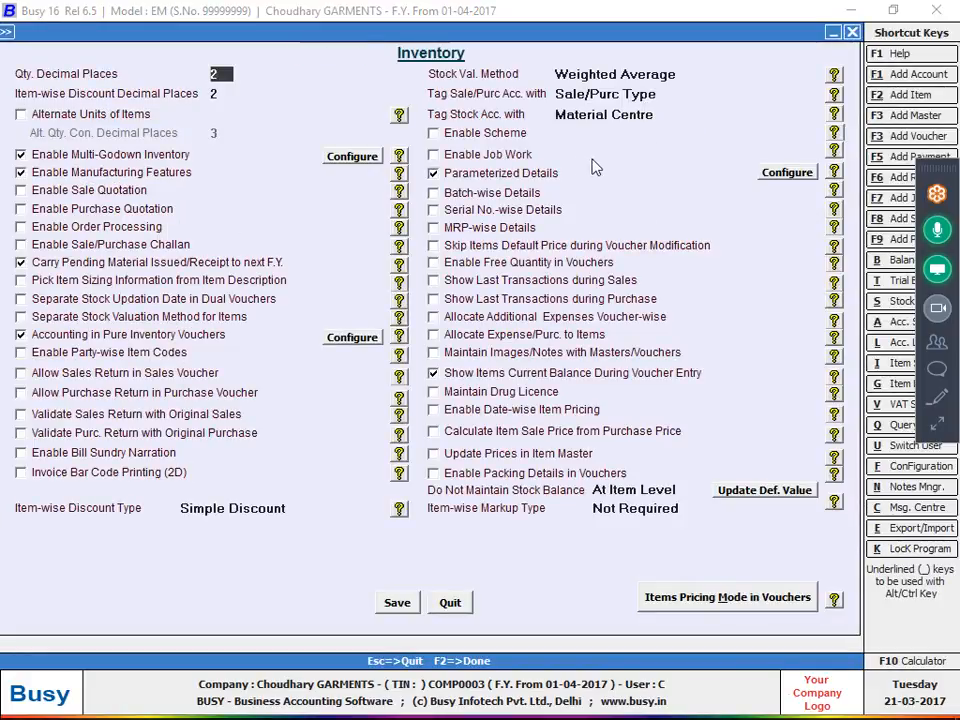
pyautogui.click(498, 156)
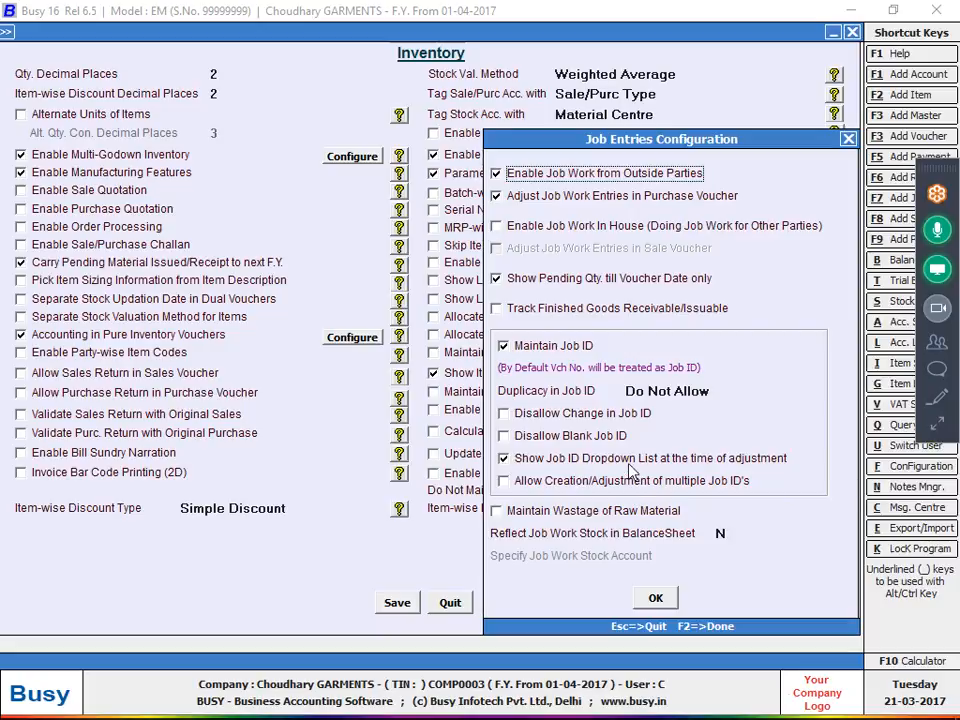
pyautogui.click(660, 599)
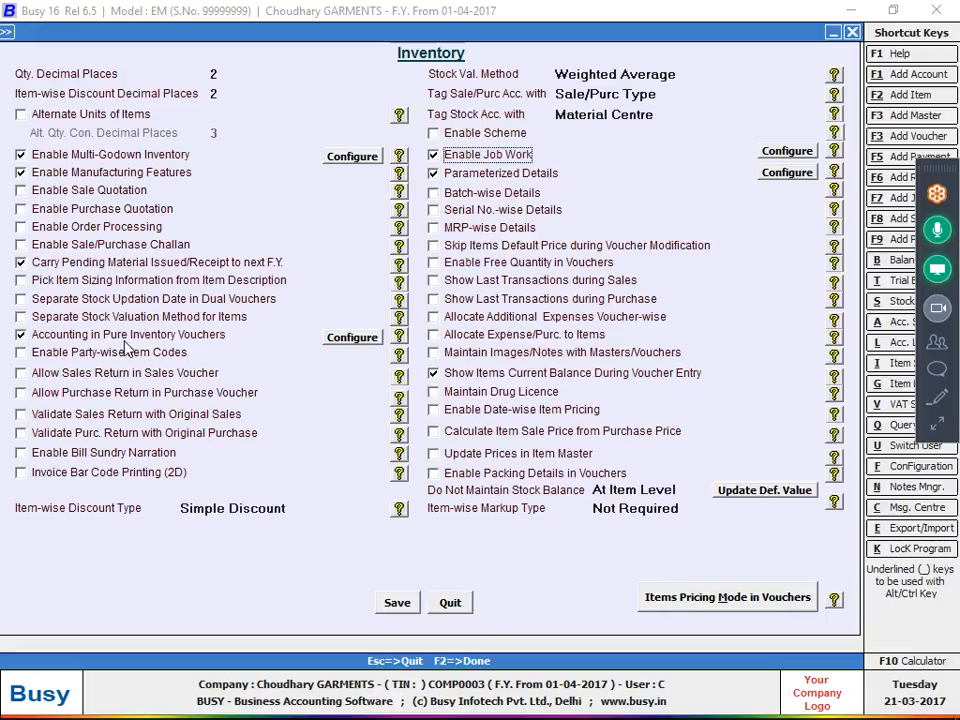
# Review the Accounting In Pure Inventory Vouchers configuration, accept it and save the Inventory settings.
pyautogui.click(343, 337)
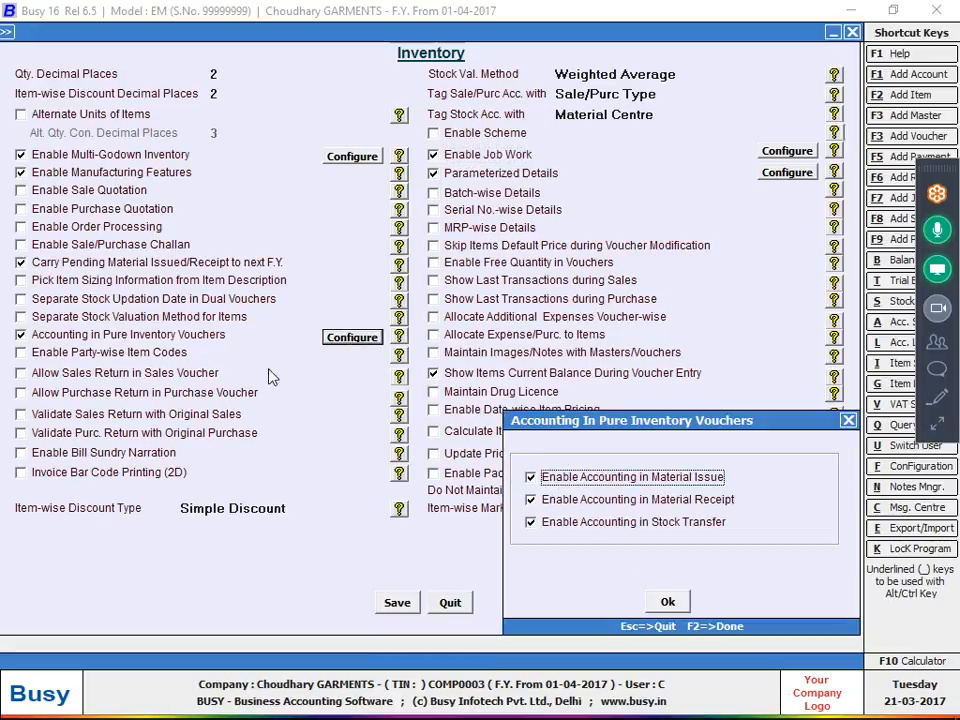
pyautogui.press('F2')
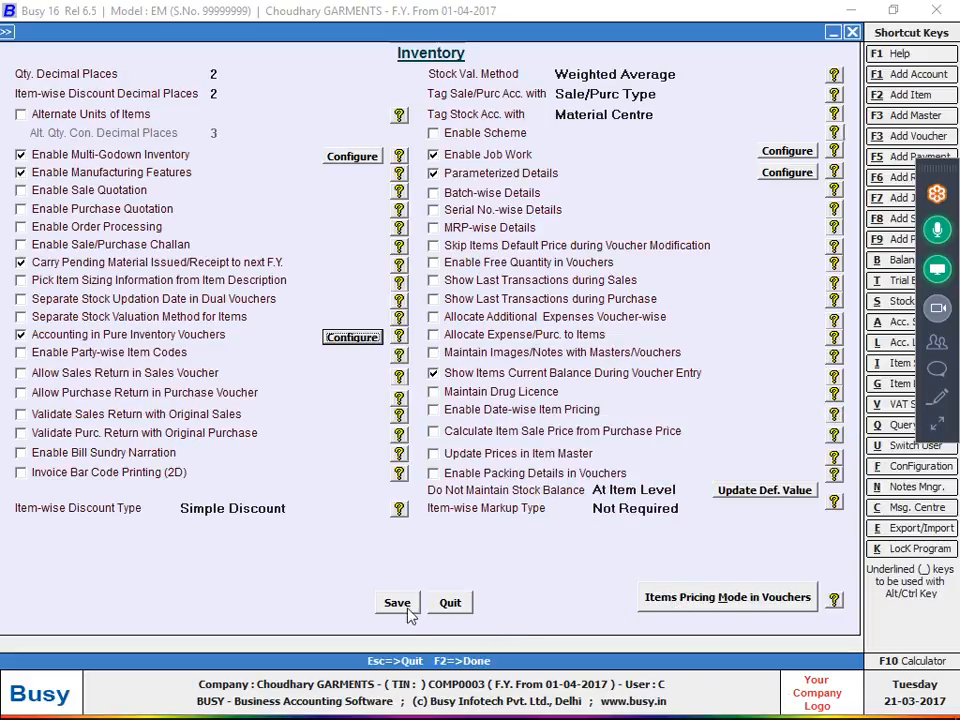
pyautogui.click(397, 603)
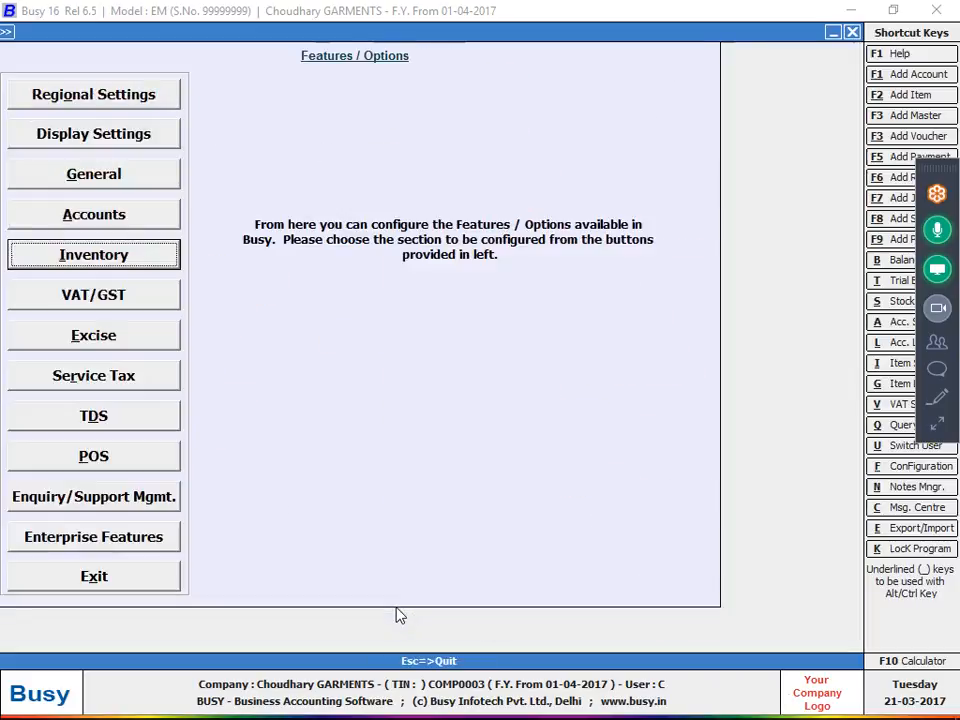
# Exit Features / Options and start adding a new Mat. Issued to Party voucher.
pyautogui.press('Escape')
pyautogui.press('Right')
pyautogui.press('Down')
pyautogui.press('Down')
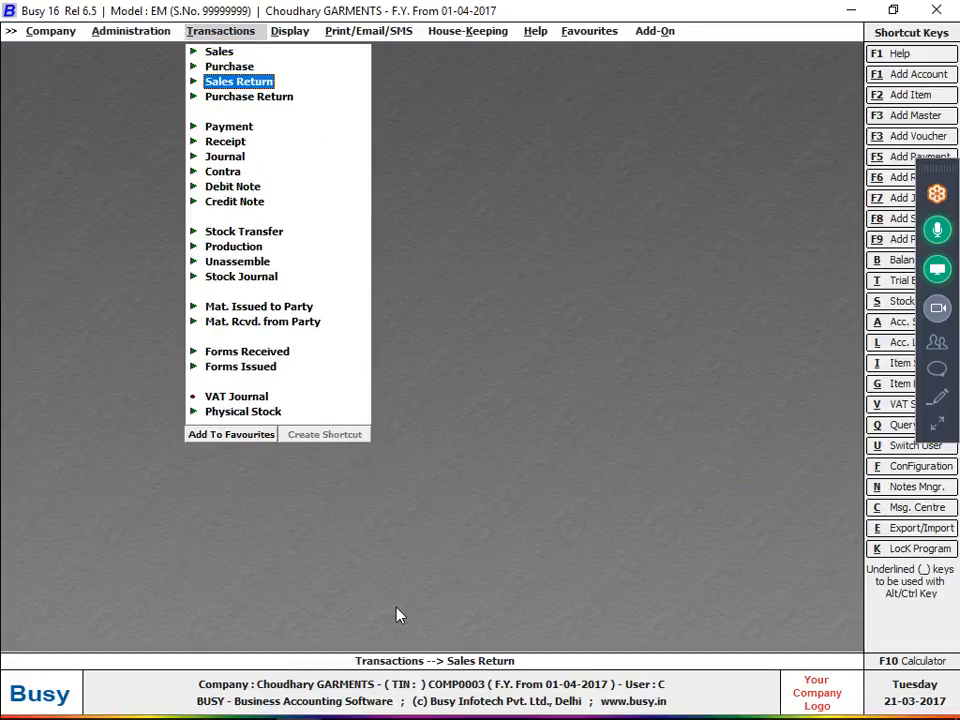
pyautogui.press('Down')
pyautogui.press('Down')
pyautogui.press('Down')
pyautogui.press('Down')
pyautogui.press('Down')
pyautogui.press('Down')
pyautogui.press('Down')
pyautogui.press('Down')
pyautogui.press('Down')
pyautogui.press('Down')
pyautogui.press('Down')
pyautogui.press('Down')
pyautogui.press('Return')
pyautogui.press('Return')
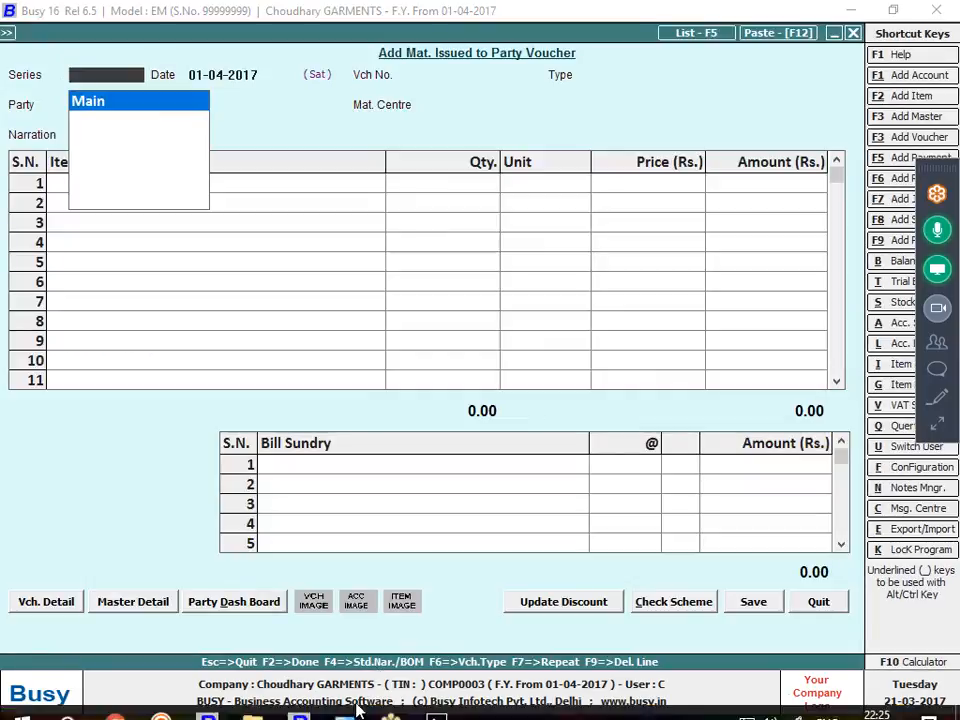
# Check the material issue notes in the photo 20170204_193706.jpg, accept the voucher's Main series and set its date to 13-04-2017.
pyautogui.click(453, 706)
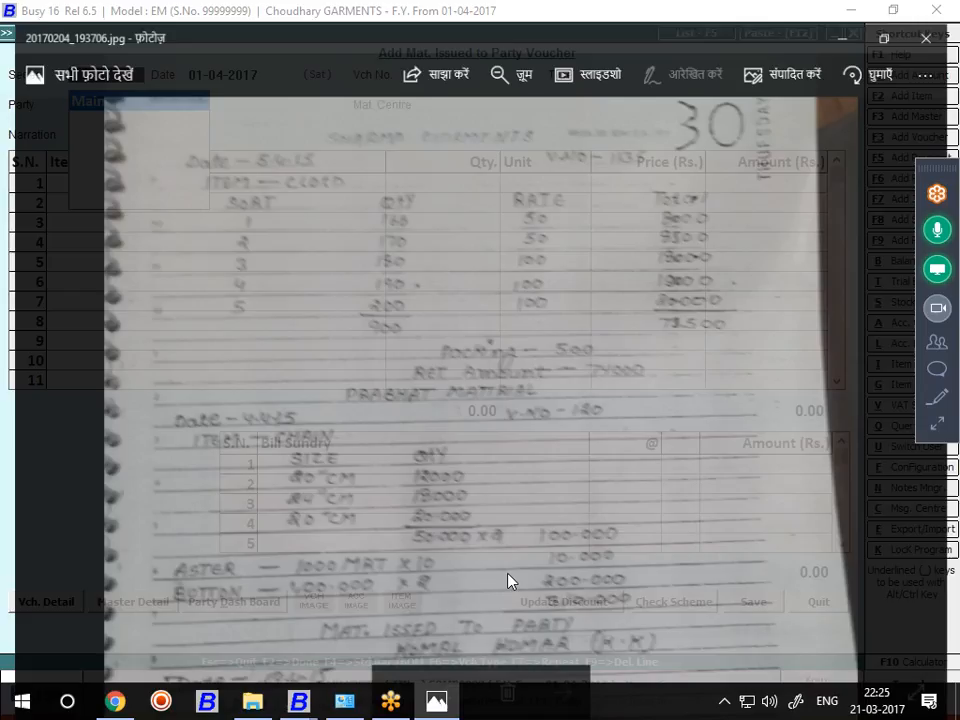
pyautogui.scroll(-1, 517, 484)
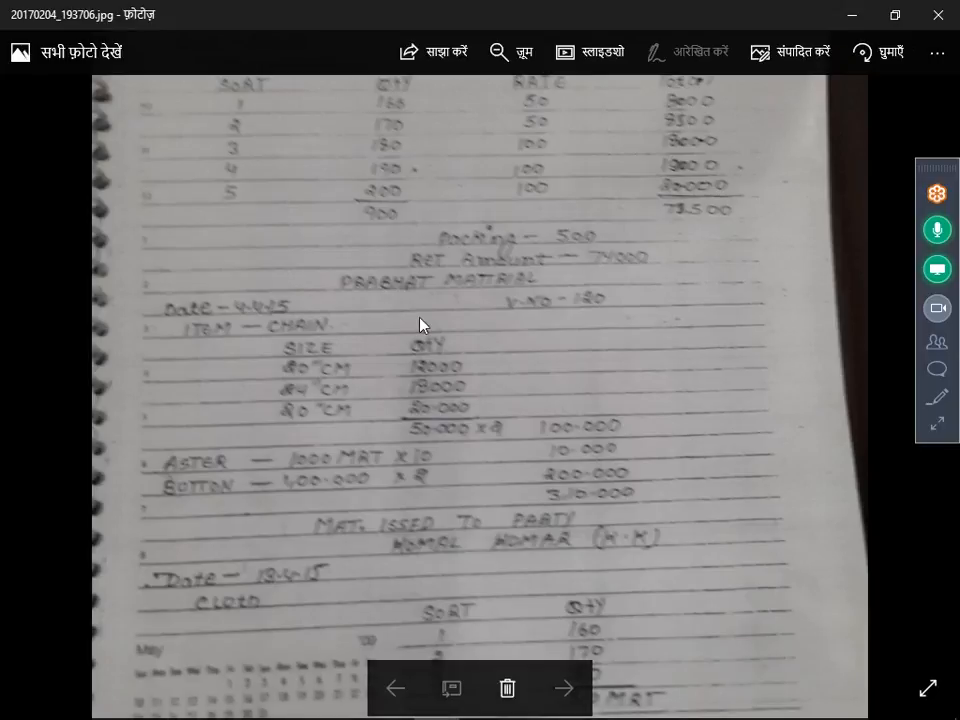
pyautogui.scroll(-1, 371, 448)
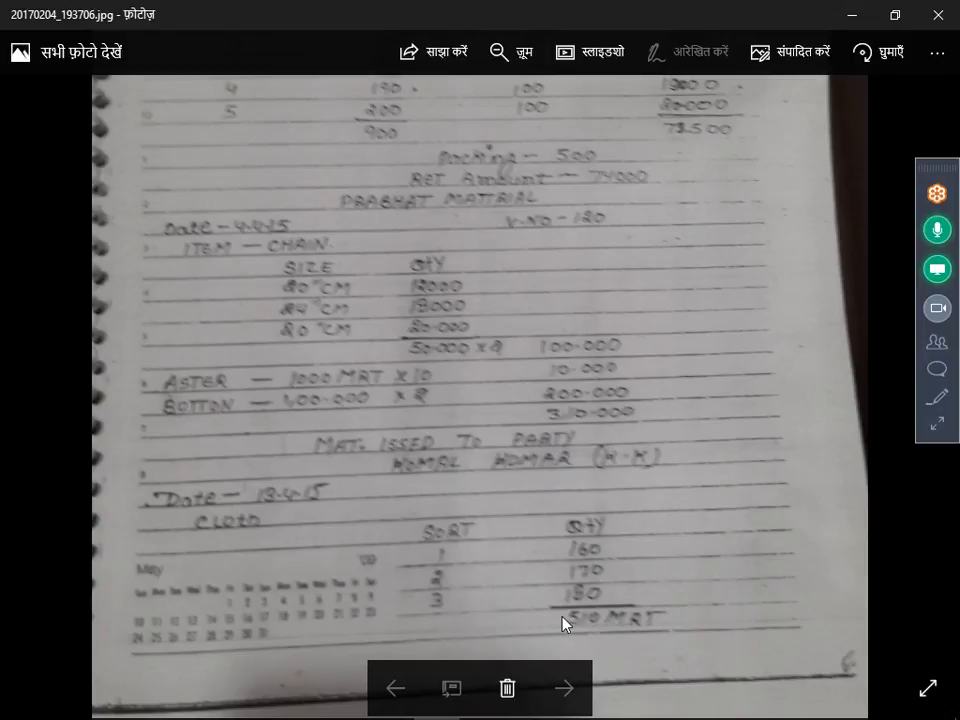
pyautogui.hotkey('alt', 'Tab')
pyautogui.press('Return')
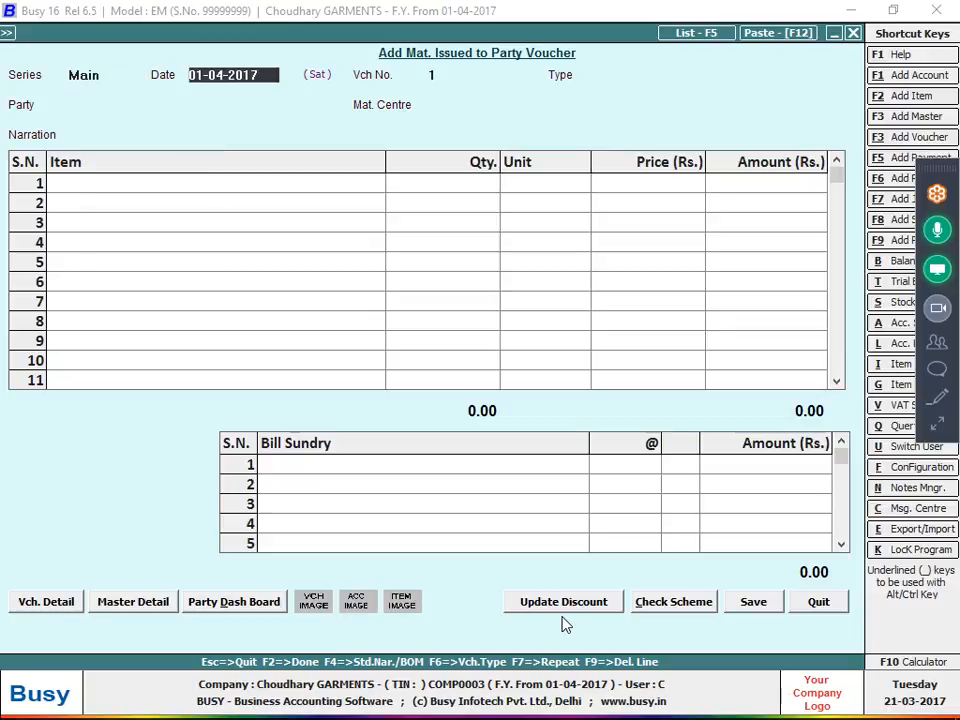
pyautogui.write('13')
pyautogui.press('Return')
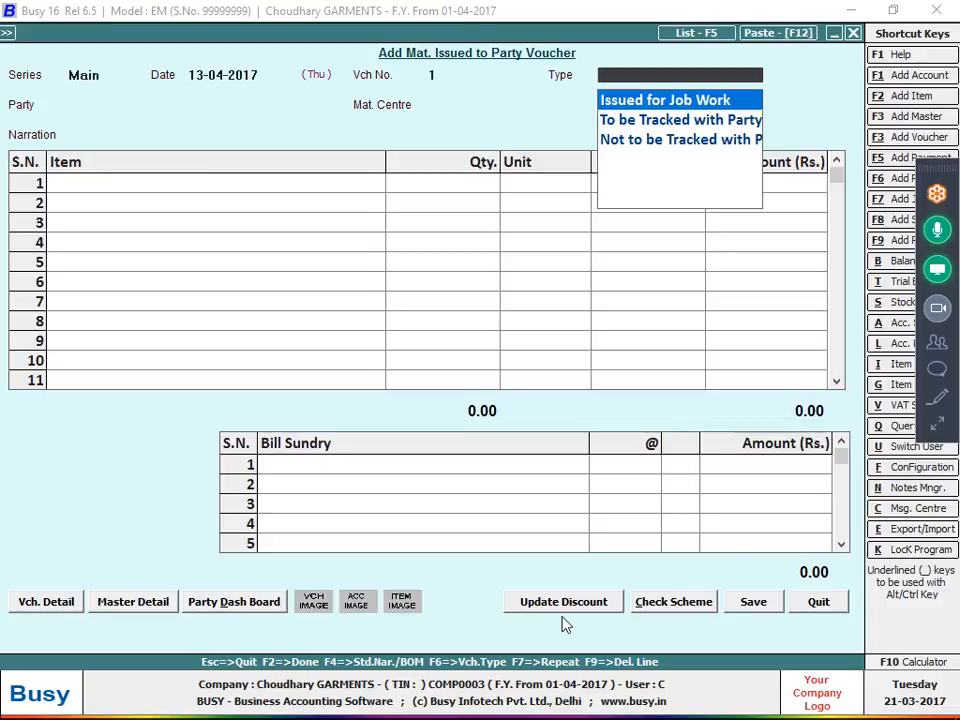
# Set the voucher type to Issued for Job Work, choose the job worker as party and Main Store as material centre, leaving the narration blank.
pyautogui.press('Return')
pyautogui.write('KO')
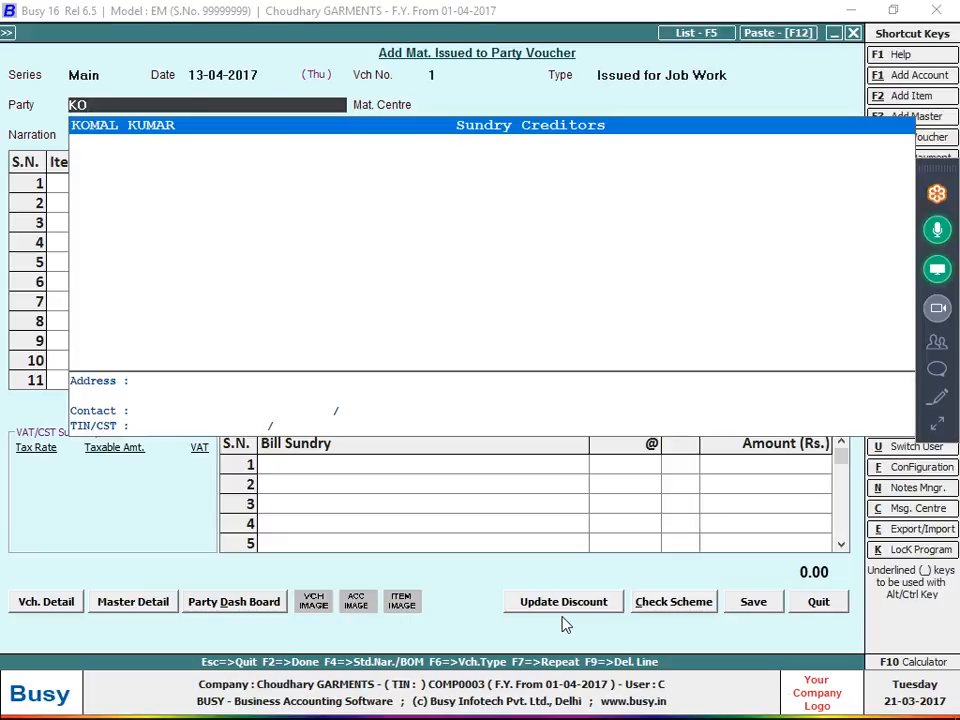
pyautogui.press('Return')
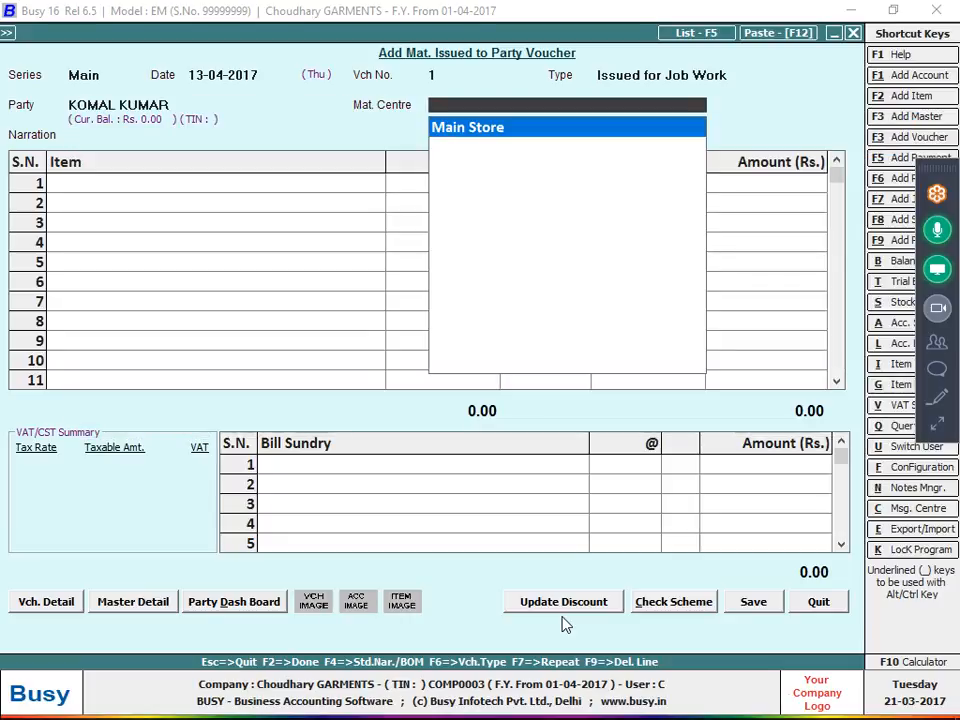
pyautogui.press('Return')
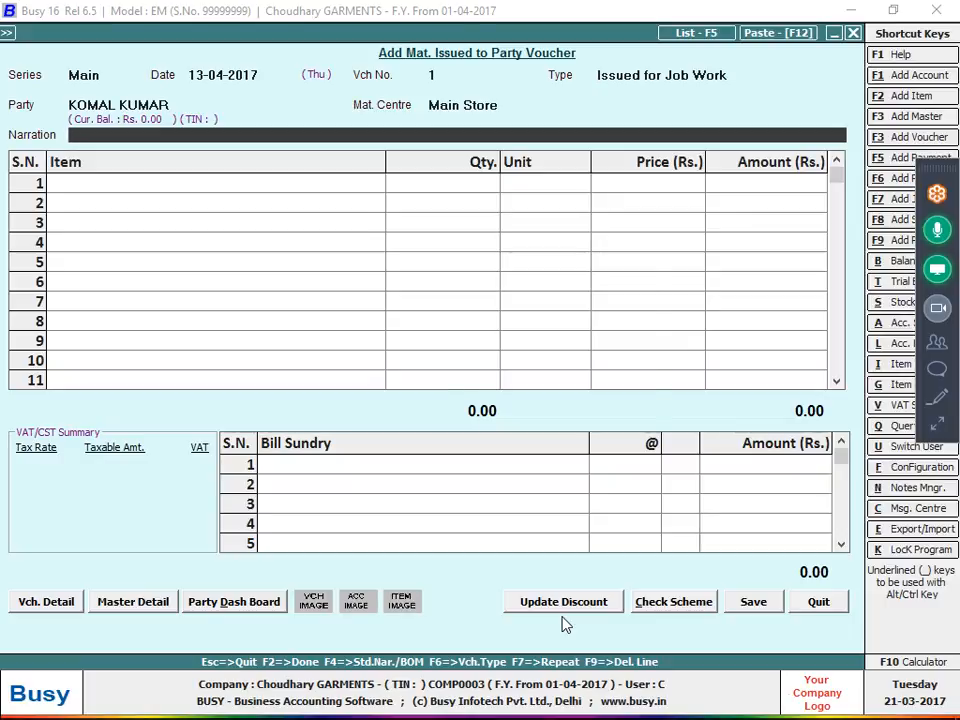
pyautogui.press('Return')
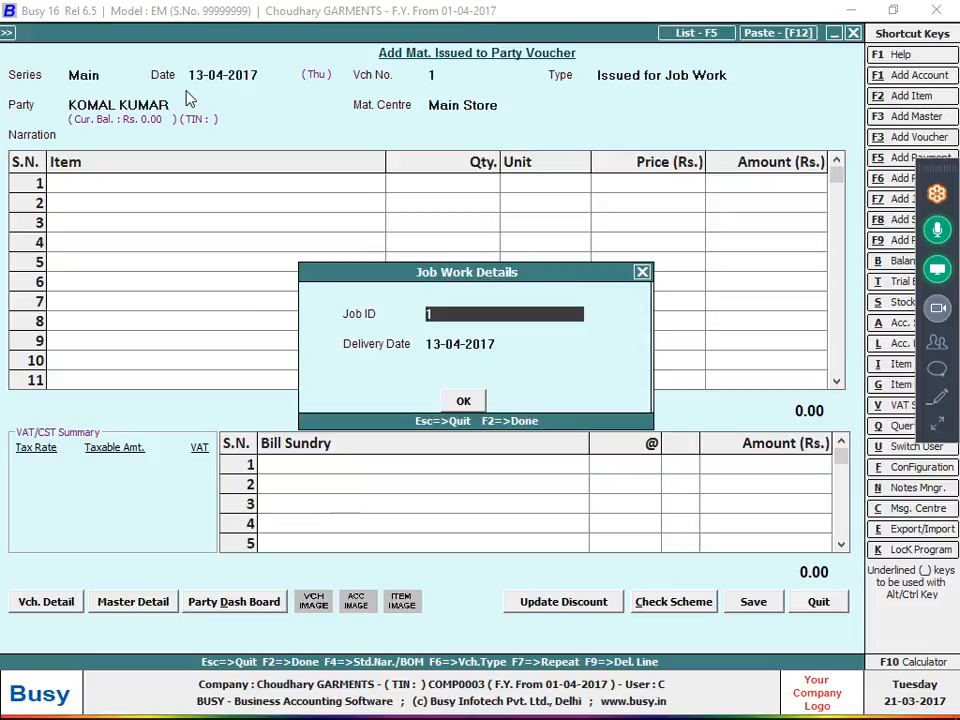
pyautogui.write('RF')
pyautogui.press('BackSpace')
pyautogui.press('BackSpace')
pyautogui.write('KK-')
pyautogui.press('BackSpace')
pyautogui.press('BackSpace')
pyautogui.press('BackSpace')
pyautogui.press('Return')
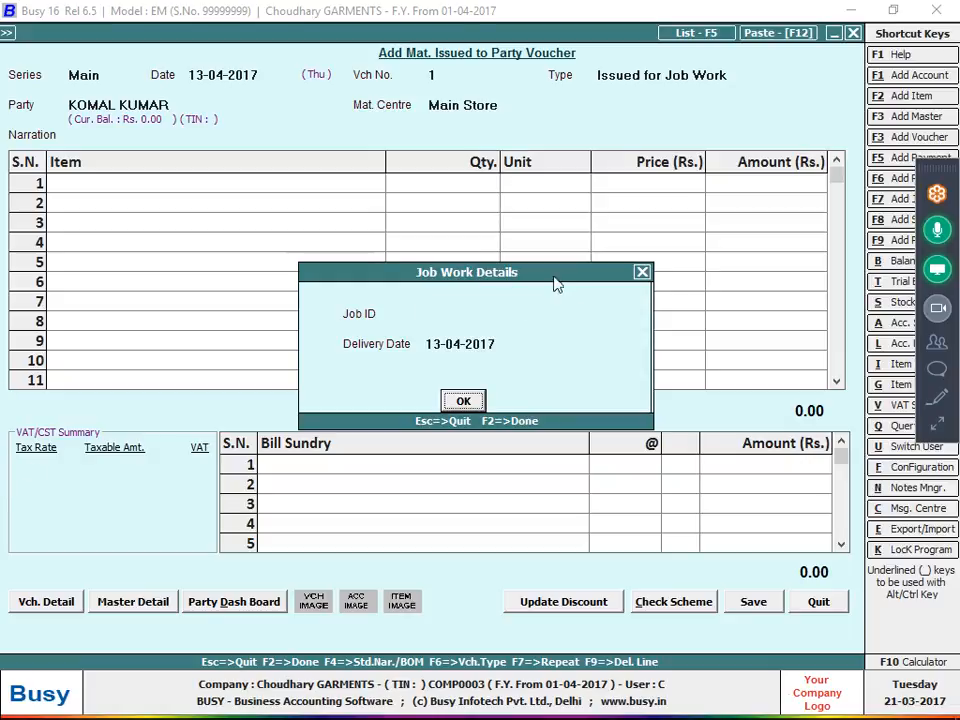
pyautogui.click(472, 310)
pyautogui.write('01')
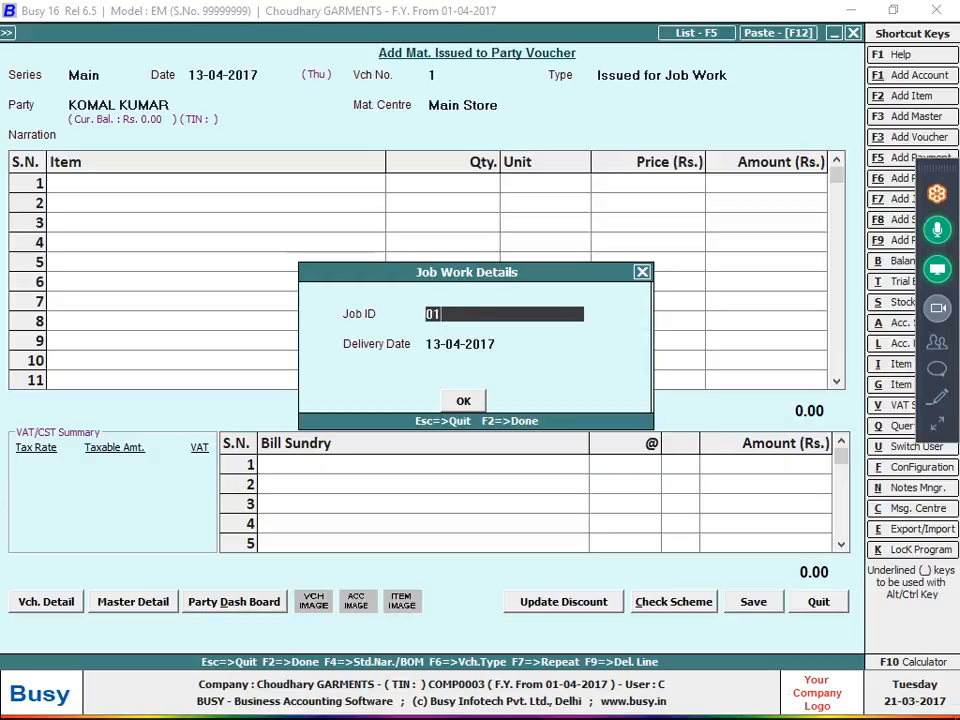
pyautogui.press('BackSpace')
pyautogui.press('BackSpace')
pyautogui.write('13-04-20174')
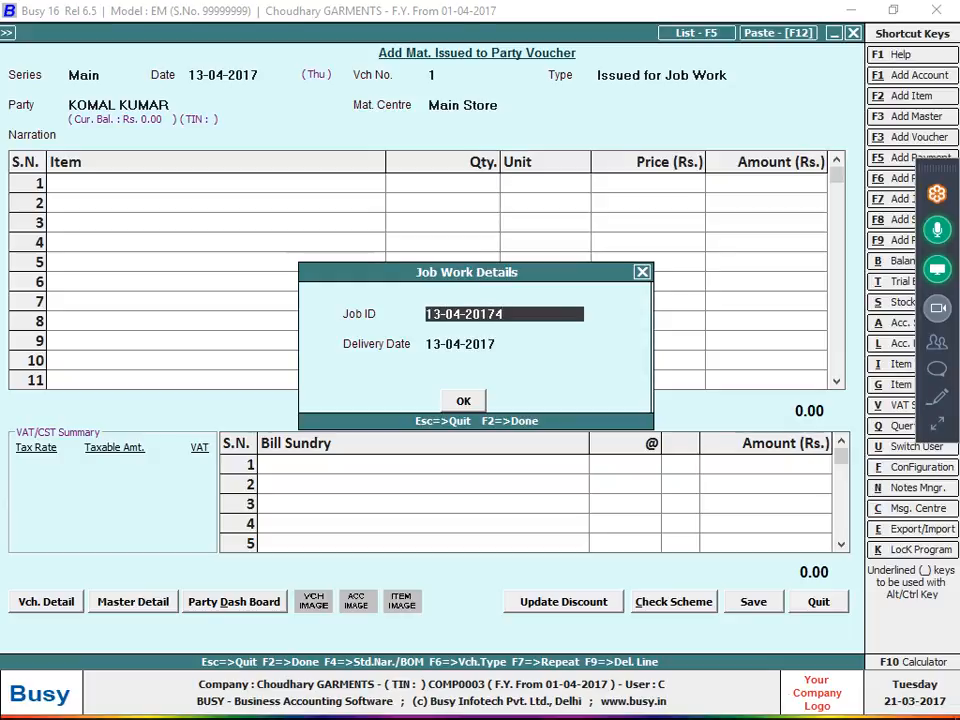
pyautogui.press('BackSpace')
pyautogui.write('-01')
pyautogui.press('Return')
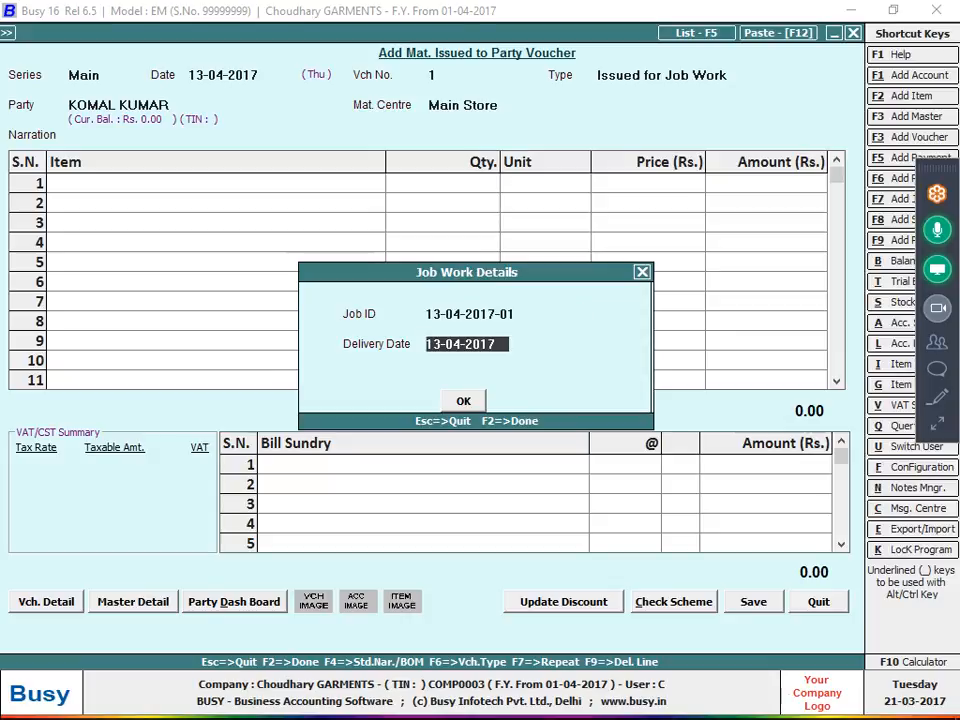
pyautogui.press('Return')
pyautogui.press('Return')
pyautogui.press('Return')
pyautogui.press('Return')
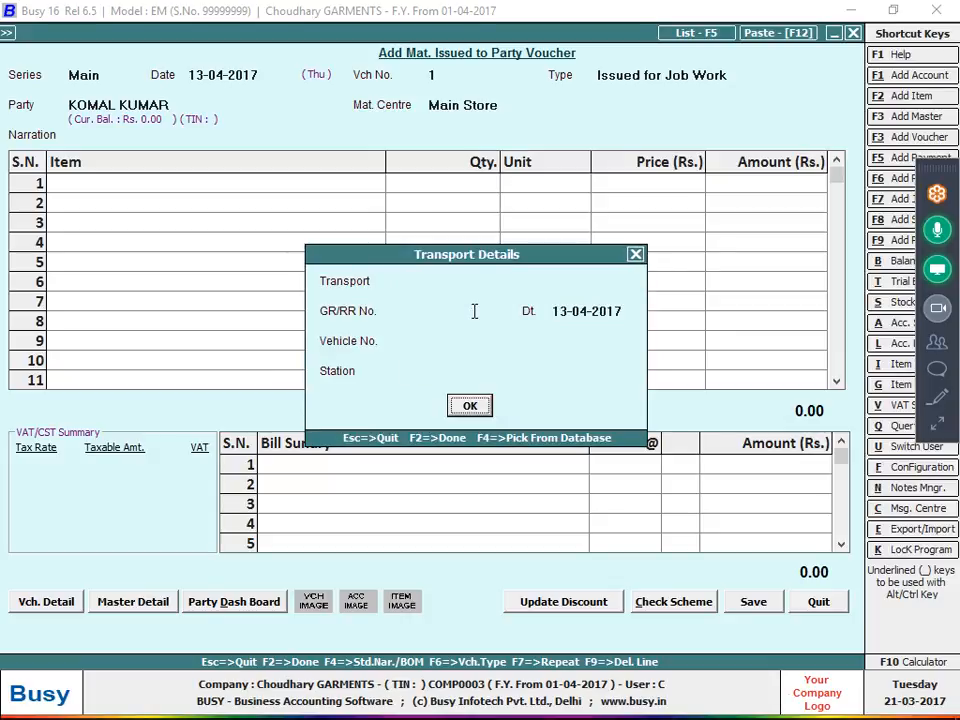
pyautogui.press('Return')
# Recheck the issued item in the photo of the notes and choose CLOTH as the voucher's first item.
pyautogui.hotkey('alt', 'Tab')
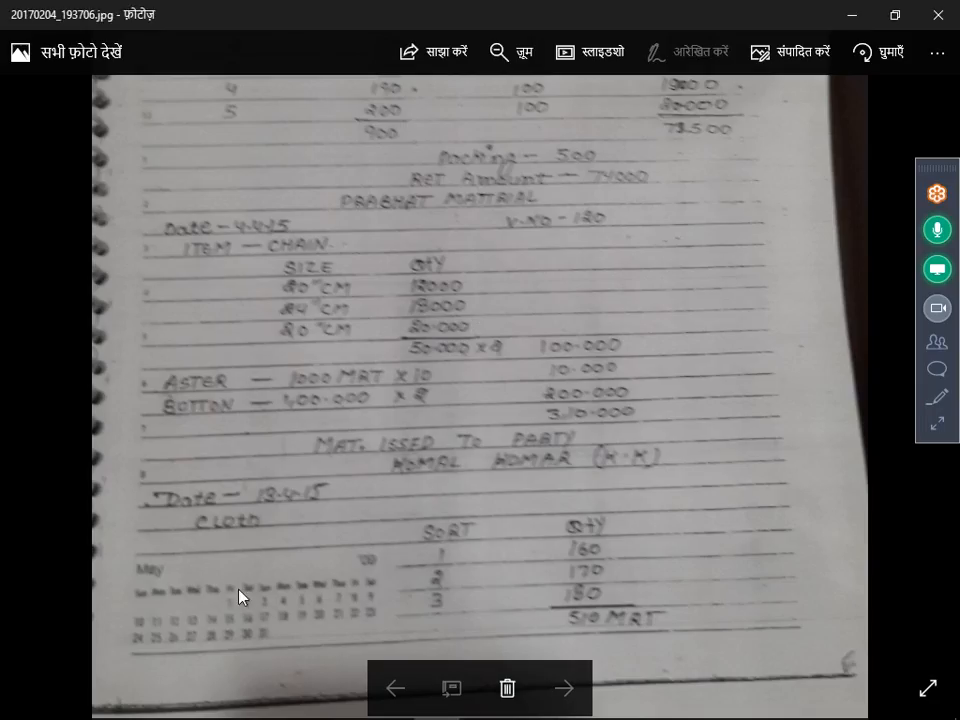
pyautogui.hotkey('alt', 'Tab')
pyautogui.write('CLO')
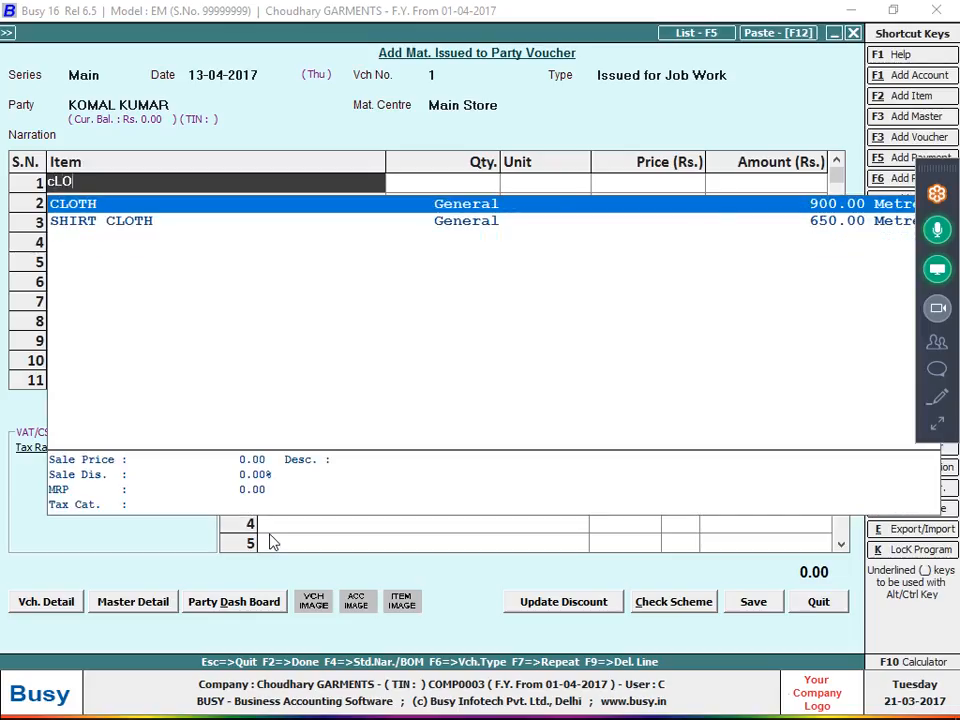
pyautogui.press('Return')
pyautogui.write('51')
pyautogui.press('Return')
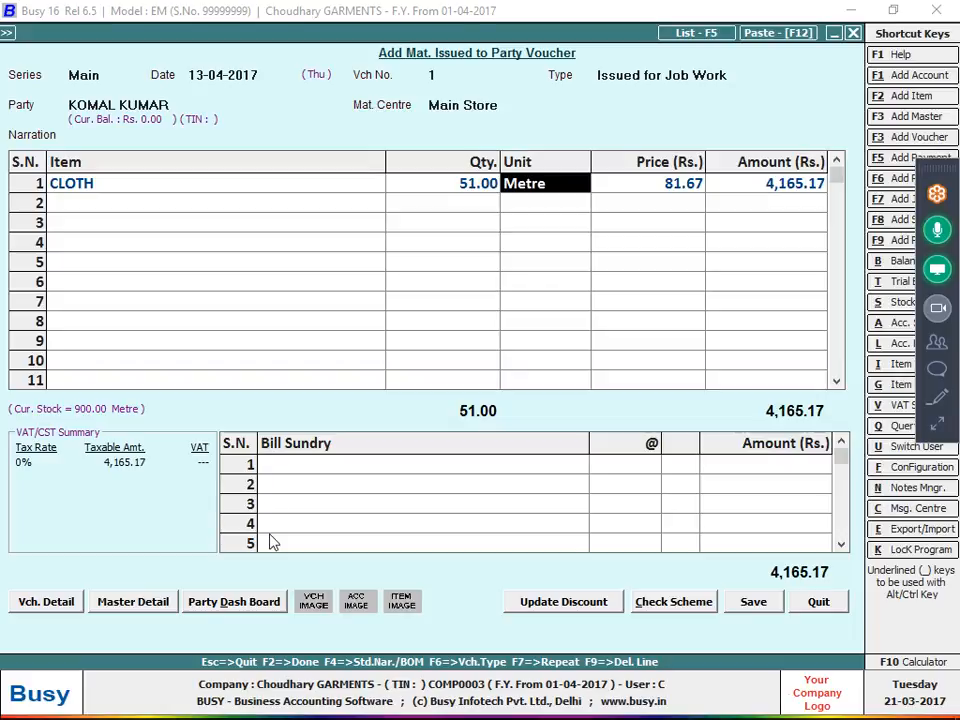
pyautogui.press('Return')
pyautogui.press('Down')
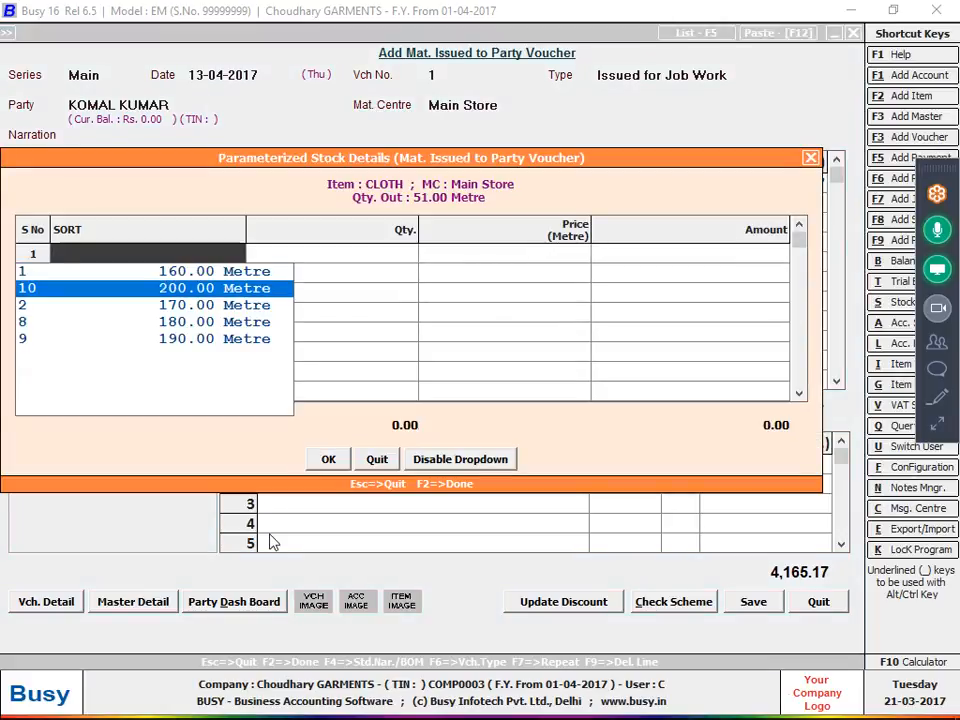
pyautogui.press('Escape')
pyautogui.press('Escape')
# Set the CLOTH quantity to 510 Metre and open its parameterized stock details.
pyautogui.press('Left')
pyautogui.press('Left')
pyautogui.write('510')
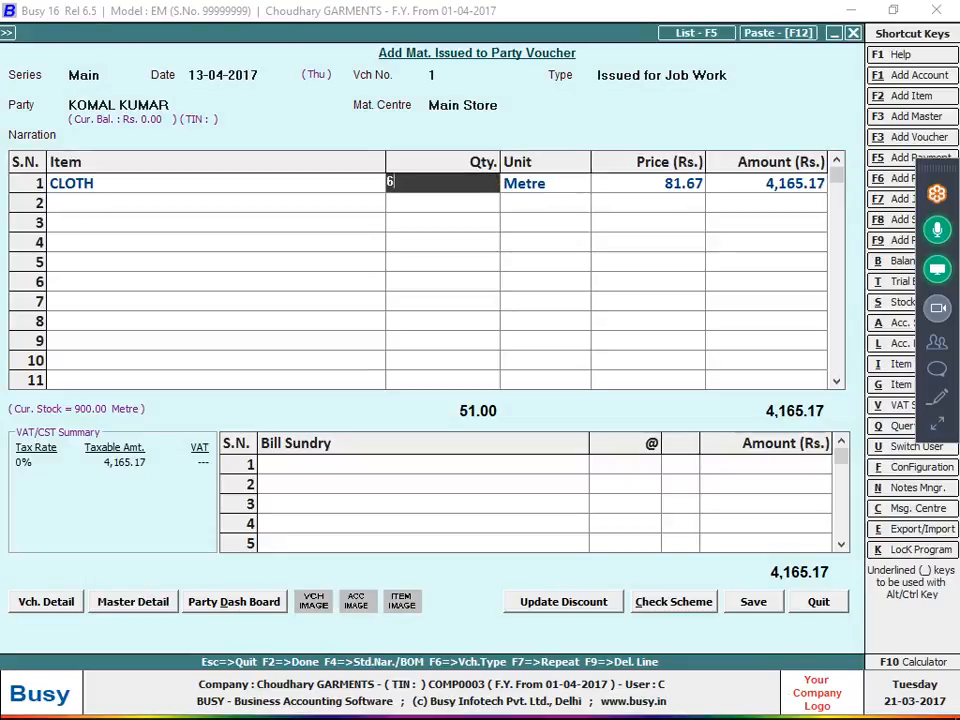
pyautogui.press('Return')
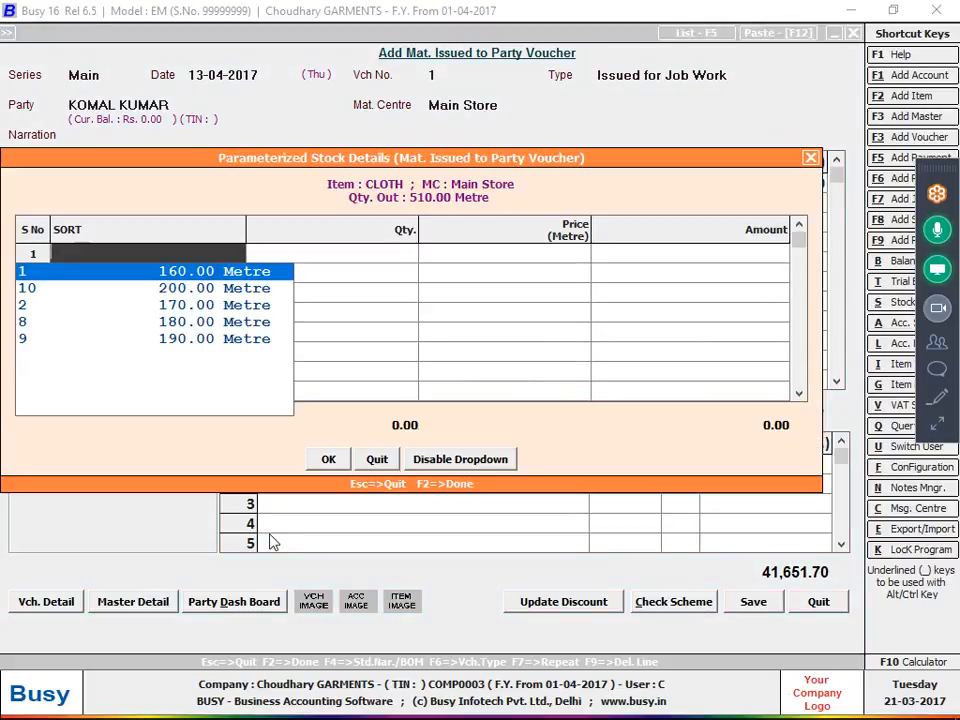
# Allocate 160 Metre of SORT 1 and 170 Metre of SORT 2 in the CLOTH stock details.
pyautogui.press('Return')
pyautogui.press('Return')
pyautogui.press('Down')
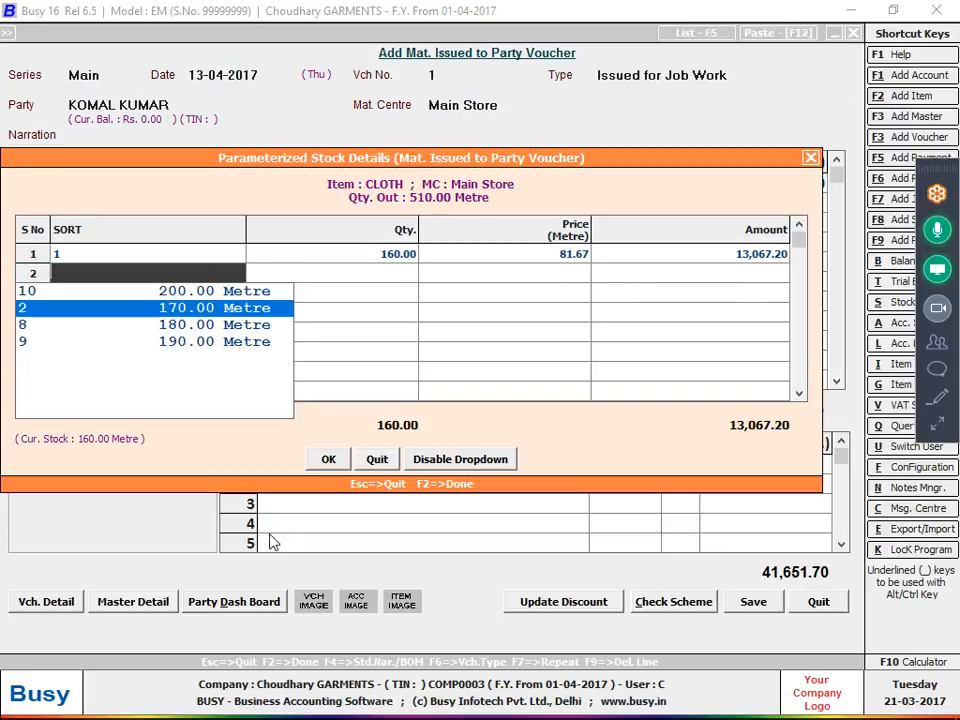
pyautogui.press('Return')
pyautogui.press('Return')
# Allocate 180 Metre of SORT 9, accept the CLOTH stock details and complete the item line.
pyautogui.press('Down')
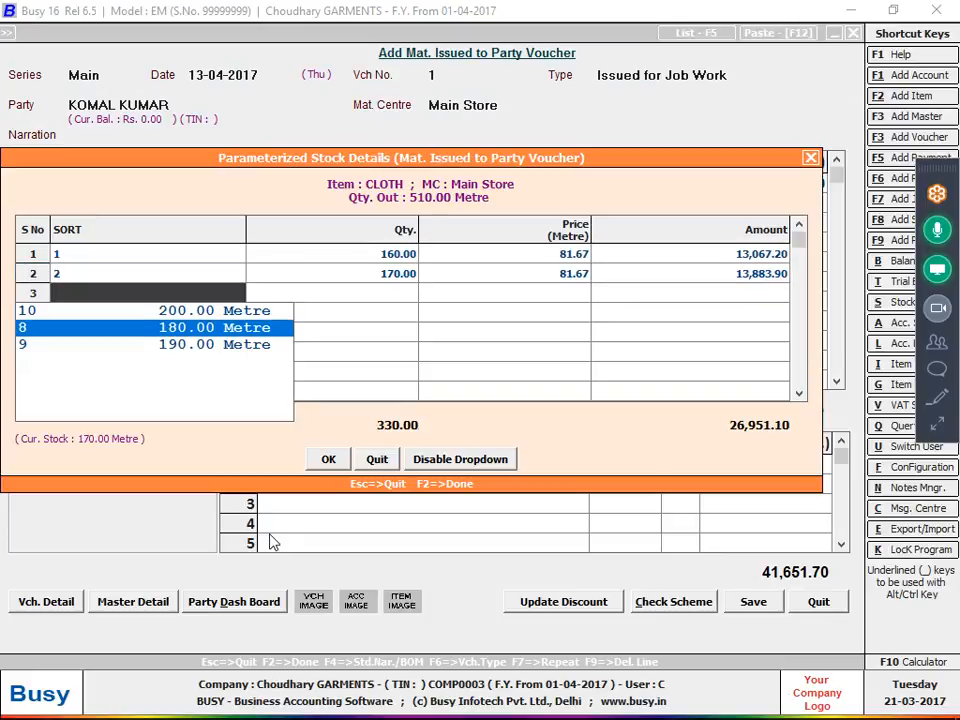
pyautogui.press('Down')
pyautogui.press('Return')
pyautogui.press('Return')
pyautogui.press('Return')
pyautogui.press('Return')
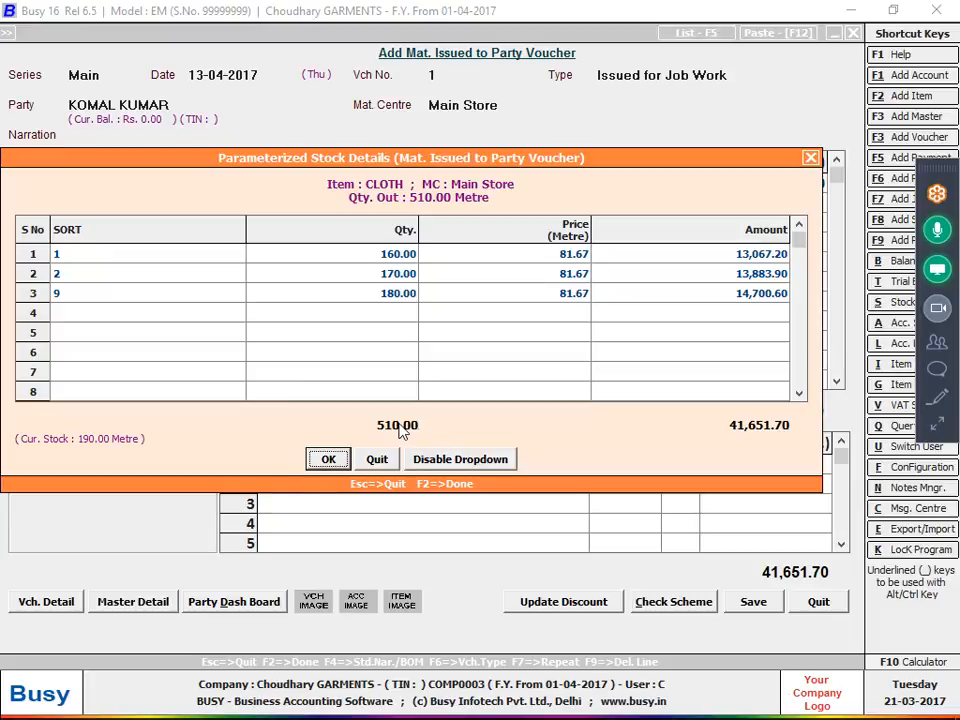
pyautogui.press('Return')
pyautogui.press('Return')
pyautogui.press('Return')
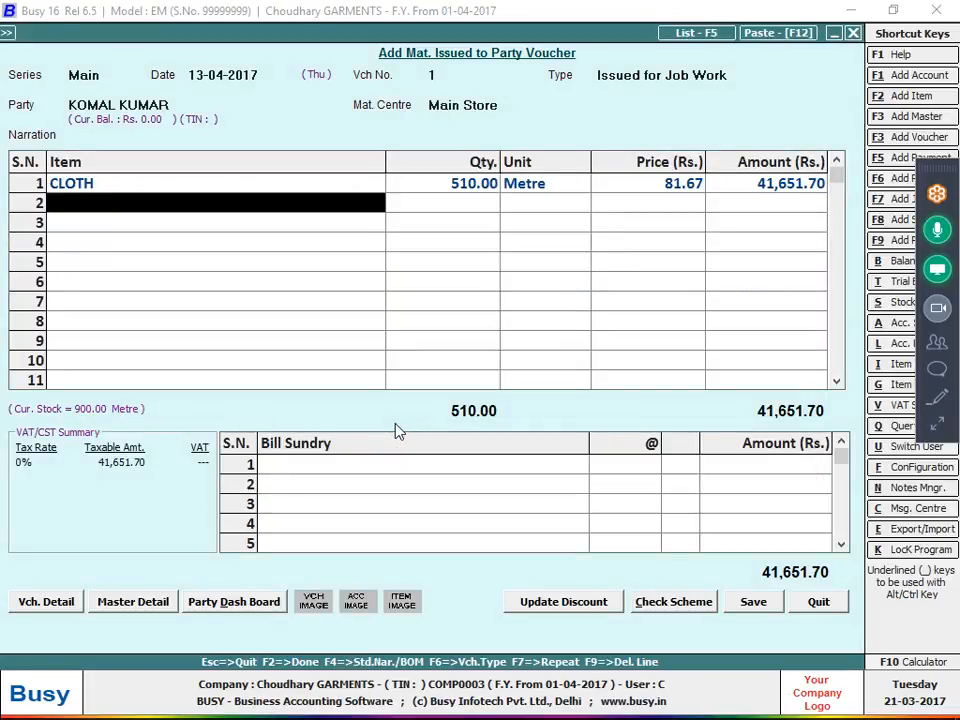
# Check the chain quantities in the photo 20170204_193736.jpg and add CHAIN as the second item with a quantity of 20,000 Pcs.
pyautogui.hotkey('alt', 'Tab')
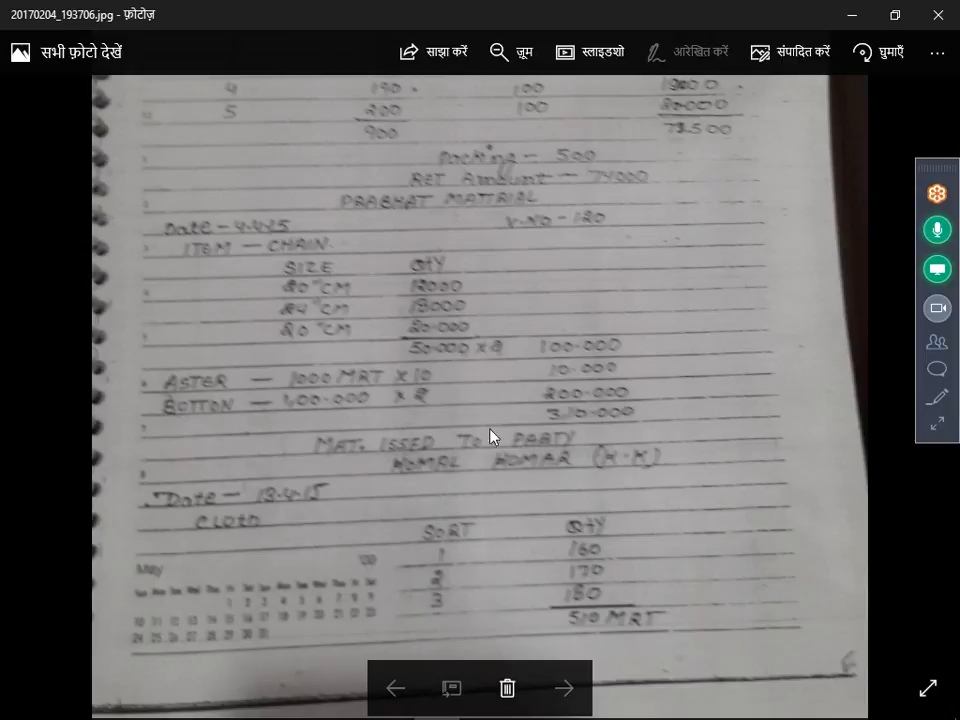
pyautogui.doubleClick(588, 572)
pyautogui.click(564, 684)
pyautogui.doubleClick(466, 378)
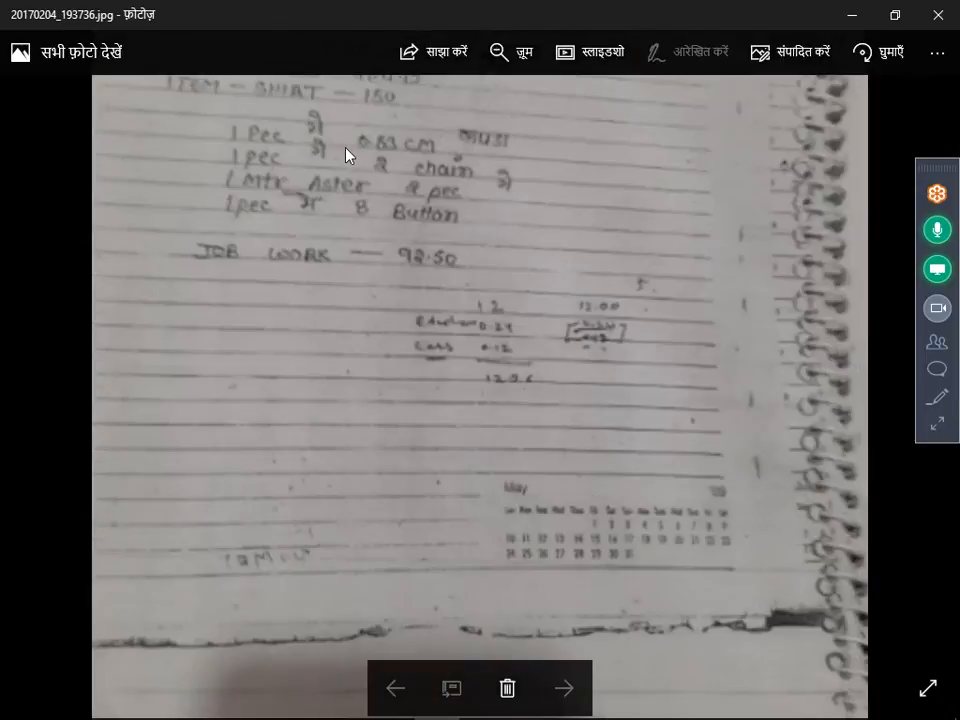
pyautogui.scroll(4, 345, 155)
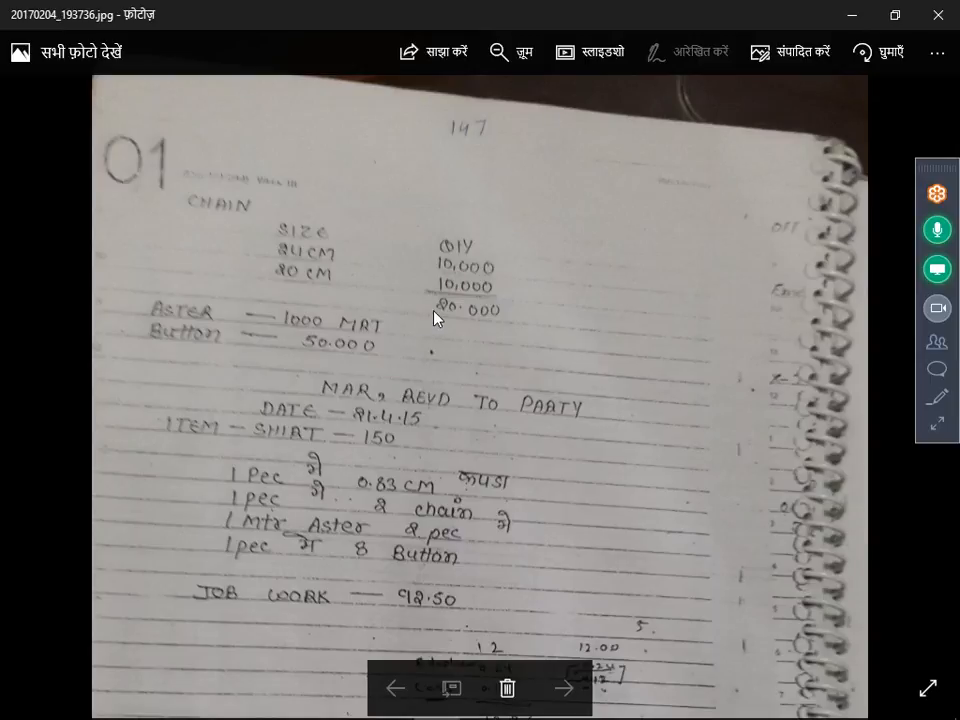
pyautogui.hotkey('alt', 'Tab')
pyautogui.write('CHA')
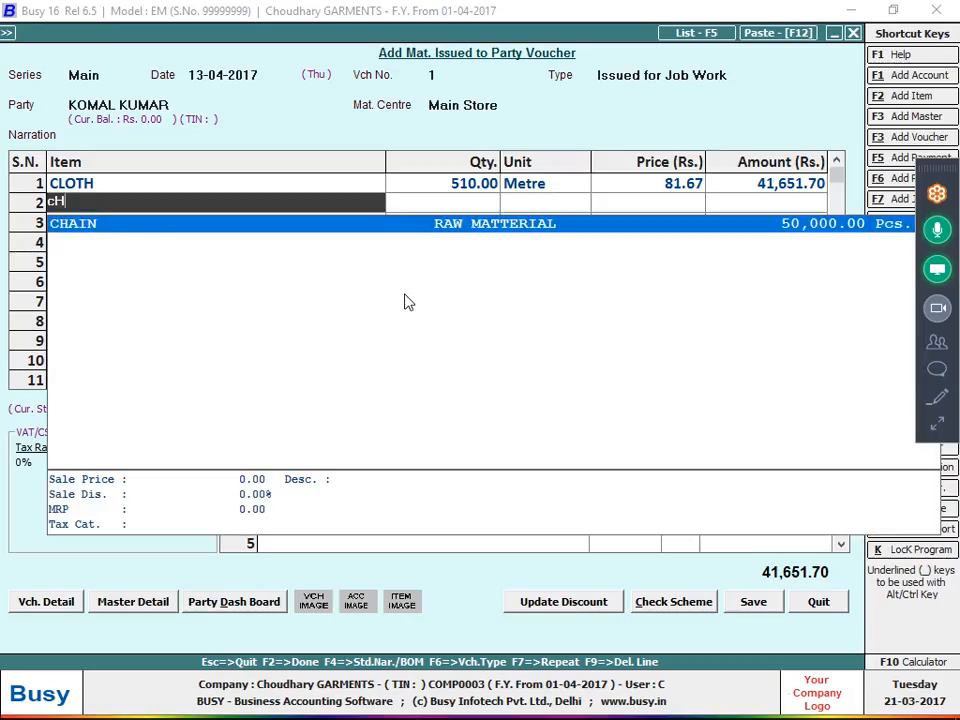
pyautogui.press('Return')
pyautogui.write('20,000')
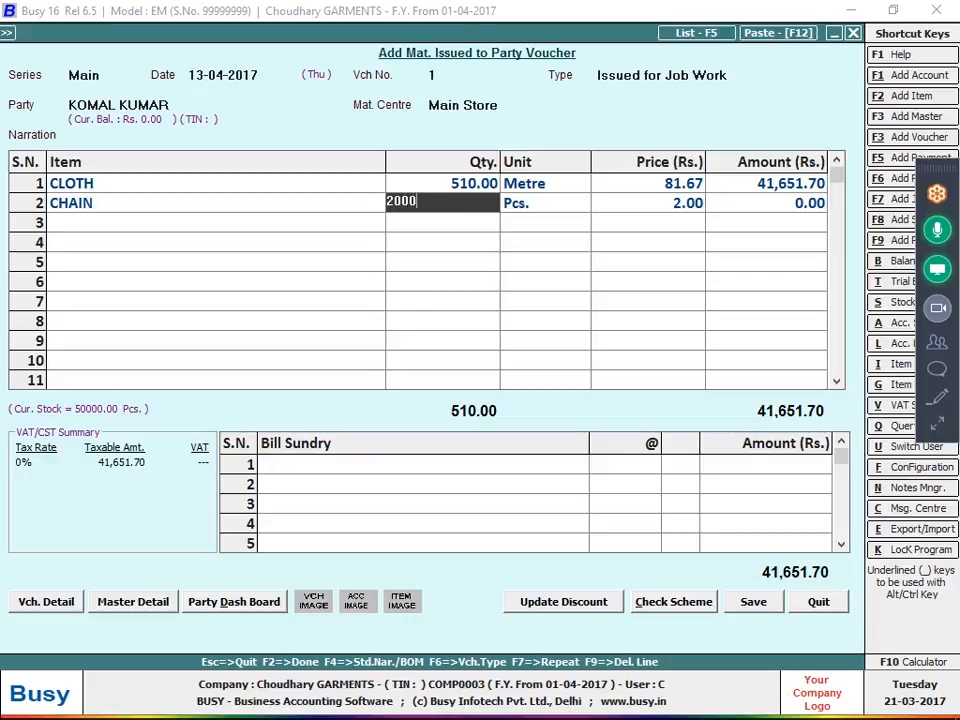
pyautogui.press('Return')
# Allocate 10,000 Pcs. of size 22" in the CHAIN parameterized stock details.
pyautogui.press('Return')
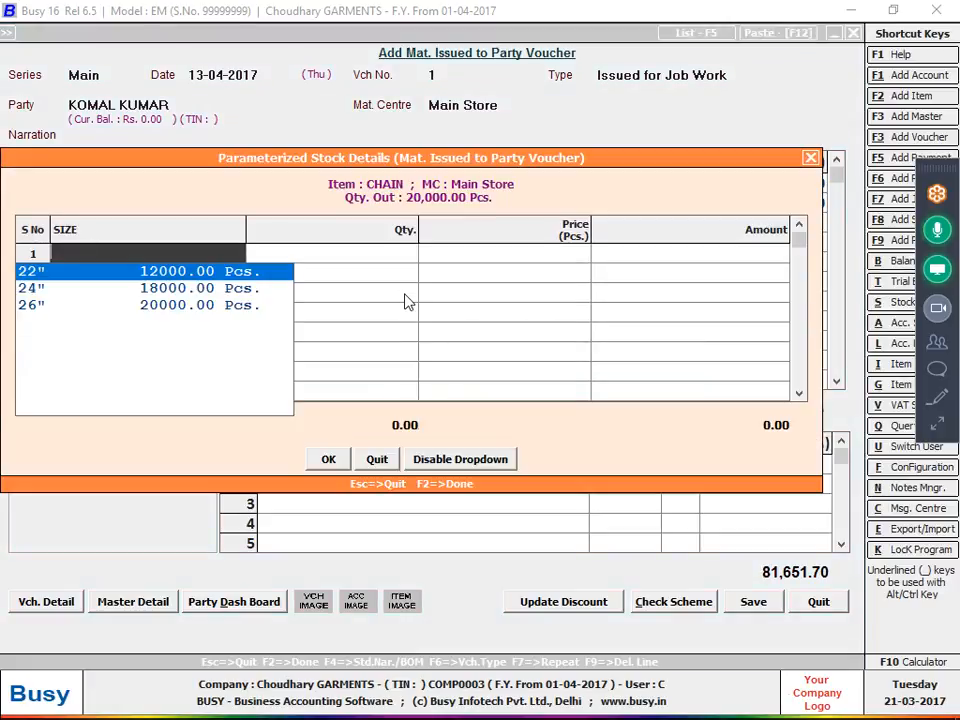
pyautogui.press('Return')
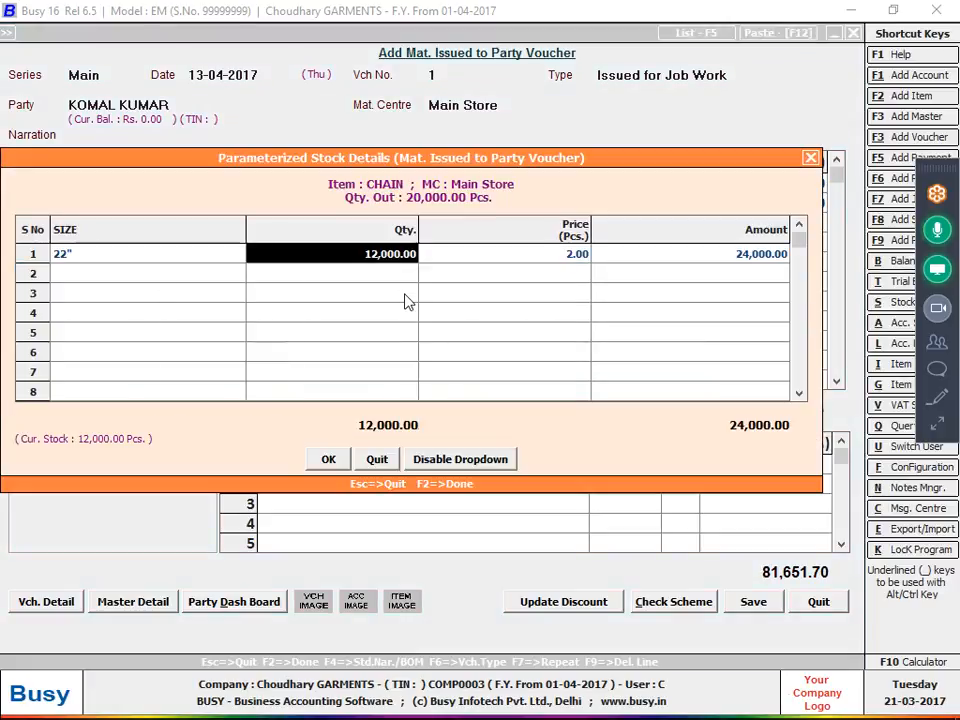
pyautogui.press('Return')
pyautogui.press('Left')
pyautogui.write('10,000')
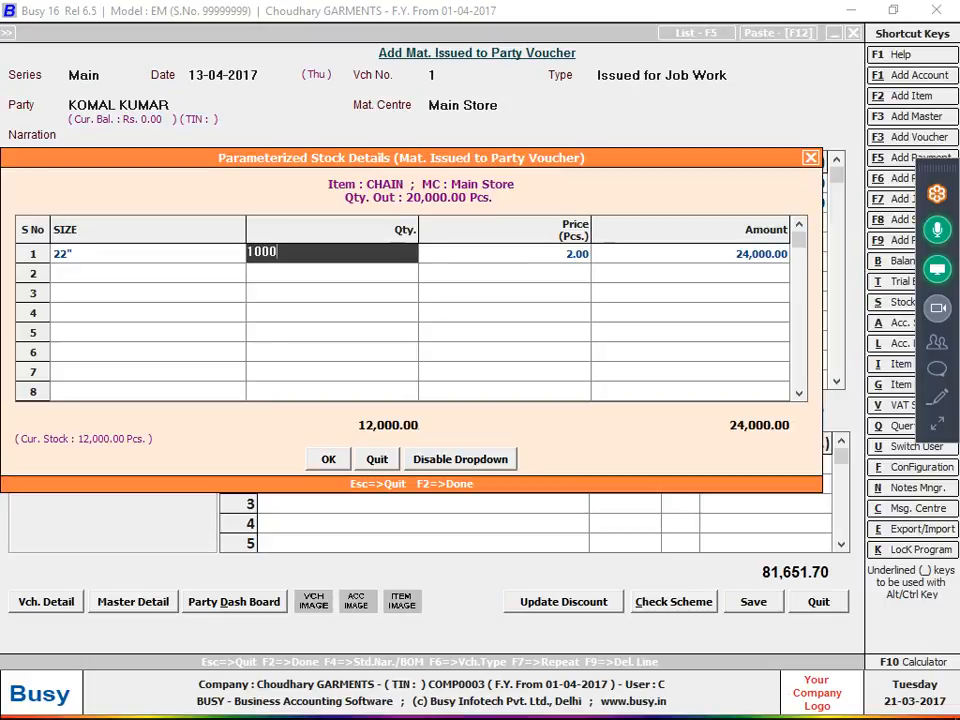
pyautogui.press('Return')
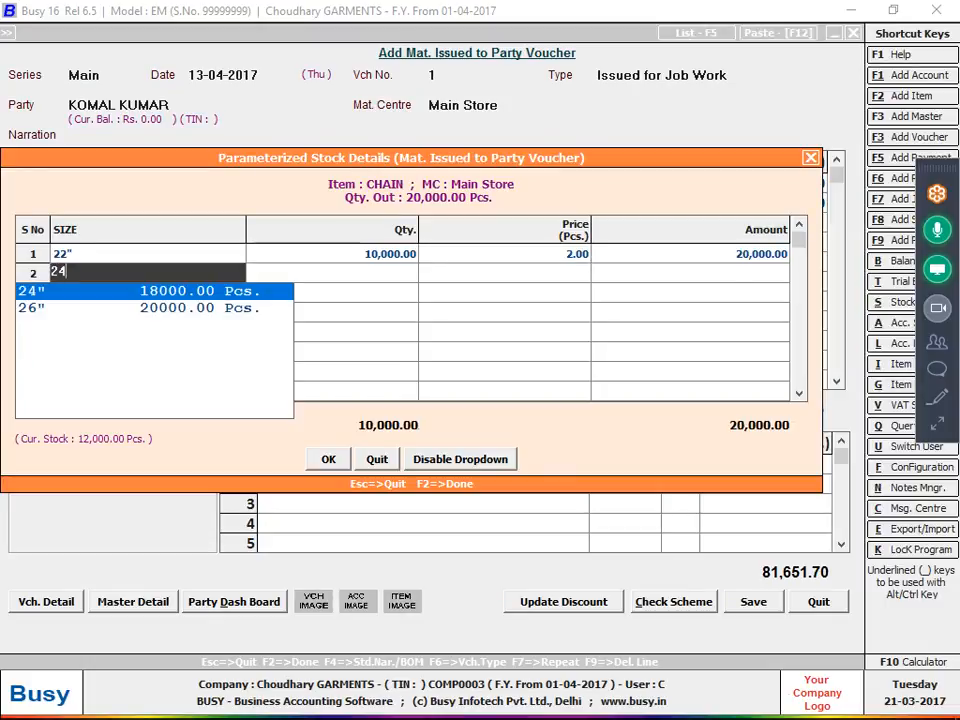
# Allocate 10,000 Pcs. of size 24" in the CHAIN stock details, accept them and complete the item line.
pyautogui.press('Return')
pyautogui.write('10000')
pyautogui.press('Return')
pyautogui.press('Return')
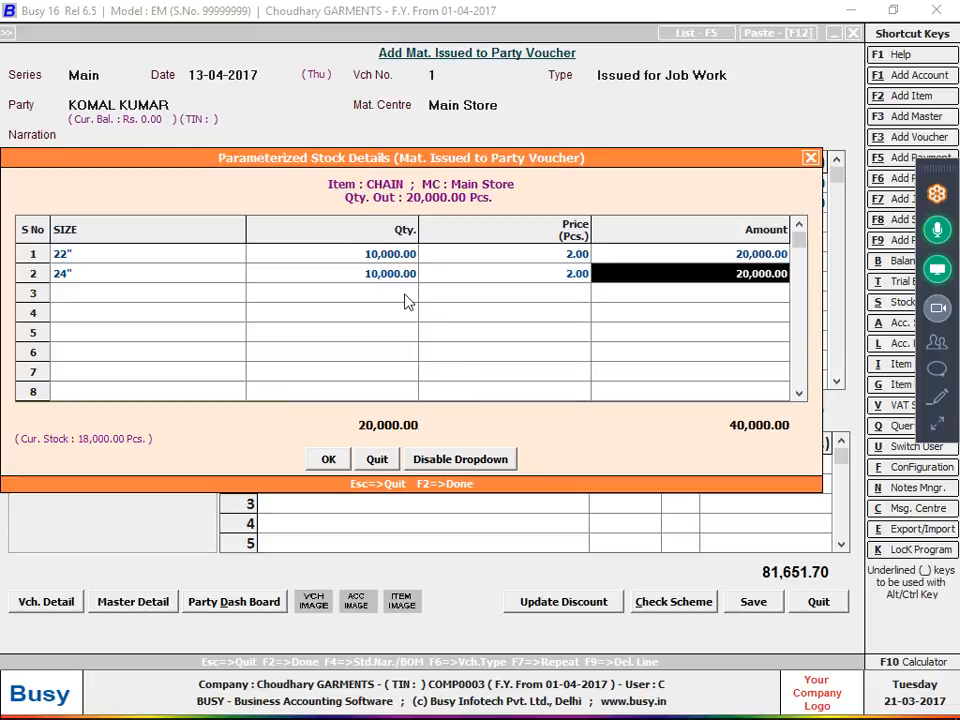
pyautogui.click(328, 459)
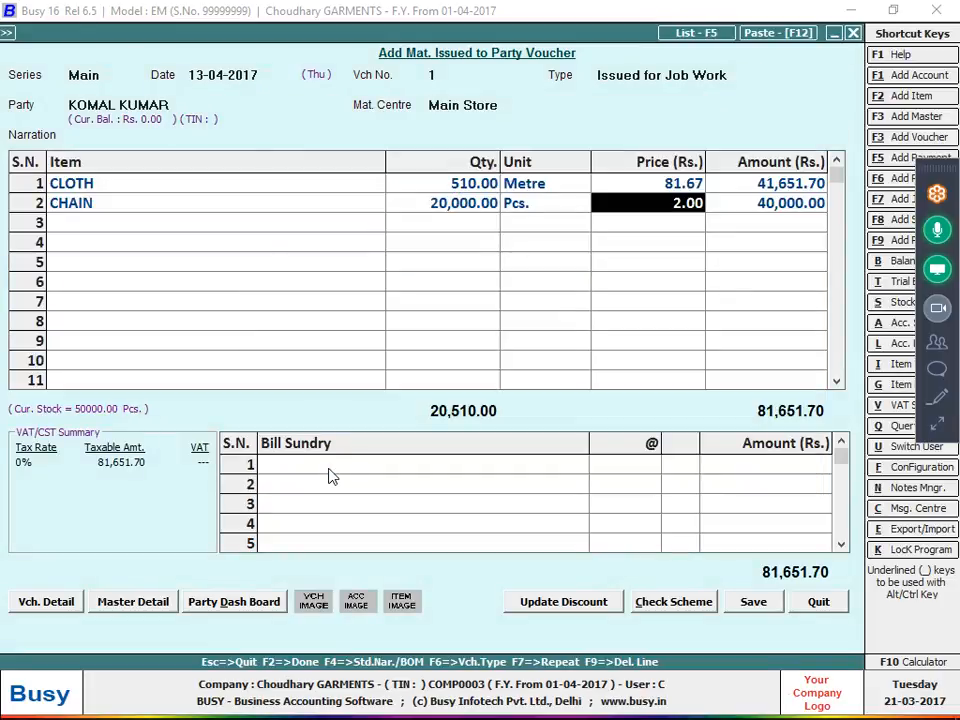
pyautogui.press('Return')
pyautogui.press('Return')
# Check the ASTER quantity in the photo 20170204_193736.jpg and add ASTER as the third item with 1,000 Metre.
pyautogui.hotkey('alt', 'Tab')
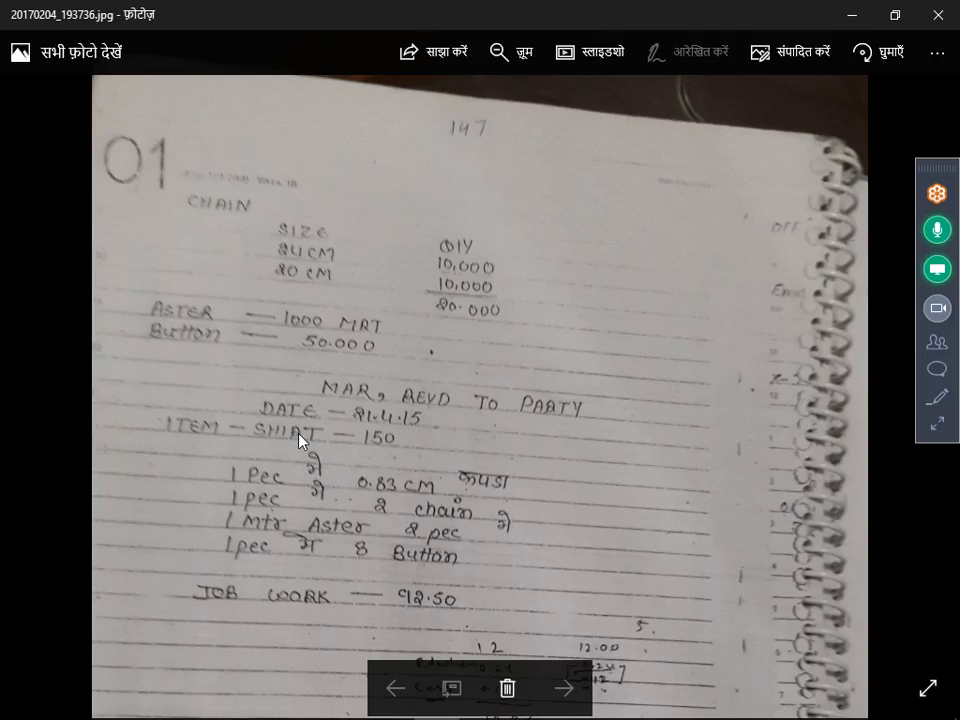
pyautogui.hotkey('alt', 'Tab')
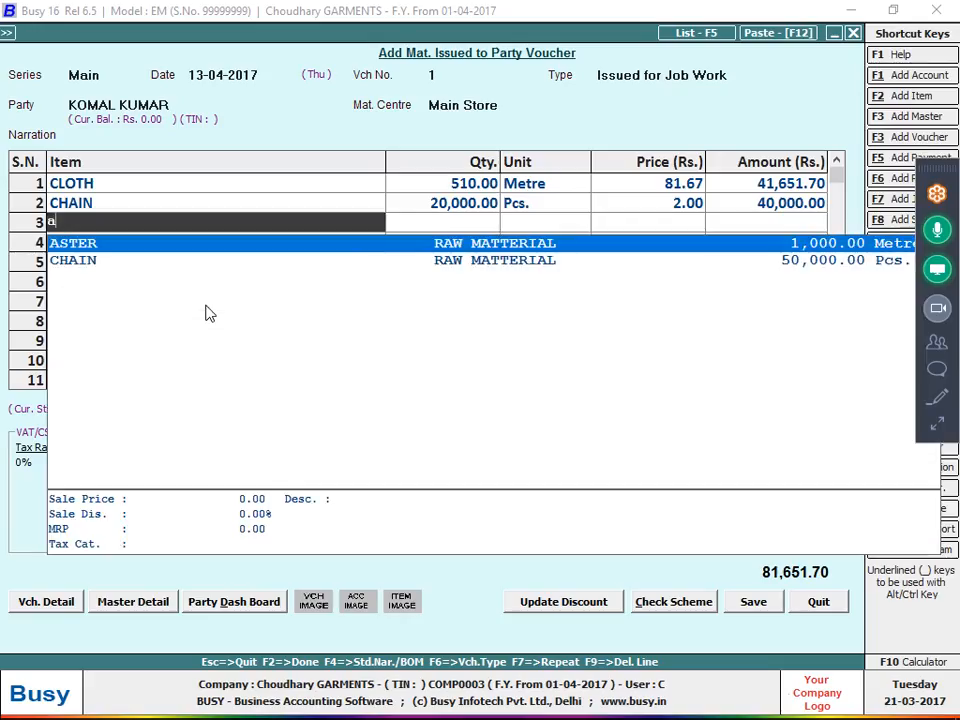
pyautogui.press('Return')
pyautogui.hotkey('alt', 'Tab')
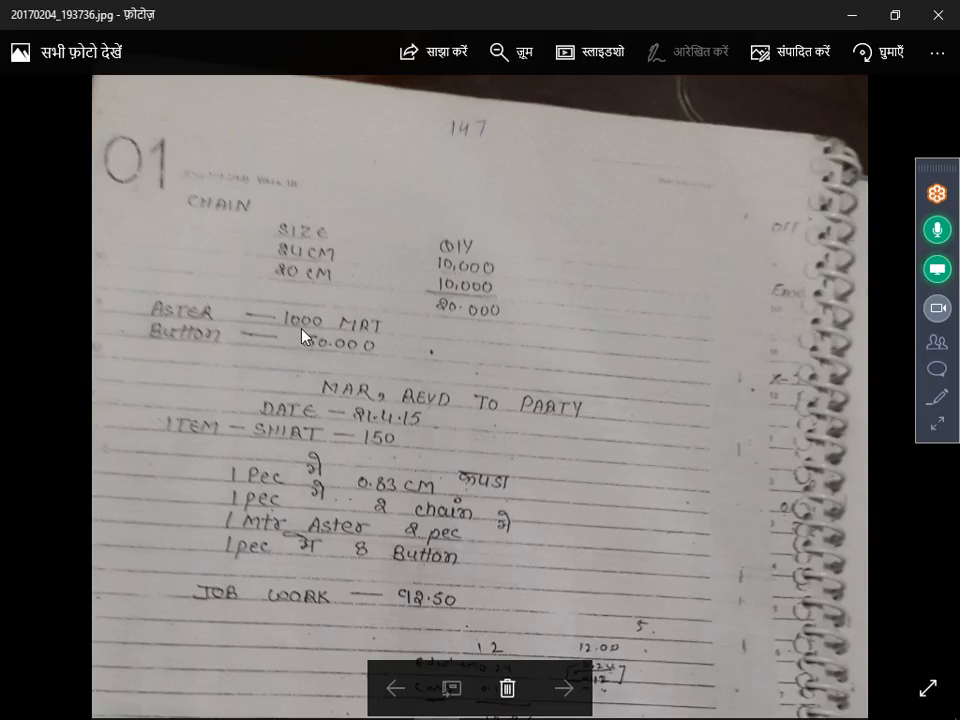
pyautogui.hotkey('alt', 'Tab')
pyautogui.write('1000')
pyautogui.press('Return')
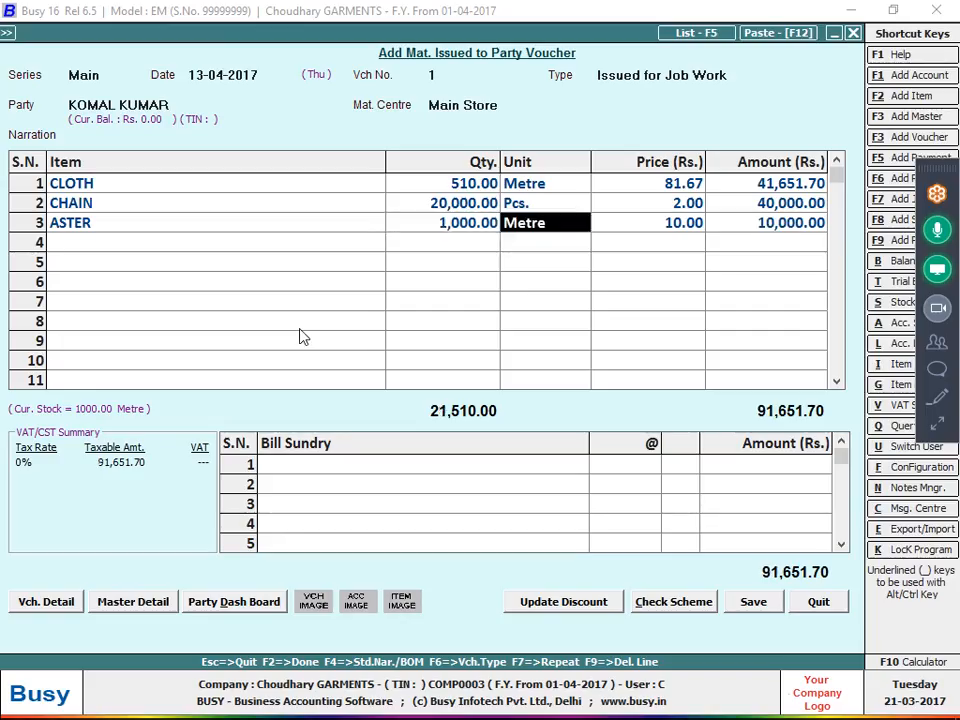
pyautogui.press('Return')
pyautogui.press('Return')
pyautogui.press('Return')
# Check the button quantity in the notes photo, add BUTTON as the fourth item with 50,000 Pcs., and save the voucher.
pyautogui.hotkey('alt', 'Tab')
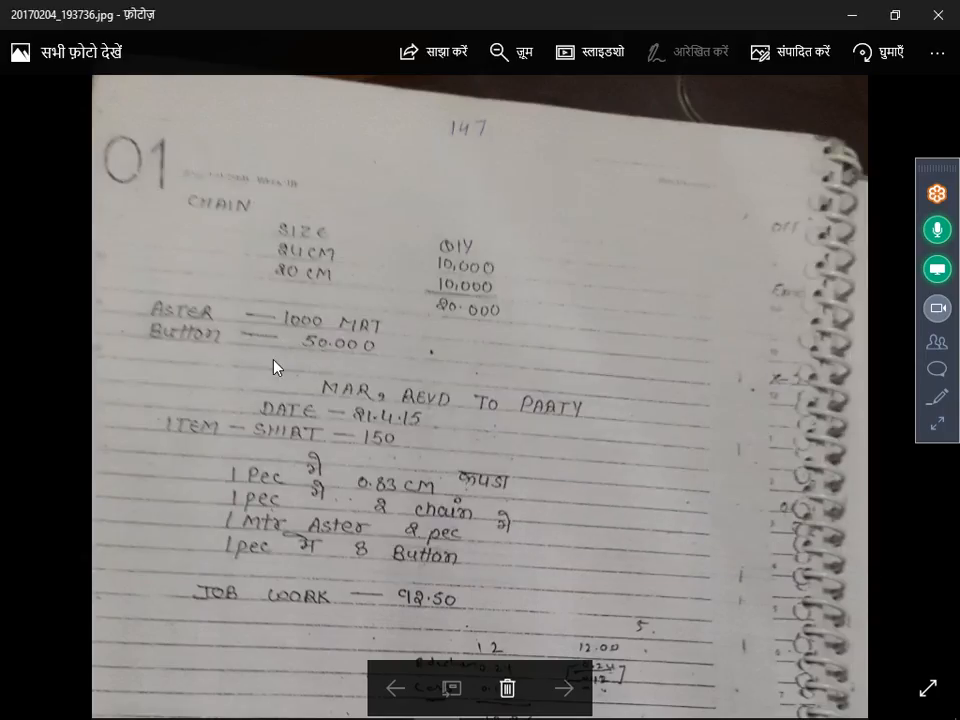
pyautogui.hotkey('alt', 'Tab')
pyautogui.write('BU')
pyautogui.press('Return')
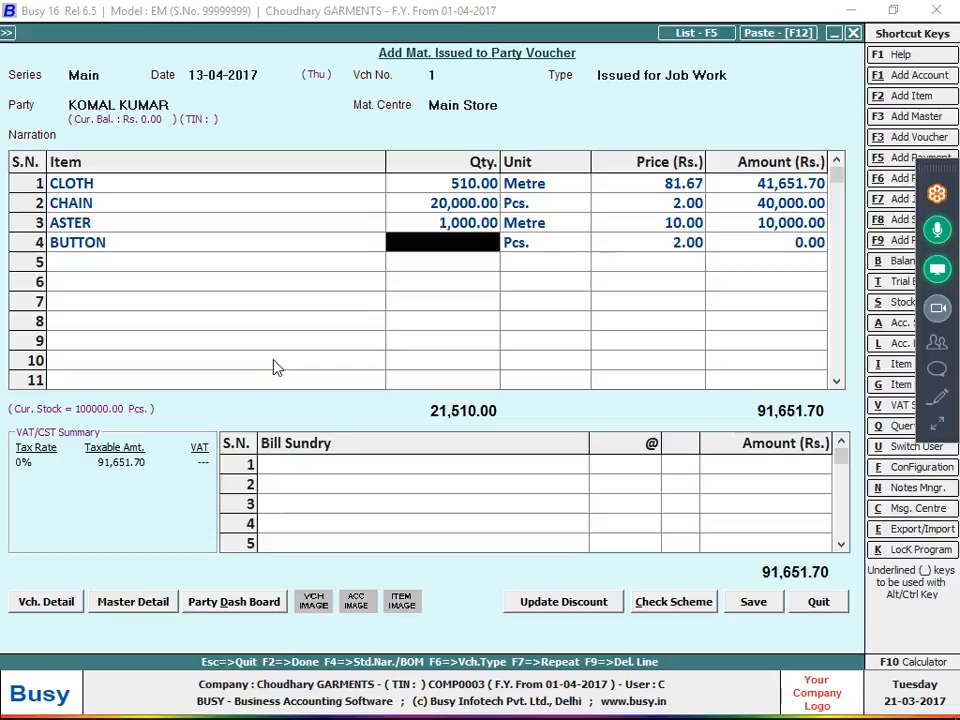
pyautogui.hotkey('alt', 'Tab')
pyautogui.hotkey('alt', 'Tab')
pyautogui.write('5000')
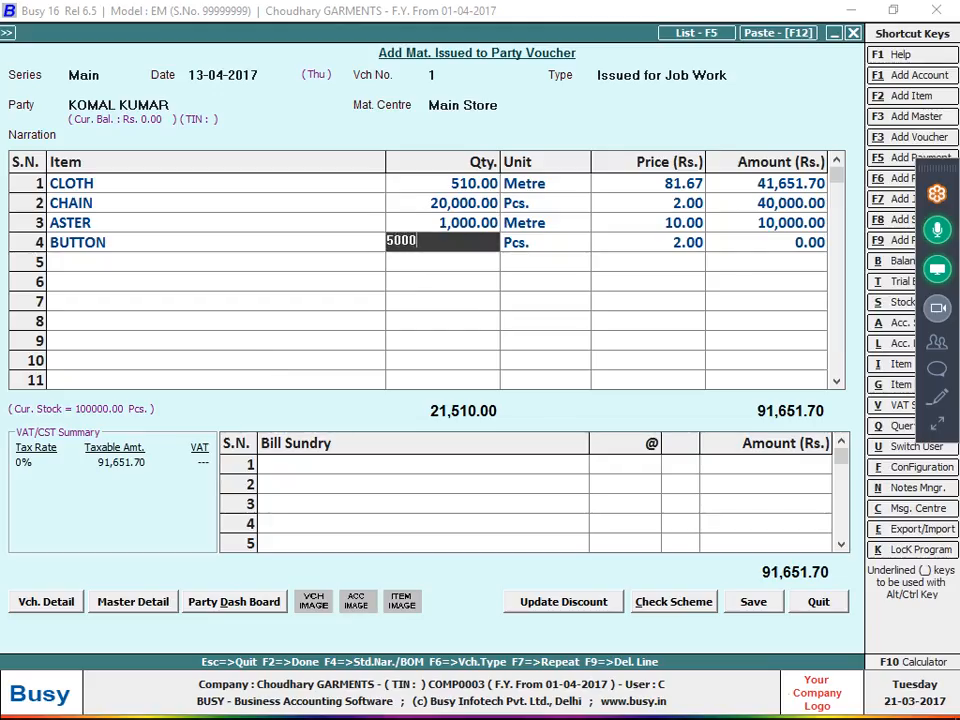
pyautogui.press('Return')
pyautogui.hotkey('shift', 'Tab')
pyautogui.press('BackSpace')
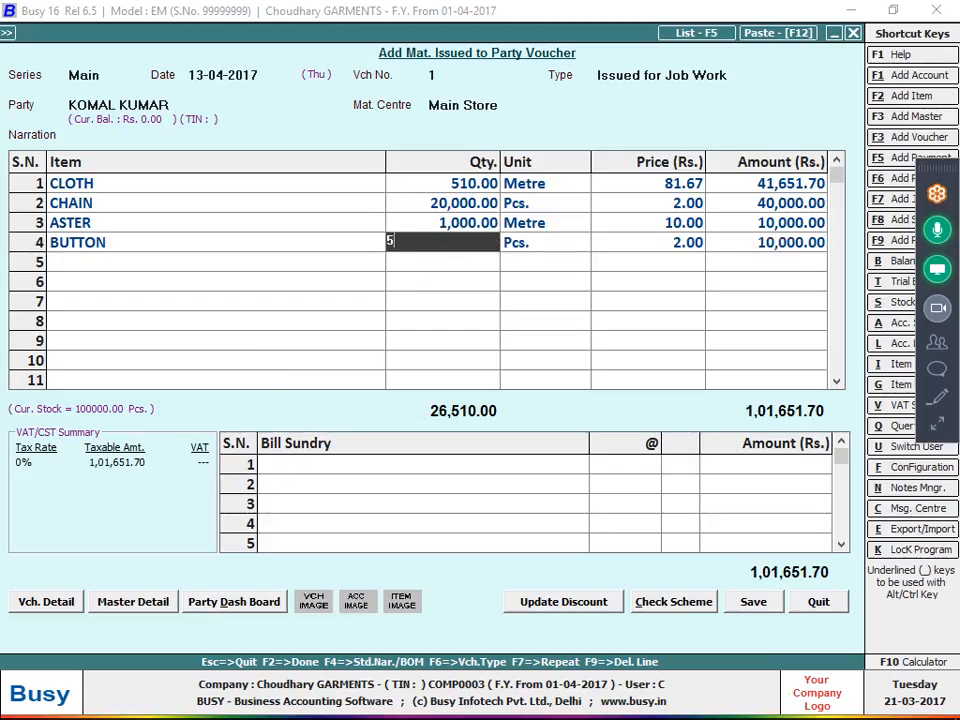
pyautogui.write('50000')
pyautogui.press('Return')
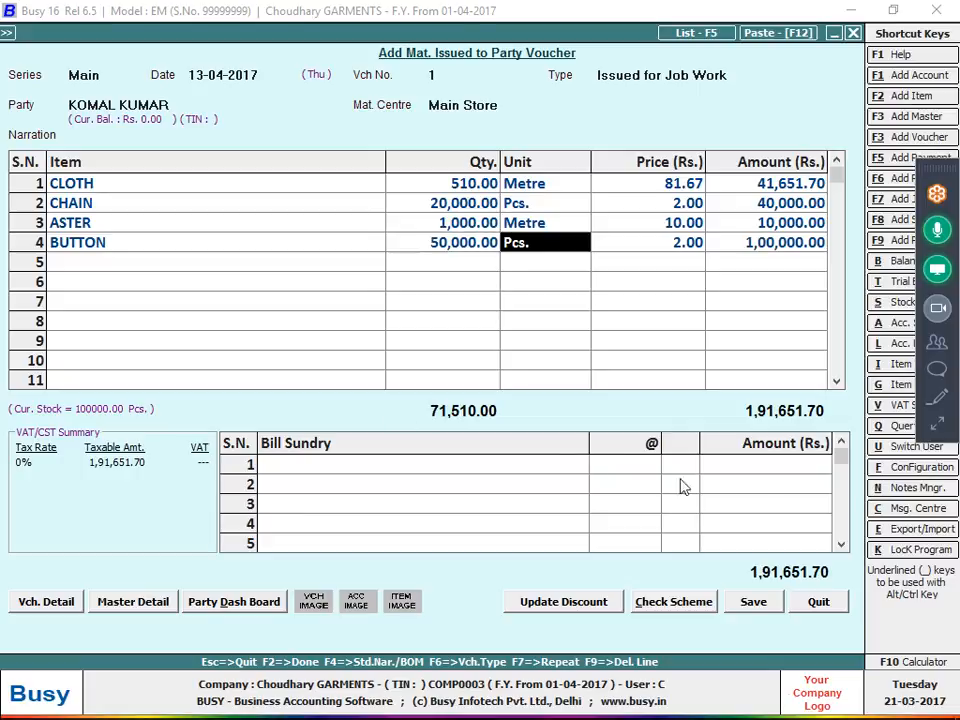
pyautogui.click(776, 607)
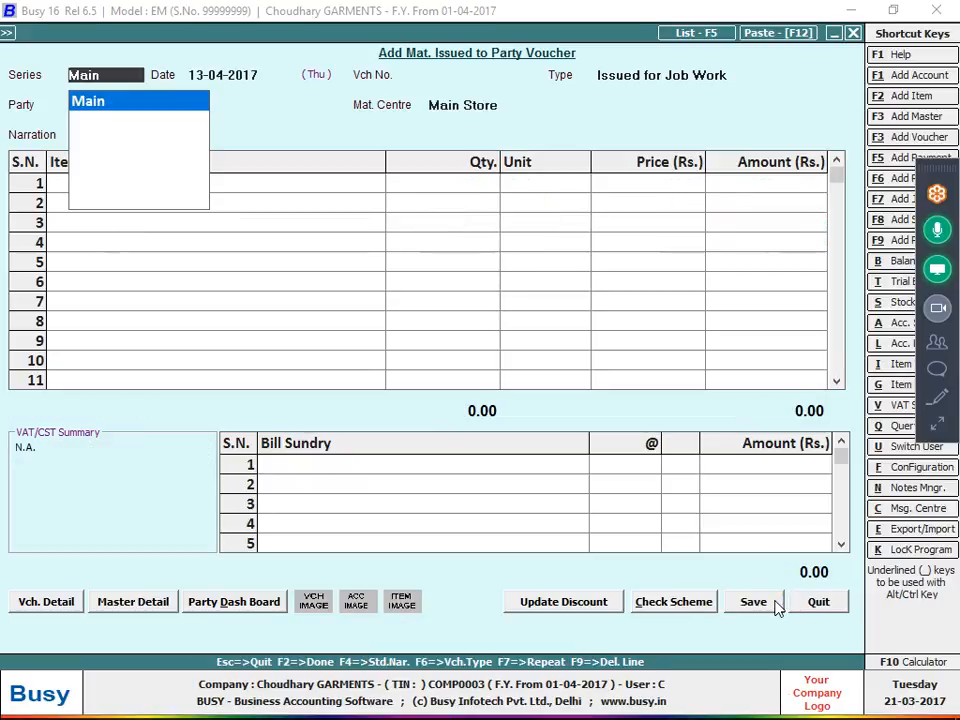
# Leave the material issued entry and start a new Mat. Rcvd. from Party voucher in series Main.
pyautogui.press('Escape')
pyautogui.press('Escape')
pyautogui.press('Left')
pyautogui.press('Right')
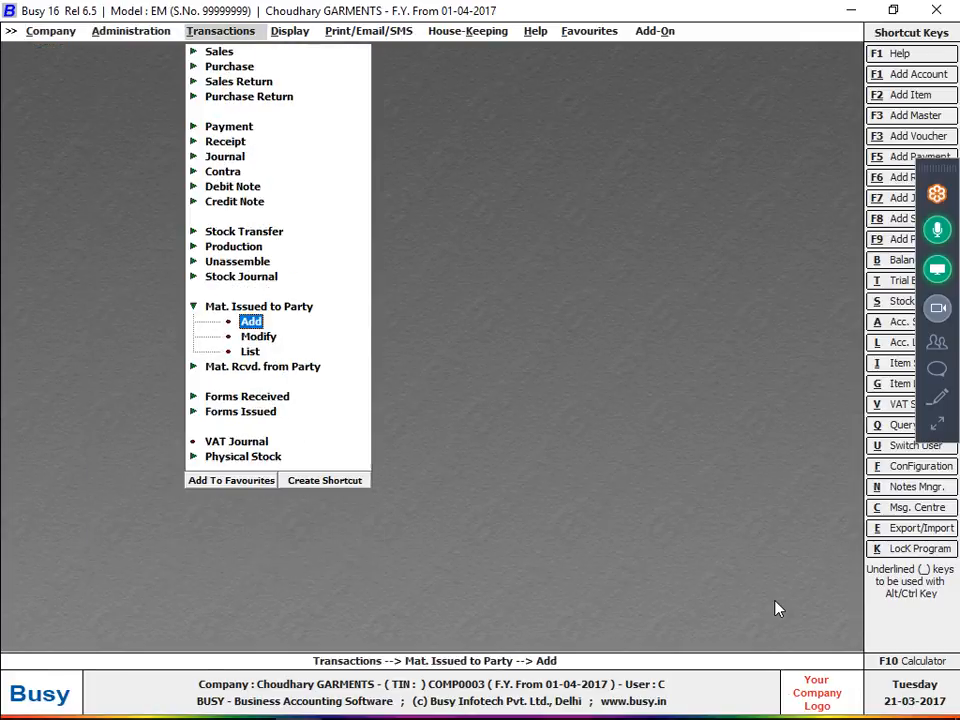
pyautogui.press('Down')
pyautogui.press('Down')
pyautogui.press('Down')
pyautogui.press('Return')
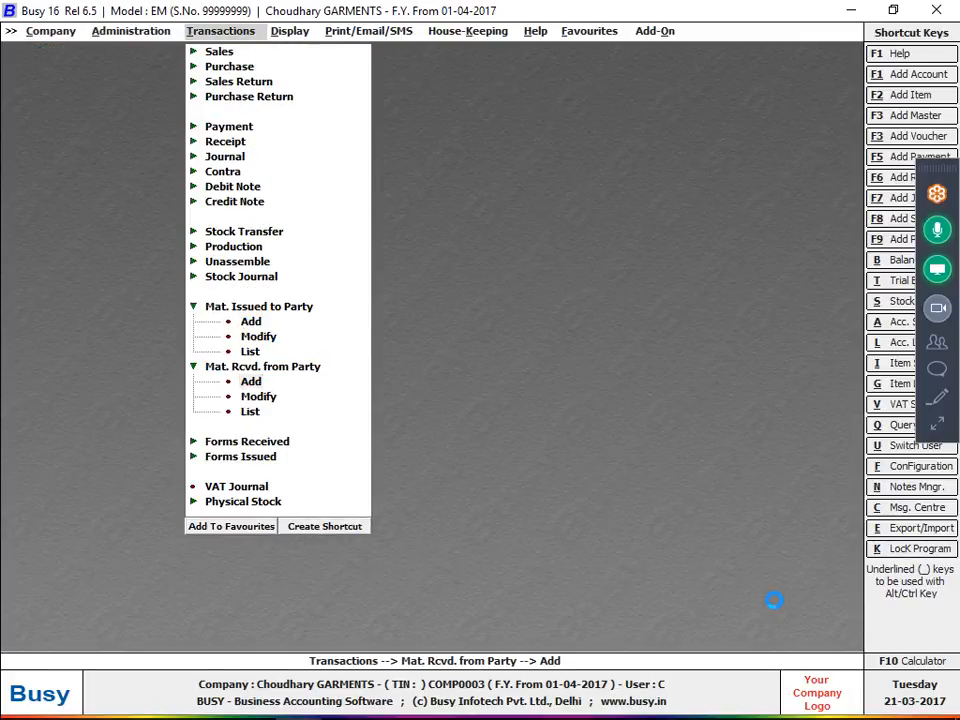
pyautogui.press('Return')
# Check the receipt date in the notes photo and set the voucher date to 21-04-2017.
pyautogui.press('Return')
pyautogui.write('24')
pyautogui.press('Return')
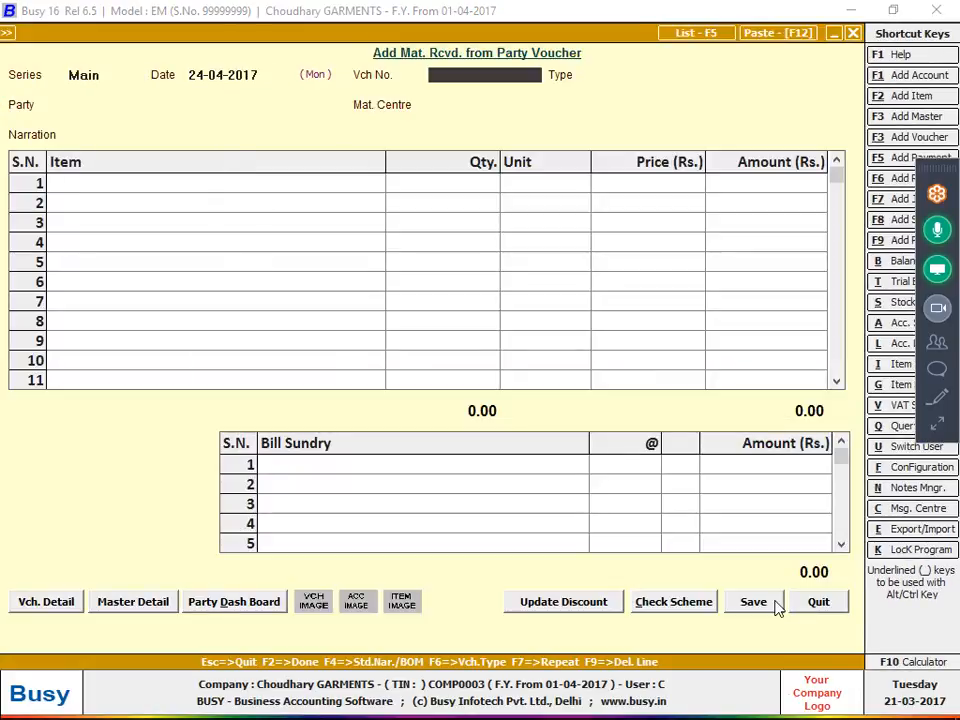
pyautogui.hotkey('alt', 'Tab')
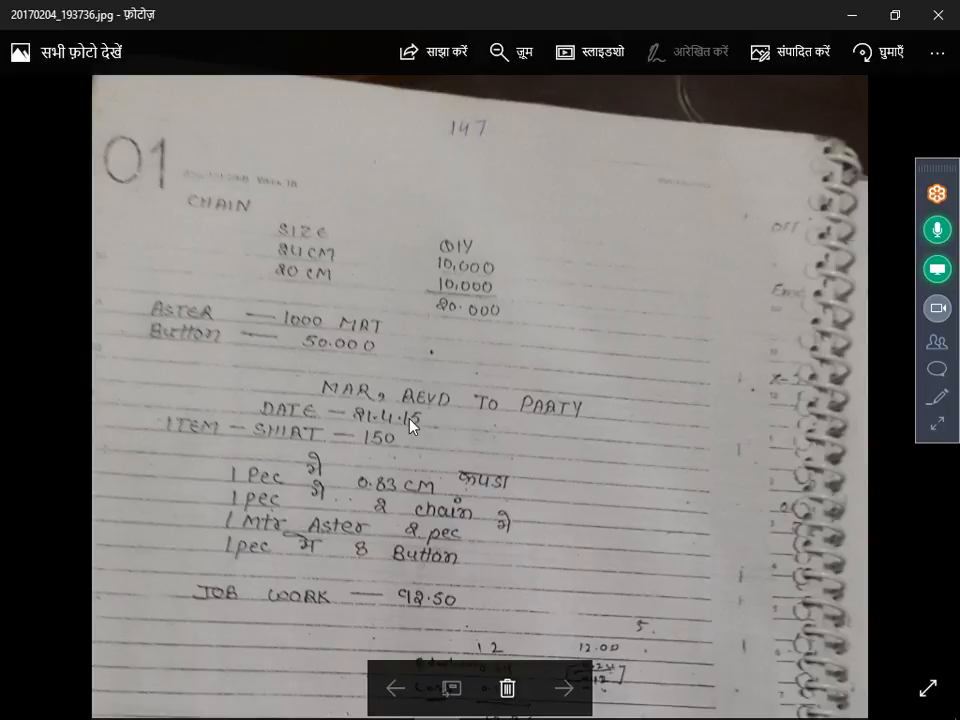
pyautogui.hotkey('alt', 'Tab')
pyautogui.press('Up')
pyautogui.write('21')
pyautogui.press('Return')
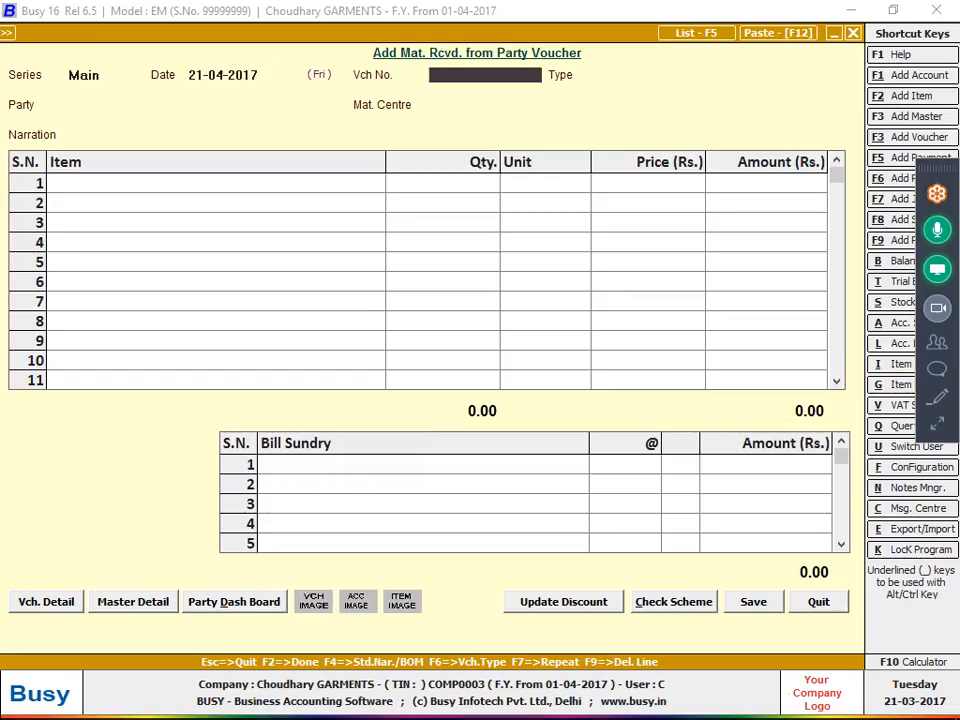
# Set the voucher number to 6 and the voucher type to Rcvd. after Job Work.
pyautogui.press('Return')
pyautogui.press('Return')
pyautogui.write('6')
pyautogui.press('Return')
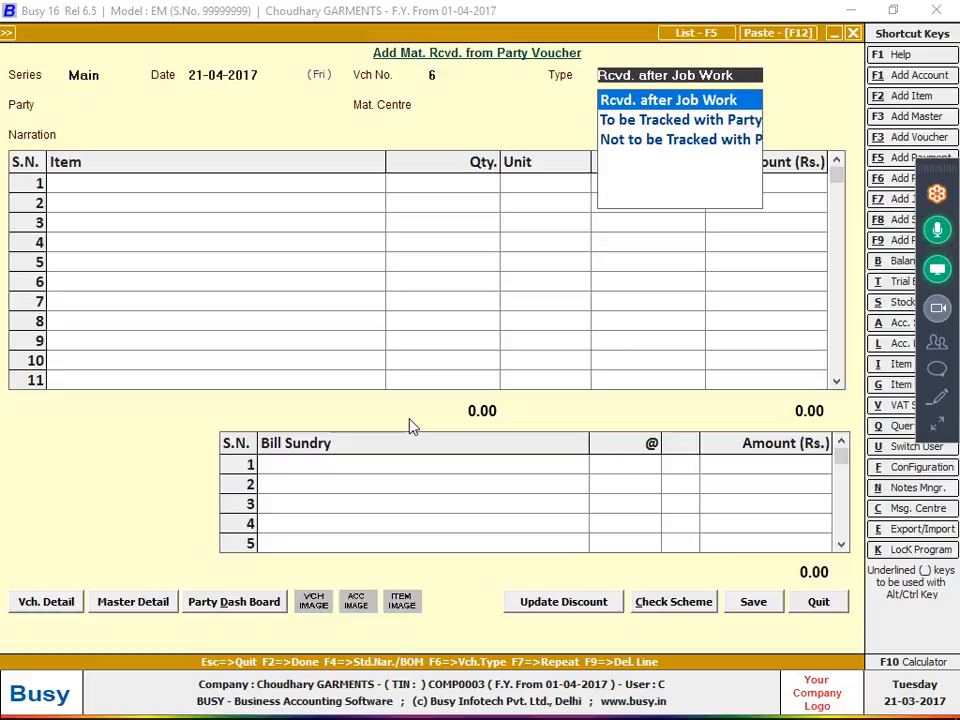
pyautogui.press('Return')
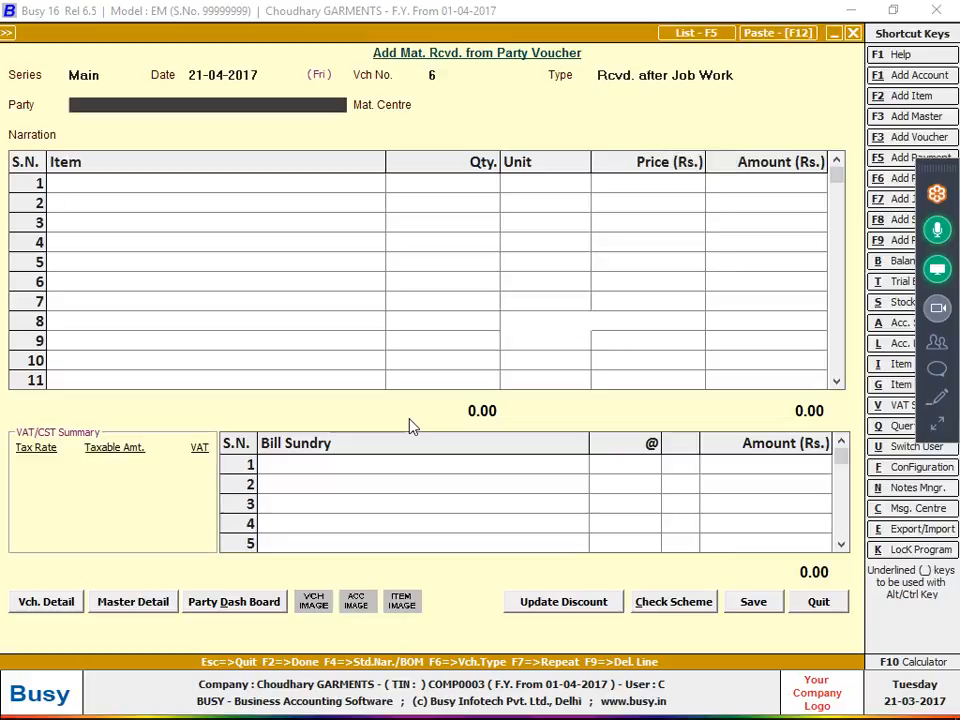
# Select the party the job-work material was issued to, with Main Store as material centre, and leave the transport details blank.
pyautogui.hotkey('alt', 'Tab')
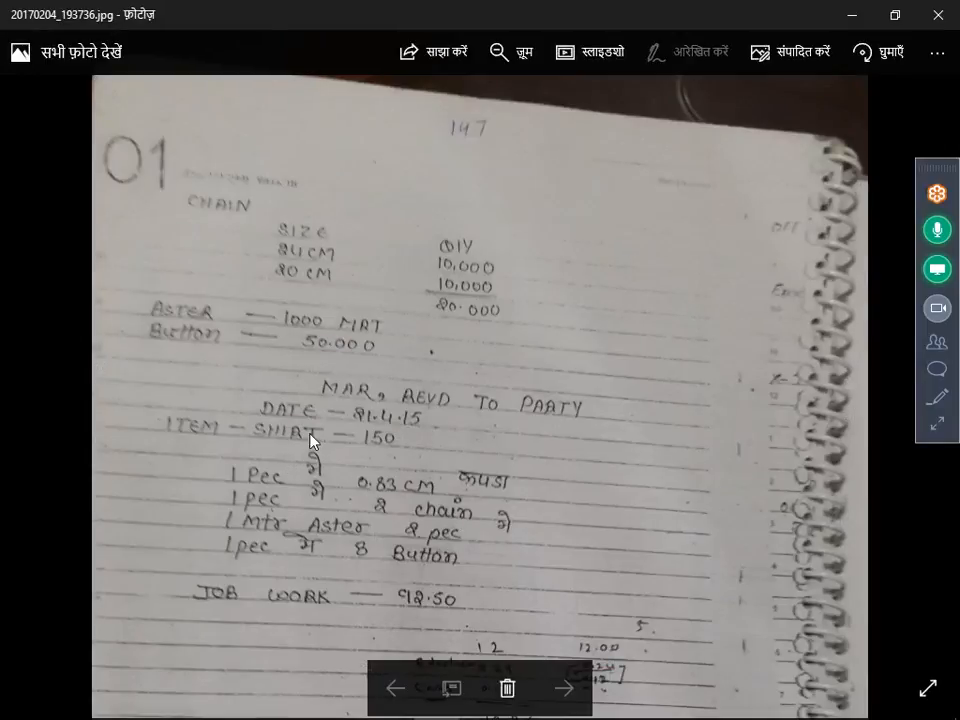
pyautogui.hotkey('alt', 'Tab')
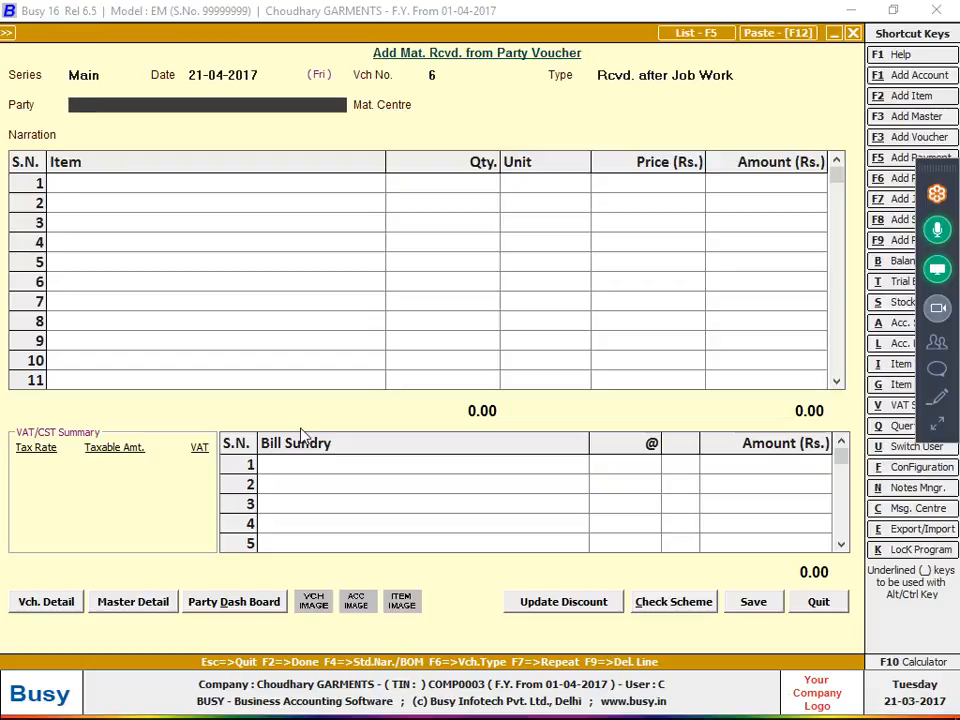
pyautogui.press('space')
pyautogui.press('Down')
pyautogui.press('Down')
pyautogui.press('Down')
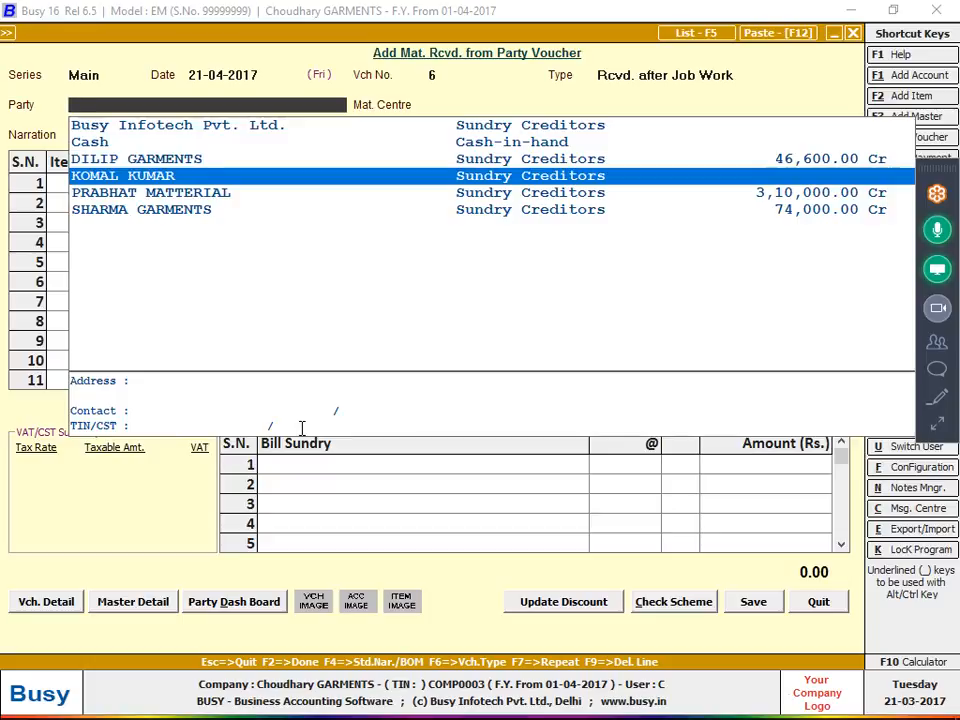
pyautogui.press('Return')
pyautogui.press('Return')
pyautogui.press('Return')
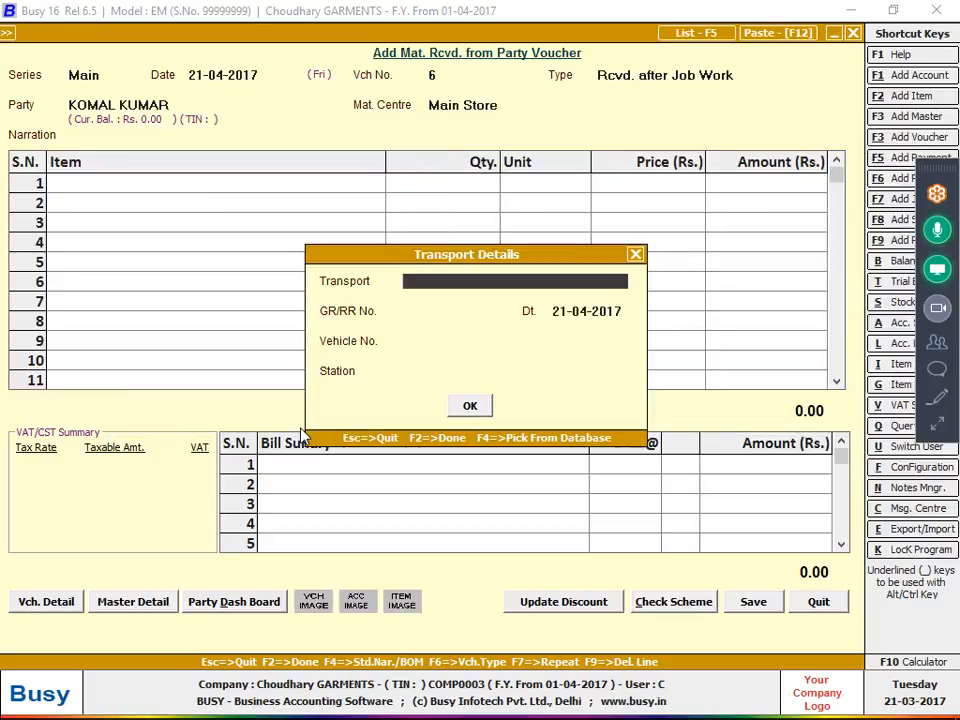
pyautogui.press('Return')
pyautogui.press('Return')
pyautogui.press('Return')
pyautogui.press('Return')
pyautogui.press('Return')
pyautogui.press('Return')
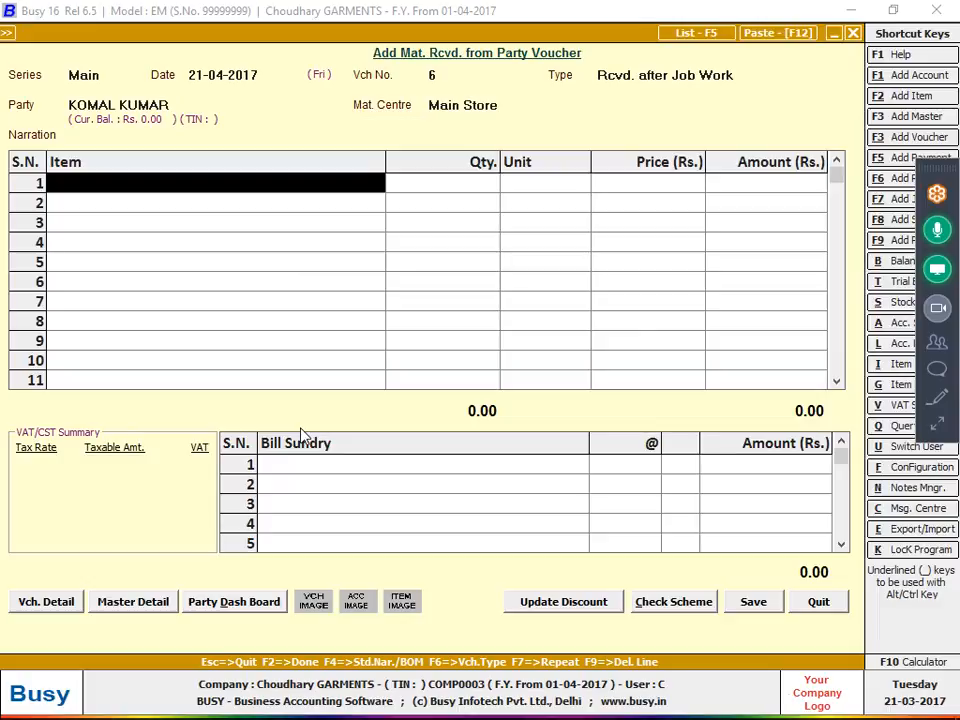
pyautogui.hotkey('alt', 'Tab')
pyautogui.hotkey('alt', 'Tab')
pyautogui.write('sHI')
pyautogui.press('Return')
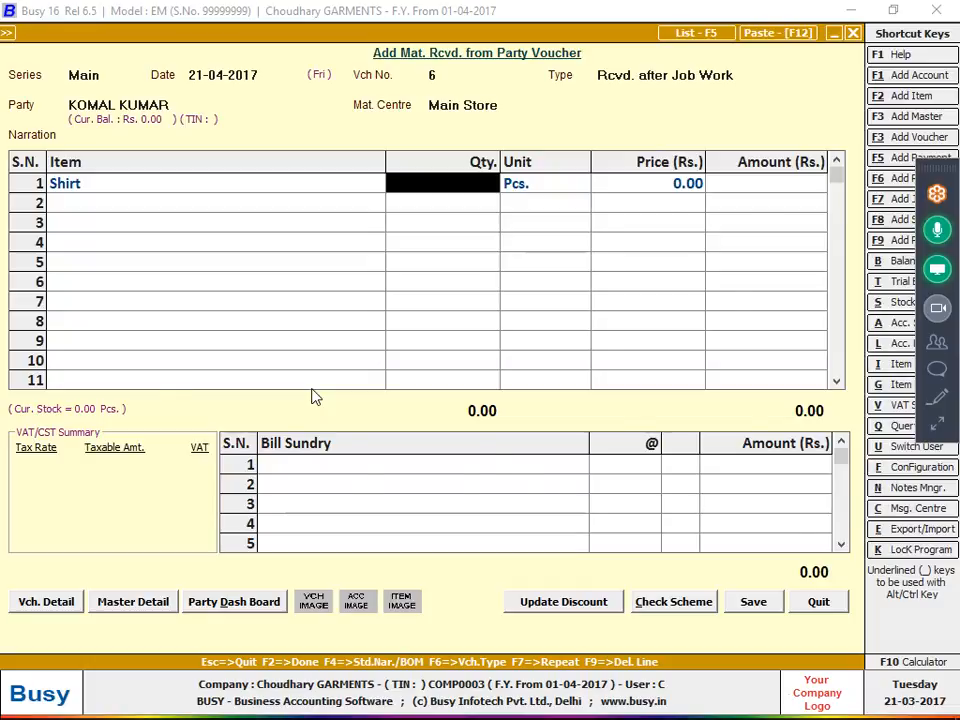
pyautogui.hotkey('alt', 'Tab')
pyautogui.hotkey('alt', 'Tab')
pyautogui.write('150')
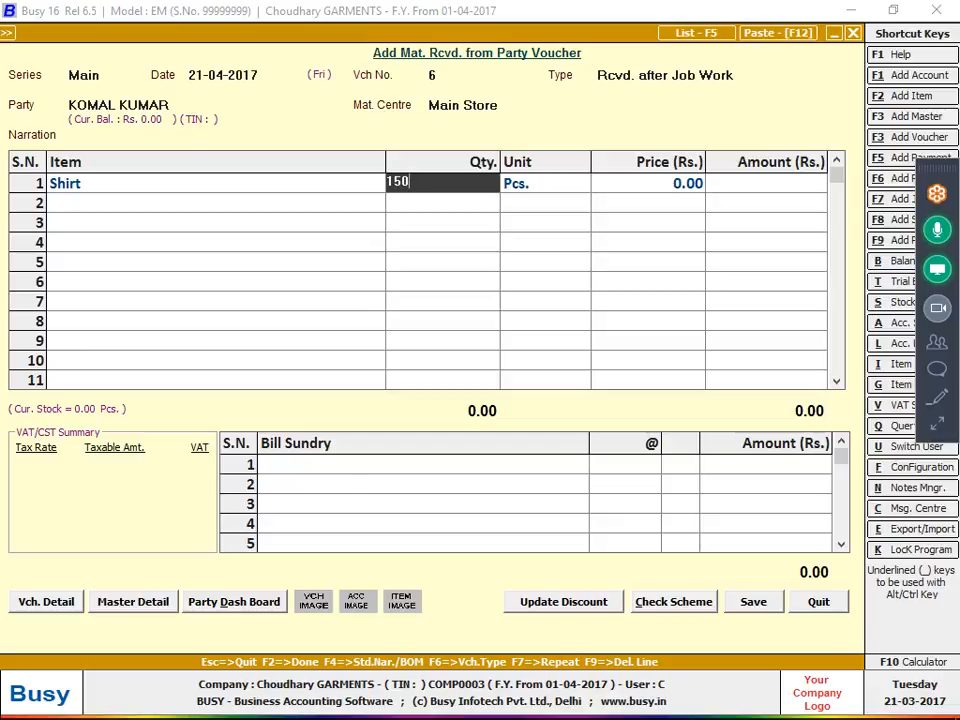
pyautogui.press('Return')
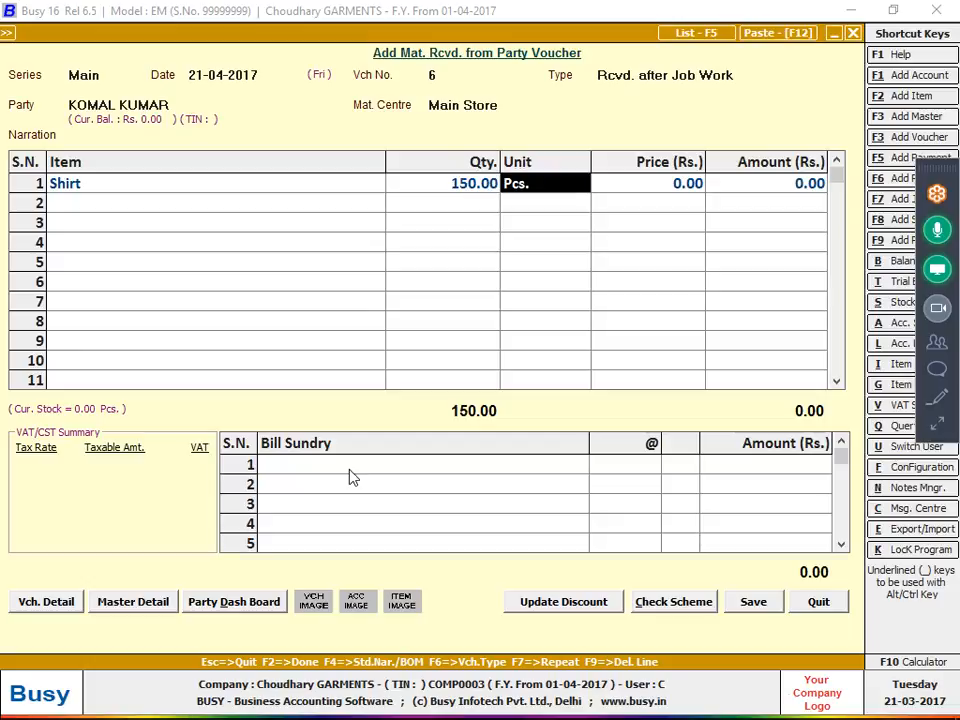
pyautogui.press('Return')
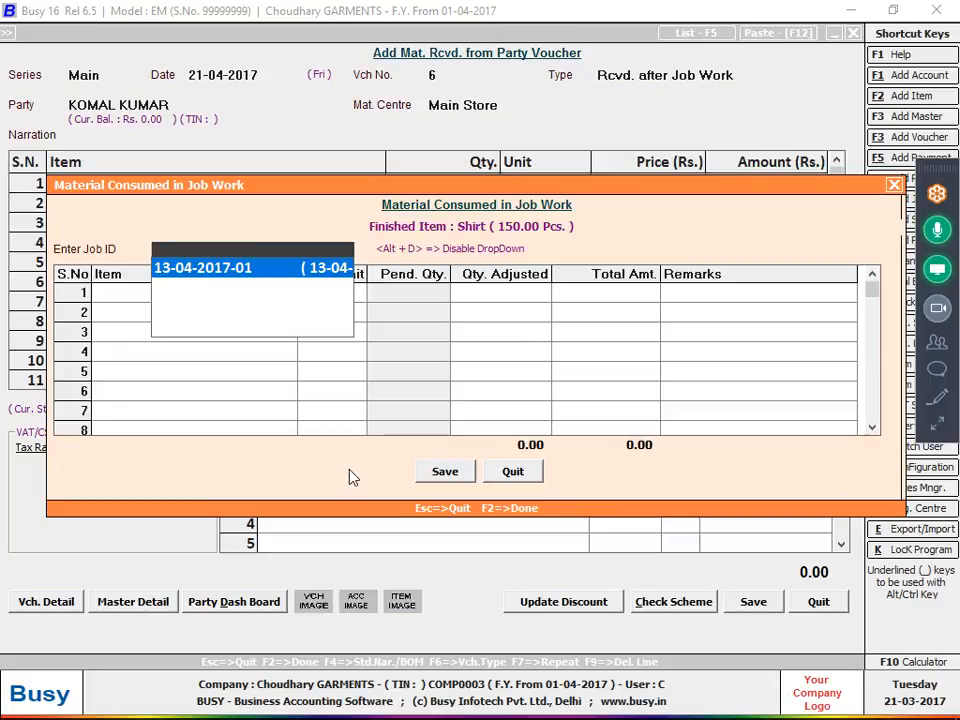
pyautogui.press('Return')
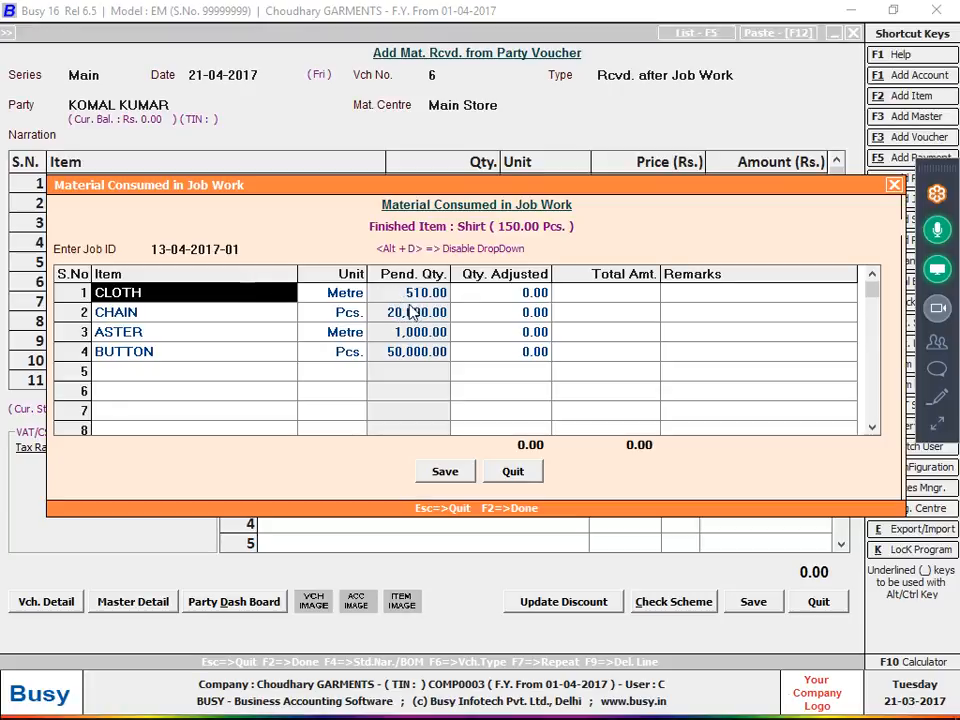
# Check the cloth used per piece in the notes photo, calculate 0.83*150 and set the adjusted quantity of CLOTH to 124.50 Metre.
pyautogui.hotkey('alt', 'Tab')
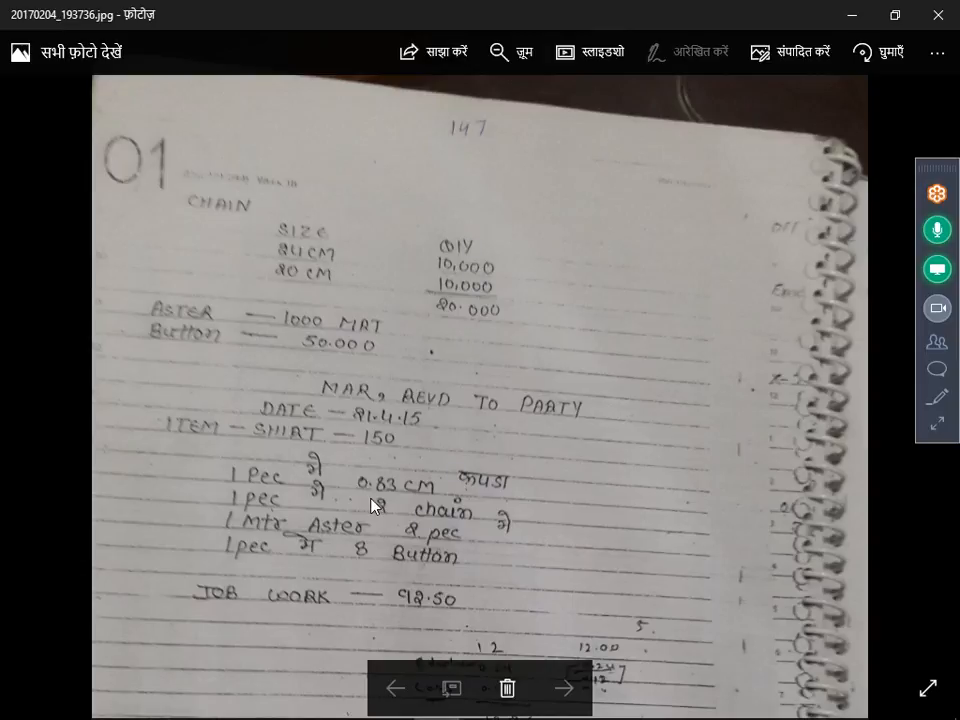
pyautogui.hotkey('alt', 'Tab')
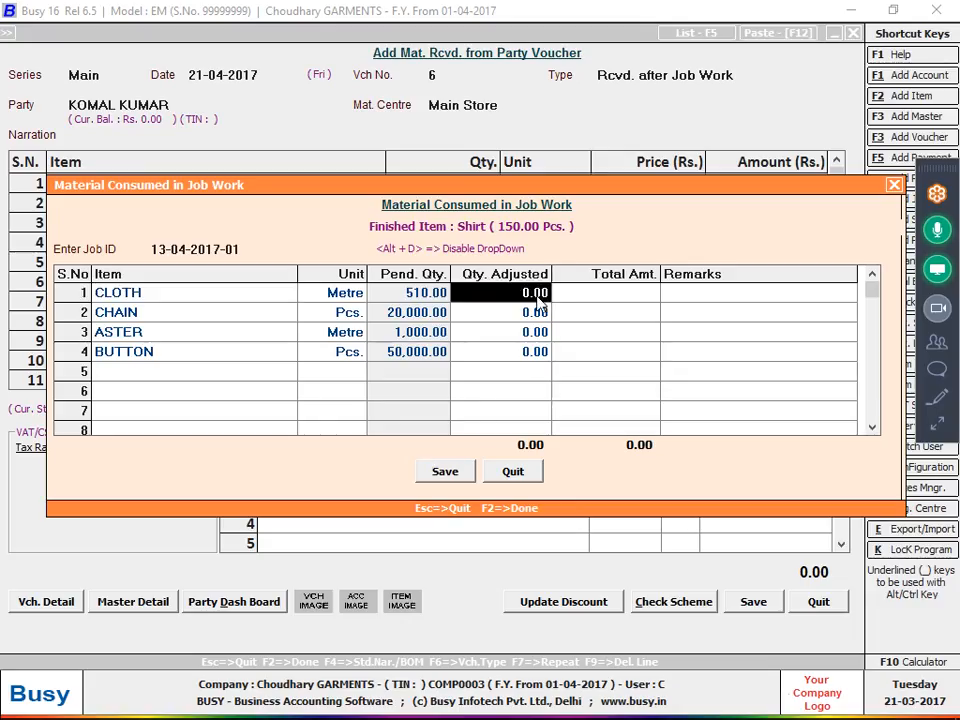
pyautogui.moveTo(465, 188); pyautogui.dragTo(438, 280)
pyautogui.press('F10')
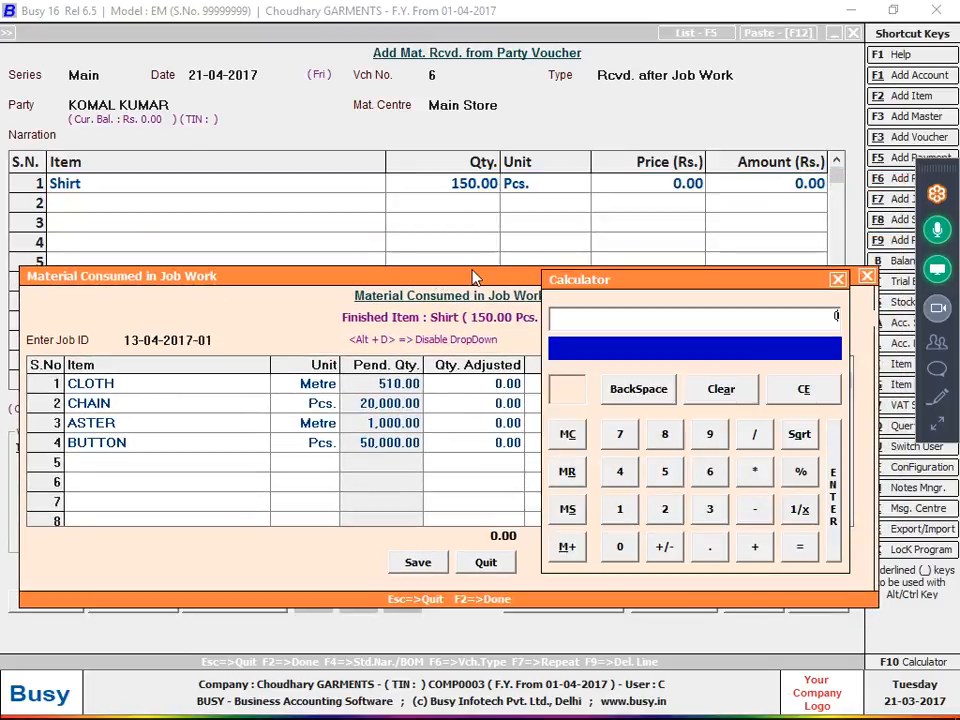
pyautogui.write('0.83*150')
pyautogui.press('Return')
pyautogui.press('Return')
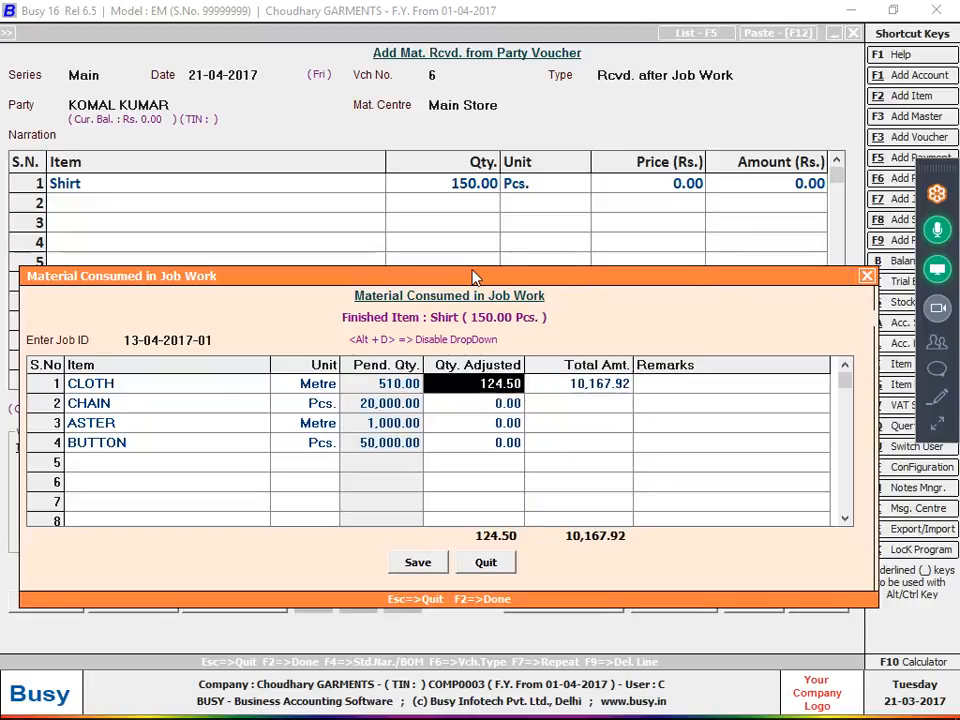
pyautogui.press('Return')
pyautogui.press('Return')
pyautogui.press('Return')
# Check the chains used per piece in the notes photo and set the adjusted quantity of CHAIN to 300 Pcs.
pyautogui.hotkey('alt', 'Tab')
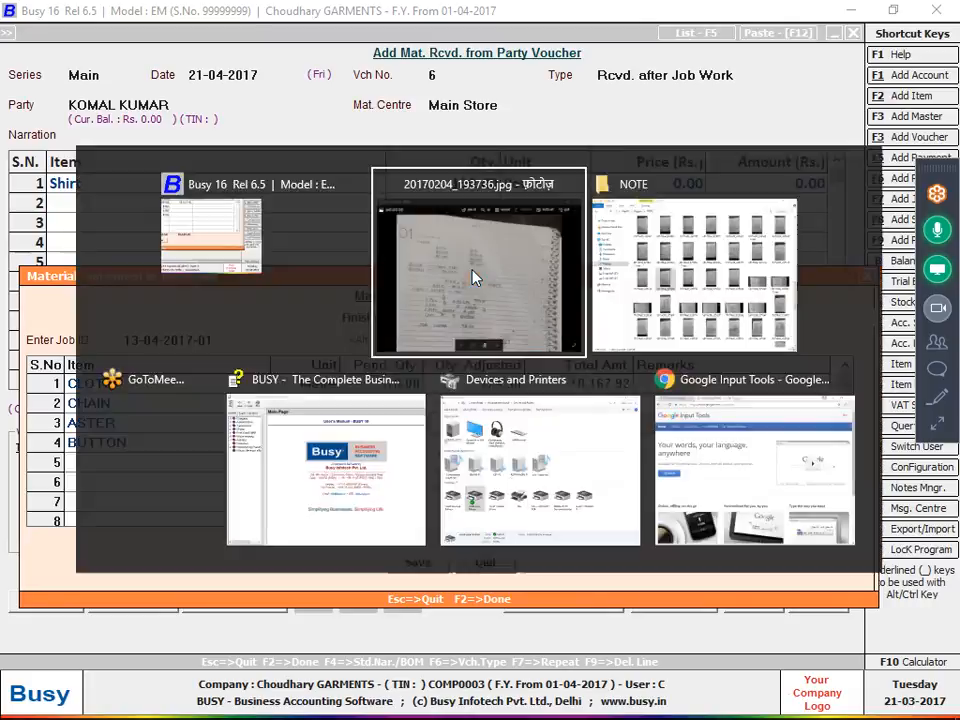
pyautogui.hotkey('alt', 'Tab')
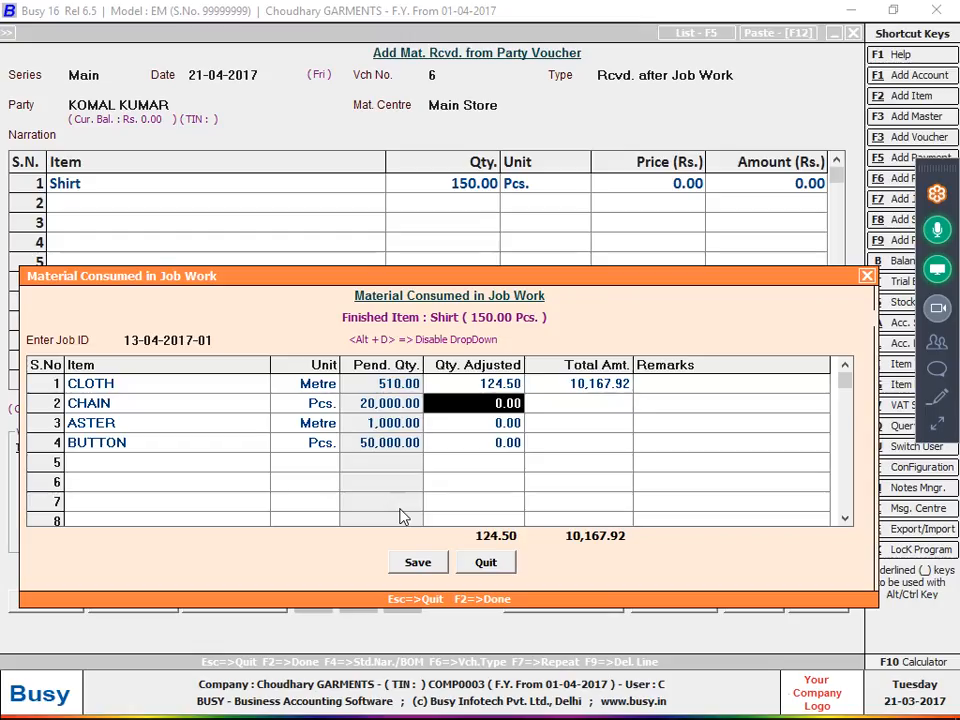
pyautogui.write('300')
pyautogui.press('Return')
pyautogui.press('Return')
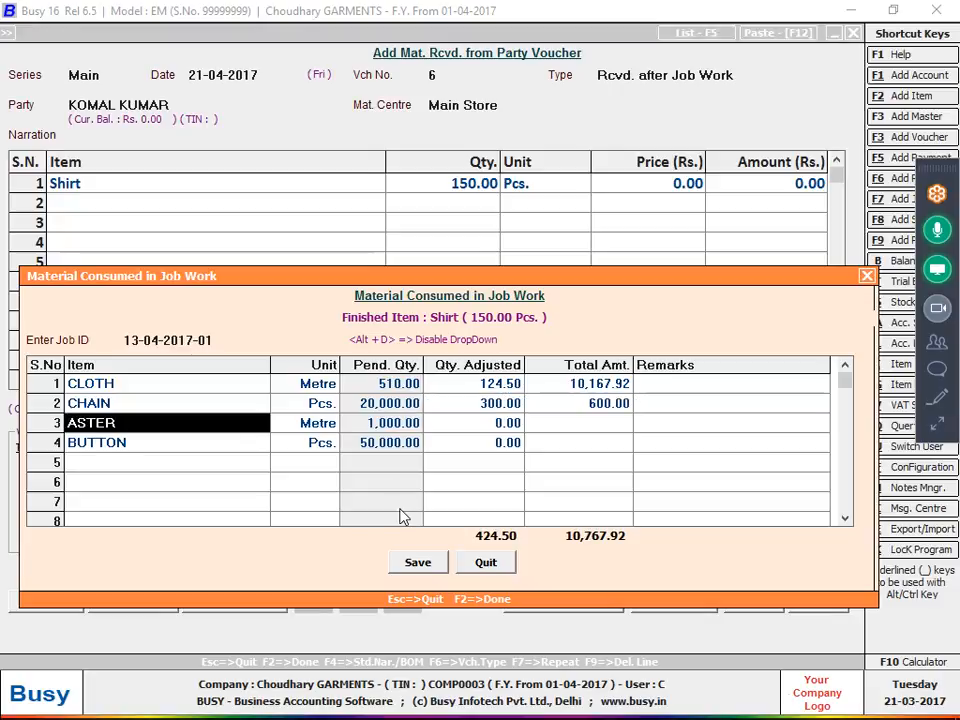
# Check the aster used per piece in the notes photo and set the adjusted quantity of ASTER to 75 Metre.
pyautogui.press('Return')
pyautogui.hotkey('alt', 'Tab')
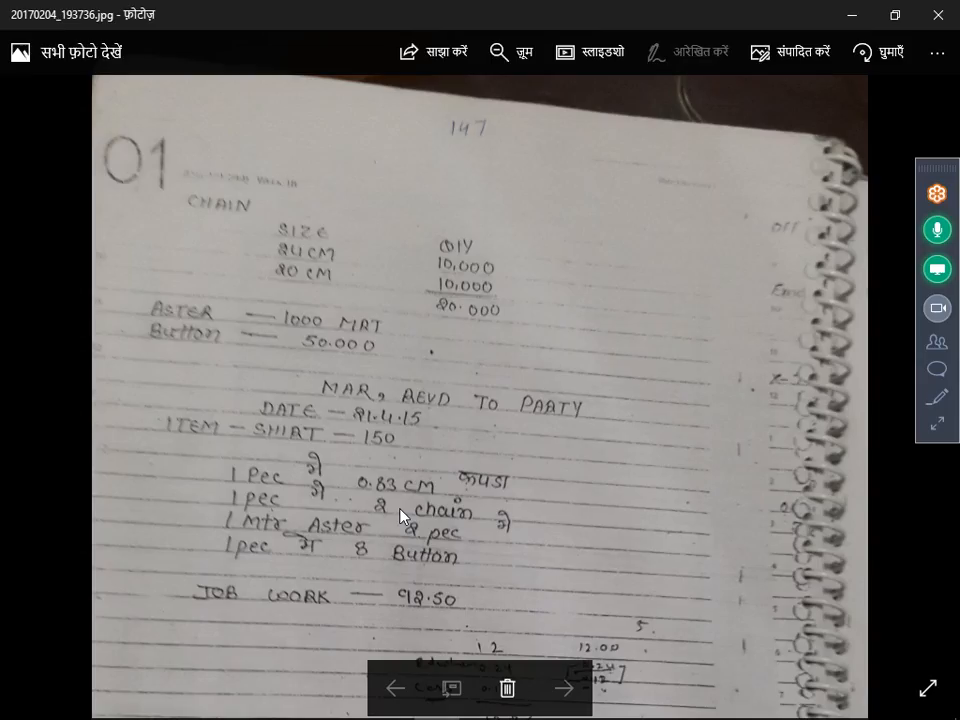
pyautogui.hotkey('alt', 'Tab')
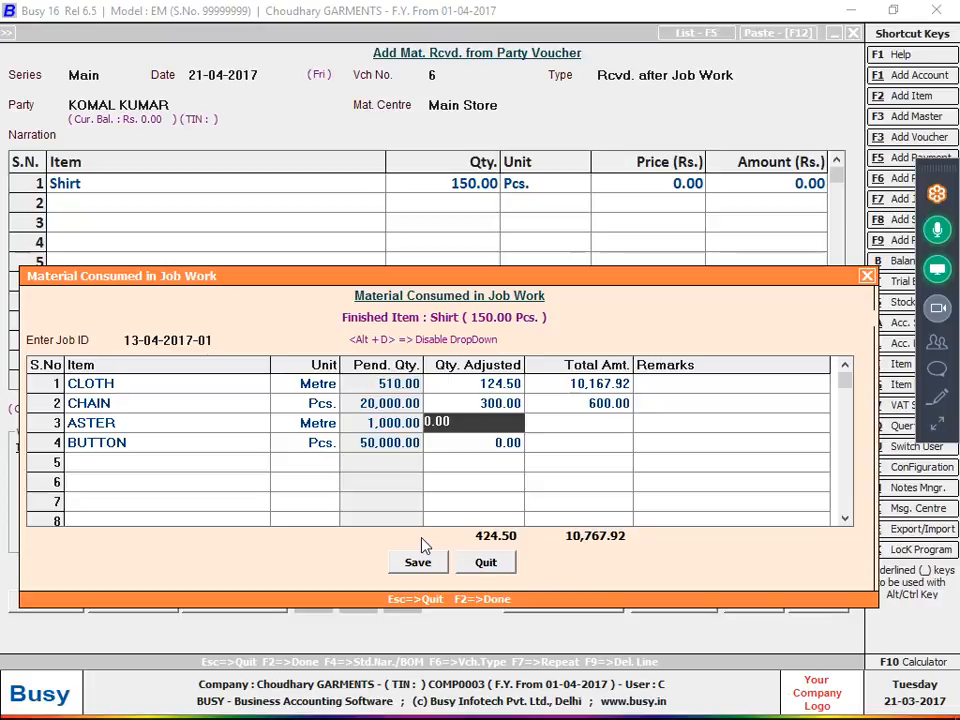
pyautogui.write('75')
pyautogui.press('Return')
pyautogui.press('Return')
pyautogui.press('Return')
pyautogui.press('Return')
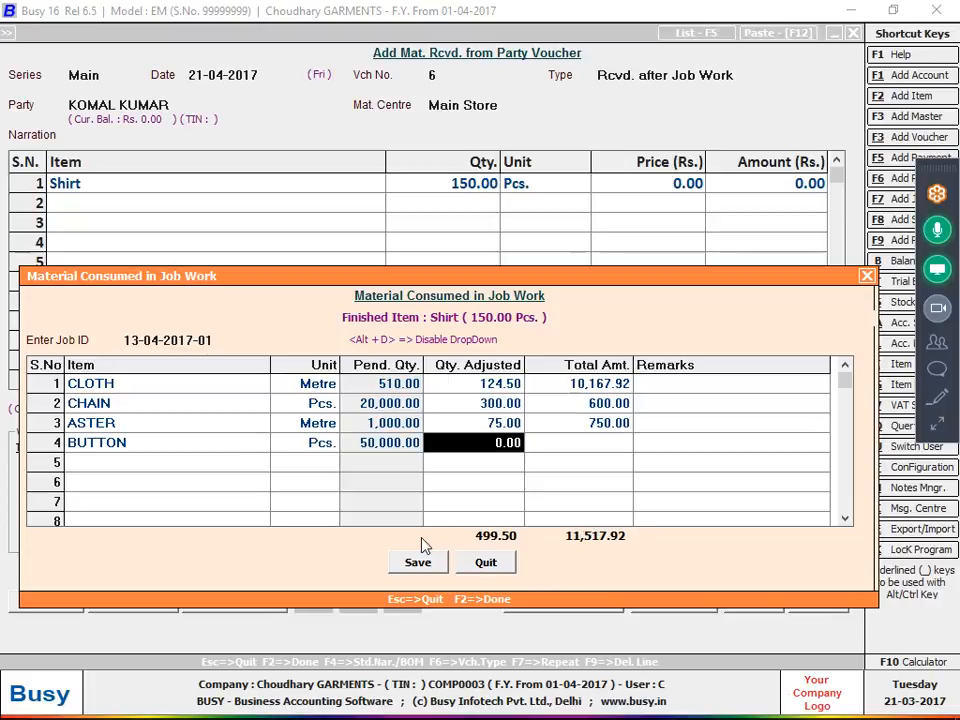
# Check the buttons per piece in the notes photo, calculate 150*8 and set the adjusted quantity of BUTTON to 1,200 Pcs.
pyautogui.hotkey('alt', 'Tab')
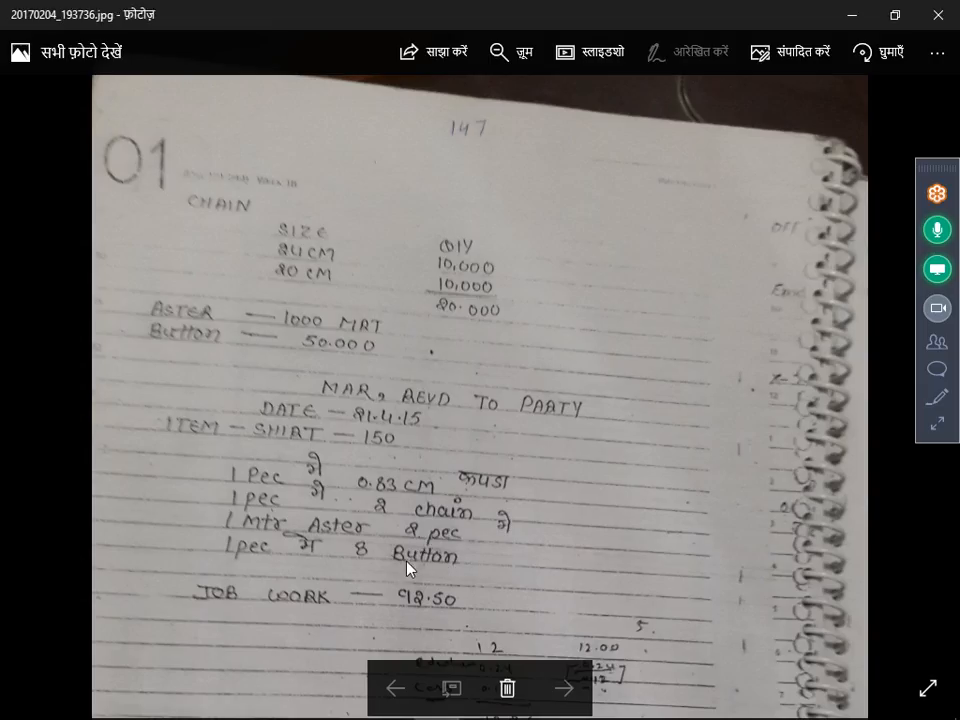
pyautogui.hotkey('alt', 'Tab')
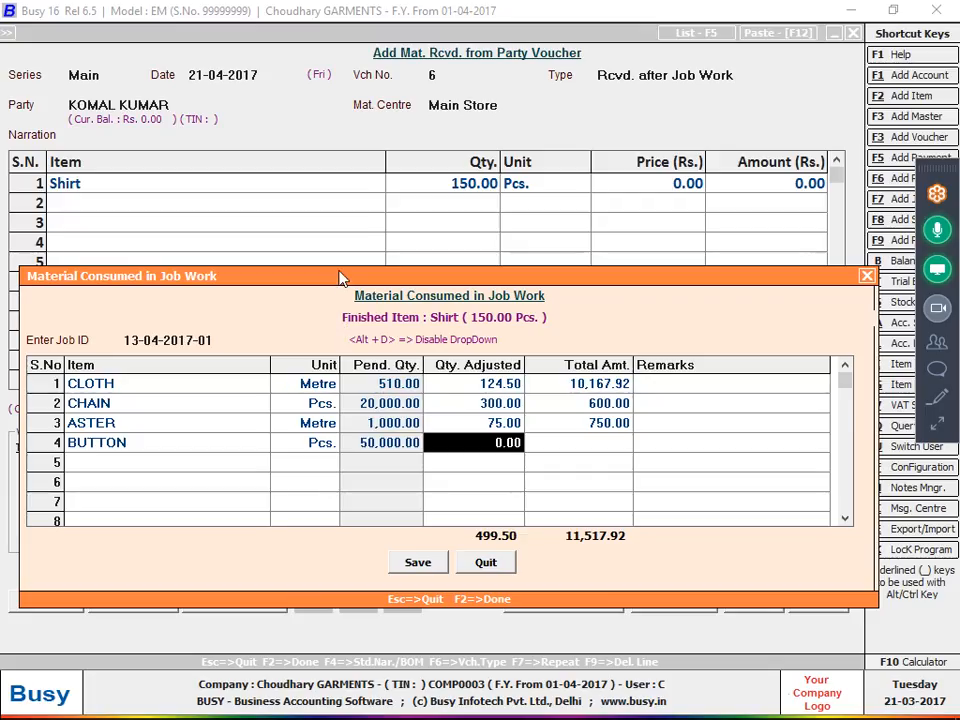
pyautogui.press('F10')
pyautogui.write('150*8')
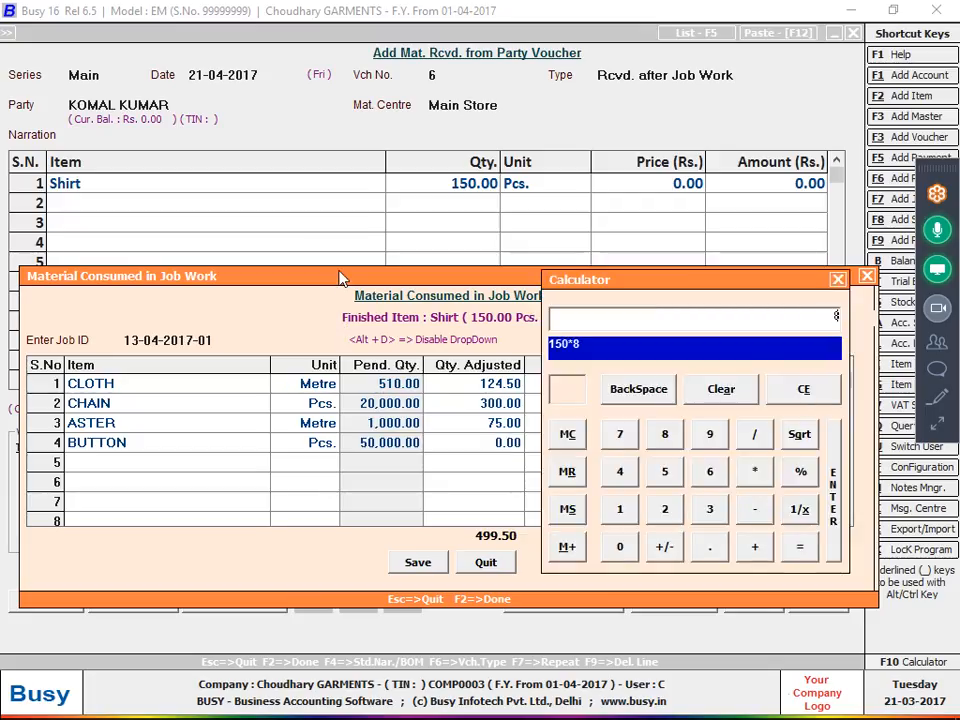
pyautogui.press('Return')
pyautogui.press('Return')
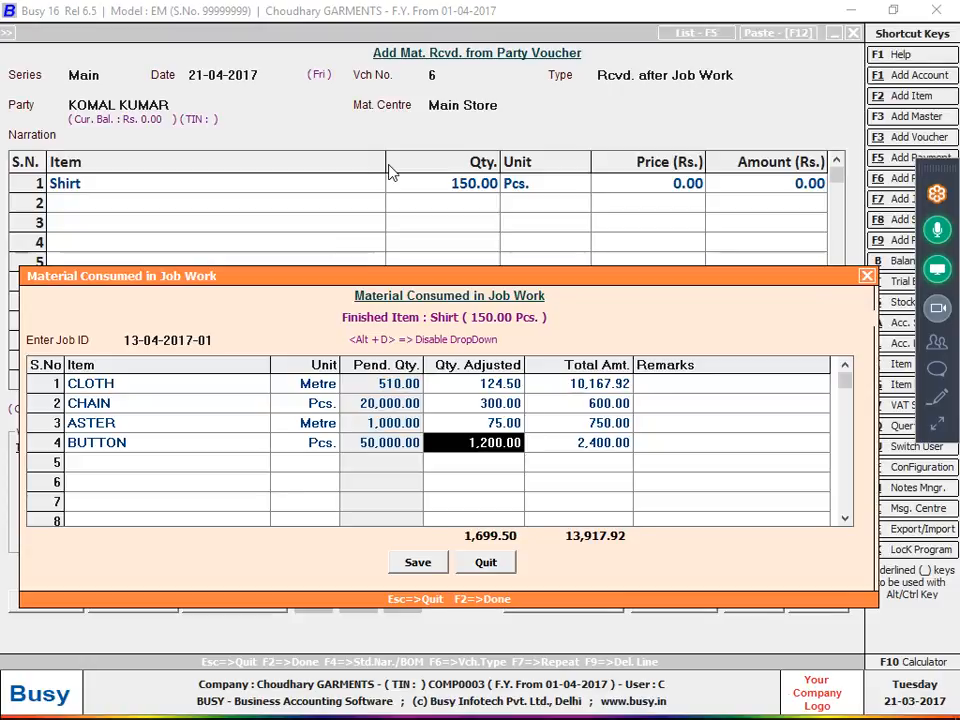
# Review the adjusted quantities and save the material consumed for the Shirt job work.
pyautogui.press('Up')
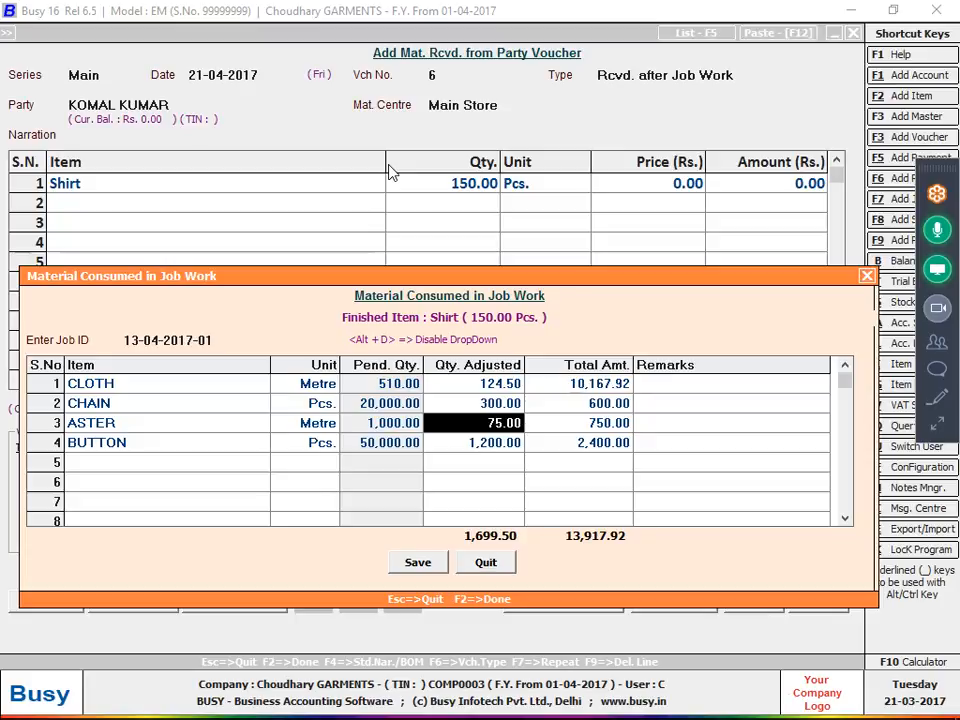
pyautogui.press('Down')
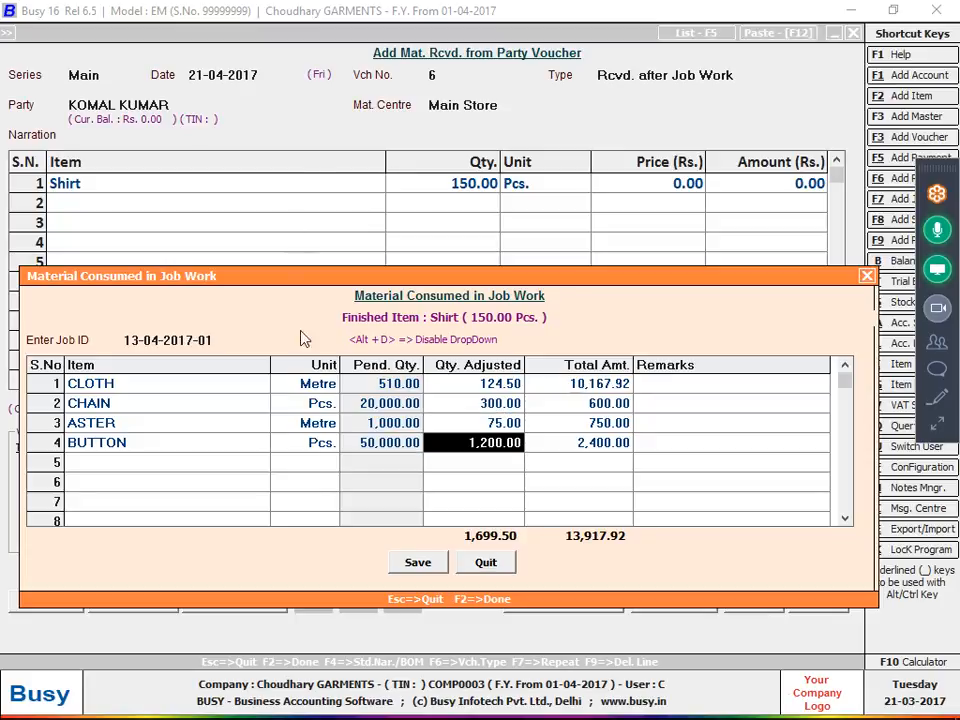
pyautogui.click(403, 568)
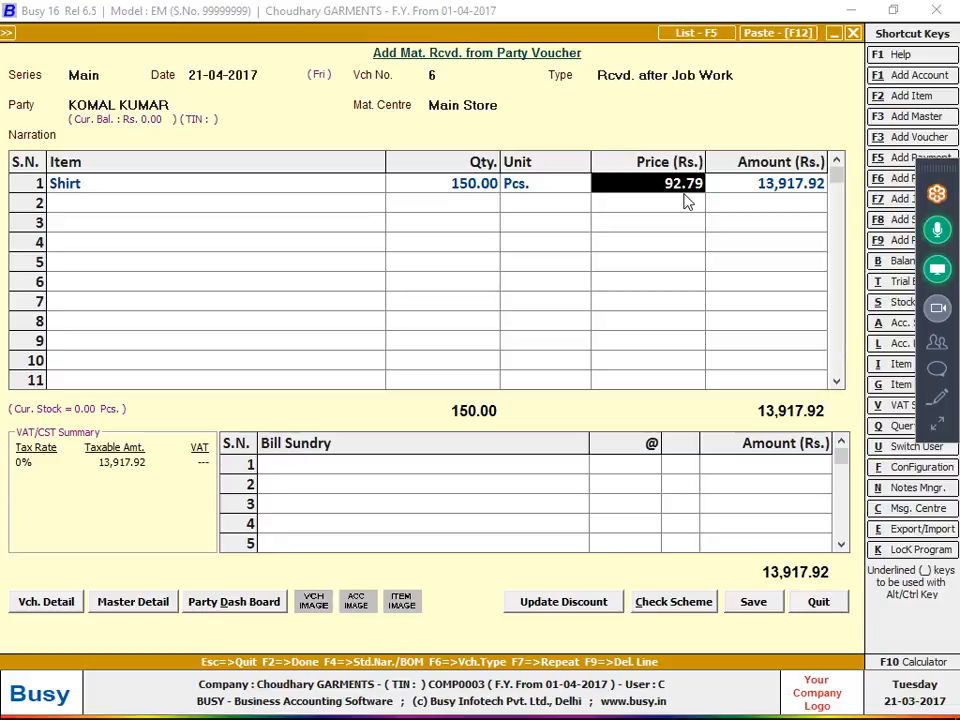
# Select the first bill sundry row of the voucher and look up the job-work charge in the notes photo.
pyautogui.click(506, 464)
pyautogui.hotkey('alt', 'Tab')
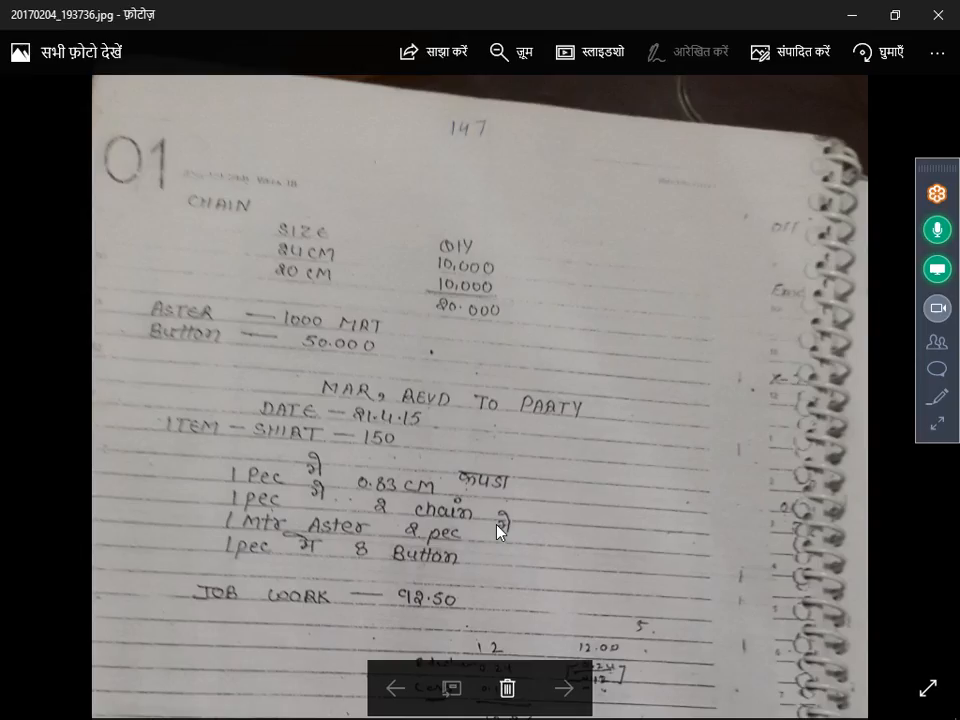
pyautogui.scroll(-2, 484, 386)
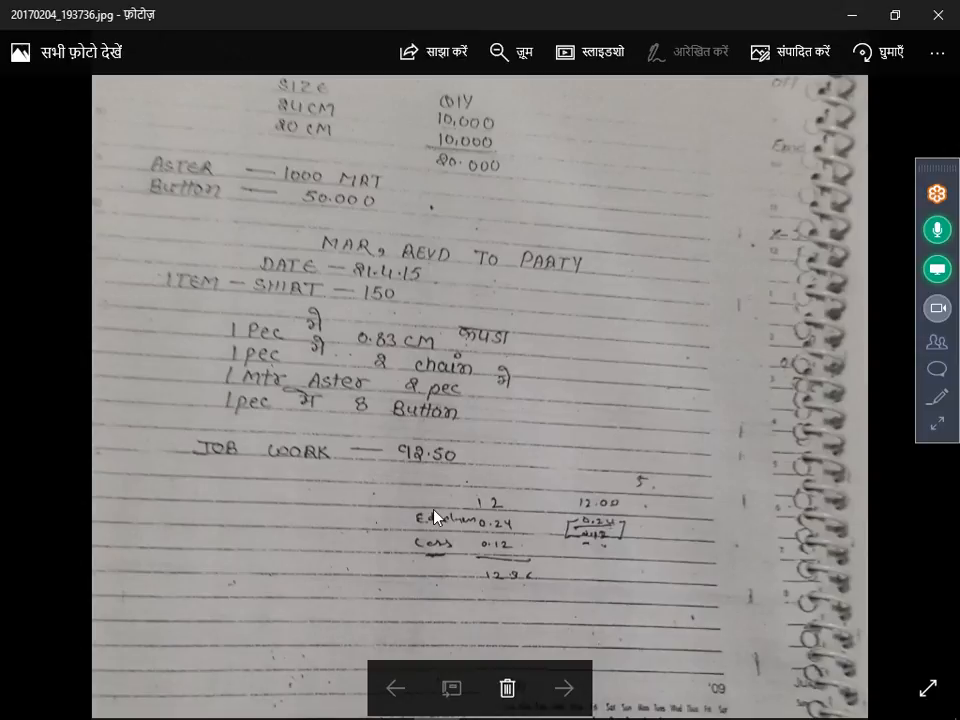
pyautogui.hotkey('alt', 'Tab')
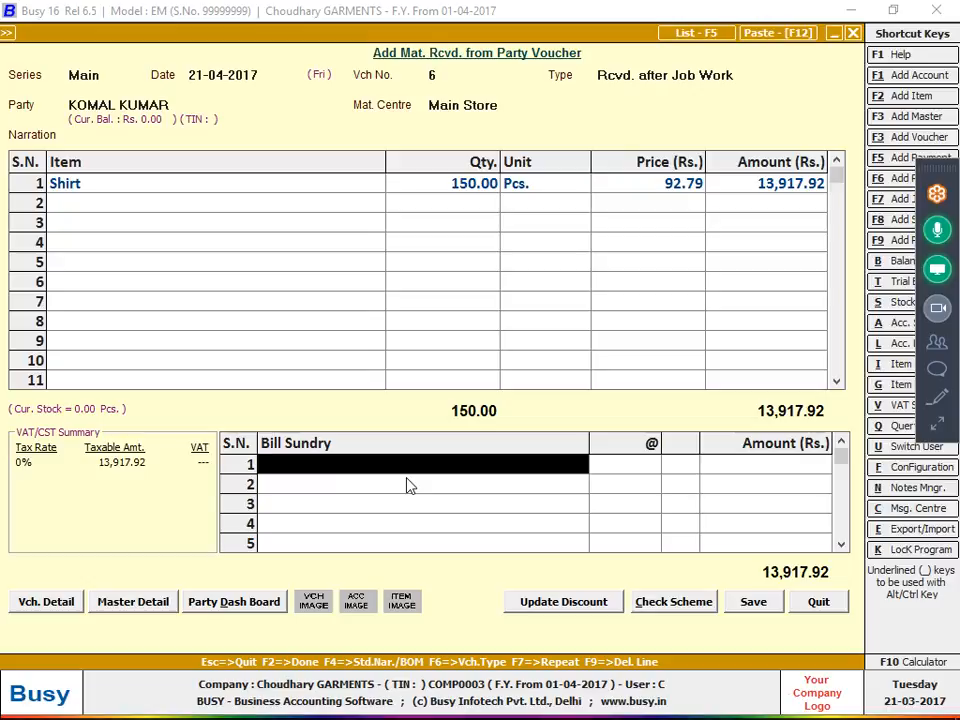
# Start a new bill sundry master, try the name JOB WORK, then name it "JOB WORK ." with no alias.
pyautogui.press('F3')
pyautogui.write('JOB WORK')
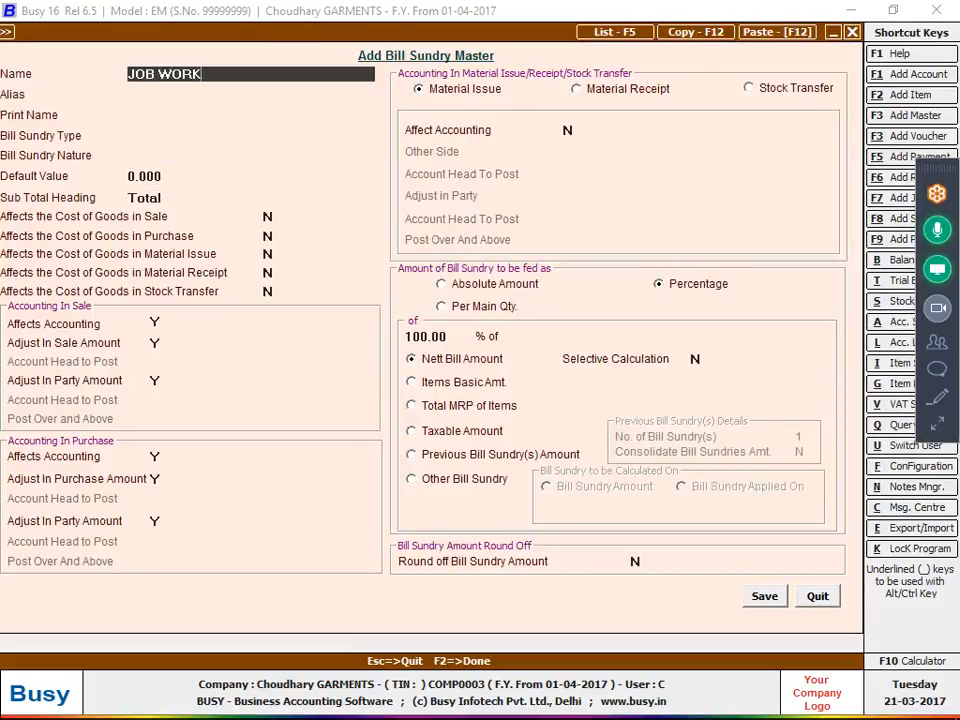
pyautogui.press('Return')
pyautogui.press('Return')
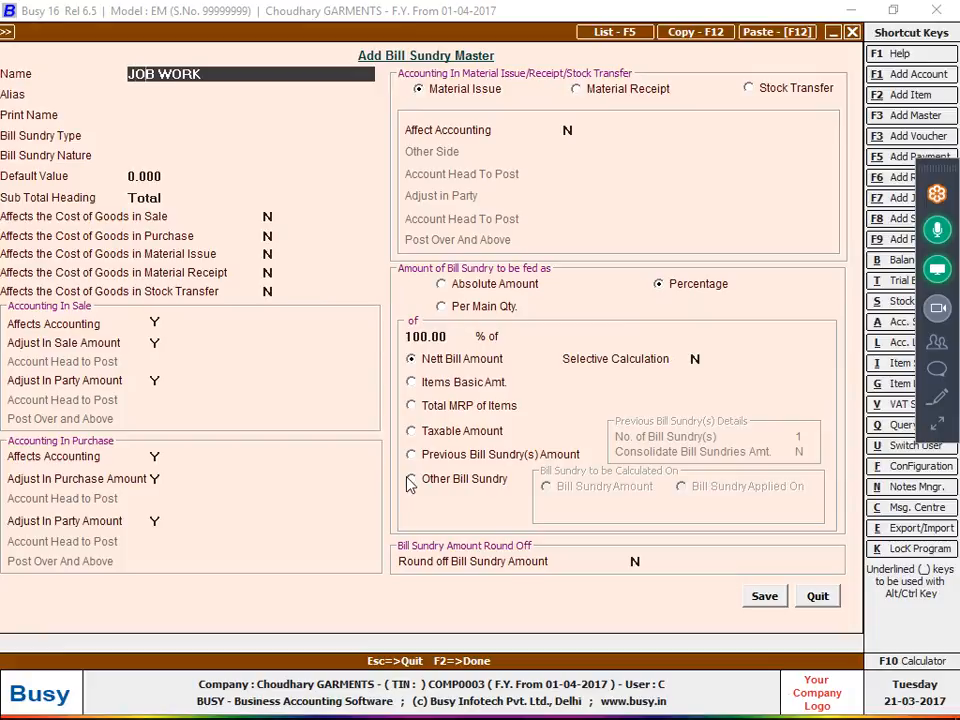
pyautogui.press('Return')
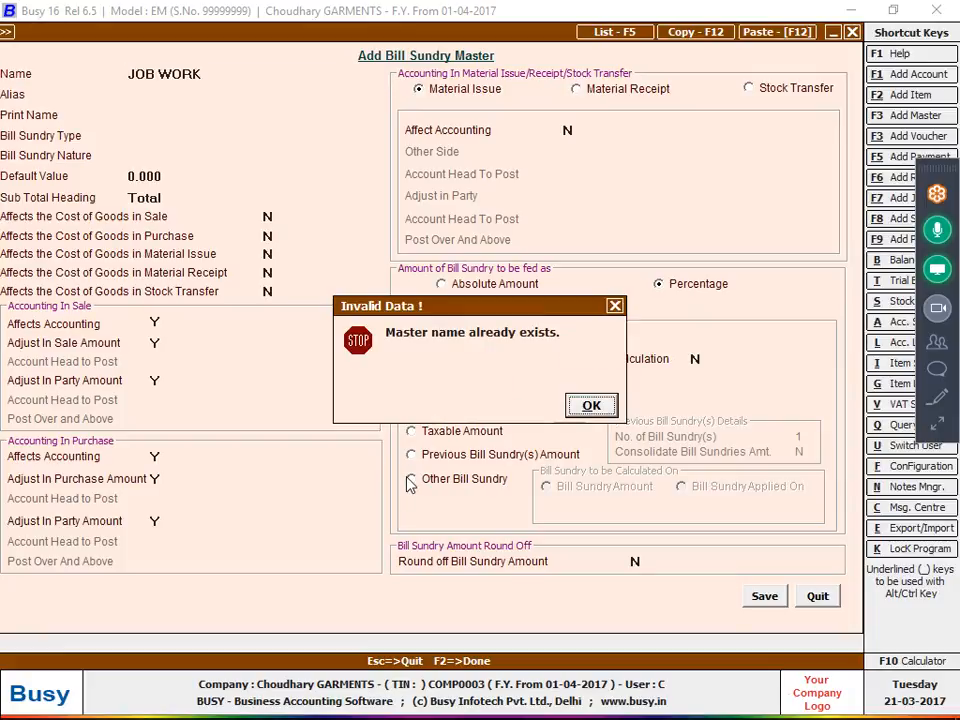
pyautogui.press('Return')
pyautogui.write('.')
pyautogui.press('Return')
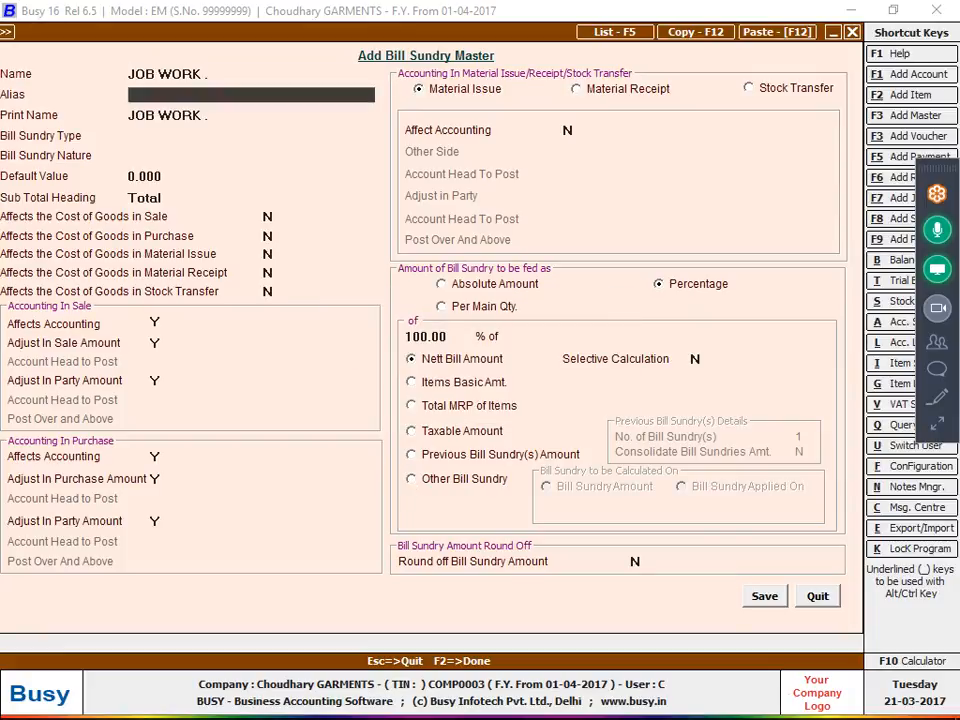
pyautogui.press('Return')
pyautogui.press('Return')
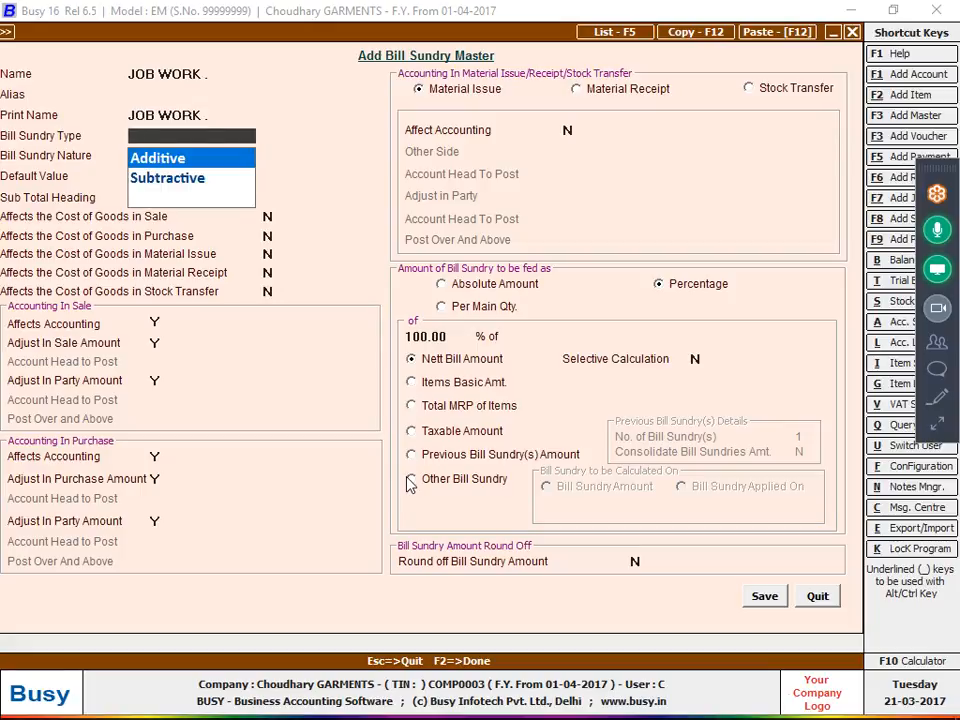
# Make the bill sundry Additive with nature Others, and let it affect the cost of goods in material receipt.
pyautogui.press('Return')
pyautogui.press('Return')
pyautogui.press('Return')
pyautogui.press('Return')
pyautogui.press('Return')
pyautogui.press('Return')
pyautogui.press('Return')
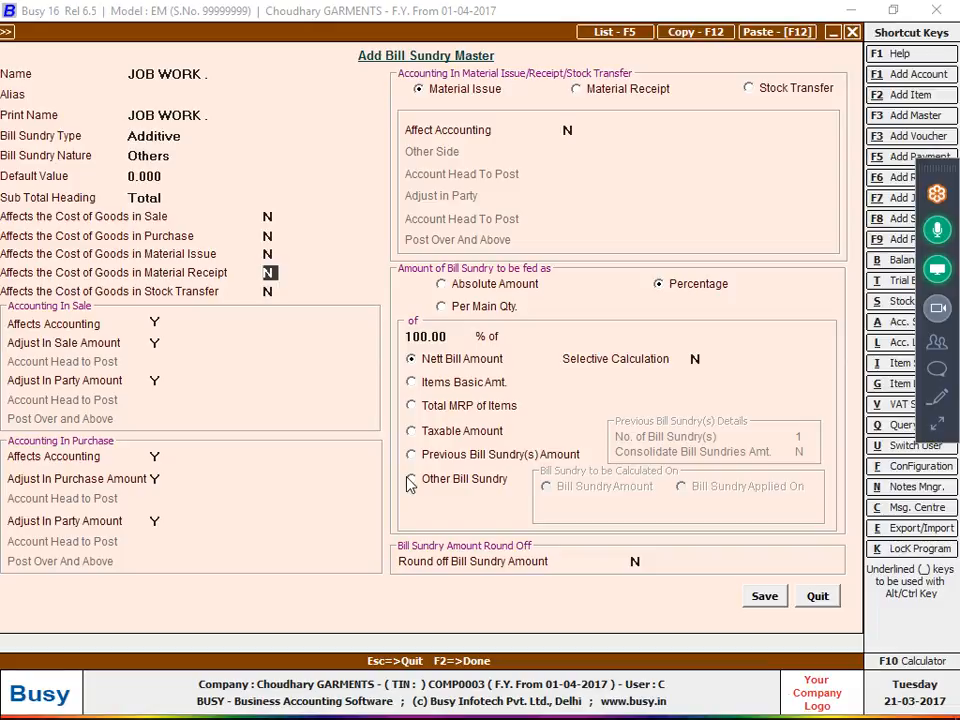
pyautogui.write('Y')
# Enable Affect Accounting for Material Receipt in the bill sundry master.
pyautogui.click(613, 90)
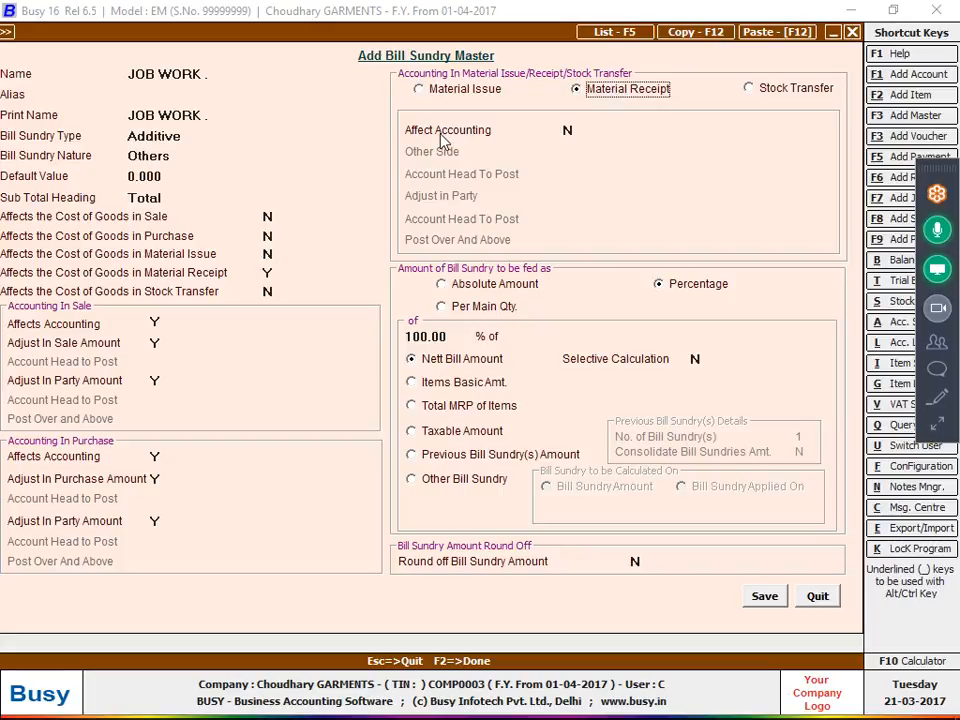
pyautogui.click(568, 130)
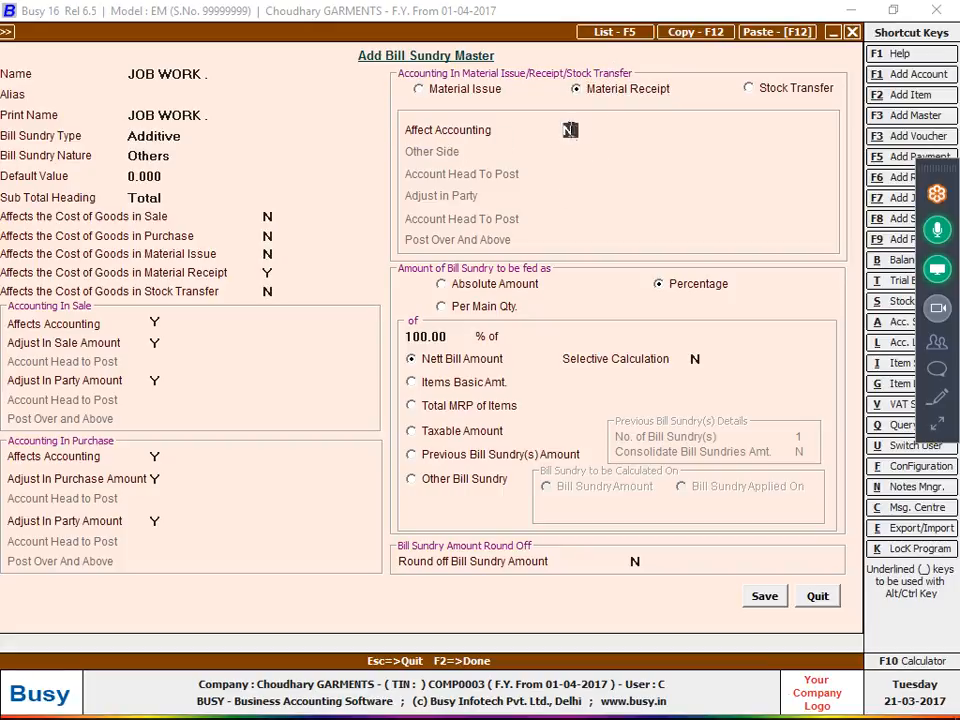
pyautogui.write('y')
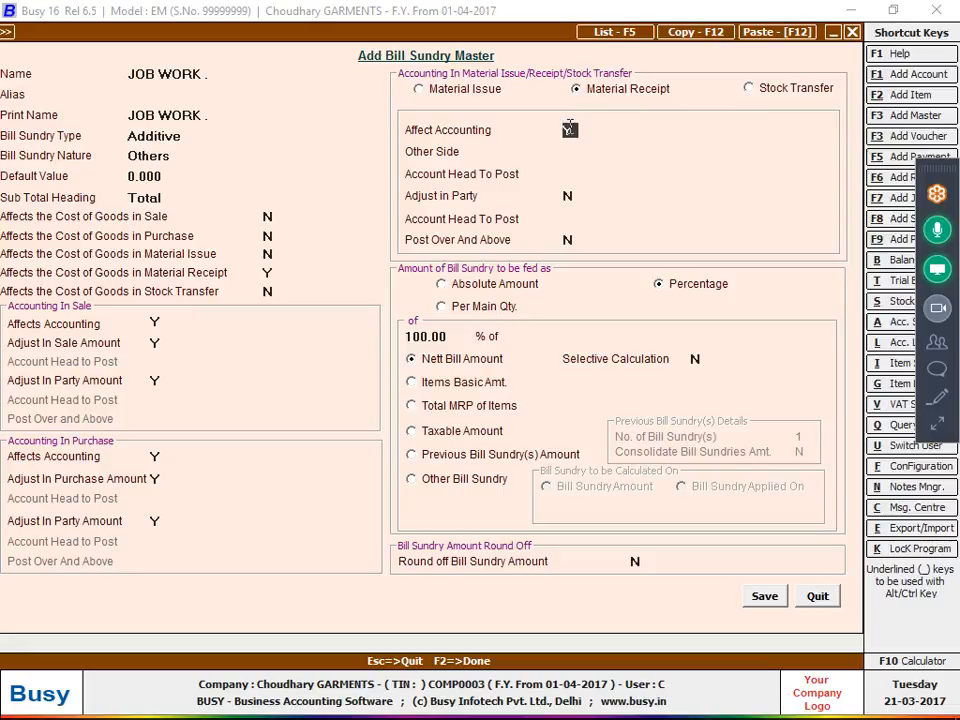
pyautogui.press('Return')
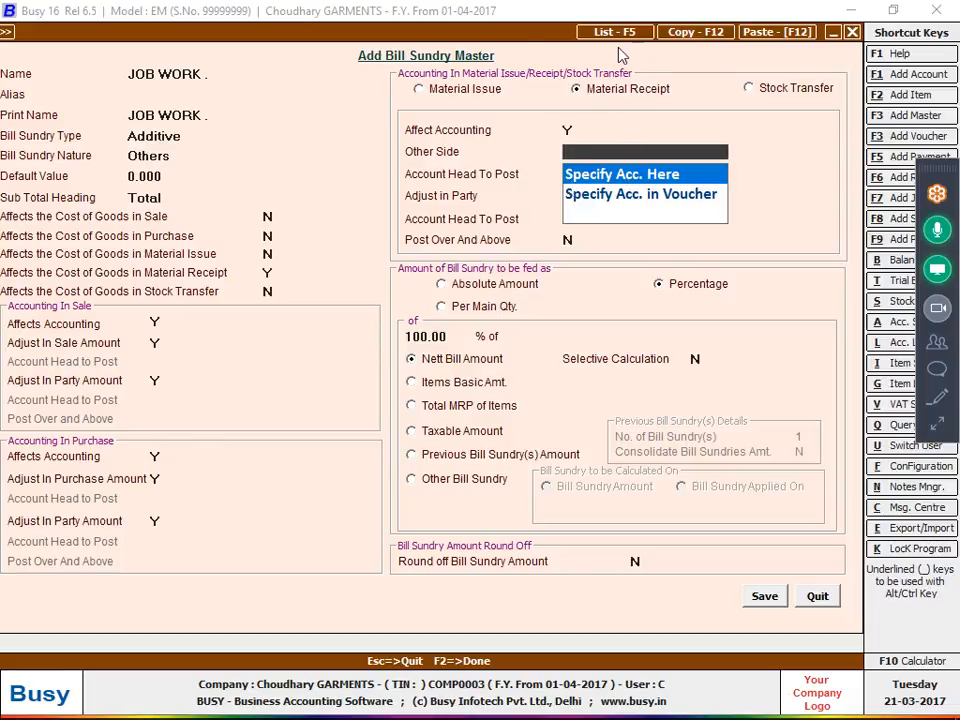
# Move the bill sundry form aside to view the material received voucher behind it, and bring the form back.
pyautogui.moveTo(496, 35); pyautogui.dragTo(337, 209)
pyautogui.moveTo(170, 206); pyautogui.dragTo(265, 206)
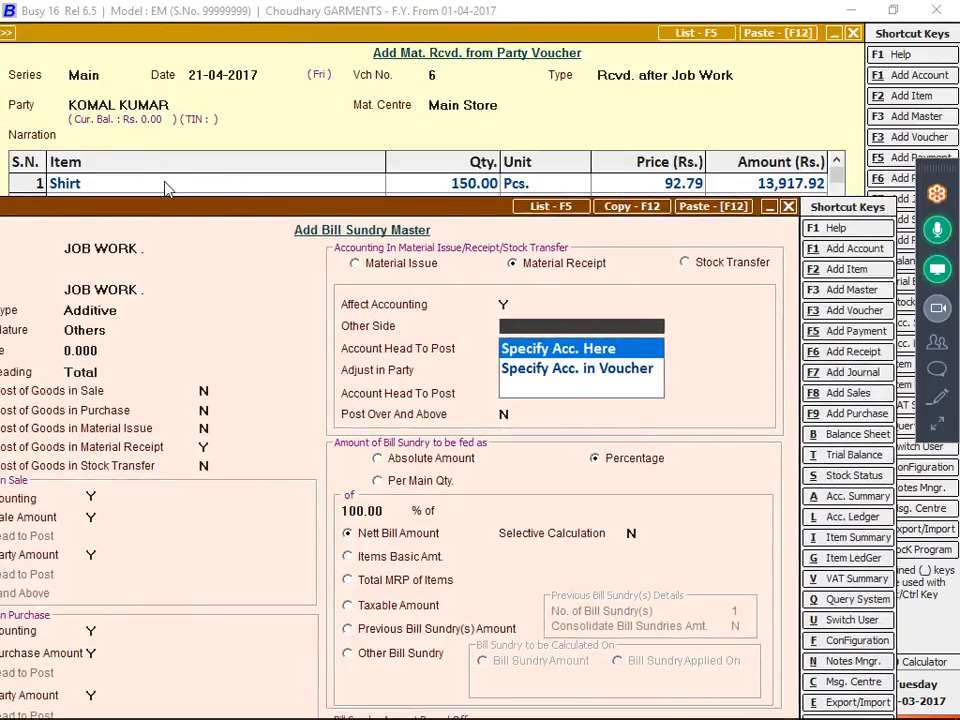
pyautogui.moveTo(323, 205); pyautogui.dragTo(378, 21)
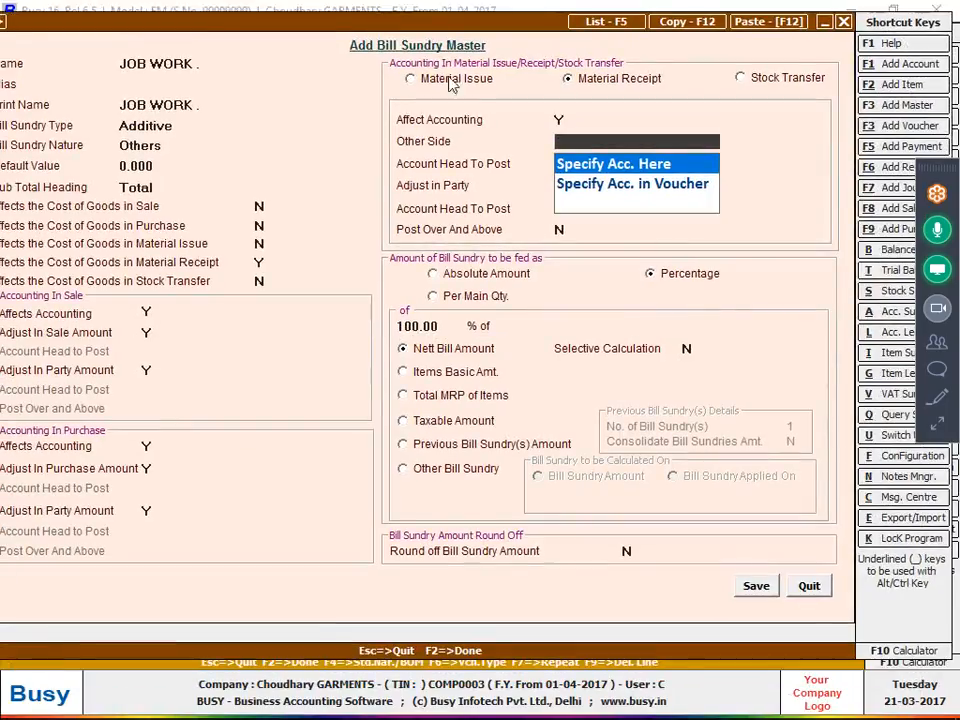
# Set Other Side to Specify Acc. Here and begin a new account JOB WORK. in the Expenses (Direct/Mfg.) group as the account head.
pyautogui.press('Return')
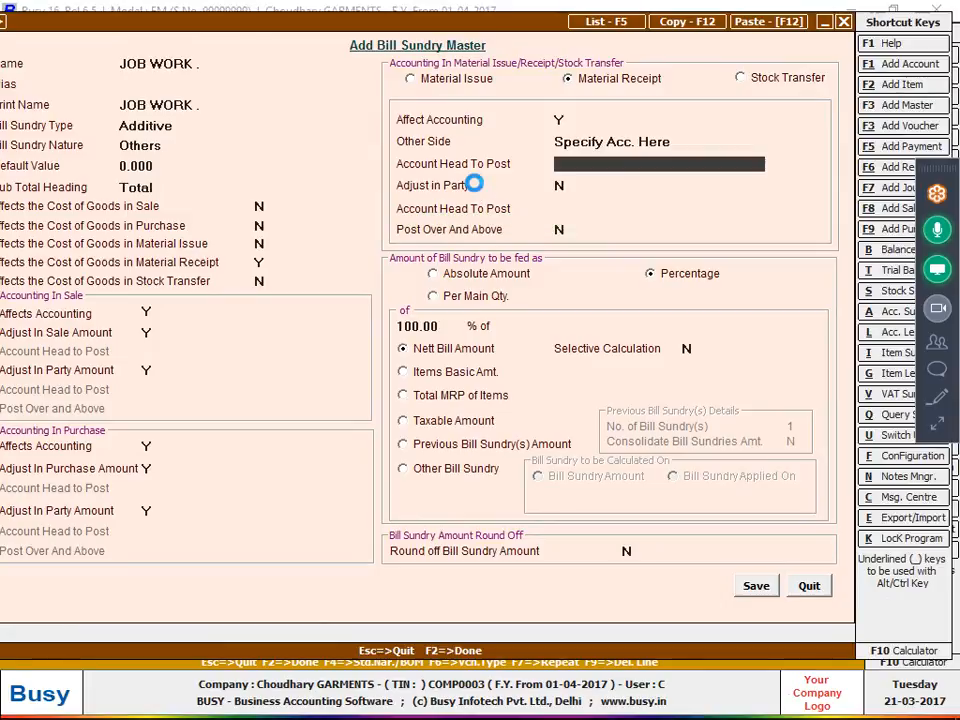
pyautogui.hotkey('alt', 'F1')
pyautogui.write('JOB WORK')
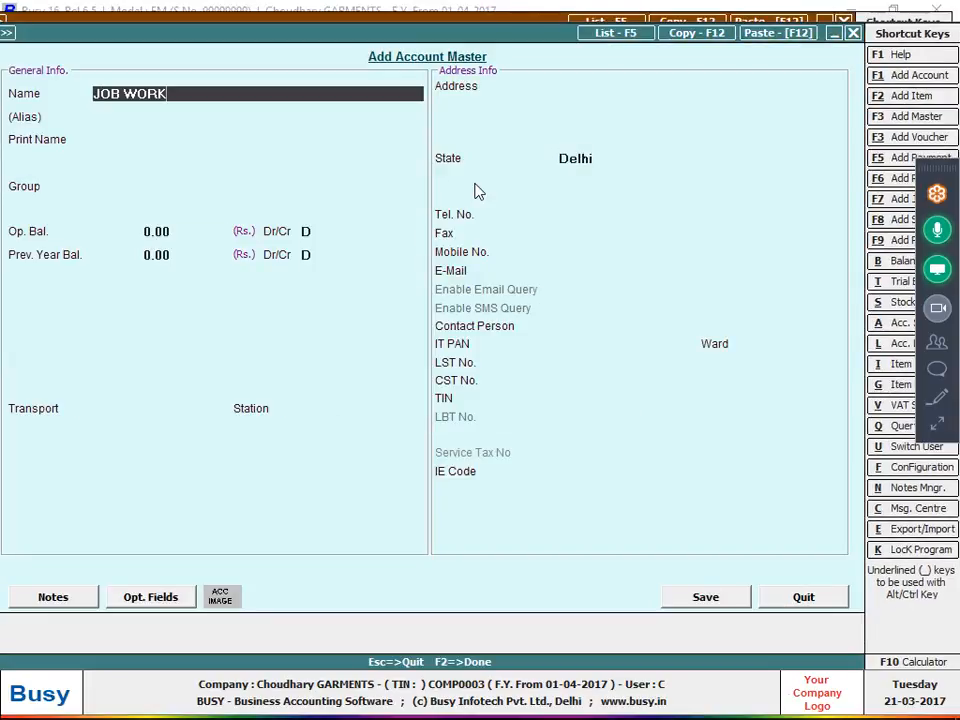
pyautogui.write('.')
pyautogui.press('Return')
pyautogui.press('Return')
pyautogui.press('Return')
pyautogui.write('EX')
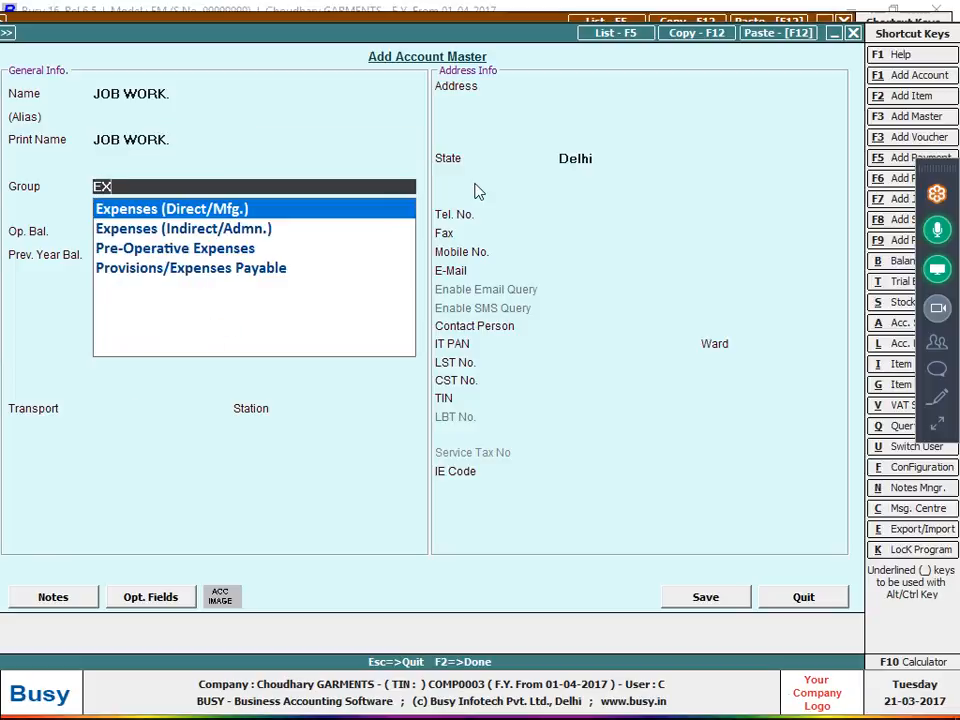
pyautogui.press('Return')
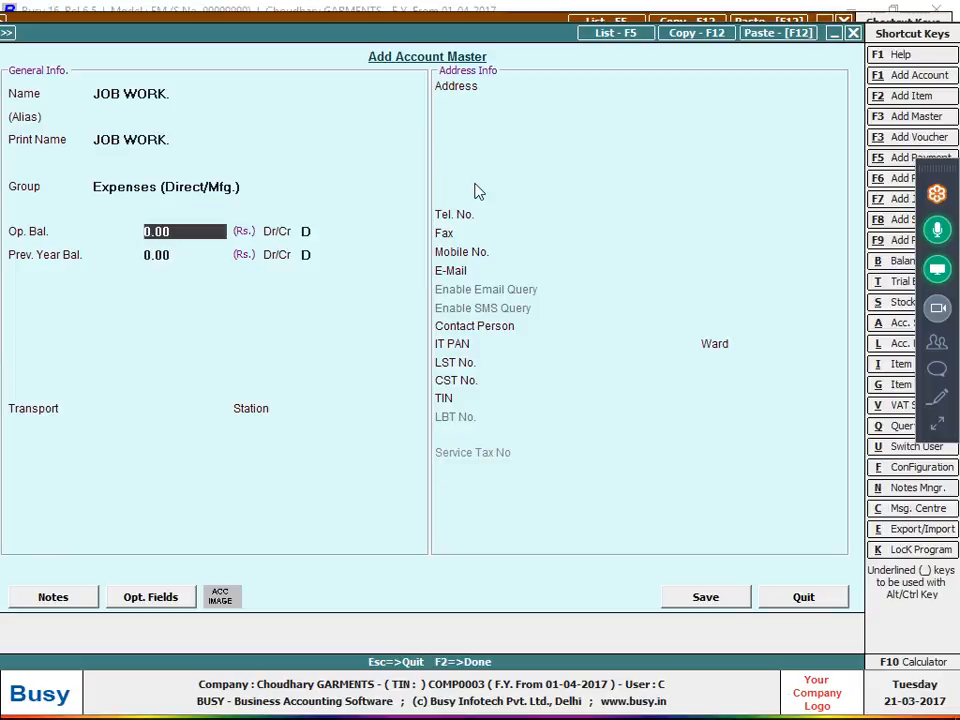
# Keep the opening and previous year balances at 0.00 and save the new account as the bill sundry's account head to post.
pyautogui.press('Return')
pyautogui.press('Return')
pyautogui.press('Return')
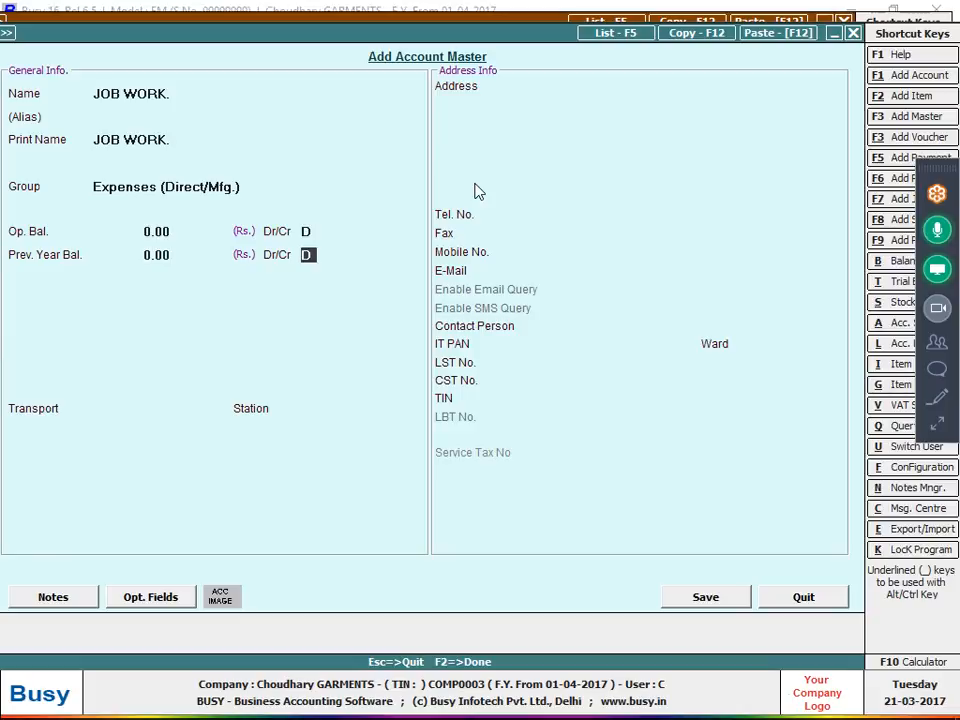
pyautogui.press('Return')
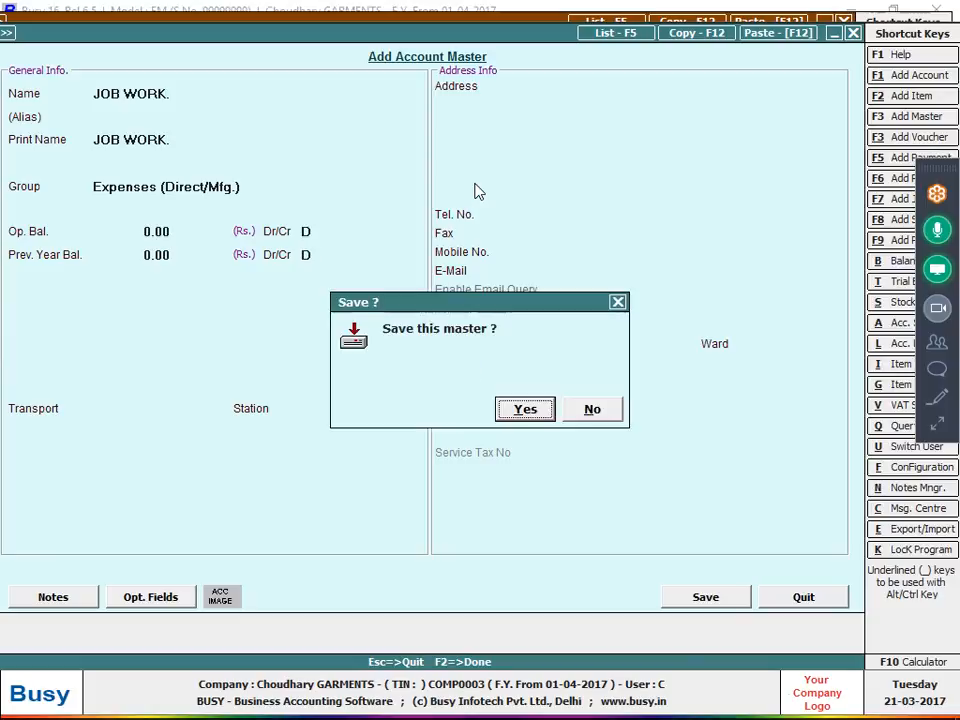
pyautogui.press('Return')
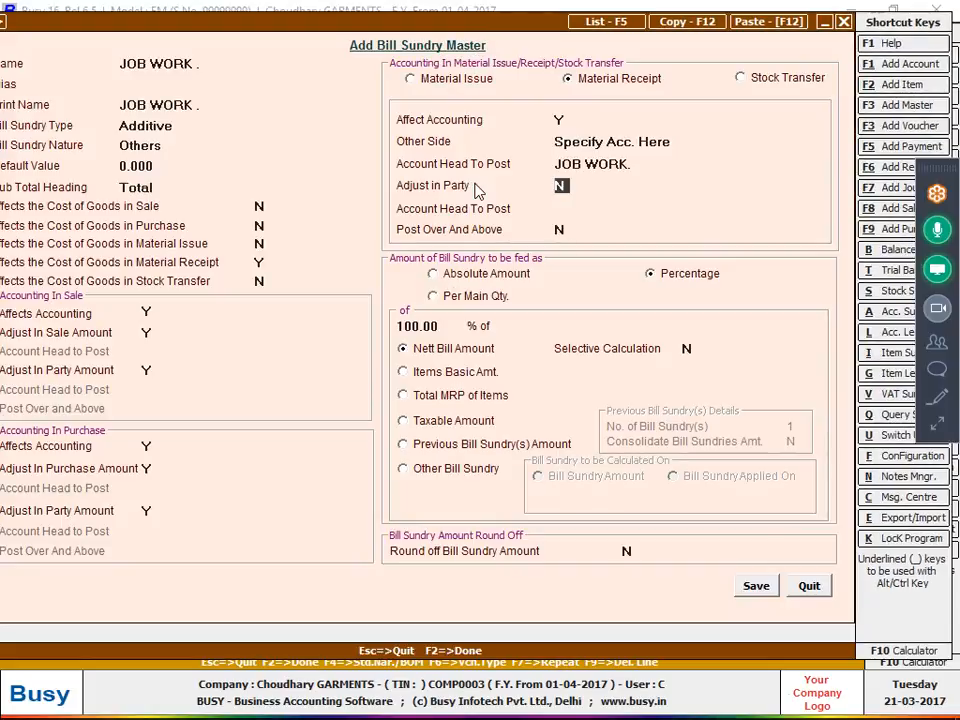
# Enable Adjust in Party, keep Post Over And Above at Y, feed the amount Per Main Qty., and save the JOB WORK . bill sundry.
pyautogui.write('Y')
pyautogui.press('Return')
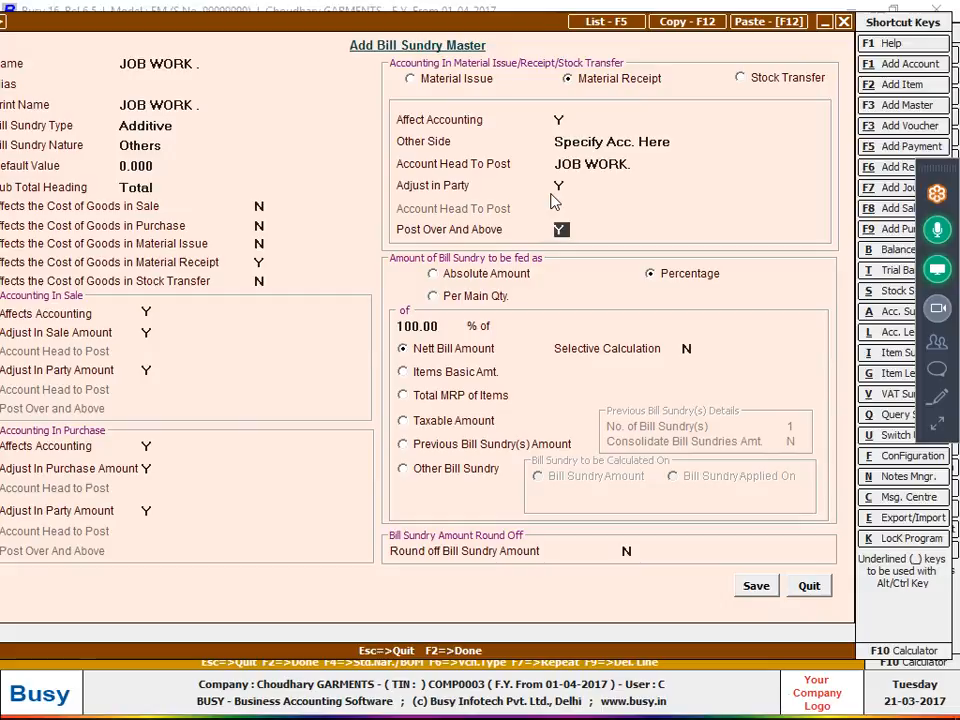
pyautogui.press('Return')
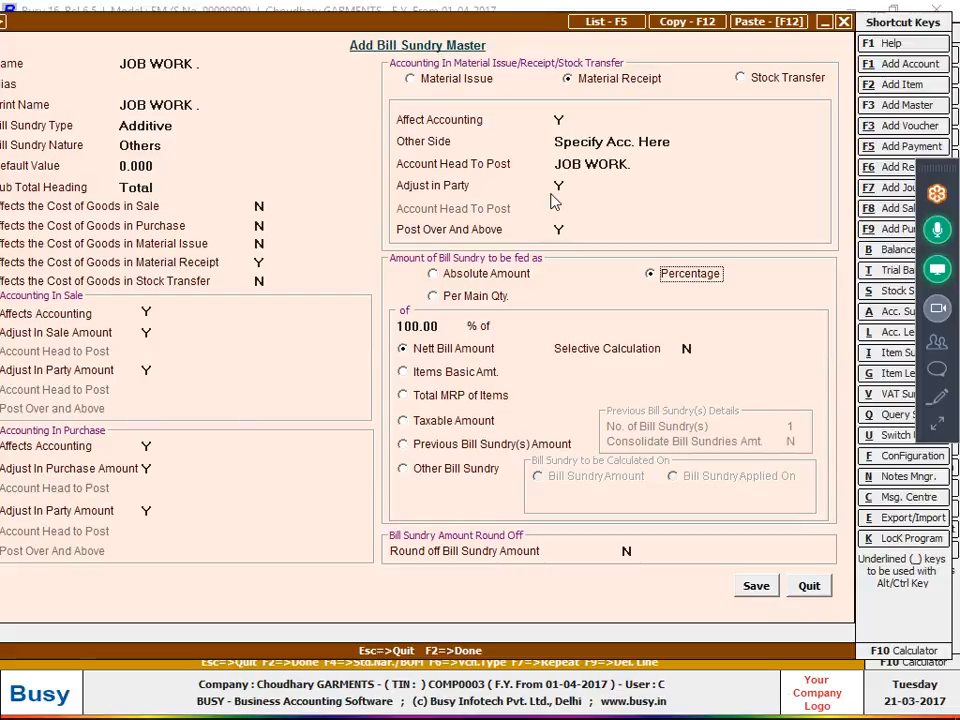
pyautogui.click(470, 300)
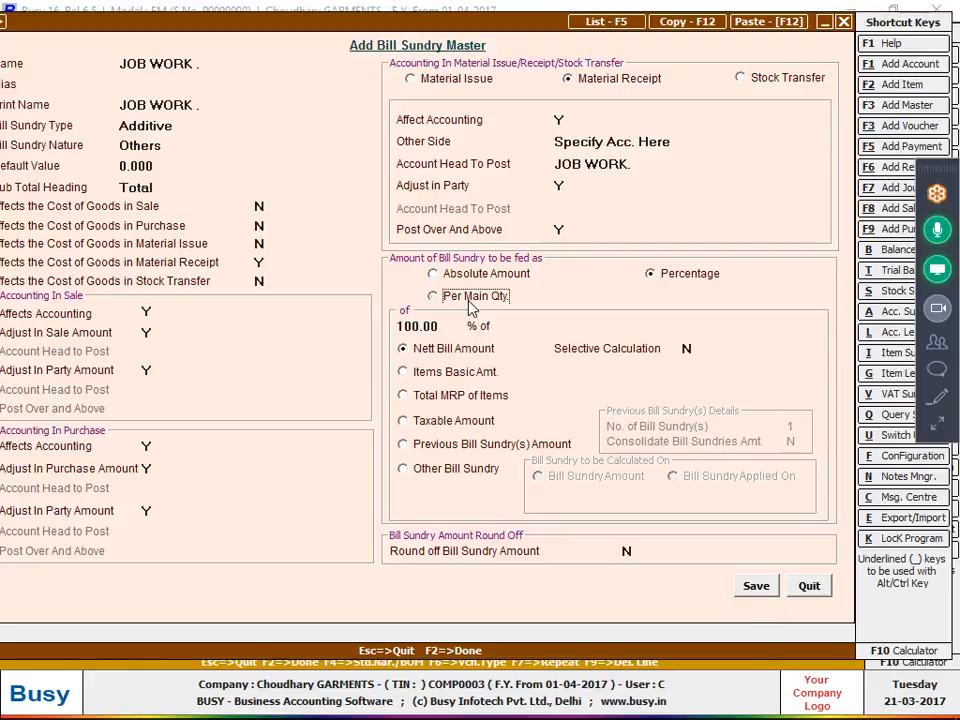
pyautogui.click(745, 590)
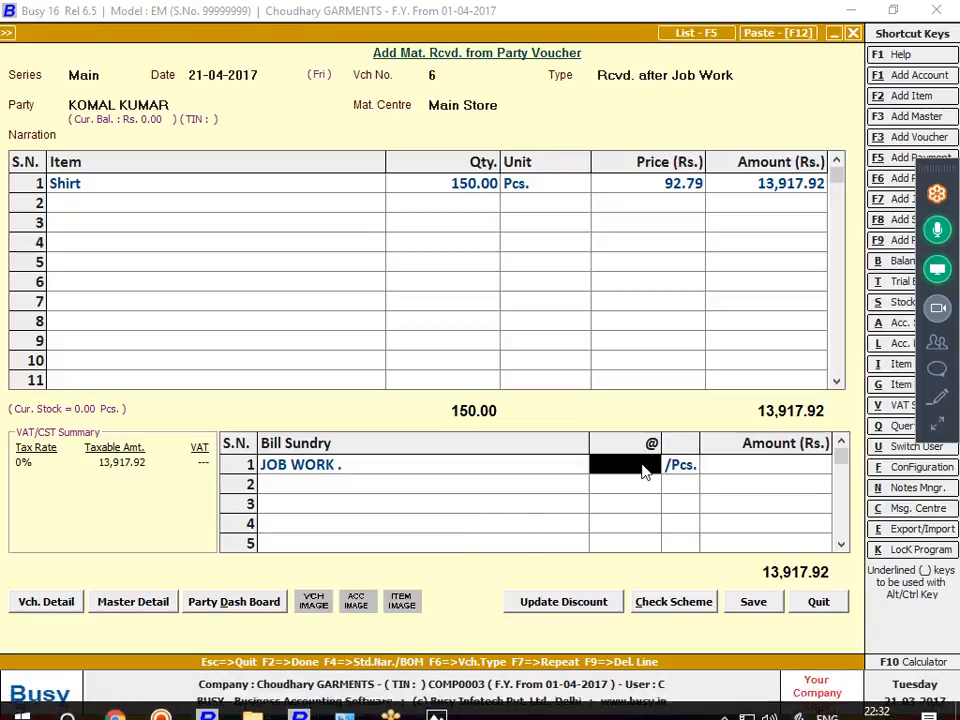
# Charge the JOB WORK . bill sundry at 92.50 per piece and save the material received voucher.
pyautogui.write('92.50')
pyautogui.press('Return')
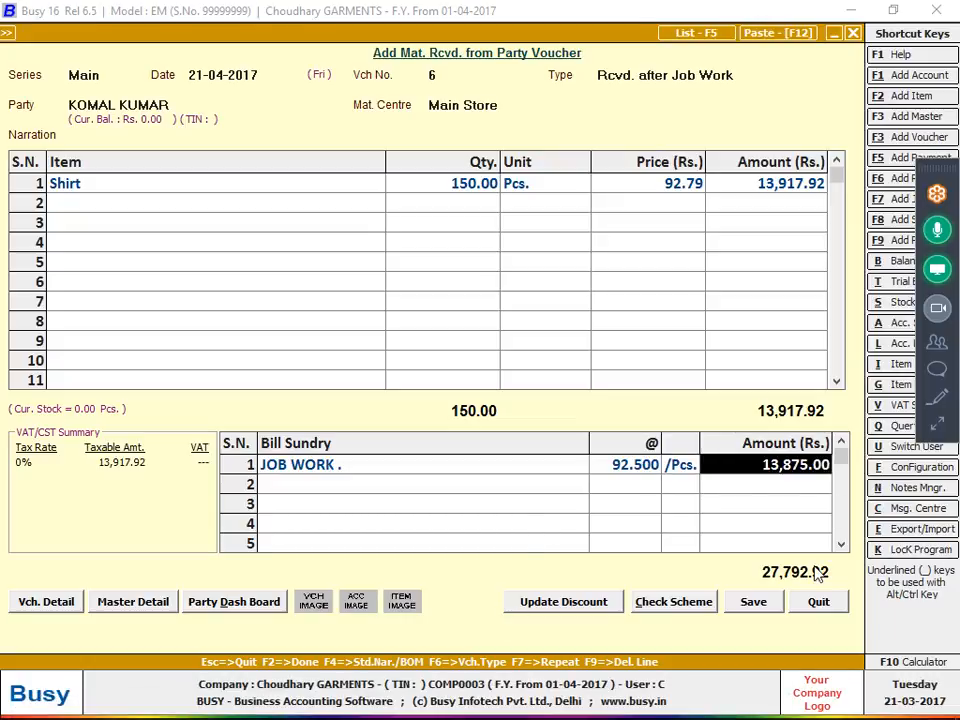
pyautogui.click(756, 601)
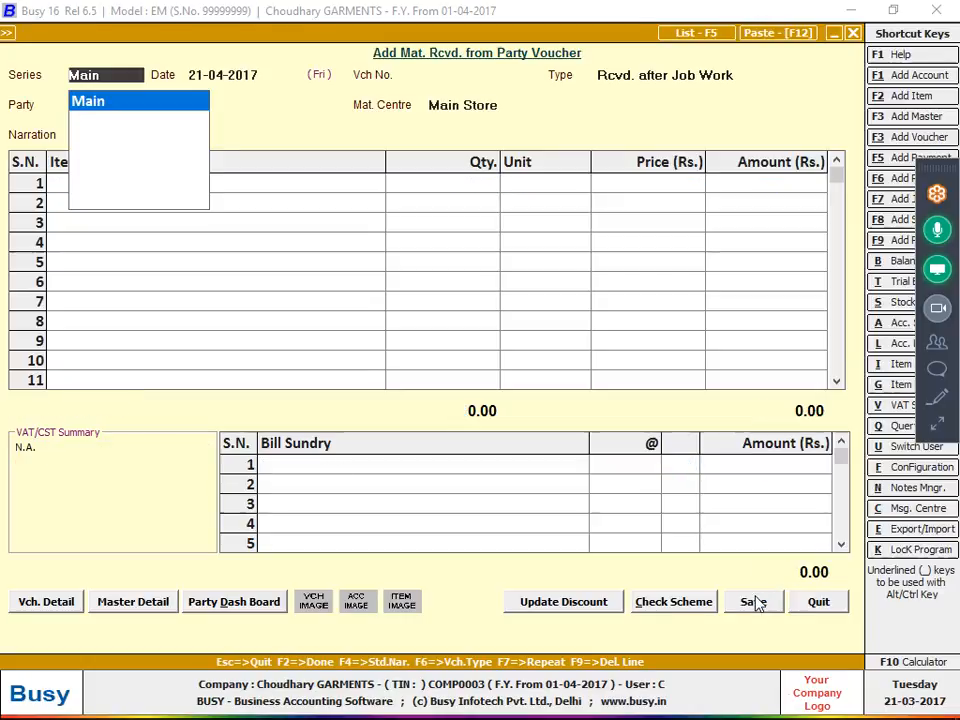
# Display the job worker's account ledger from 01-04-2017 to 21-04-2017 and move the screen-sharing bar off the shortcut list.
pyautogui.hotkey('alt', 'l')
pyautogui.press('Return')
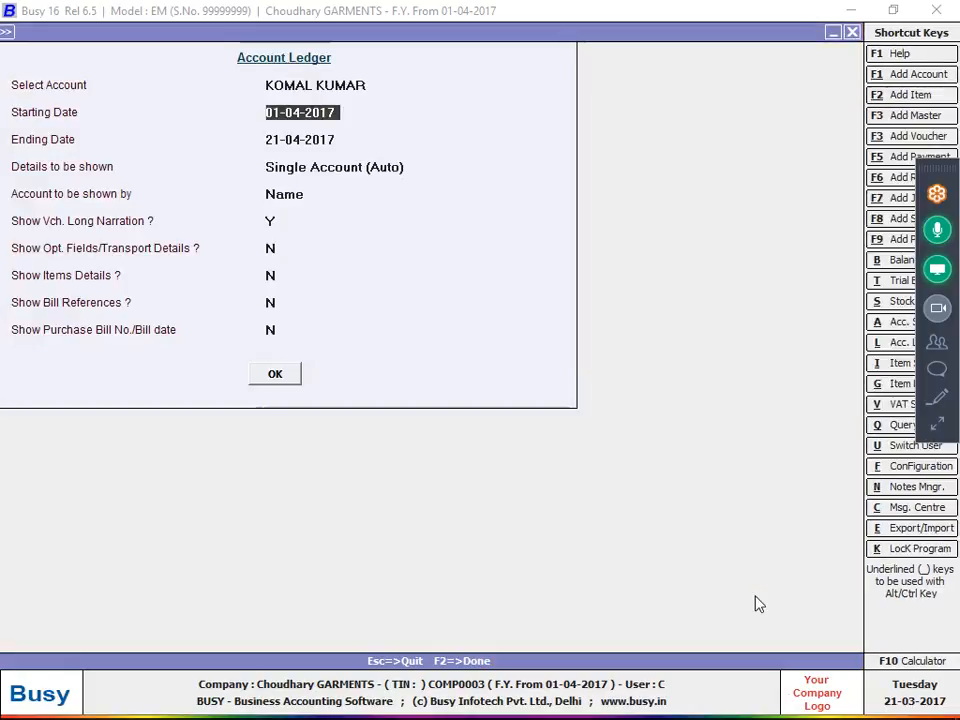
pyautogui.press('F2')
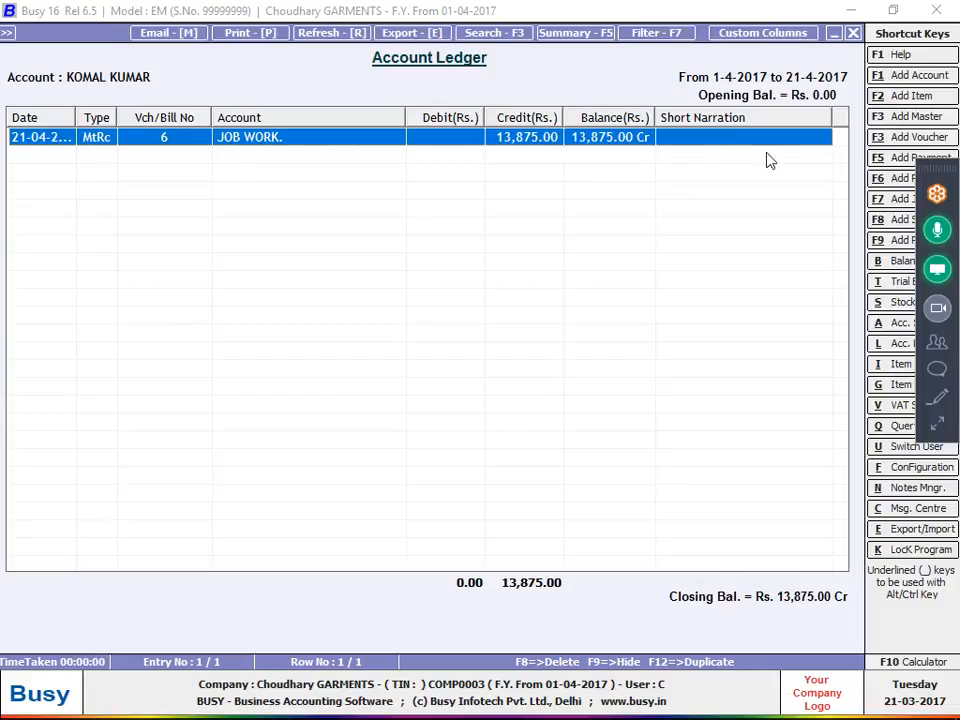
pyautogui.click(918, 71)
pyautogui.moveTo(918, 73); pyautogui.dragTo(889, 14)
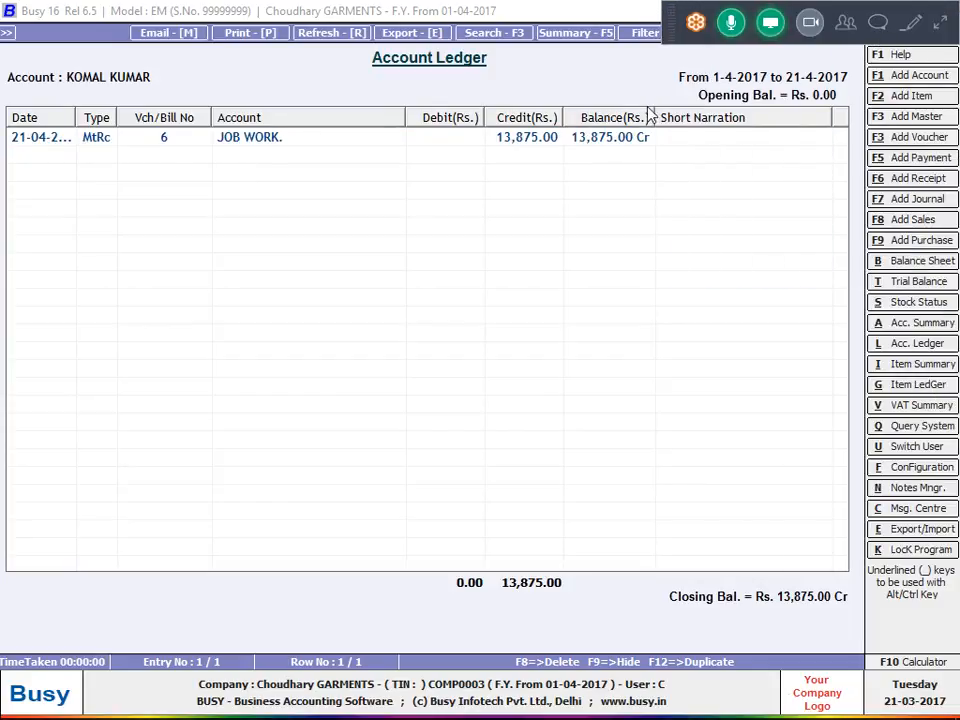
# Reopen voucher 6 from the ledger, change the JOB WORK . bill sundry's Other Side to Specify Acc. in Voucher, and save the master.
pyautogui.doubleClick(486, 140)
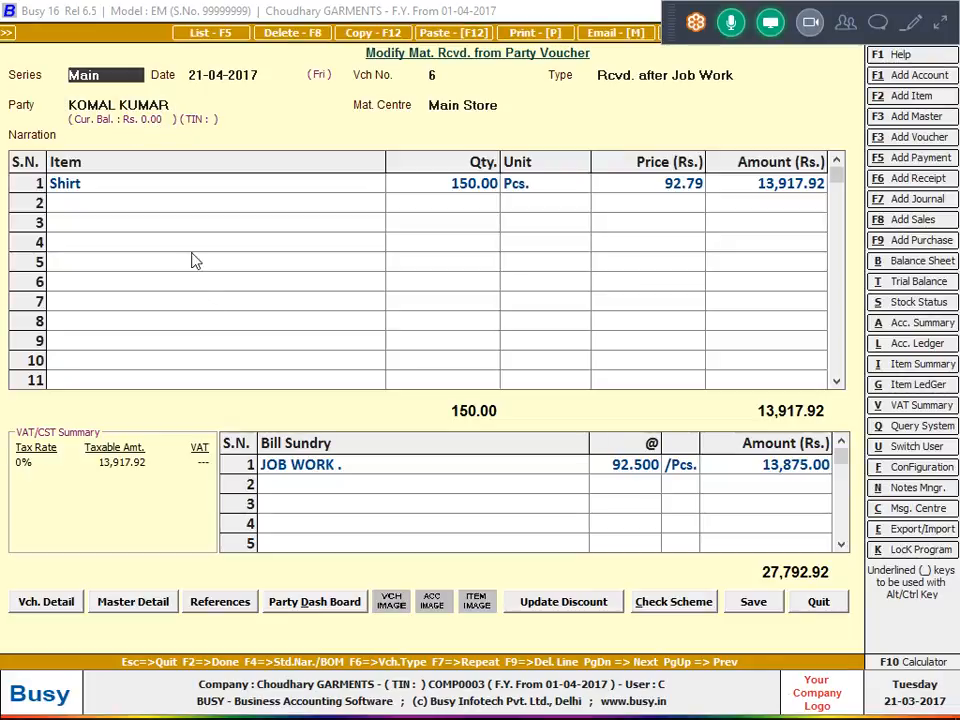
pyautogui.click(295, 473)
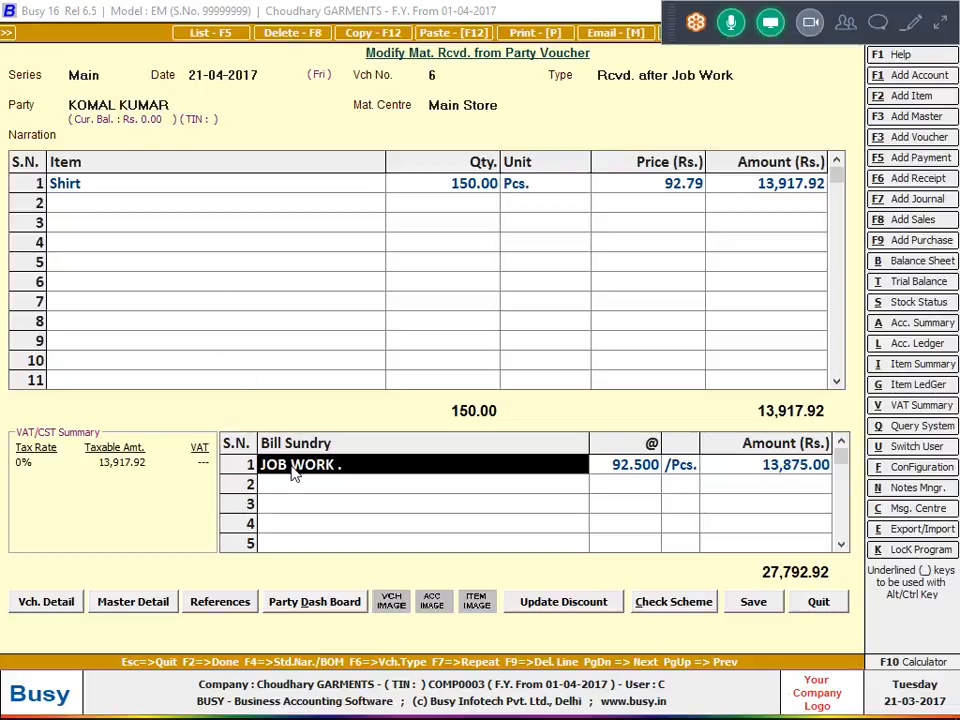
pyautogui.hotkey('alt', 'm')
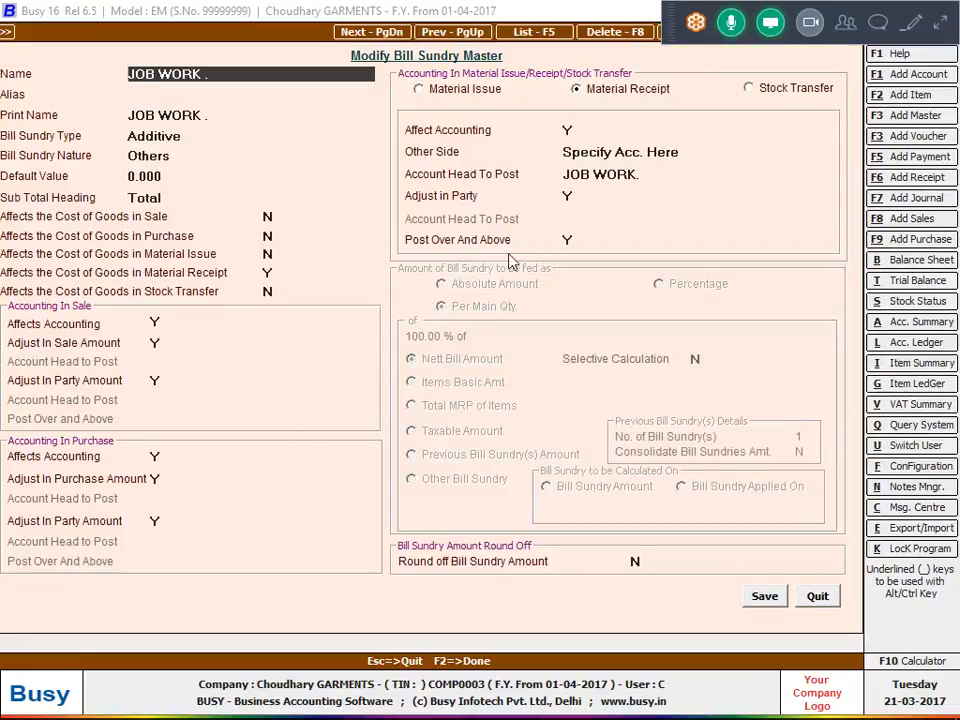
pyautogui.click(670, 152)
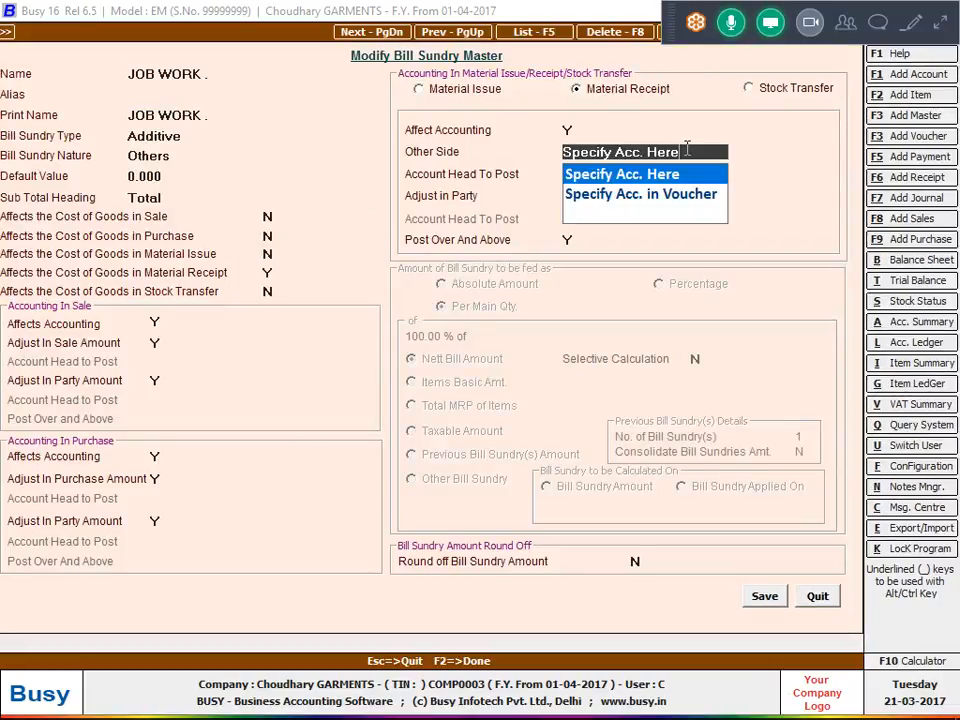
pyautogui.click(649, 207)
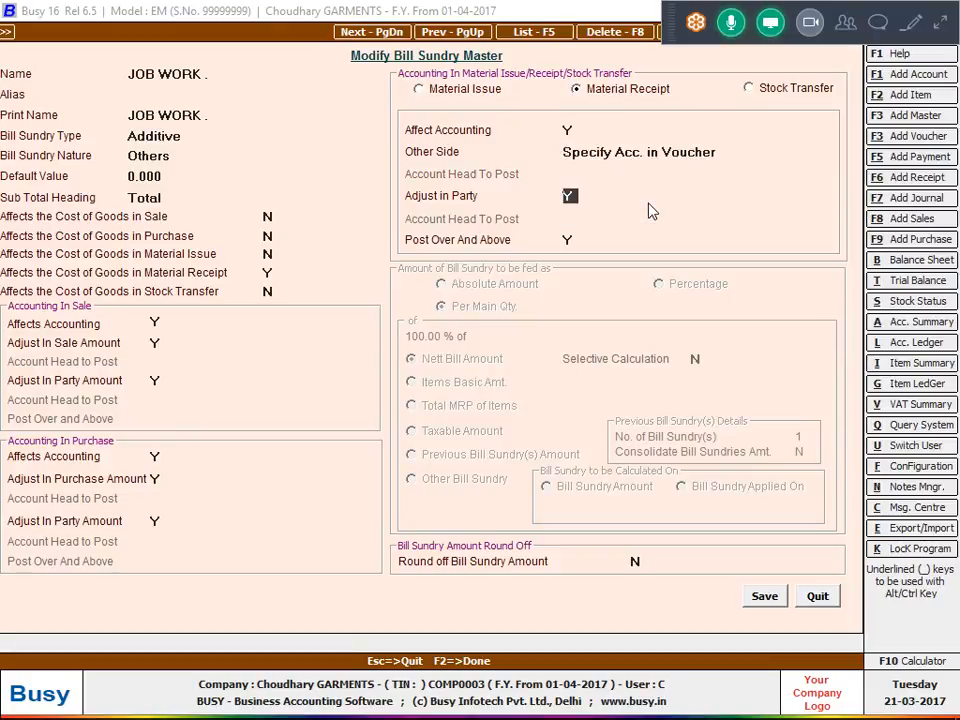
pyautogui.click(752, 596)
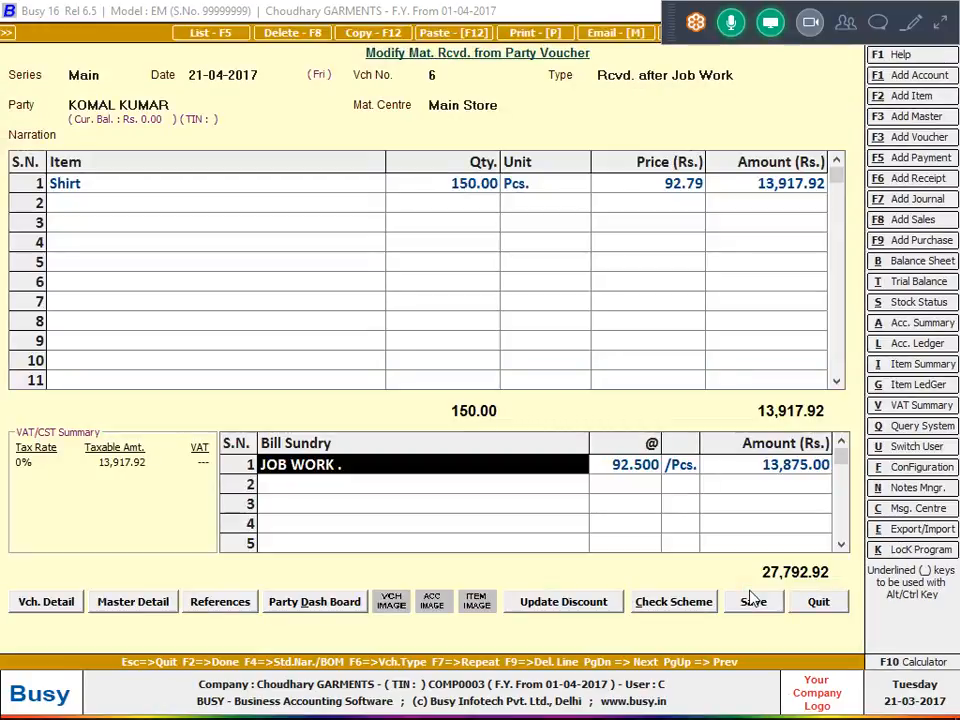
# Delete the JOB WORK . line and re-enter it at 92.50 per piece with the party's account as Mat. Receipt Acc. to Post.
pyautogui.press('F9')
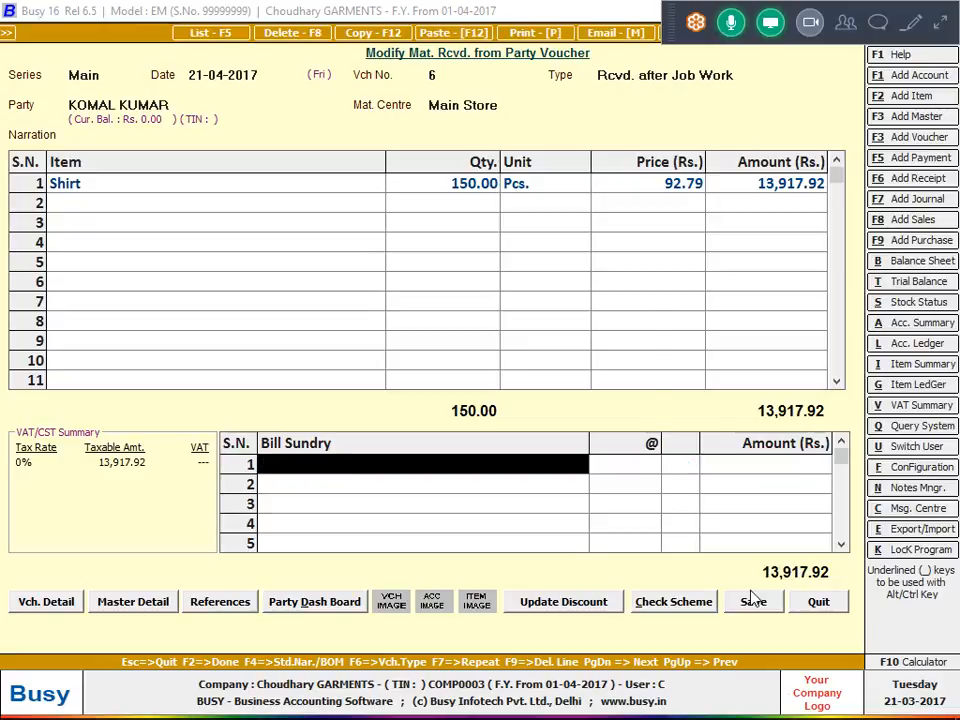
pyautogui.press('Down')
pyautogui.press('Return')
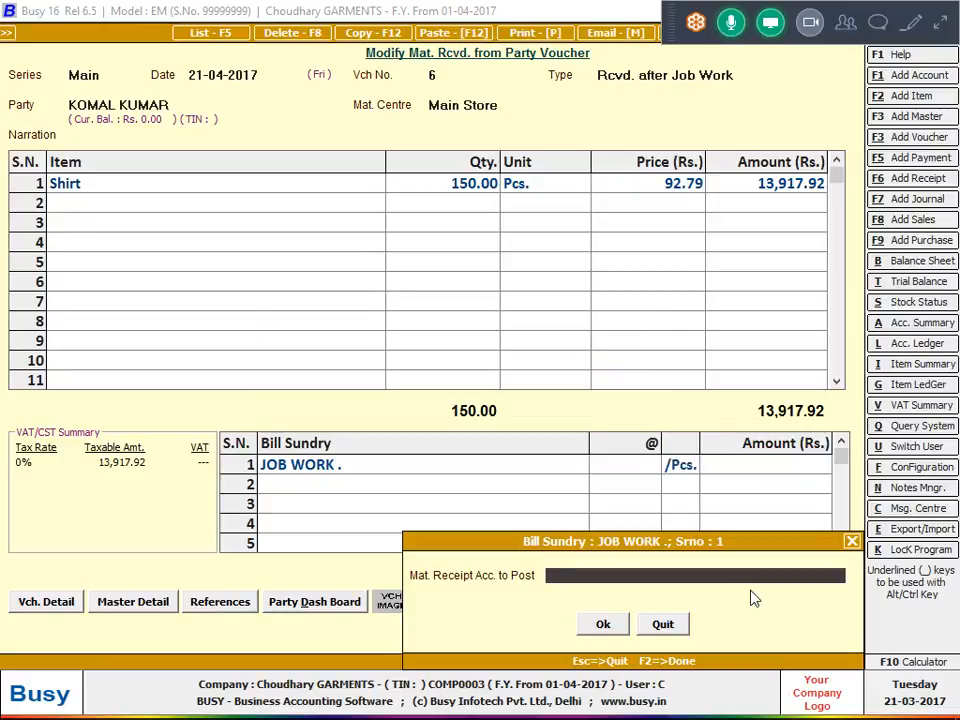
pyautogui.write('KOM')
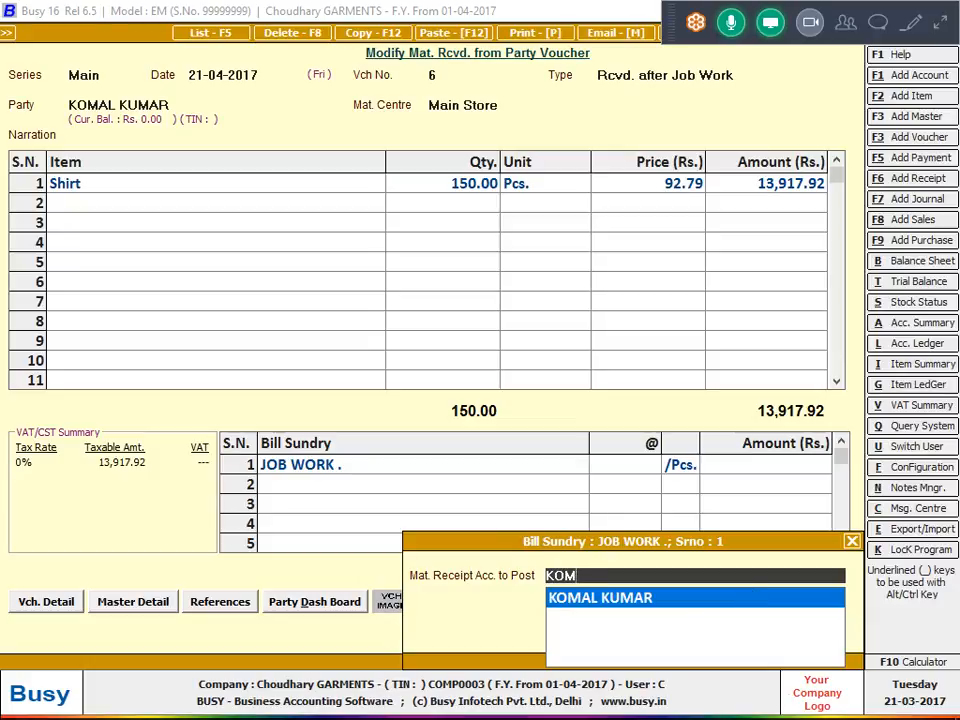
pyautogui.press('Return')
pyautogui.press('Return')
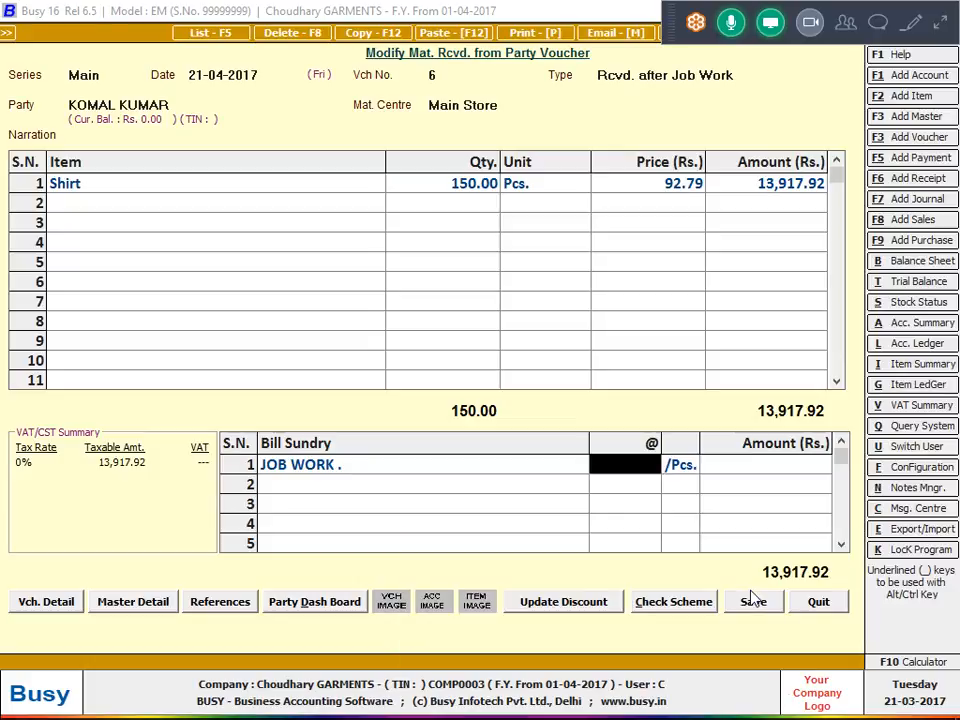
pyautogui.write('92.50')
pyautogui.press('Return')
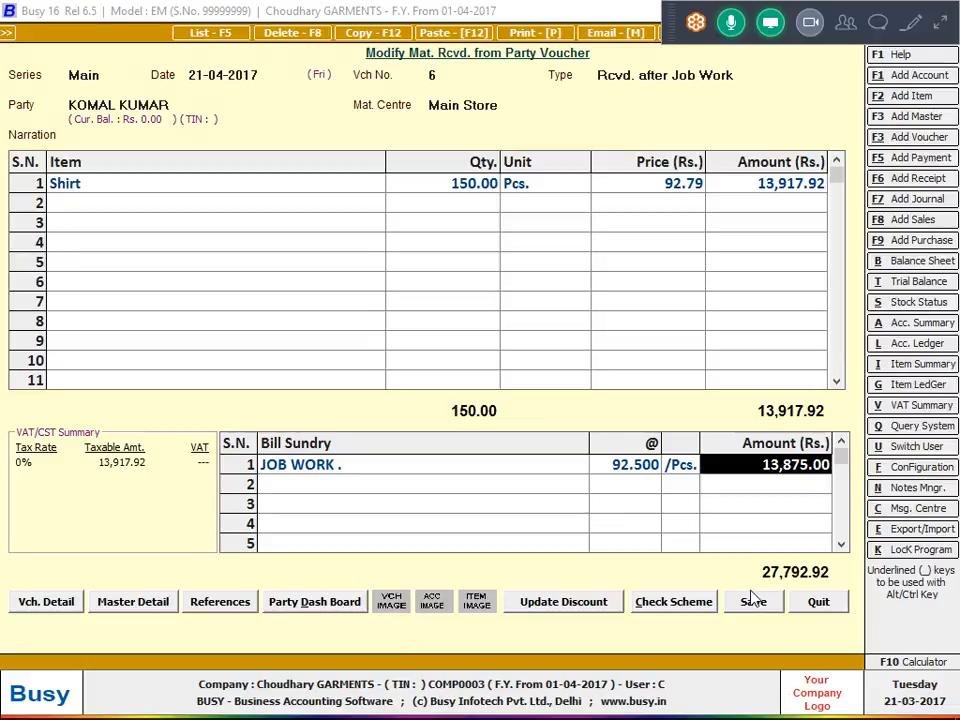
# Go back to the voucher's narration and write "COSTING =RAW MATTERIAL CHARGES +EXP =".
pyautogui.press('Escape')
pyautogui.press('Escape')
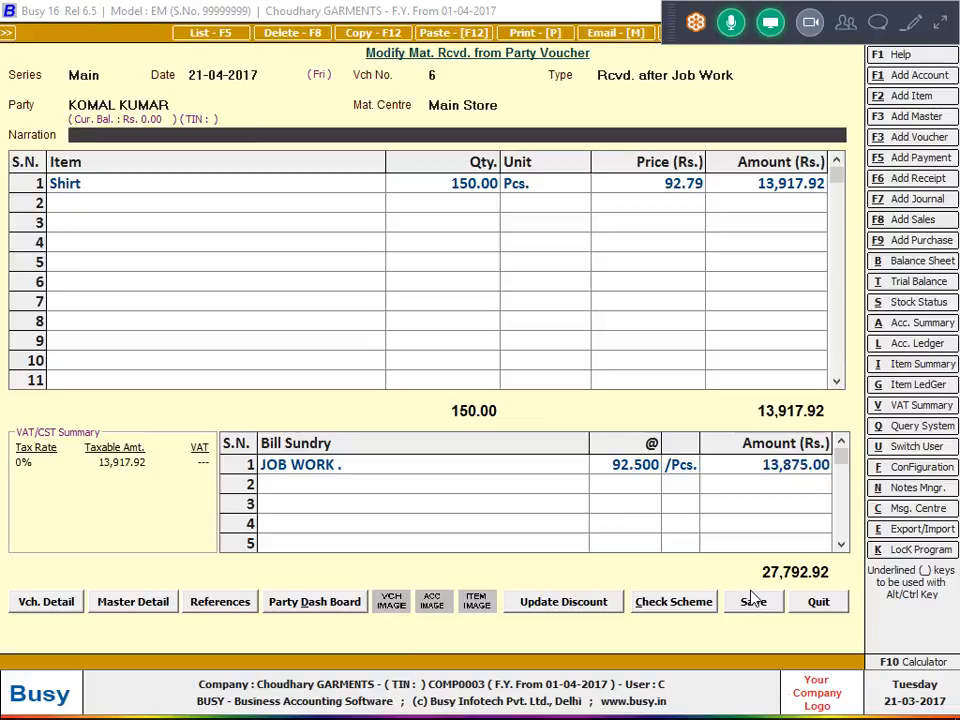
pyautogui.write('COSTING')
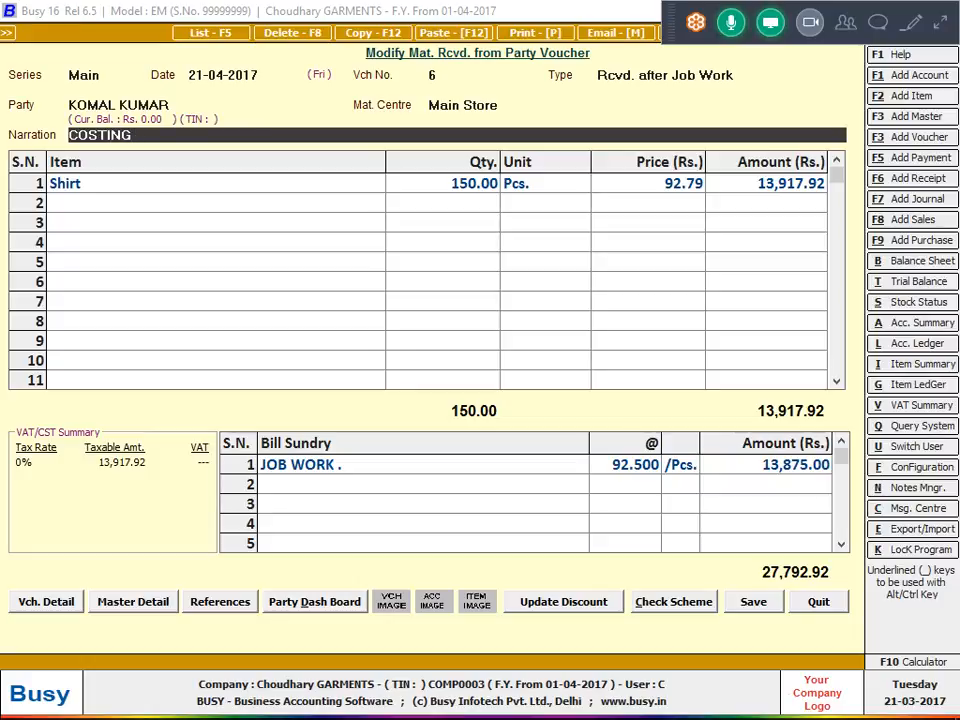
pyautogui.write(' =RAW MAT')
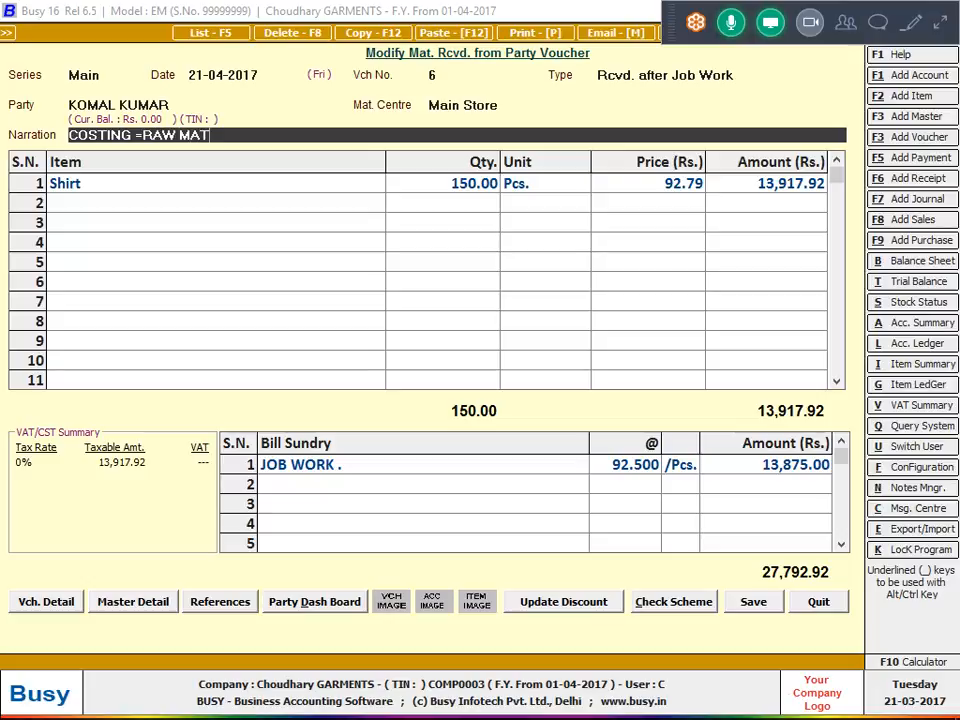
pyautogui.write('TERIAL CHAR')
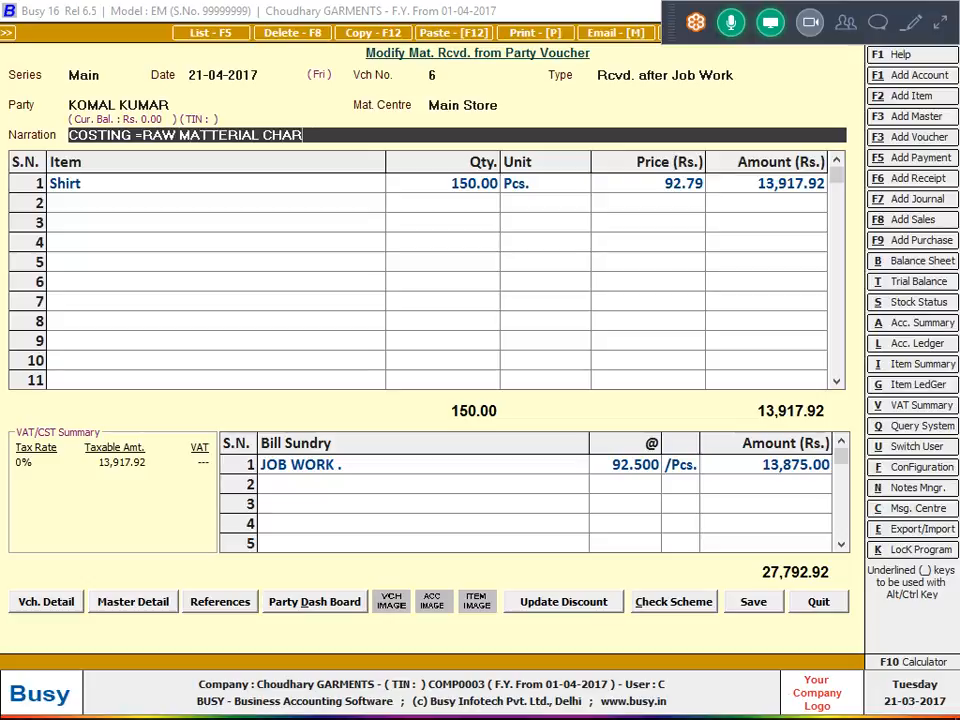
pyautogui.write('GES +EXP =')
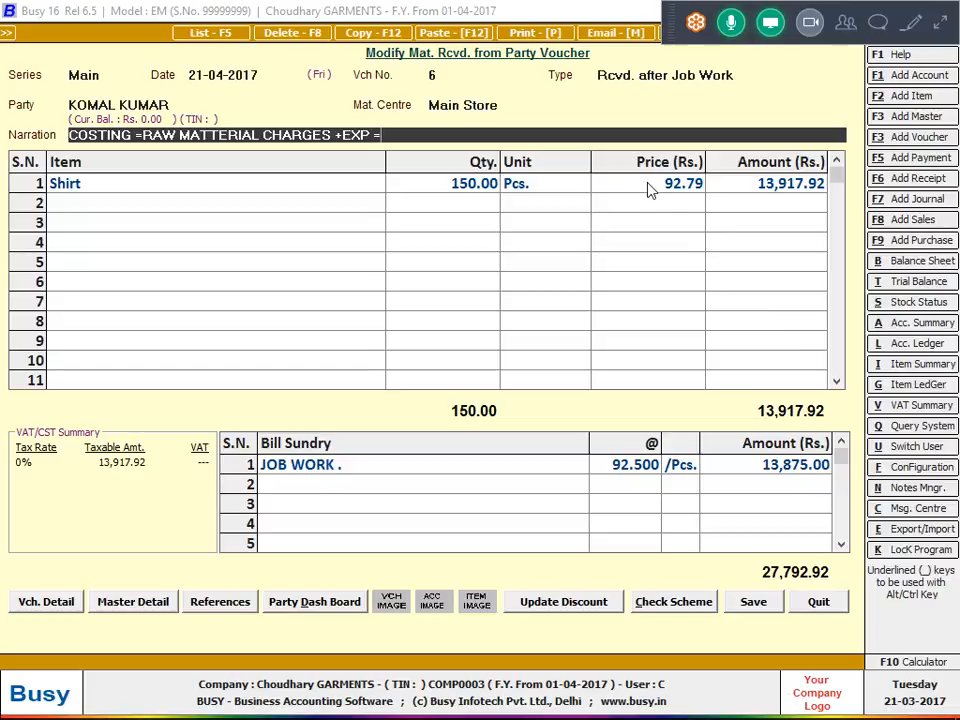
pyautogui.write('92.79+92.')
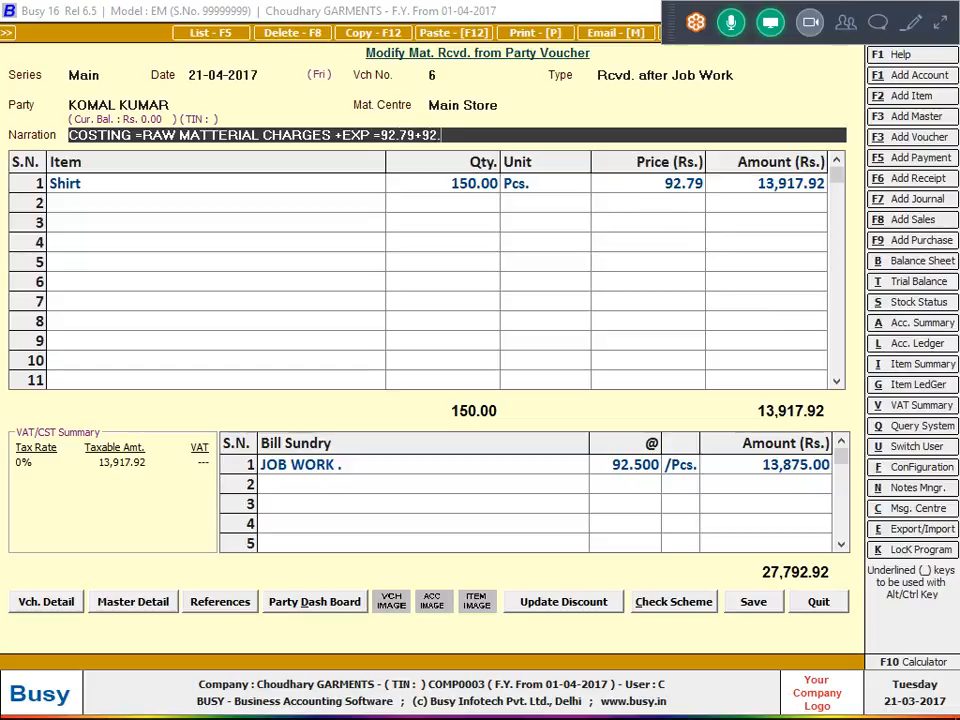
pyautogui.write('50=18')
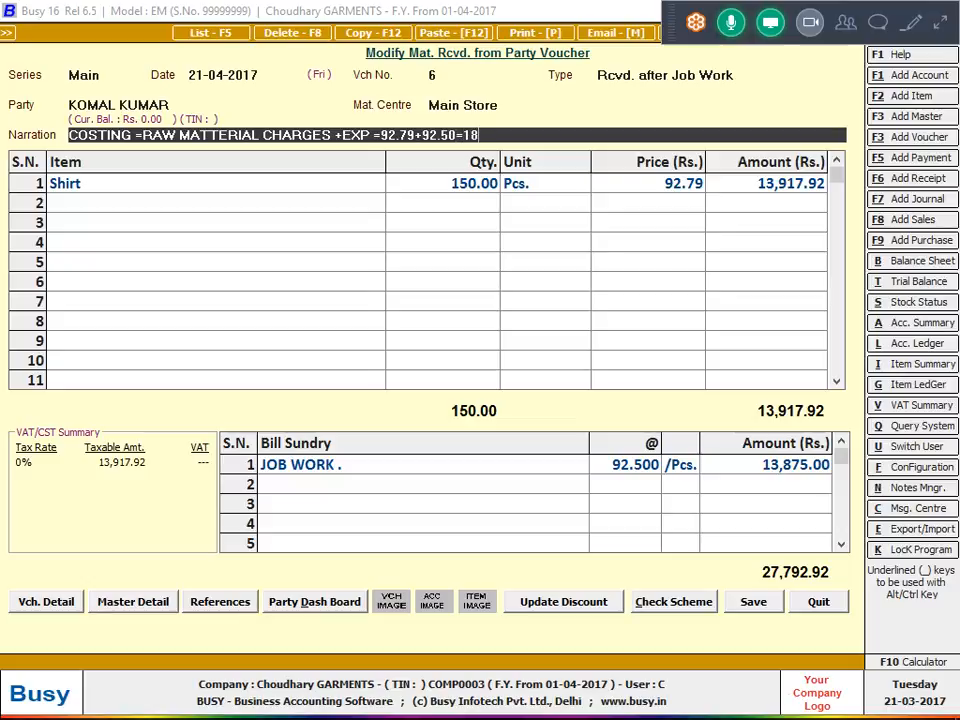
pyautogui.write('5.76  OR TOTL')
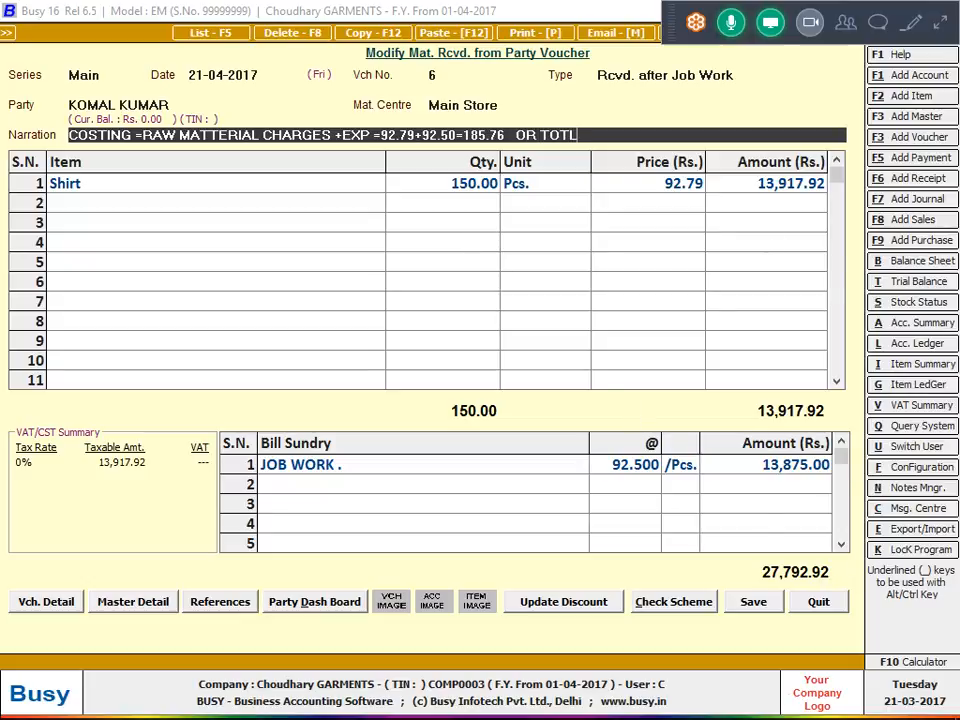
# Extend the narration with the alternative calculation "OR TOTAL QTY/TOTAL QTY=27792.92/150=".
pyautogui.press('BackSpace')
pyautogui.write('A L')
pyautogui.press('BackSpace')
pyautogui.write('L QTY')
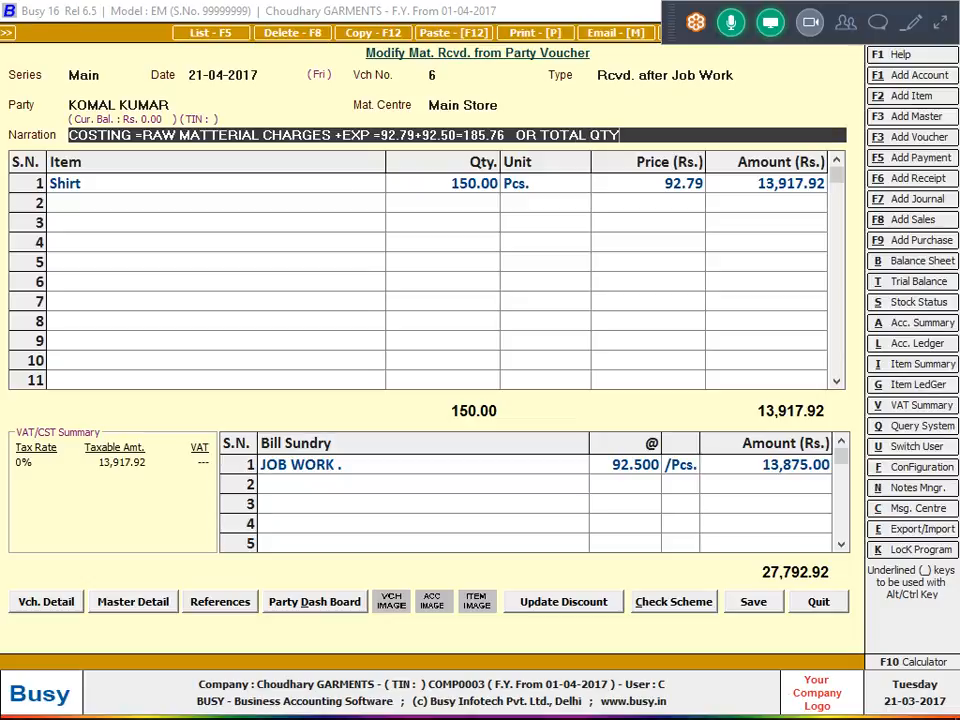
pyautogui.write('/TOTAL')
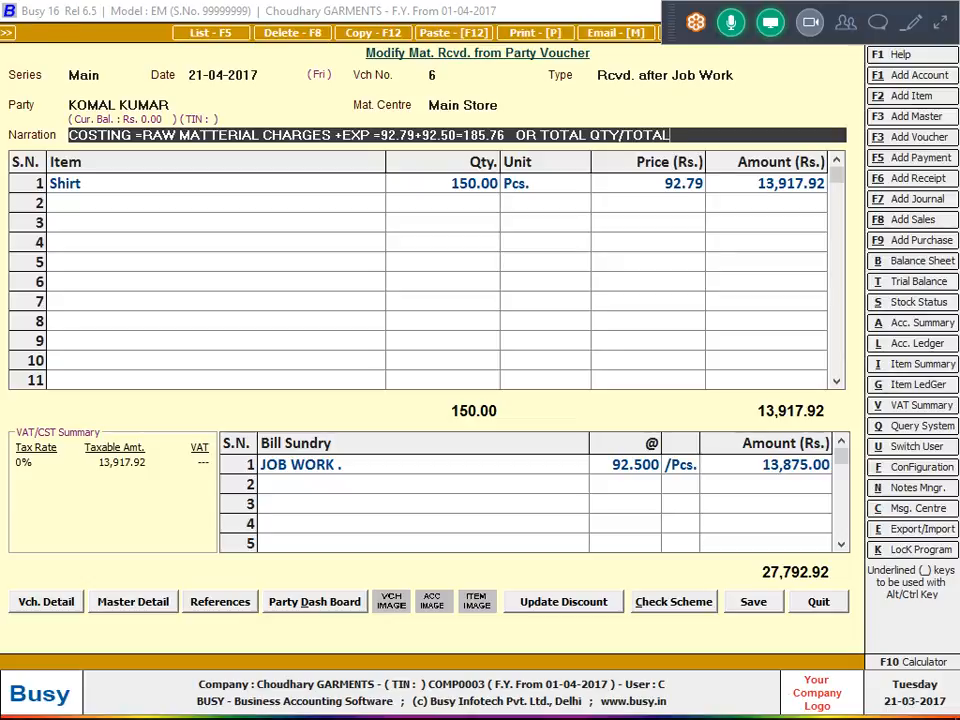
pyautogui.write(' QTY')
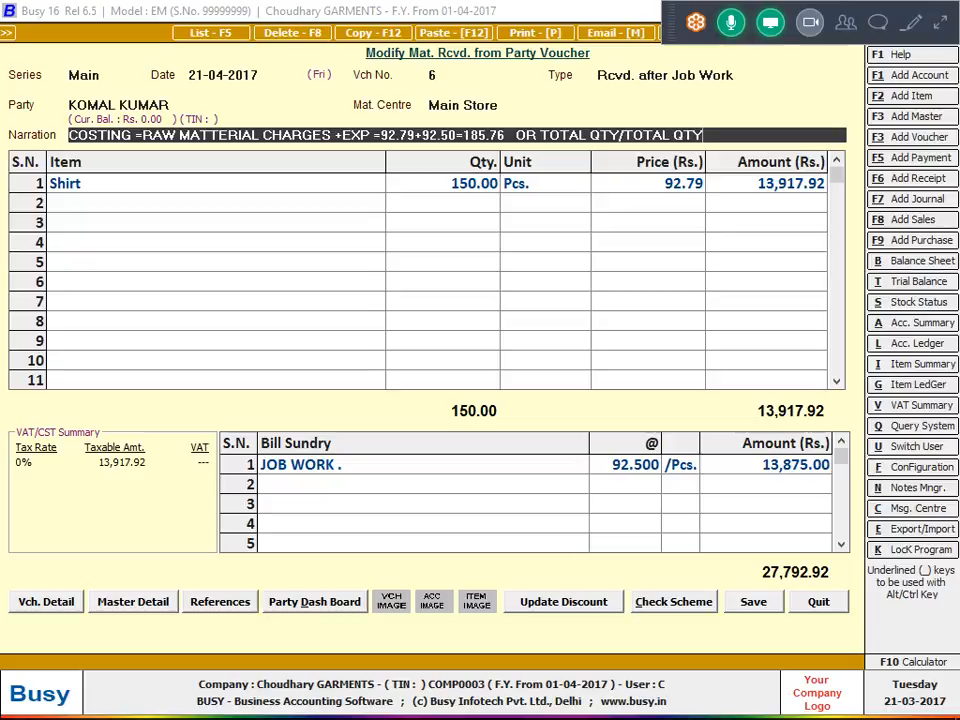
pyautogui.write('=27792.92/150=')
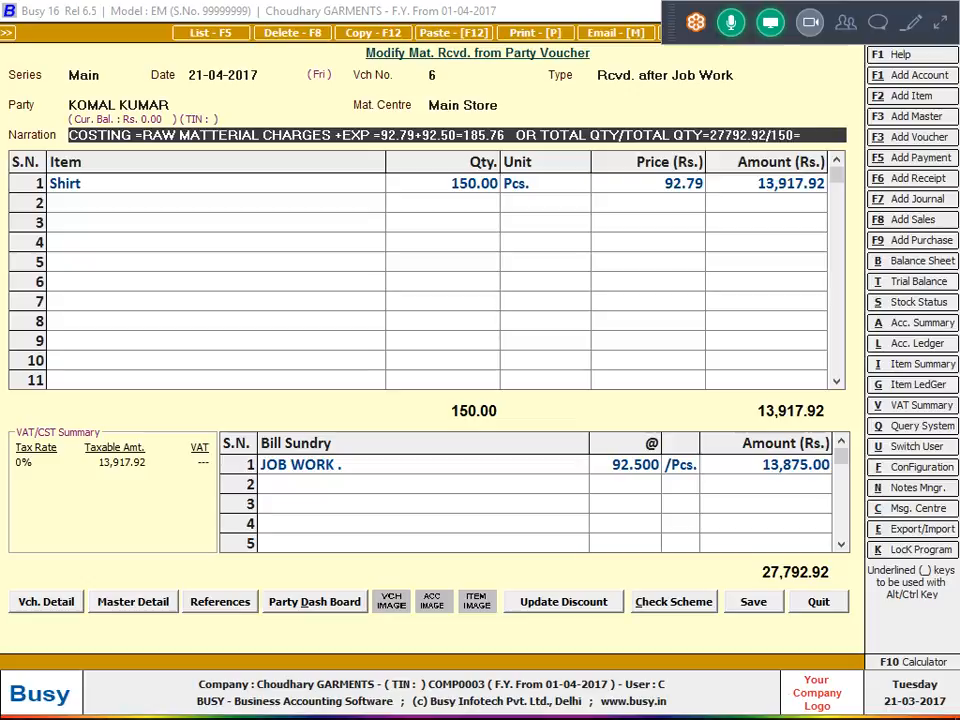
# Accept the narration, confirm the transport details with the transport name left blank, and reopen the narration for editing.
pyautogui.press('Return')
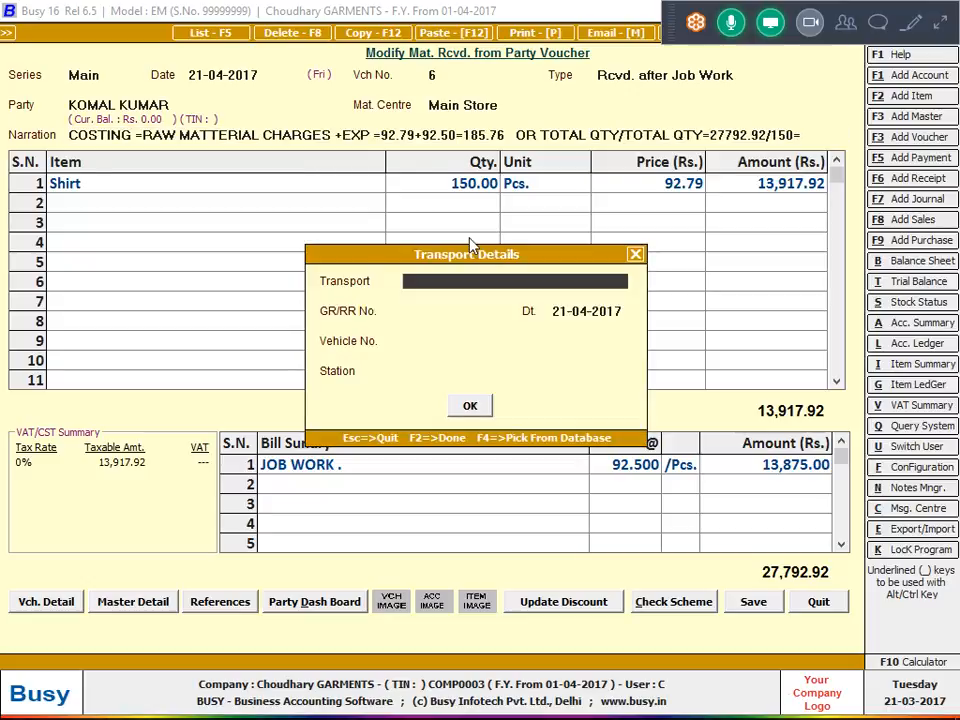
pyautogui.click(471, 405)
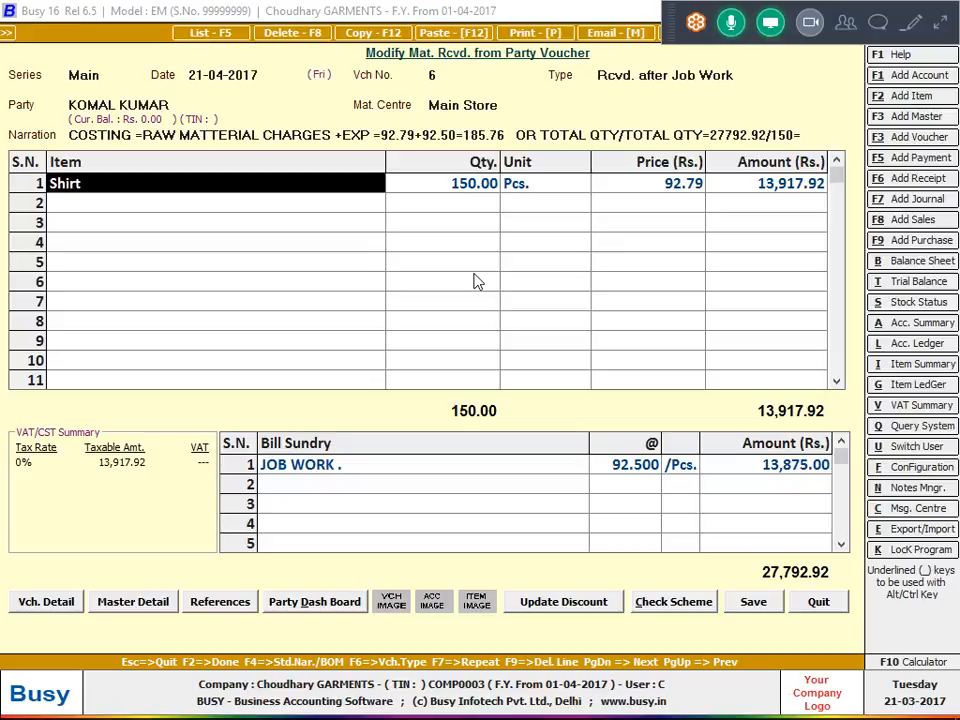
pyautogui.click(692, 135)
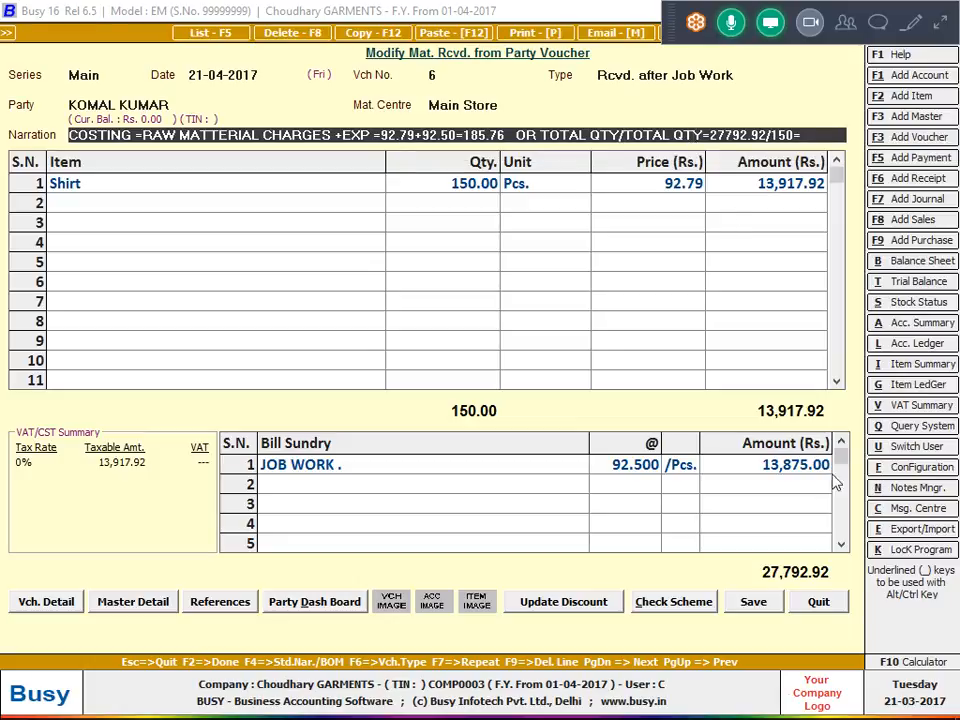
# Save the material received voucher, exit the party's account ledger, and restore the collapsed meeting control panel.
pyautogui.click(745, 602)
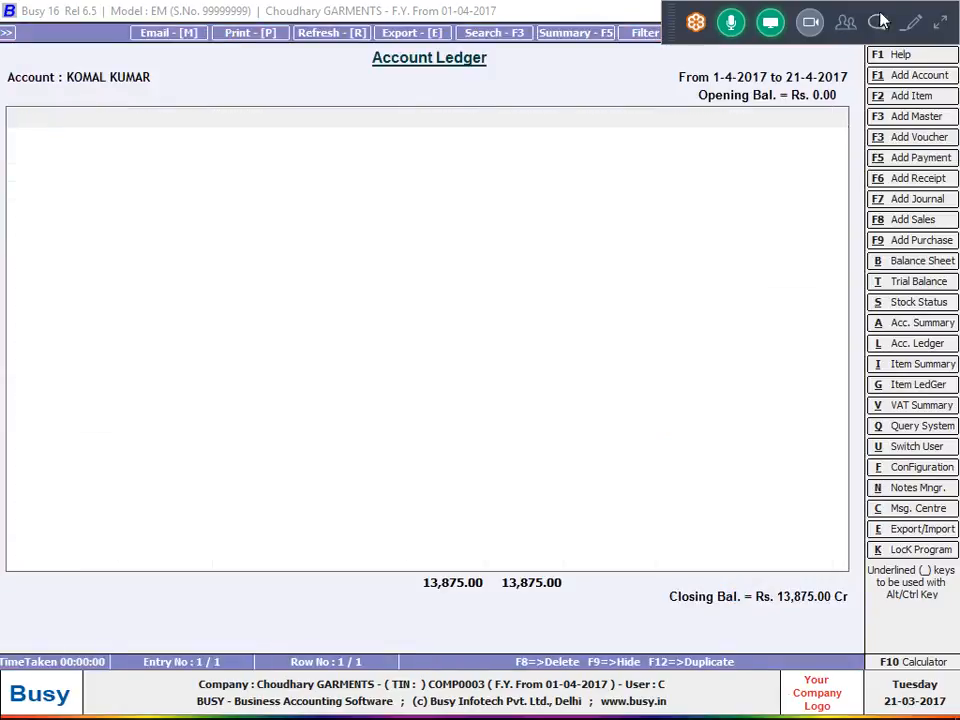
pyautogui.click(942, 37)
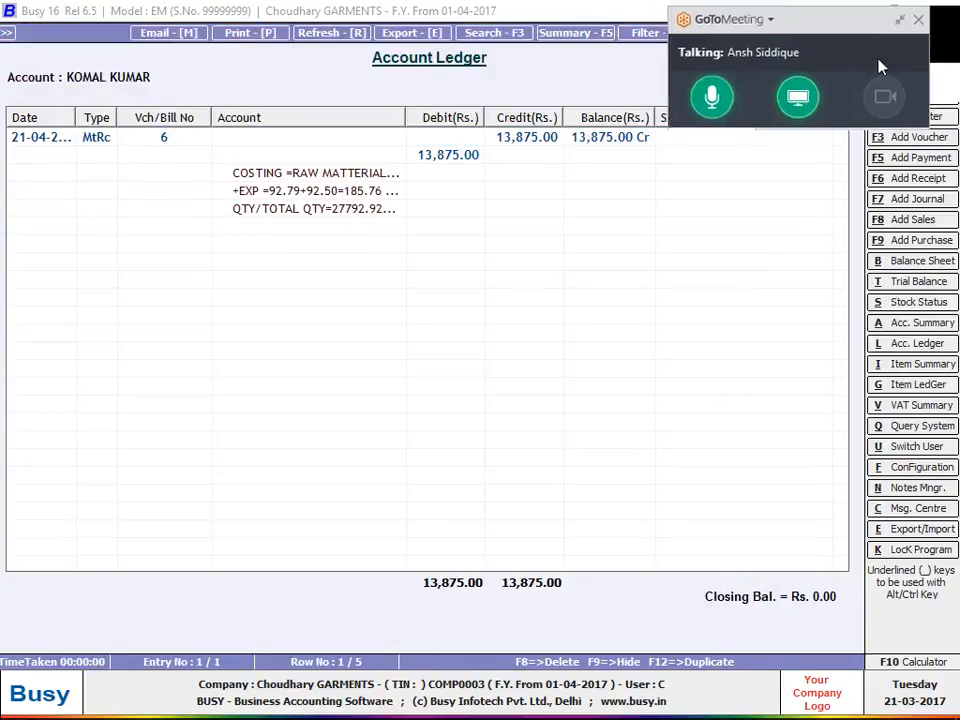
pyautogui.press('Escape')
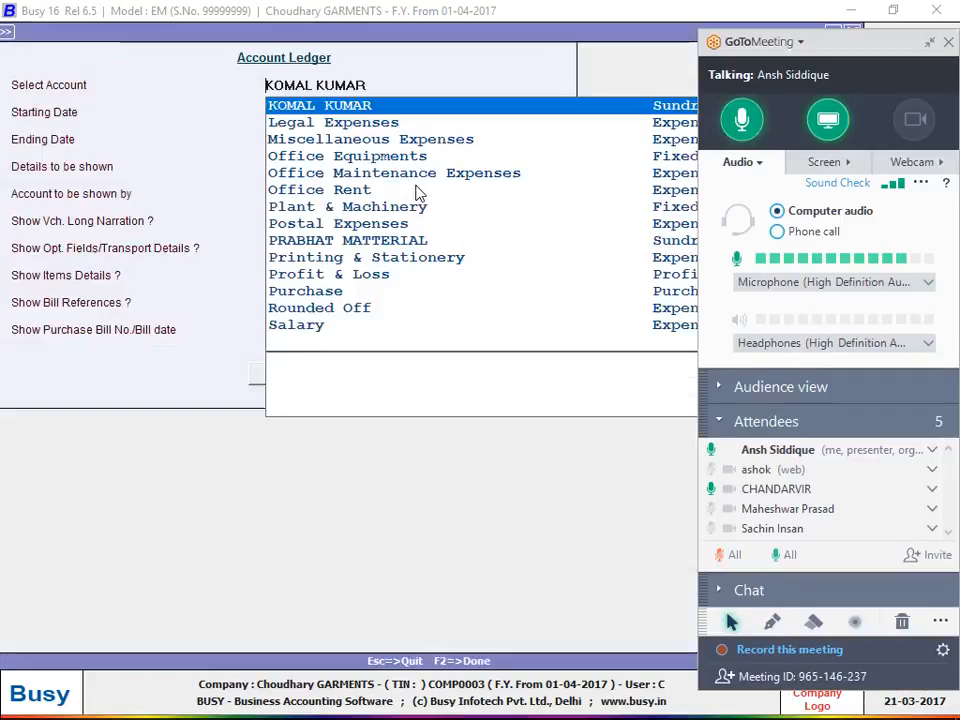
pyautogui.press('Escape')
pyautogui.press('Escape')
pyautogui.press('Return')
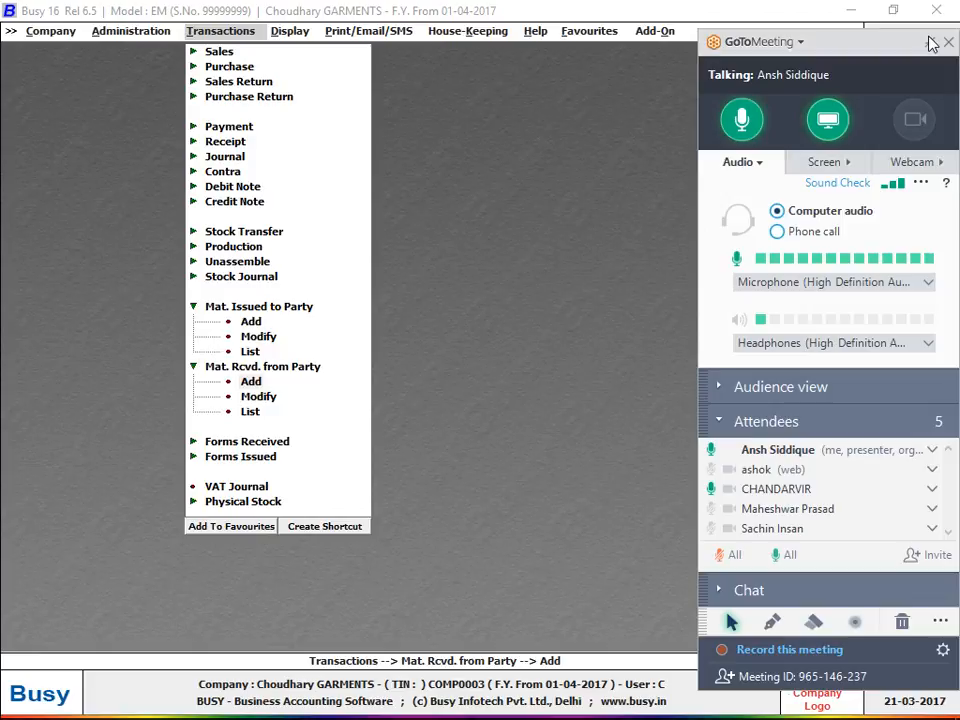
pyautogui.click(929, 42)
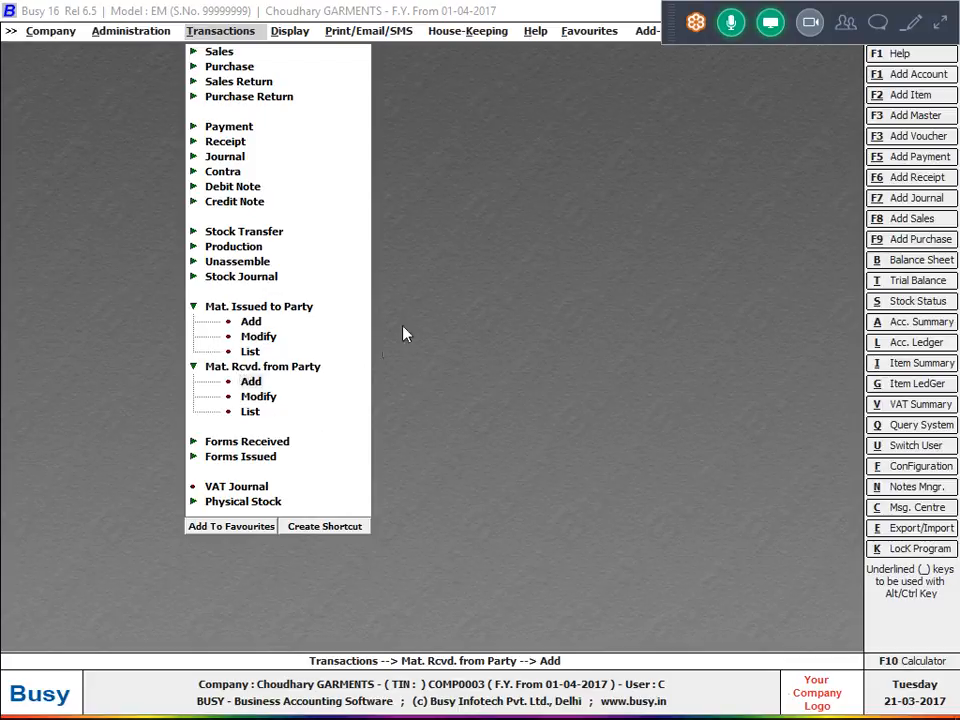
# Open the Job Summary options for out-side job work, party-wise for one party.
pyautogui.click(283, 36)
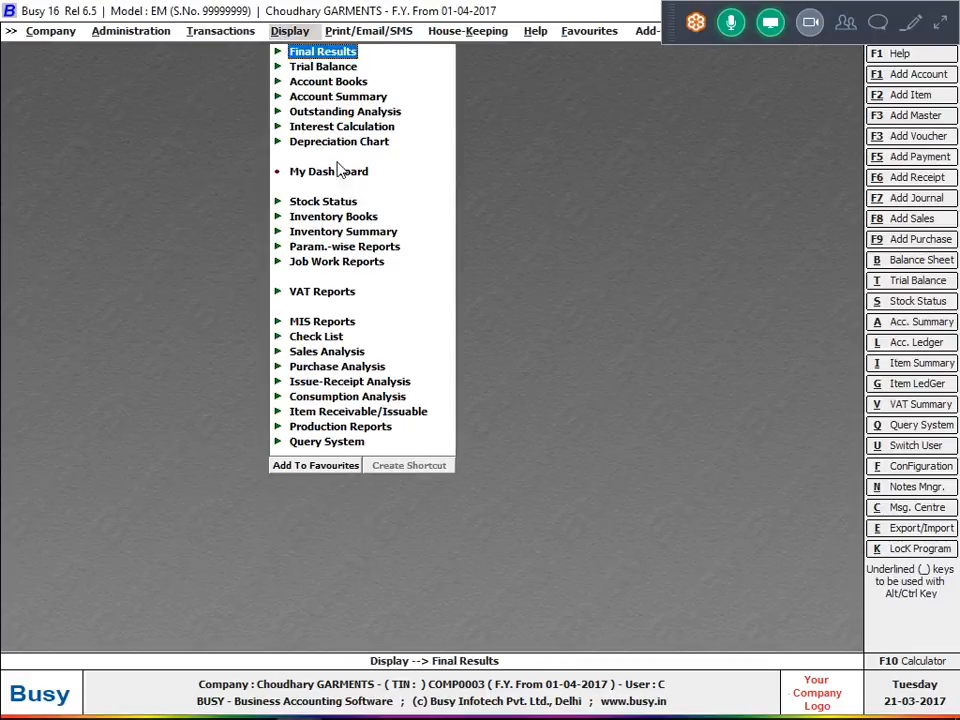
pyautogui.click(352, 262)
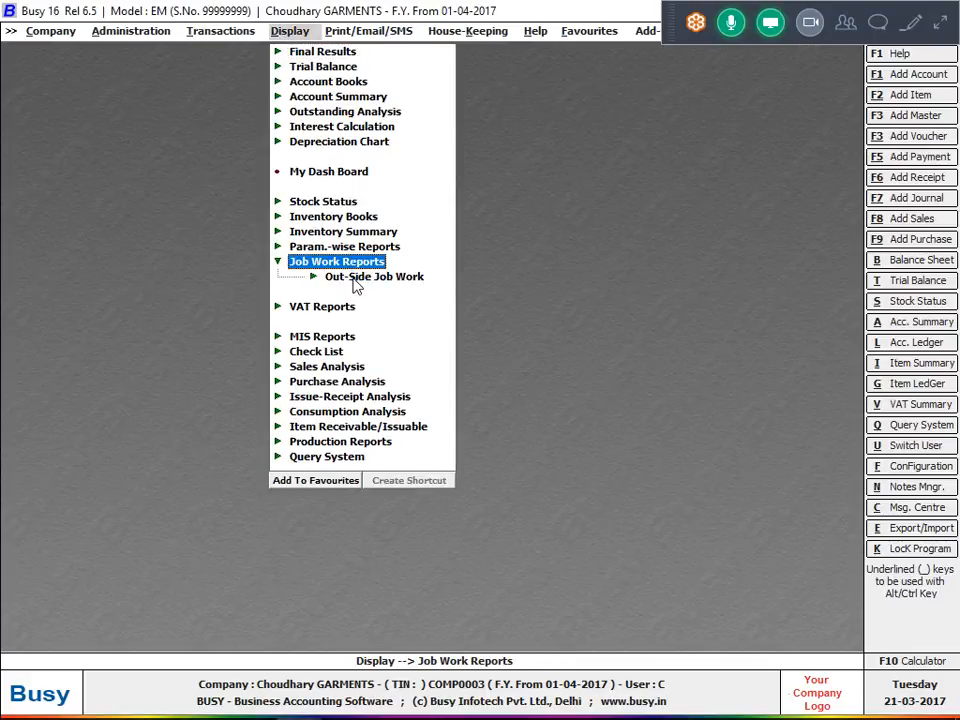
pyautogui.click(353, 278)
pyautogui.press('Down')
pyautogui.press('Down')
pyautogui.press('Down')
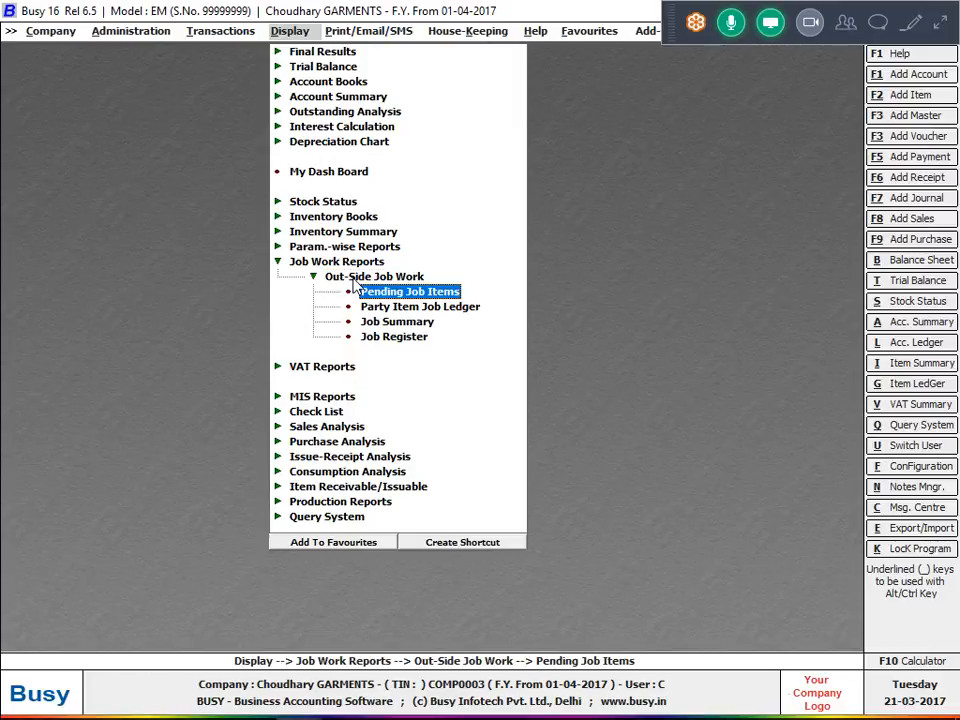
pyautogui.press('Return')
pyautogui.press('Right')
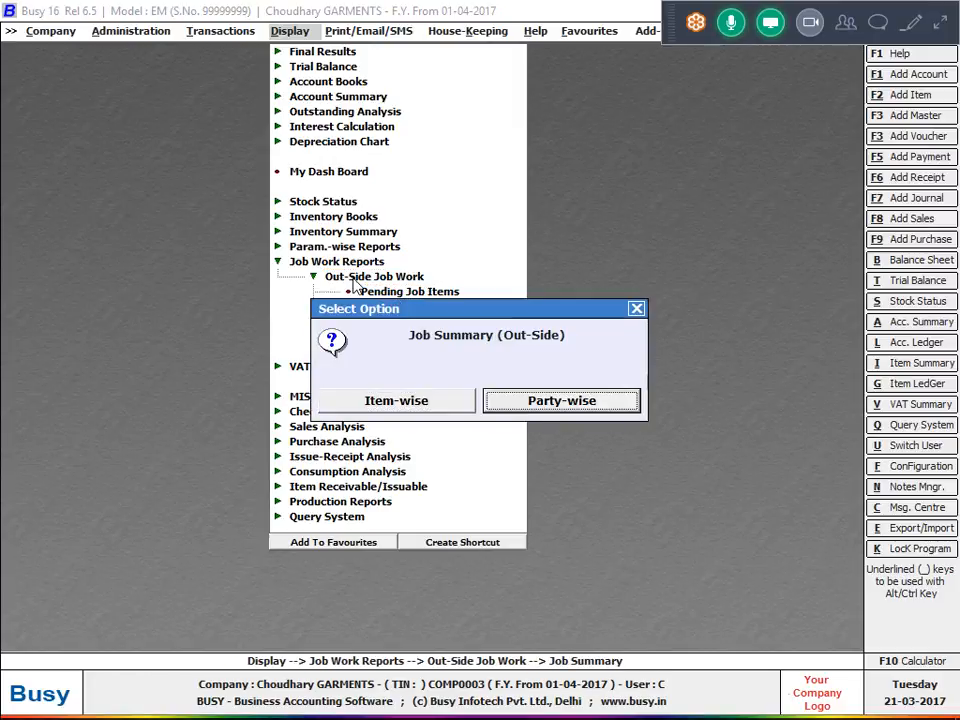
pyautogui.press('Return')
# Generate the job worker's summary for all job IDs from 01-04-2017 to 21-04-2017, including item values and received-item details.
pyautogui.press('Return')
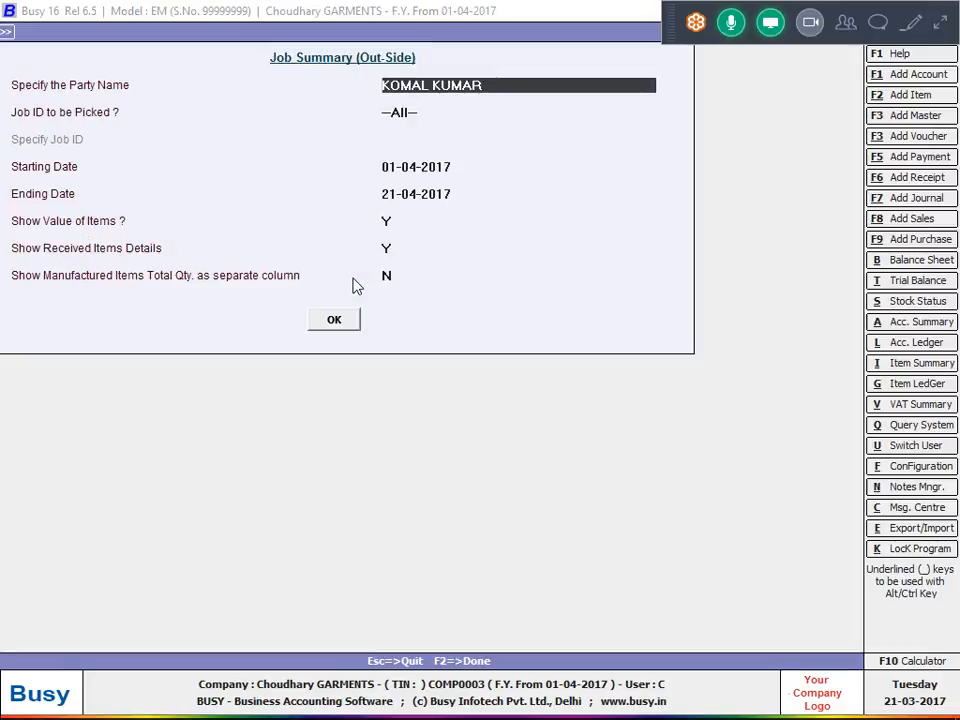
pyautogui.write('KO')
pyautogui.press('Return')
pyautogui.press('Return')
pyautogui.press('Return')
pyautogui.press('Return')
pyautogui.press('Return')
pyautogui.press('Return')
pyautogui.press('Return')
pyautogui.press('Return')
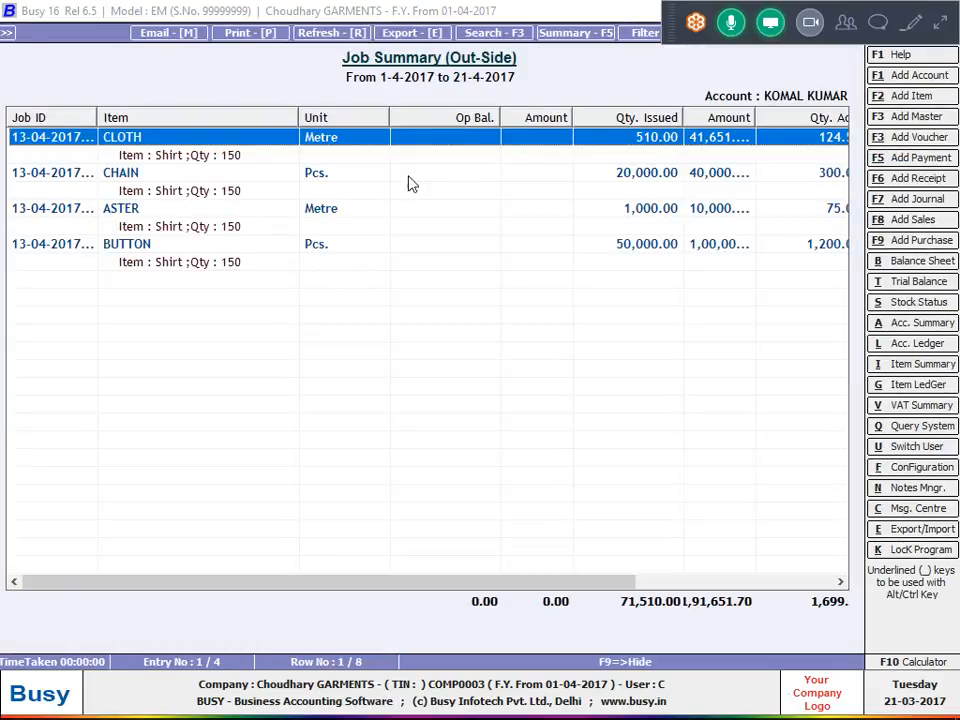
# Return to the Job Summary options, set item values and received-item details to N, and exit the report.
pyautogui.press('Escape')
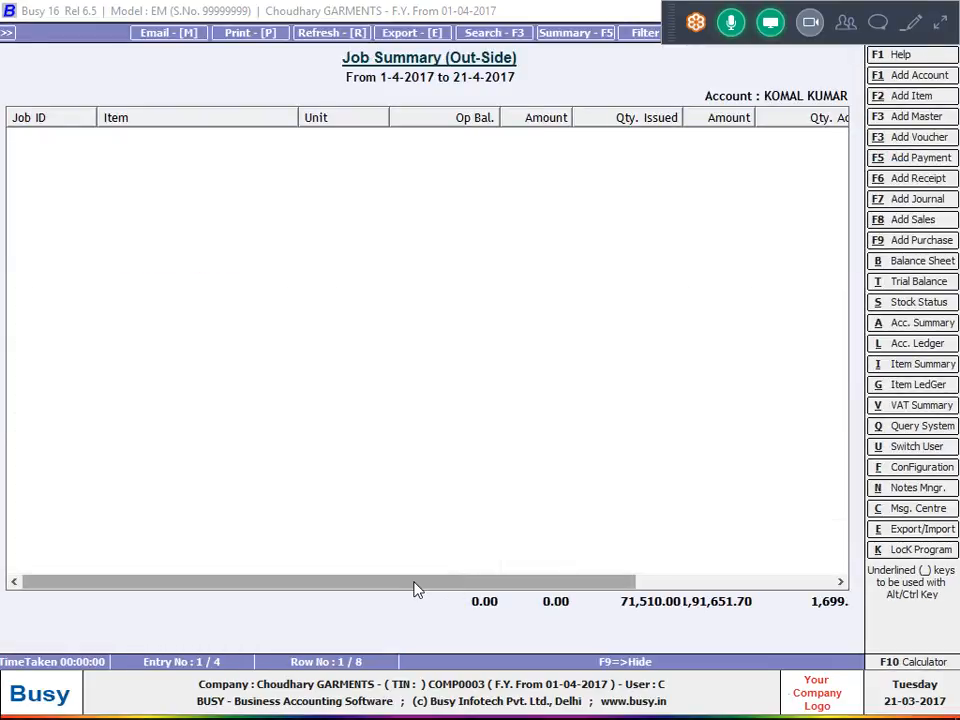
pyautogui.press('Return')
pyautogui.press('Return')
pyautogui.press('n')
pyautogui.press('Return')
pyautogui.press('n')
pyautogui.press('Return')
pyautogui.press('Return')
pyautogui.press('Return')
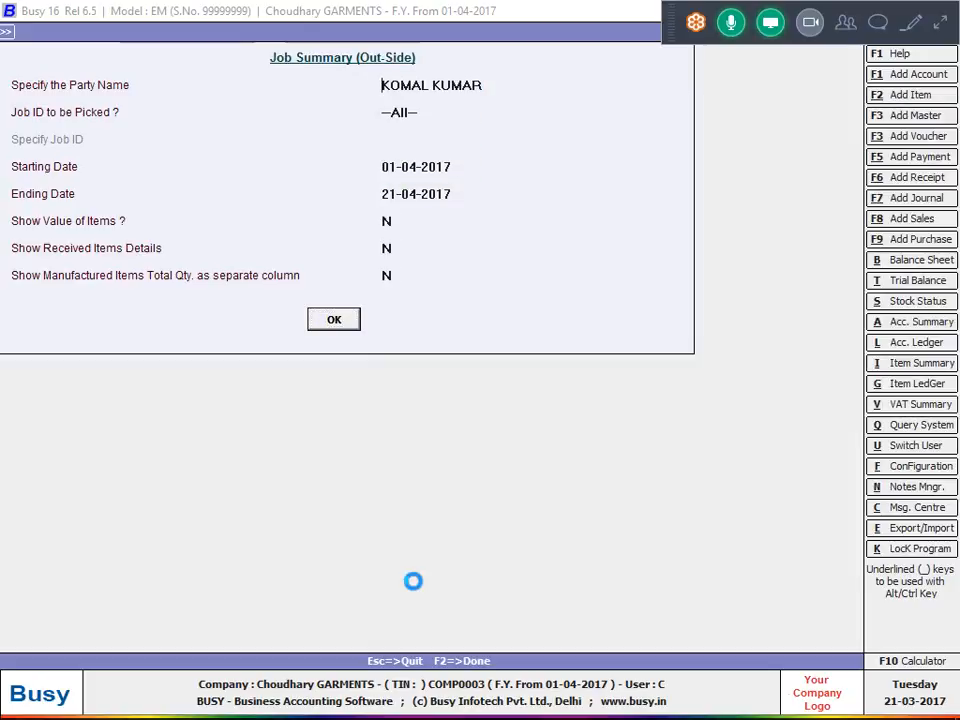
pyautogui.press('Escape')
pyautogui.press('Escape')
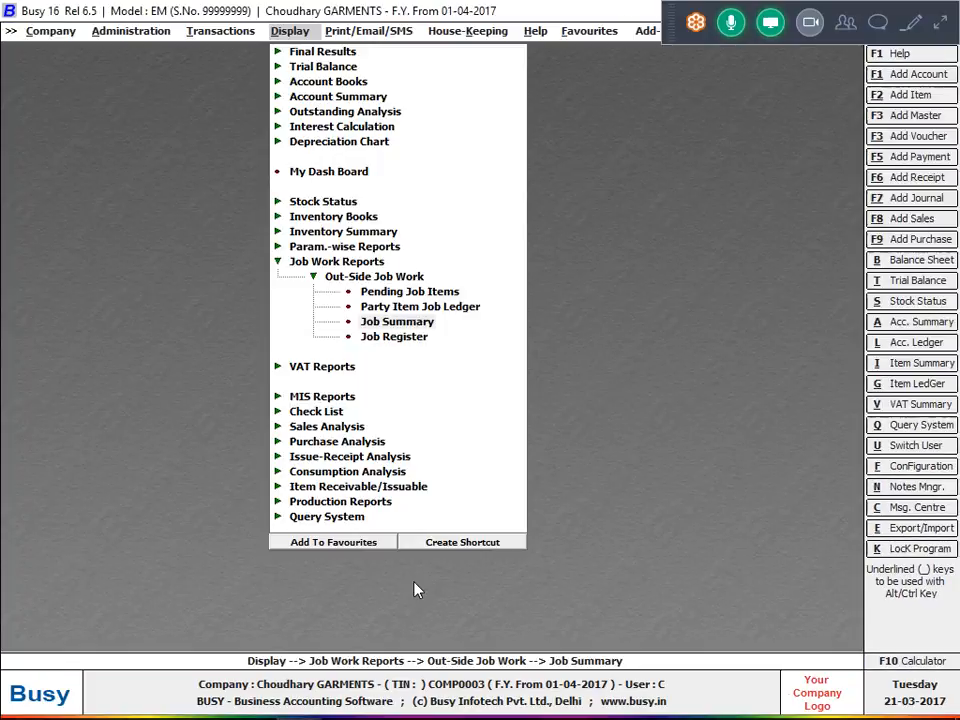
pyautogui.press('Escape')
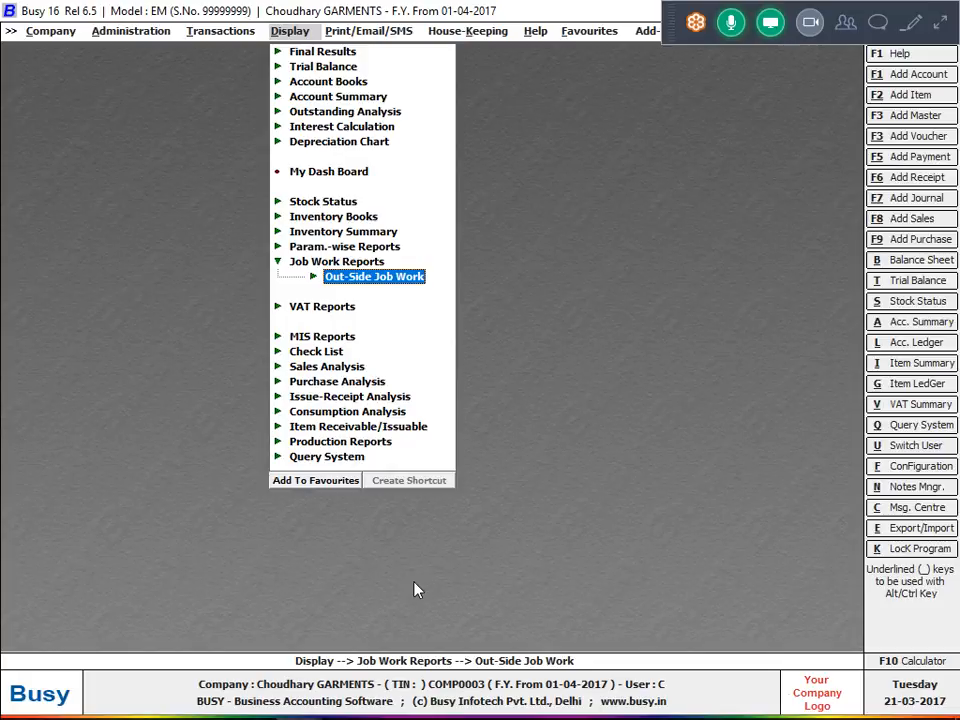
# Reopen the out-side Job Summary and choose the party-wise version.
pyautogui.press('Return')
pyautogui.press('Down')
pyautogui.press('Down')
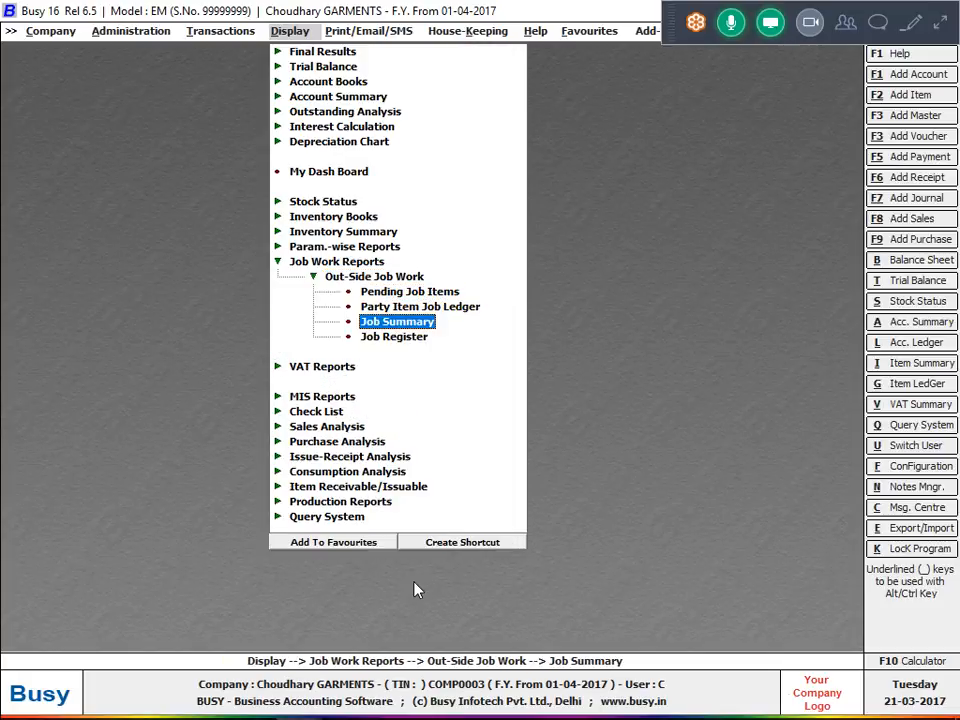
pyautogui.press('Return')
pyautogui.press('Right')
pyautogui.press('Return')
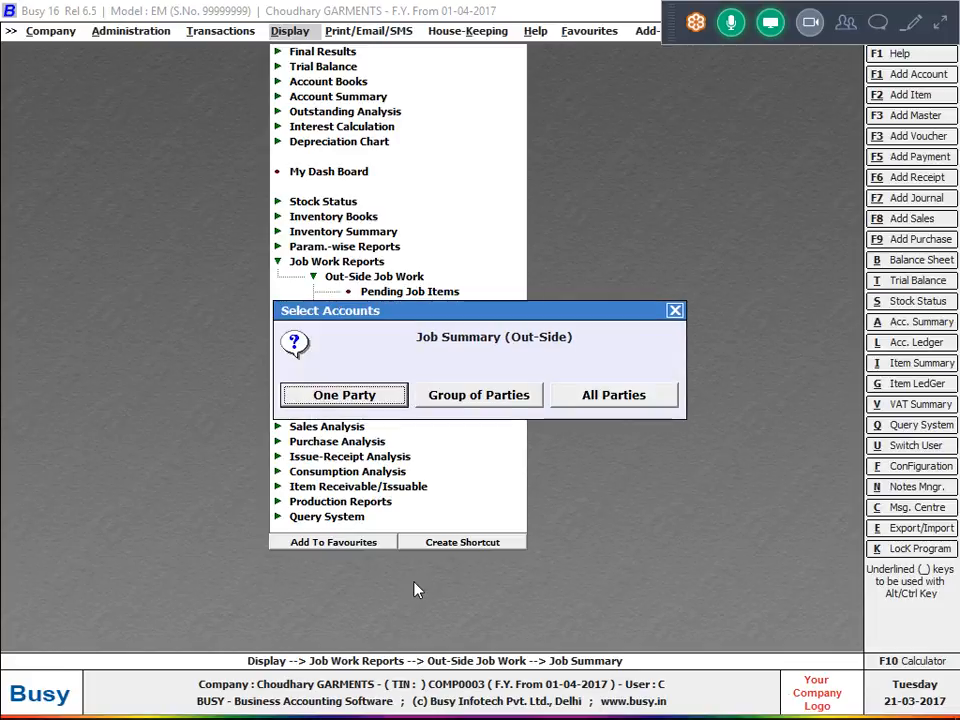
# Generate the one-party summary for all job IDs from 01-04-2017 to 21-04-2017, without item values or received-item details.
pyautogui.press('Return')
pyautogui.press('Return')
pyautogui.press('Return')
pyautogui.press('Return')
pyautogui.press('Return')
pyautogui.press('Return')
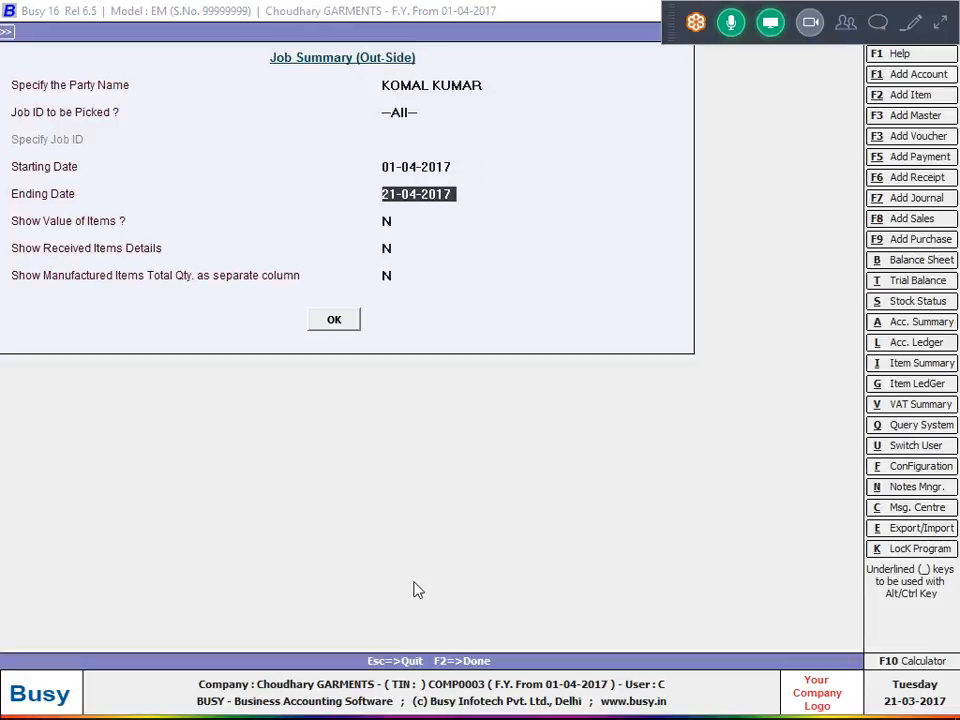
pyautogui.press('Return')
pyautogui.press('Return')
pyautogui.press('Return')
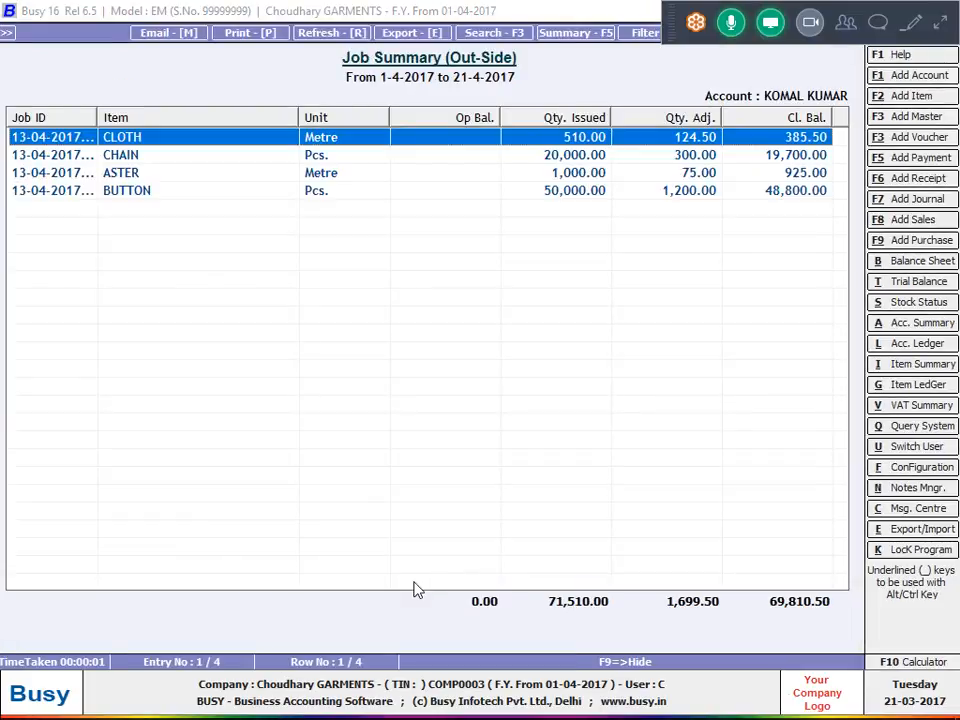
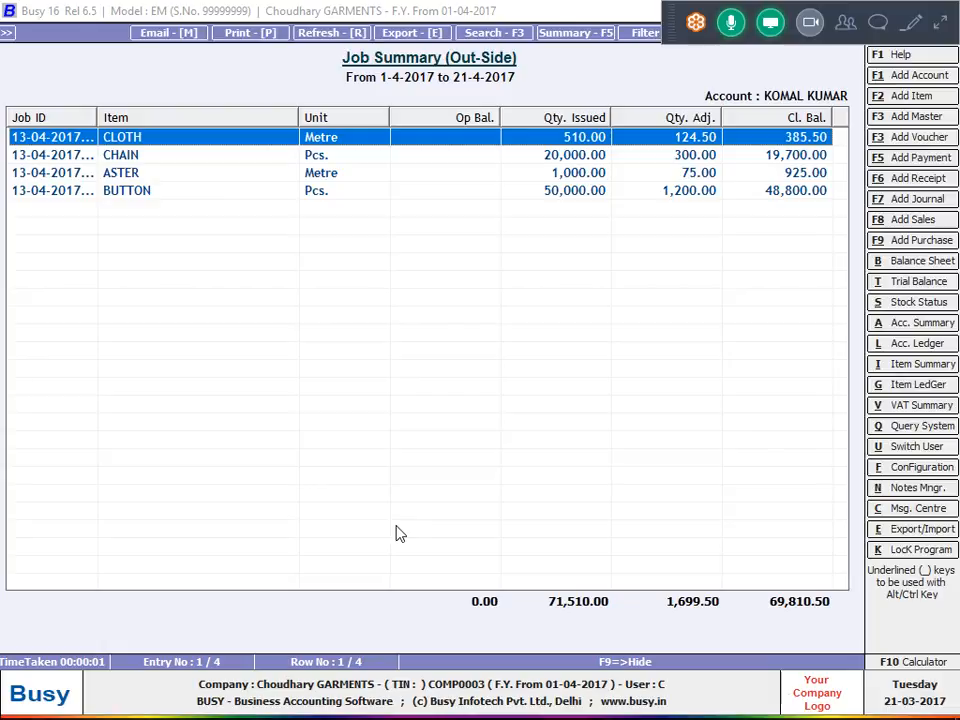
# Regenerate the party's Job Summary for all job IDs with item values set to Y and review the issued, adjusted and closing amounts.
pyautogui.press('Escape')
pyautogui.press('Return')
pyautogui.press('Return')
pyautogui.press('Return')
pyautogui.press('Return')
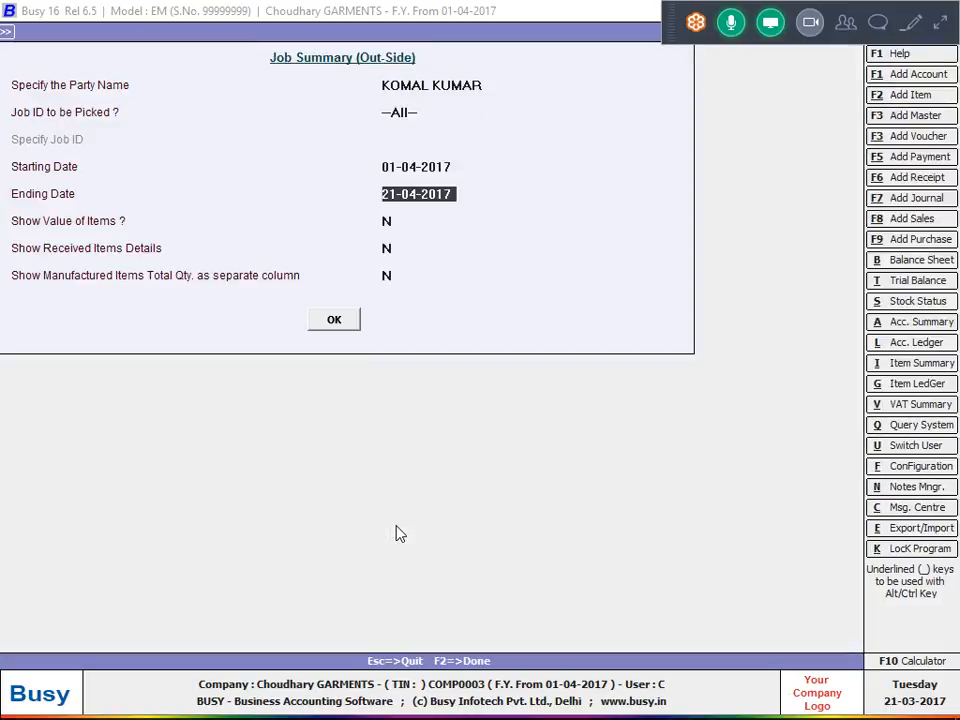
pyautogui.press('y')
pyautogui.press('Return')
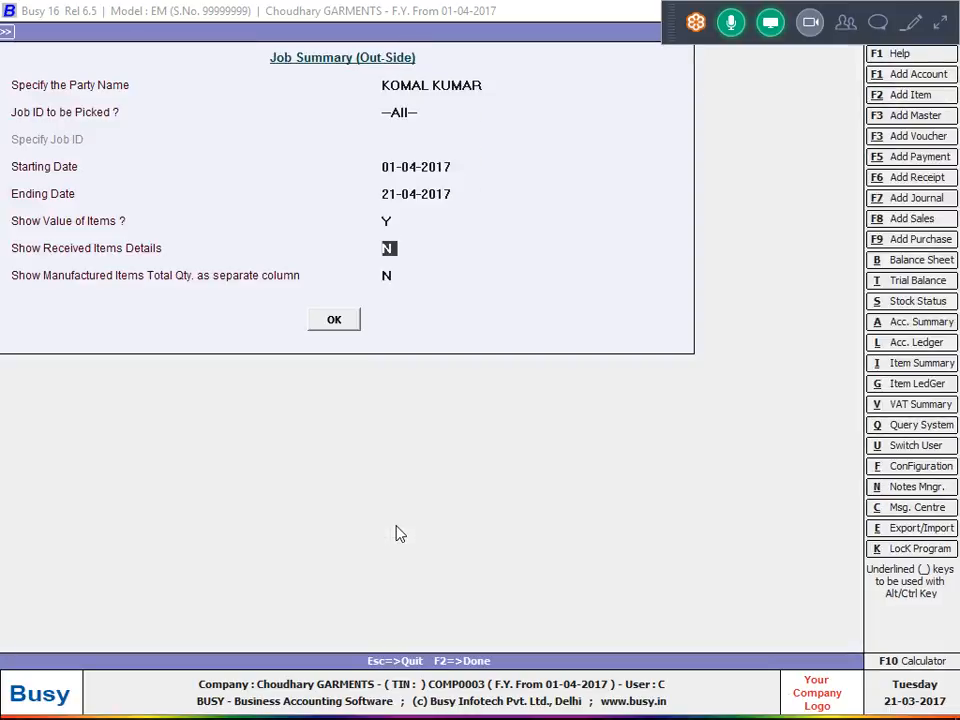
pyautogui.press('Return')
pyautogui.press('Return')
pyautogui.press('Return')
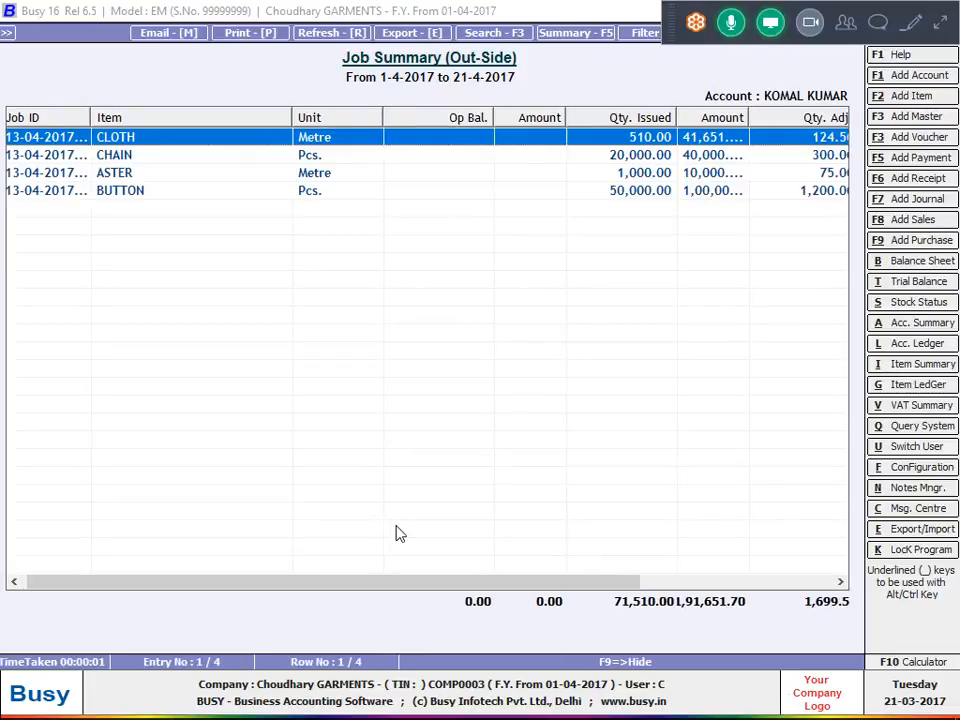
pyautogui.hscroll(5, 395, 533)
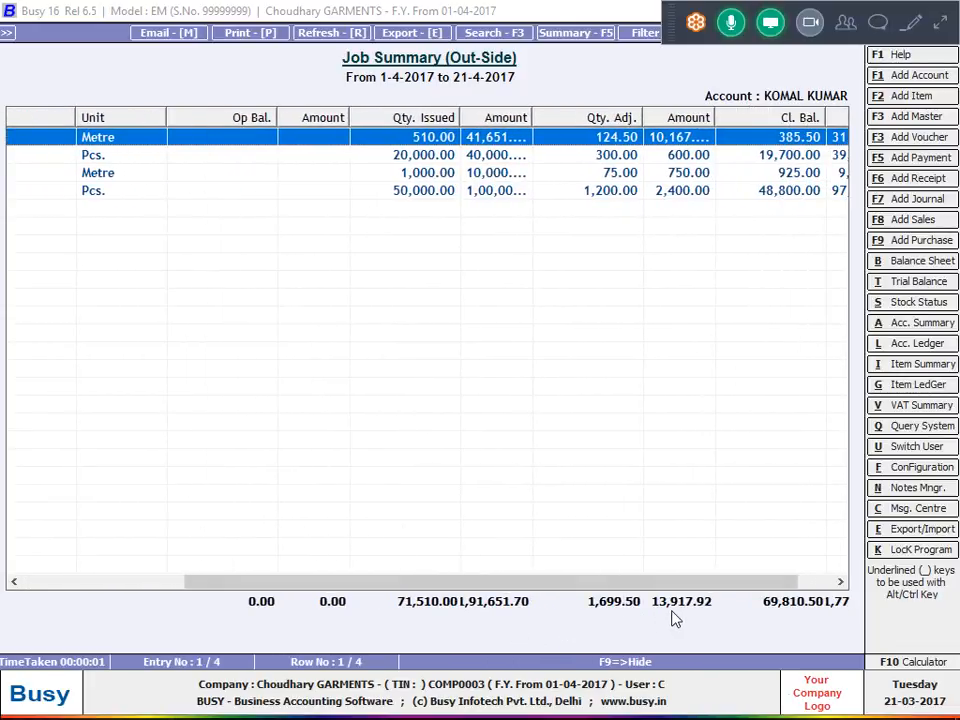
pyautogui.hscroll(2, 713, 583)
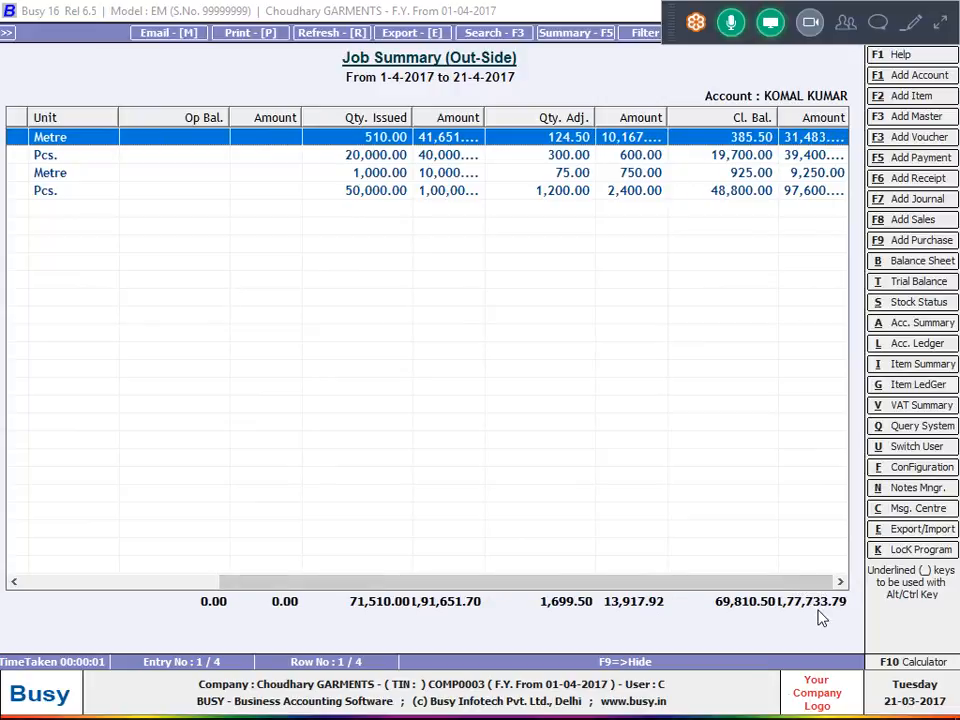
# Regenerate the party's Job Summary with received-item details also set to Y, review the rows, and exit the report.
pyautogui.press('Escape')
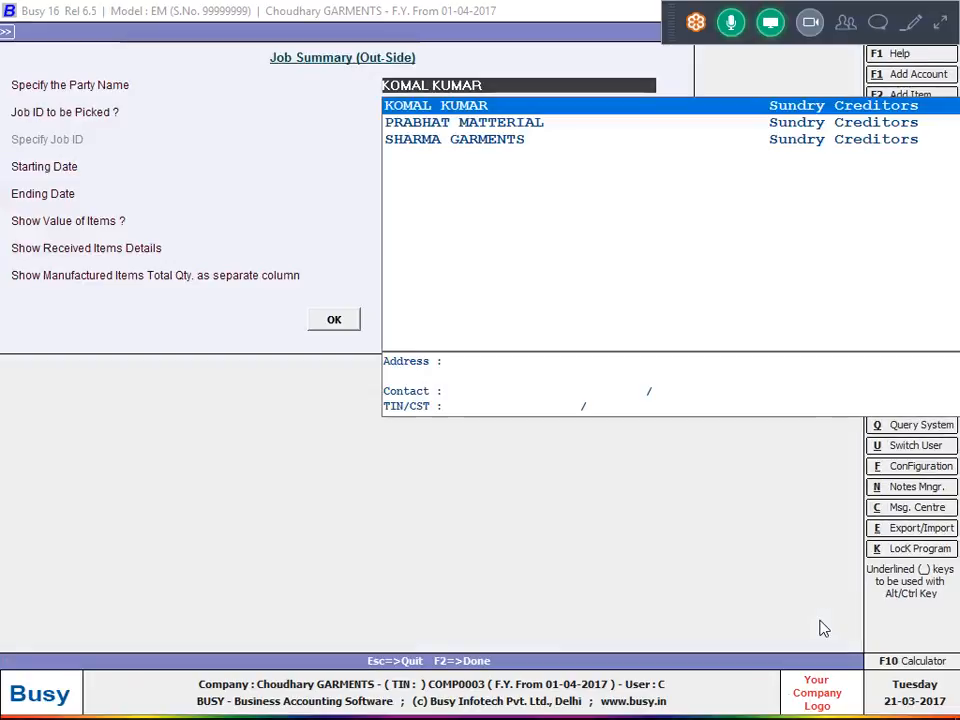
pyautogui.press('Return')
pyautogui.press('Return')
pyautogui.press('Return')
pyautogui.press('Return')
pyautogui.press('Return')
pyautogui.press('y')
pyautogui.press('Return')
pyautogui.press('Return')
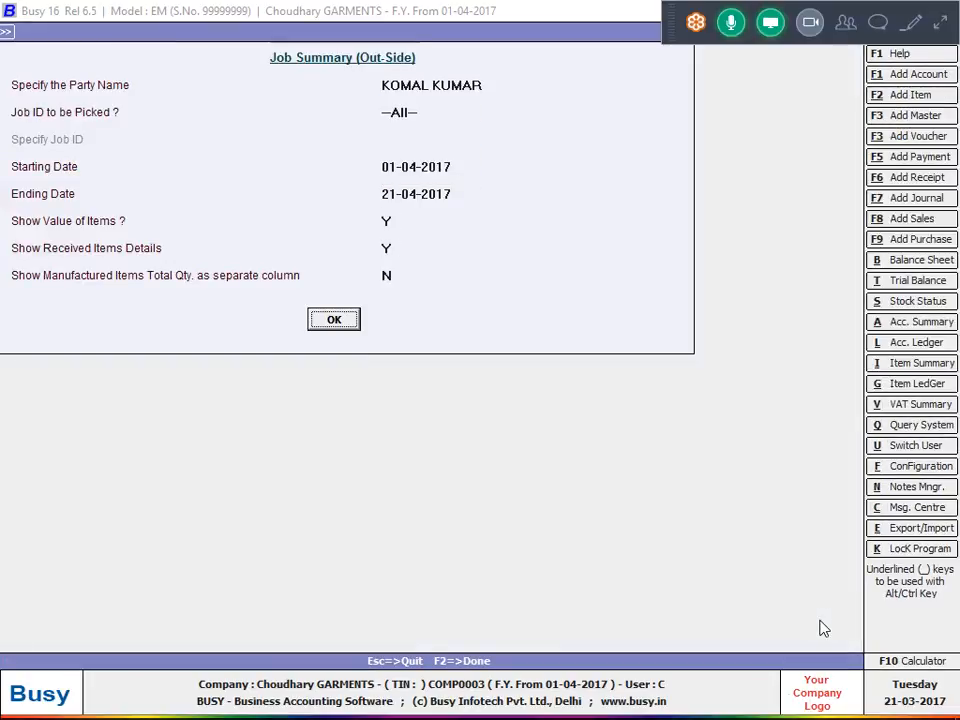
pyautogui.press('Return')
pyautogui.press('Down')
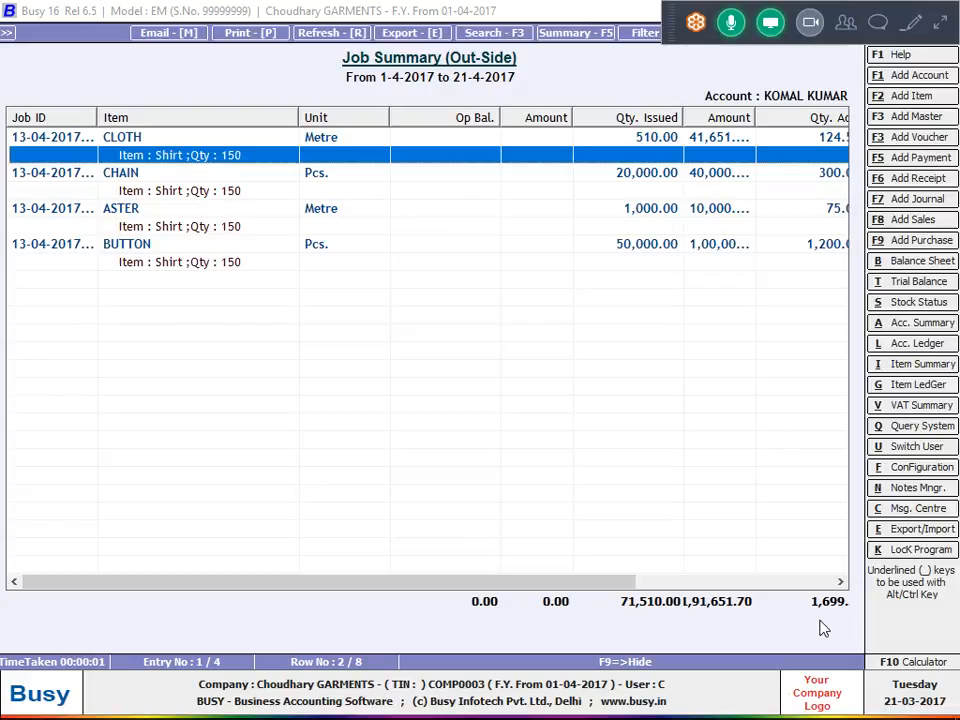
pyautogui.press('Escape')
pyautogui.press('Escape')
pyautogui.press('Escape')
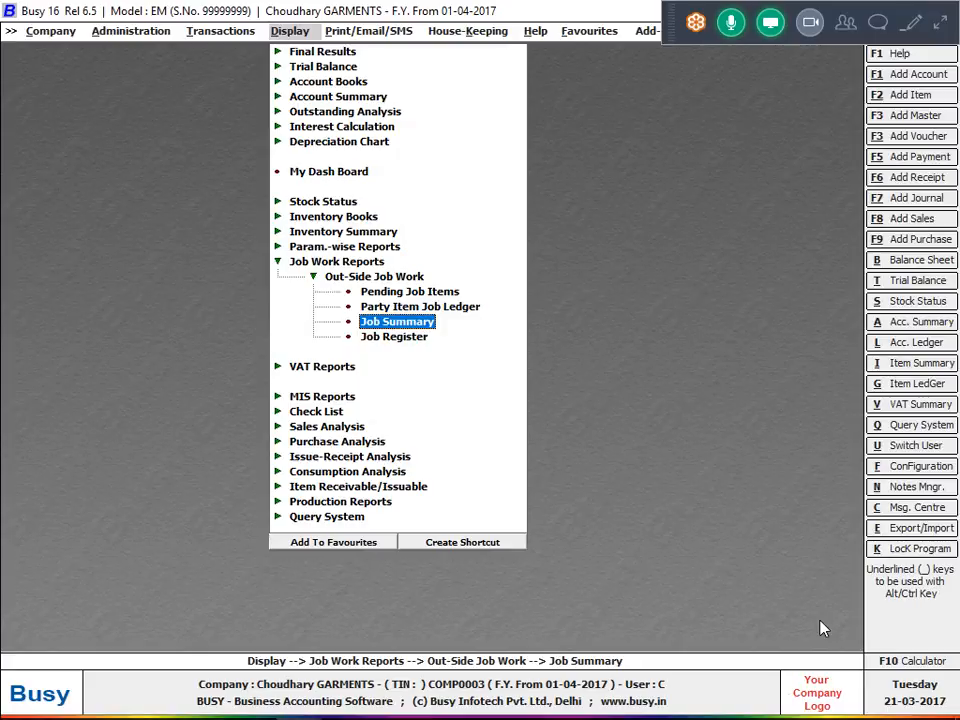
# Set up the out-side Party Item Job Ledger for the job worker and item ASTER, all job IDs, 01-04-2017 to 21-04-2017.
pyautogui.press('Up')
pyautogui.press('Up')
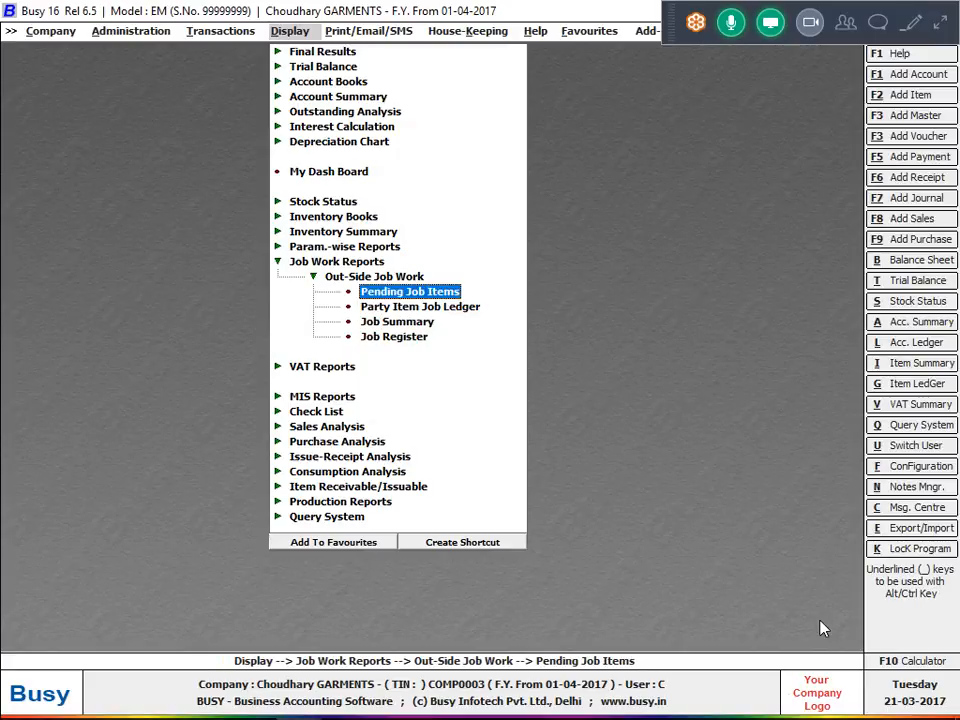
pyautogui.press('Down')
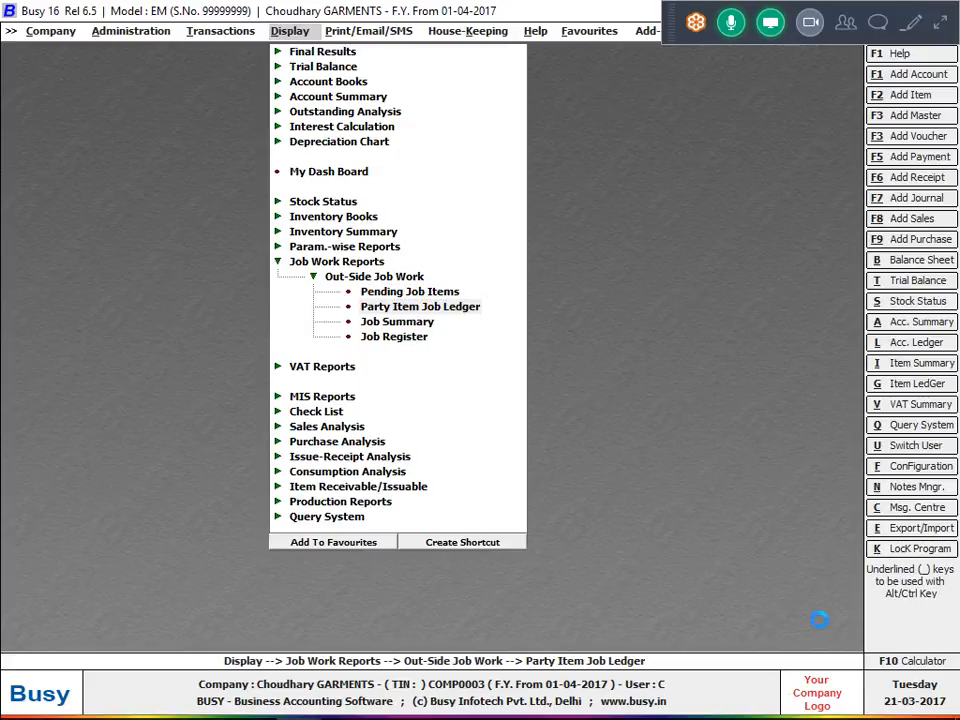
pyautogui.press('Return')
pyautogui.press('Down')
pyautogui.press('Down')
pyautogui.press('Down')
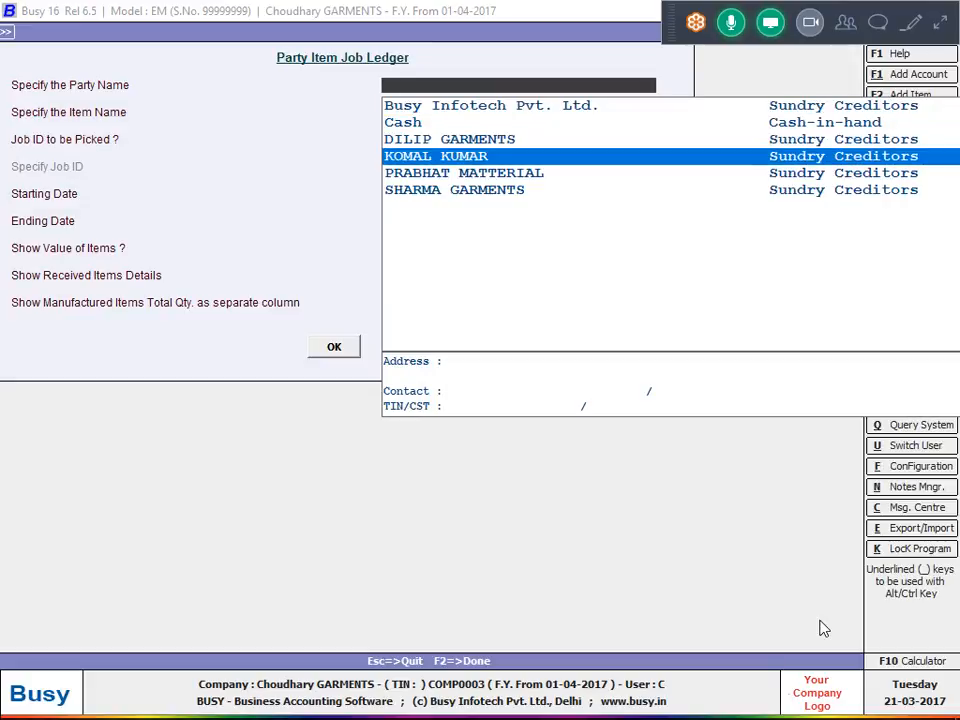
pyautogui.press('Return')
pyautogui.press('Return')
pyautogui.press('Return')
pyautogui.press('Return')
pyautogui.press('Return')
pyautogui.press('Return')
pyautogui.press('Return')
pyautogui.press('Return')
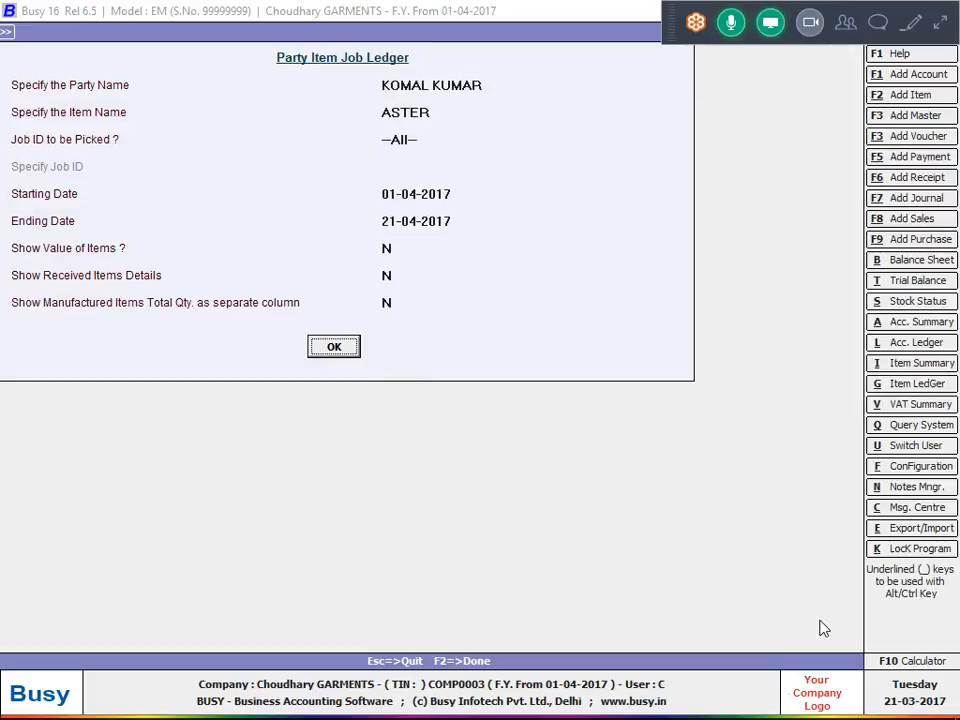
# Try the job worker's Party Item Job Ledger for item Shirt, look at the job ID choices, and exit.
pyautogui.press('Up')
pyautogui.press('Up')
pyautogui.press('Up')
pyautogui.press('Up')
pyautogui.press('Up')
pyautogui.press('Up')
pyautogui.press('Up')
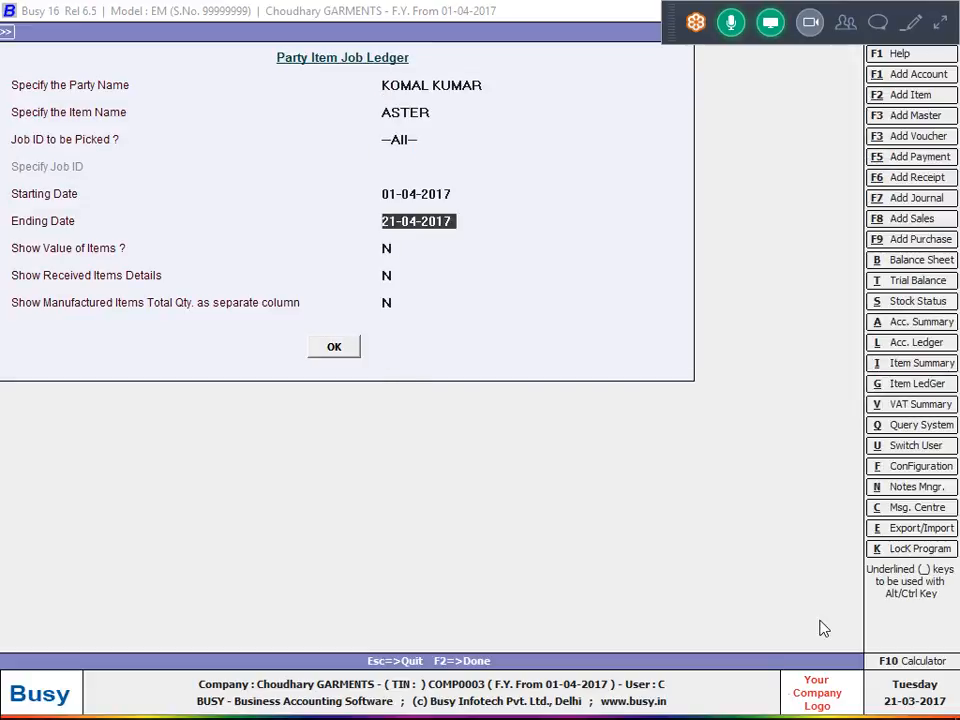
pyautogui.press('Down')
pyautogui.press('Down')
pyautogui.press('Down')
pyautogui.press('Down')
pyautogui.press('Down')
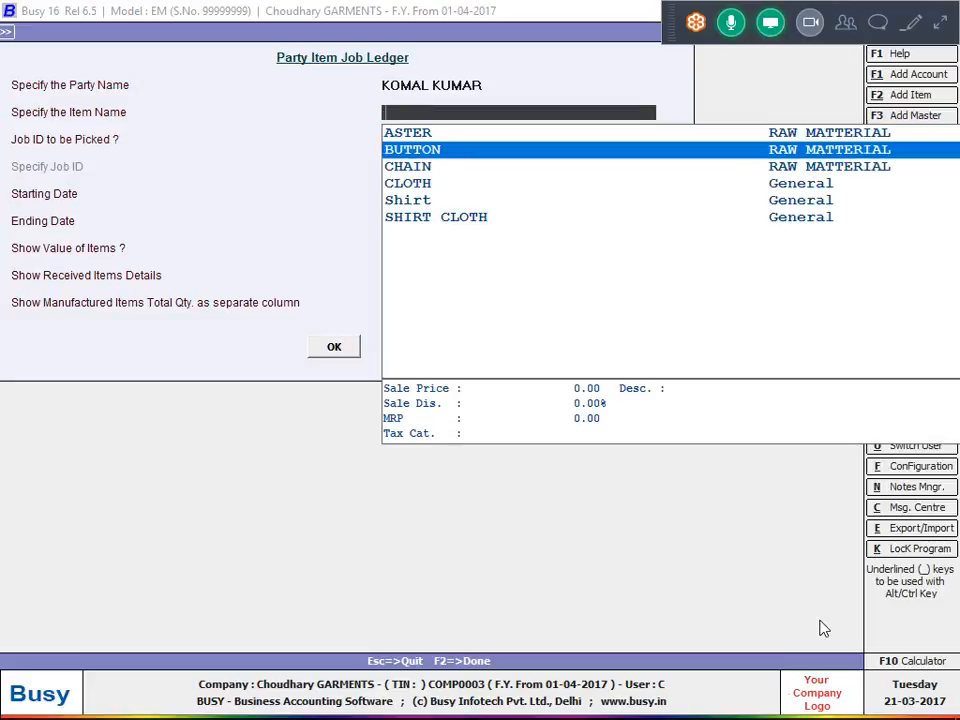
pyautogui.press('Return')
pyautogui.press('F2')
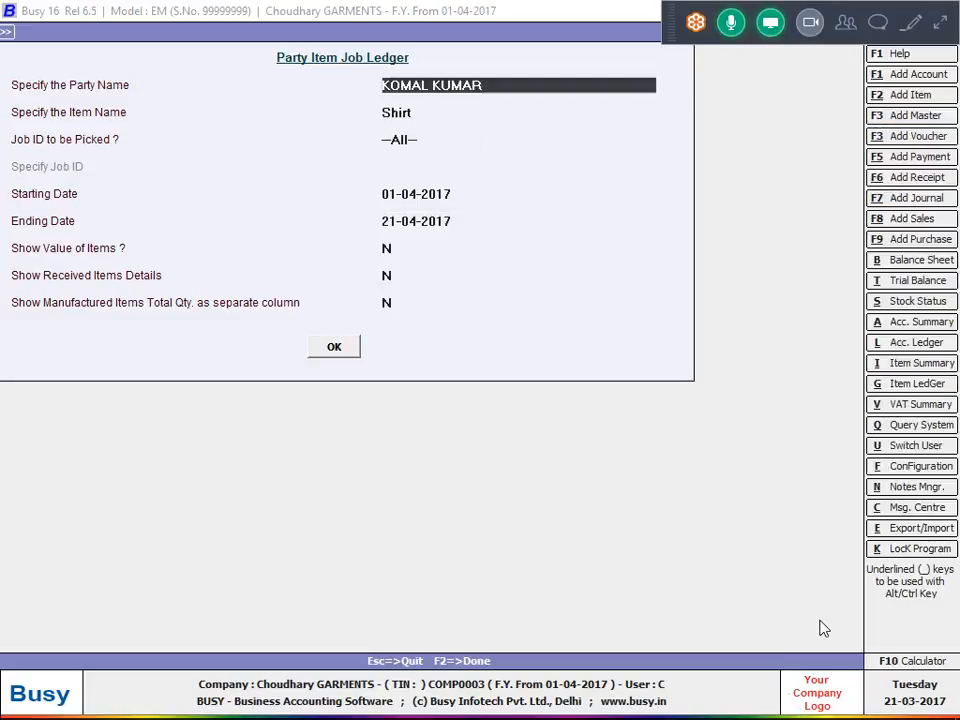
pyautogui.press('Escape')
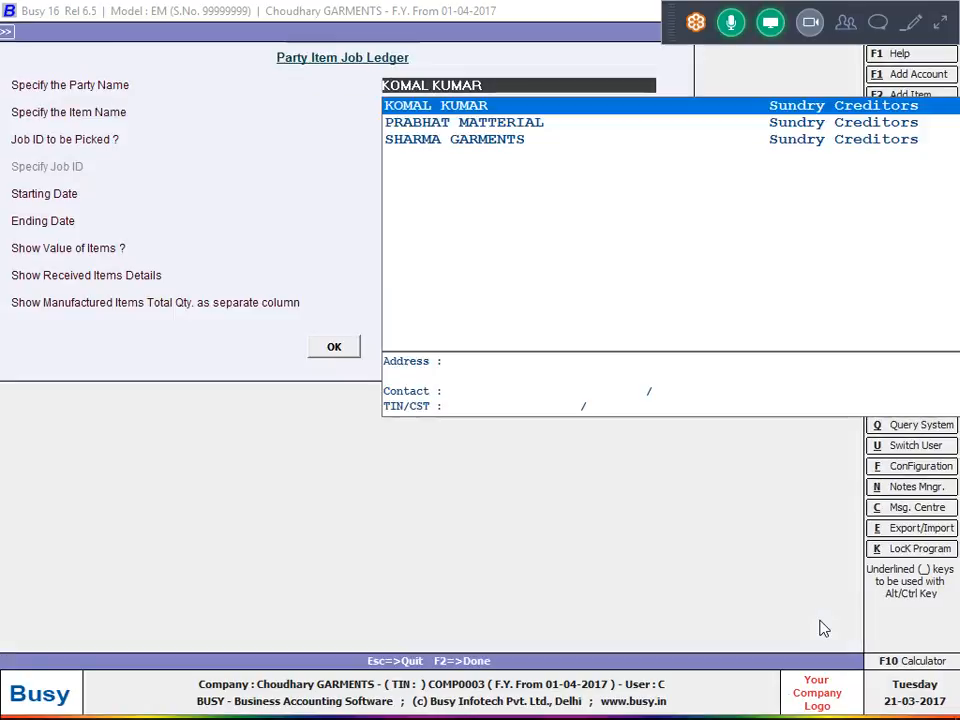
pyautogui.press('Return')
pyautogui.press('Return')
pyautogui.press('Down')
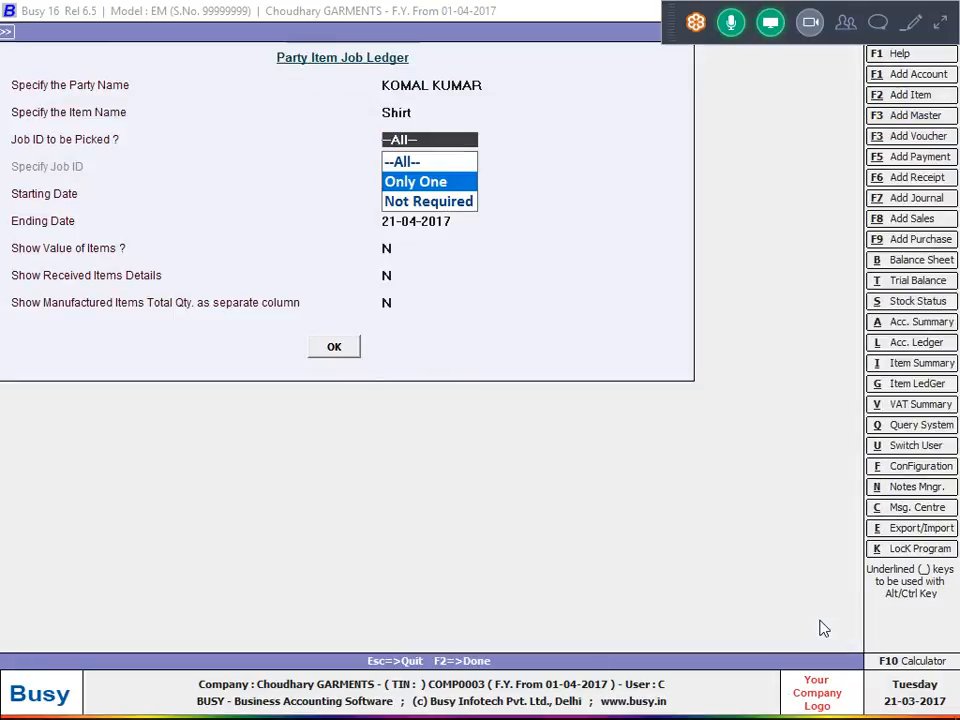
pyautogui.press('Escape')
pyautogui.press('Escape')
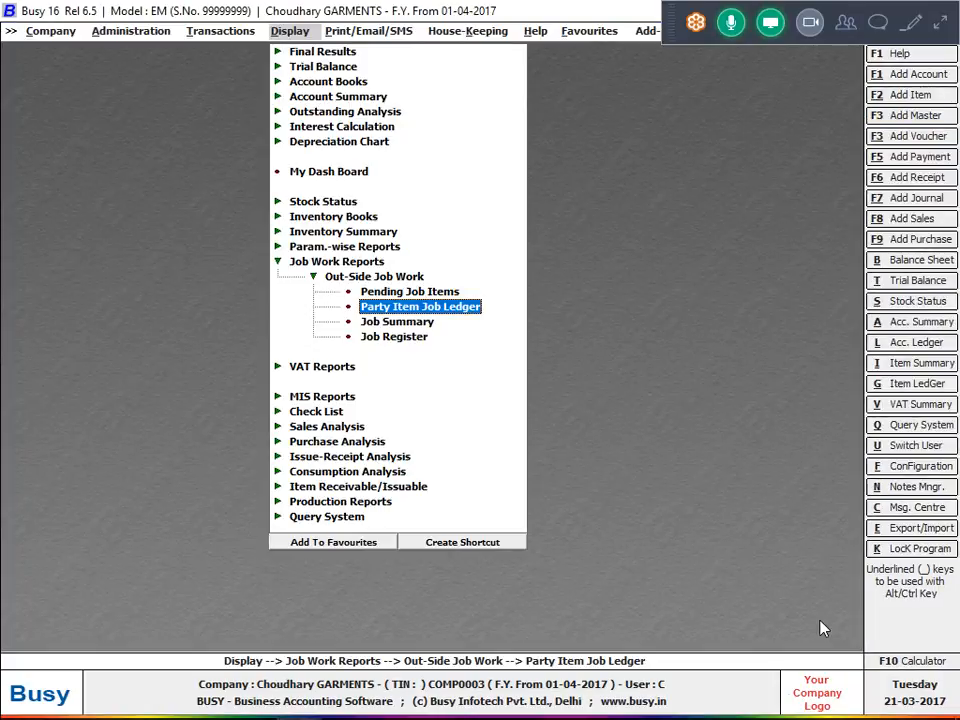
# View the item-wise out-side Pending Job Items report for all items and all job IDs as on 21-04-2017, and close it.
pyautogui.press('Up')
pyautogui.press('Return')
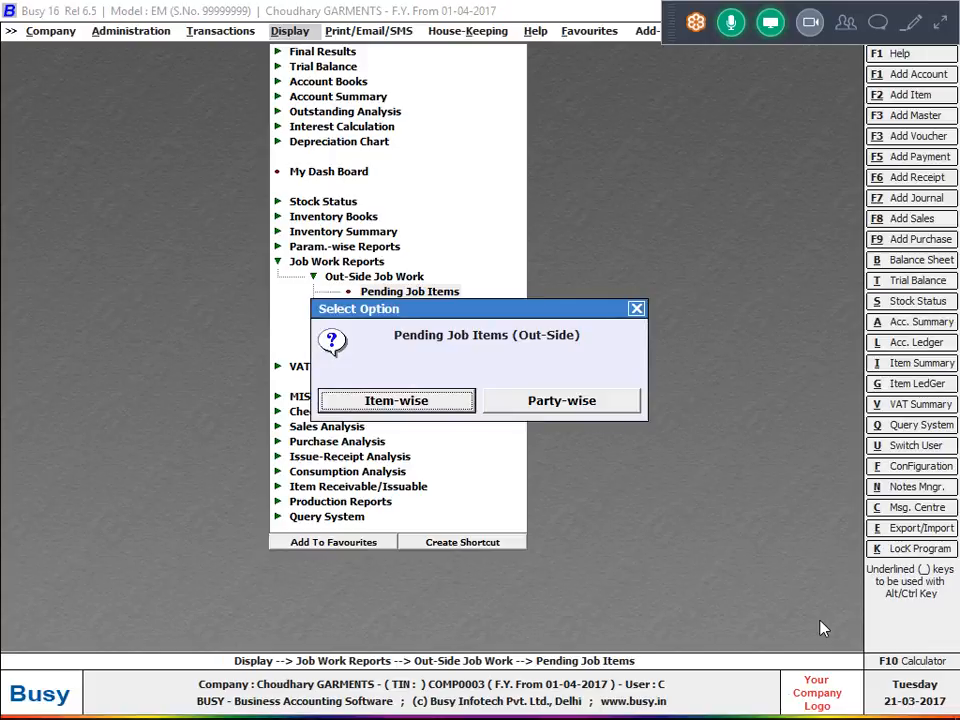
pyautogui.press('Return')
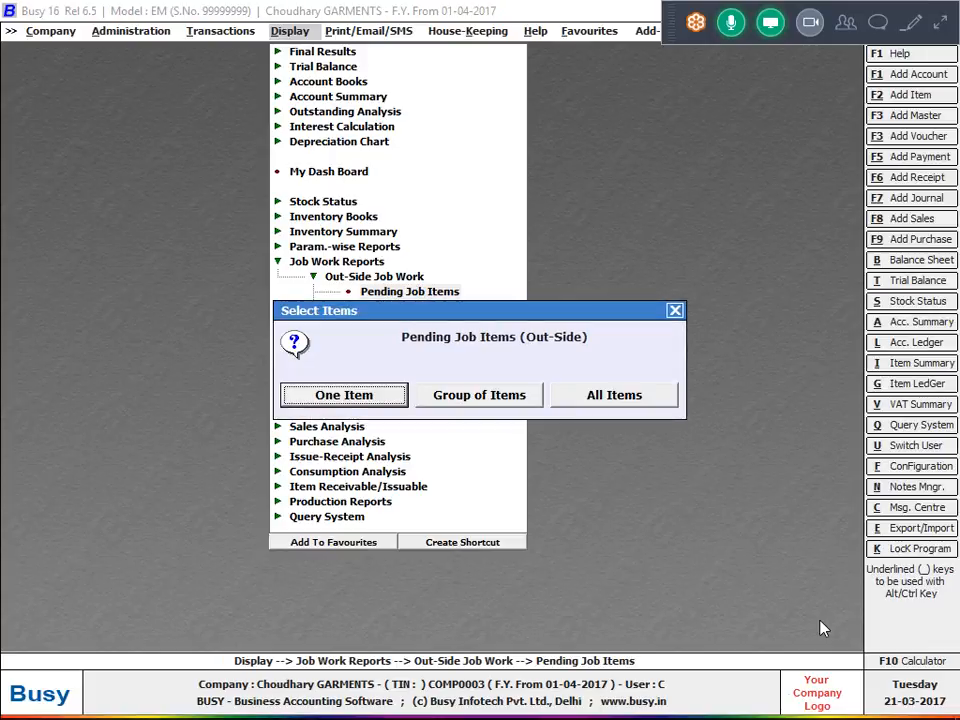
pyautogui.press('Right')
pyautogui.press('Right')
pyautogui.press('Return')
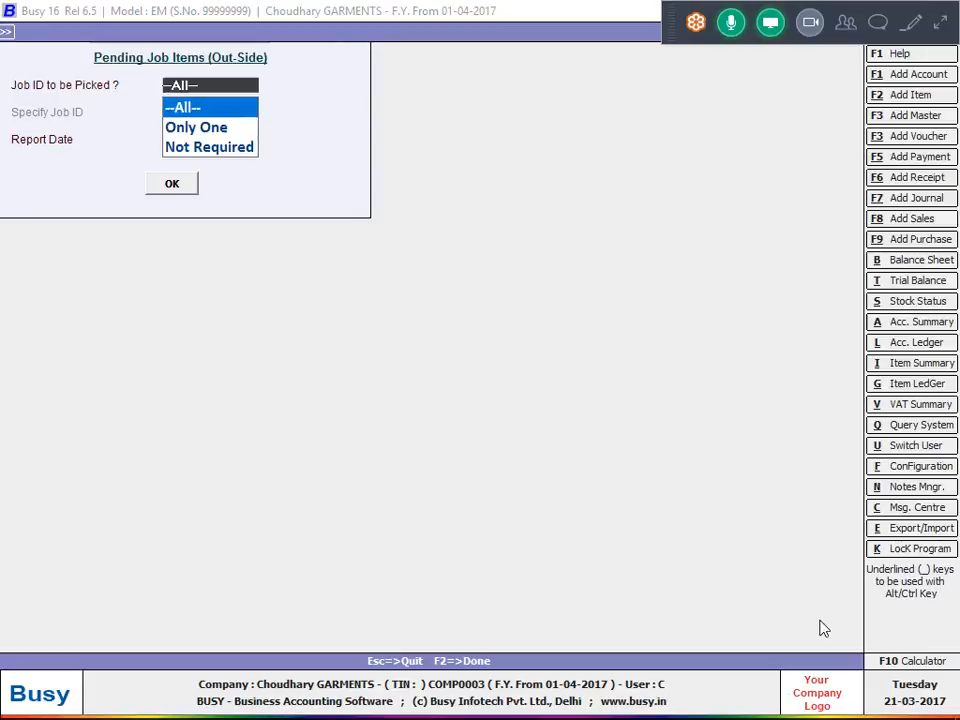
pyautogui.press('Return')
pyautogui.press('Down')
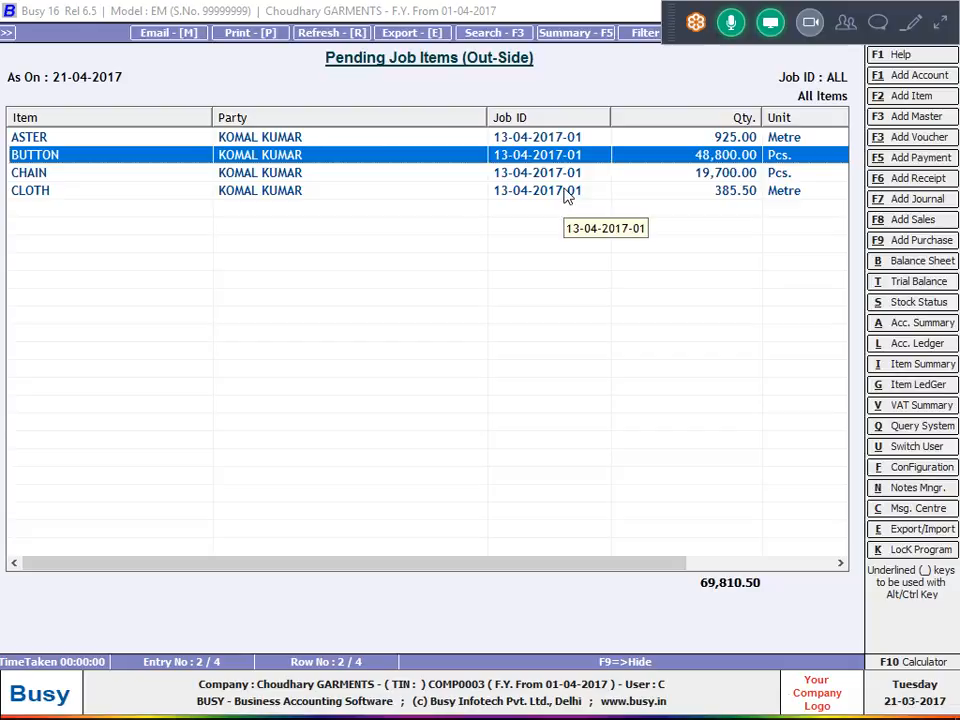
pyautogui.press('Escape')
pyautogui.press('Escape')
pyautogui.press('Escape')
pyautogui.press('Escape')
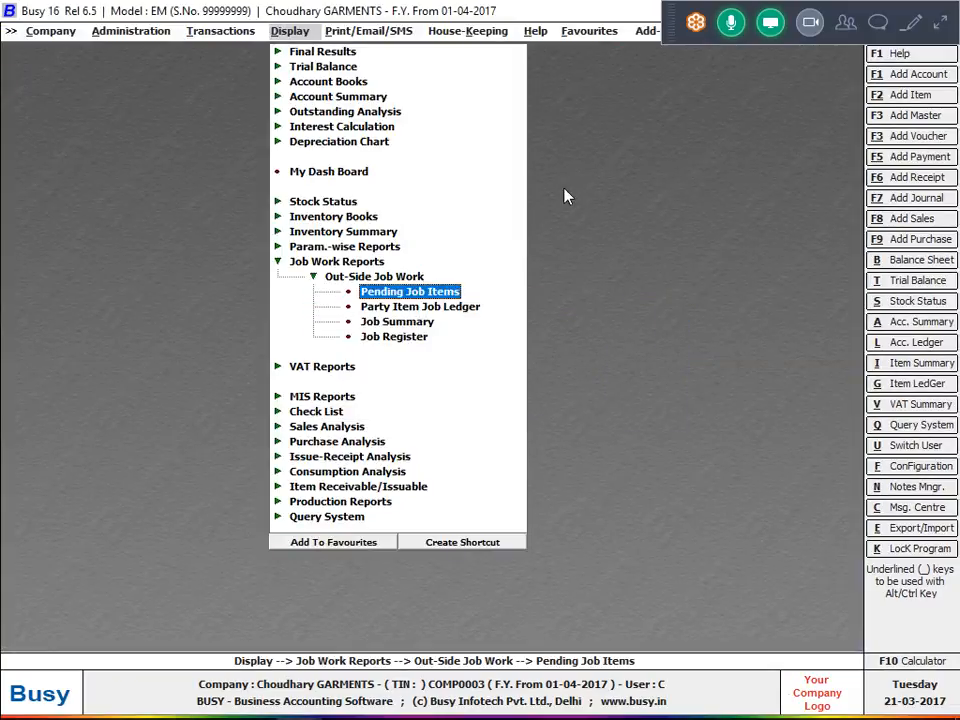
# List the Mat. Issued to Party vouchers of all series from 1-4-2017 to 21-4-2017, with material centre names and item values.
pyautogui.press('Up')
pyautogui.press('Left')
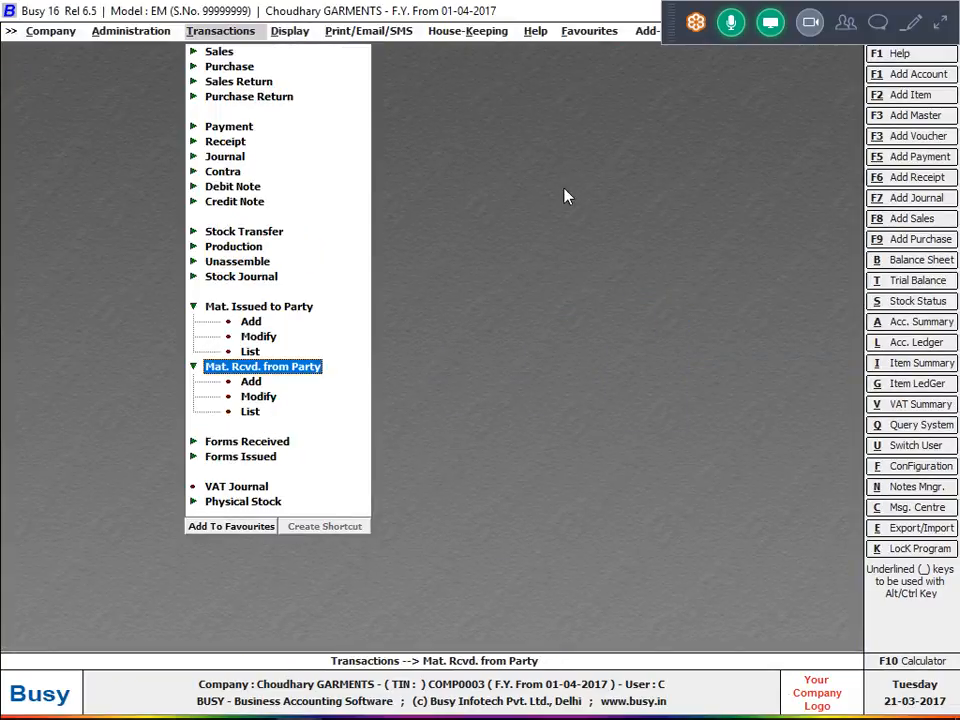
pyautogui.press('Up')
pyautogui.press('Up')
pyautogui.press('Up')
pyautogui.press('Down')
pyautogui.press('Down')
pyautogui.press('Return')
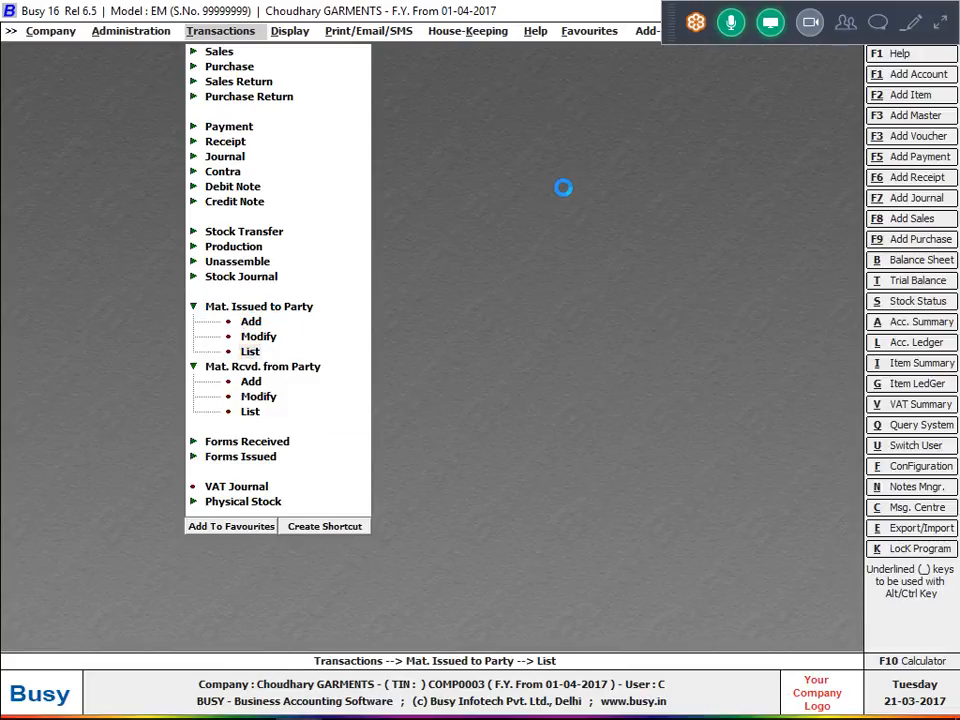
pyautogui.press('Return')
pyautogui.press('Return')
pyautogui.press('Return')
pyautogui.press('Return')
pyautogui.press('Return')
# Open the material-issued voucher 1 dated 13-04-2017 from the list, close it, and exit the voucher list.
pyautogui.press('Return')
pyautogui.press('Return')
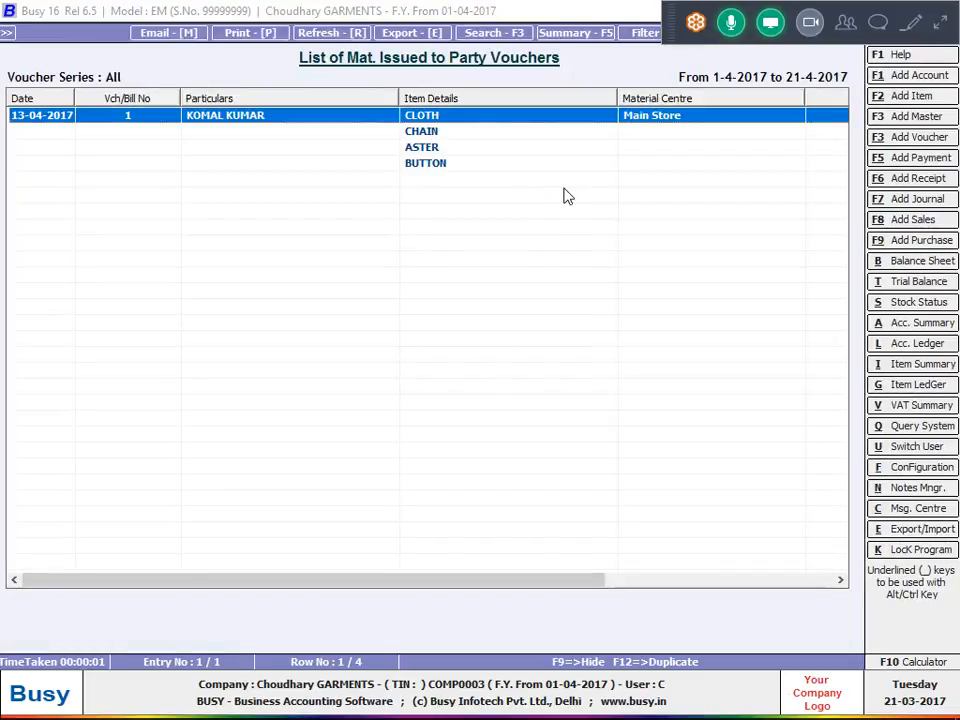
pyautogui.press('Return')
pyautogui.press('Escape')
pyautogui.press('Escape')
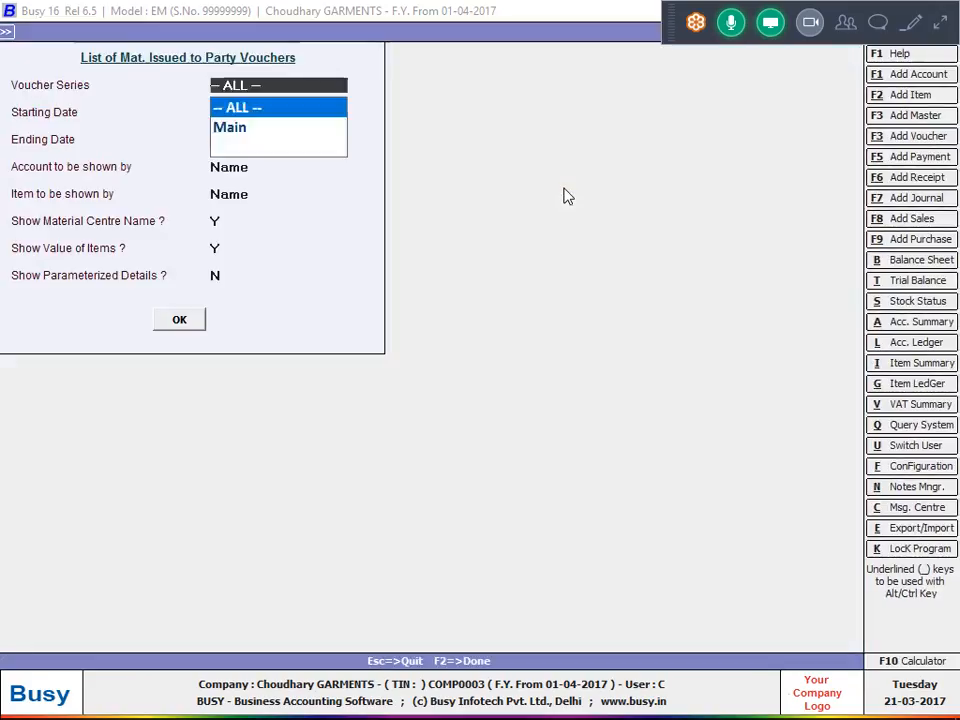
pyautogui.press('Escape')
pyautogui.press('Escape')
# Generate the detailed Parameterized Closing Stock report for all items in Main Store from 01-04-2017 to 21-04-2017.
pyautogui.press('Right')
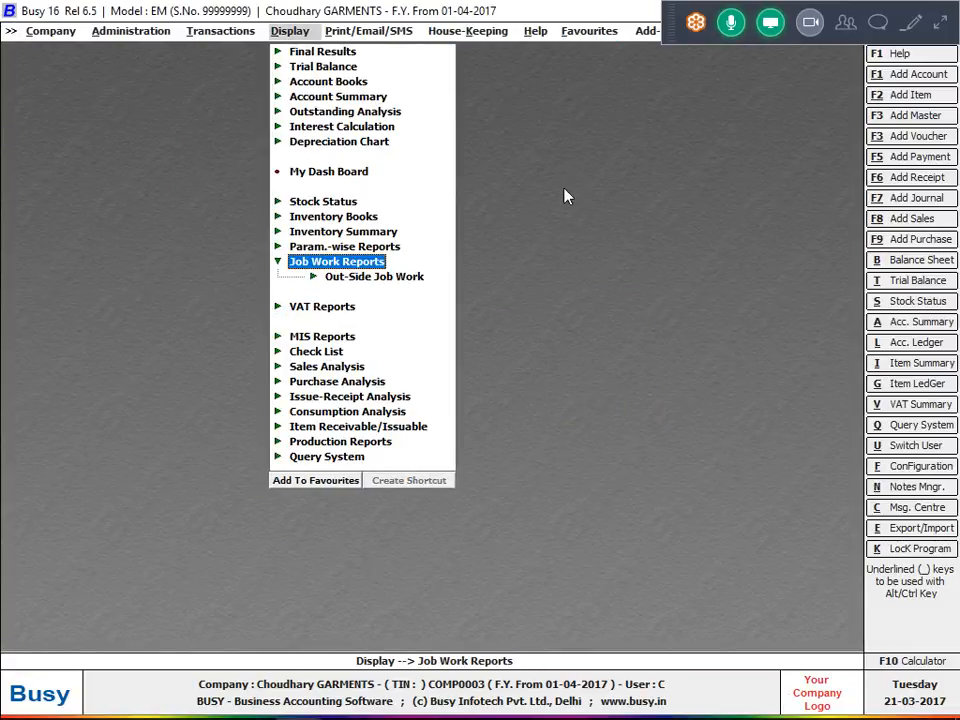
pyautogui.press('Down')
pyautogui.press('Up')
pyautogui.press('Up')
pyautogui.press('Right')
pyautogui.press('Down')
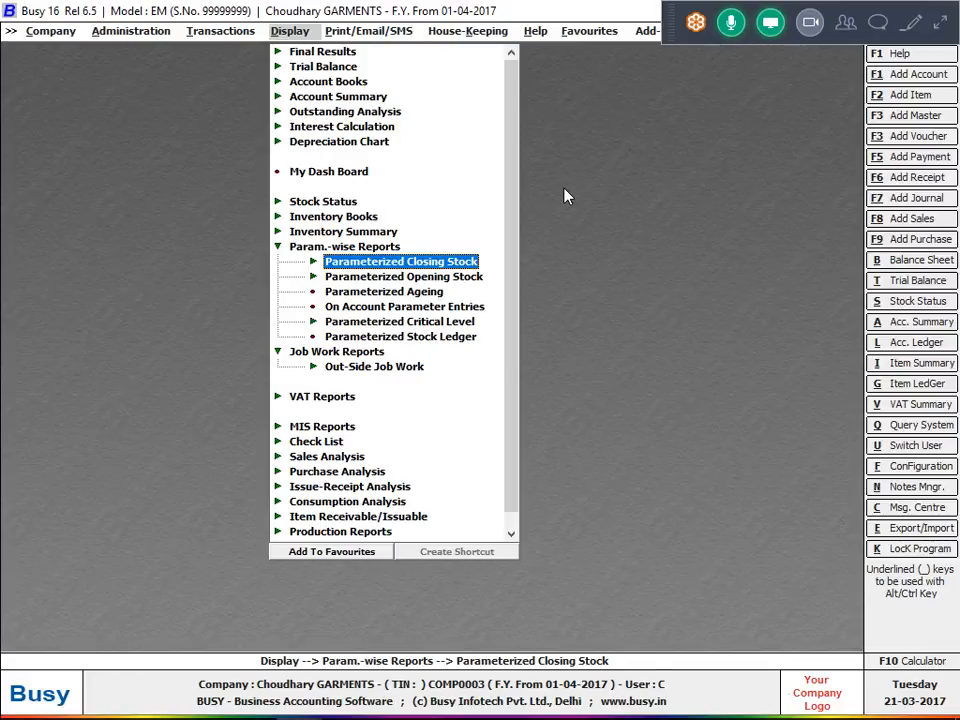
pyautogui.press('Right')
pyautogui.press('Down')
pyautogui.press('Return')
pyautogui.press('Return')
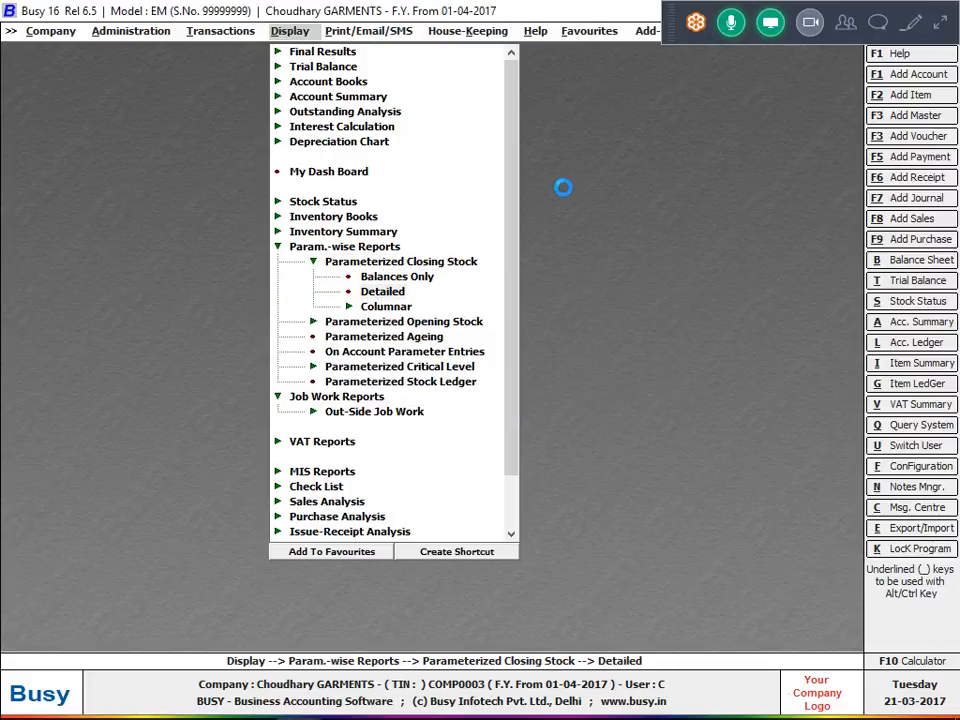
pyautogui.press('Return')
pyautogui.press('F2')
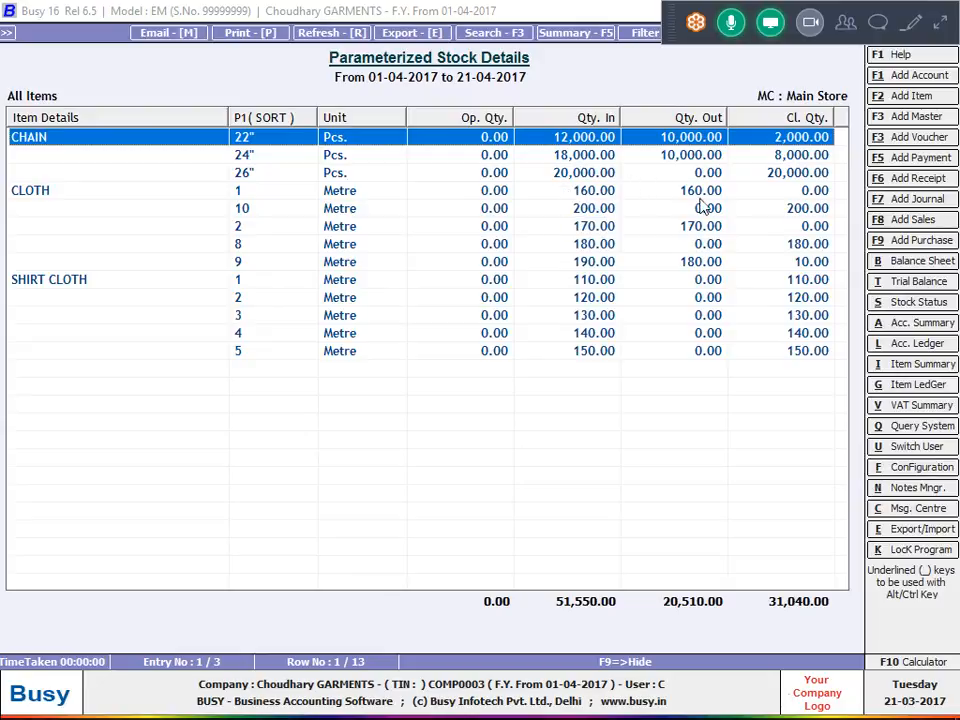
# Check the issued and closing quantities of the CLOTH sorts 1 and 10, and close the Parameterized Stock Details report.
pyautogui.click(710, 212)
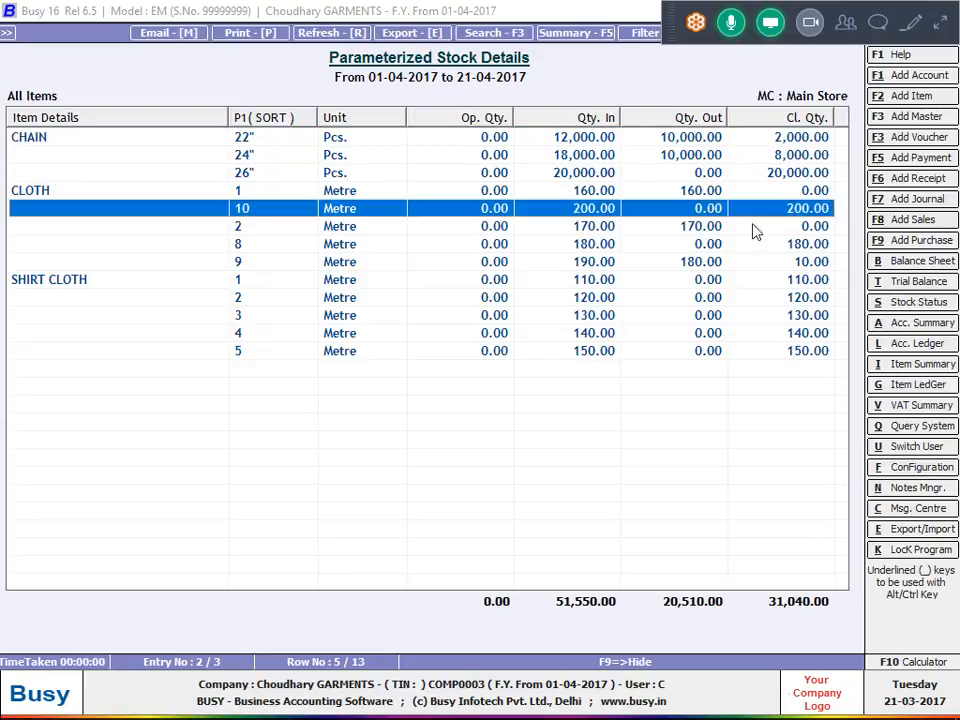
pyautogui.click(826, 190)
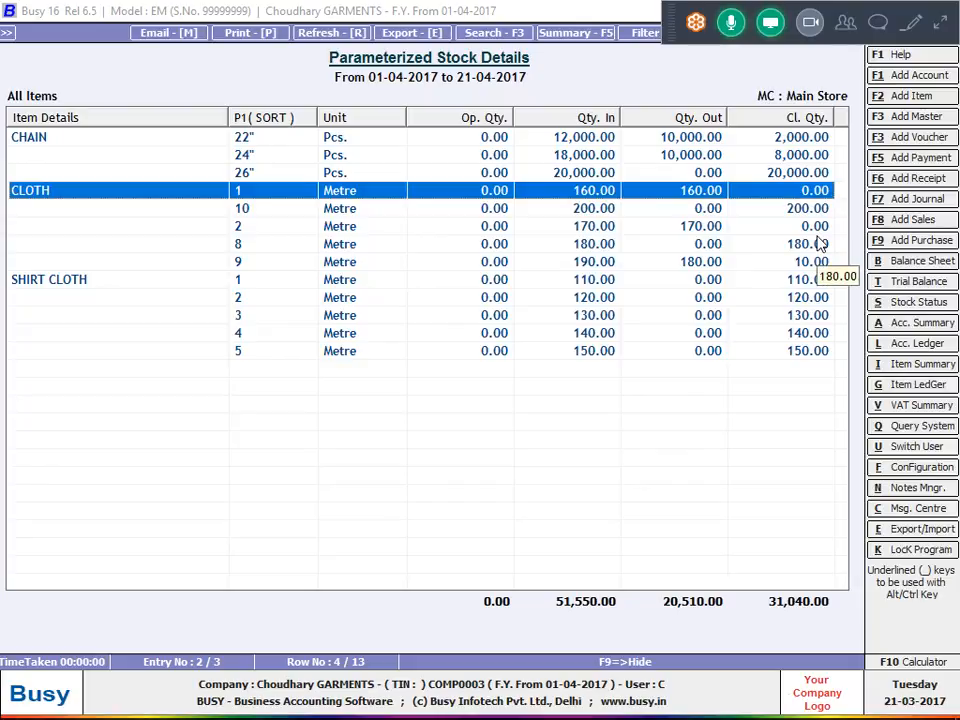
pyautogui.press('Escape')
pyautogui.press('Escape')
pyautogui.press('Escape')
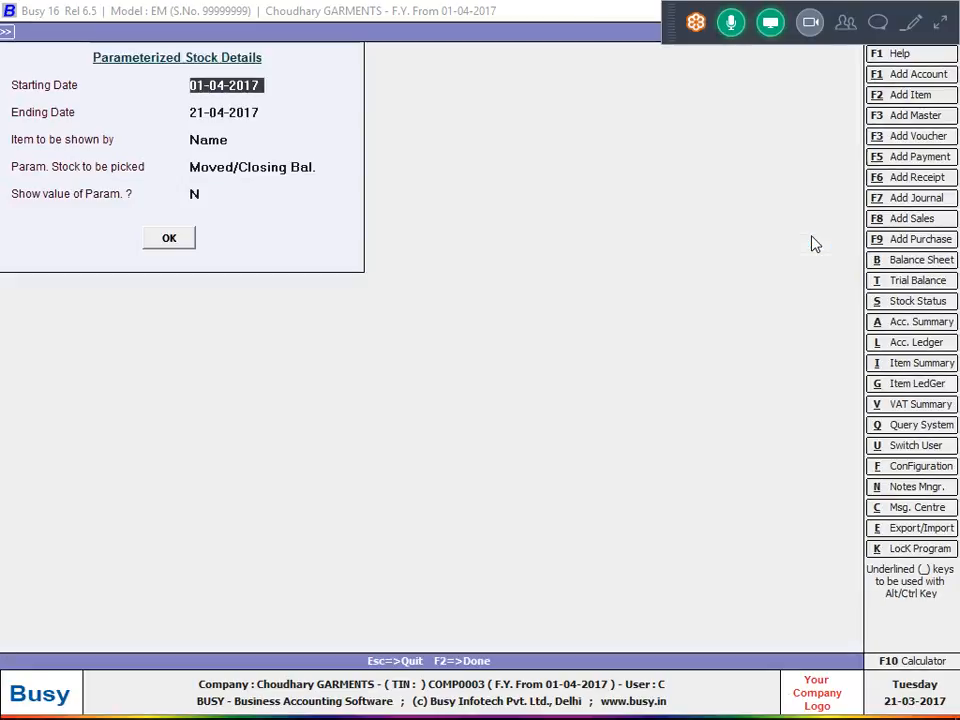
# Generate the balances-only Parameterized Closing Stock report as on 21-04-2017, showing items by name and including non-parameterized items, and close it.
pyautogui.press('Up')
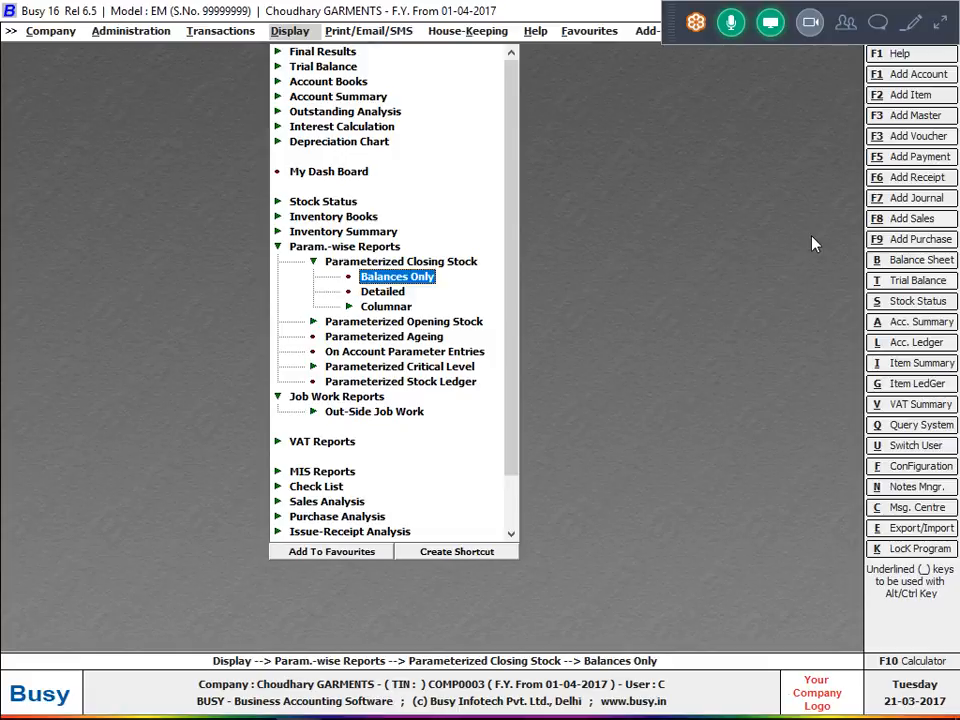
pyautogui.press('Return')
pyautogui.press('Return')
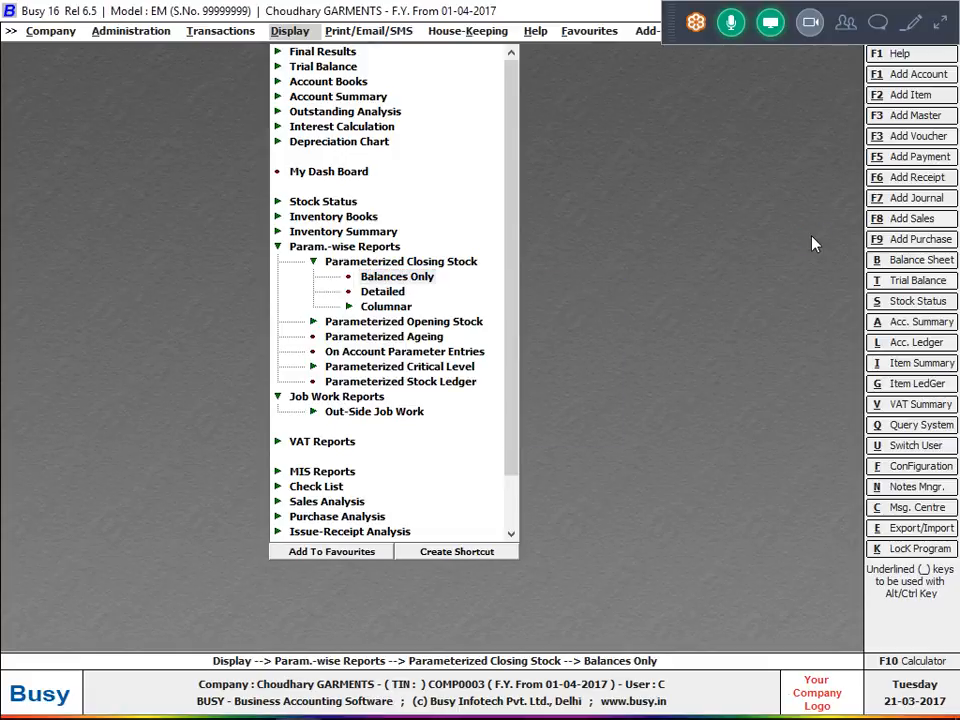
pyautogui.press('Return')
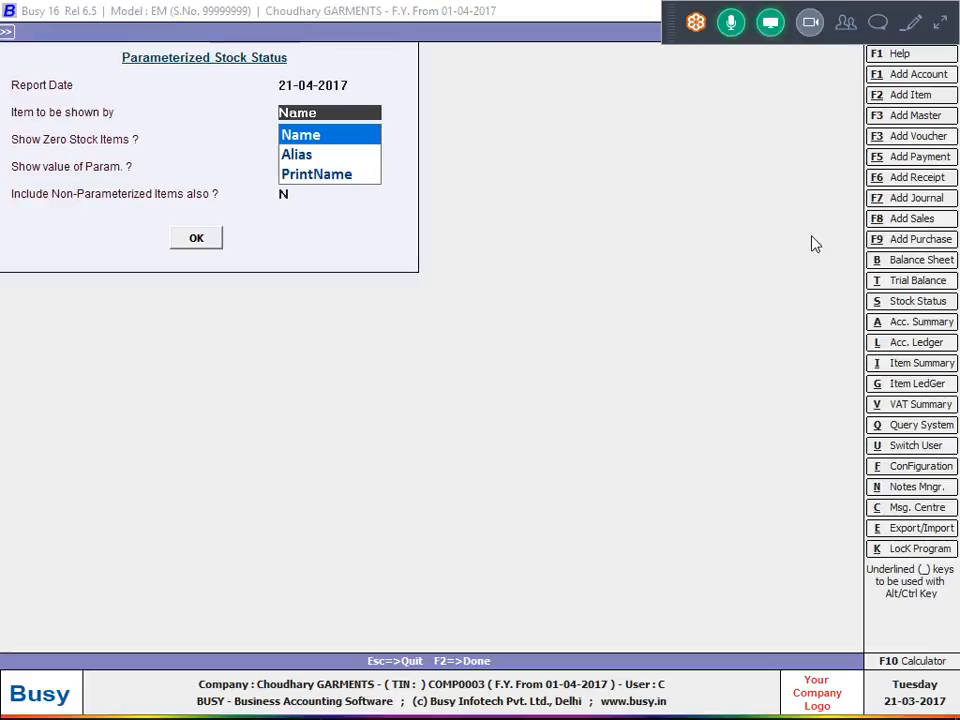
pyautogui.press('Return')
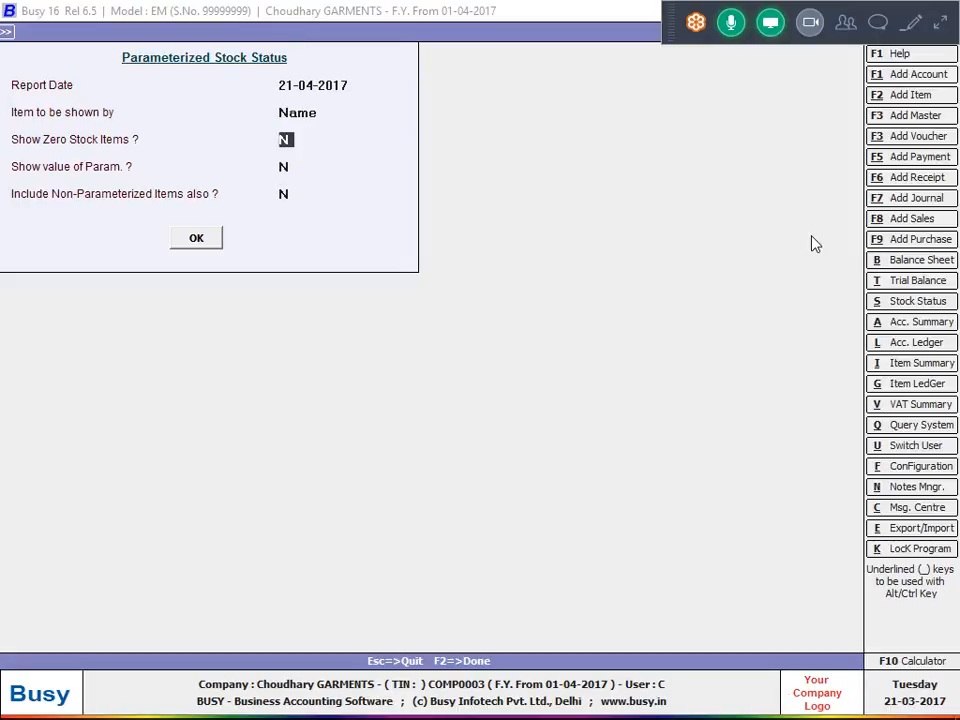
pyautogui.press('Return')
pyautogui.press('Return')
pyautogui.write('y')
pyautogui.press('Return')
pyautogui.press('Return')
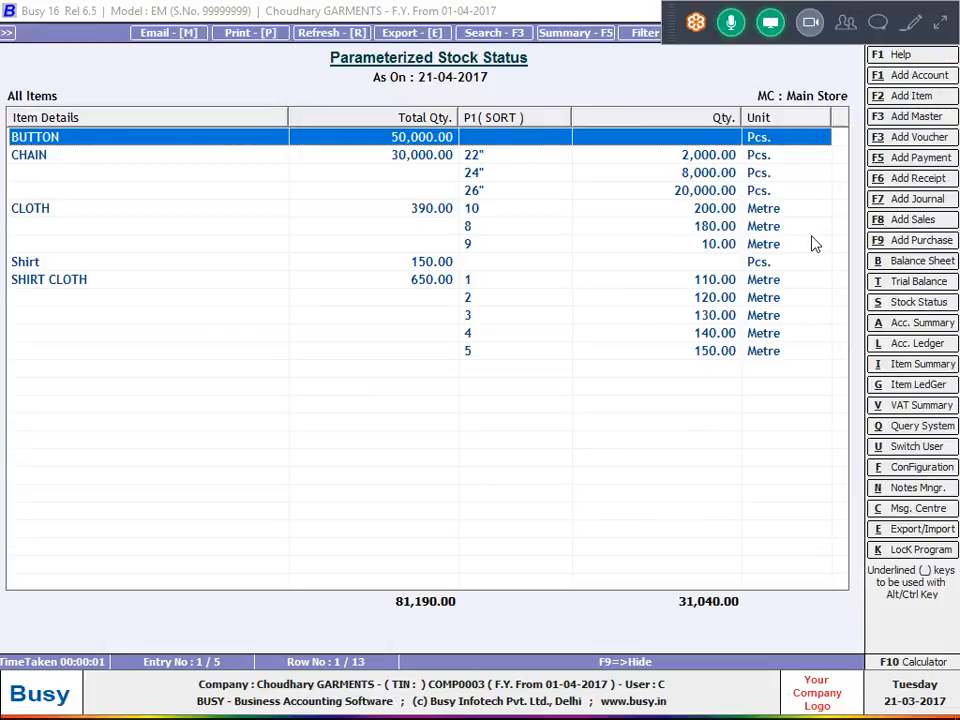
pyautogui.press('Escape')
pyautogui.press('Escape')
pyautogui.press('Escape')
pyautogui.press('Escape')
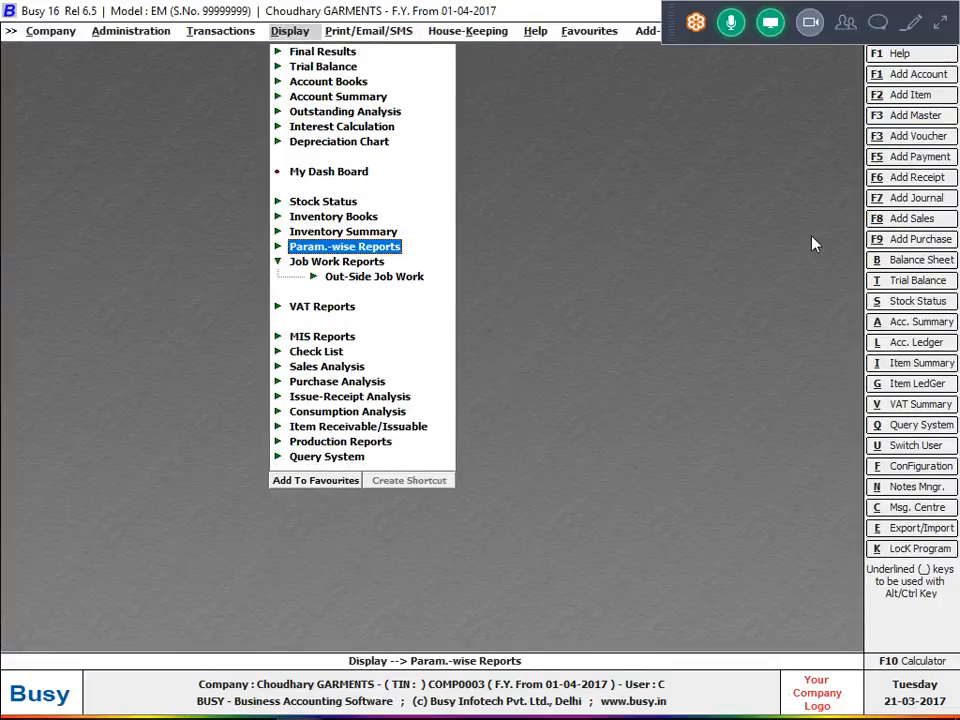
pyautogui.press('Left')
pyautogui.press('Up')
pyautogui.press('Up')
pyautogui.press('Up')
pyautogui.press('Up')
pyautogui.press('Up')
pyautogui.press('Up')
pyautogui.press('Up')
pyautogui.press('Up')
pyautogui.press('Up')
pyautogui.press('Up')
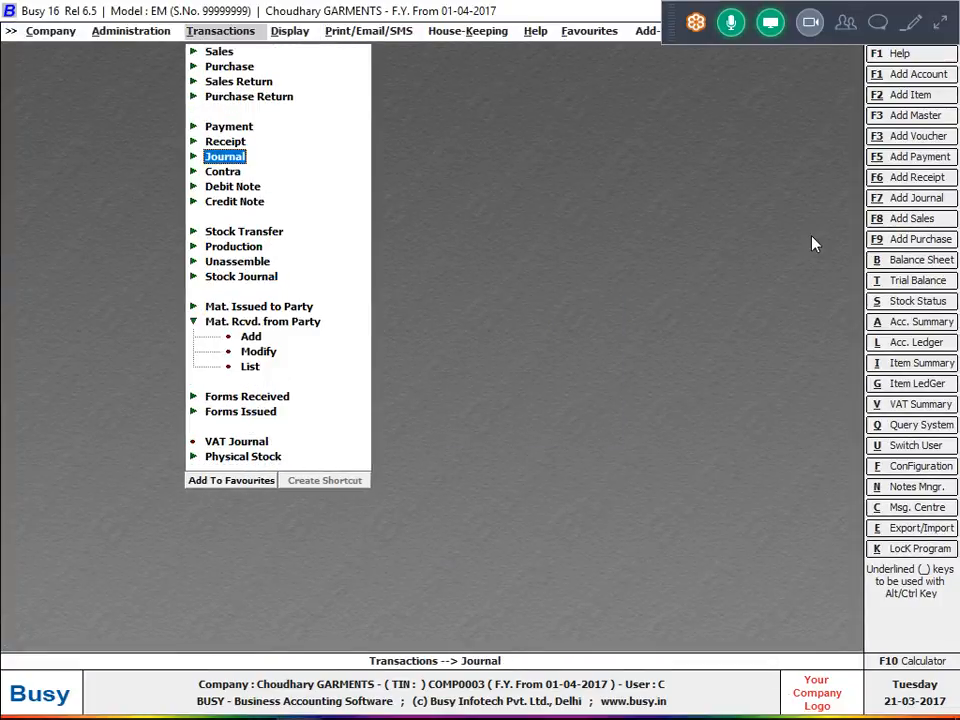
pyautogui.press('Return')
pyautogui.press('Return')
pyautogui.press('Return')
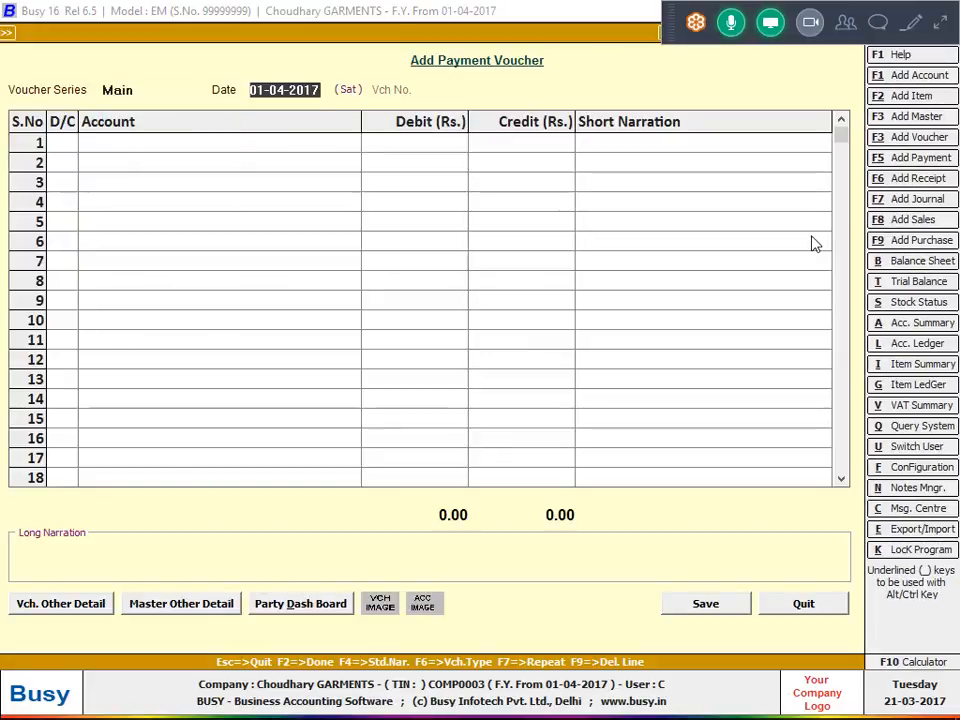
pyautogui.write('29')
pyautogui.press('Return')
pyautogui.press('Return')
pyautogui.write('K')
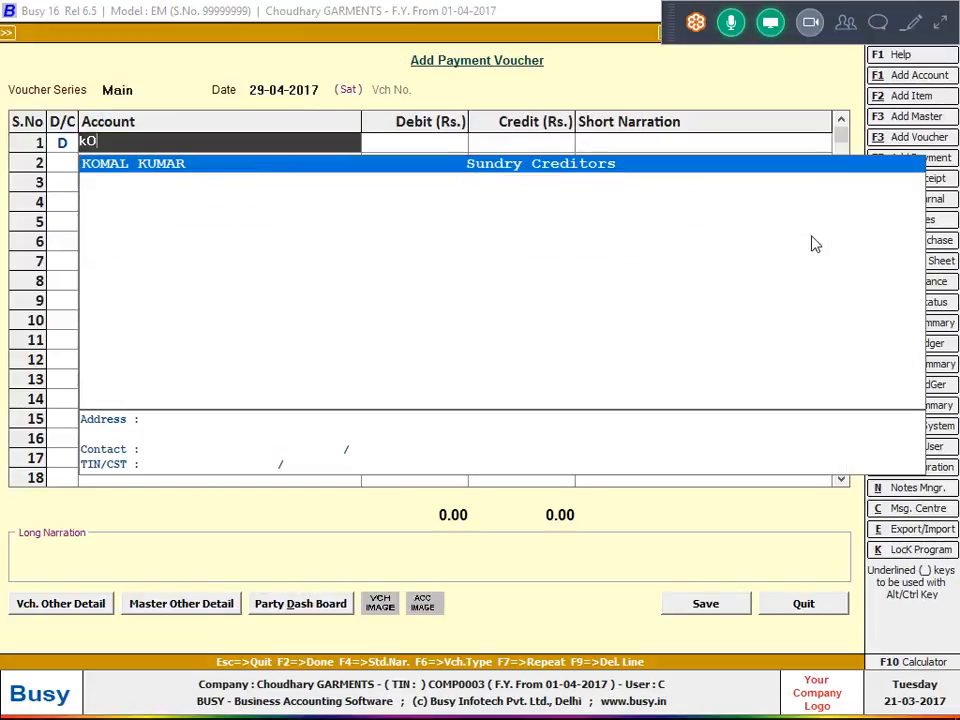
pyautogui.press('Return')
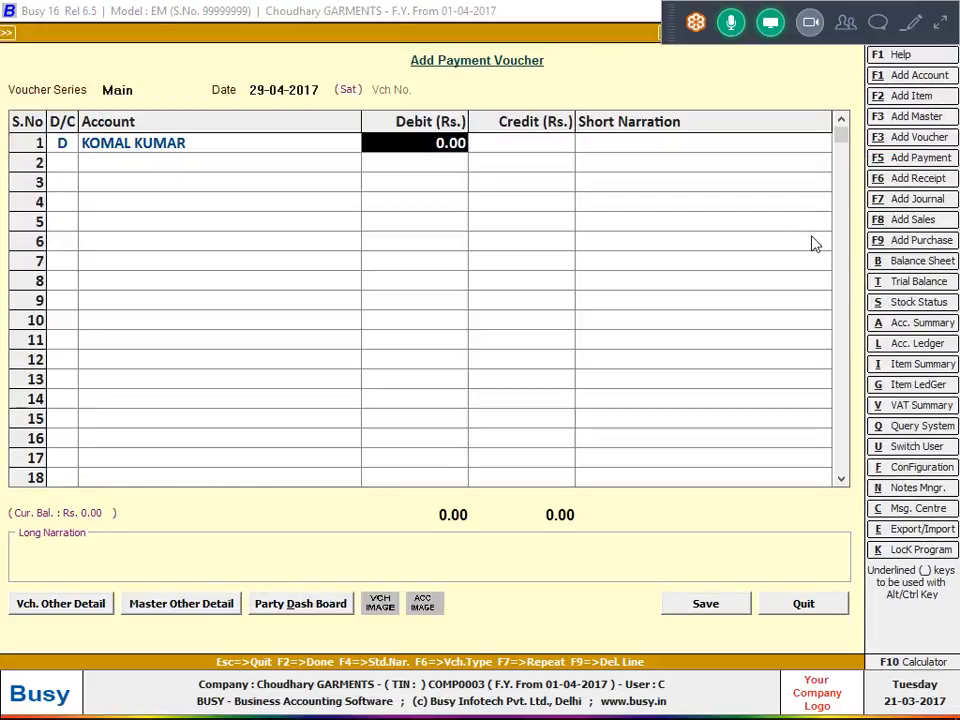
pyautogui.press('Escape')
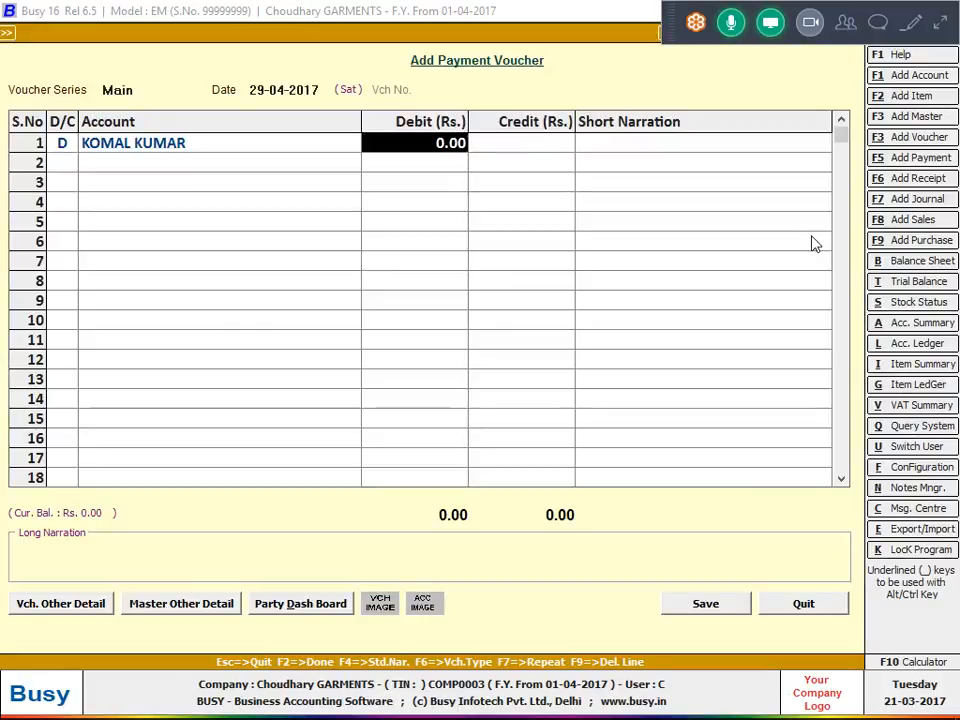
pyautogui.press('Left')
# Display the account ledger of the job-work party from 01-04-2017 to 21-04-2017 with long narration.
pyautogui.hotkey('alt', 'l')
pyautogui.write('K')
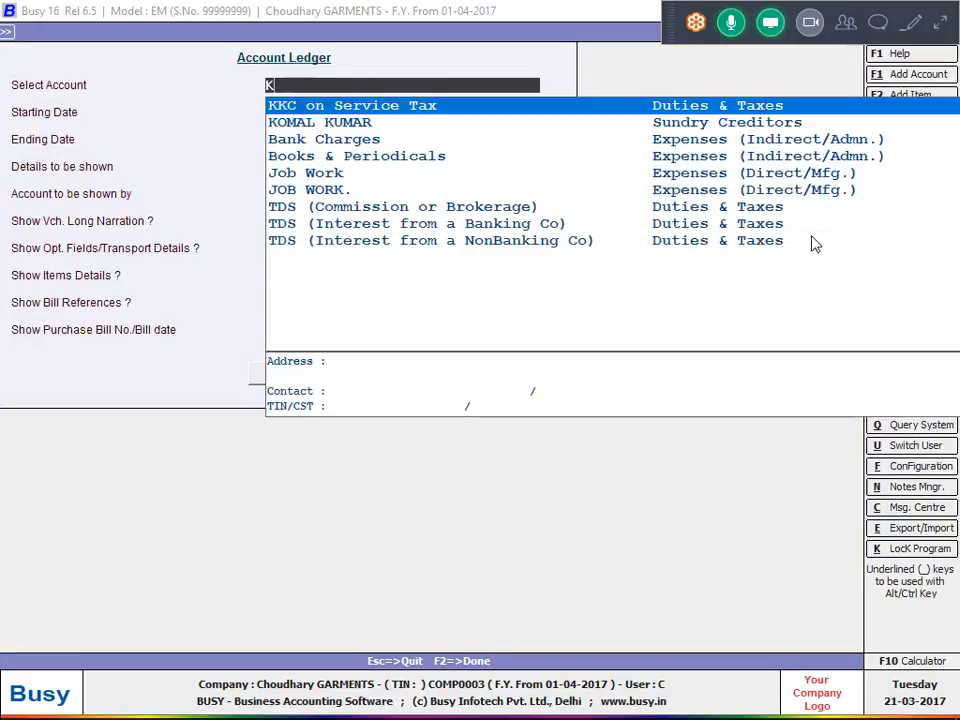
pyautogui.press('Down')
pyautogui.press('Return')
pyautogui.press('Return')
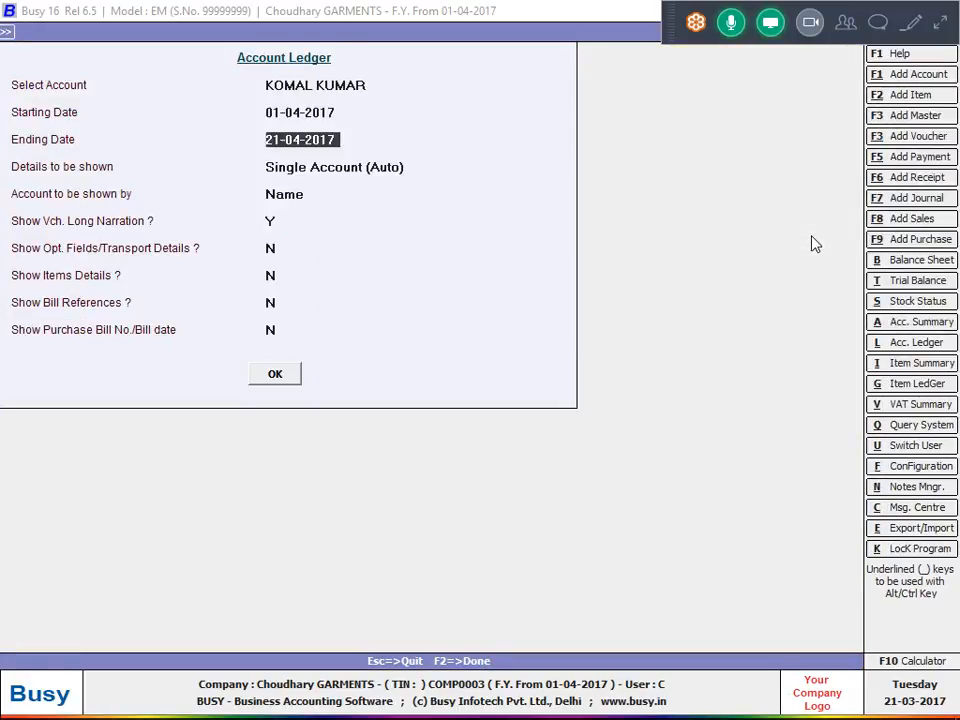
pyautogui.press('Return')
pyautogui.press('Return')
pyautogui.press('Return')
pyautogui.press('Return')
pyautogui.press('F2')
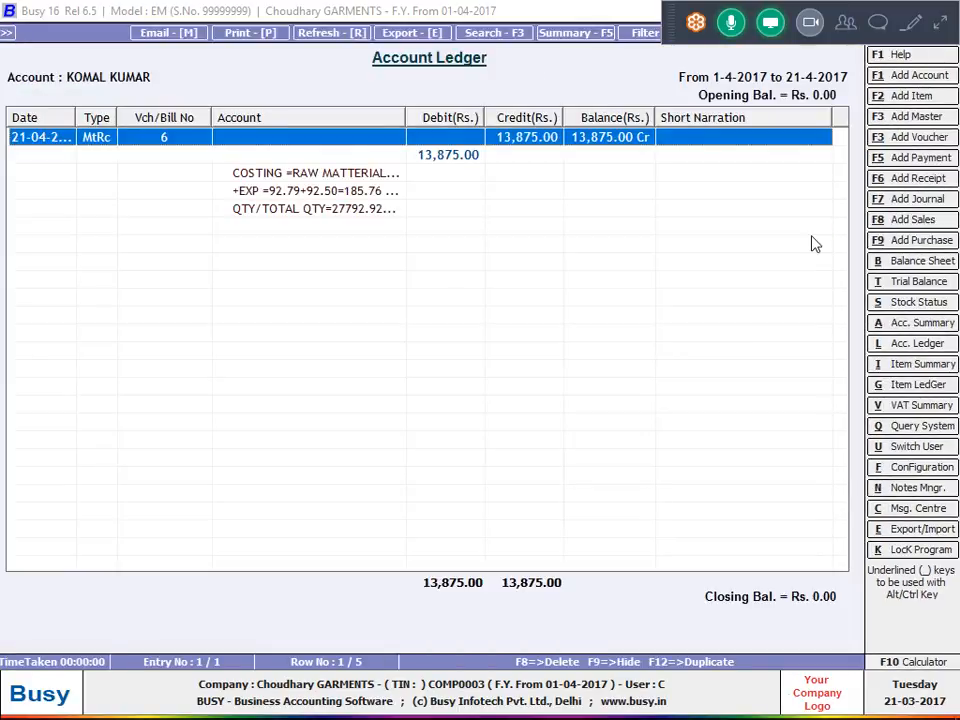
# Open material-received voucher 6 from the ledger, check the posting account of its job work bill sundry, and close the voucher.
pyautogui.press('Down')
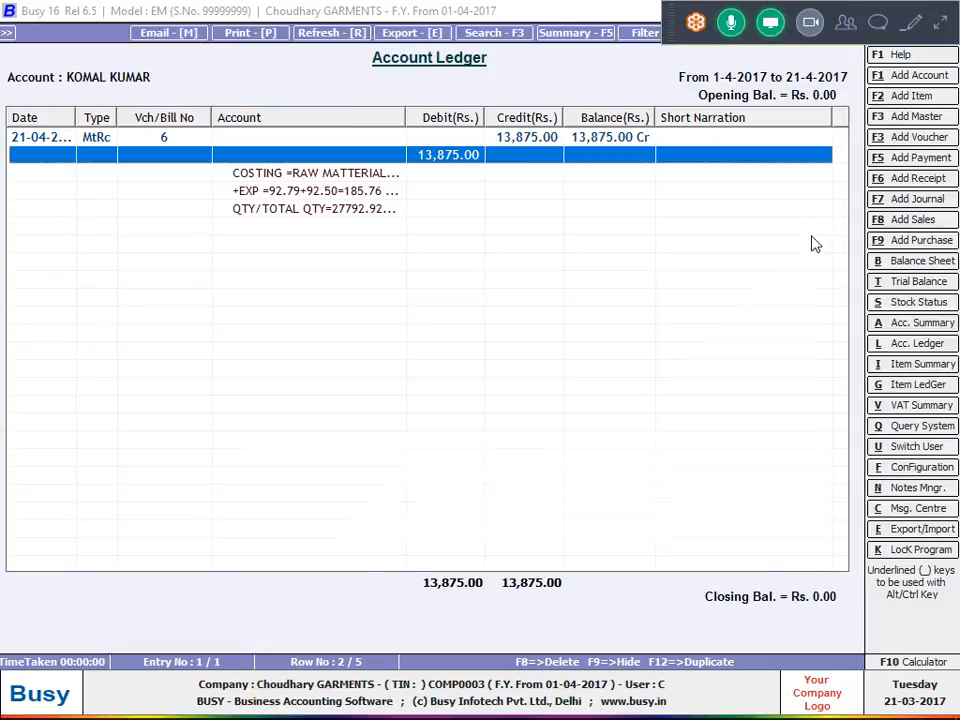
pyautogui.press('Return')
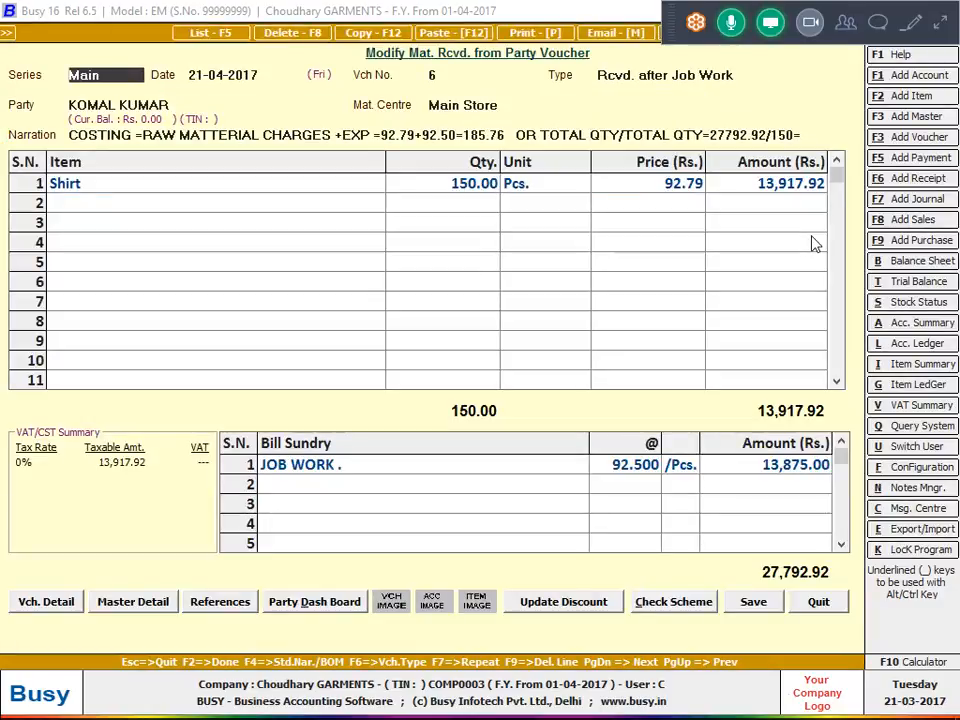
pyautogui.click(301, 471)
pyautogui.press('Return')
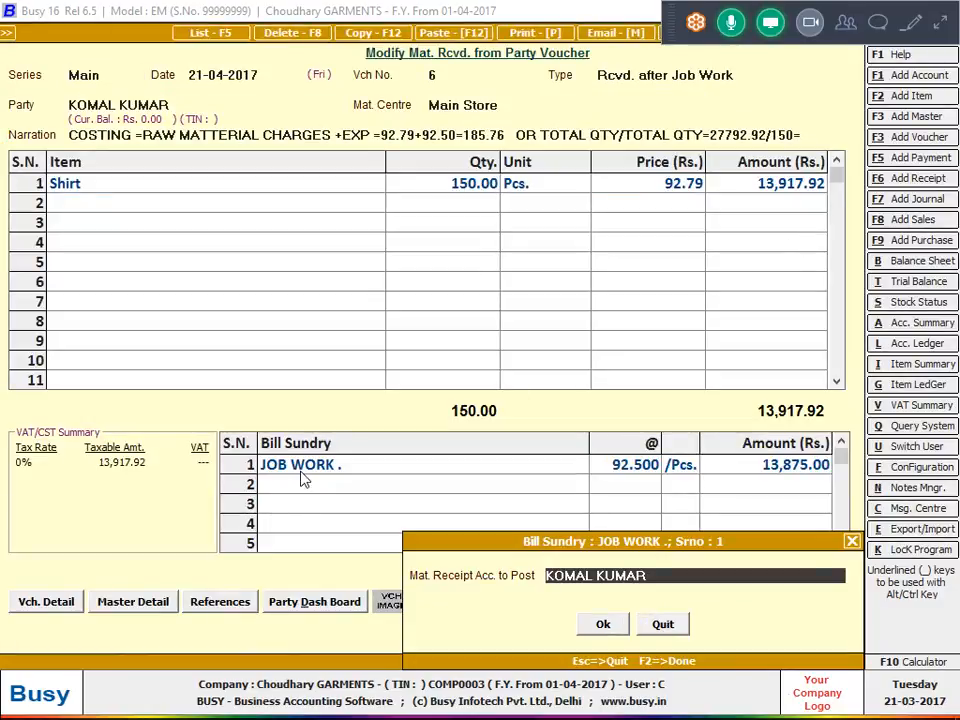
pyautogui.press('space')
pyautogui.press('Return')
# In voucher 6's JOB WORK . bill sundry master, specify Job Work as the material receipt account head to post, and save.
pyautogui.press('Return')
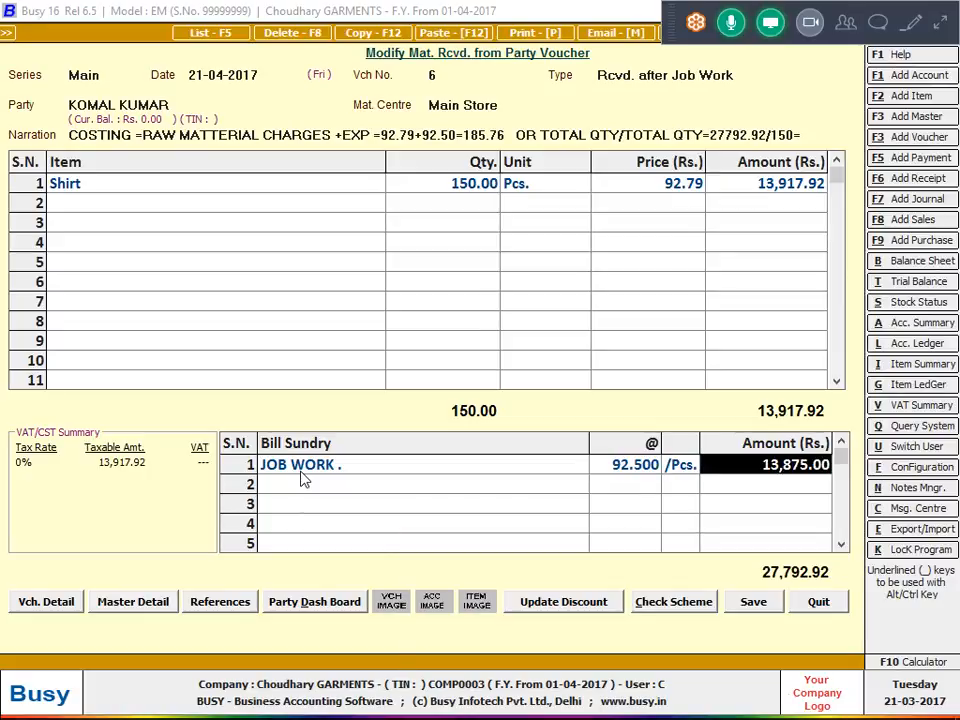
pyautogui.press('Escape')
pyautogui.press('Return')
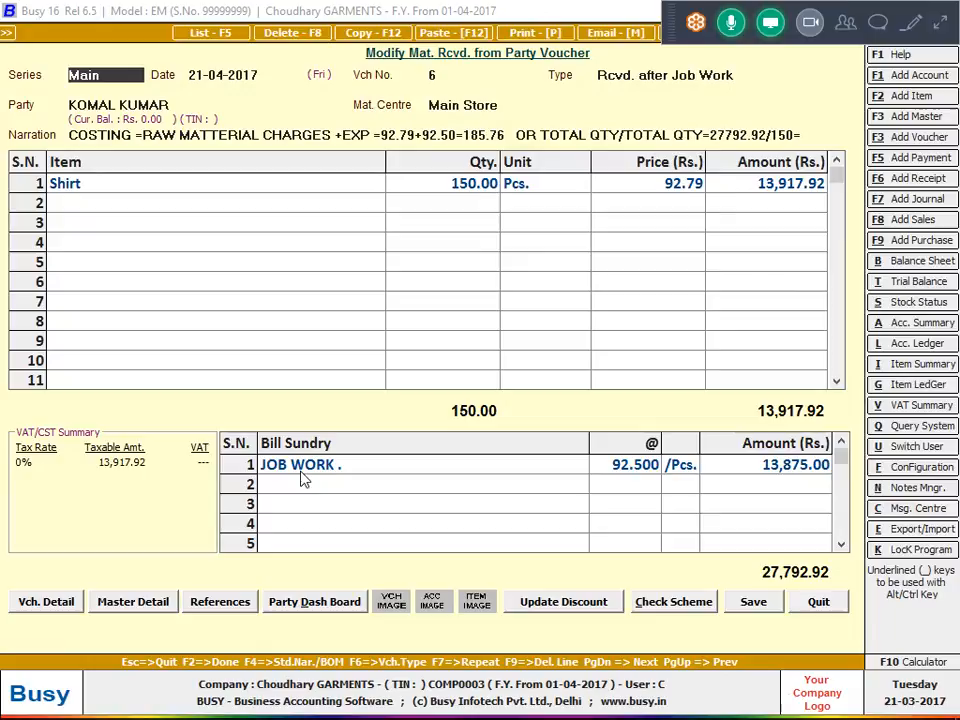
pyautogui.click(299, 466)
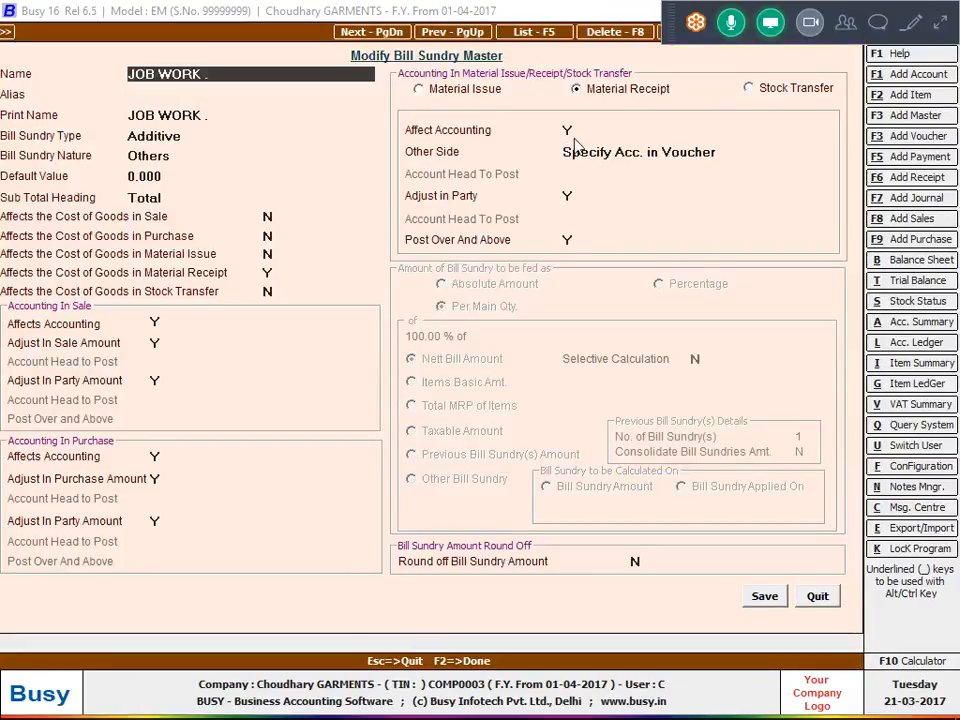
pyautogui.click(579, 152)
pyautogui.click(591, 178)
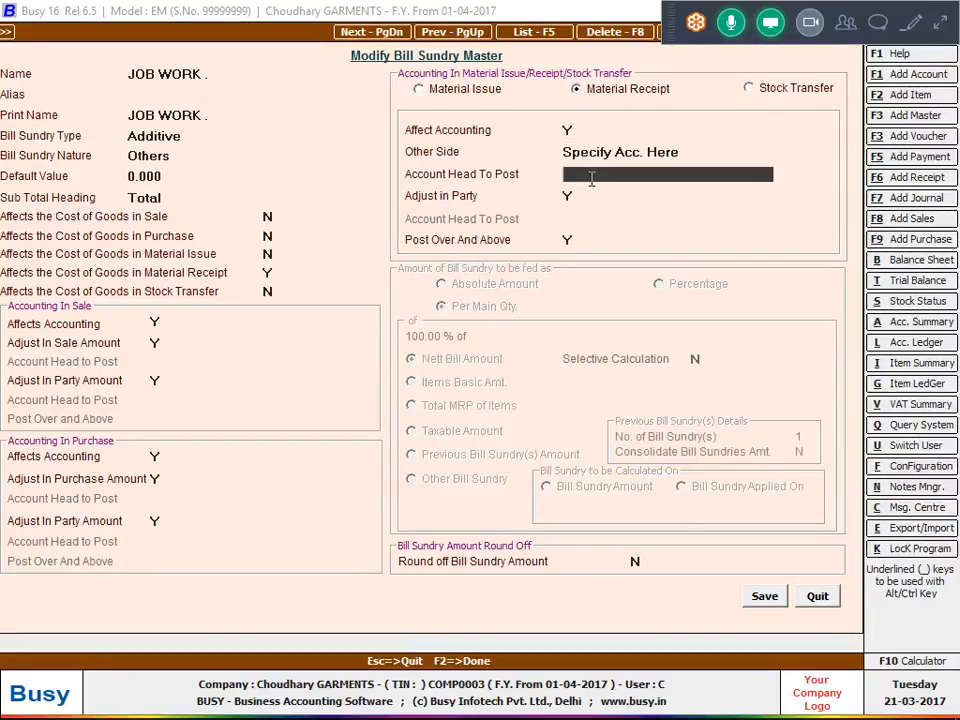
pyautogui.write('JO')
pyautogui.press('Return')
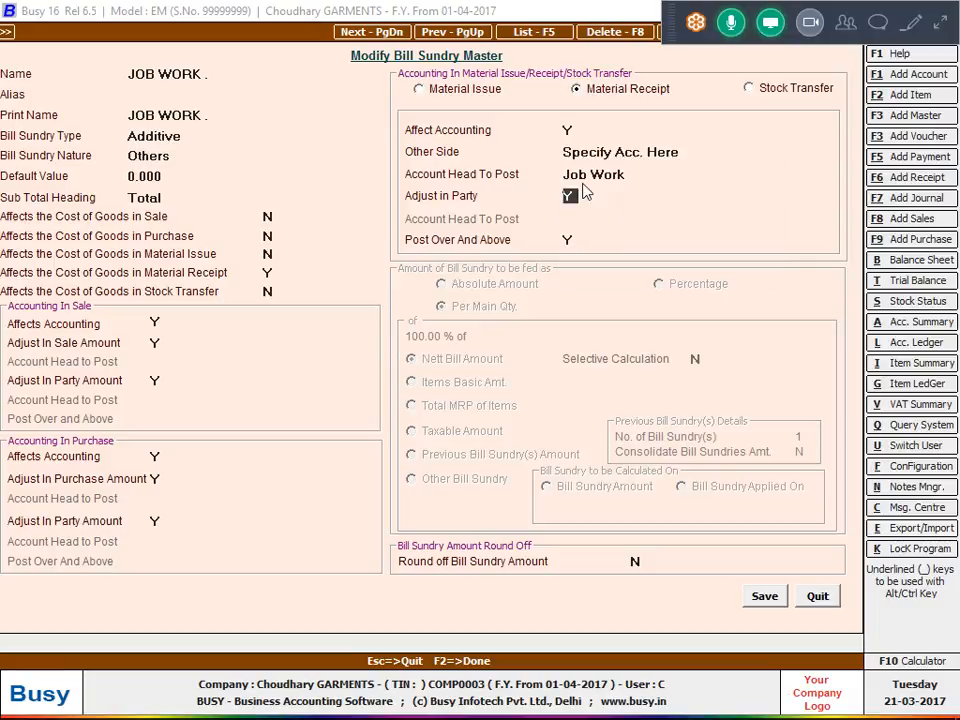
pyautogui.press('F2')
pyautogui.press('Return')
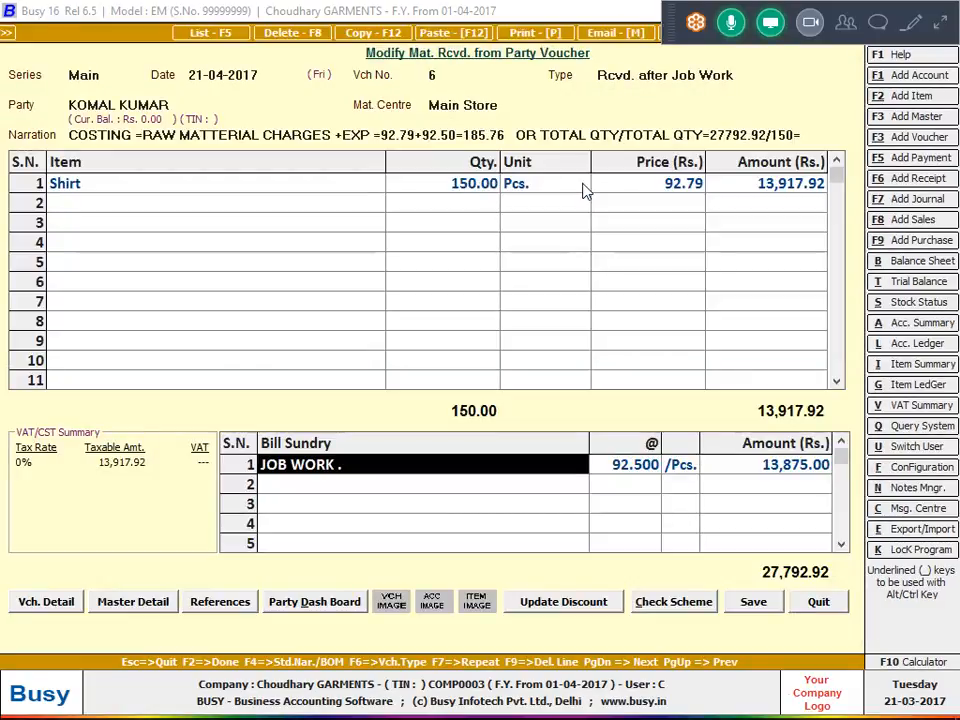
# Replace voucher 6's bill sundry line with Job Work at 92.50 per piece, save the voucher, and exit the ledger.
pyautogui.press('F9')
pyautogui.write('JO')
pyautogui.press('Return')
pyautogui.write('92.')
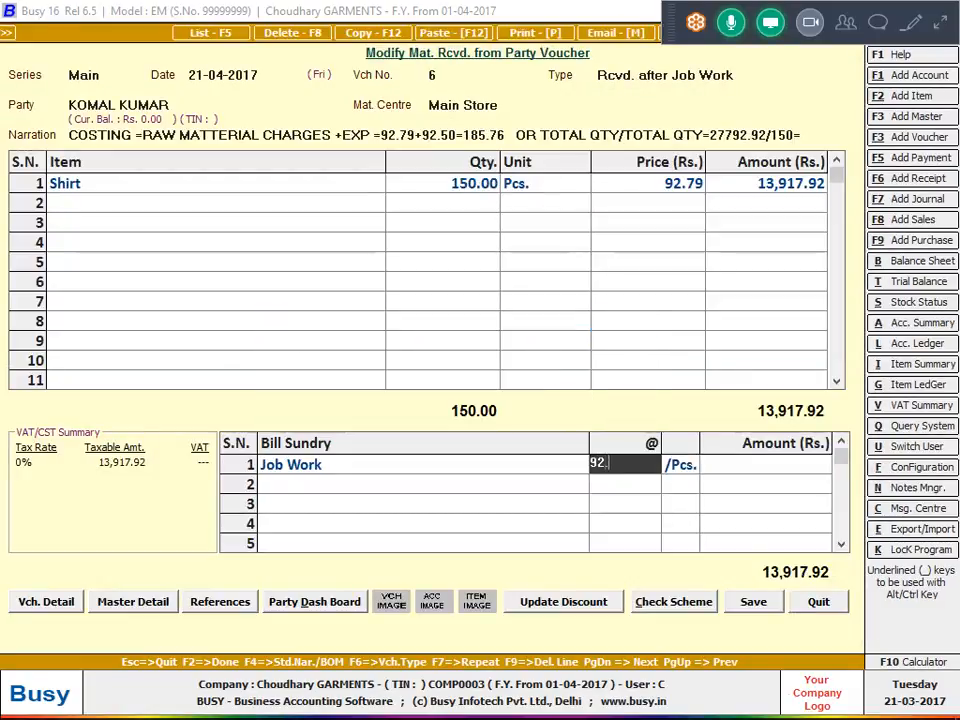
pyautogui.write('50')
pyautogui.press('F2')
pyautogui.press('Return')
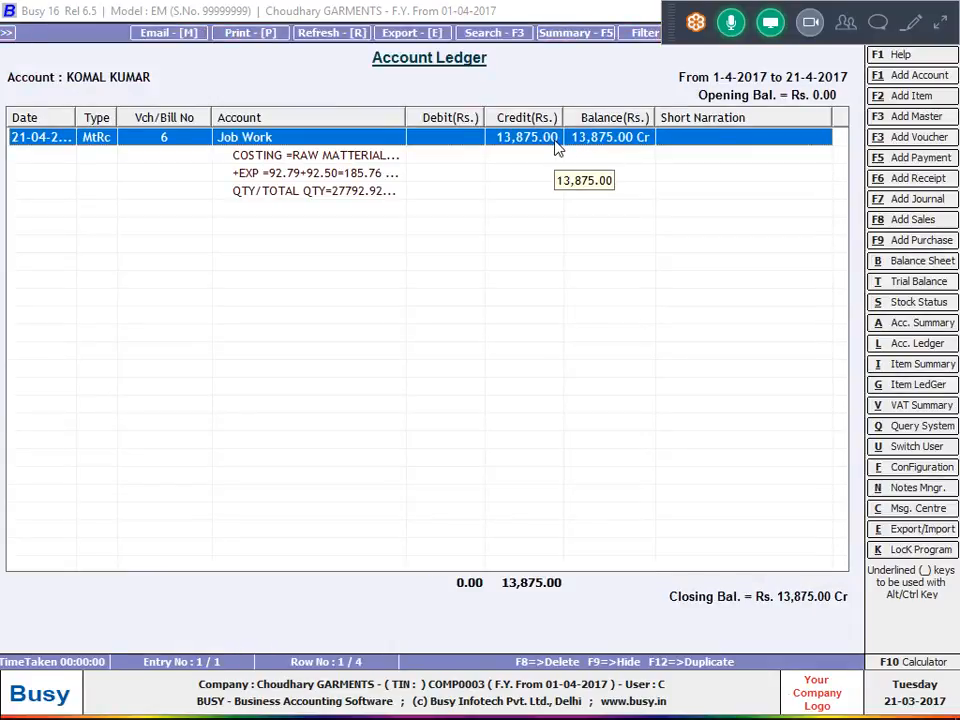
pyautogui.press('Escape')
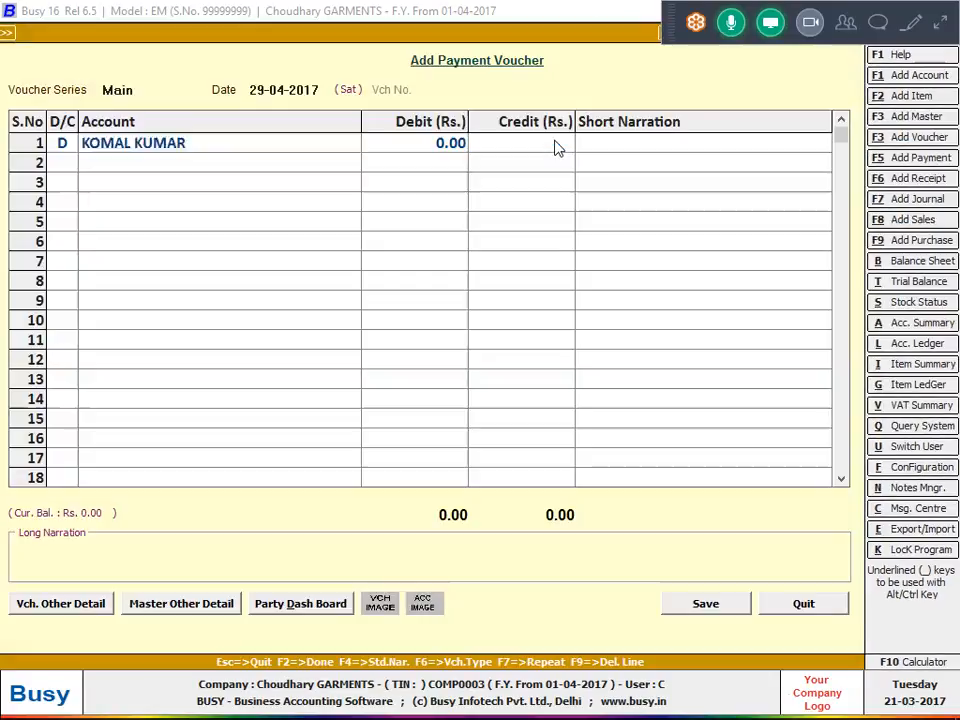
pyautogui.press('Escape')
pyautogui.press('Escape')
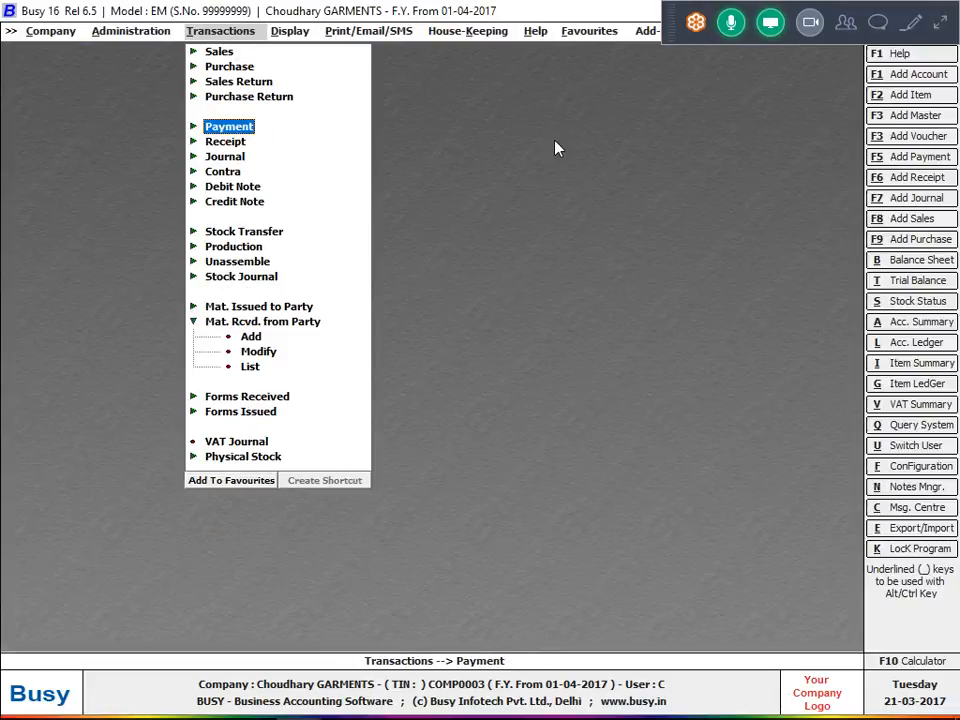
# Start a payment voucher dated 29-04-2017 and debit the job-work party's account with 13,875.
pyautogui.press('Return')
pyautogui.press('Return')
pyautogui.write('29')
pyautogui.press('Return')
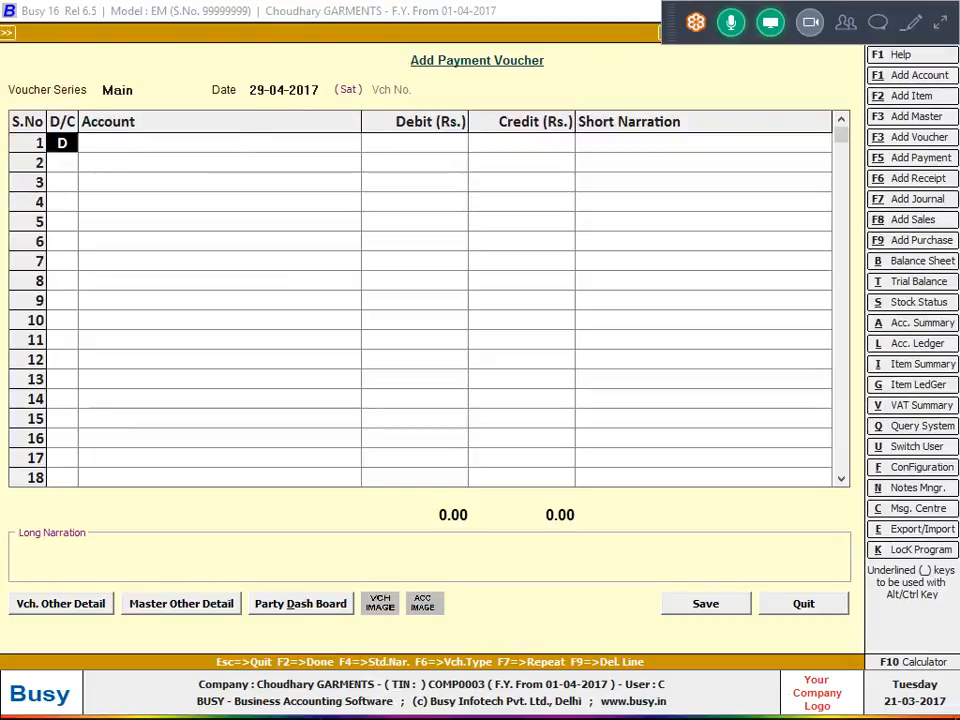
pyautogui.press('Return')
pyautogui.write('K')
pyautogui.press('Return')
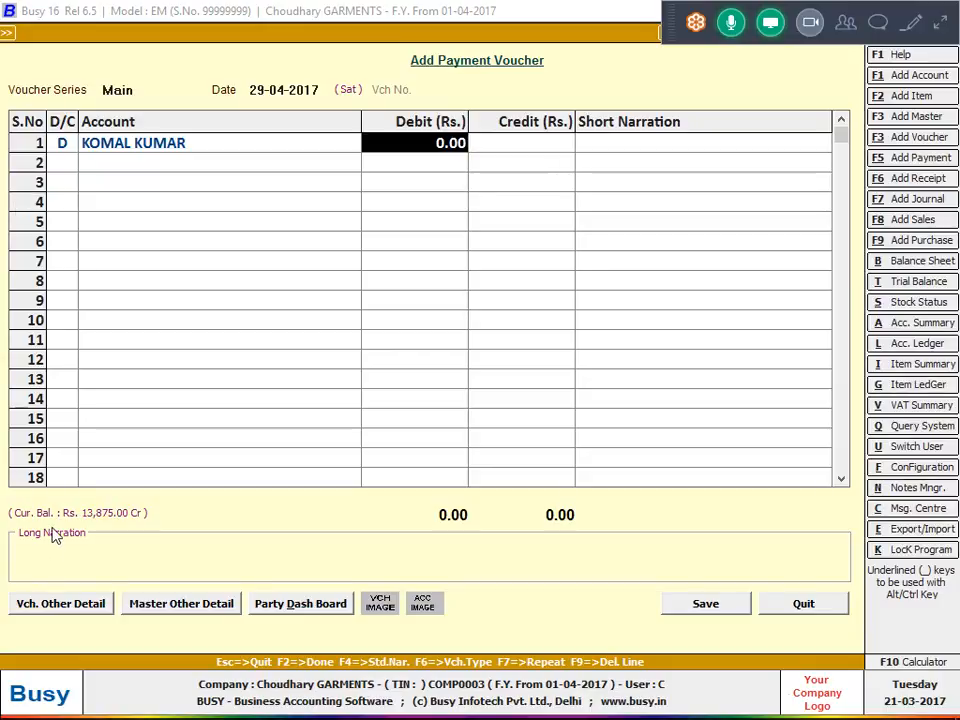
pyautogui.write('13875')
pyautogui.press('Return')
pyautogui.press('Return')
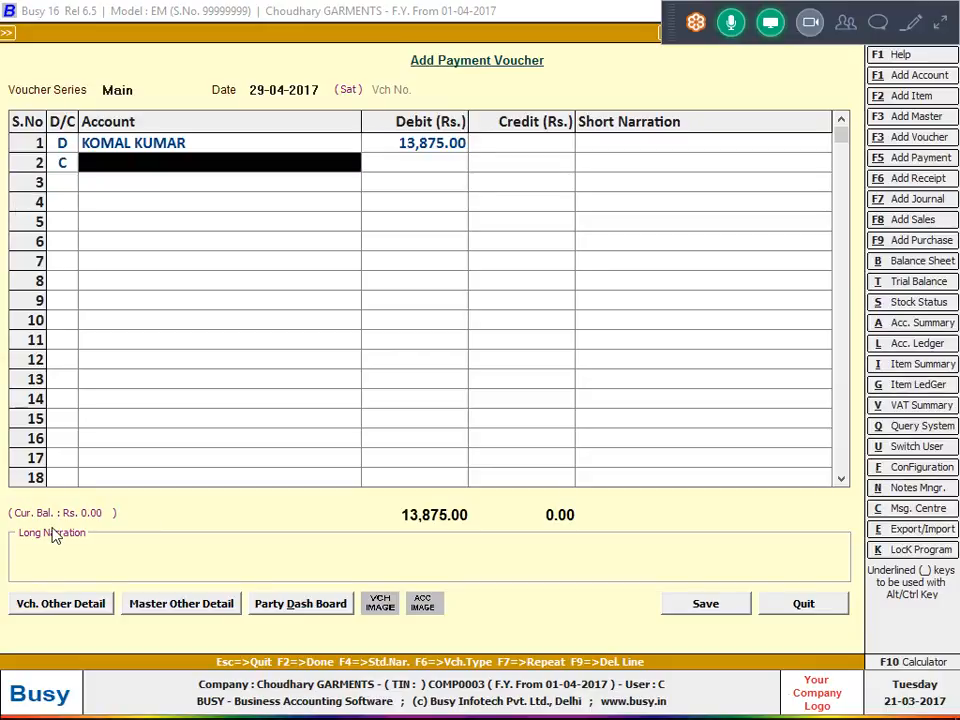
# Credit Cash with 13,875 in the payment voucher, save it with negative cash allowed, and exit voucher entry.
pyautogui.write('c')
pyautogui.press('Return')
pyautogui.press('Return')
pyautogui.press('Return')
pyautogui.press('Return')
pyautogui.press('Return')
pyautogui.press('Return')
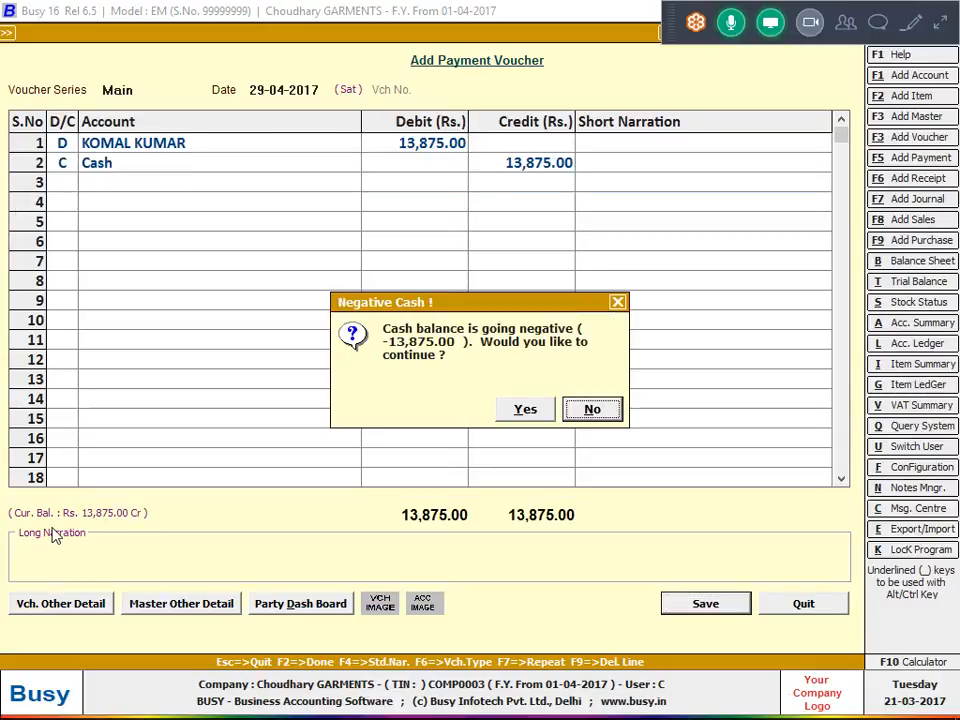
pyautogui.press('y')
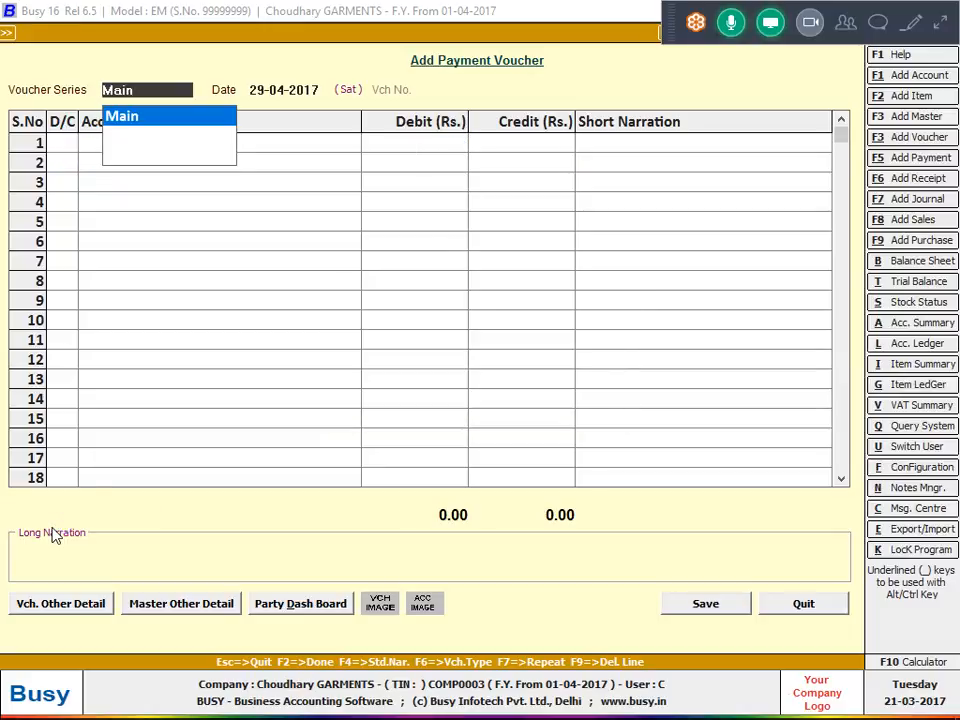
pyautogui.press('Escape')
pyautogui.press('Escape')
pyautogui.press('Escape')
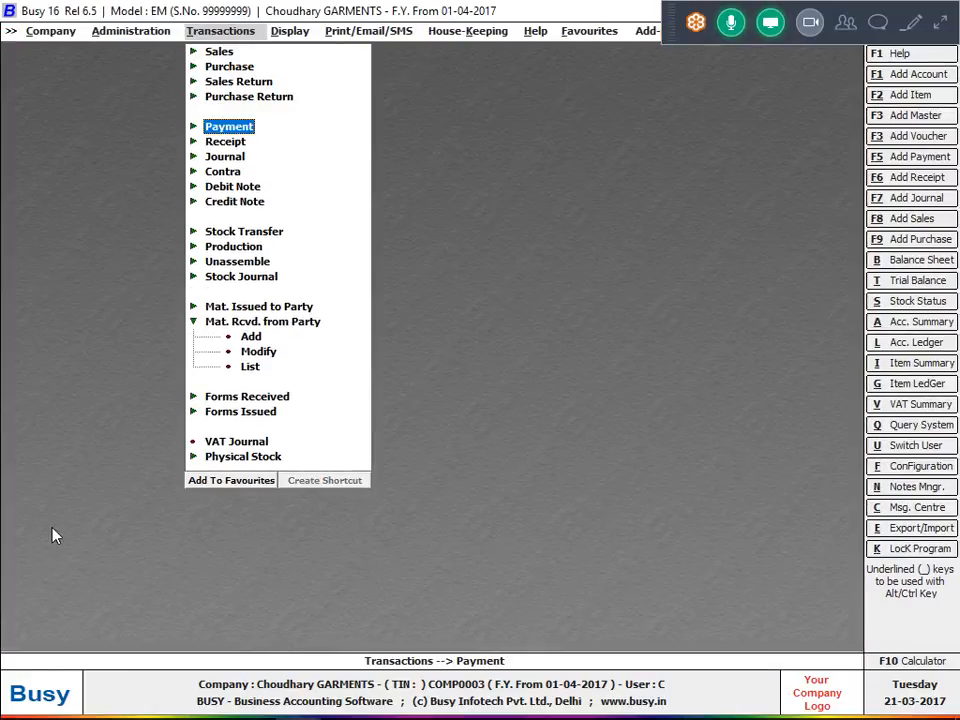
# Open the item-wise Issue-Receipt Analysis for all items.
pyautogui.press('Right')
pyautogui.press('Down')
pyautogui.press('Down')
pyautogui.press('Down')
pyautogui.press('Down')
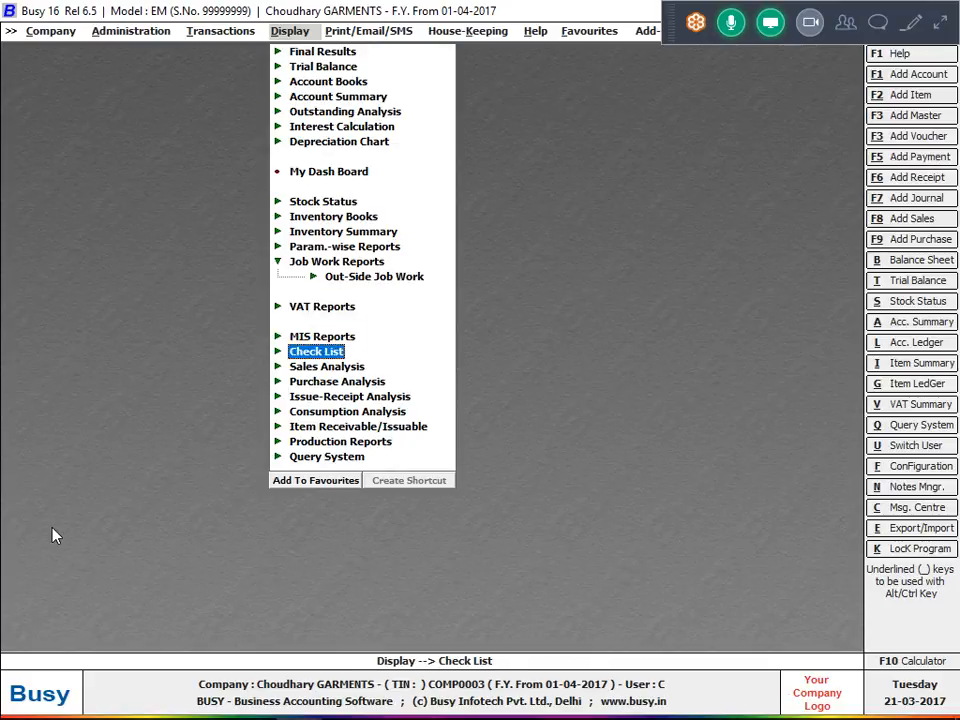
pyautogui.press('Down')
pyautogui.press('Down')
pyautogui.press('Down')
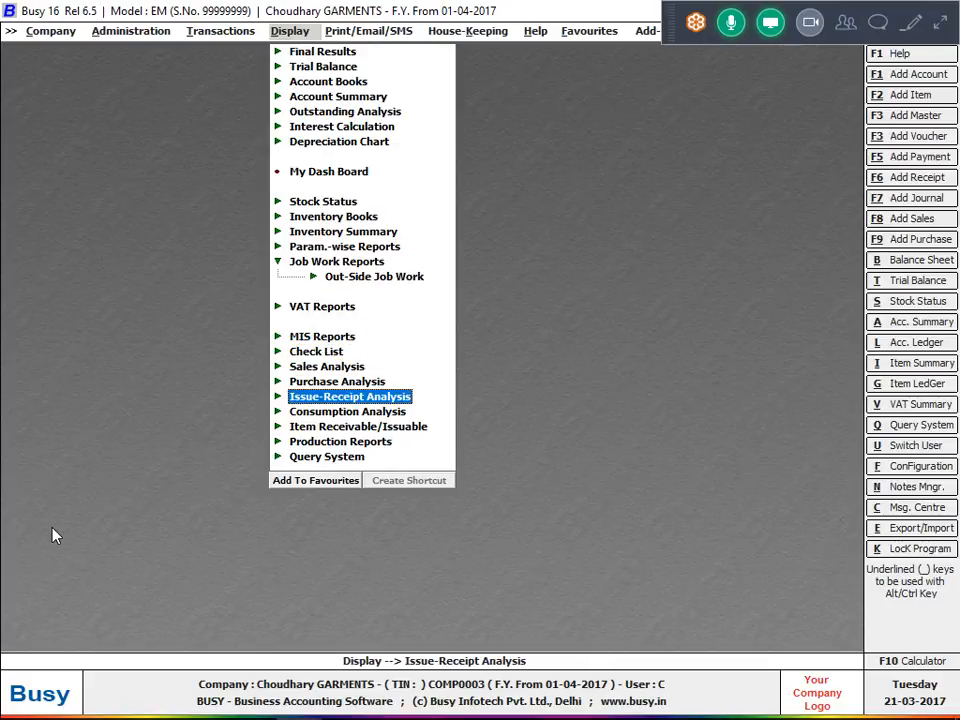
pyautogui.press('Return')
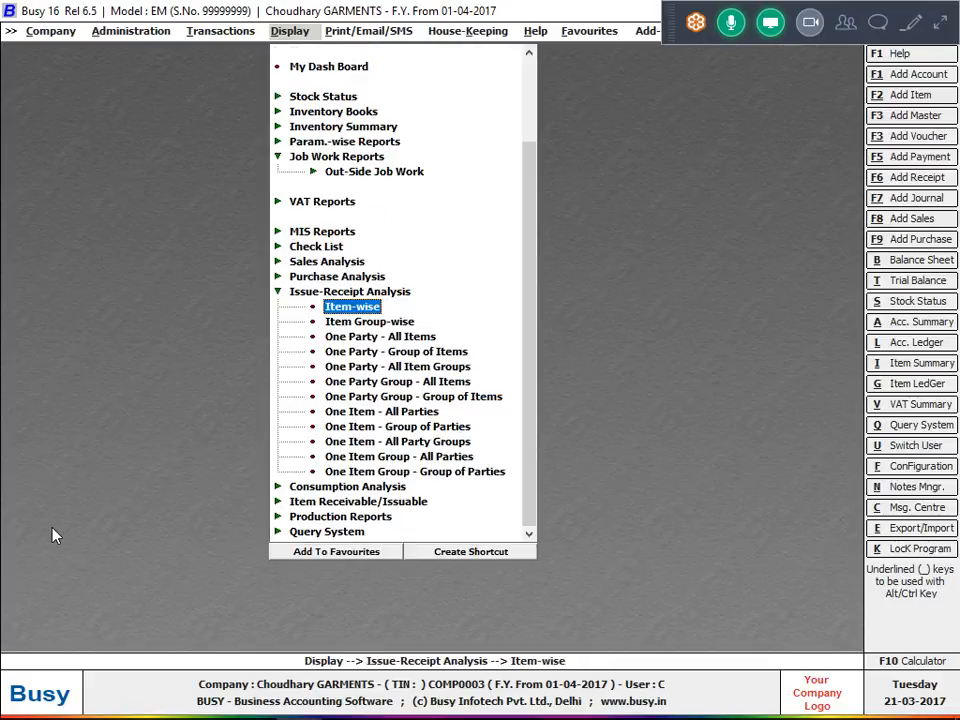
pyautogui.press('Down')
pyautogui.press('Down')
pyautogui.press('Up')
pyautogui.press('Up')
pyautogui.press('Return')
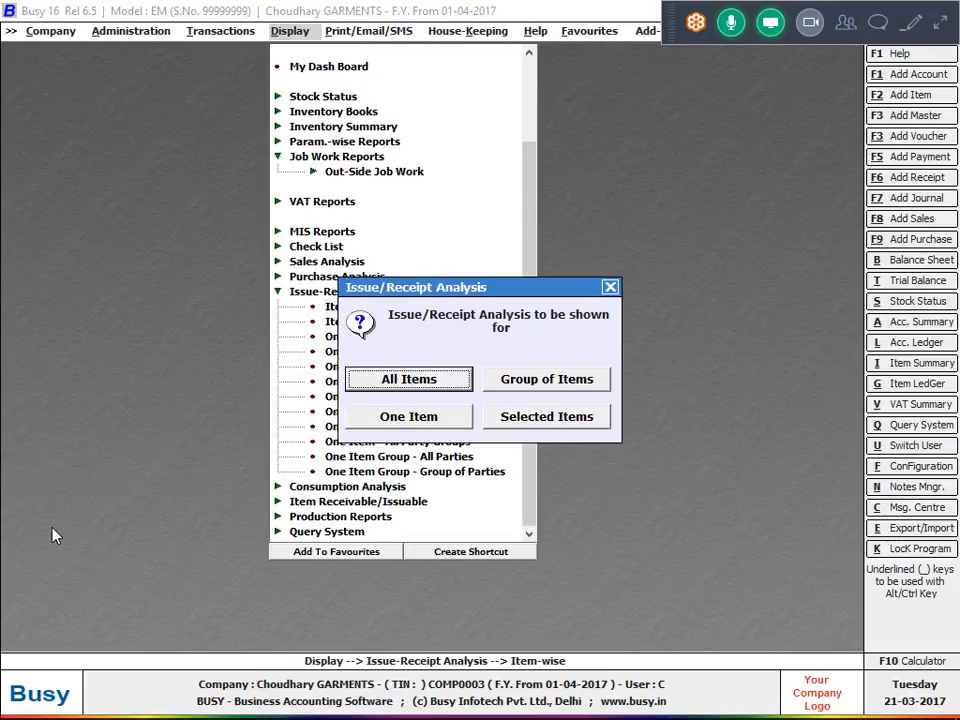
pyautogui.press('Return')
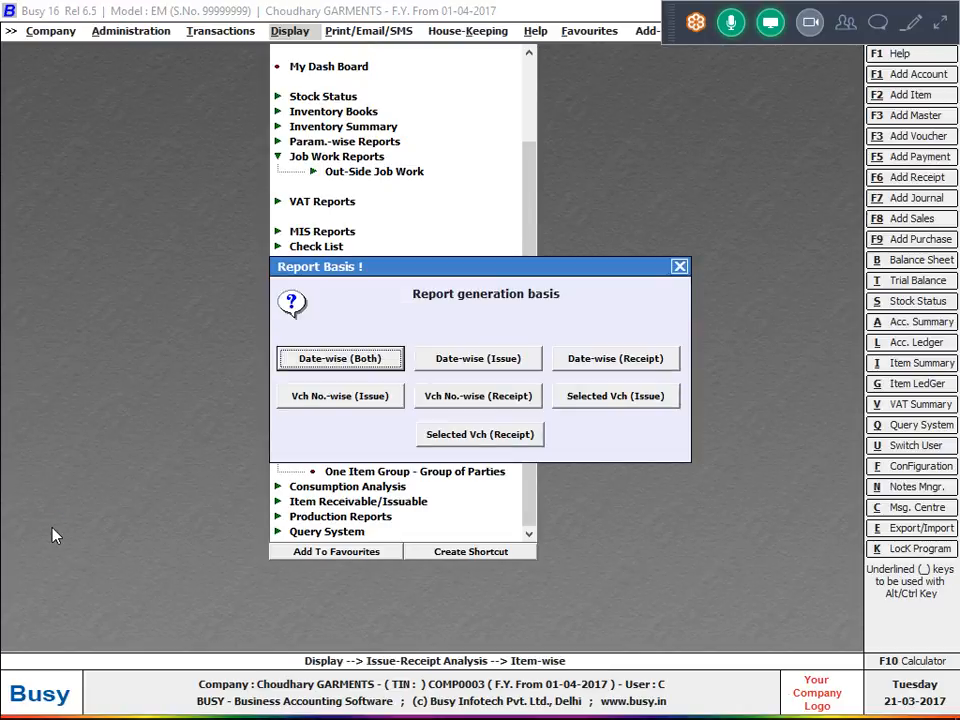
# Examine the available report generation bases for the Issue-Receipt Analysis, from date-wise to selected-voucher options.
pyautogui.press('Right')
pyautogui.press('Right')
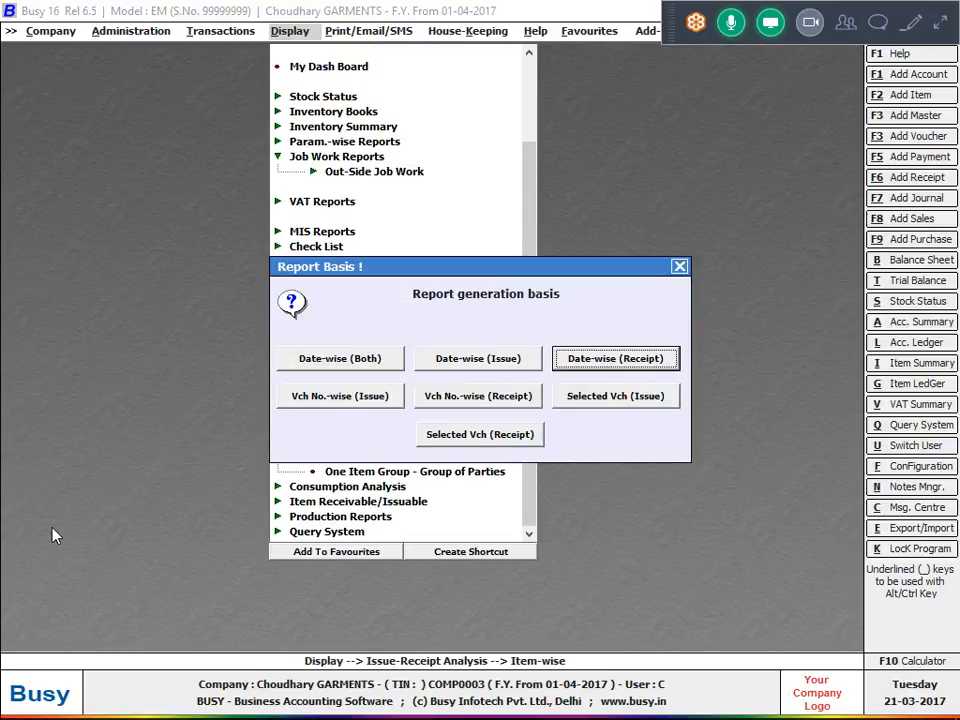
pyautogui.press('Right')
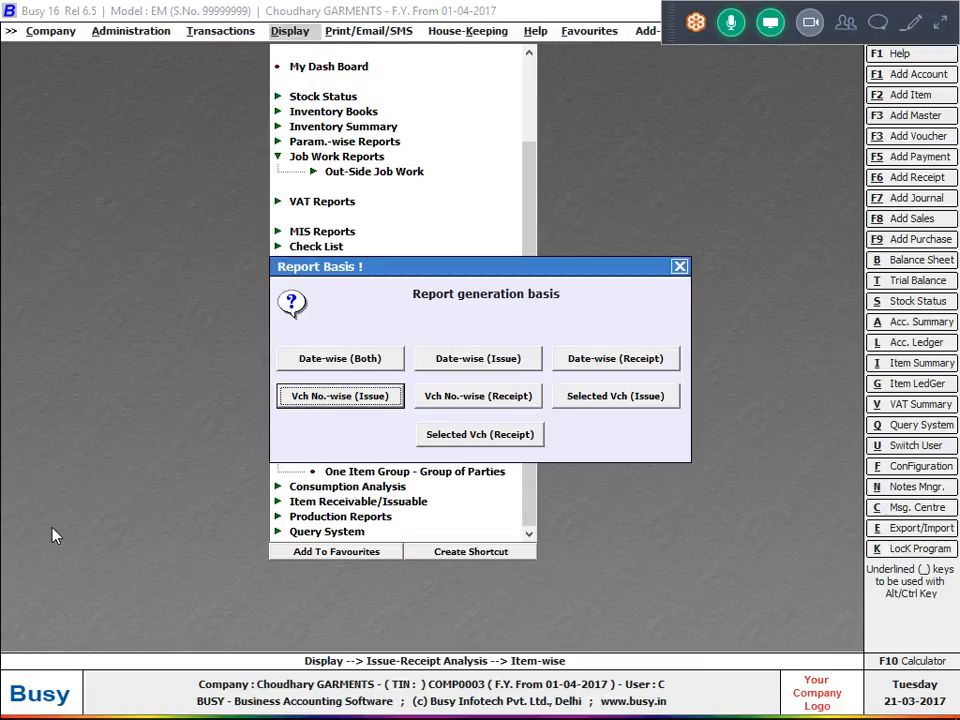
pyautogui.press('Right')
pyautogui.press('Right')
pyautogui.press('Right')
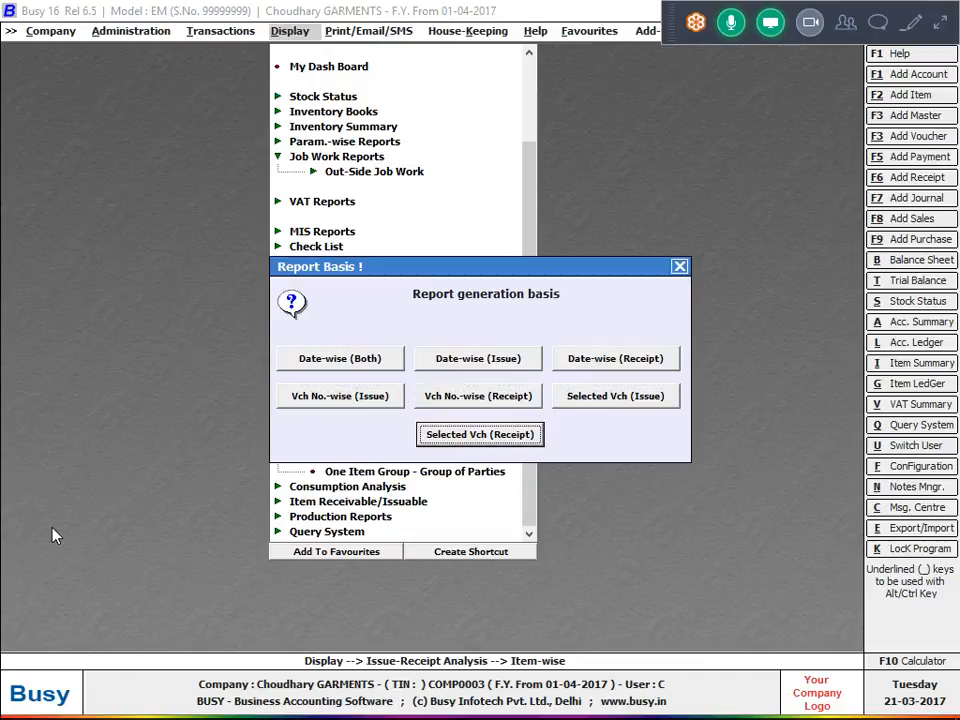
pyautogui.press('Left')
pyautogui.press('Left')
pyautogui.press('Left')
pyautogui.press('Left')
pyautogui.press('Left')
pyautogui.press('Left')
# View the Issue-Receipt Analysis on a Date-wise (Both) basis from 01-04-2017 to 29-04-2017, then exit the report.
pyautogui.press('Return')
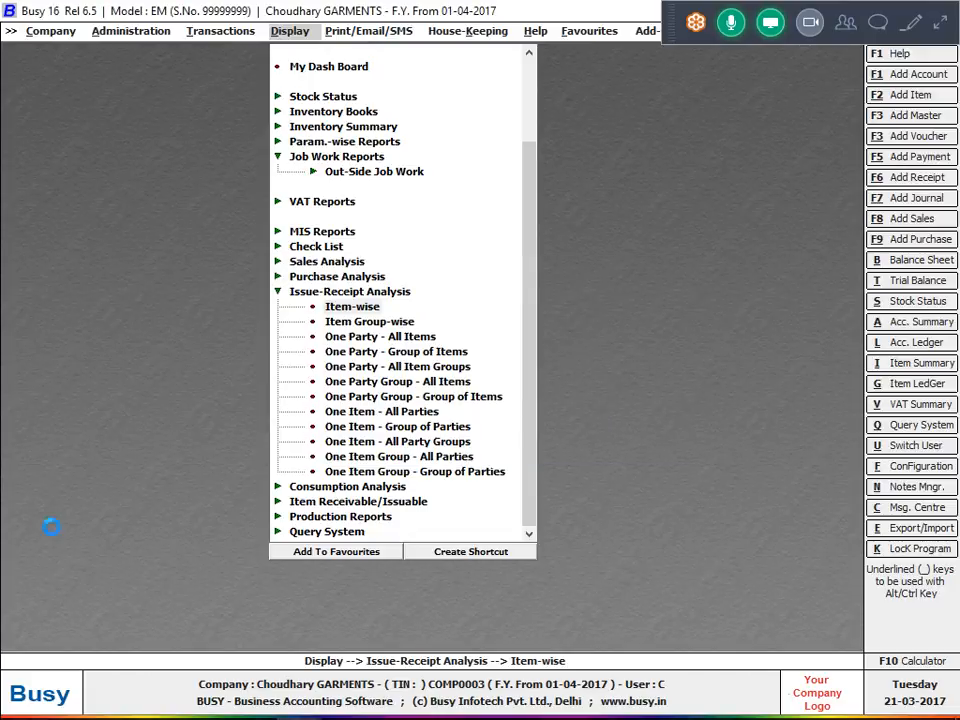
pyautogui.press('Return')
pyautogui.press('Return')
pyautogui.press('Return')
pyautogui.press('Return')
pyautogui.press('Return')
pyautogui.press('Return')
pyautogui.press('Return')
pyautogui.press('Return')
pyautogui.press('Return')
pyautogui.press('Return')
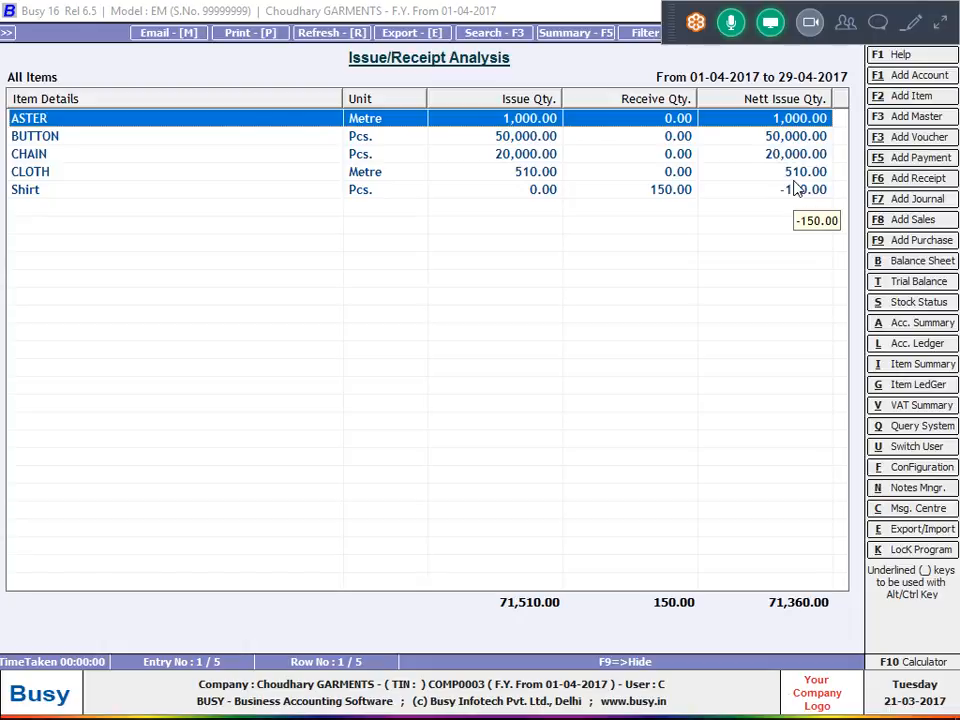
pyautogui.press('Escape')
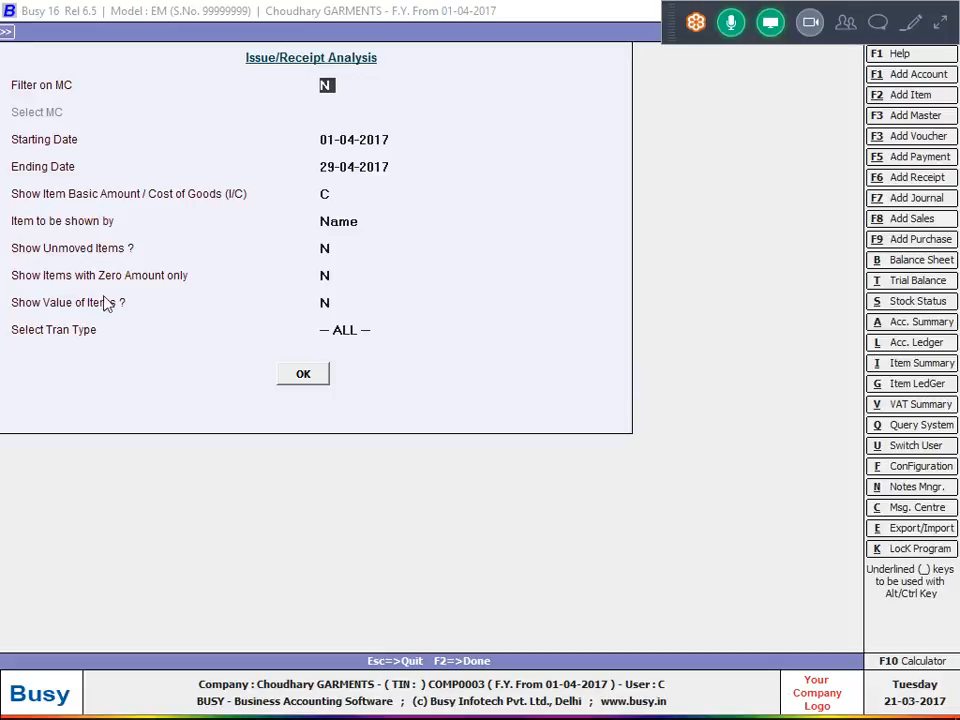
pyautogui.press('Escape')
pyautogui.press('Escape')
pyautogui.press('Escape')
pyautogui.press('Escape')
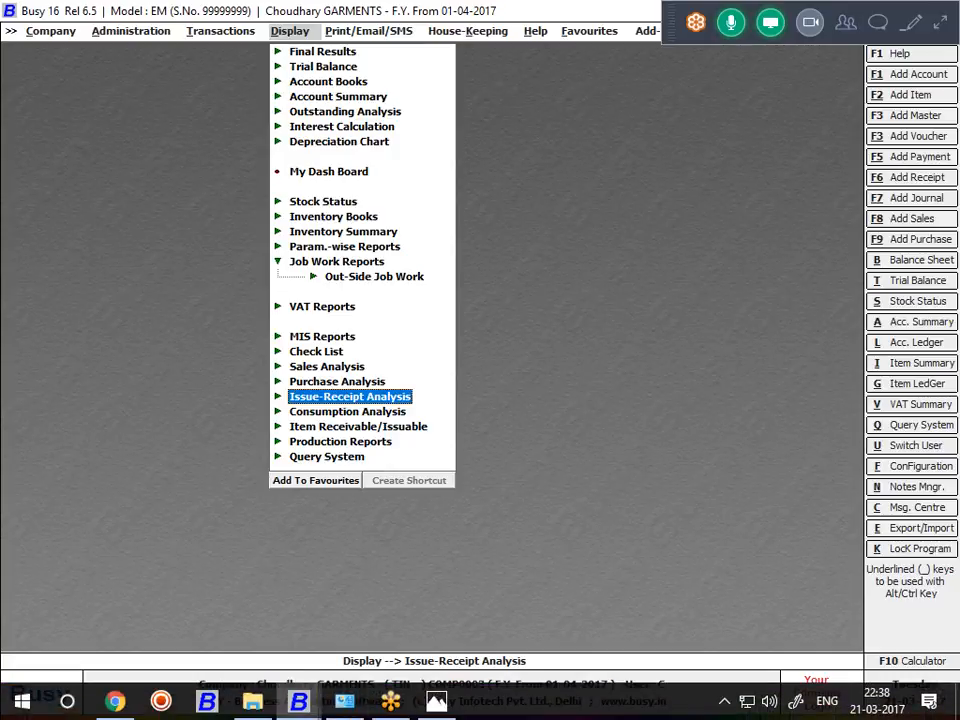
# Show the desktop and expand the GoToMeeting control panel with its attendee list.
pyautogui.rightClick(540, 701)
pyautogui.click(562, 598)
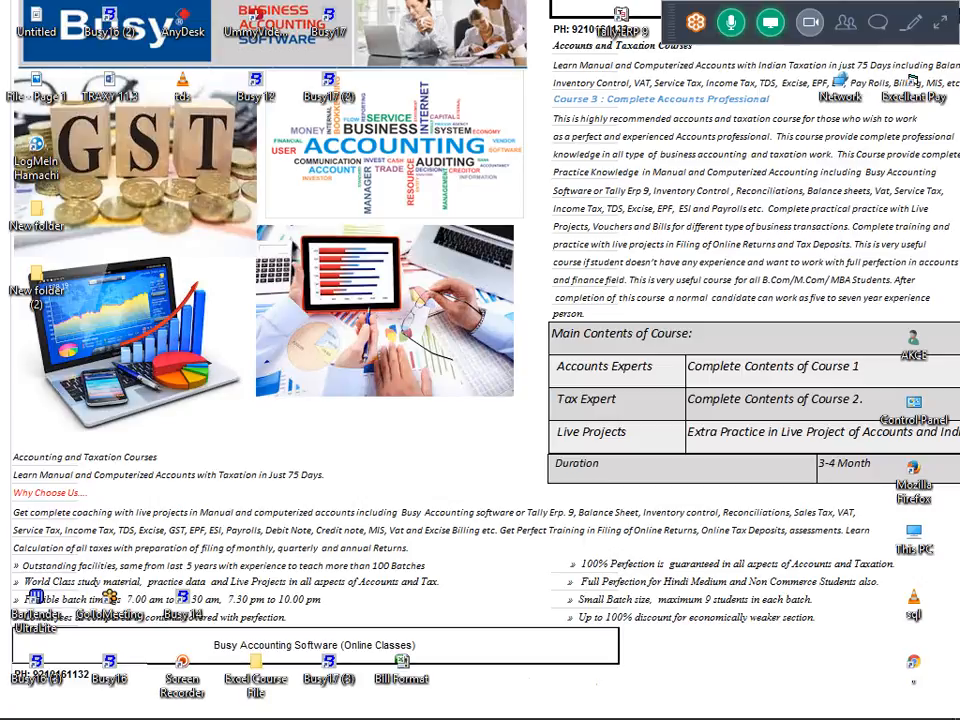
pyautogui.click(946, 26)
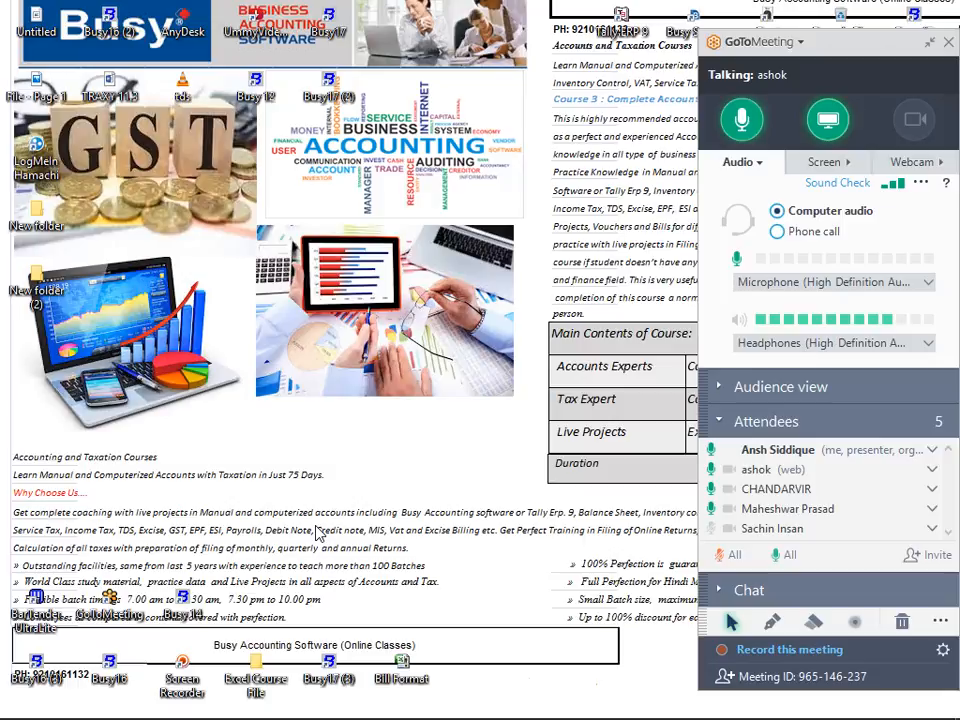
pyautogui.moveTo(294, 705)
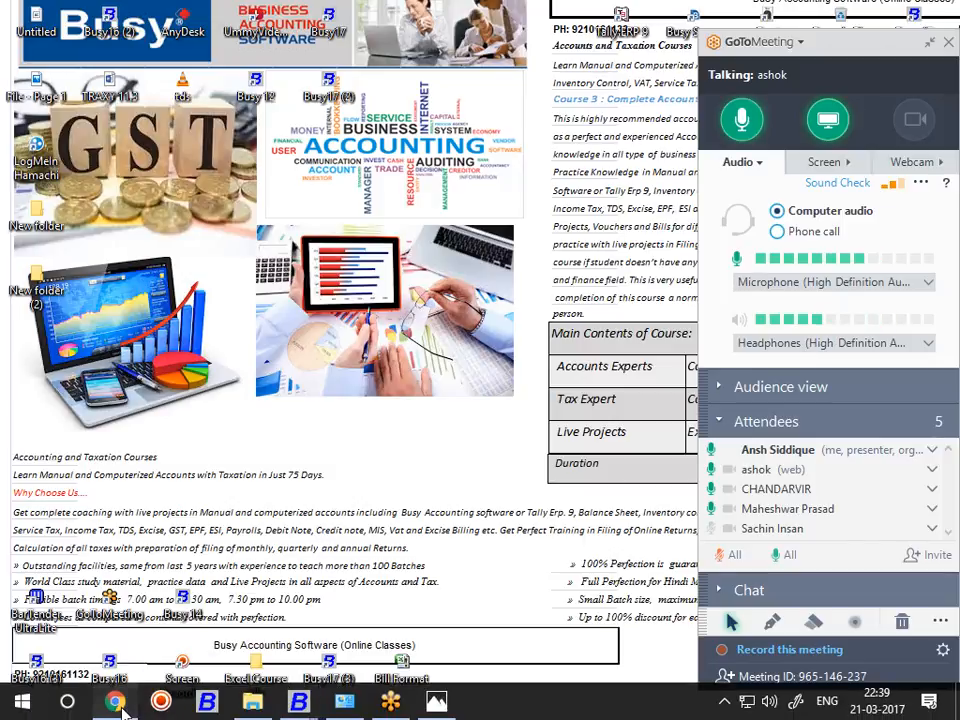
pyautogui.click(116, 703)
pyautogui.click(251, 44)
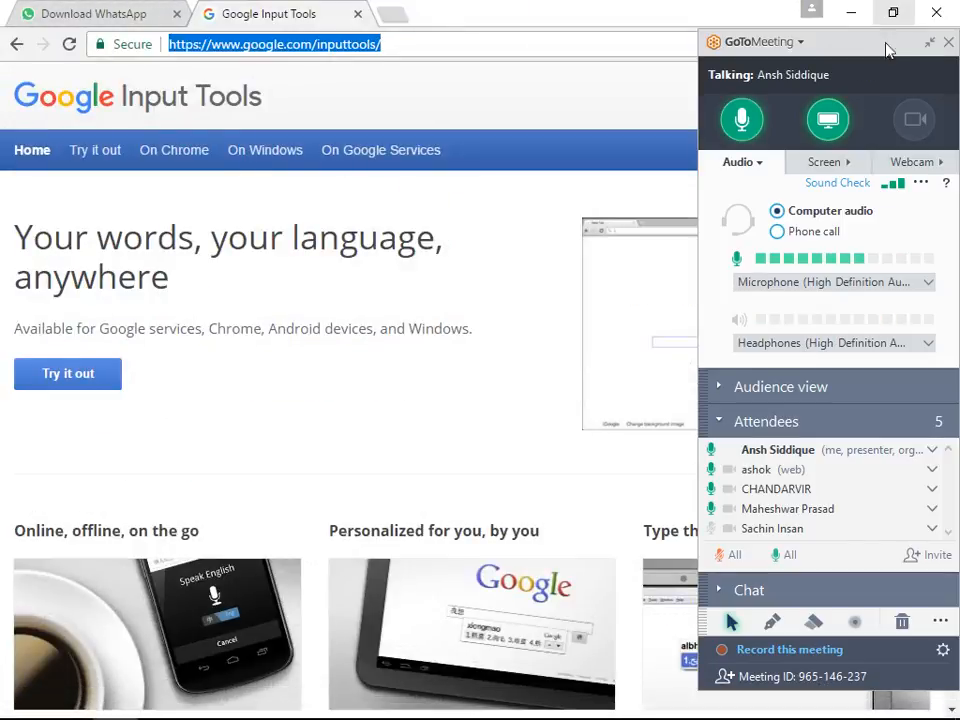
pyautogui.click(929, 42)
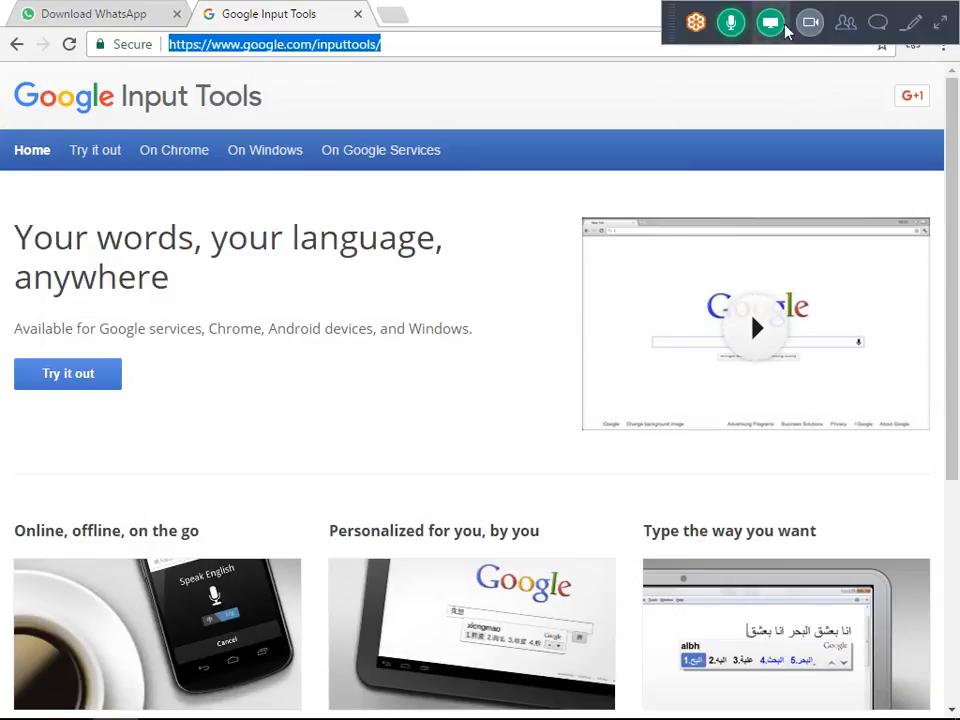
pyautogui.click(898, 36)
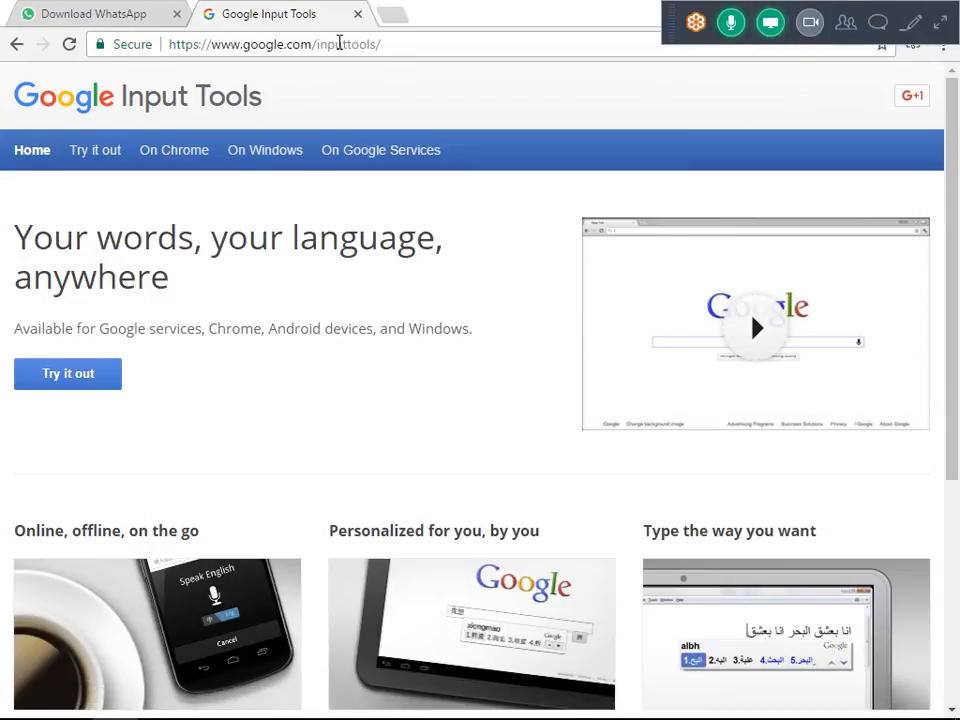
pyautogui.doubleClick(339, 44)
pyautogui.click(463, 49)
pyautogui.doubleClick(461, 46)
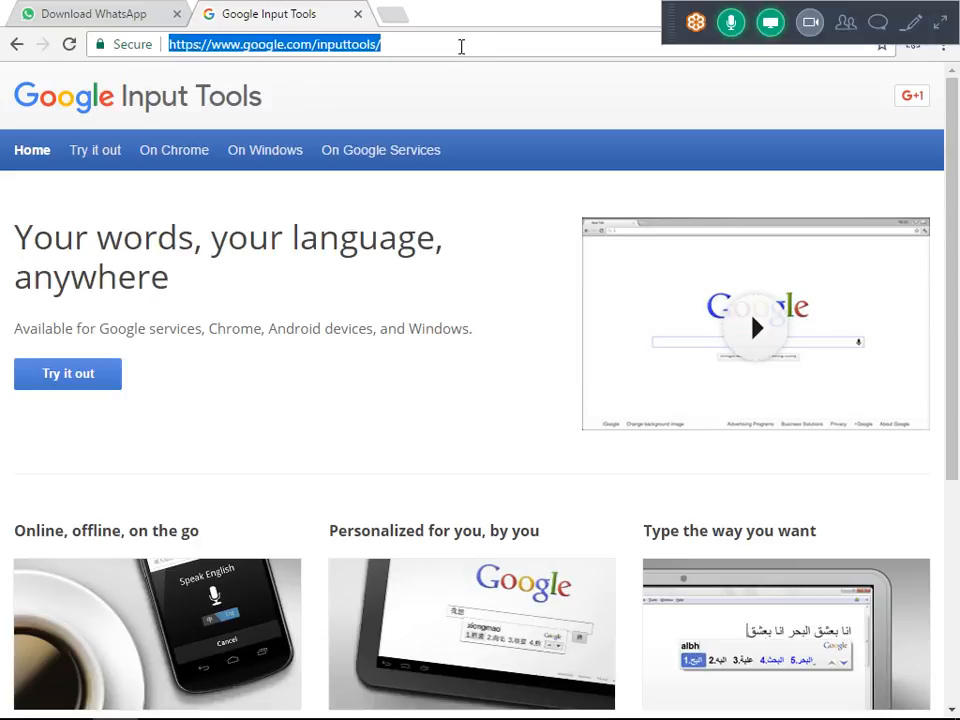
pyautogui.write('YOUtube.com')
pyautogui.press('Return')
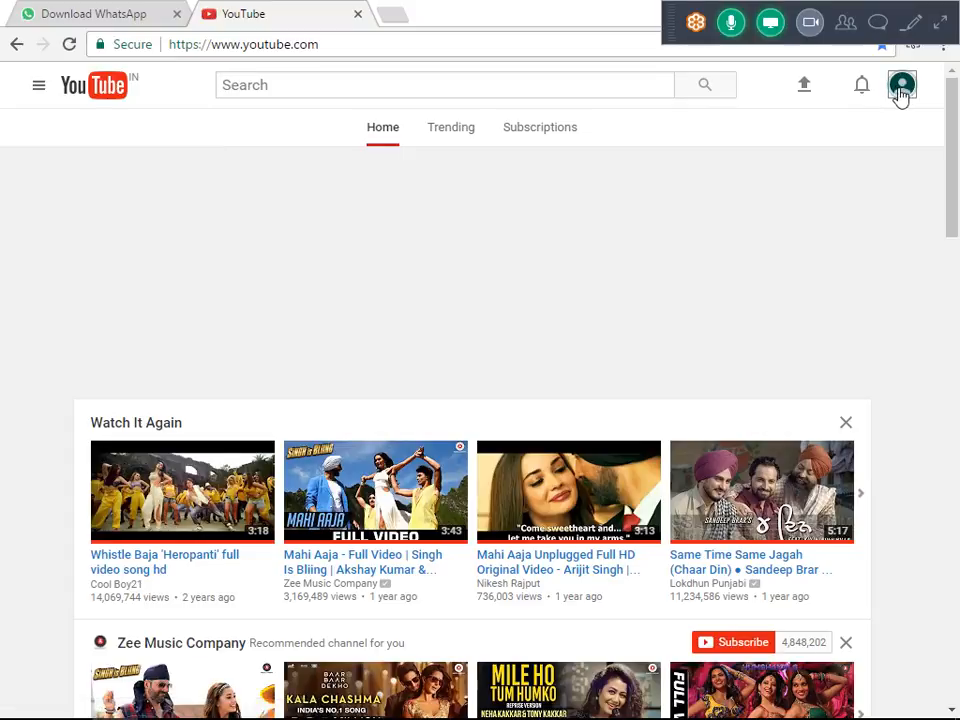
# Open the signed-in account's own YouTube channel, Online Training Classes Busy Accounting Software.
pyautogui.rightClick(902, 95)
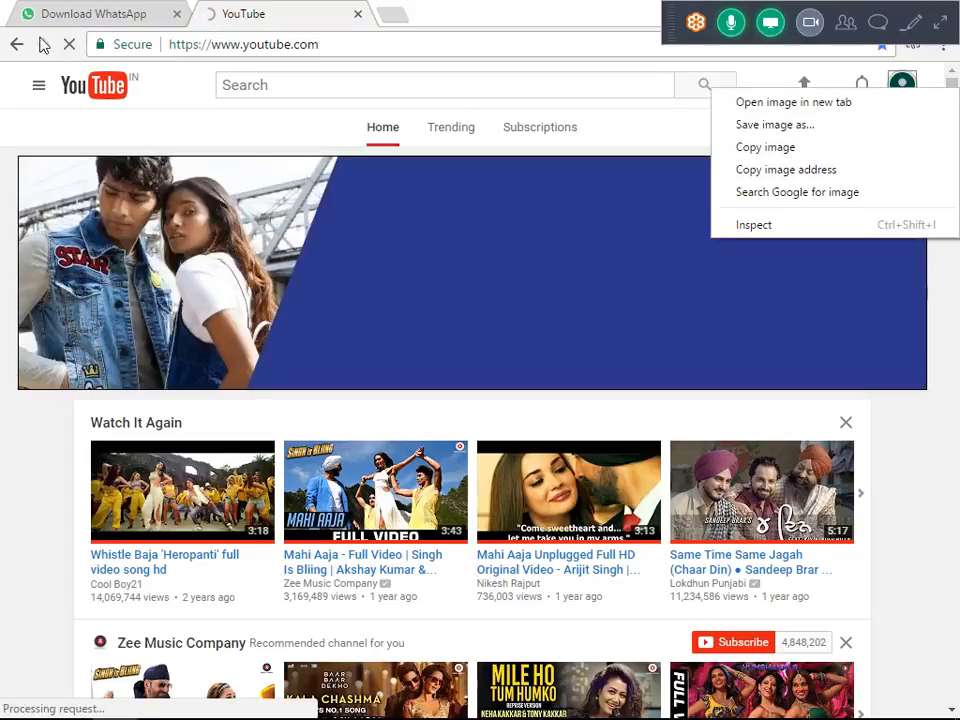
pyautogui.click(35, 96)
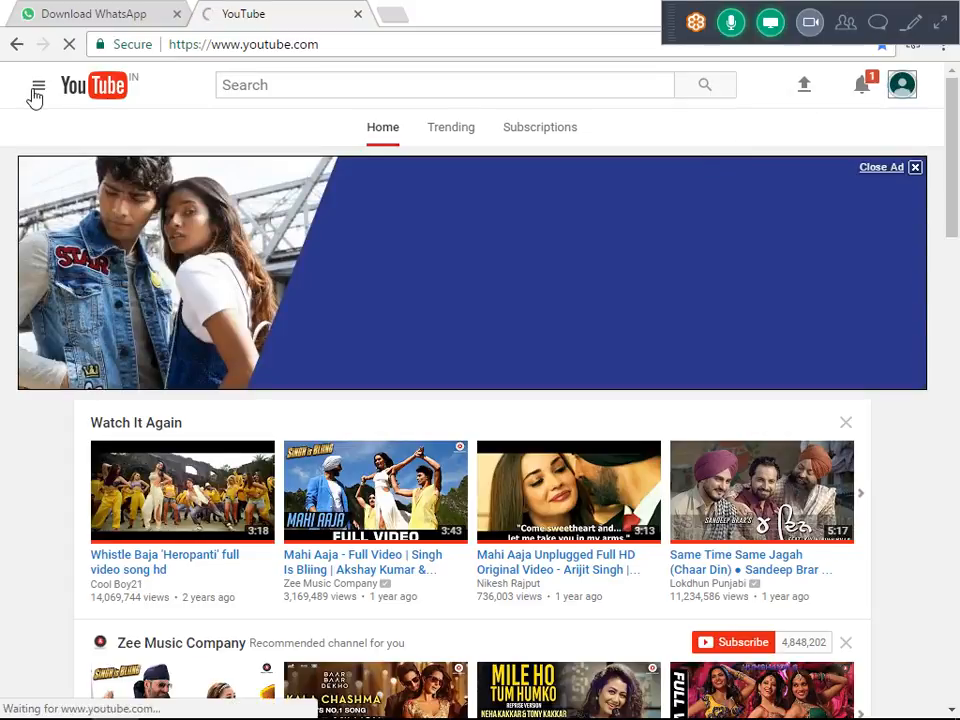
pyautogui.rightClick(34, 94)
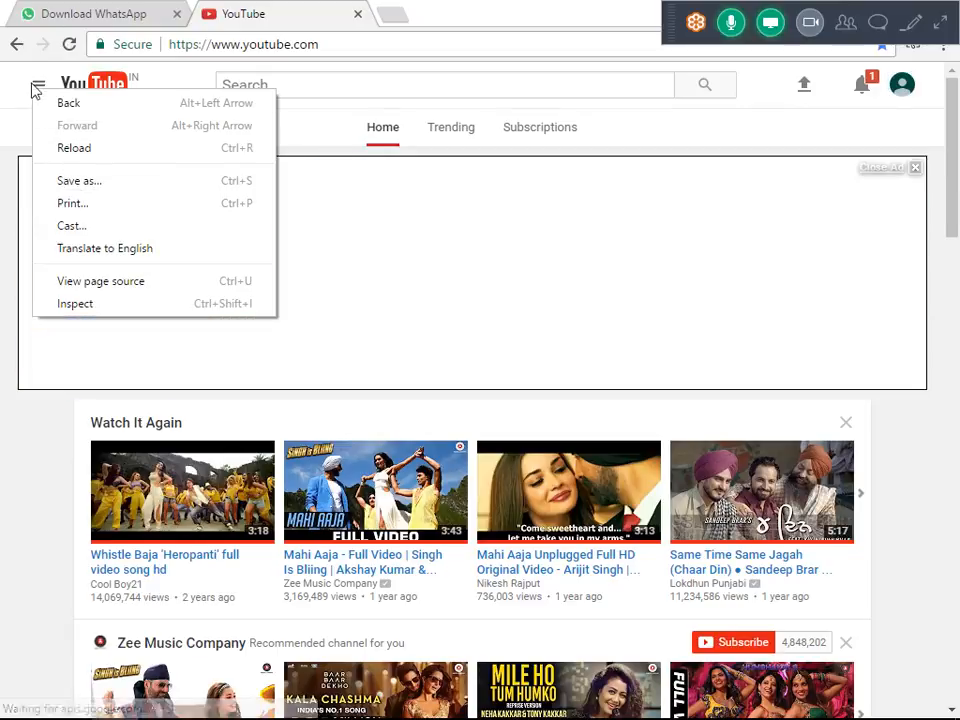
pyautogui.click(35, 87)
pyautogui.click(70, 173)
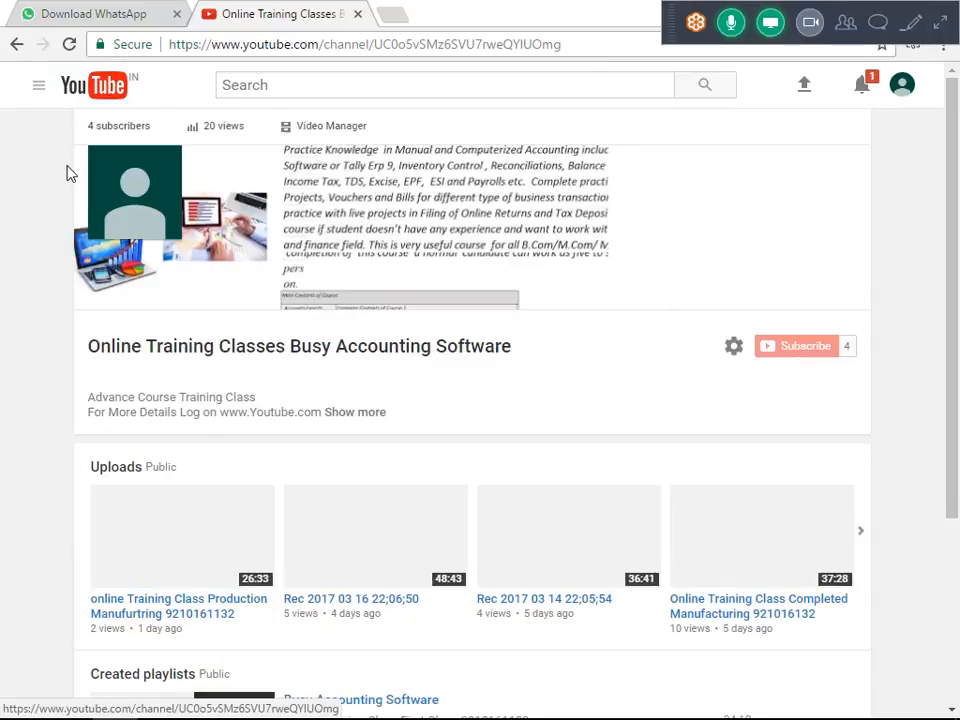
# Copy the channel's web address and send it to Everyone in the GoToMeeting chat, then collapse the meeting controls.
pyautogui.rightClick(268, 48)
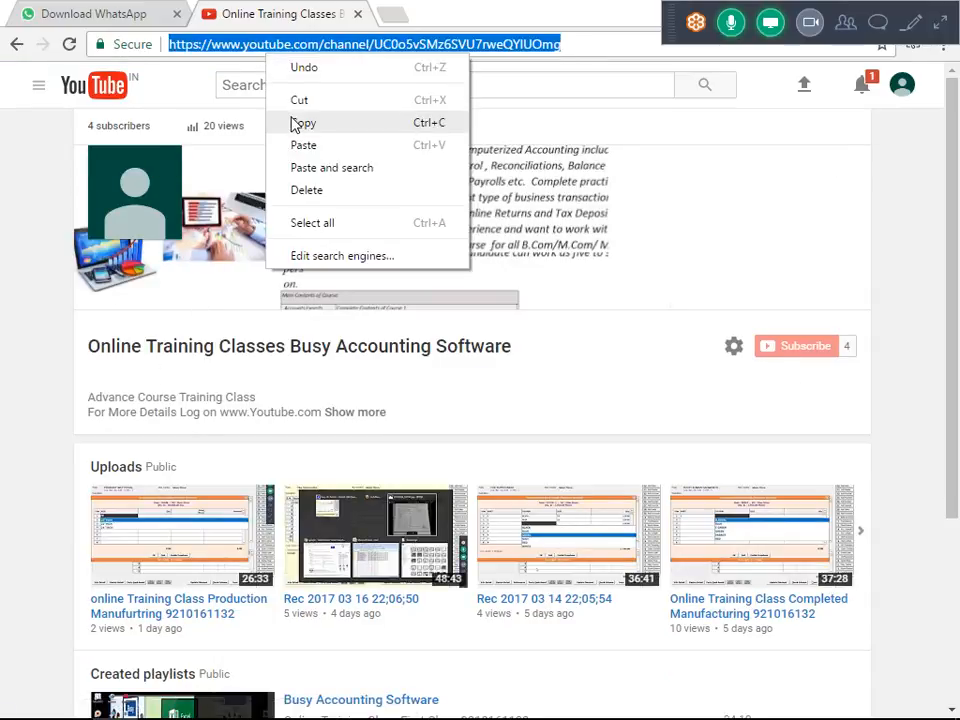
pyautogui.click(300, 123)
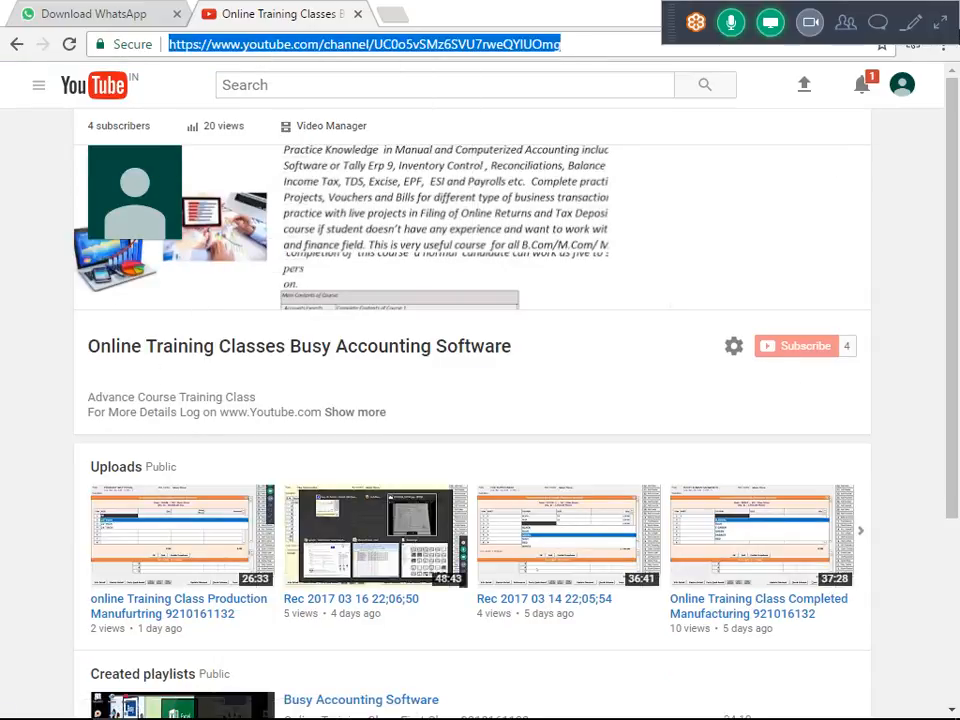
pyautogui.click(945, 22)
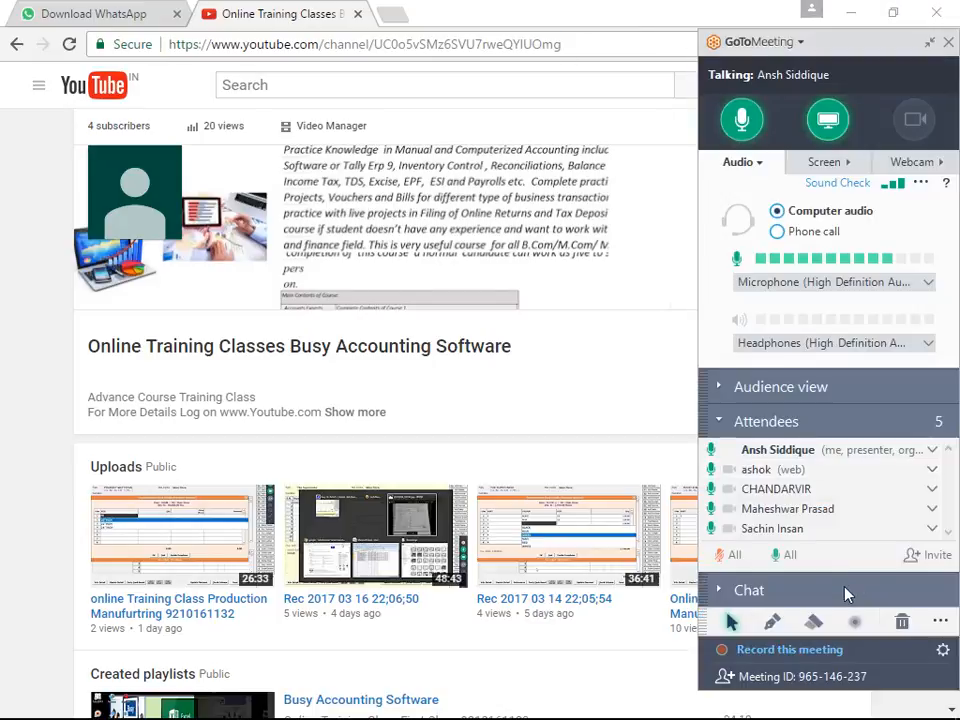
pyautogui.click(790, 591)
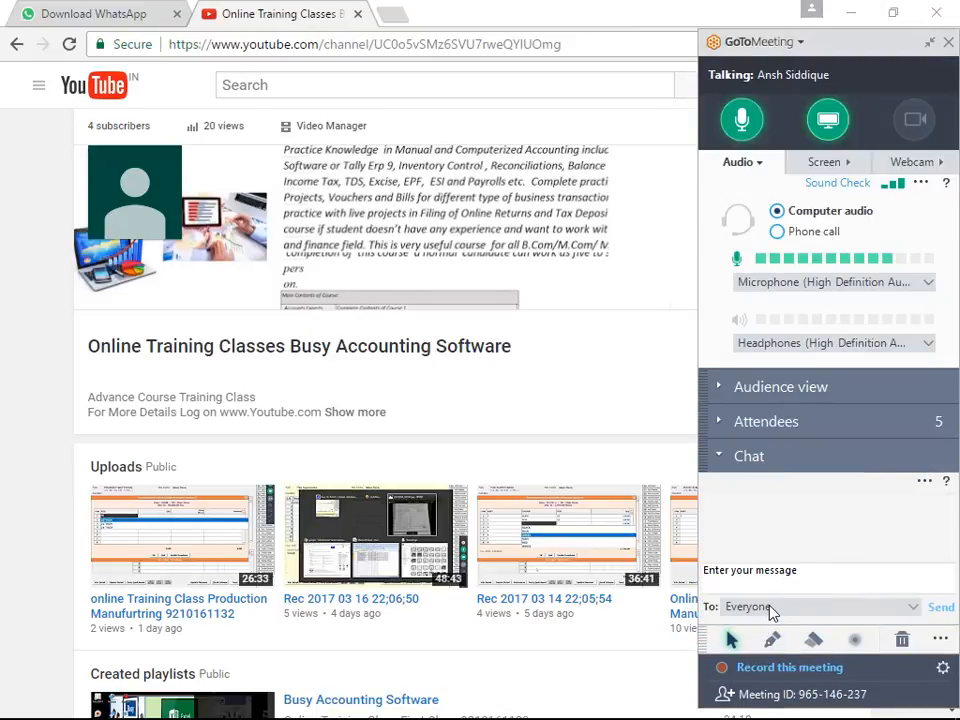
pyautogui.click(790, 586)
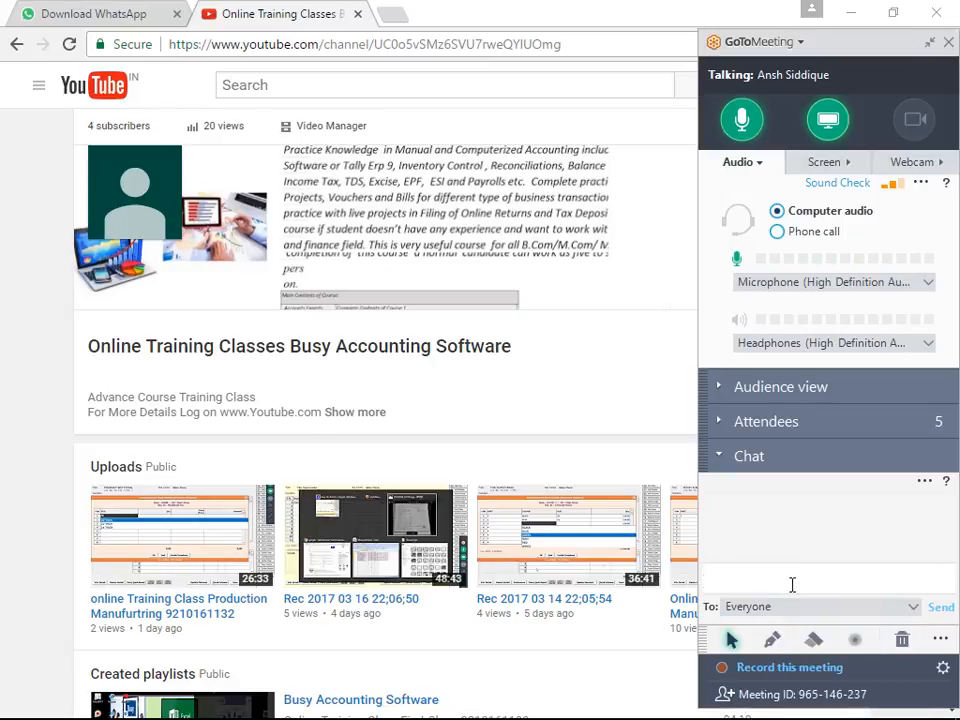
pyautogui.hotkey('ctrl', 'v')
pyautogui.press('Return')
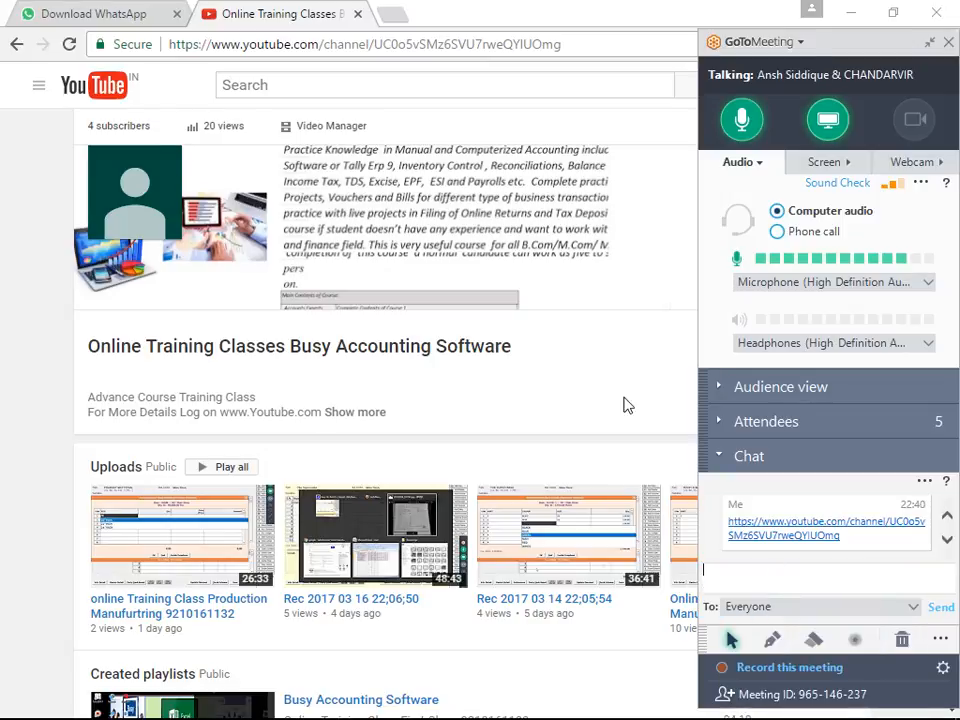
pyautogui.click(929, 42)
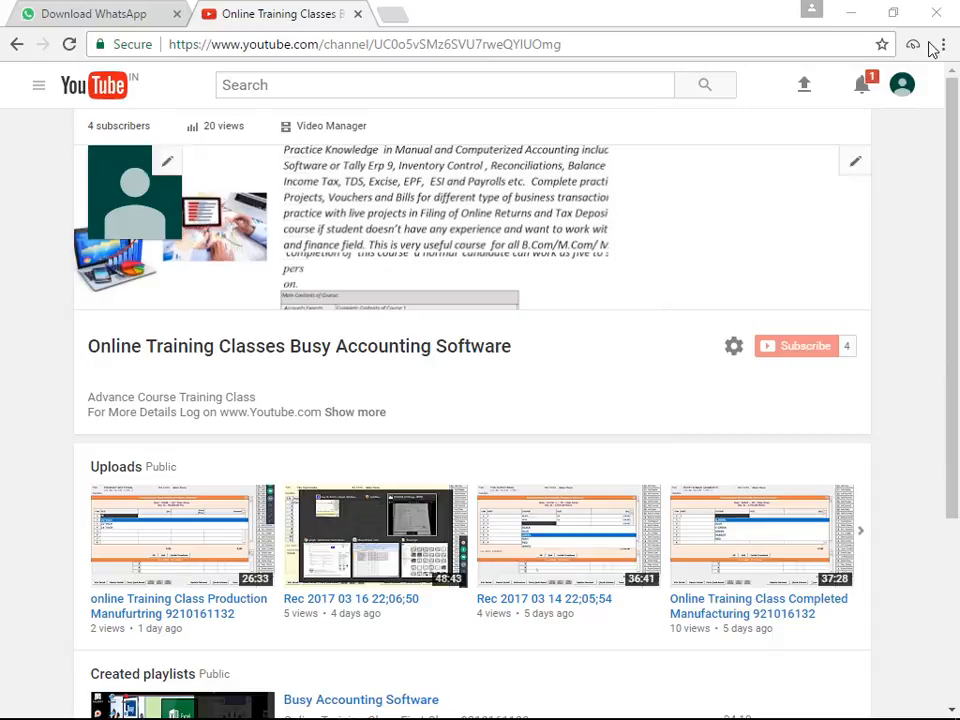
# Try to open YouTube's video upload page, reload it, and return to the channel page.
pyautogui.click(804, 94)
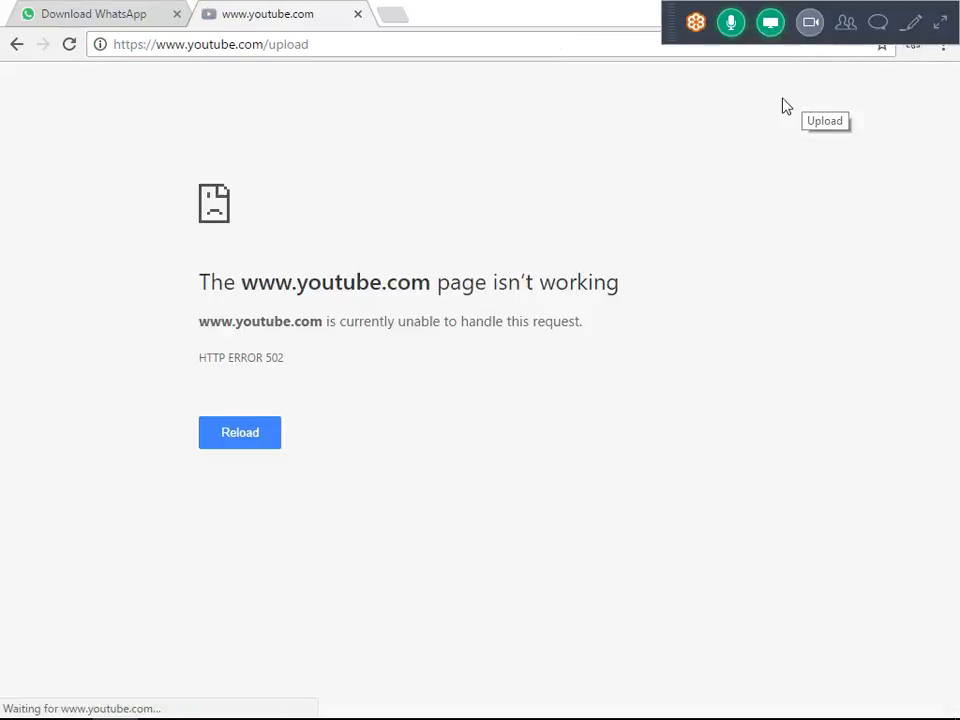
pyautogui.click(254, 436)
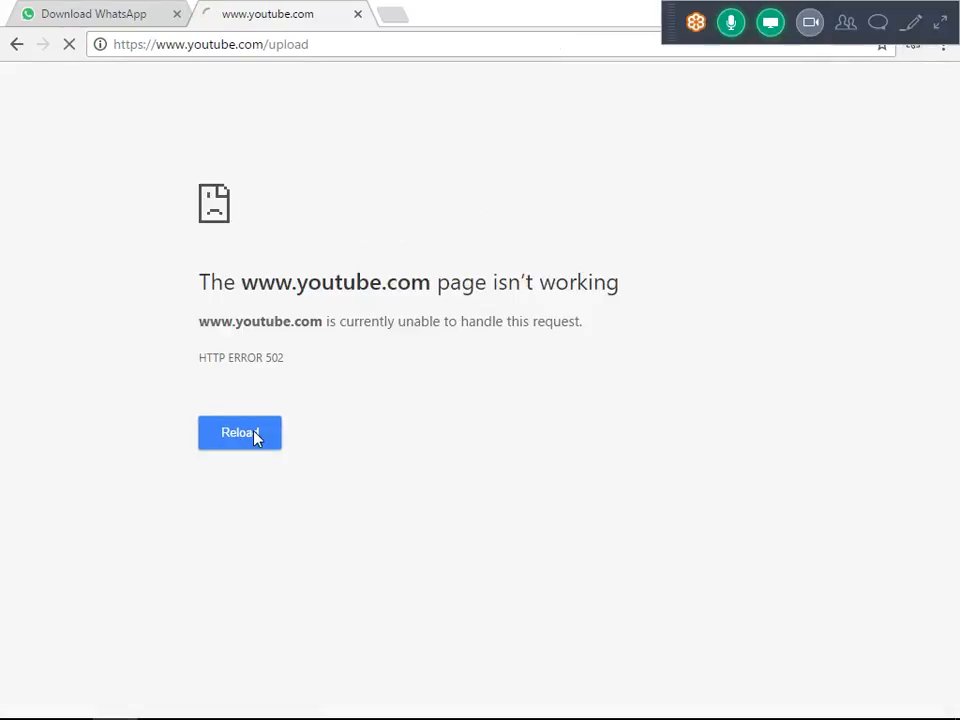
pyautogui.click(17, 45)
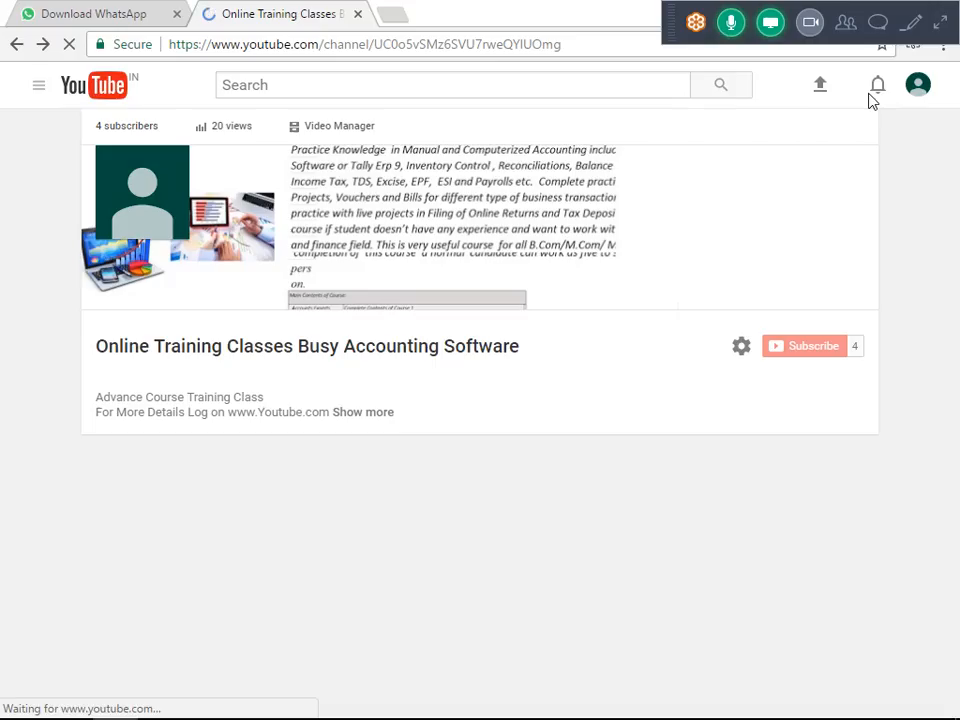
# Sign out of YouTube and start signing back in with the same training-channel account.
pyautogui.click(895, 95)
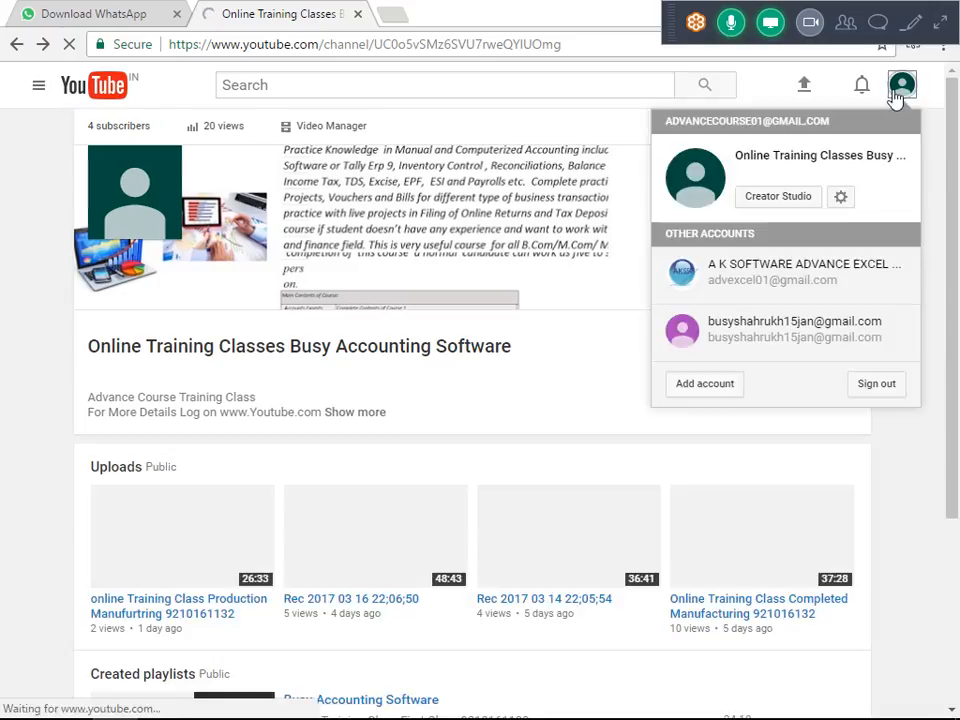
pyautogui.click(850, 392)
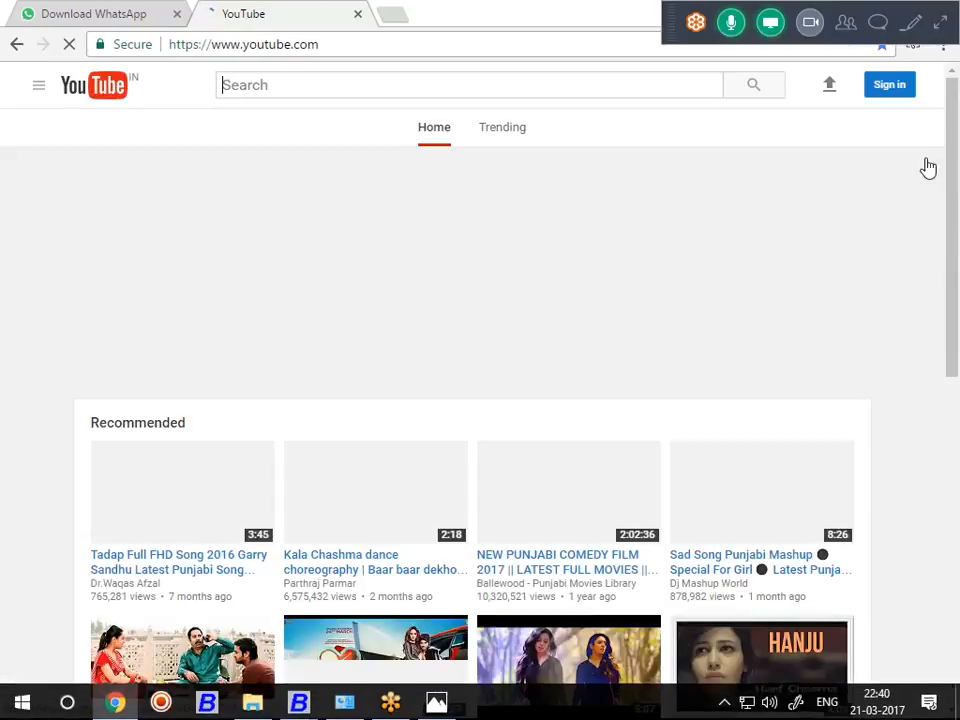
pyautogui.click(897, 84)
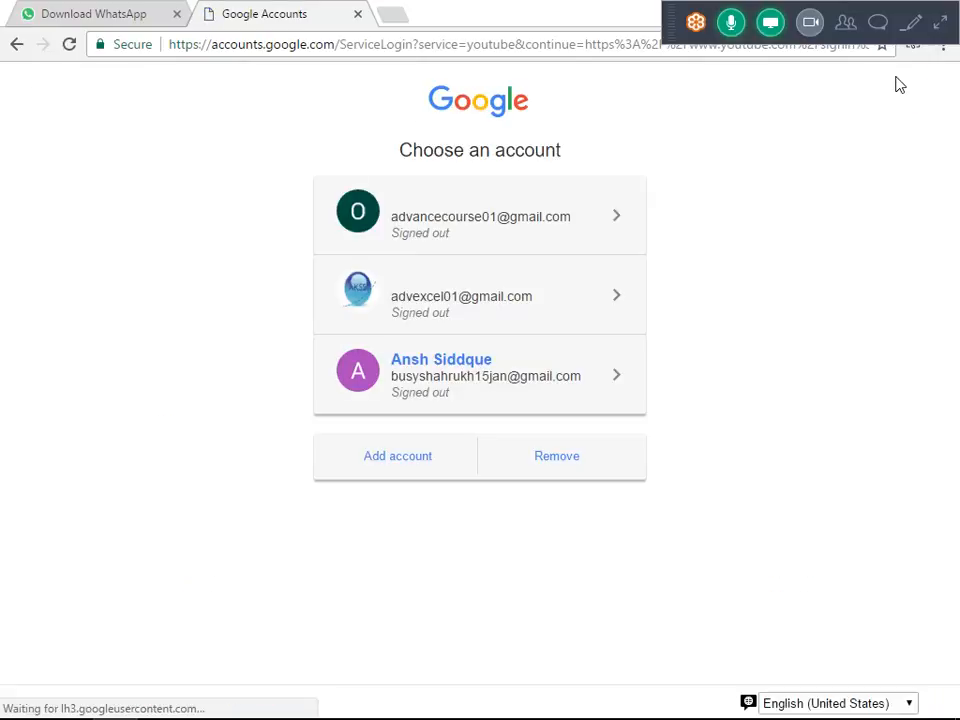
pyautogui.click(477, 236)
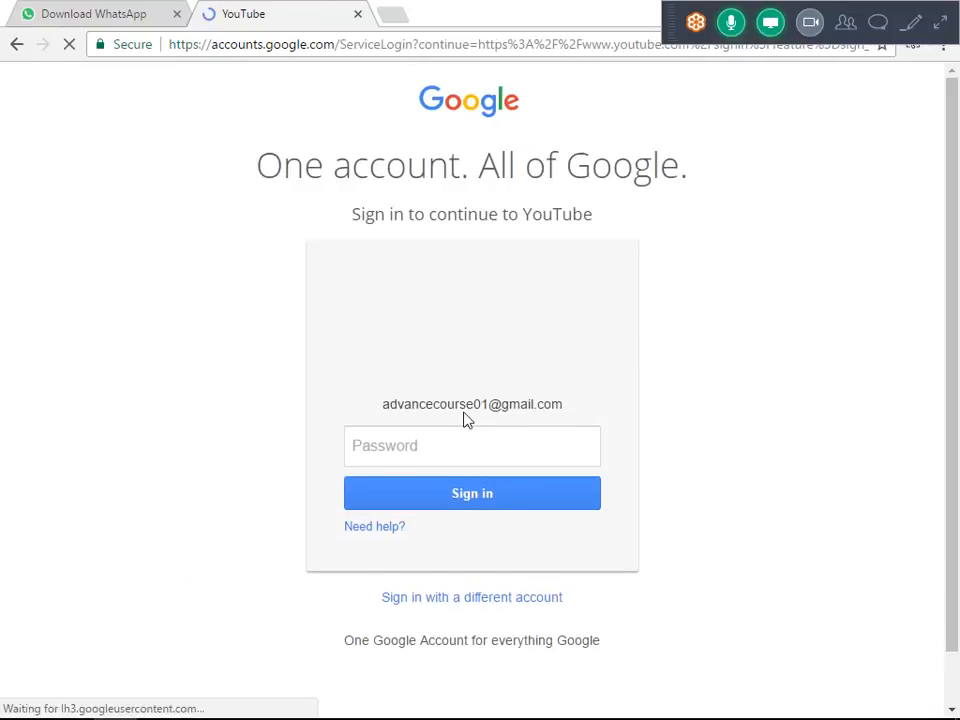
# Enter the account password and try to sign in to YouTube.
pyautogui.click(465, 446)
pyautogui.write('a')
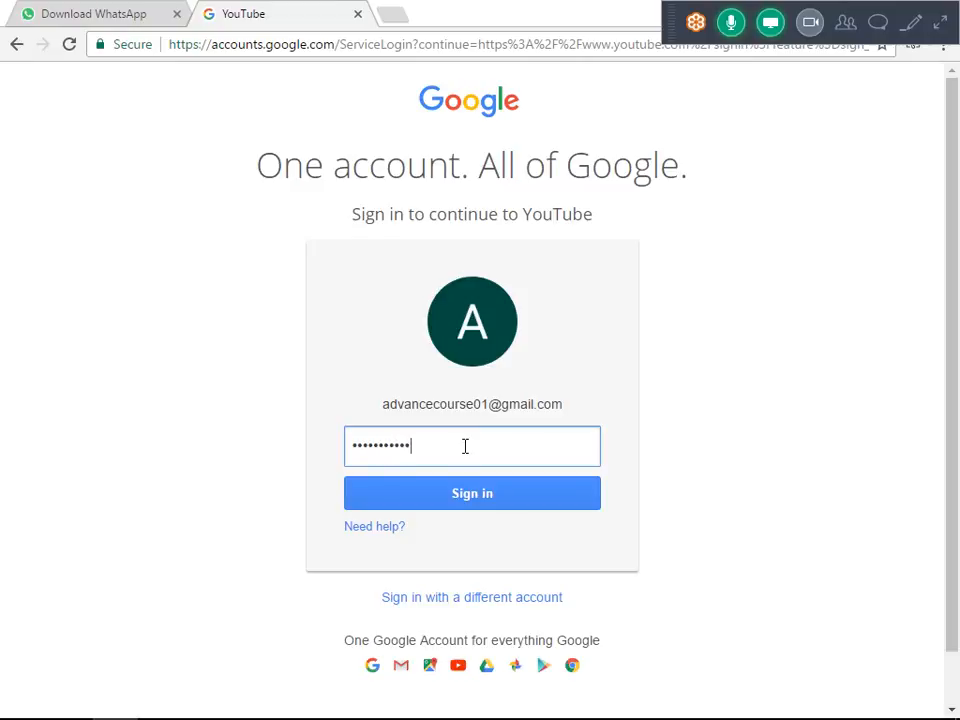
pyautogui.press('Return')
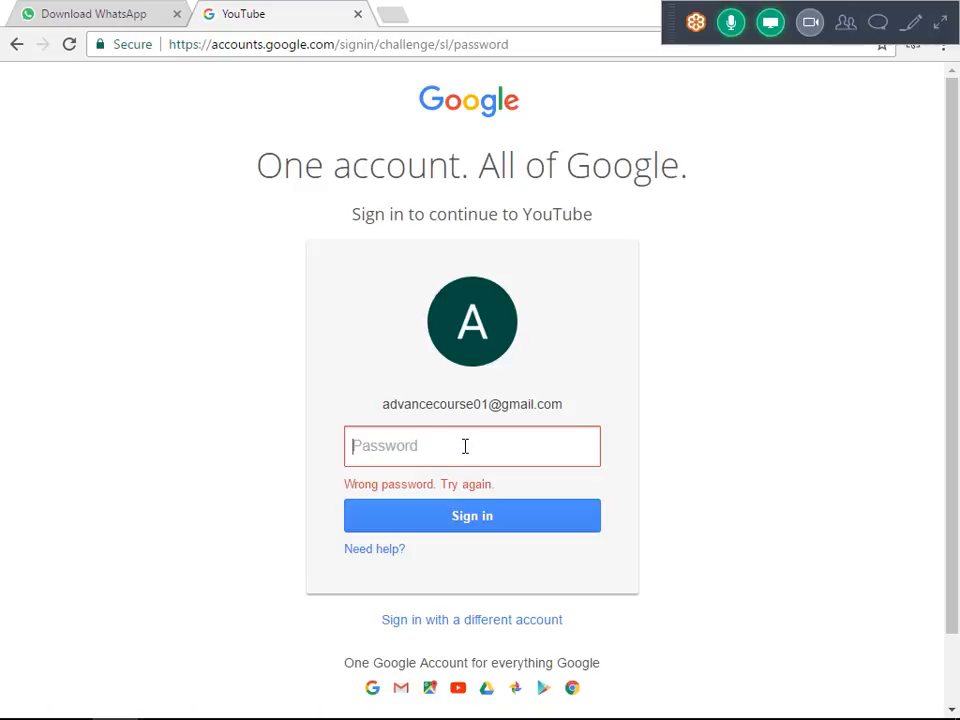
# Check the keyboard's letter case with trial text in a new browser tab, and clear the text.
pyautogui.click(400, 14)
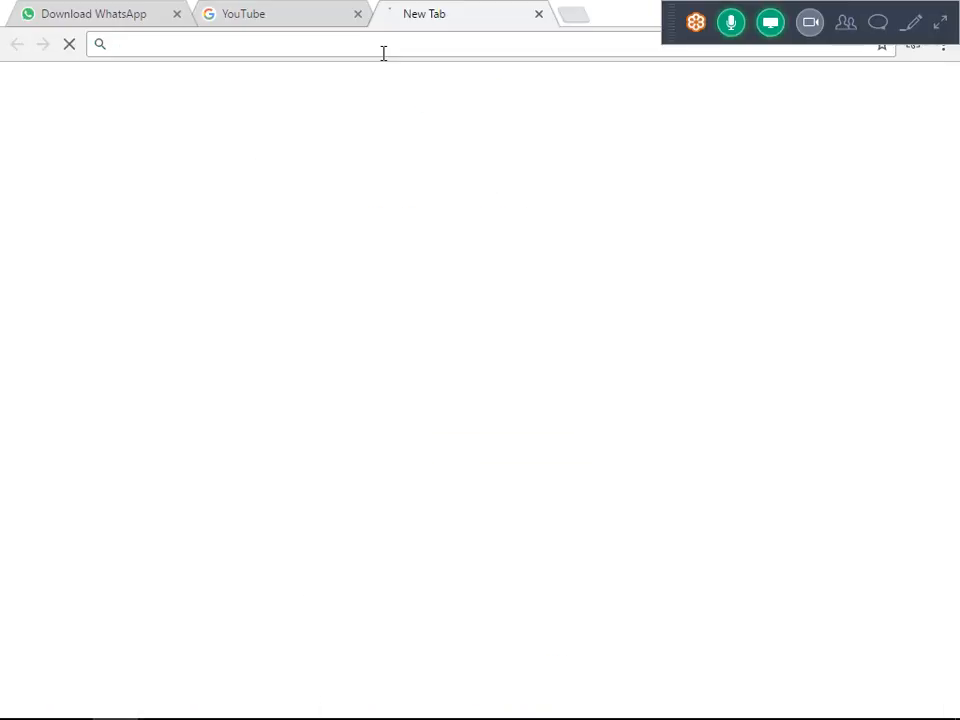
pyautogui.write('SUI')
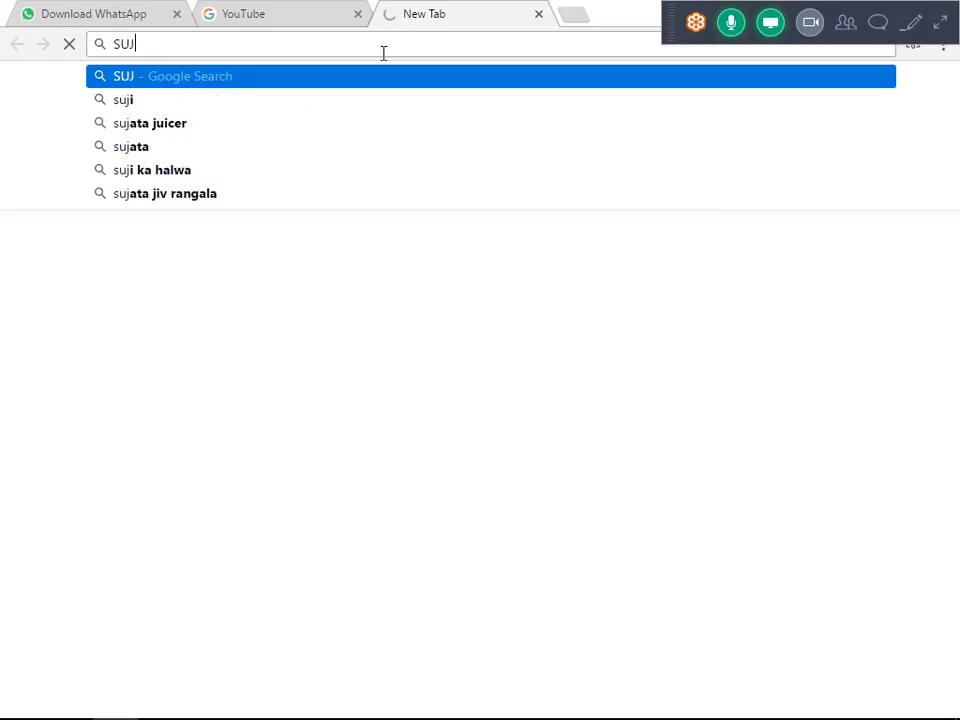
pyautogui.press('BackSpace')
pyautogui.press('BackSpace')
pyautogui.press('BackSpace')
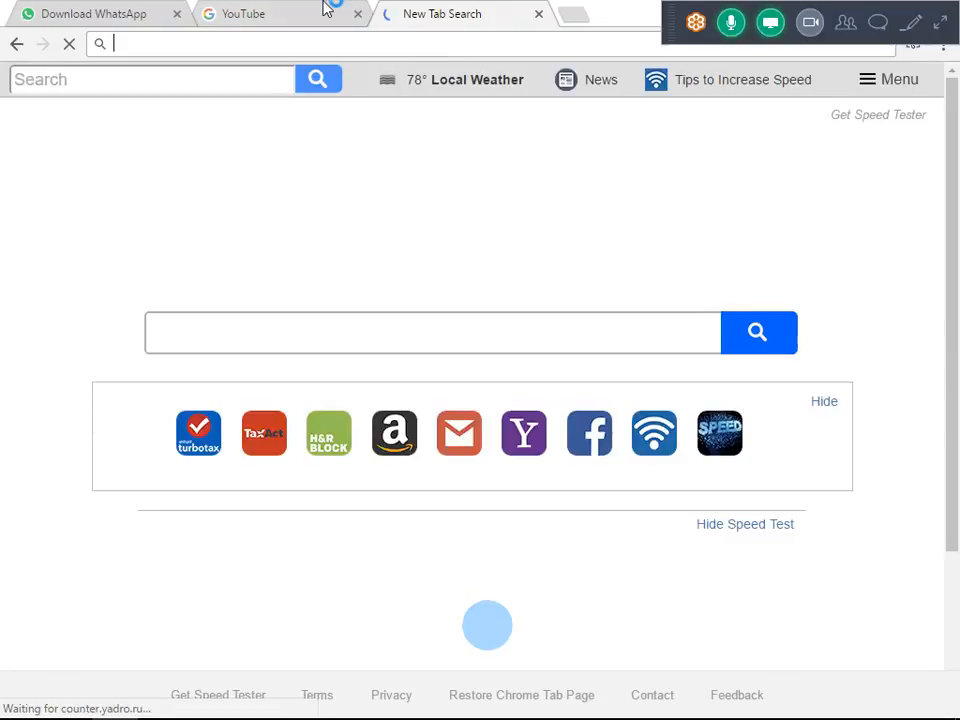
# Return to the YouTube sign-in page, re-enter the account password and sign in.
pyautogui.click(328, 10)
pyautogui.write('••')
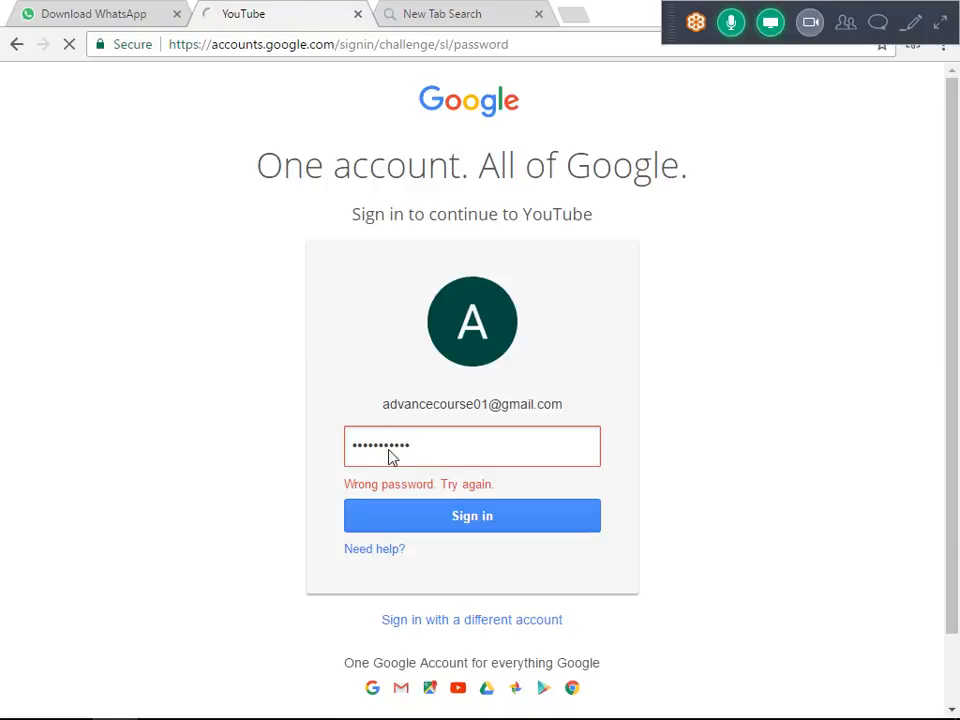
pyautogui.write('•••••••••')
pyautogui.press('Return')
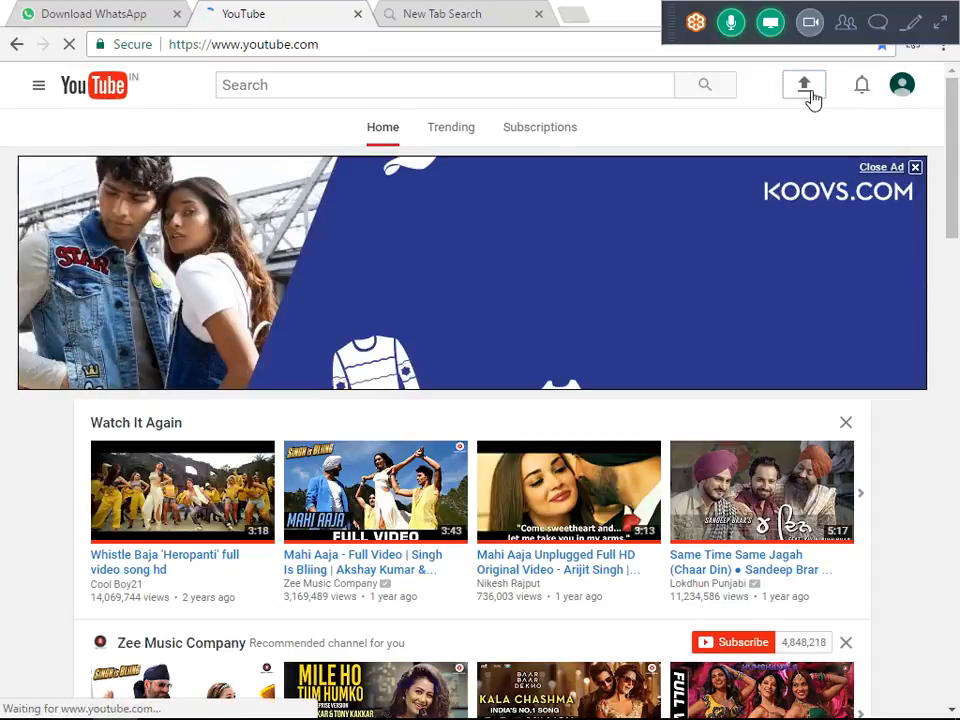
# Open YouTube's video upload page and browse for a file in the Recordings folder under Videos.
pyautogui.click(810, 97)
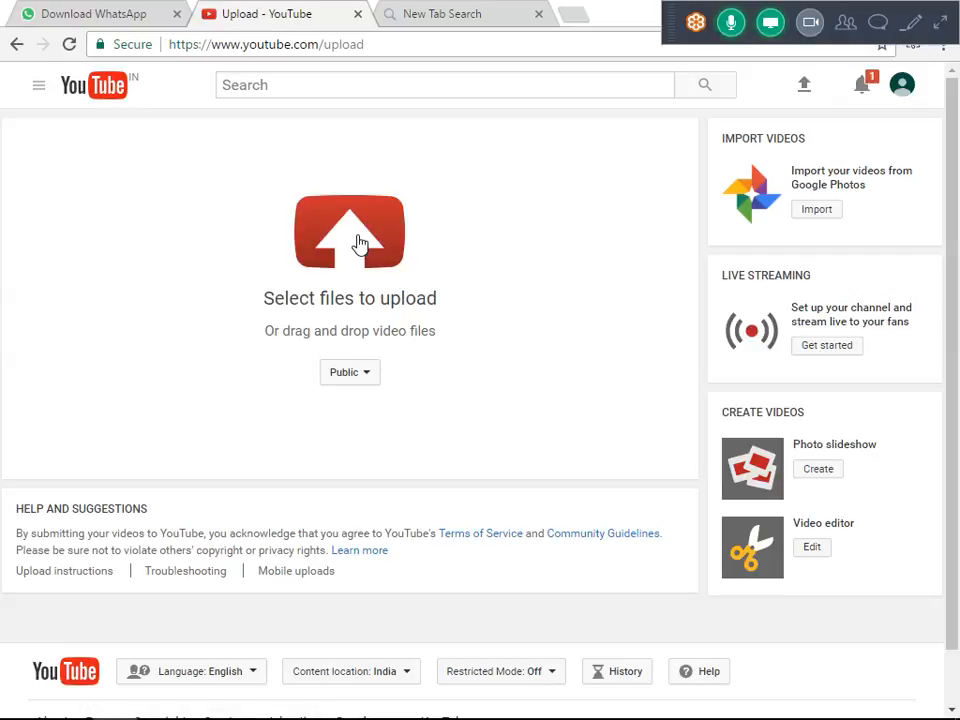
pyautogui.click(361, 243)
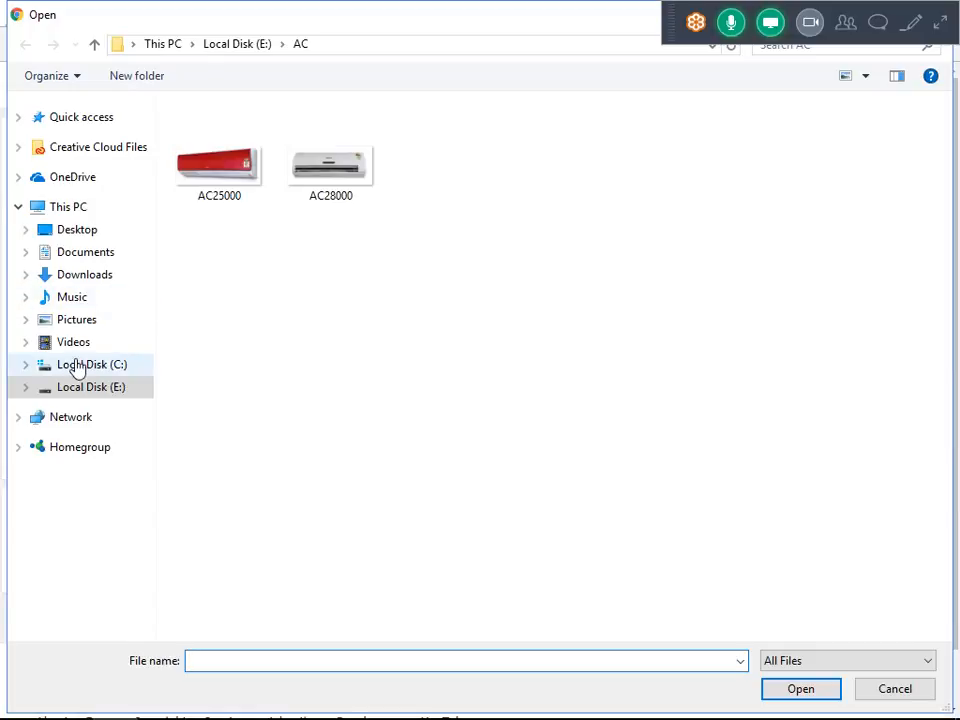
pyautogui.click(75, 344)
pyautogui.doubleClick(330, 204)
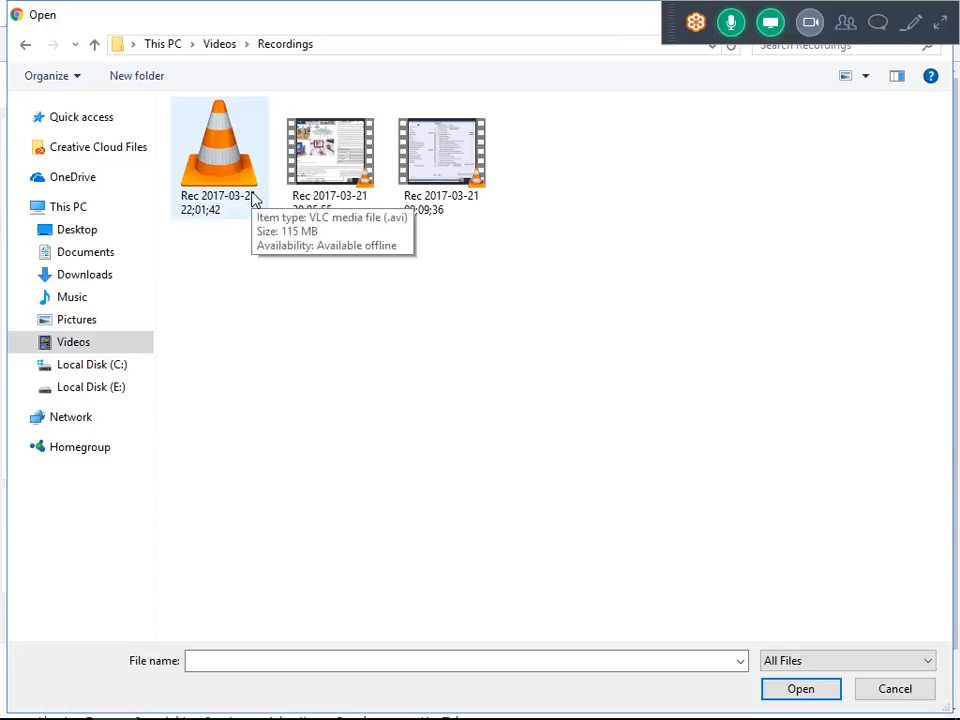
# Bring up the running ZD Soft Screen Recorder and request to quit it.
pyautogui.click(722, 703)
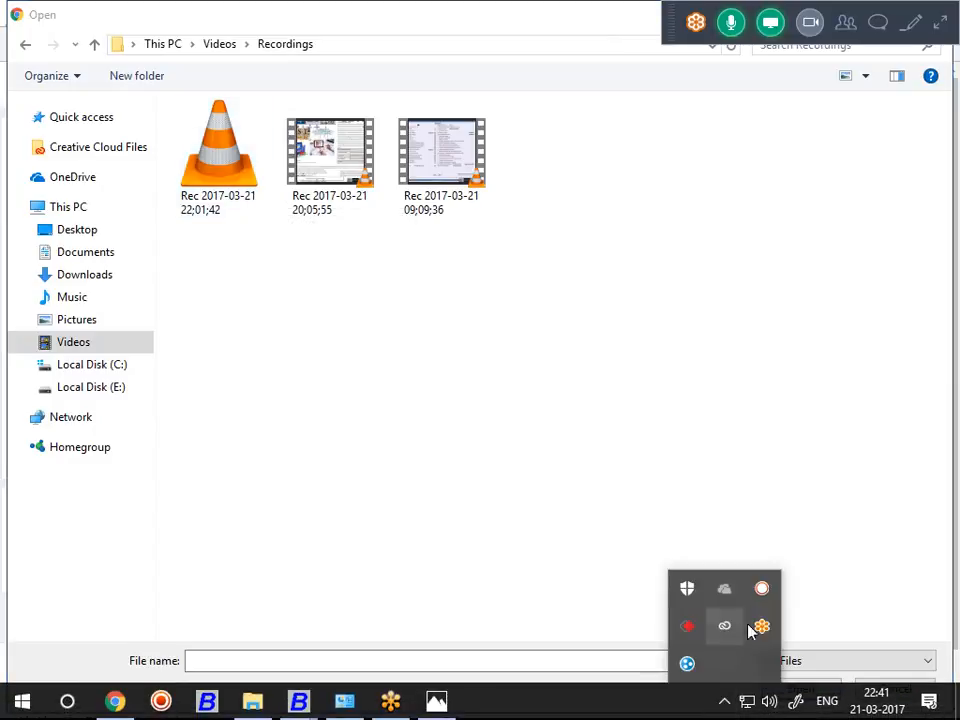
pyautogui.click(762, 588)
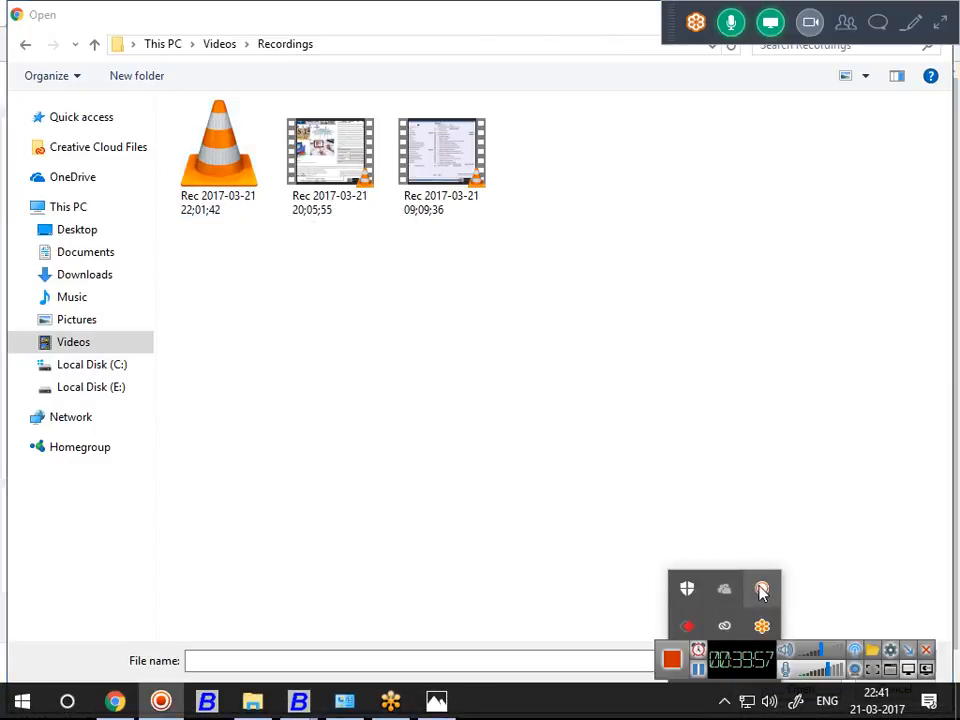
pyautogui.click(925, 649)
# Show the desktop and refresh it, expanding and collapsing the GoToMeeting controls in between.
pyautogui.rightClick(505, 714)
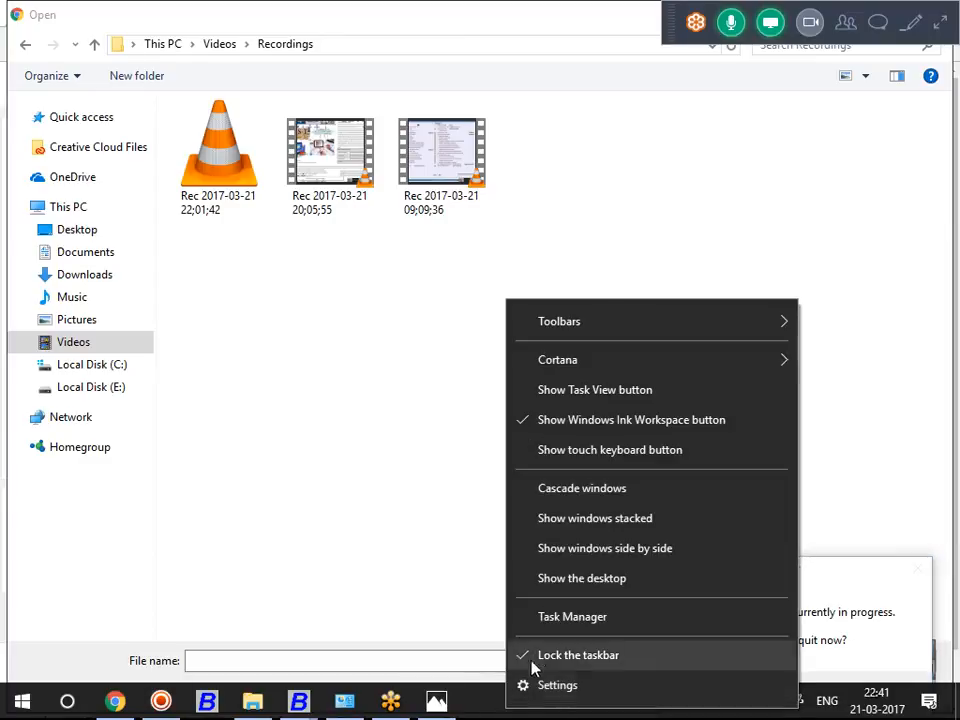
pyautogui.click(549, 577)
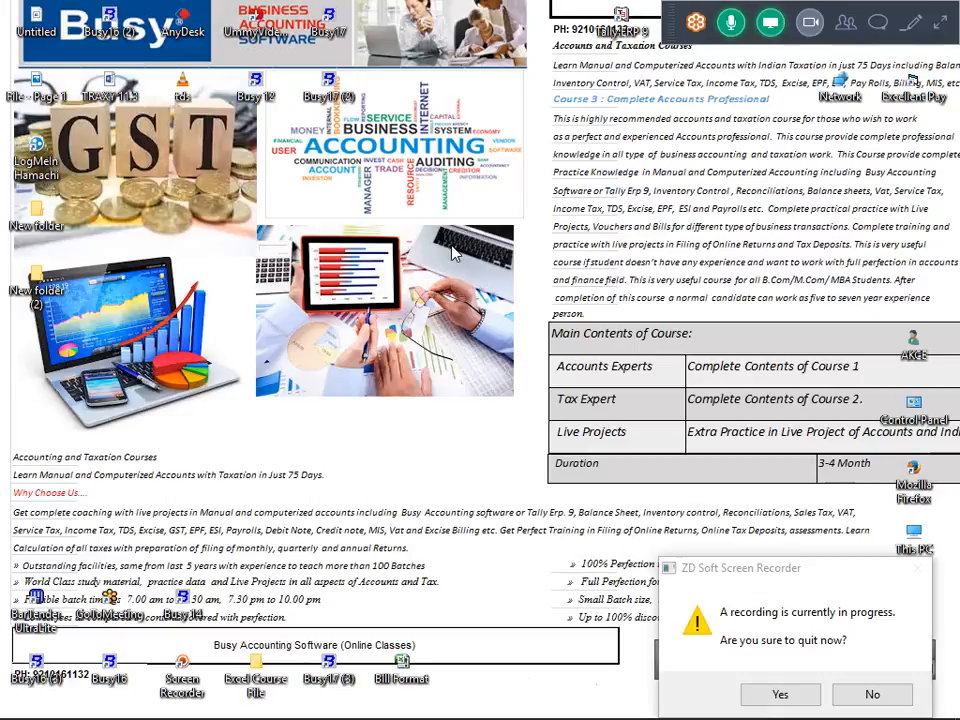
pyautogui.click(939, 24)
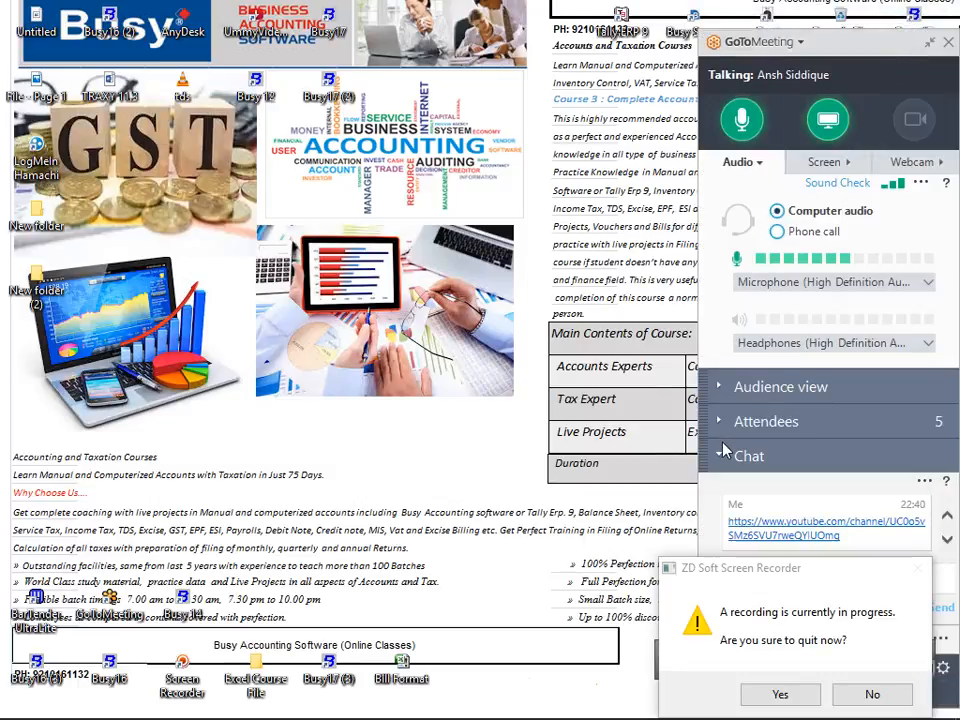
pyautogui.click(930, 42)
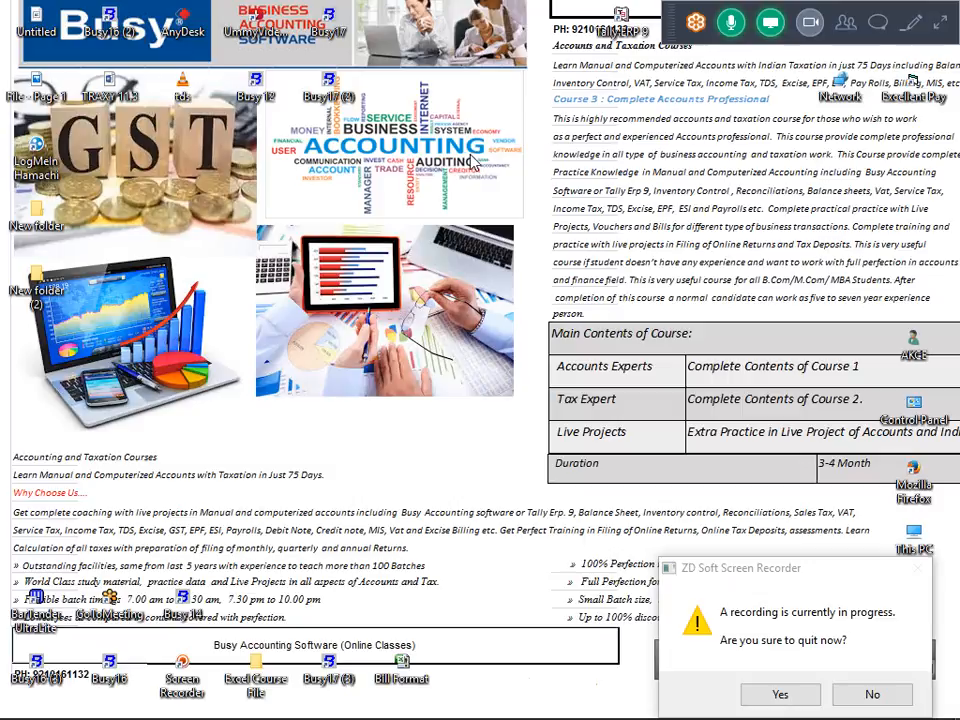
pyautogui.rightClick(620, 210)
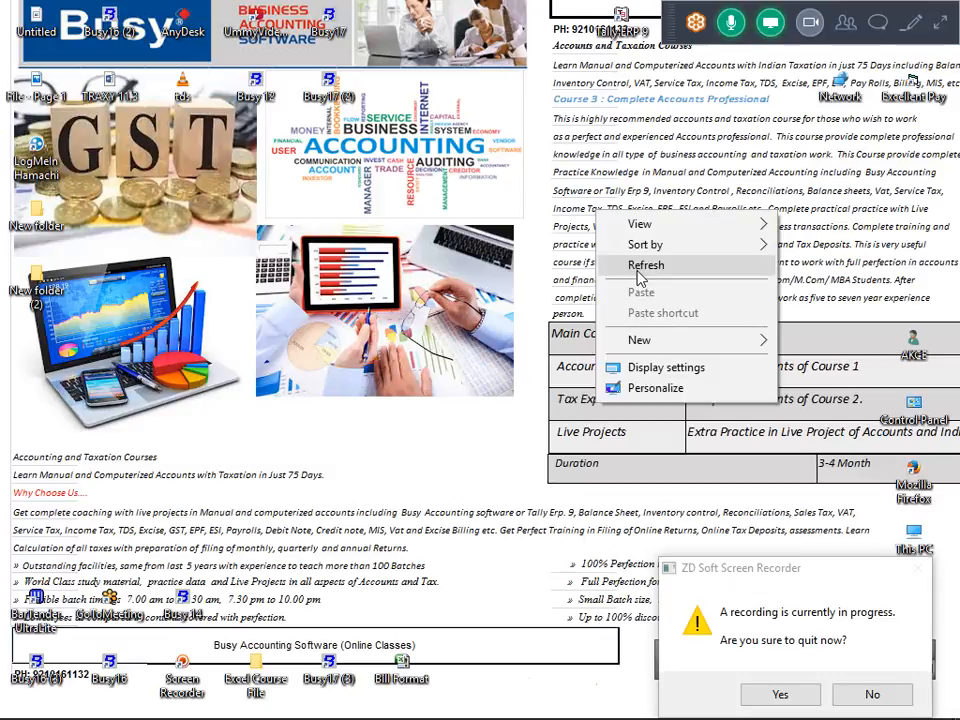
pyautogui.click(640, 266)
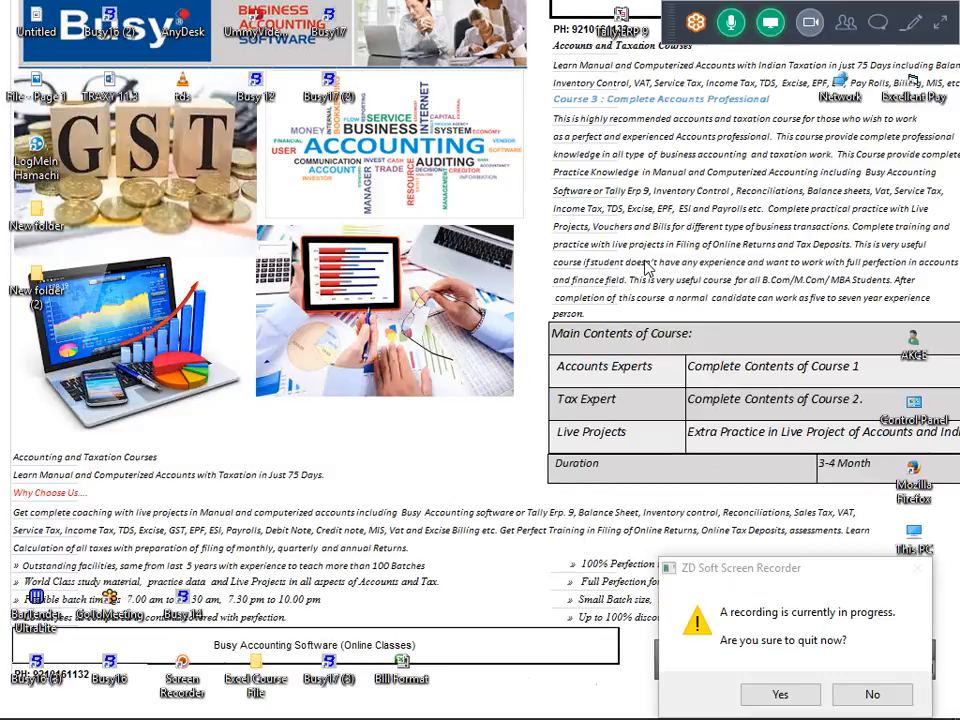
# Decline quitting ZD Soft Screen Recorder, and request to close the recorder once more.
pyautogui.moveTo(724, 705)
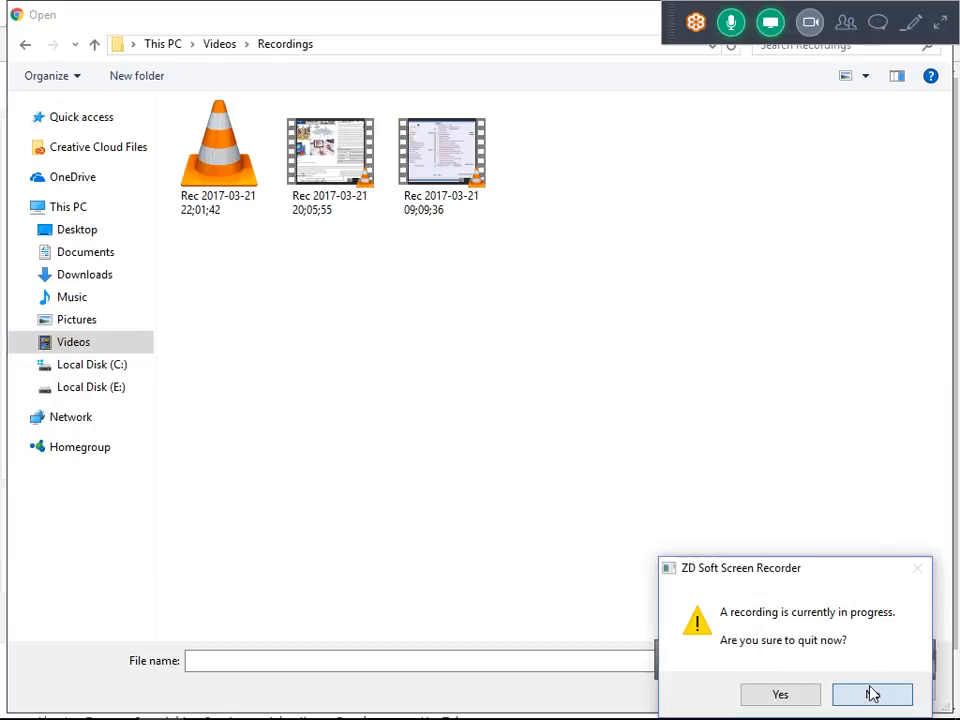
pyautogui.click(869, 692)
pyautogui.click(926, 650)
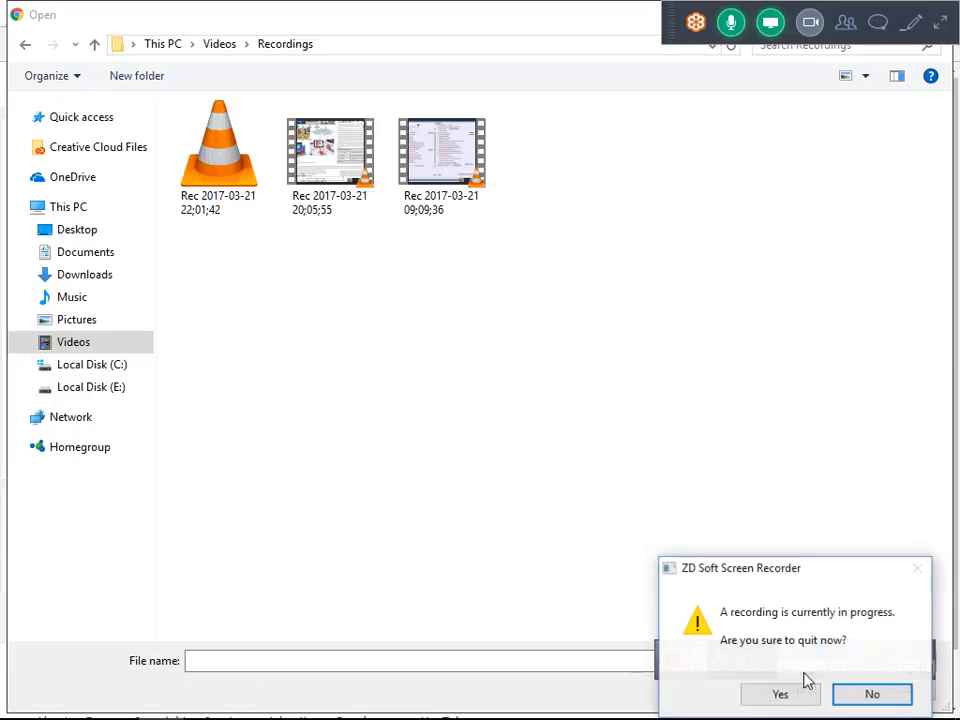